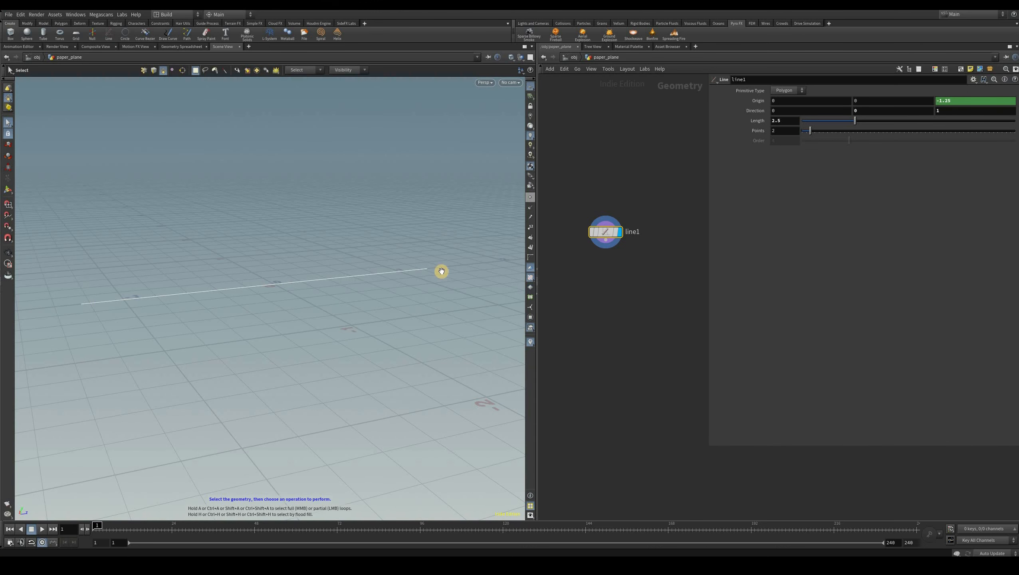
Step: Show the line's points in the viewport and set its number of points to 20
{"action": "key", "text": "Escape"}
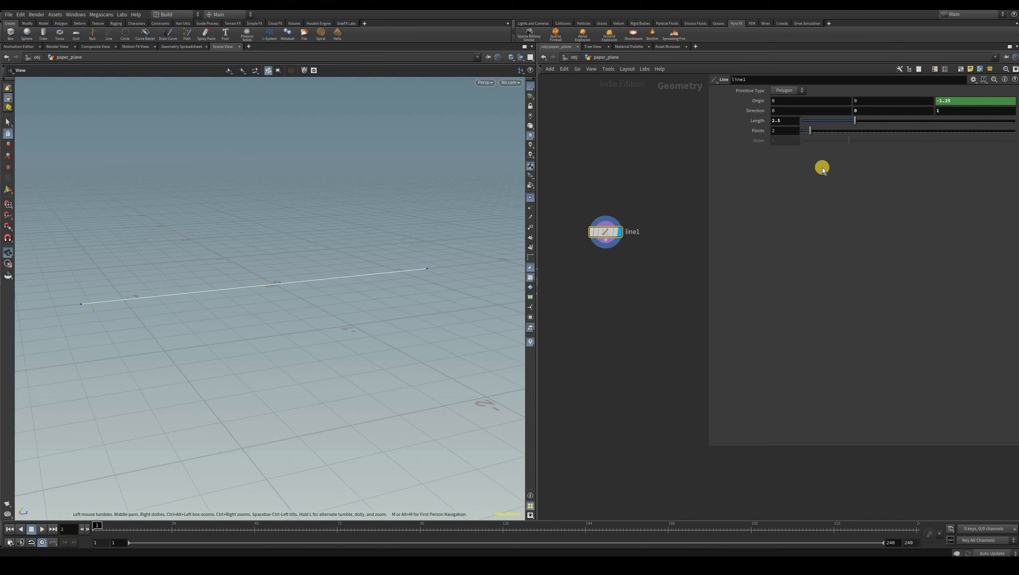
{"action": "key", "text": "s"}
{"action": "key", "text": "Tab"}
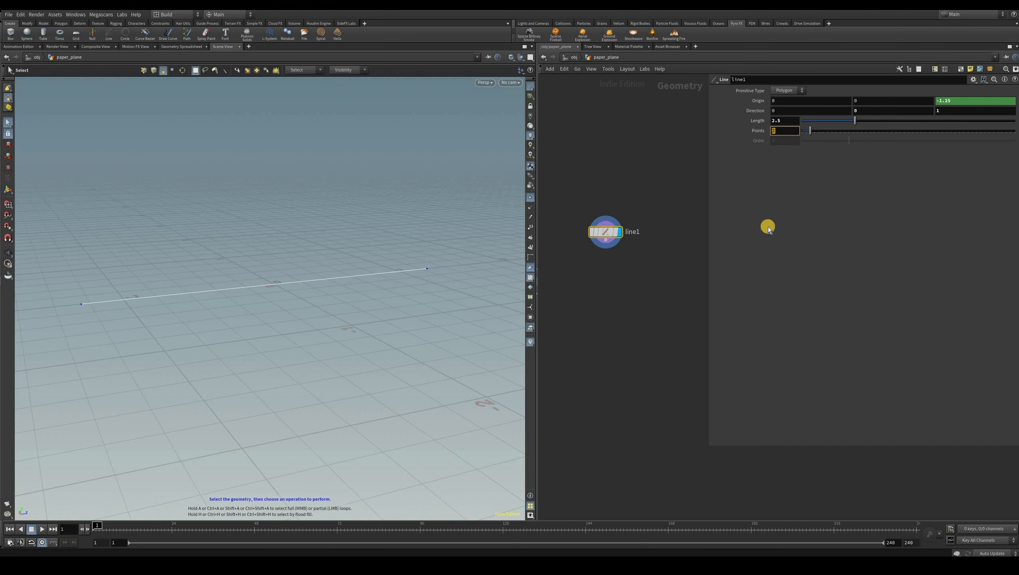
{"action": "type", "text": "0"}
{"action": "key", "text": "Return"}
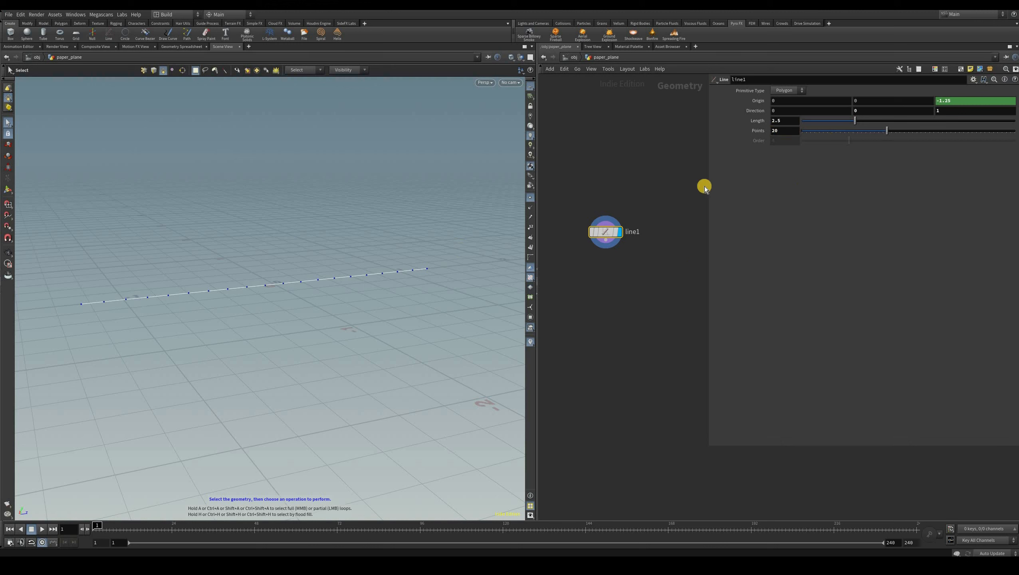
Step: Try lengthening the line to about 9.62, and undo the length change
{"action": "left_click_drag", "start_coordinate": [861, 121], "coordinate": [1012, 142]}
{"action": "left_click_drag", "start_coordinate": [906, 135], "coordinate": [1008, 140]}
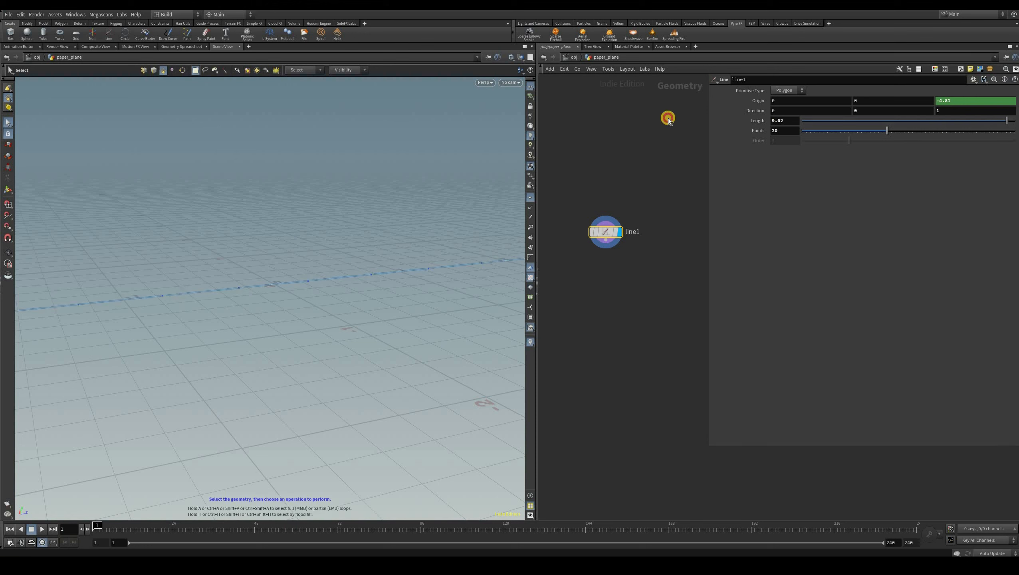
{"action": "left_click", "coordinate": [792, 121]}
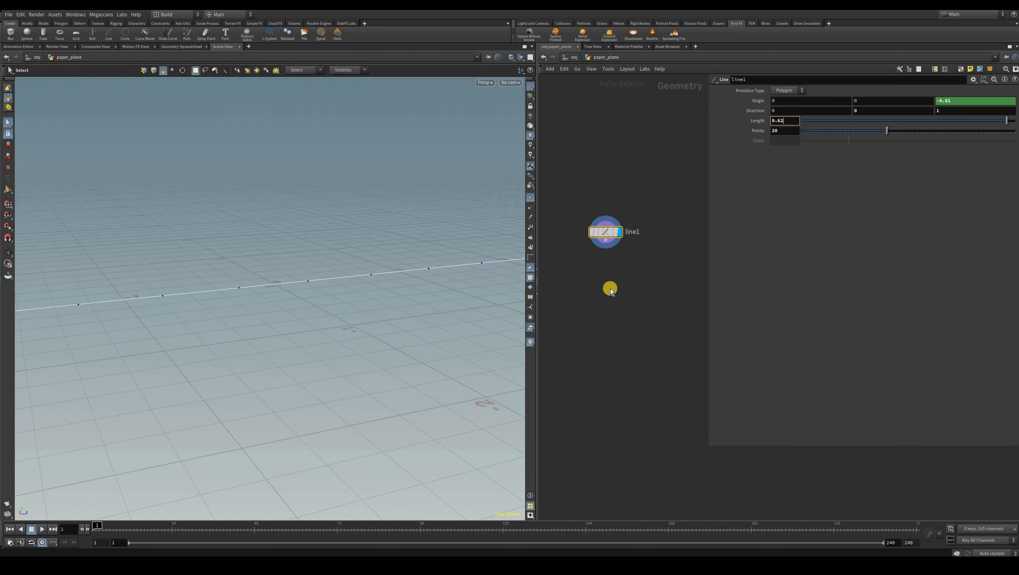
{"action": "key", "text": "ctrl+z"}
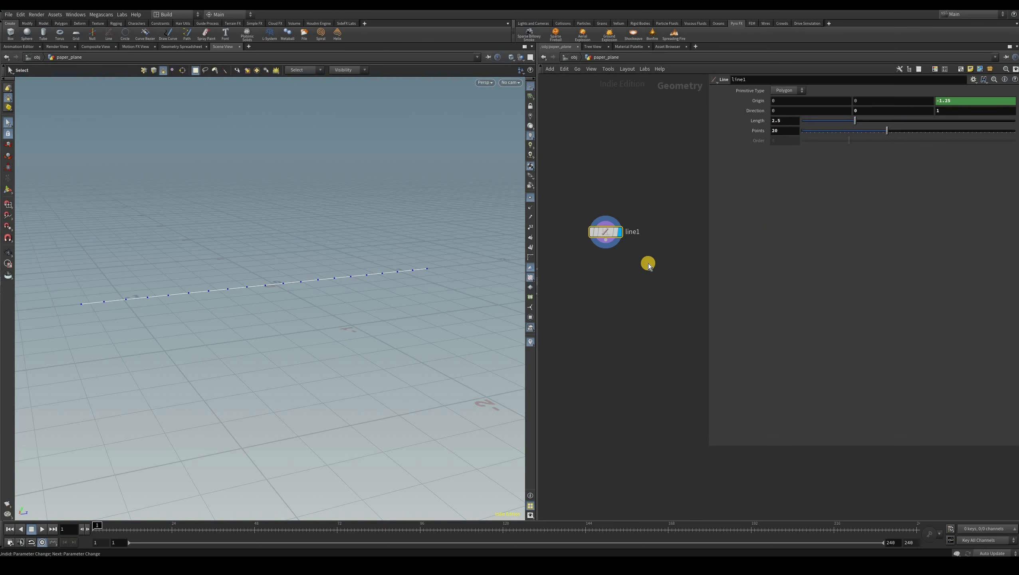
Step: Add a Resample node below the line node, wire the line into it, and display its result
{"action": "left_click", "coordinate": [613, 270]}
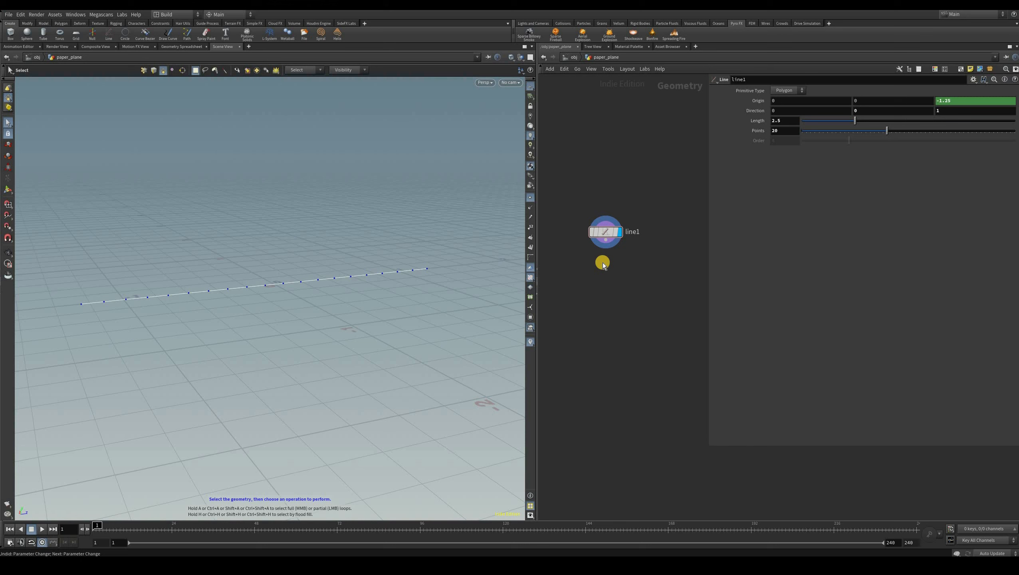
{"action": "key", "text": "Tab"}
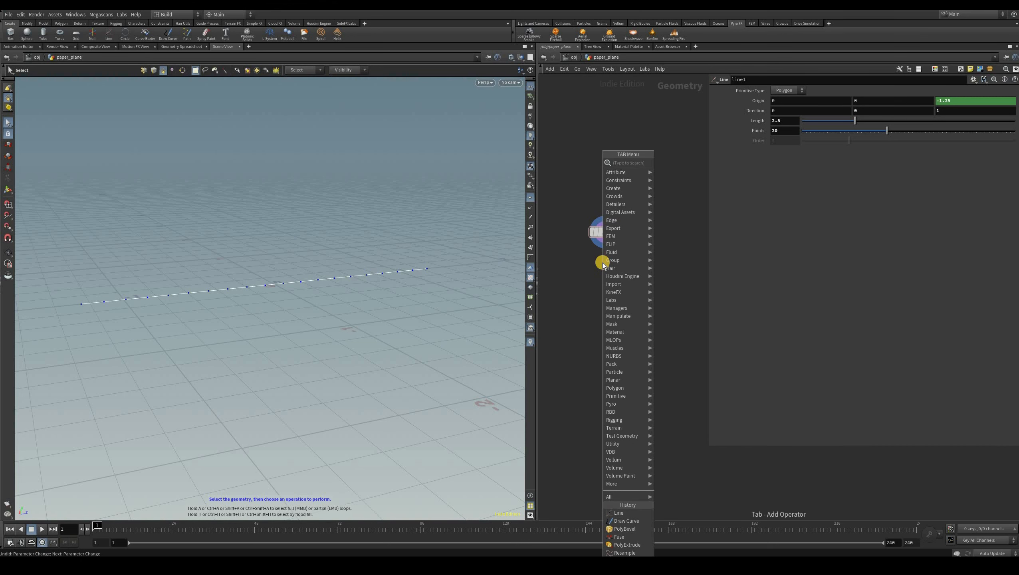
{"action": "type", "text": "resa"}
{"action": "key", "text": "Return"}
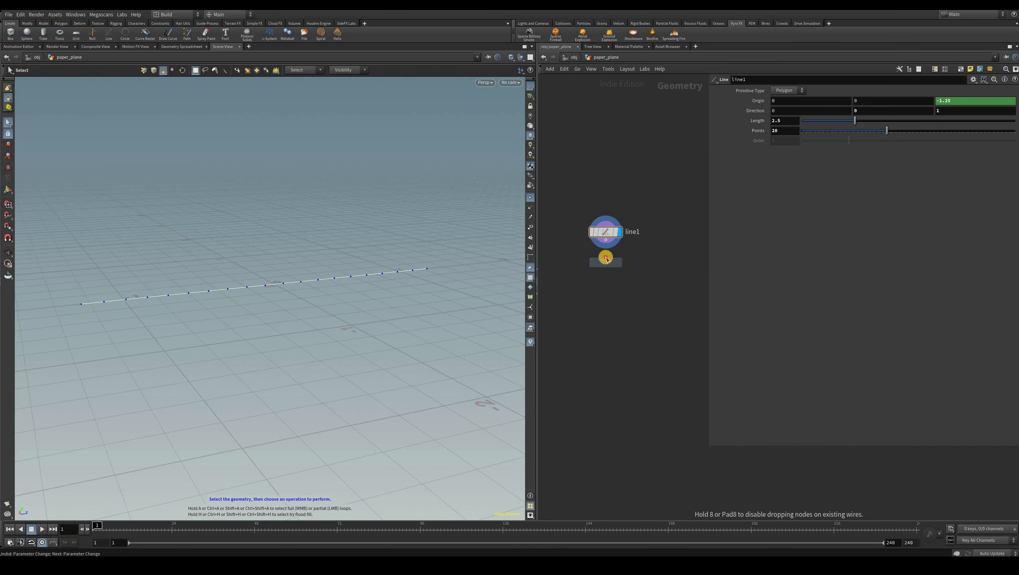
{"action": "left_click", "coordinate": [620, 265]}
{"action": "left_click", "coordinate": [605, 240]}
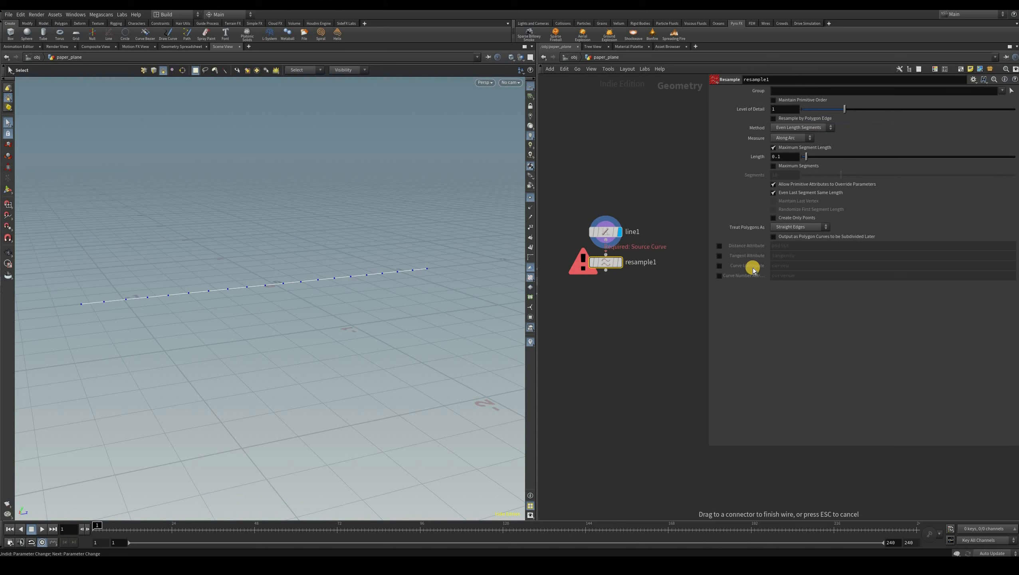
{"action": "left_click", "coordinate": [605, 255]}
{"action": "left_click", "coordinate": [623, 244]}
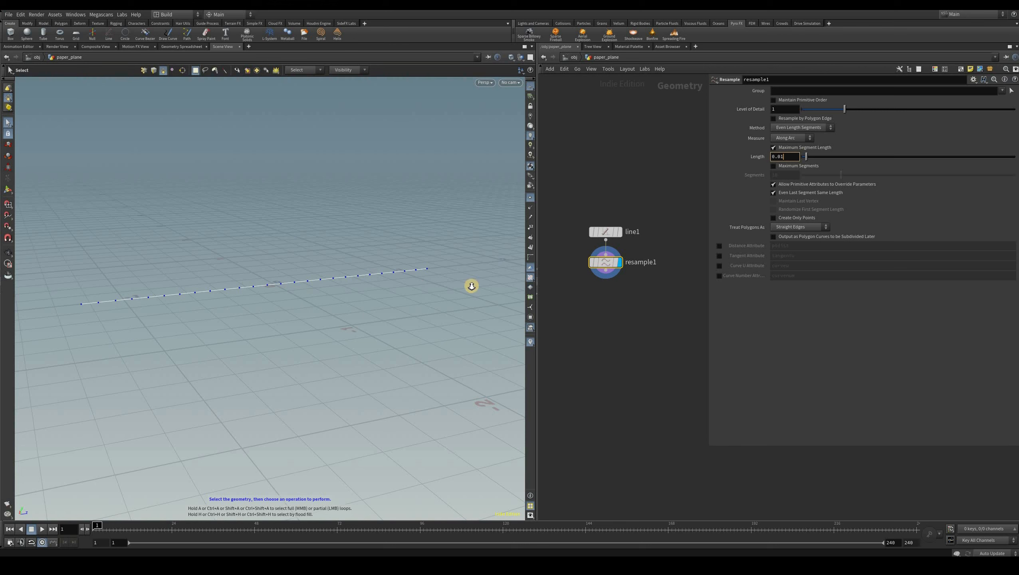
Step: Set the Resample node's maximum segment length to 0.01 and look closely at the point spacing
{"action": "key", "text": "Return"}
{"action": "key", "text": "Escape"}
{"action": "scroll", "coordinate": [321, 300], "scroll_direction": "up", "scroll_amount": 5}
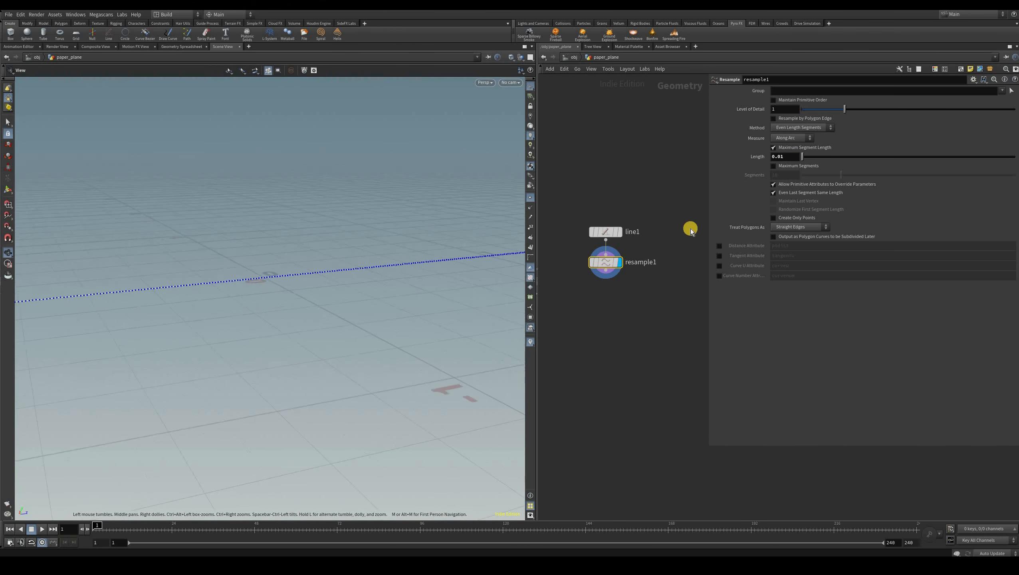
Step: Set the Resample node's maximum segment length to 0.05
{"action": "left_click", "coordinate": [790, 159]}
{"action": "scroll", "coordinate": [270, 298], "scroll_direction": "down", "scroll_amount": 5}
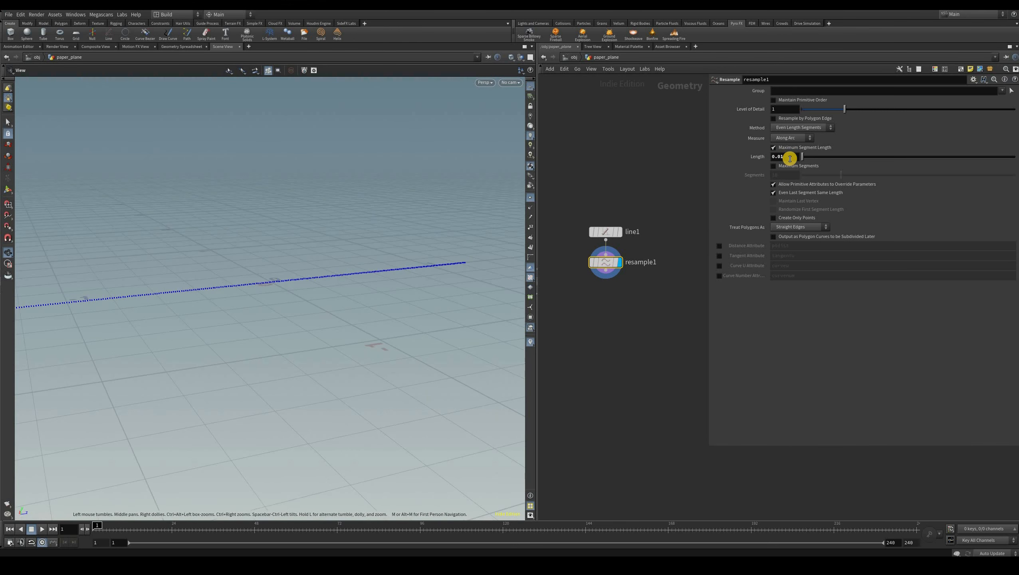
{"action": "key", "text": "BackSpace"}
{"action": "key", "text": "BackSpace"}
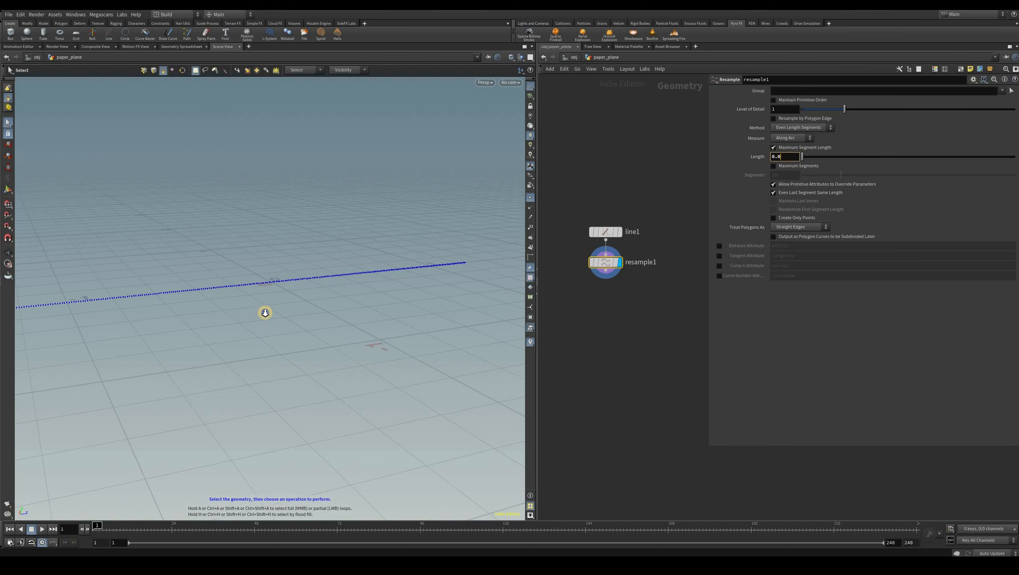
{"action": "type", "text": "05"}
{"action": "key", "text": "Return"}
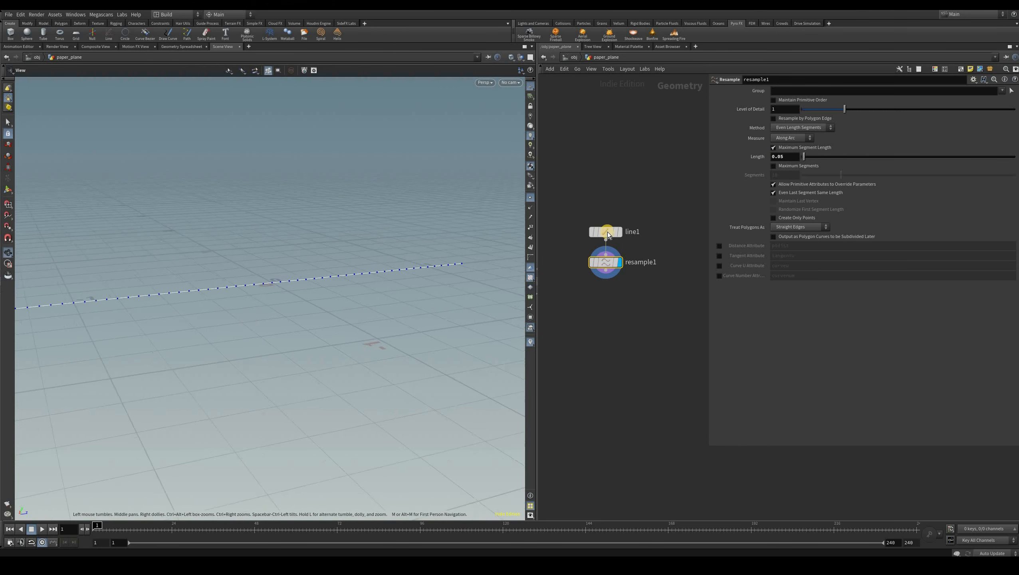
Step: Try lengthening the original line to about 5.42 while displaying the resampled result, and undo the change
{"action": "scroll", "coordinate": [416, 311], "scroll_direction": "down", "scroll_amount": 3}
{"action": "mouse_move", "coordinate": [416, 310]}
{"action": "left_mouse_down", "text": "alt"}
{"action": "mouse_move", "coordinate": [382, 298]}
{"action": "mouse_move", "coordinate": [401, 298]}
{"action": "left_mouse_up", "text": "alt"}
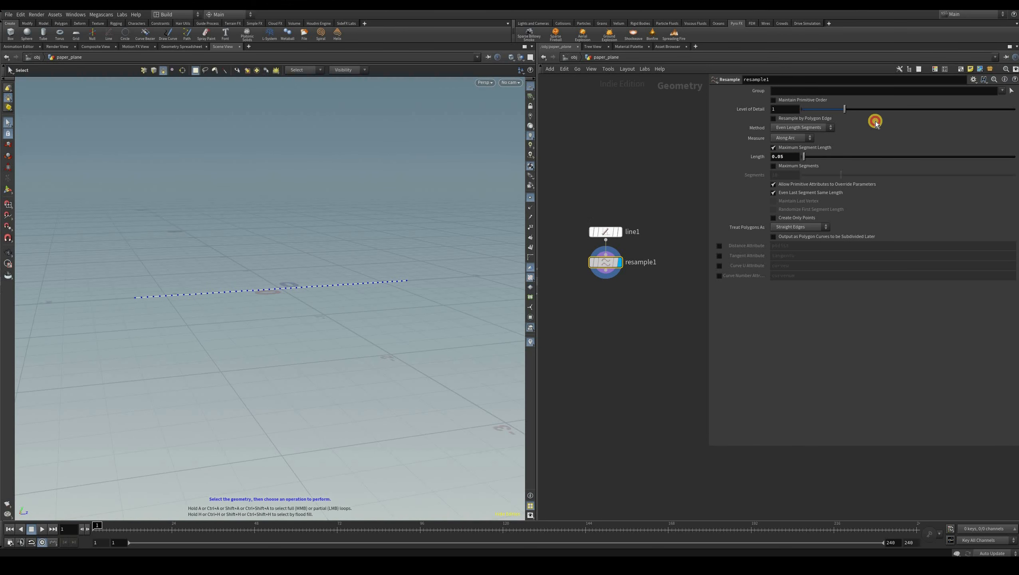
{"action": "left_click", "coordinate": [606, 231]}
{"action": "left_click_drag", "start_coordinate": [884, 123], "coordinate": [917, 123]}
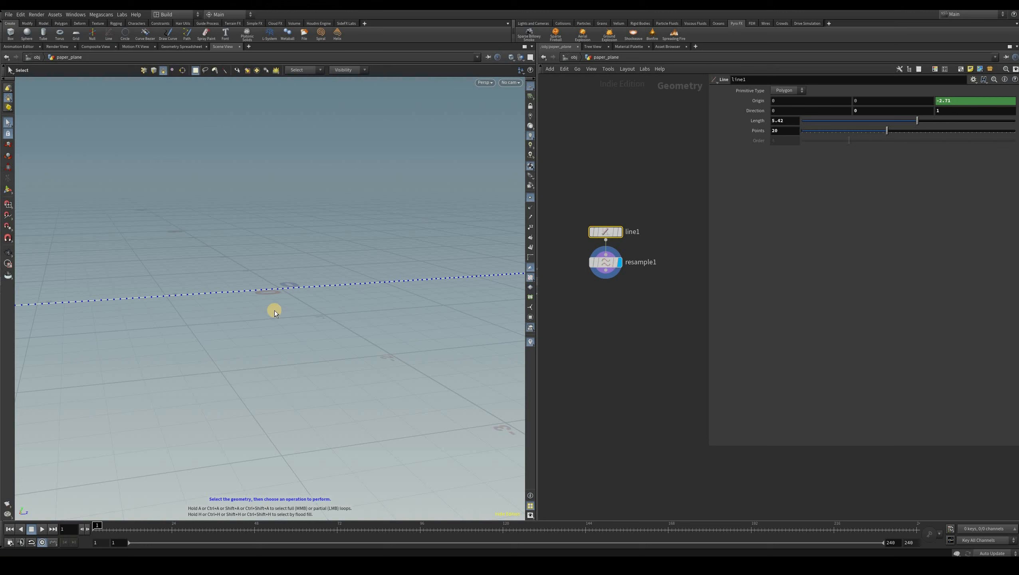
{"action": "key", "text": "ctrl+z"}
{"action": "key", "text": "ctrl+z"}
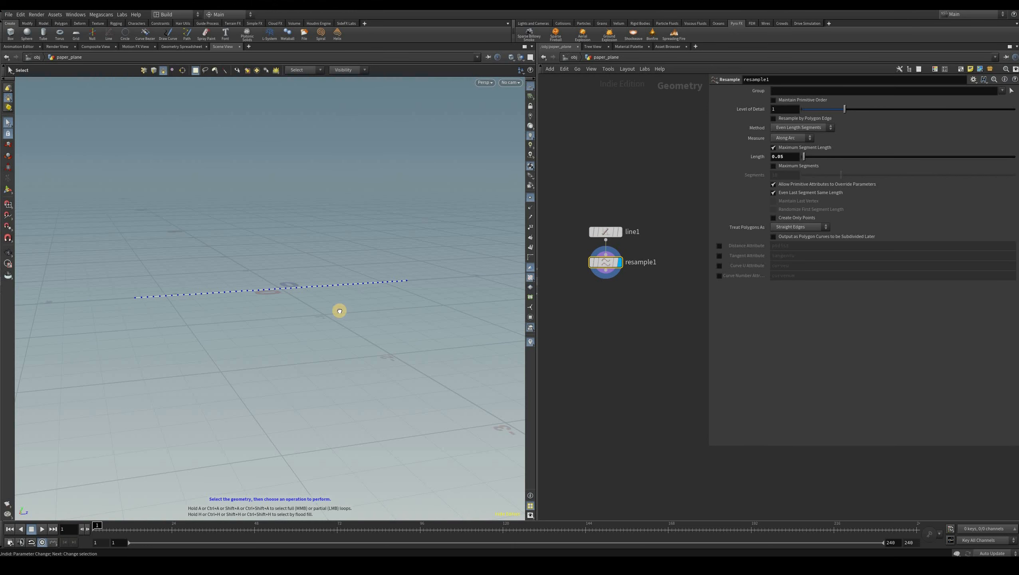
Step: Enable the Curve U Attribute output on the Resample node, keeping the attribute name curveu
{"action": "key", "text": "Escape"}
{"action": "right_click_drag", "start_coordinate": [343, 318], "coordinate": [402, 317]}
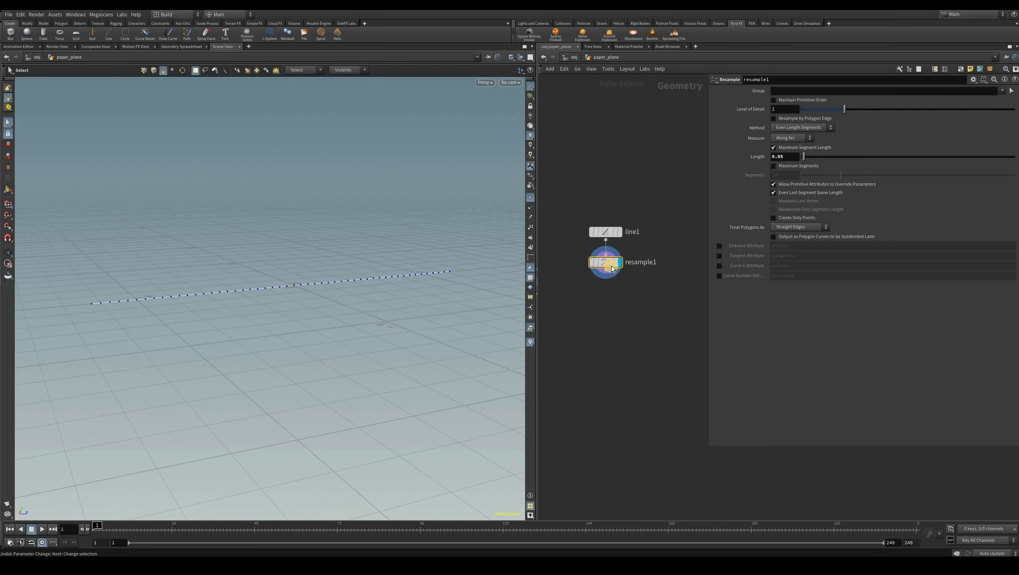
{"action": "mouse_move", "coordinate": [630, 282]}
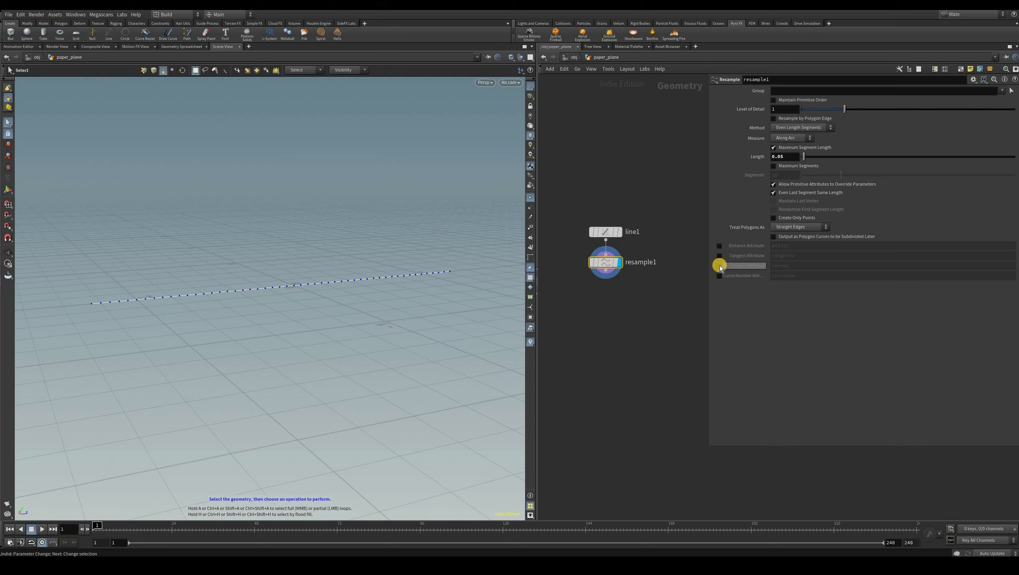
{"action": "left_click", "coordinate": [799, 267]}
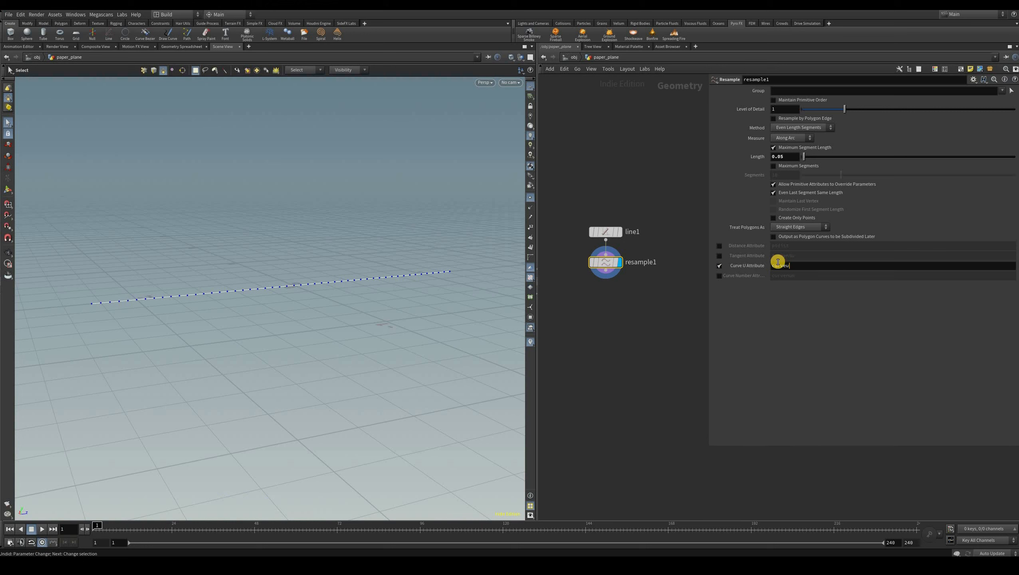
{"action": "double_click", "coordinate": [801, 267]}
Step: Examine the curveu values of the resampled points in the geometry spreadsheet and return to the 3D scene
{"action": "left_click", "coordinate": [182, 46]}
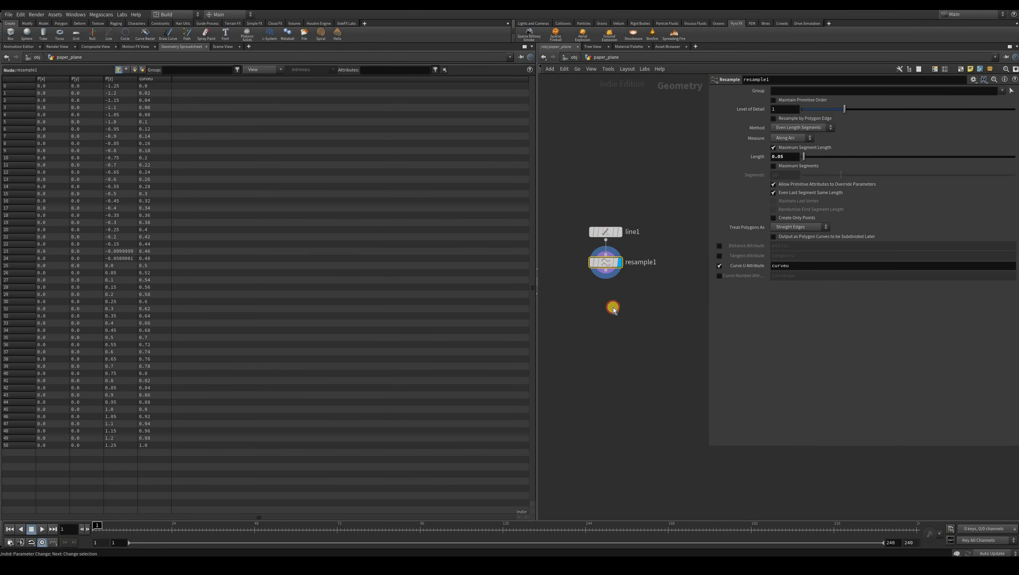
{"action": "key", "text": "alt+1"}
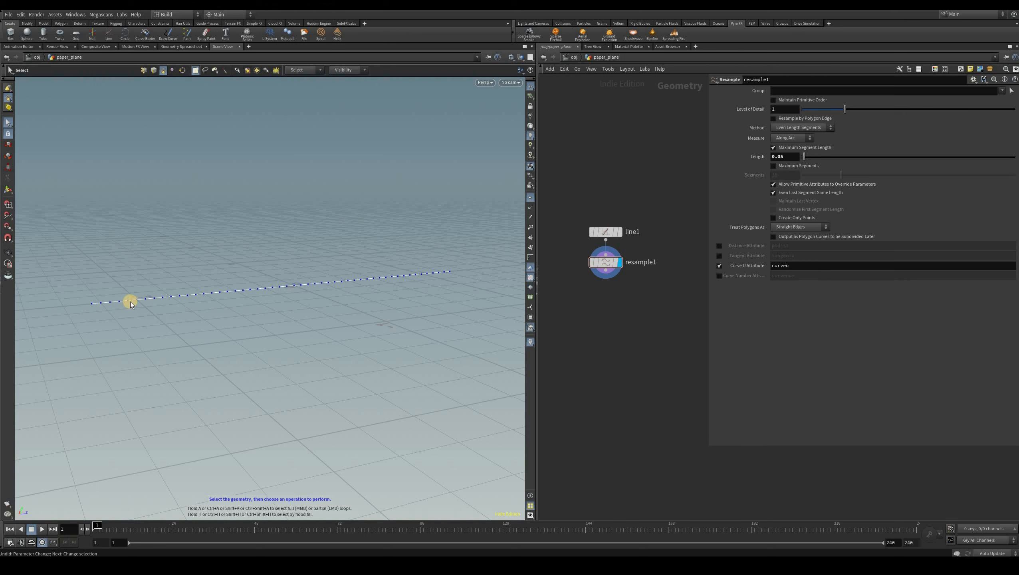
{"action": "left_click", "coordinate": [152, 71]}
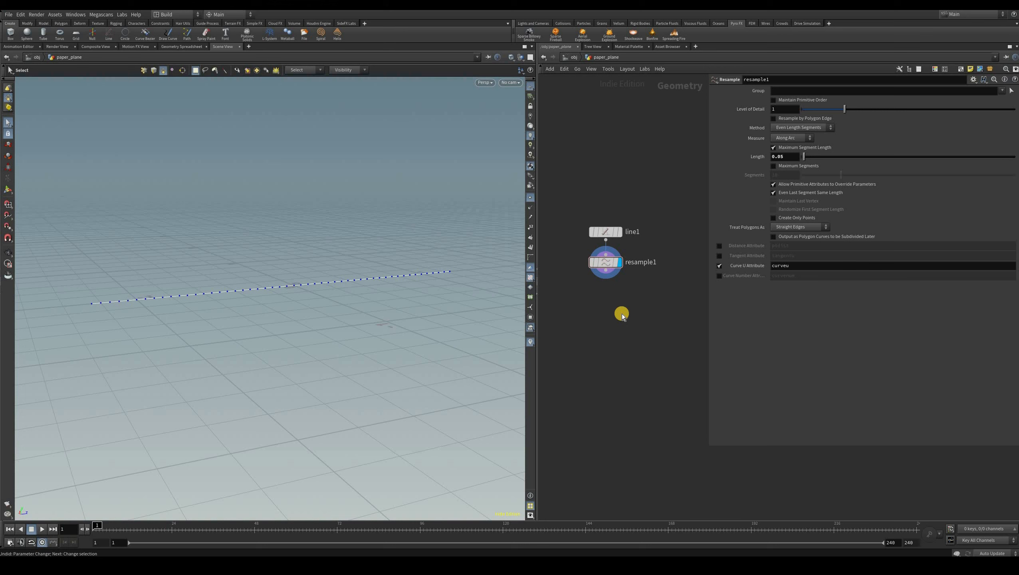
Step: Add a Point Wrangle node below the Resample node
{"action": "key", "text": "Tab"}
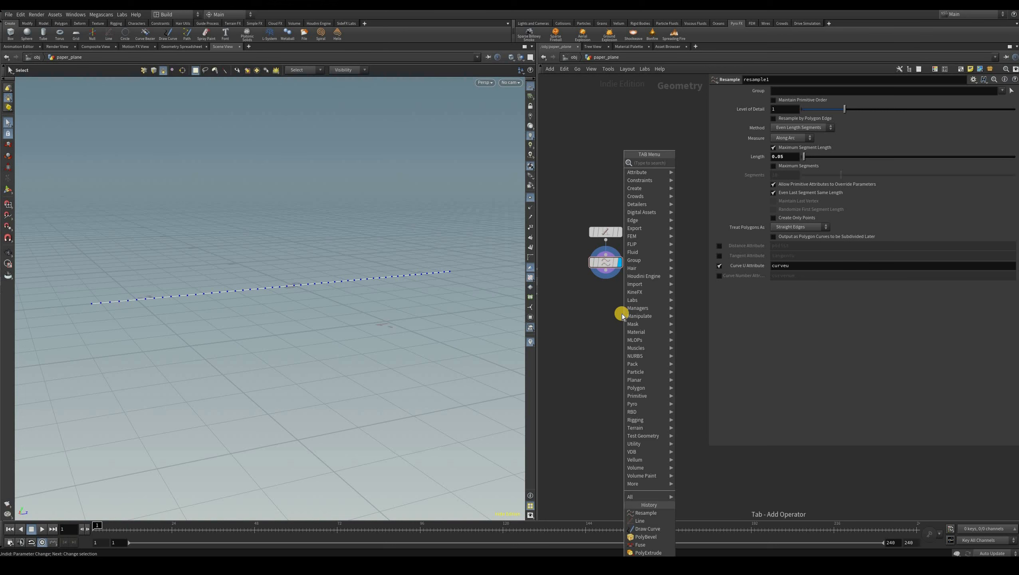
{"action": "type", "text": "attr"}
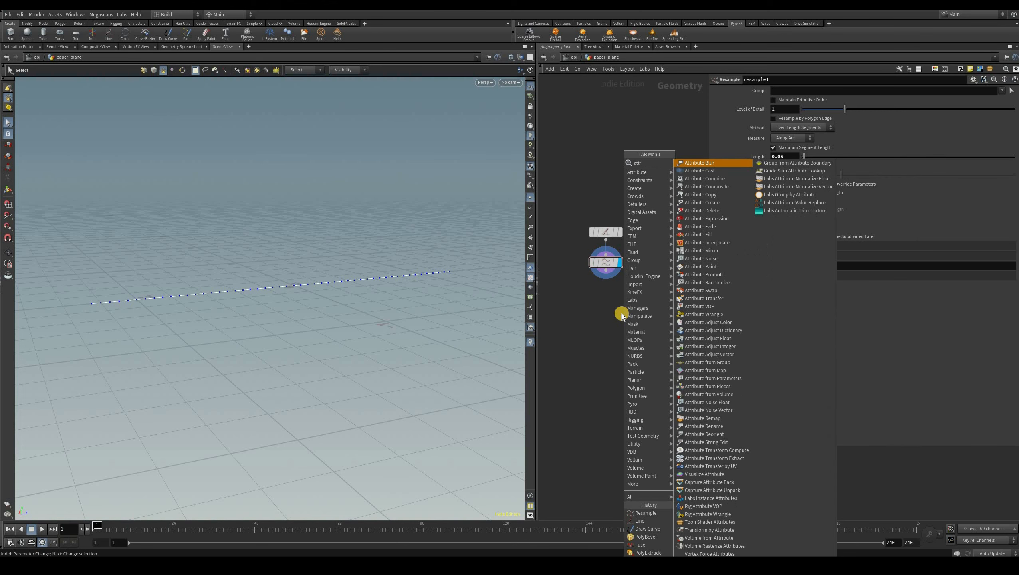
{"action": "type", "text": "i w"}
{"action": "key", "text": "BackSpace"}
{"action": "key", "text": "BackSpace"}
{"action": "key", "text": "BackSpace"}
{"action": "key", "text": "BackSpace"}
{"action": "key", "text": "BackSpace"}
{"action": "key", "text": "BackSpace"}
{"action": "key", "text": "BackSpace"}
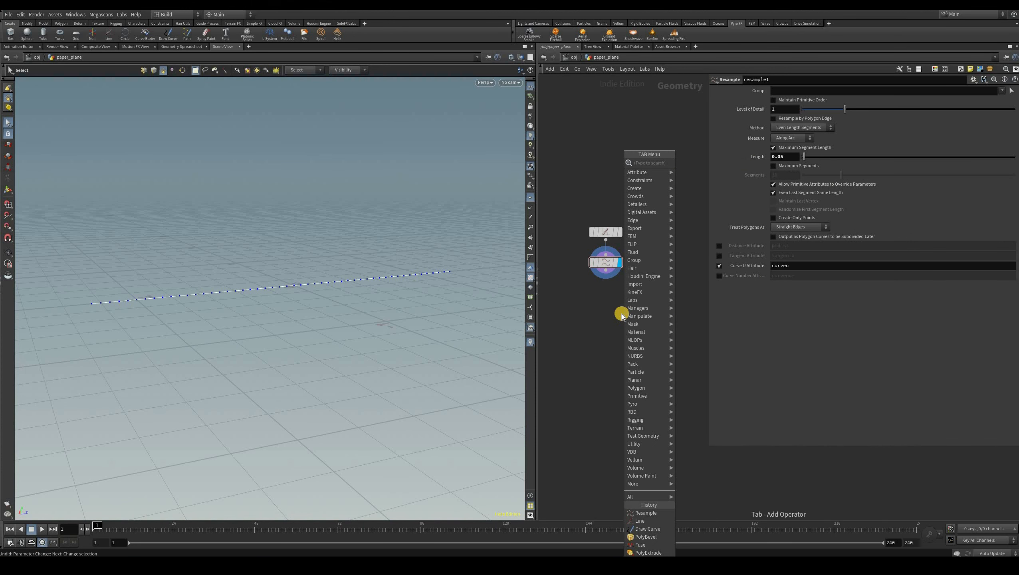
{"action": "type", "text": "point w"}
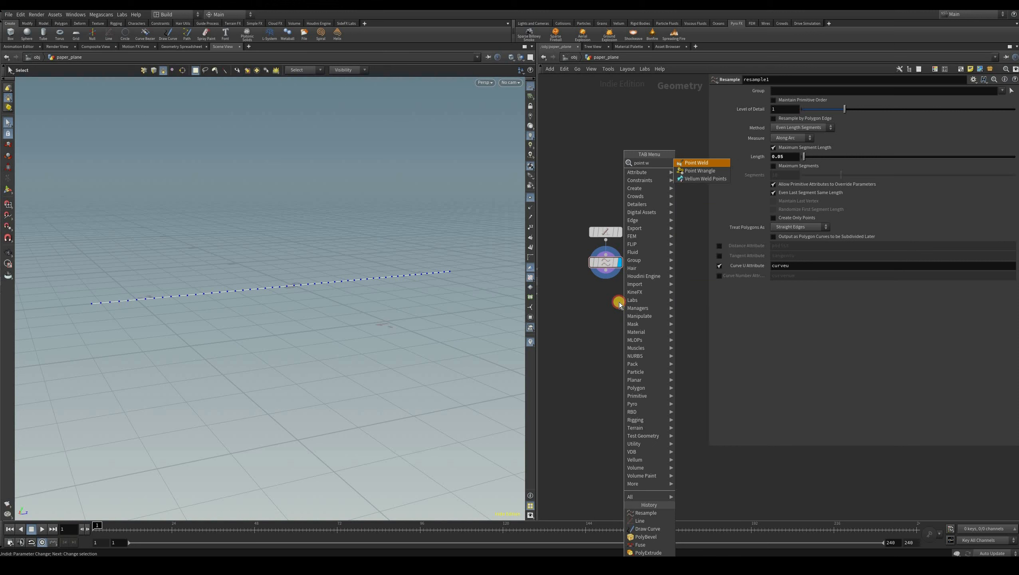
{"action": "key", "text": "Return"}
{"action": "left_click", "coordinate": [637, 312]}
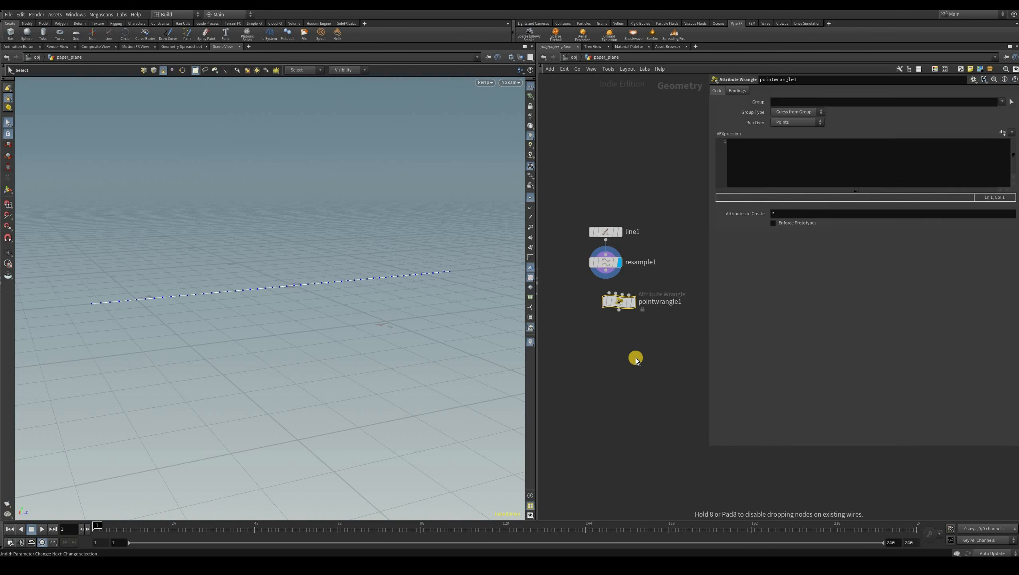
Step: Align the point wrangle under the Resample node, wire the Resample output into its first input, and display it
{"action": "scroll", "coordinate": [660, 283], "scroll_direction": "up", "scroll_amount": 5}
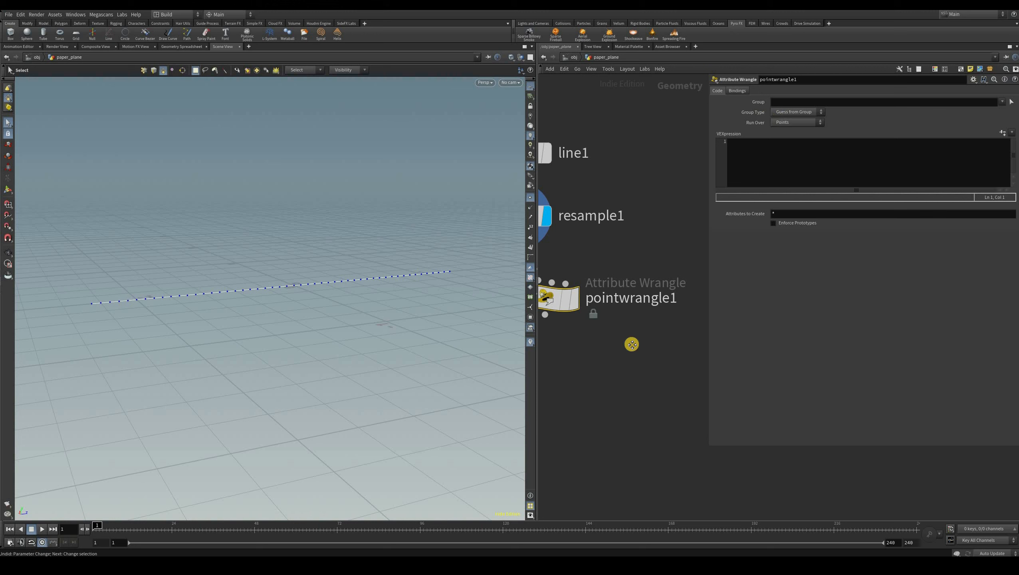
{"action": "scroll", "coordinate": [640, 348], "scroll_direction": "down", "scroll_amount": 2}
{"action": "scroll", "coordinate": [640, 367], "scroll_direction": "down", "scroll_amount": 1}
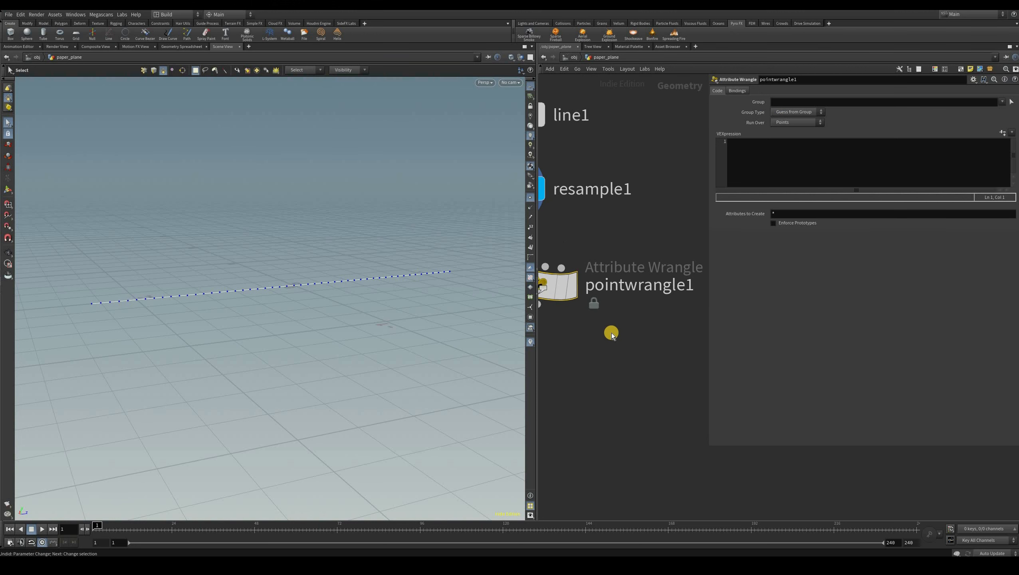
{"action": "scroll", "coordinate": [591, 327], "scroll_direction": "up", "scroll_amount": 3}
{"action": "scroll", "coordinate": [592, 327], "scroll_direction": "down", "scroll_amount": 4}
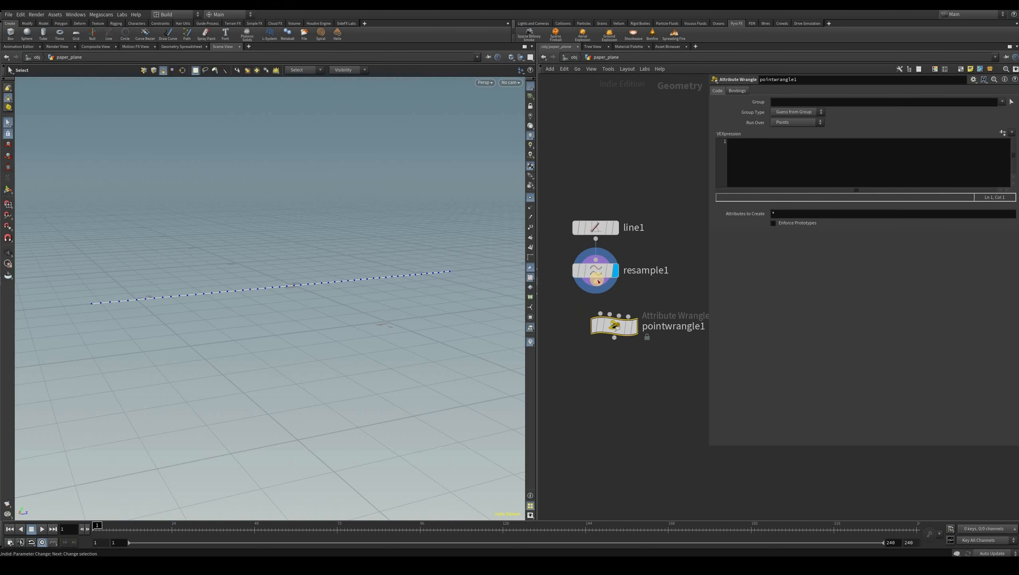
{"action": "left_click_drag", "start_coordinate": [614, 326], "coordinate": [596, 325]}
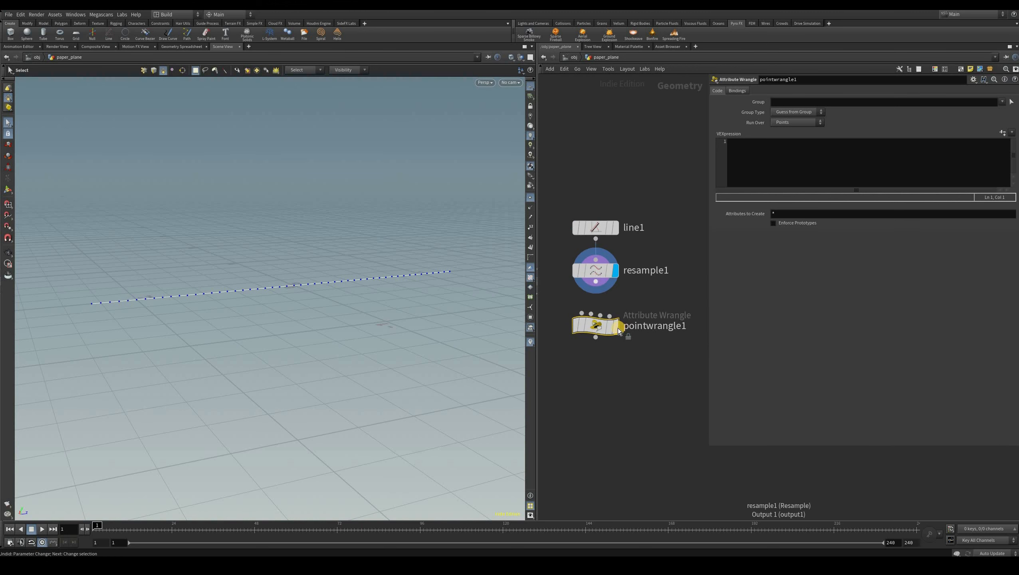
{"action": "left_click_drag", "start_coordinate": [596, 281], "coordinate": [591, 288]}
{"action": "left_click", "coordinate": [614, 334]}
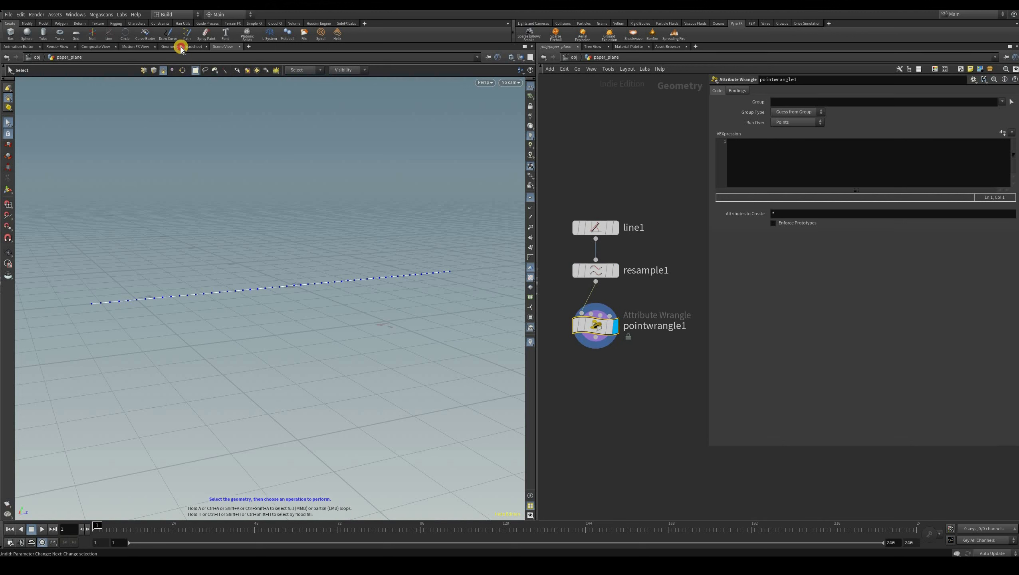
Step: Write v@P += set(0,1,0); in the point wrangle to raise every point by one unit
{"action": "key", "text": "alt+8"}
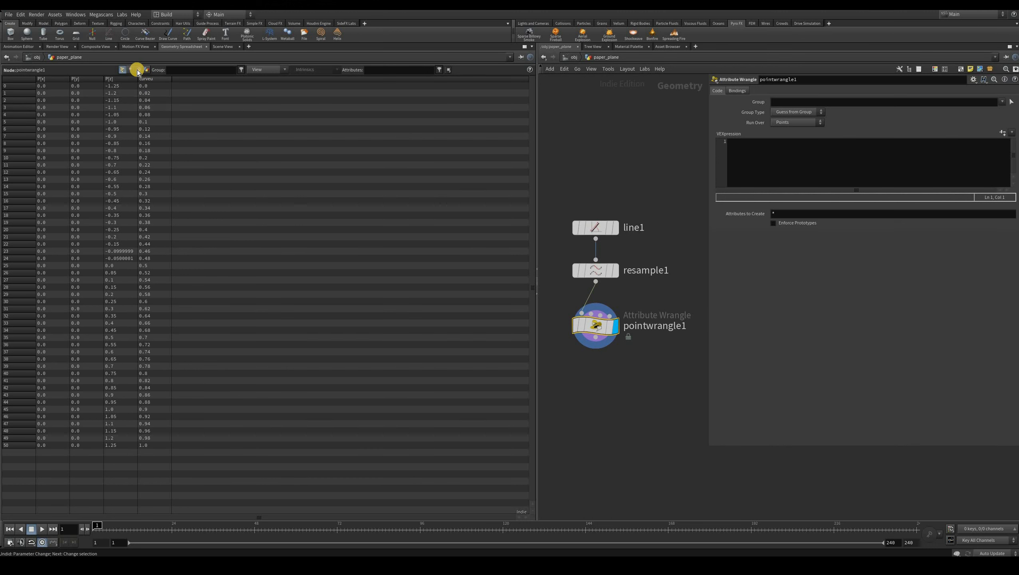
{"action": "left_click", "coordinate": [224, 48]}
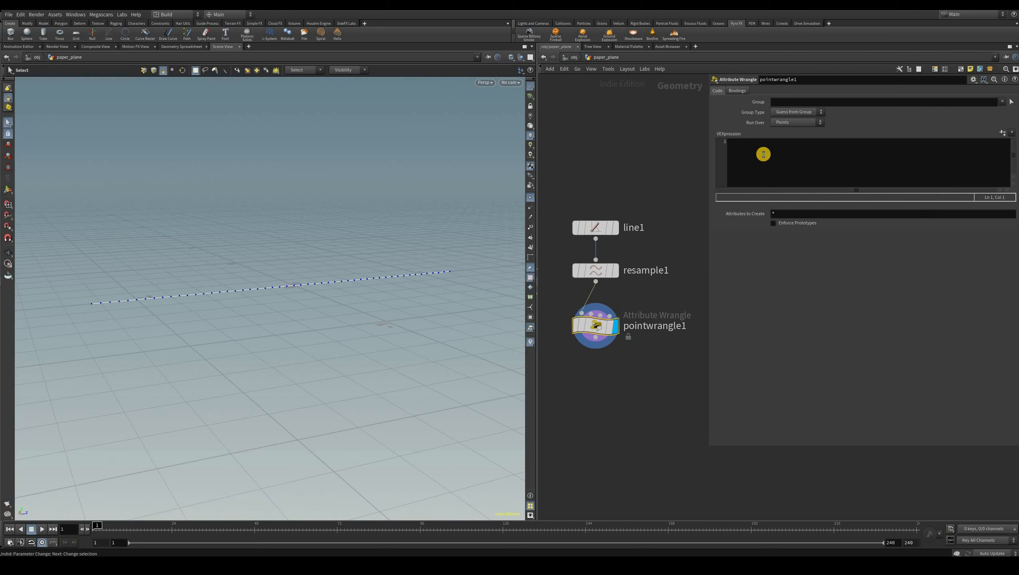
{"action": "left_click", "coordinate": [764, 154]}
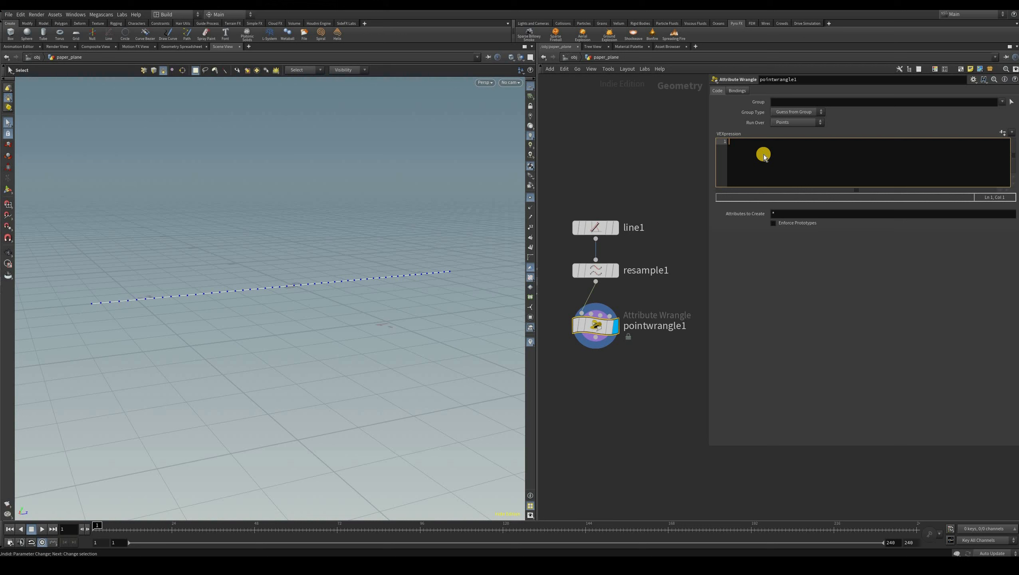
{"action": "type", "text": "v"}
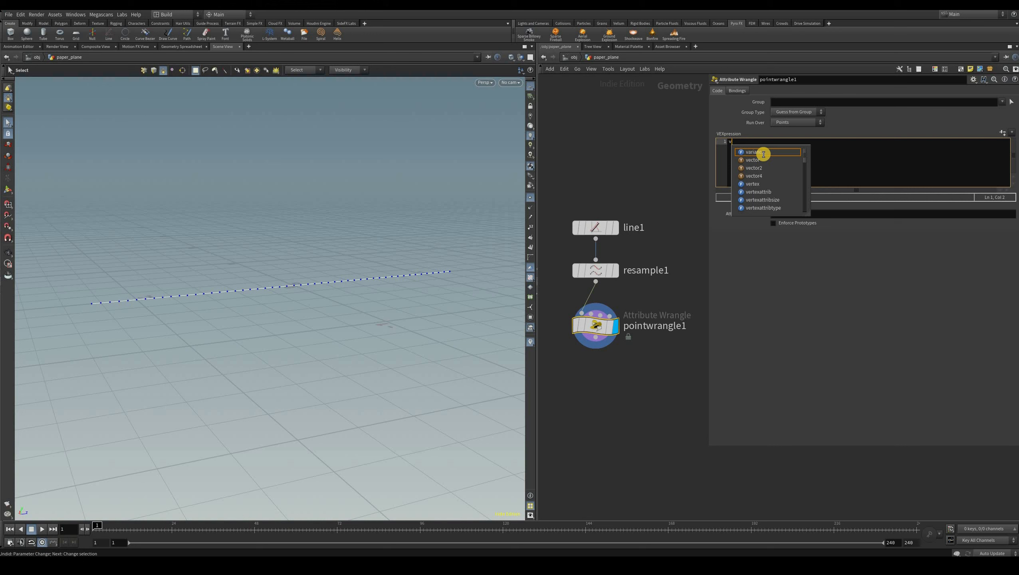
{"action": "type", "text": "@"}
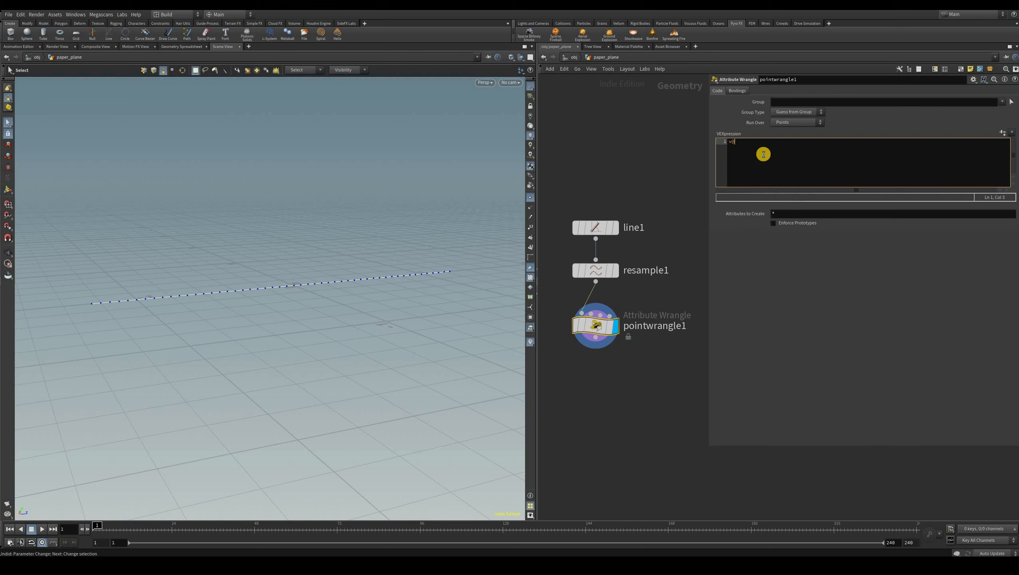
{"action": "type", "text": "P +="}
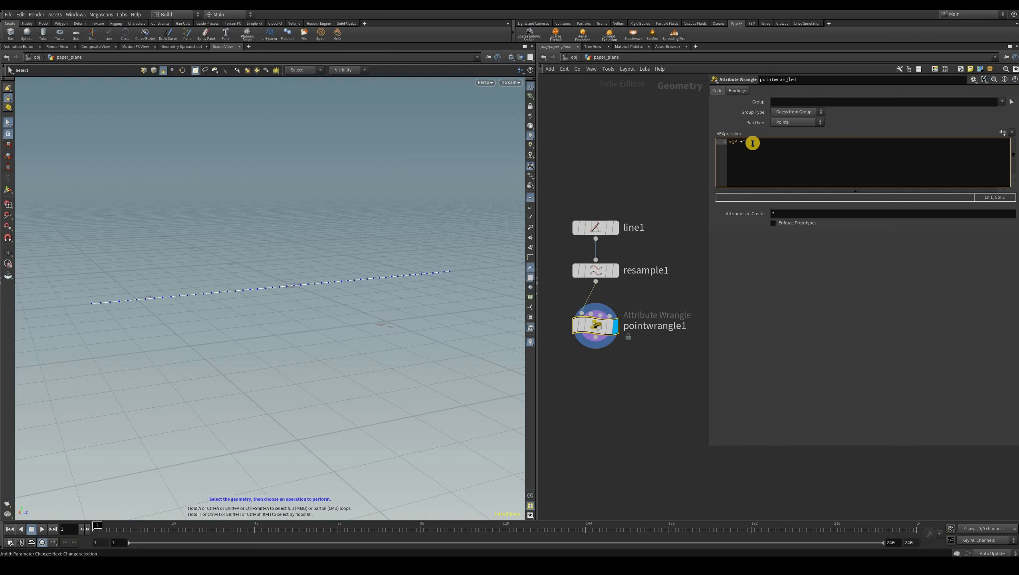
{"action": "type", "text": "set"}
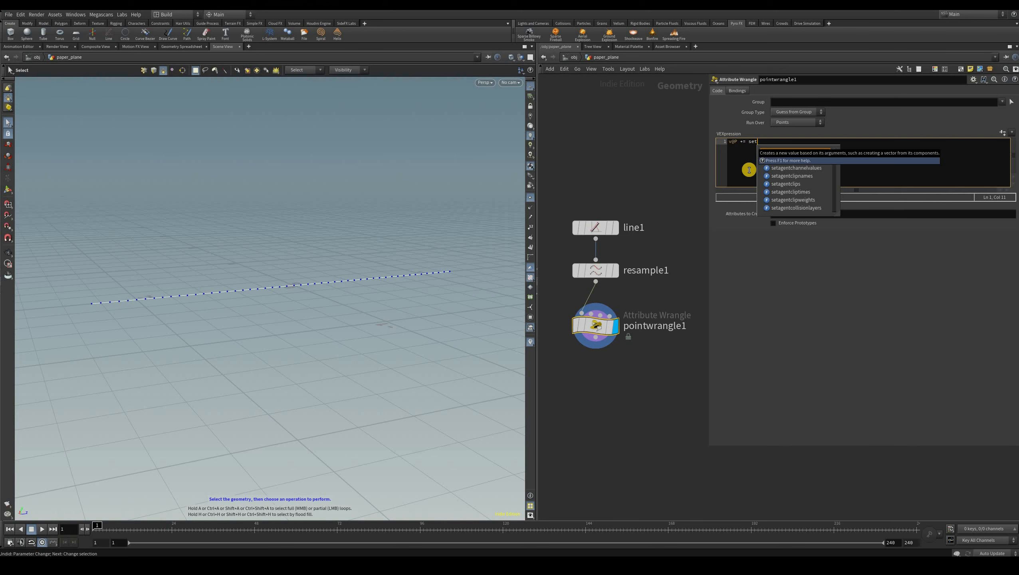
{"action": "type", "text": "("}
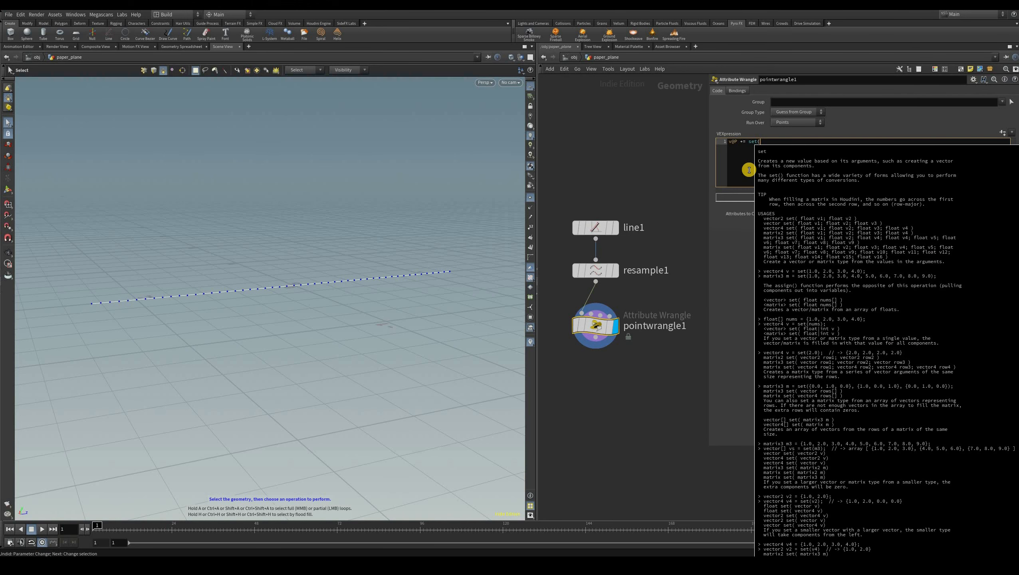
{"action": "type", "text": "0,"}
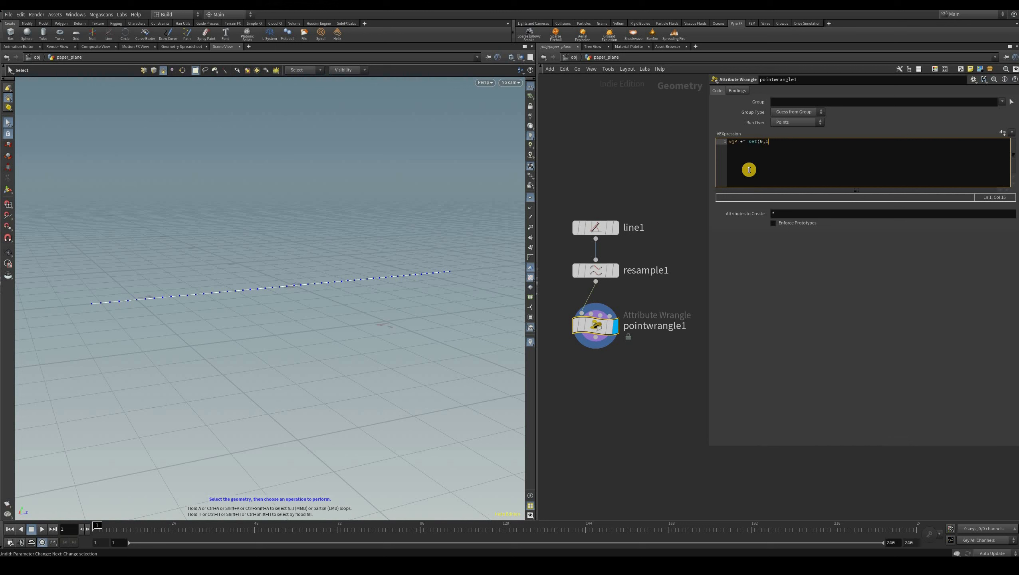
{"action": "type", "text": "1,0);"}
{"action": "left_click", "coordinate": [194, 95]}
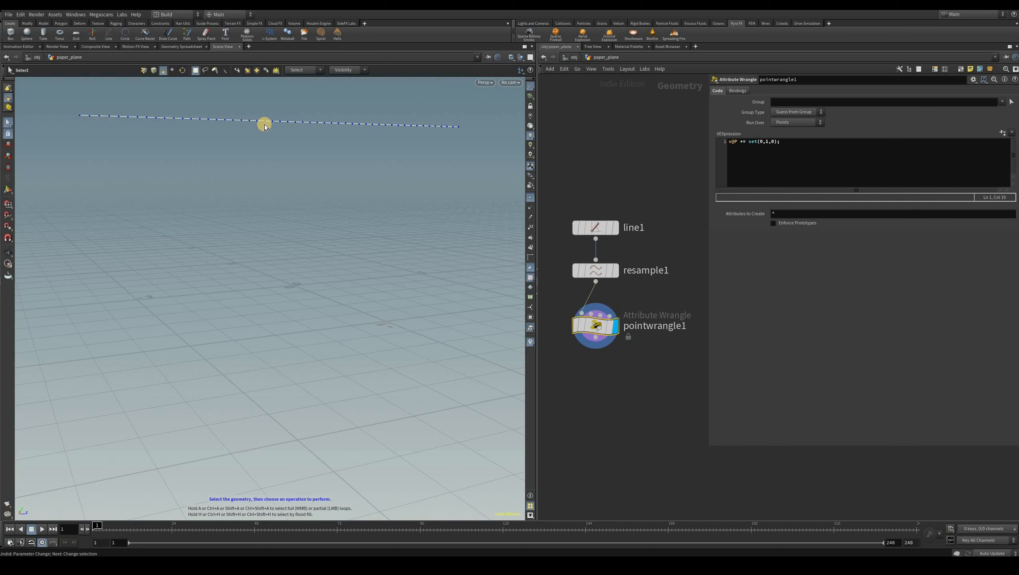
Step: Declare float offset = 1.0; on a new first line above the position expression, with a blank line between them
{"action": "left_click", "coordinate": [795, 143]}
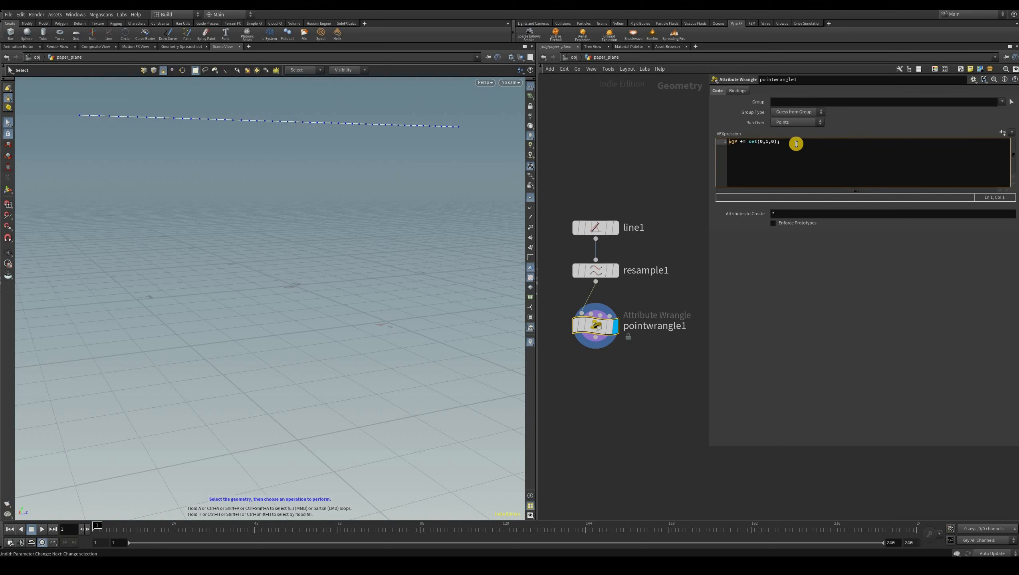
{"action": "key", "text": "Return"}
{"action": "key", "text": "Return"}
{"action": "key", "text": "Up"}
{"action": "key", "text": "Up"}
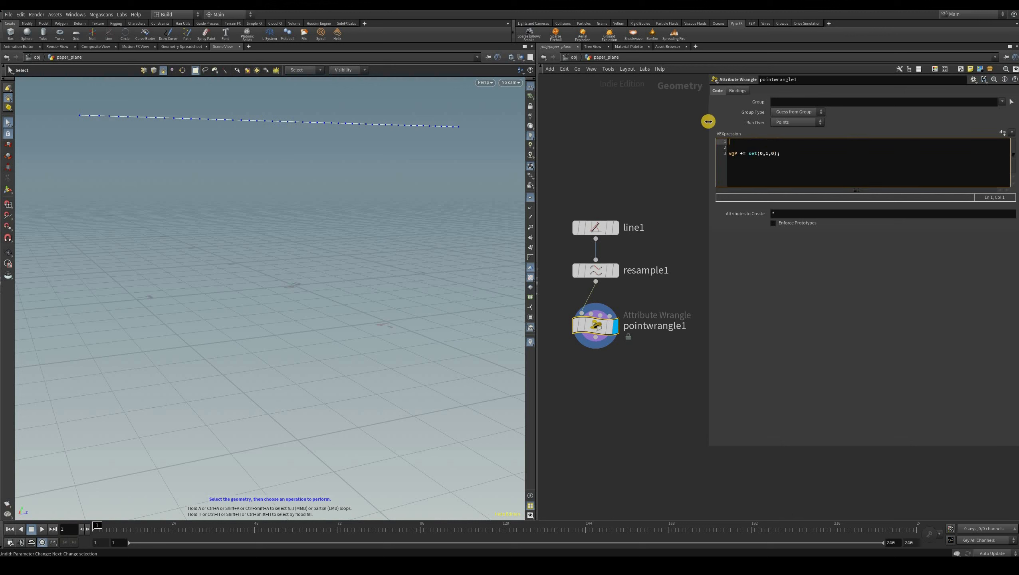
{"action": "key", "text": "Down"}
{"action": "key", "text": "Down"}
{"action": "key", "text": "Up"}
{"action": "key", "text": "Up"}
{"action": "type", "text": "floa"}
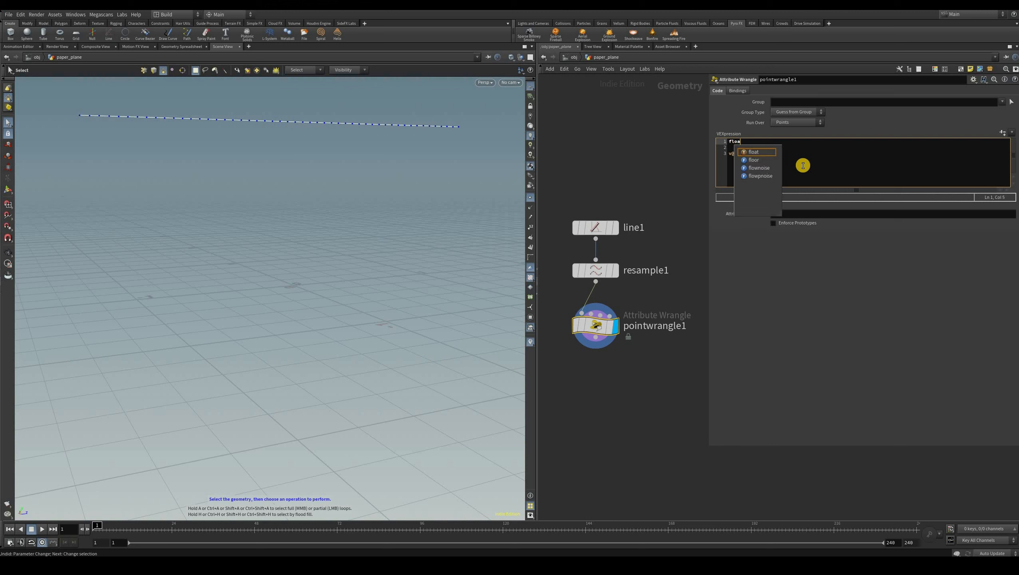
{"action": "type", "text": "t"}
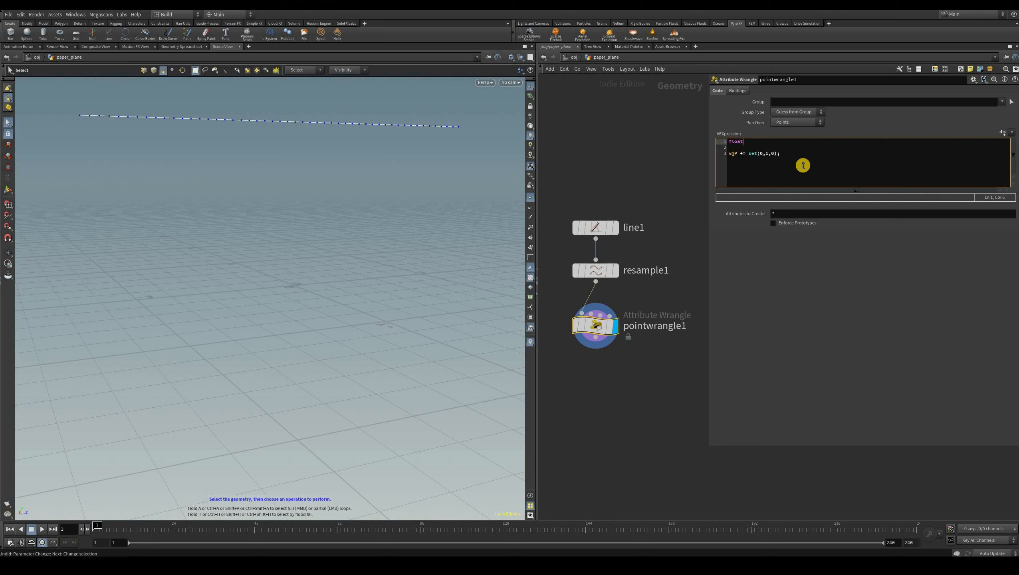
{"action": "type", "text": " offset = 1.0;"}
Step: Replace the Y value in the set() call with the offset variable and apply the code
{"action": "key", "text": "Down"}
{"action": "key", "text": "Down"}
{"action": "key", "text": "Left"}
{"action": "key", "text": "Left"}
{"action": "key", "text": "Left"}
{"action": "key", "text": "Left"}
{"action": "key", "text": "Left"}
{"action": "key", "text": "Delete"}
{"action": "type", "text": "offset"}
{"action": "key", "text": "ctrl+Return"}
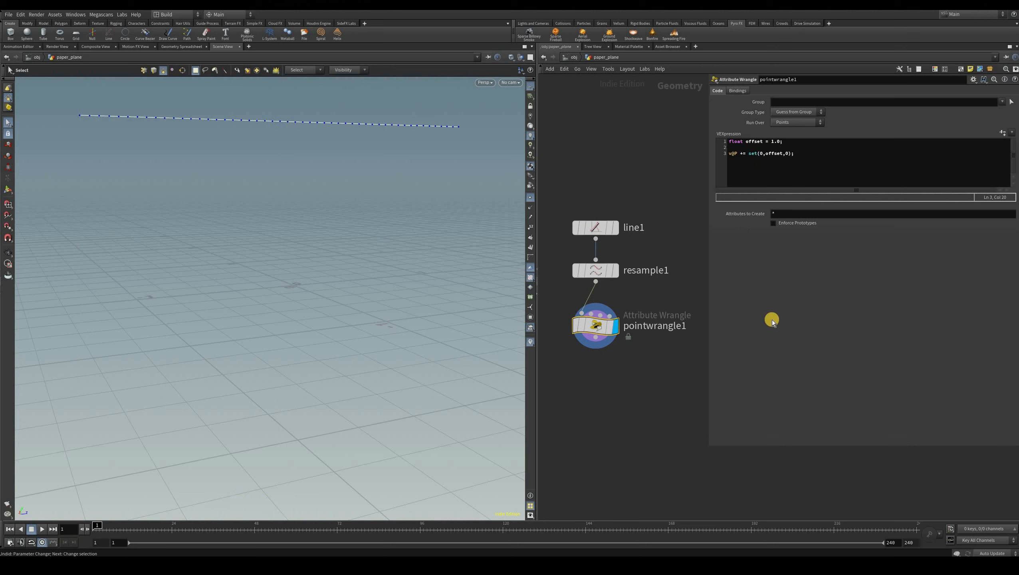
{"action": "right_click", "coordinate": [599, 330]}
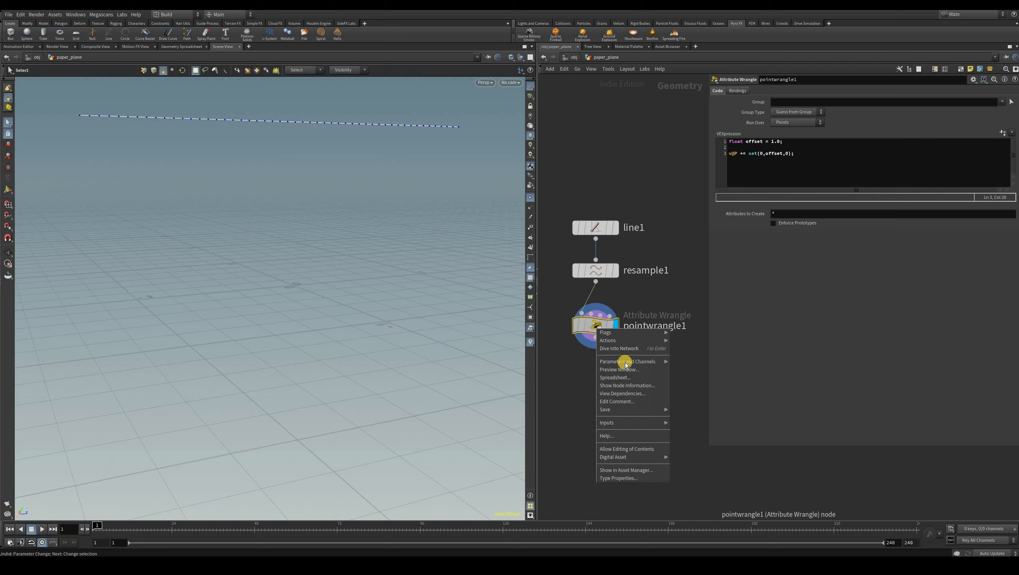
{"action": "mouse_move", "coordinate": [661, 361]}
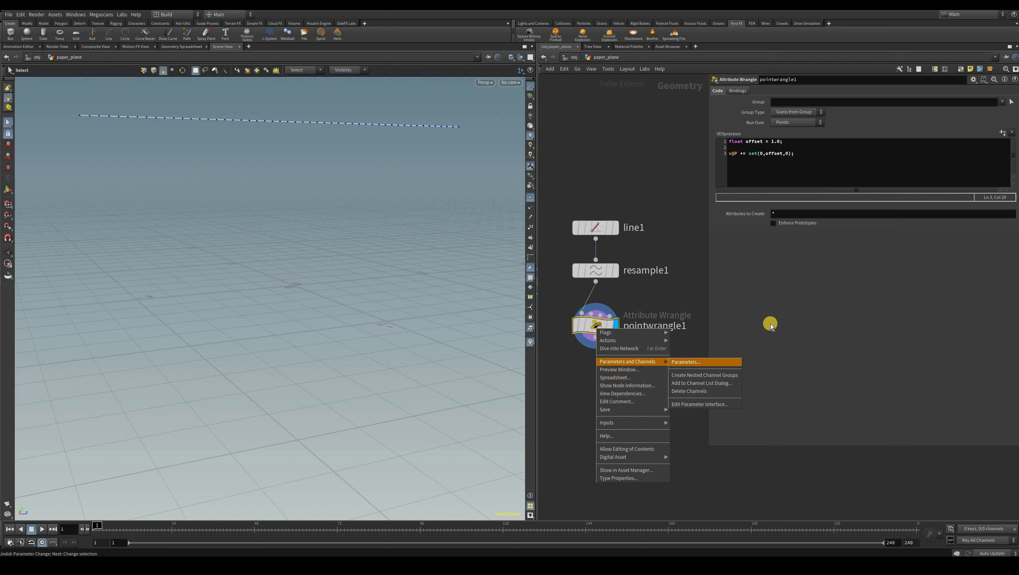
{"action": "key", "text": "Down"}
{"action": "key", "text": "Down"}
{"action": "key", "text": "Down"}
{"action": "key", "text": "Down"}
{"action": "key", "text": "Up"}
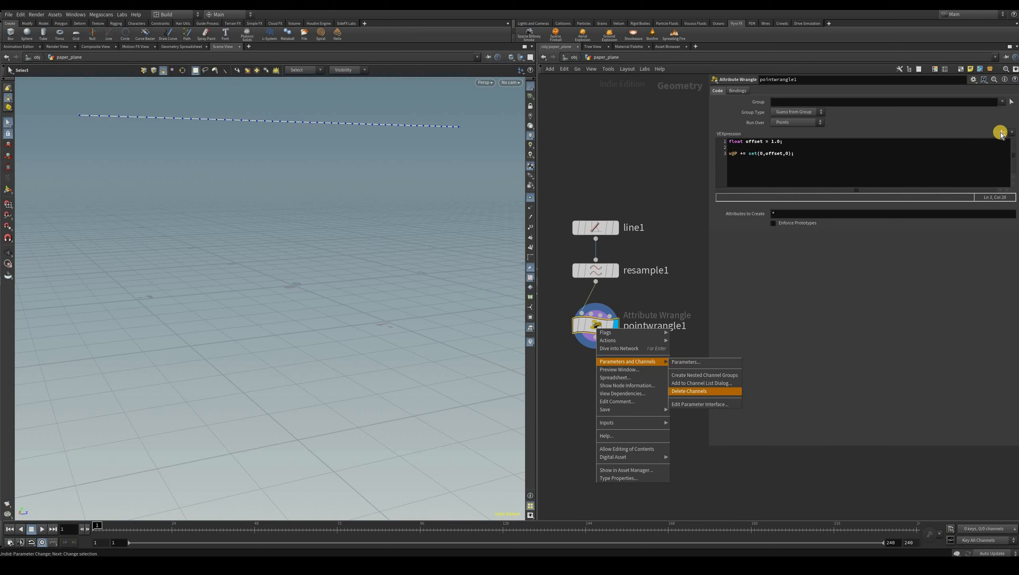
{"action": "left_click", "coordinate": [1001, 133]}
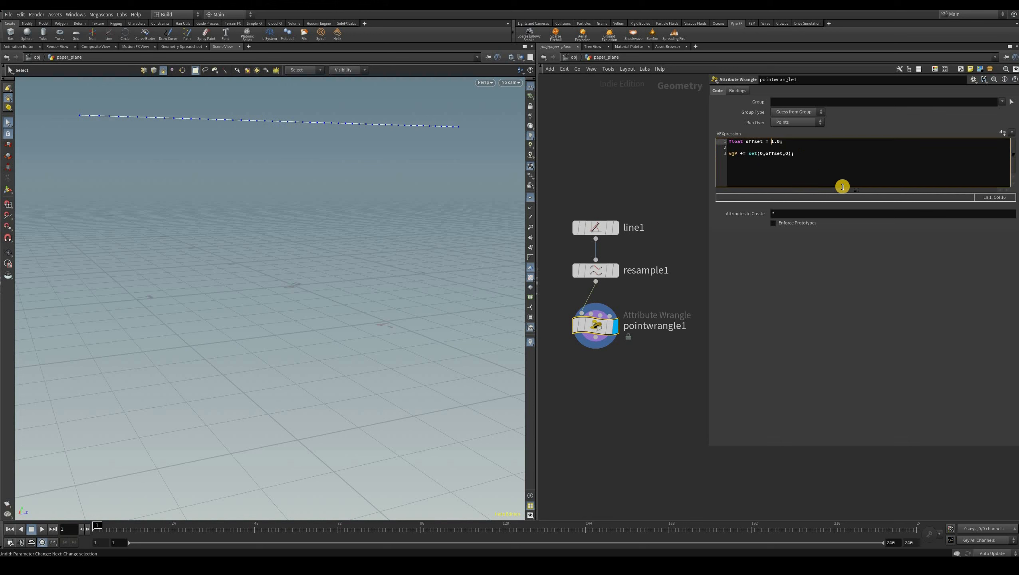
Step: Drive the offset variable with a chf("scale") channel that has its own wrangle parameter, and set Scale to about 0.482
{"action": "key", "text": "Delete"}
{"action": "key", "text": "Delete"}
{"action": "key", "text": "Delete"}
{"action": "type", "text": "chf"}
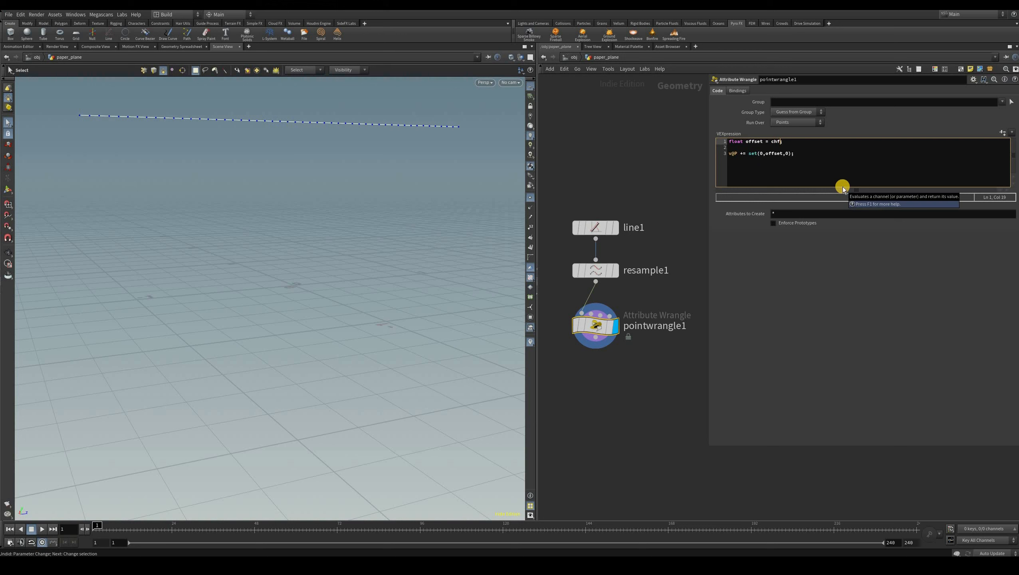
{"action": "type", "text": "("}
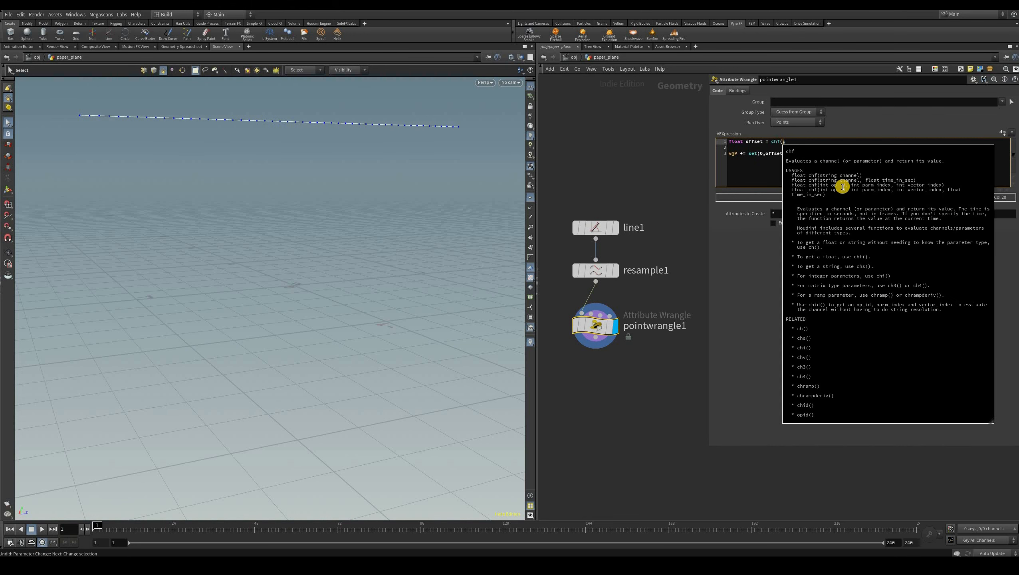
{"action": "type", "text": "\""}
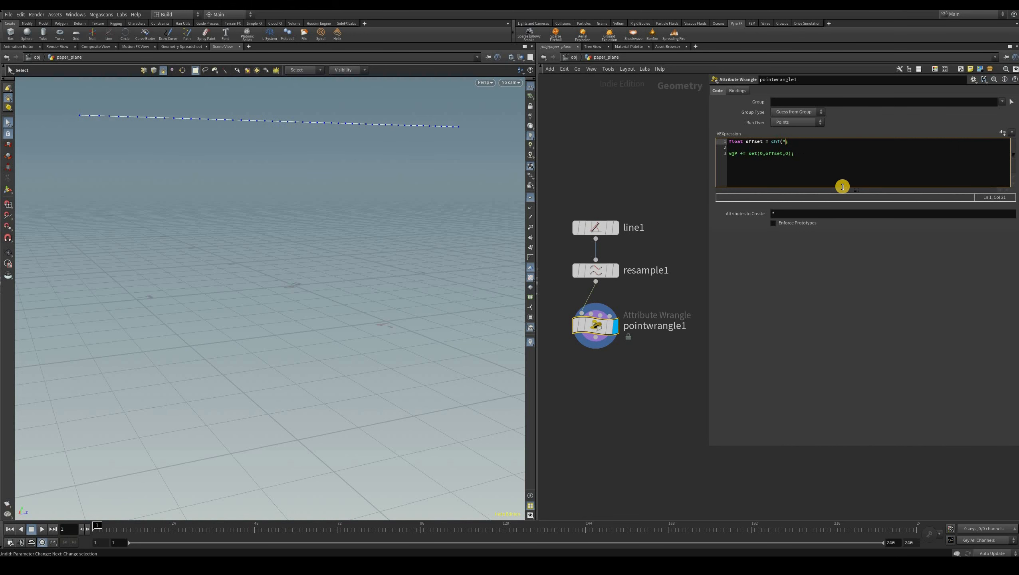
{"action": "type", "text": "scale\");"}
{"action": "left_click", "coordinate": [305, 276]}
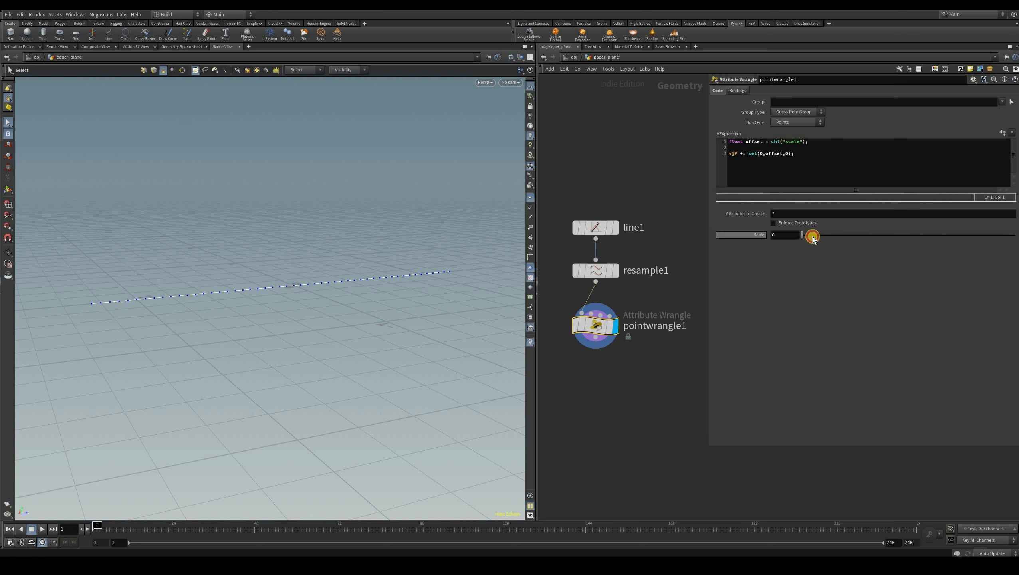
{"action": "mouse_move", "coordinate": [800, 235]}
{"action": "left_mouse_down"}
{"action": "mouse_move", "coordinate": [987, 235]}
{"action": "mouse_move", "coordinate": [795, 237]}
{"action": "mouse_move", "coordinate": [933, 239]}
{"action": "mouse_move", "coordinate": [809, 236]}
{"action": "left_mouse_up"}
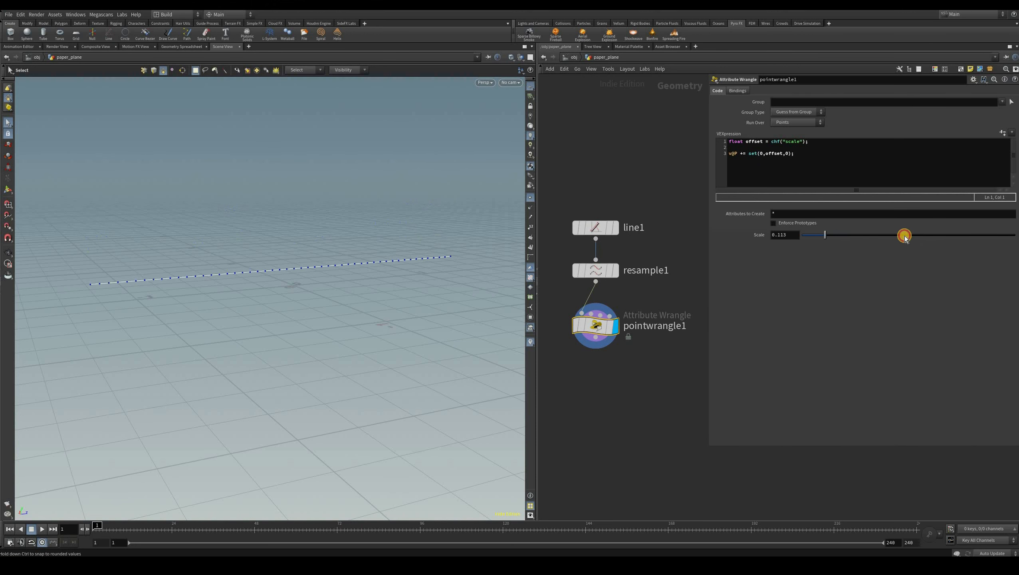
{"action": "left_click_drag", "start_coordinate": [143, 222], "coordinate": [279, 238]}
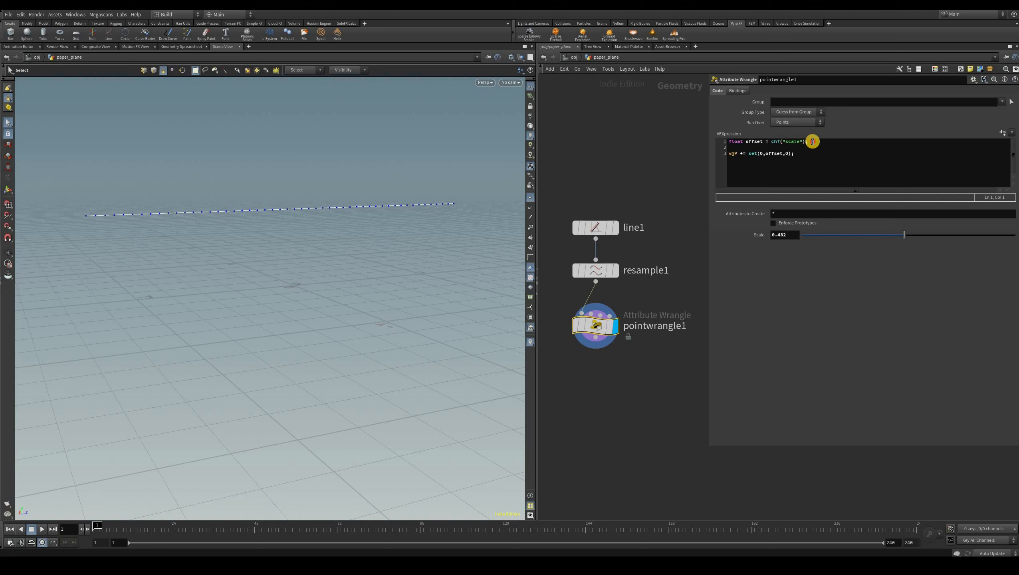
Step: Rename the variable that reads the chf("scale") channel to scale
{"action": "left_click", "coordinate": [845, 166]}
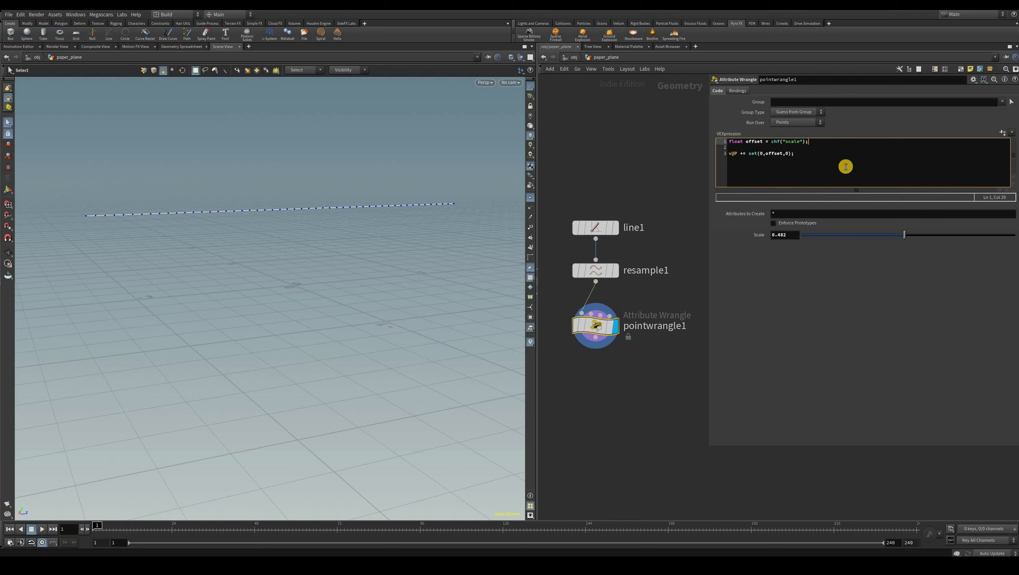
{"action": "key", "text": "Left"}
{"action": "key", "text": "Left"}
{"action": "key", "text": "ctrl+shift+Left"}
{"action": "type", "text": "scale"}
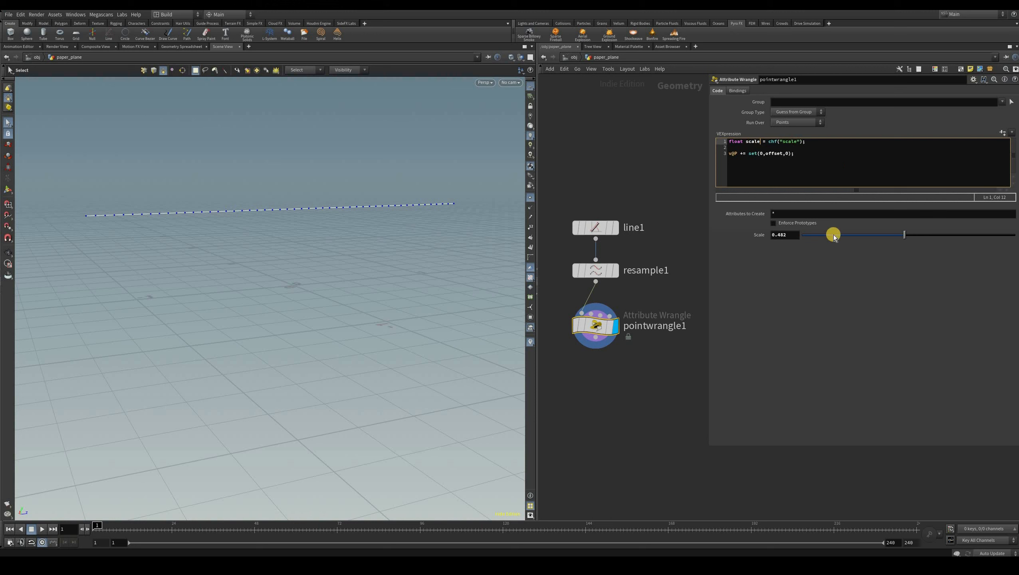
Step: Insert two blank lines above the float scale declaration in the wrangle code
{"action": "key", "text": "Home"}
{"action": "key", "text": "Return"}
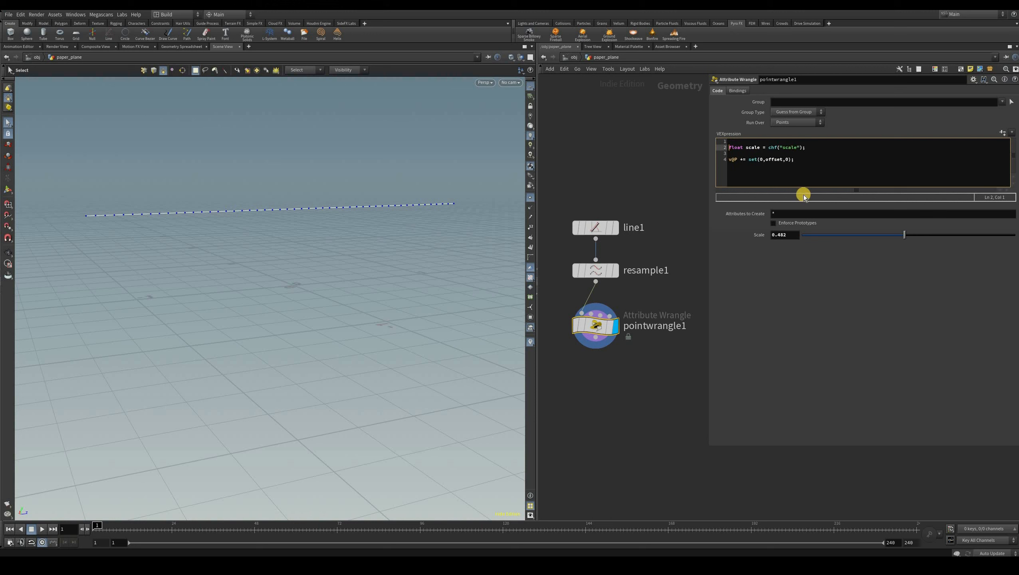
{"action": "left_click", "coordinate": [780, 156]}
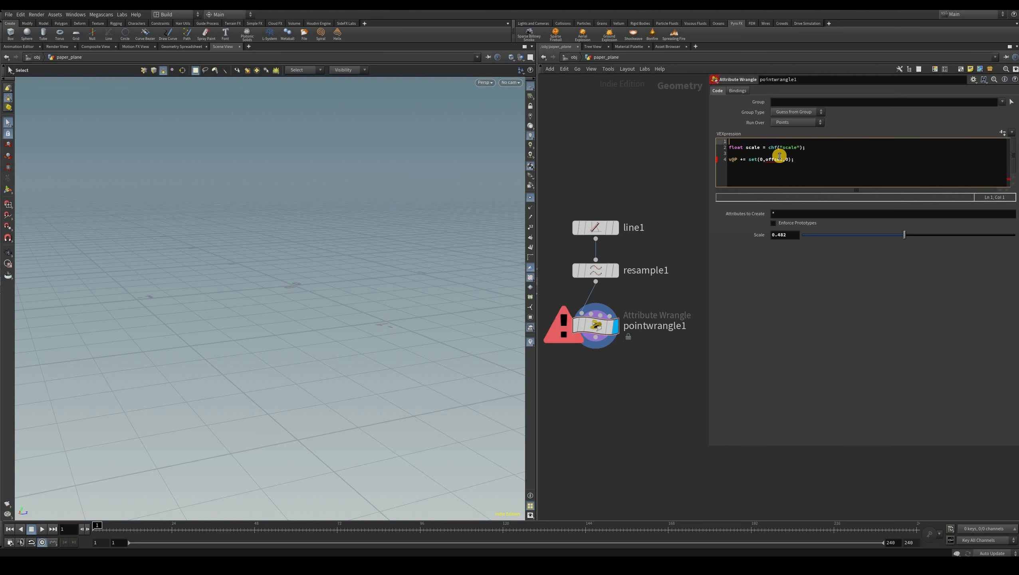
{"action": "key", "text": "Up"}
{"action": "key", "text": "Up"}
{"action": "key", "text": "Return"}
{"action": "key", "text": "Up"}
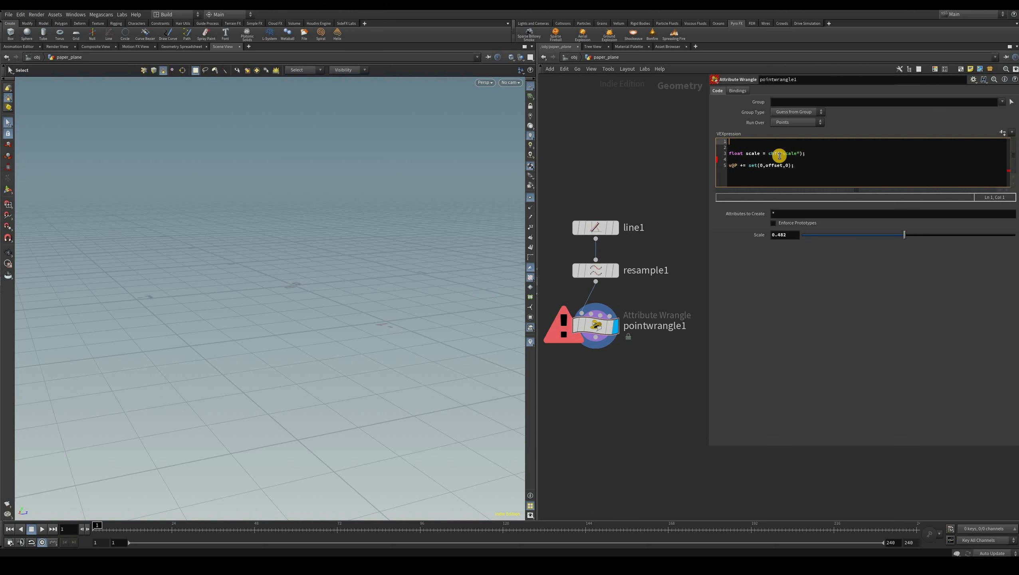
Step: Declare float offset = chramp("shape", f@curveu); on the first line and create its Shape ramp parameter on the wrangle
{"action": "type", "text": "float offset = ch"}
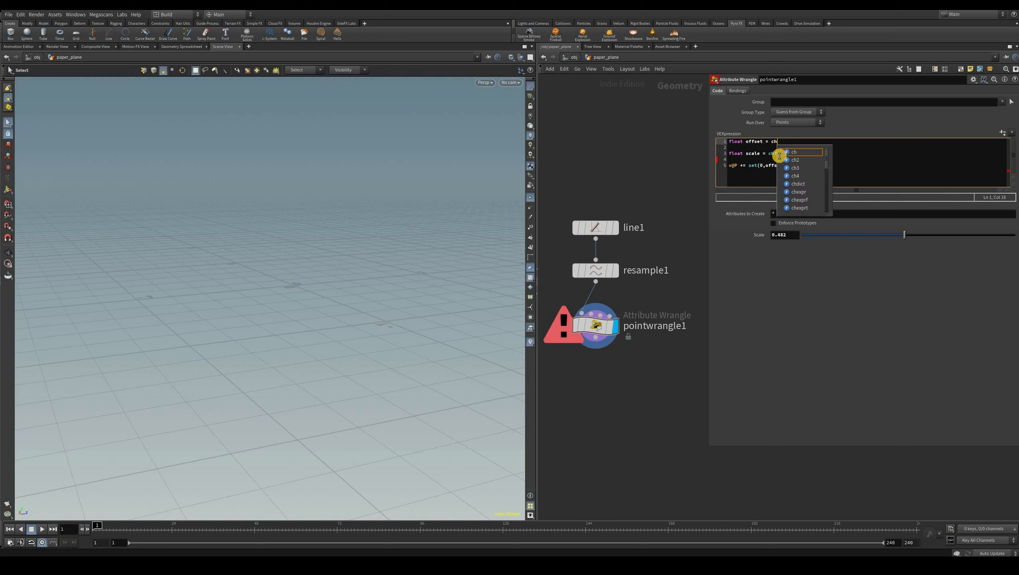
{"action": "type", "text": "ramp"}
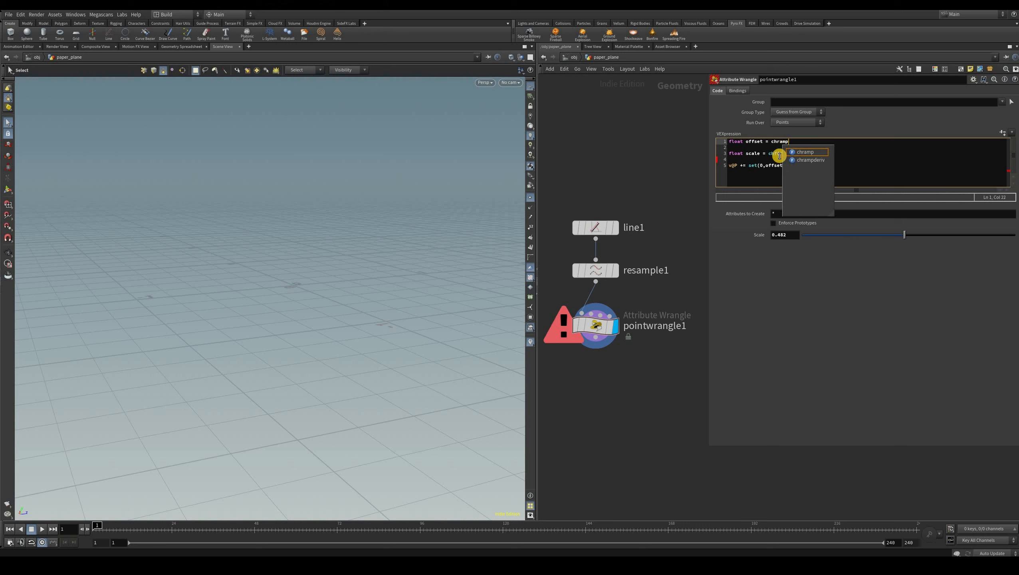
{"action": "type", "text": "("}
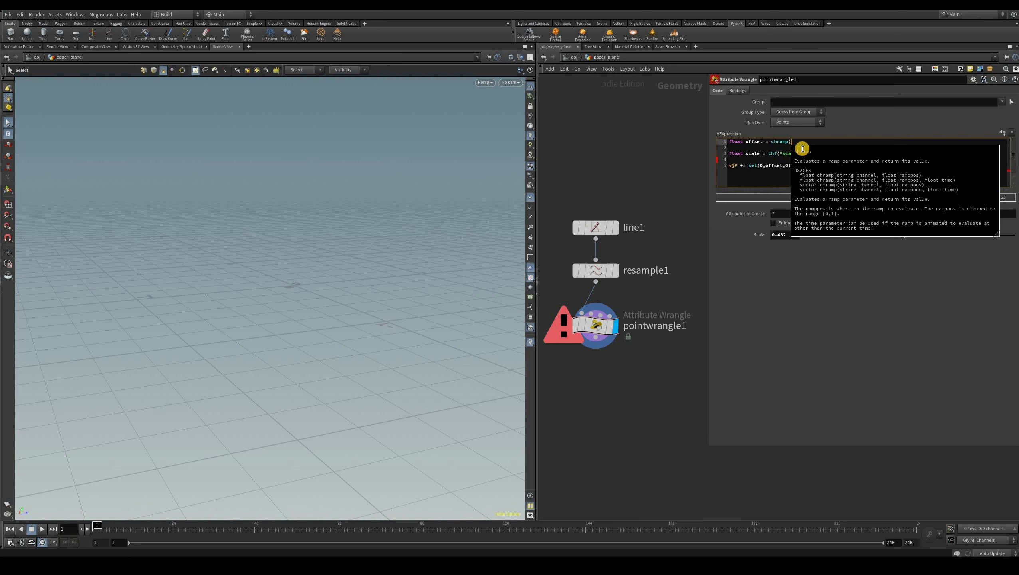
{"action": "key", "text": "Escape"}
{"action": "type", "text": "\""}
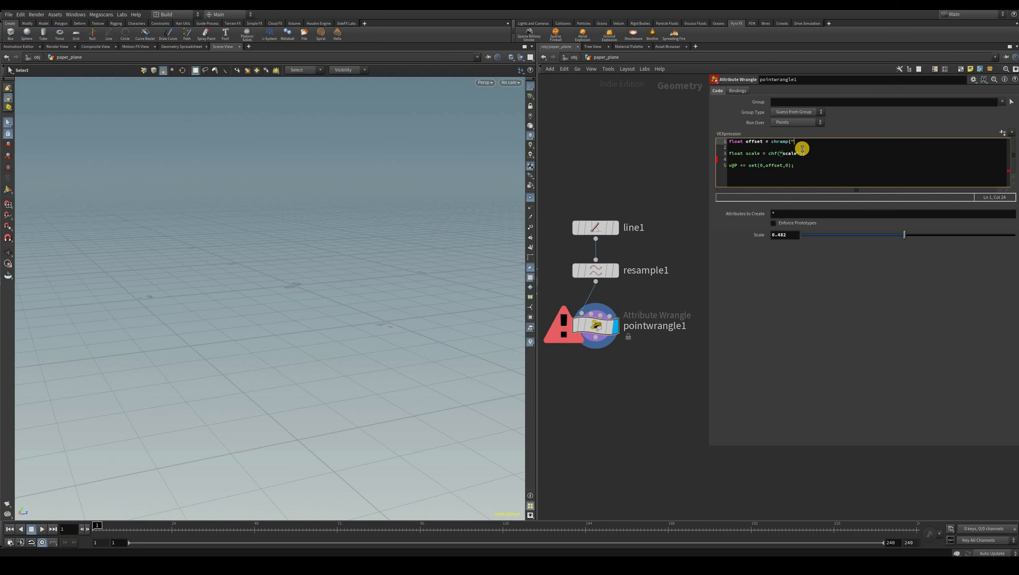
{"action": "type", "text": "shape\","}
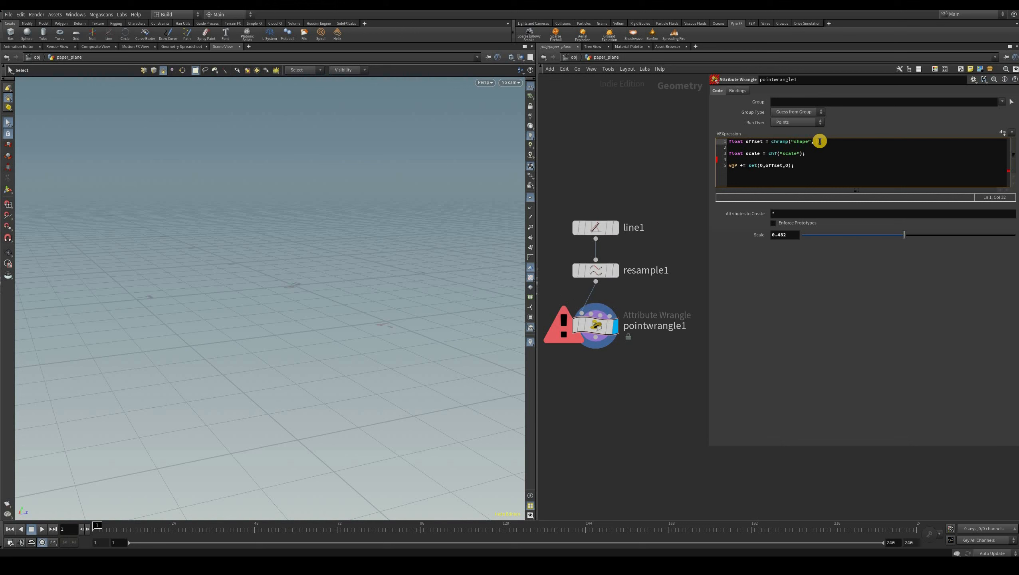
{"action": "type", "text": "f"}
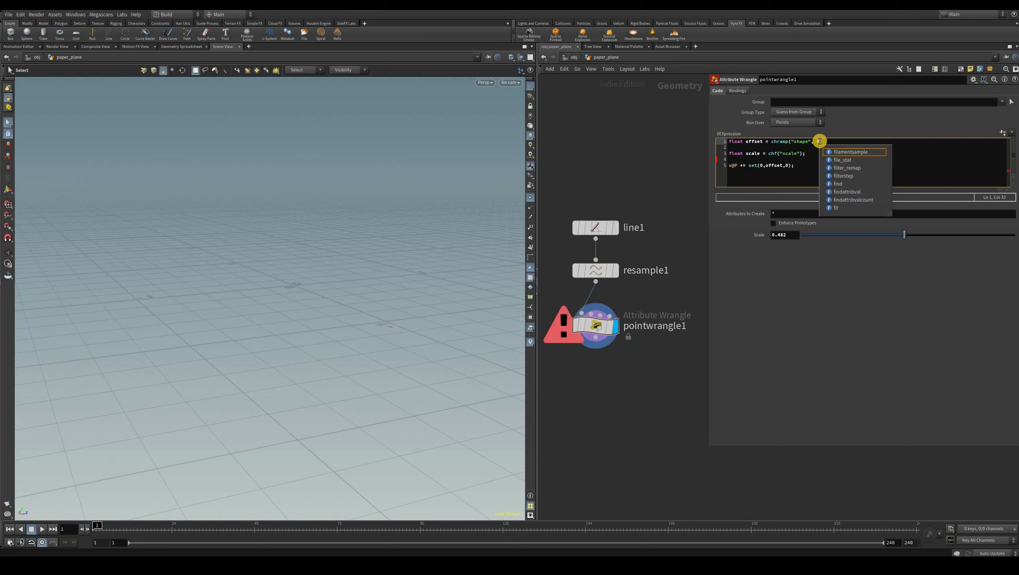
{"action": "type", "text": "@curve"}
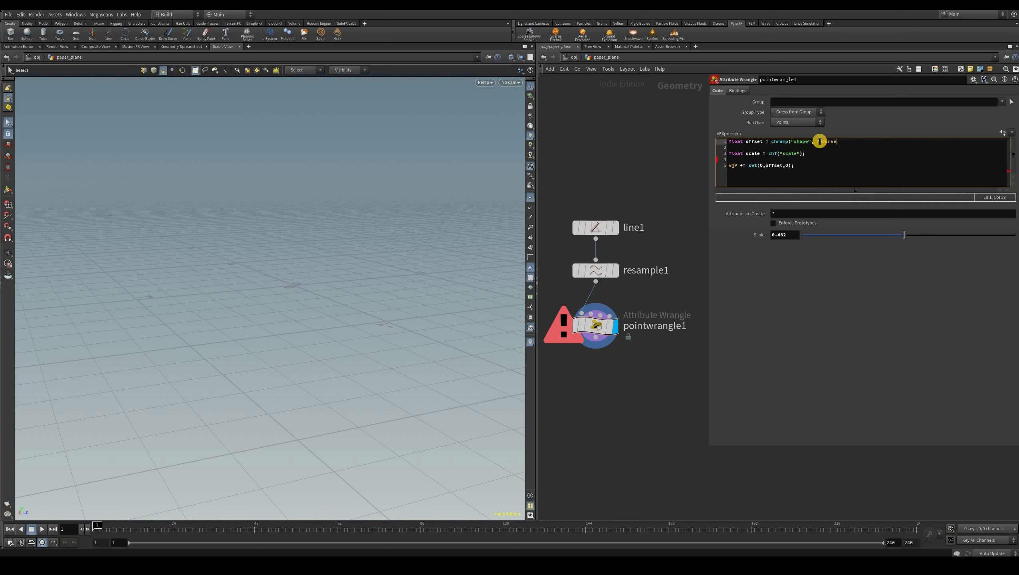
{"action": "type", "text": "u);"}
{"action": "left_click", "coordinate": [165, 293]}
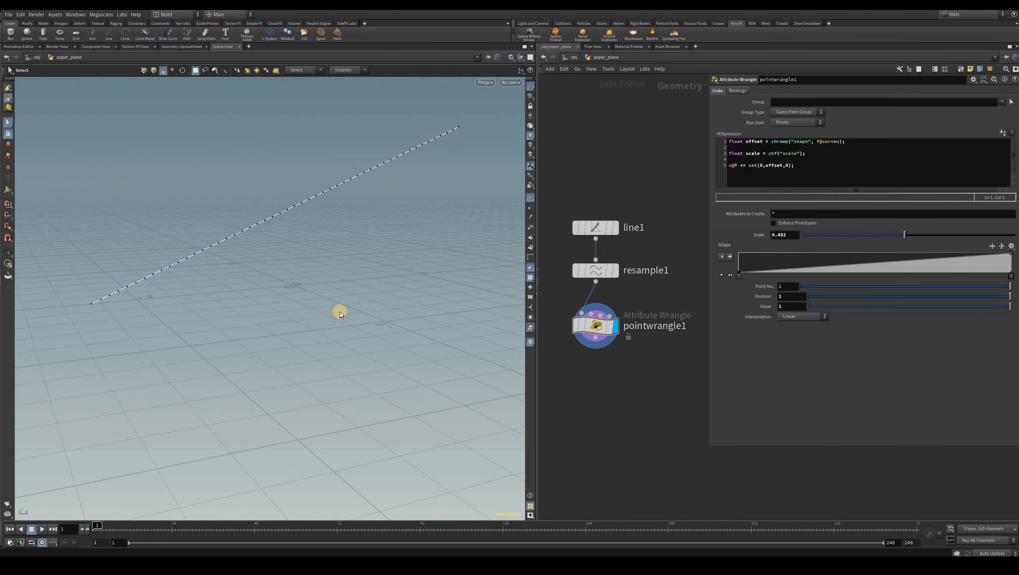
Step: Form a narrow V in the enlarged Shape ramp: value 1 at the start, 0 at position 0.5, and 1 at about 0.453 and 0.519
{"action": "left_click", "coordinate": [730, 276]}
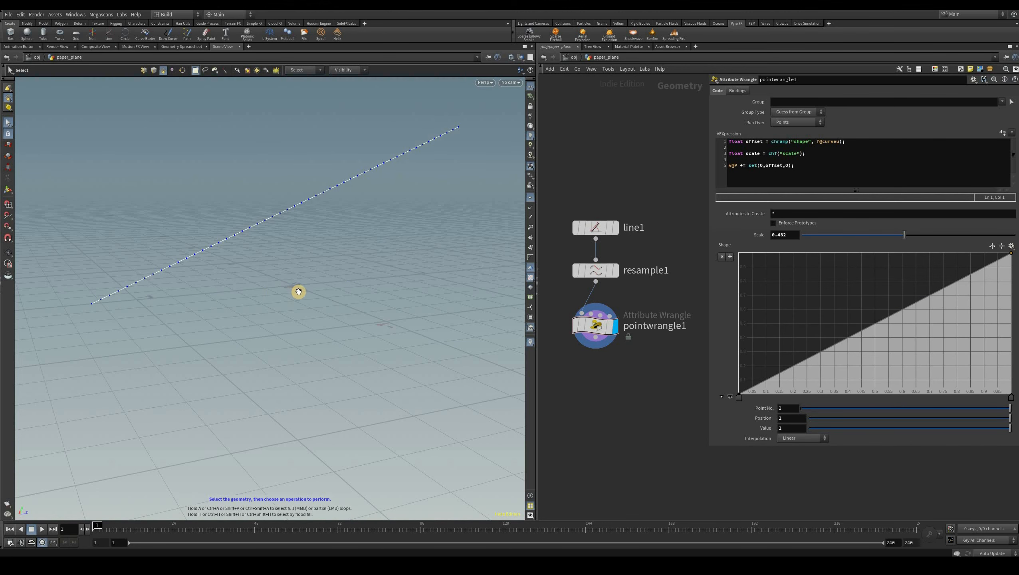
{"action": "left_click_drag", "start_coordinate": [299, 292], "coordinate": [373, 298]}
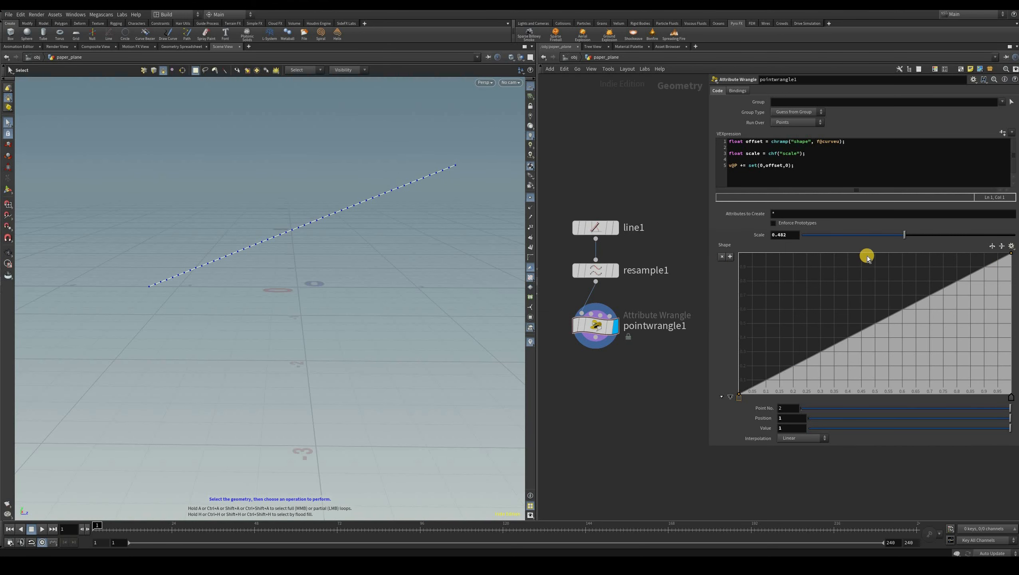
{"action": "left_click_drag", "start_coordinate": [873, 252], "coordinate": [878, 257]}
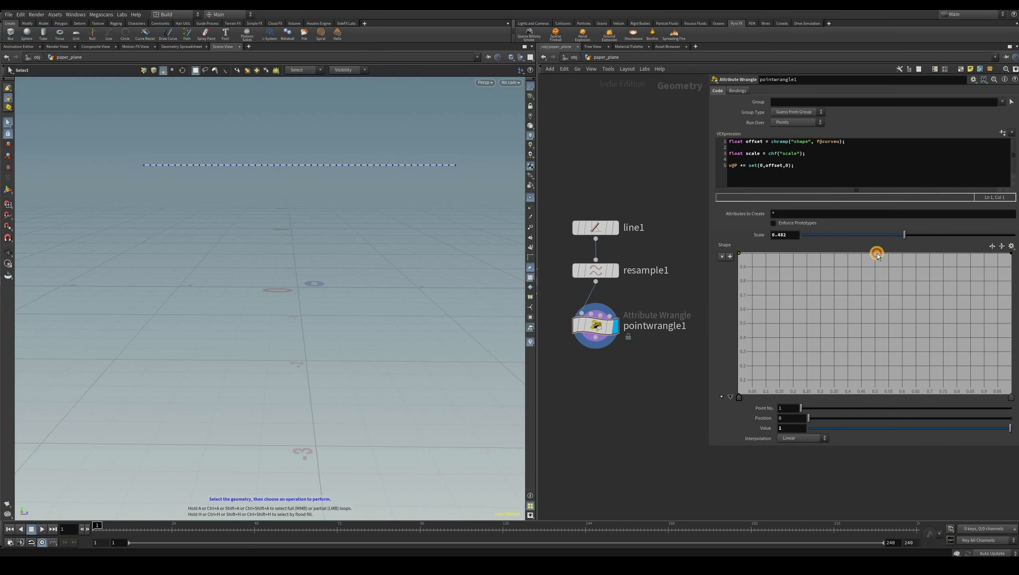
{"action": "left_click", "coordinate": [874, 396]}
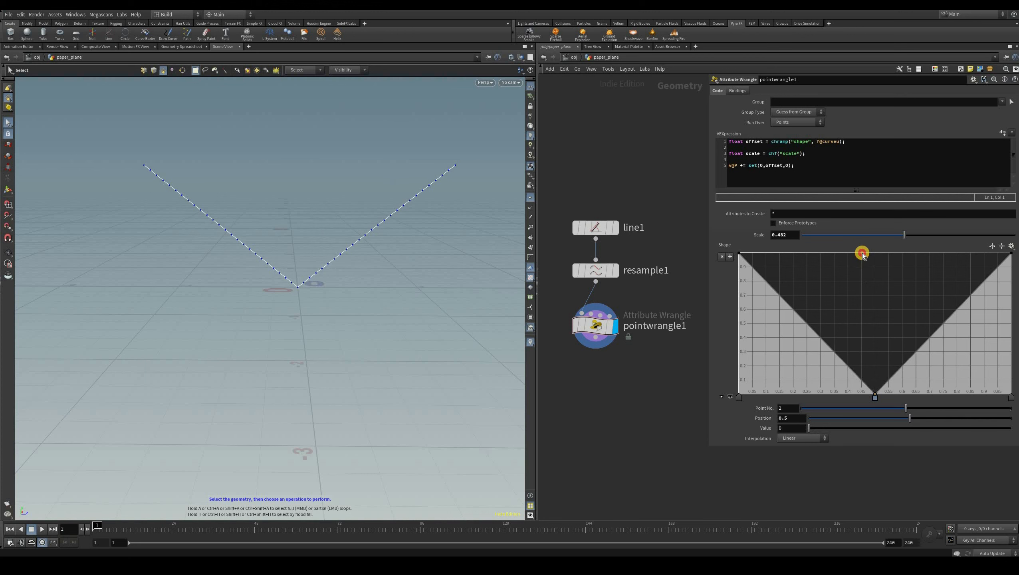
{"action": "left_click", "coordinate": [862, 278]}
{"action": "left_click_drag", "start_coordinate": [880, 254], "coordinate": [880, 252]}
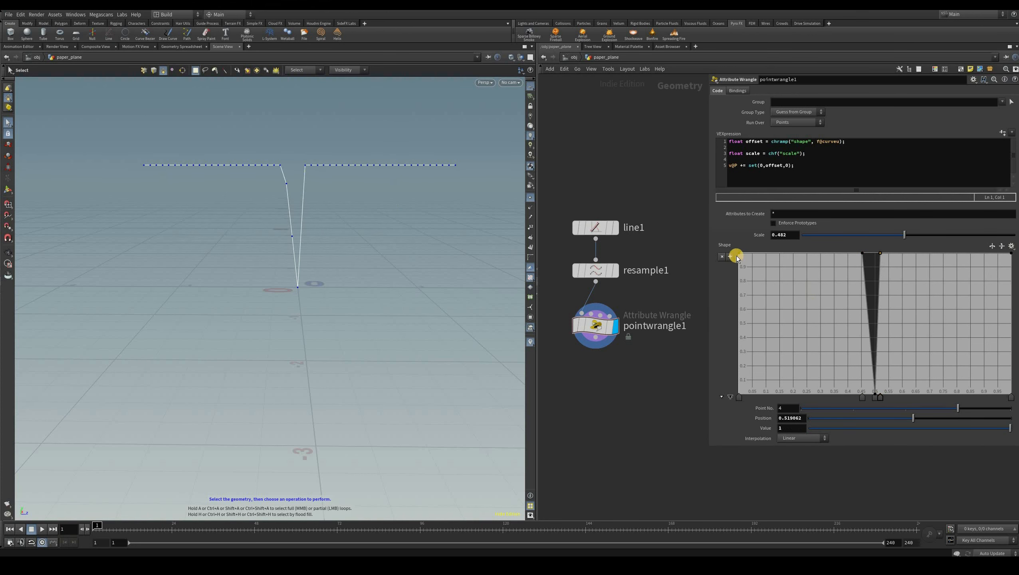
Step: Set the interpolation of the Shape ramp's first three points to B-Spline
{"action": "left_click", "coordinate": [798, 439]}
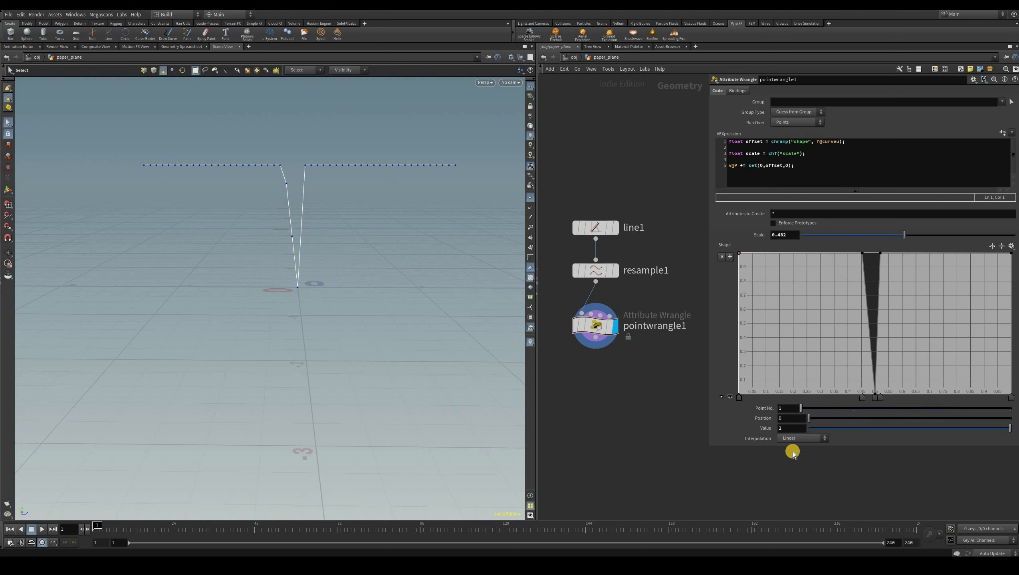
{"action": "left_click", "coordinate": [790, 487]}
{"action": "left_click", "coordinate": [863, 253]}
{"action": "left_click", "coordinate": [801, 438]}
{"action": "left_click", "coordinate": [801, 484]}
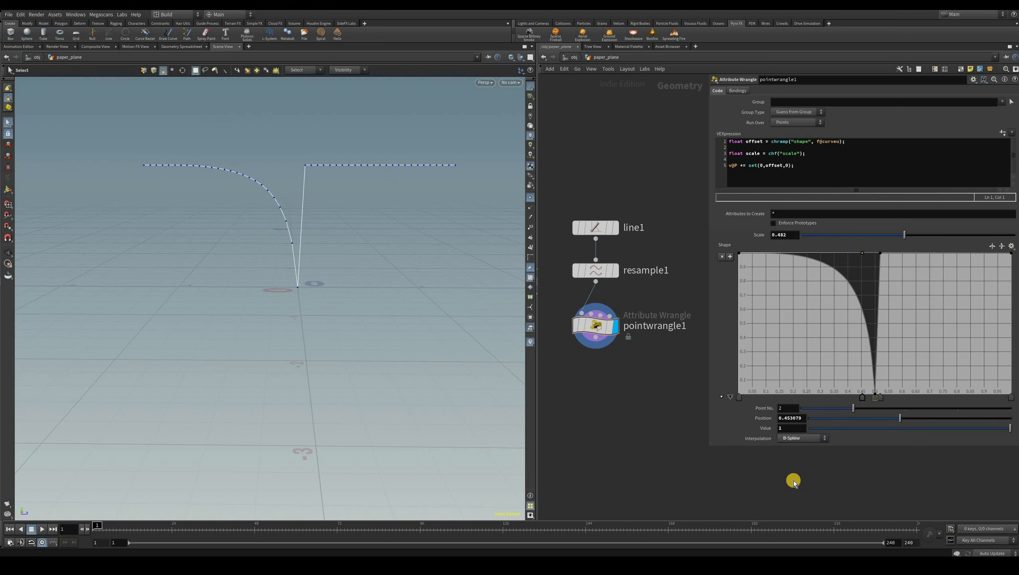
{"action": "left_click", "coordinate": [875, 396]}
{"action": "left_click", "coordinate": [801, 438]}
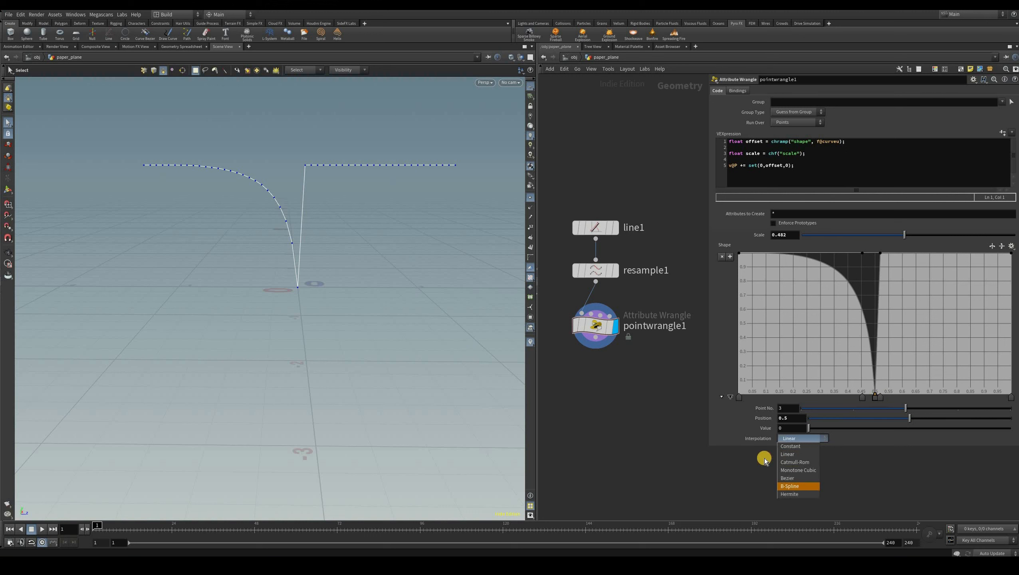
{"action": "left_click", "coordinate": [791, 487]}
Step: Set the interpolation of the Shape ramp's fourth and fifth points to B-Spline
{"action": "left_click_drag", "start_coordinate": [909, 408], "coordinate": [973, 404]}
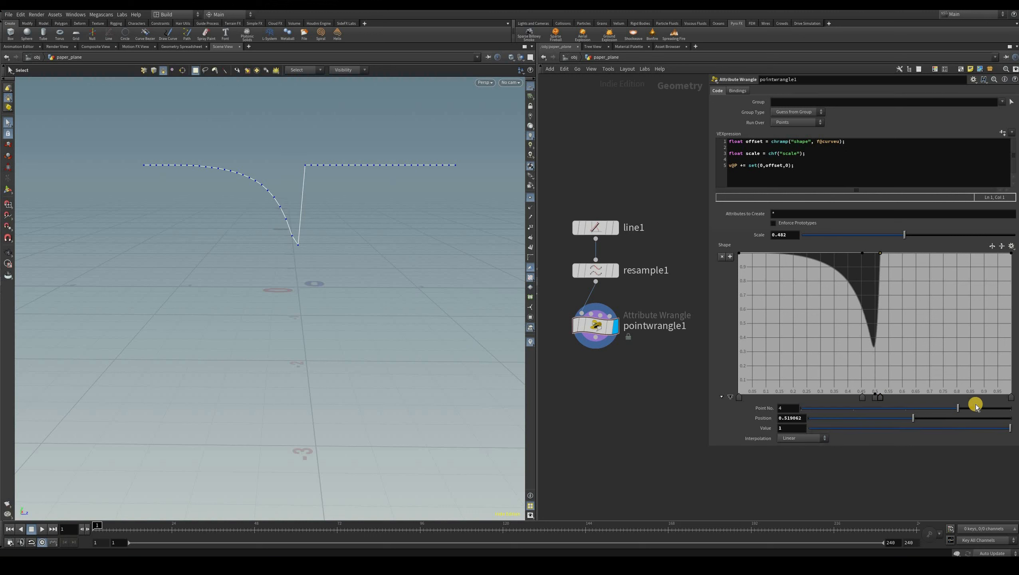
{"action": "left_click", "coordinate": [795, 486]}
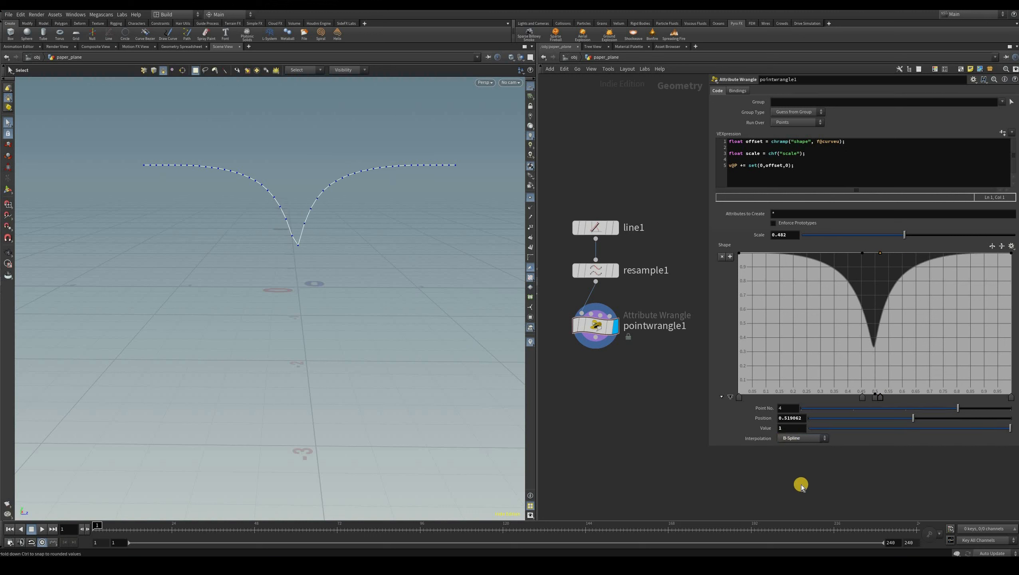
{"action": "left_click", "coordinate": [1011, 397]}
{"action": "left_click", "coordinate": [801, 438]}
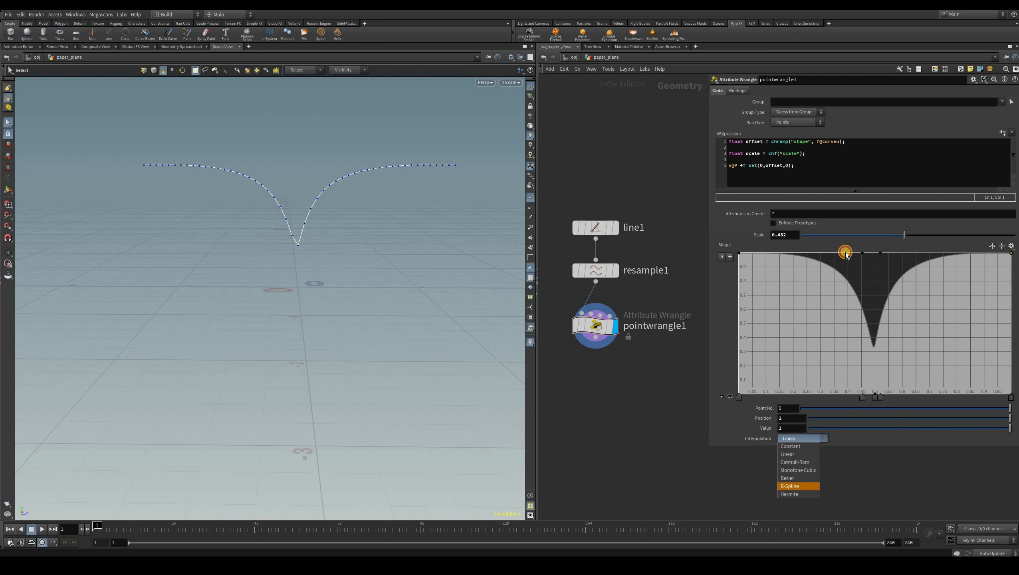
{"action": "left_click", "coordinate": [795, 486]}
Step: Add ramp points with value 1 at about 0.4 and 0.6, and move the point just after the centre to about 0.547
{"action": "left_click", "coordinate": [904, 255]}
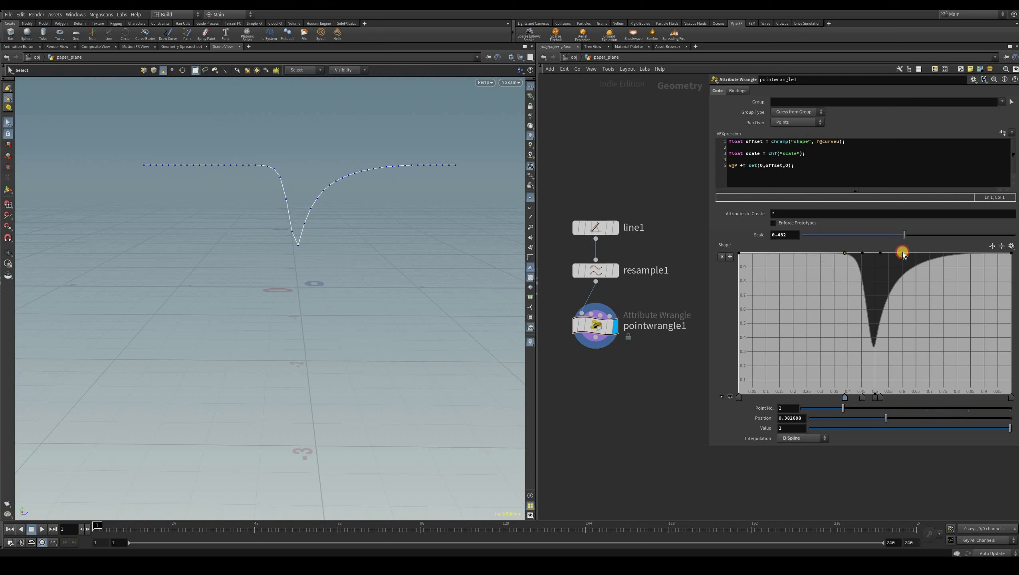
{"action": "left_click_drag", "start_coordinate": [905, 255], "coordinate": [903, 252]}
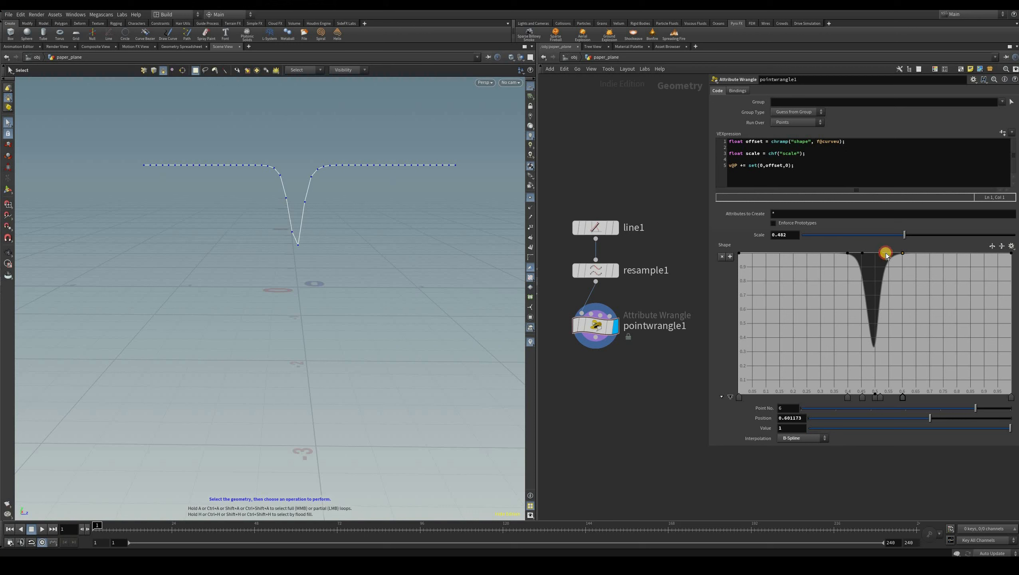
{"action": "left_click_drag", "start_coordinate": [880, 398], "coordinate": [888, 398]}
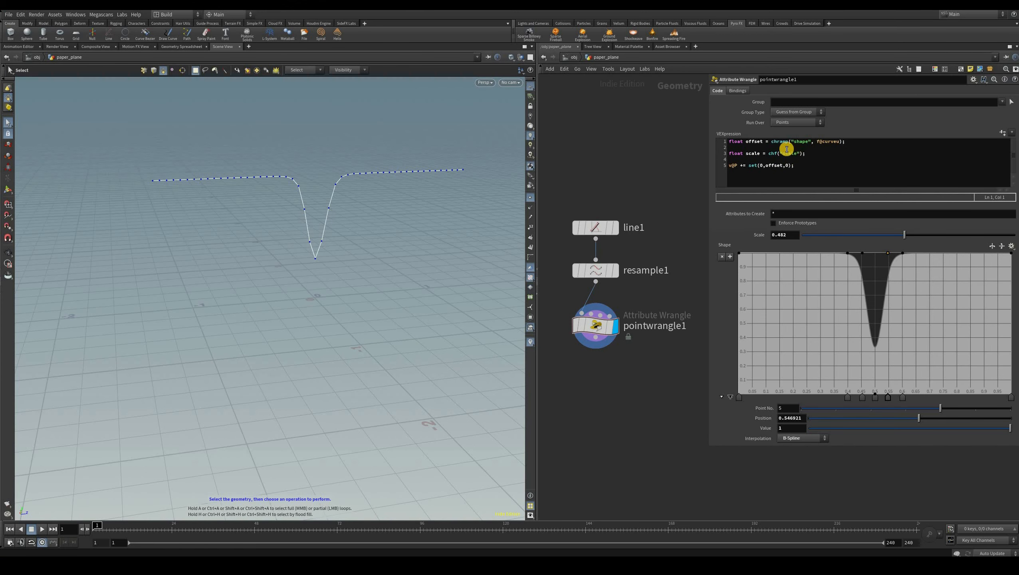
Step: Add the line offset *= scale; below the chramp declaration, separated by blank lines
{"action": "left_click", "coordinate": [770, 142]}
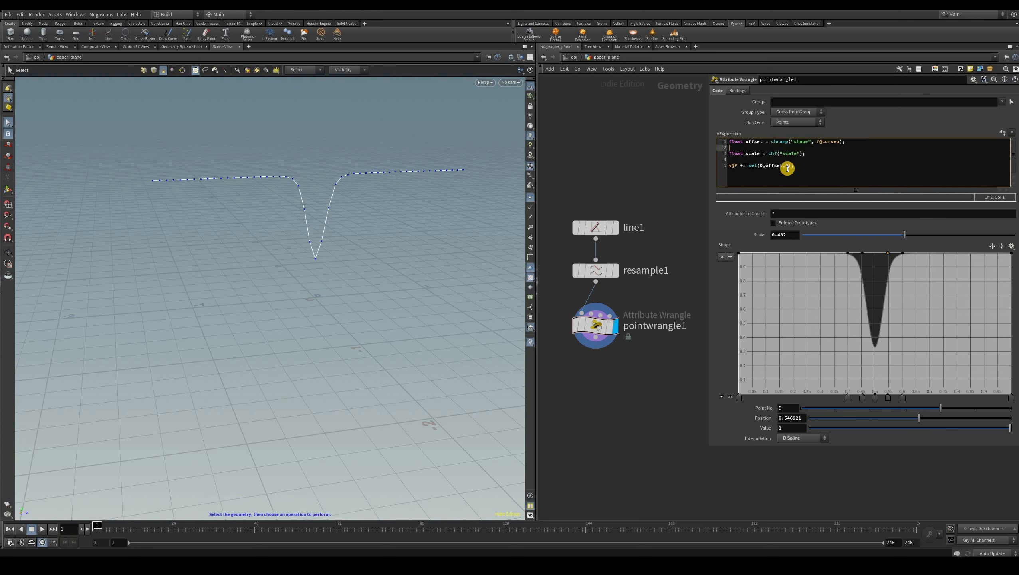
{"action": "key", "text": "Return"}
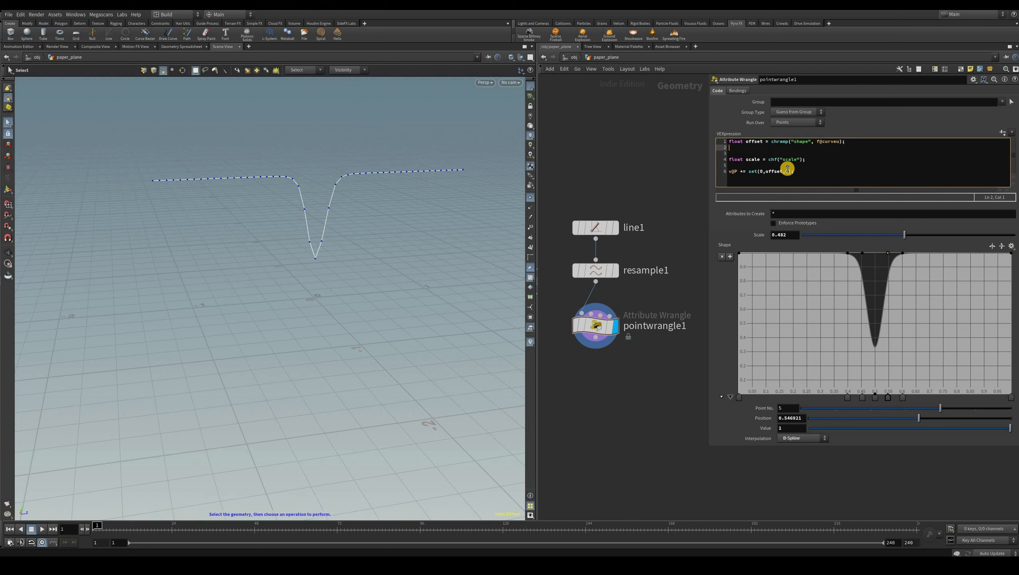
{"action": "key", "text": "Return"}
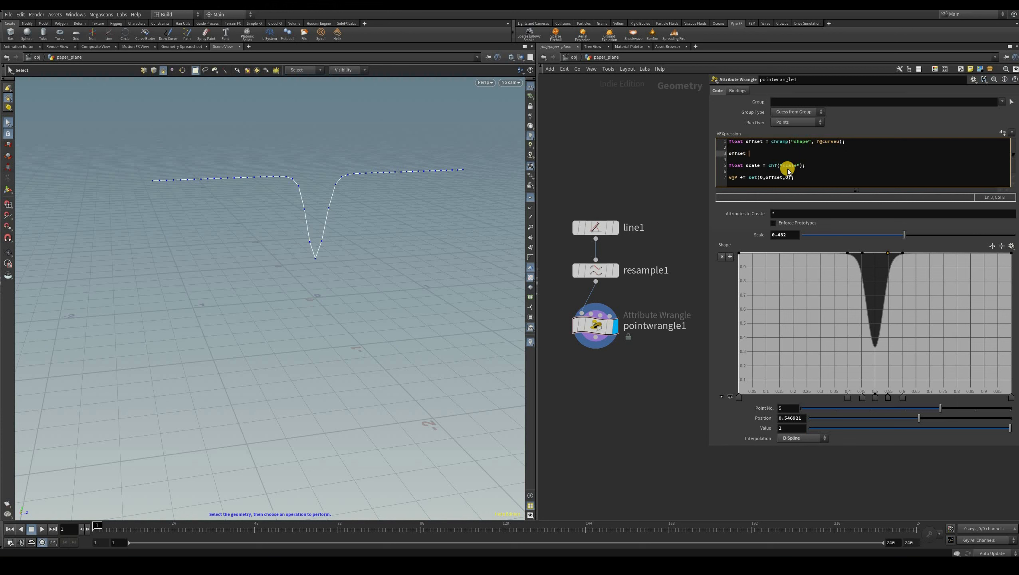
{"action": "type", "text": "offset *= scale;"}
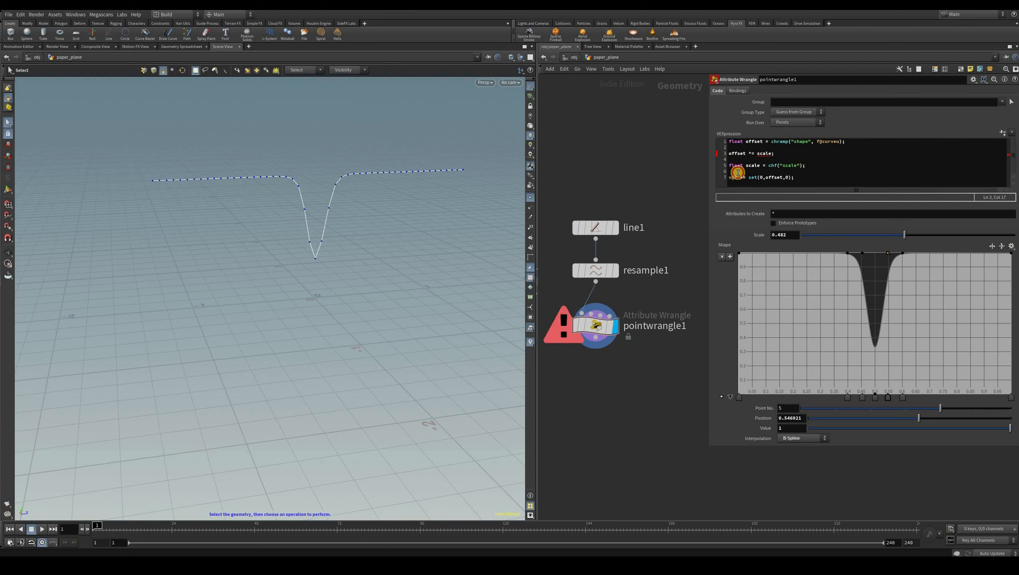
Step: Move the float scale declaration directly below the offset declaration and leave single blank lines around offset *= scale;
{"action": "left_click_drag", "start_coordinate": [806, 165], "coordinate": [751, 166]}
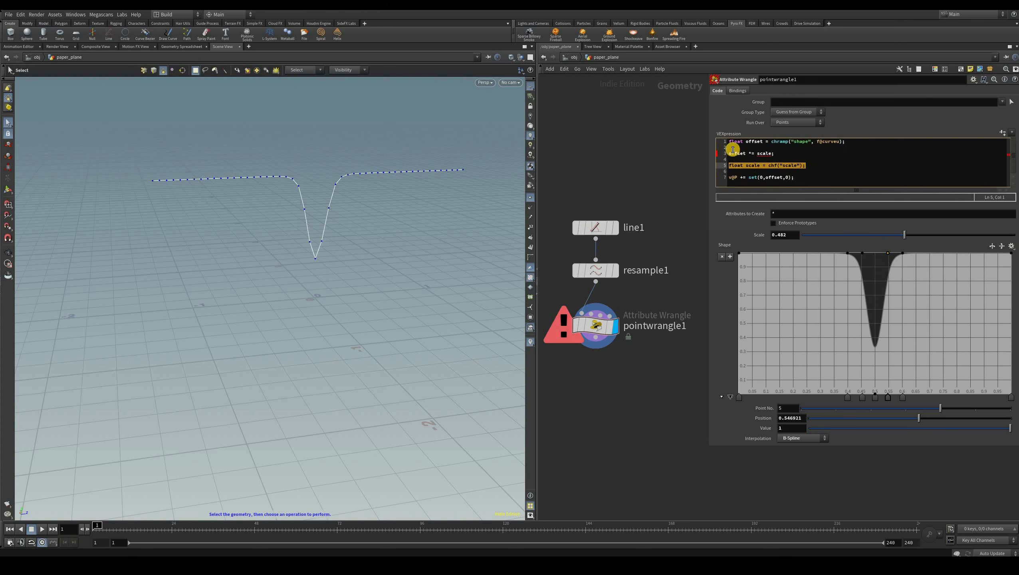
{"action": "key", "text": "ctrl+x"}
{"action": "left_click", "coordinate": [752, 147]}
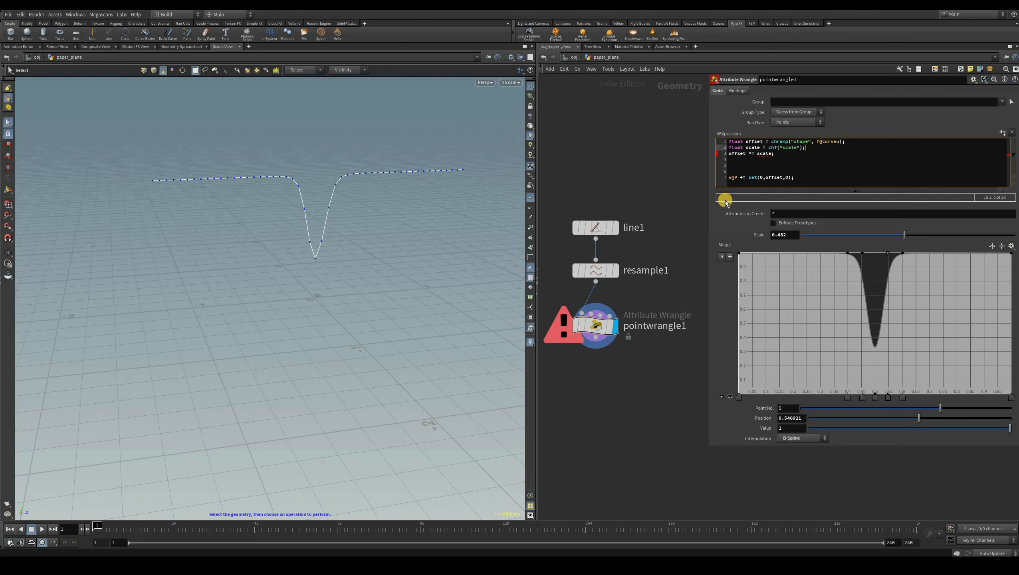
{"action": "key", "text": "Return"}
{"action": "key", "text": "Down"}
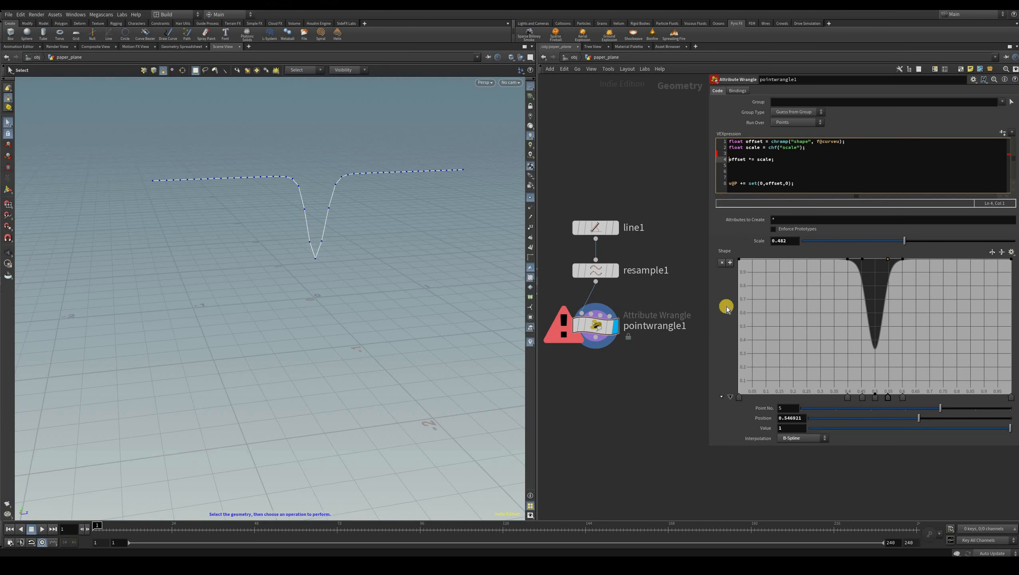
{"action": "key", "text": "Delete"}
{"action": "key", "text": "Delete"}
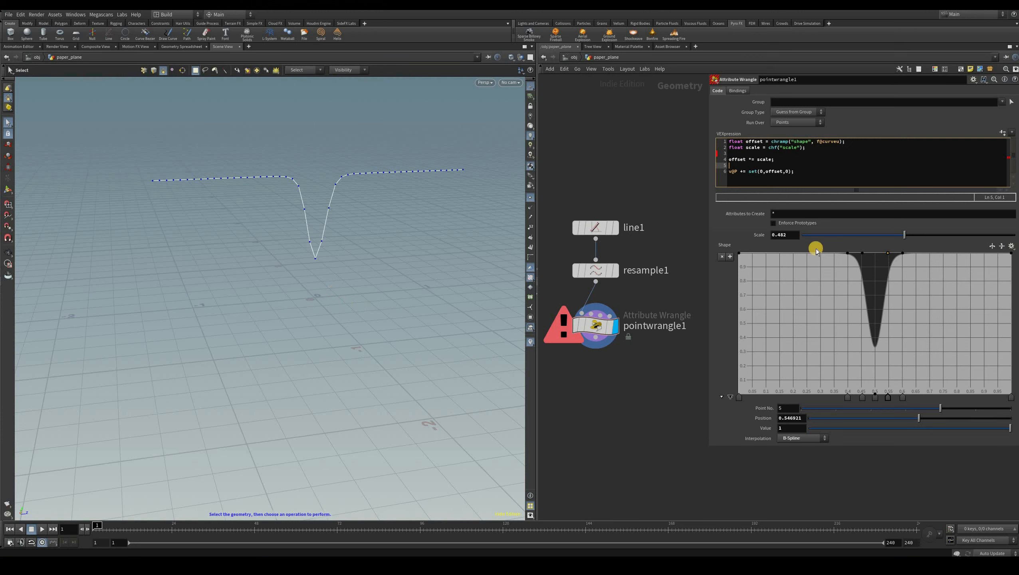
Step: Apply the wrangle code and set the Scale parameter to 1
{"action": "key", "text": "ctrl+Return"}
{"action": "key", "text": "space"}
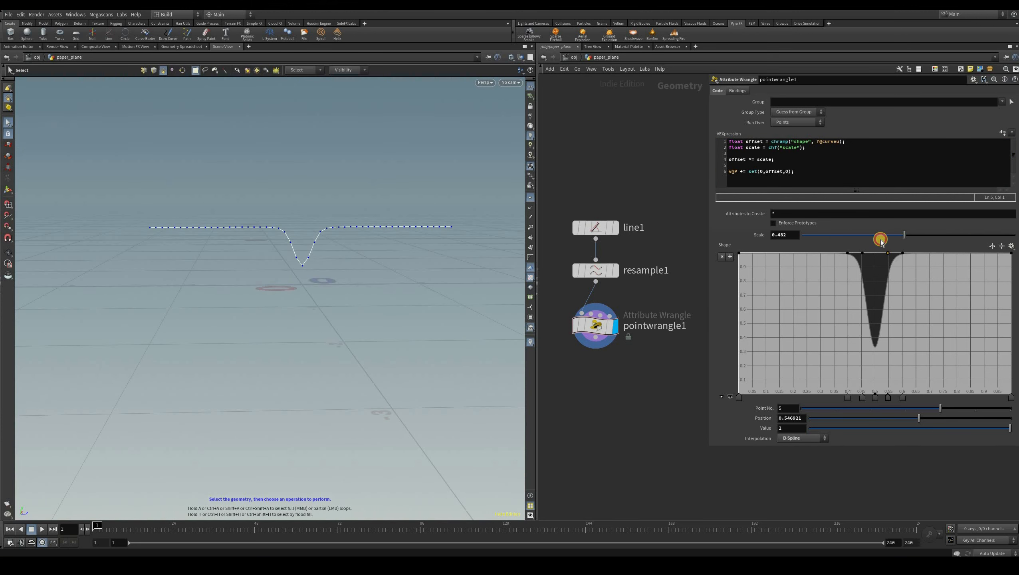
{"action": "left_click_drag", "start_coordinate": [880, 239], "coordinate": [978, 236]}
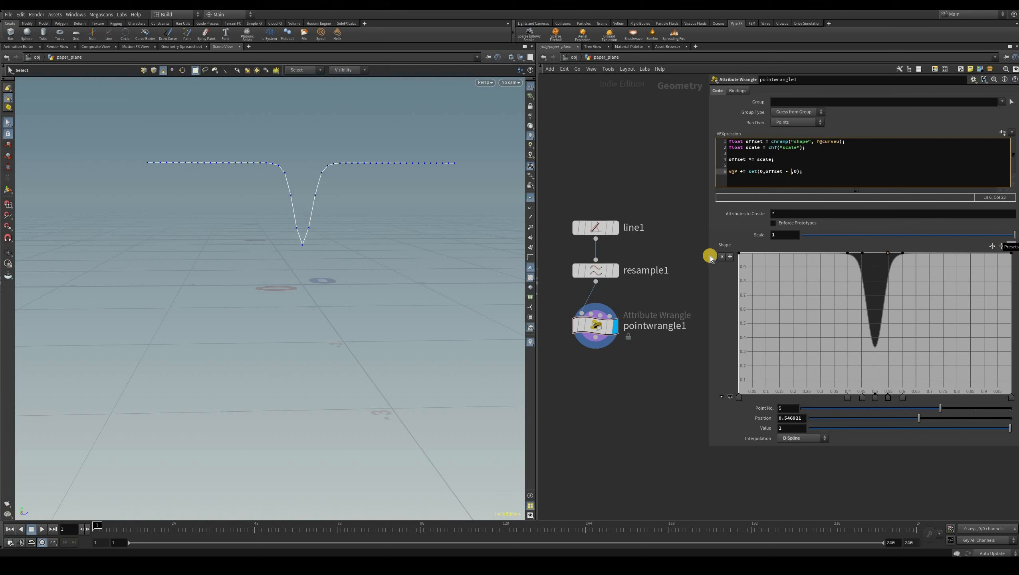
Step: Subtract scale from offset in the point position line so it reads v@P += set(0,offset - scale,0);
{"action": "type", "text": "scale"}
{"action": "left_click", "coordinate": [334, 313]}
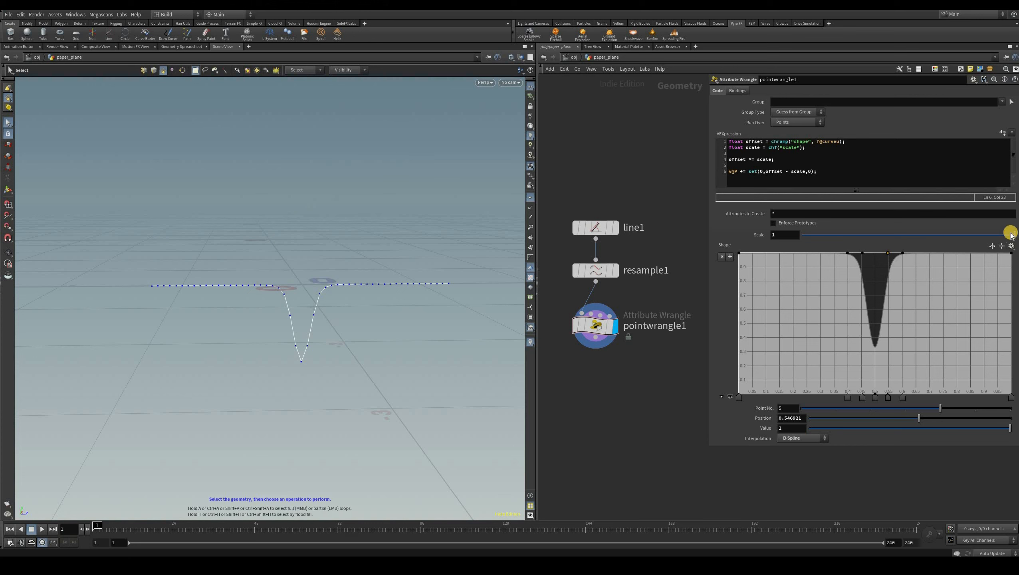
Step: Test the wrangle's Scale parameter at lower values and at 3, and return it to 1
{"action": "mouse_move", "coordinate": [1012, 235]}
{"action": "left_mouse_down"}
{"action": "mouse_move", "coordinate": [917, 232]}
{"action": "mouse_move", "coordinate": [1011, 237]}
{"action": "left_mouse_up"}
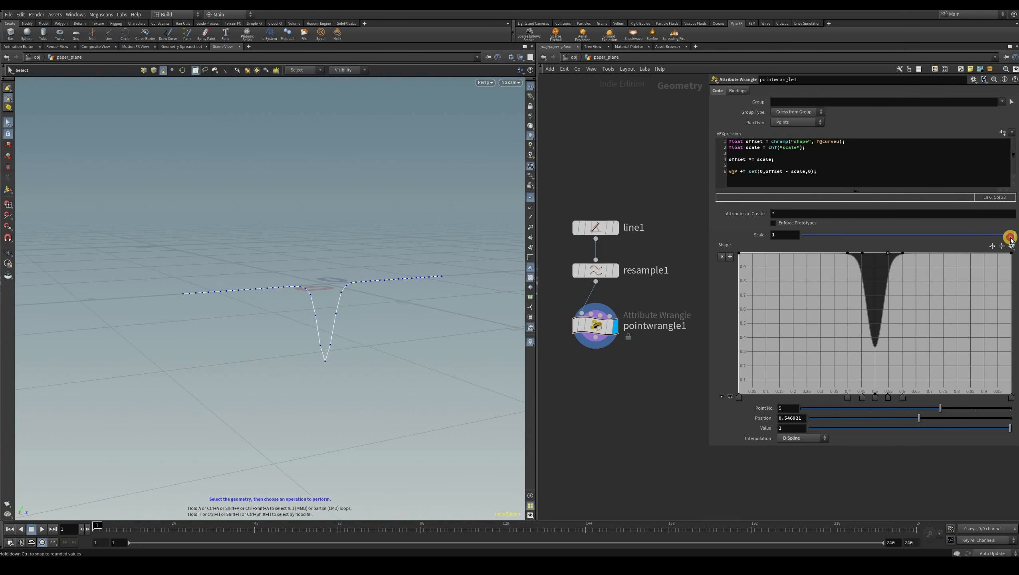
{"action": "left_click_drag", "start_coordinate": [272, 269], "coordinate": [777, 252]}
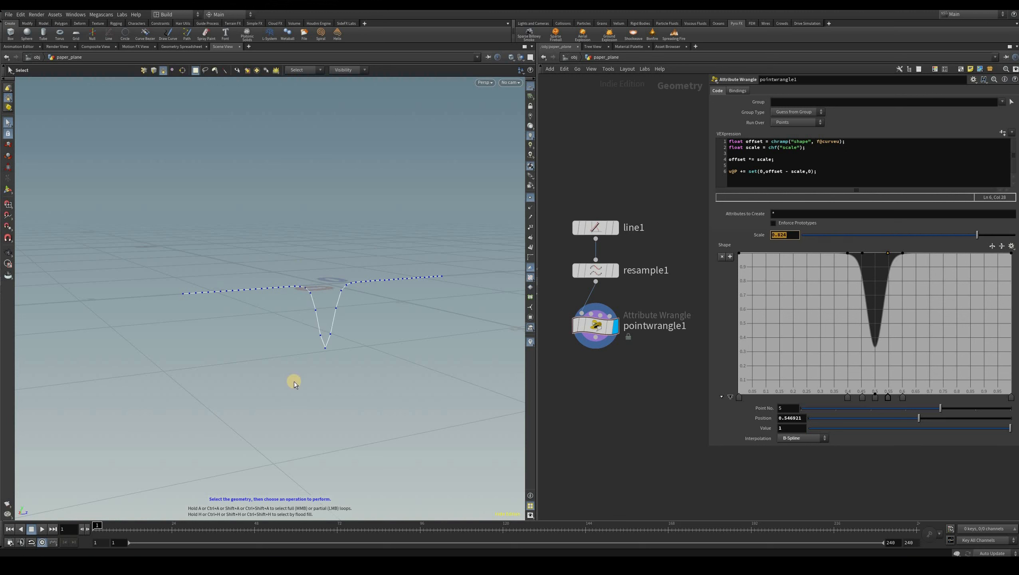
{"action": "key", "text": "Return"}
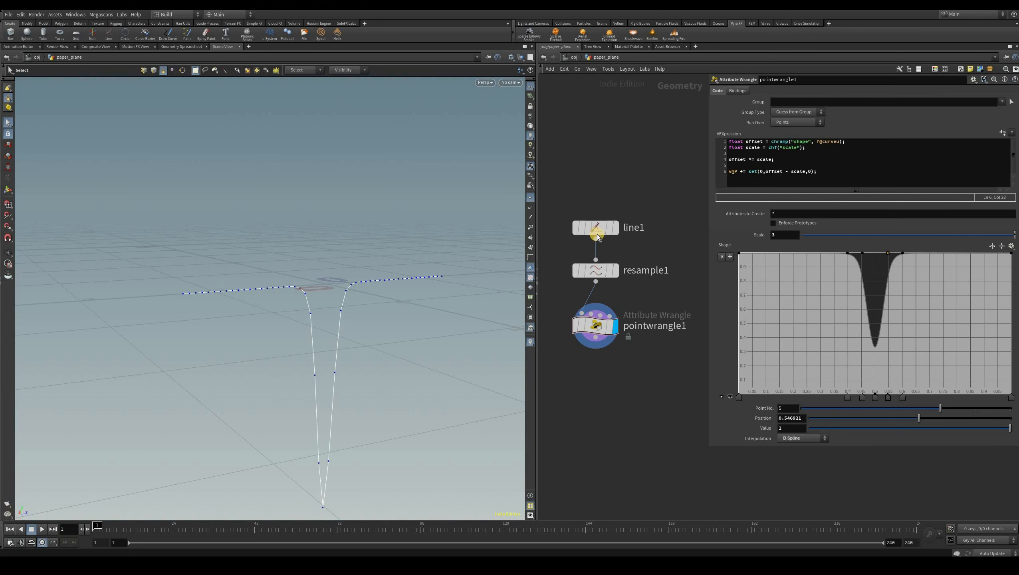
{"action": "left_click_drag", "start_coordinate": [723, 236], "coordinate": [725, 343], "text": "alt"}
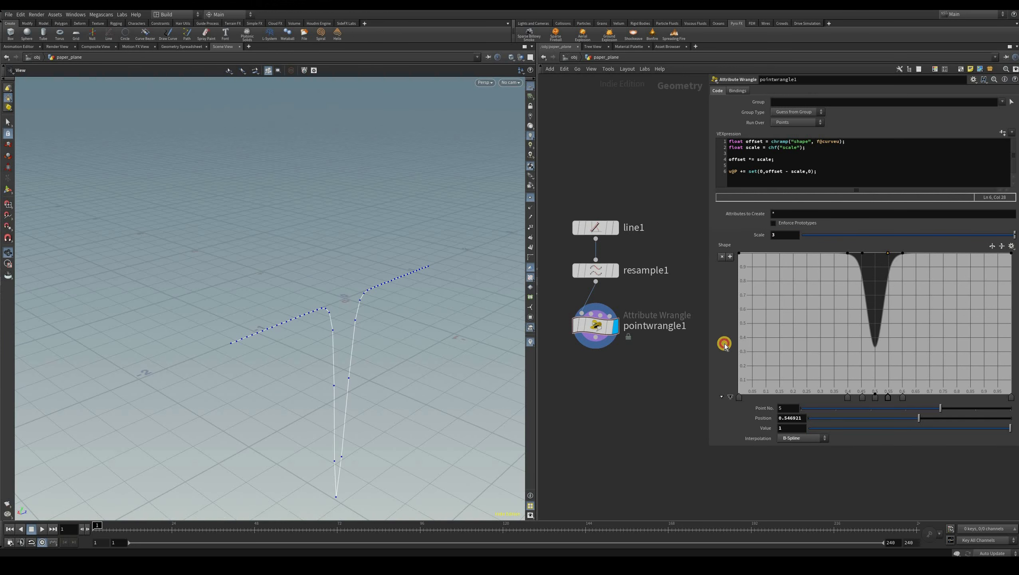
{"action": "type", "text": "1"}
{"action": "key", "text": "Return"}
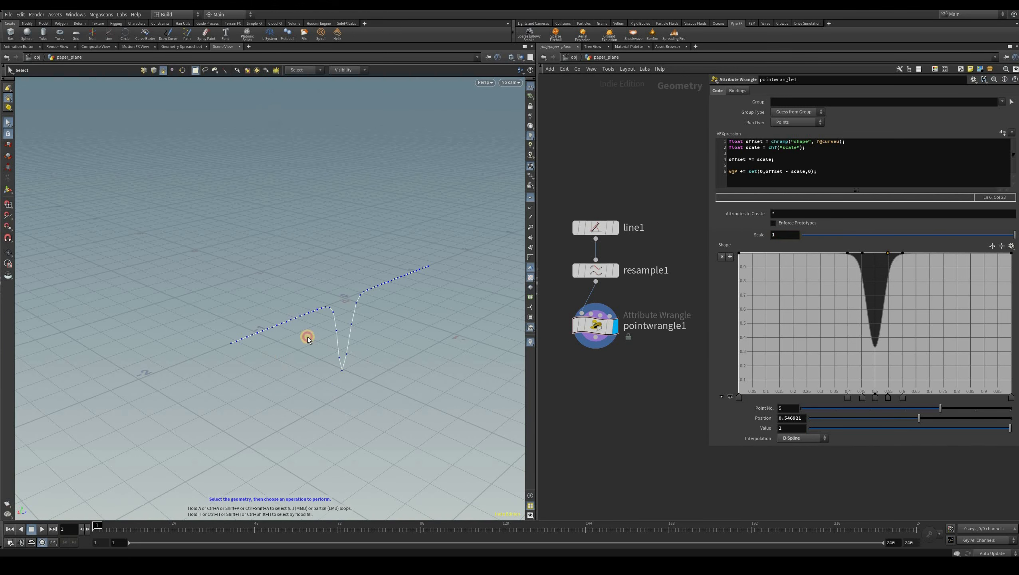
{"action": "left_click_drag", "start_coordinate": [309, 357], "coordinate": [471, 351], "text": "alt"}
{"action": "left_click_drag", "start_coordinate": [219, 326], "coordinate": [228, 328], "text": "alt"}
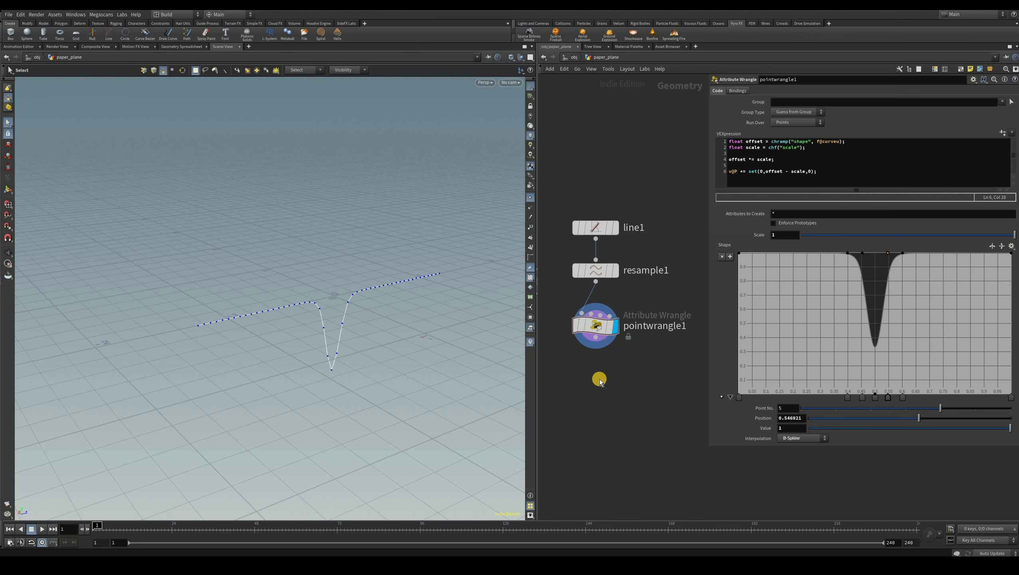
Step: Add a Resample node fed by pointwrangle1, display its output and set its maximum segment length to 0.05
{"action": "key", "text": "Tab"}
{"action": "type", "text": "sweep"}
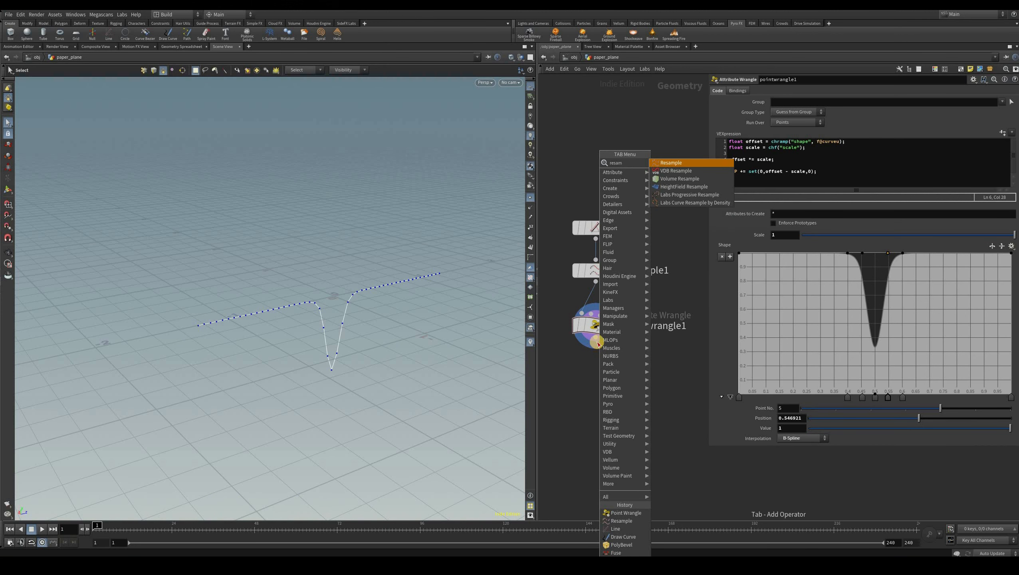
{"action": "key", "text": "Return"}
{"action": "left_click", "coordinate": [600, 362]}
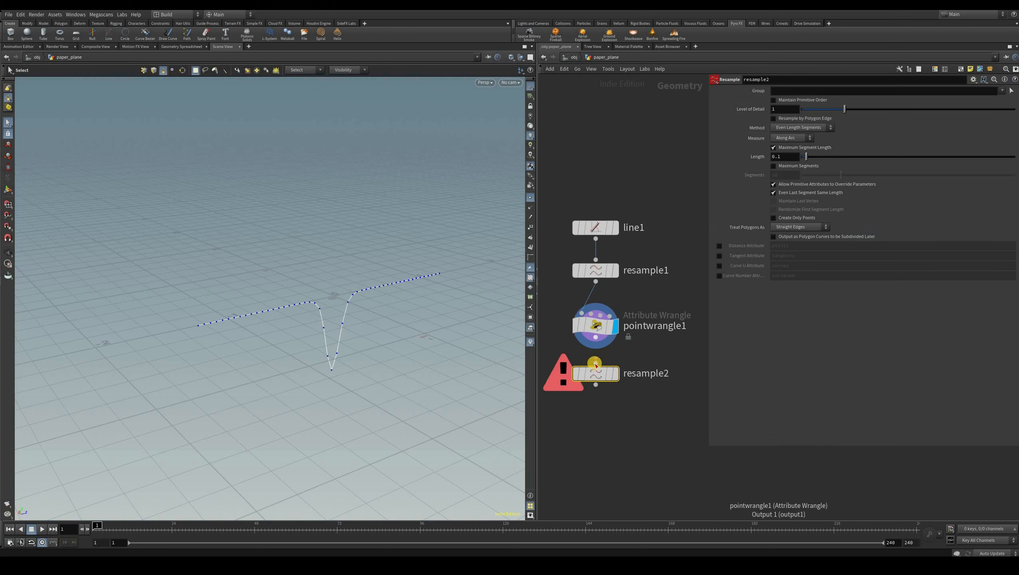
{"action": "left_click_drag", "start_coordinate": [596, 363], "coordinate": [596, 339]}
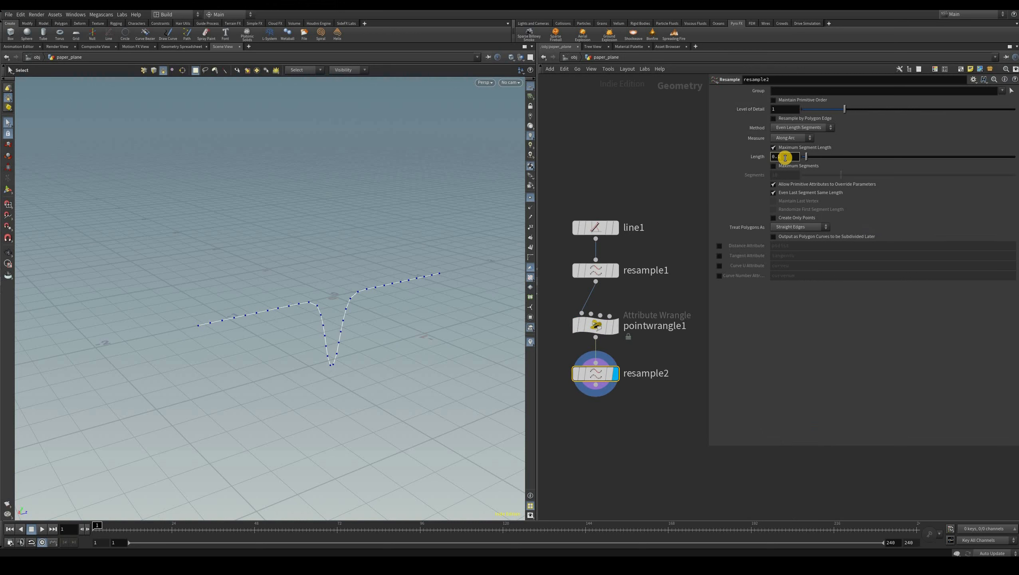
{"action": "left_click_drag", "start_coordinate": [298, 353], "coordinate": [347, 361], "text": "alt"}
{"action": "left_click_drag", "start_coordinate": [197, 214], "coordinate": [240, 252]}
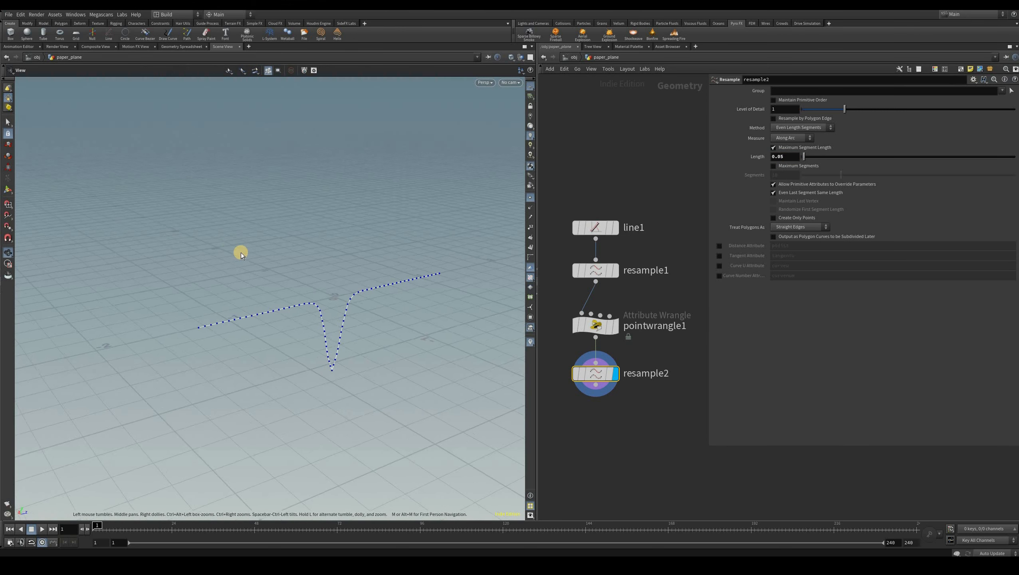
{"action": "key", "text": "s"}
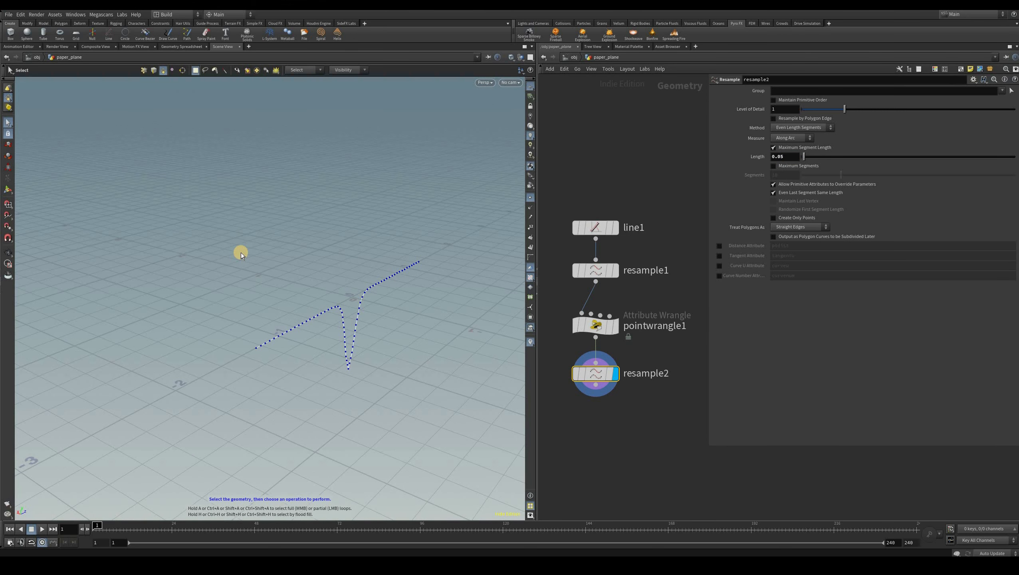
Step: Add a PolyExtrude node below resample2, connect it to resample2 and display its output
{"action": "left_click", "coordinate": [603, 410]}
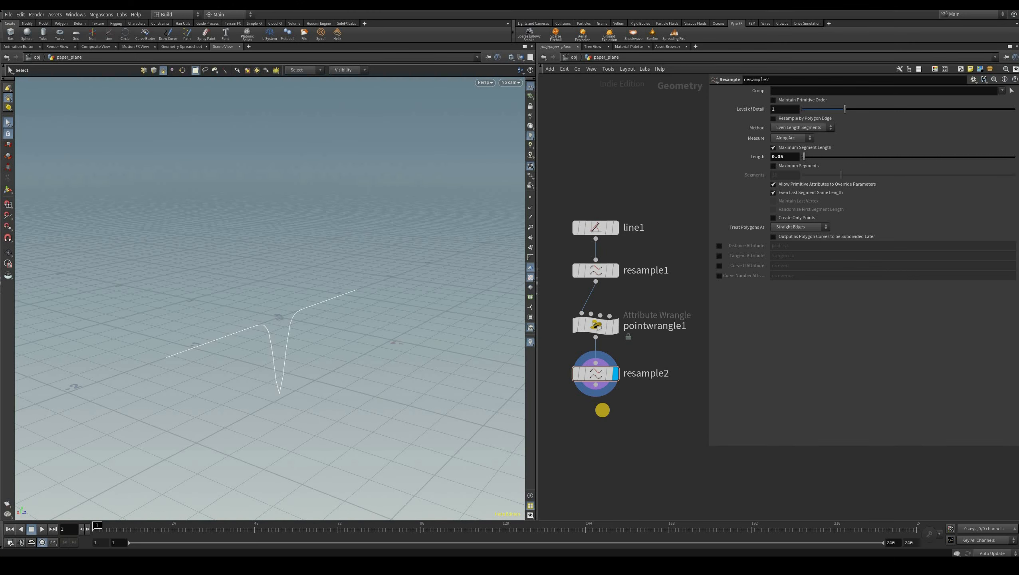
{"action": "key", "text": "Tab"}
{"action": "type", "text": "polyextr"}
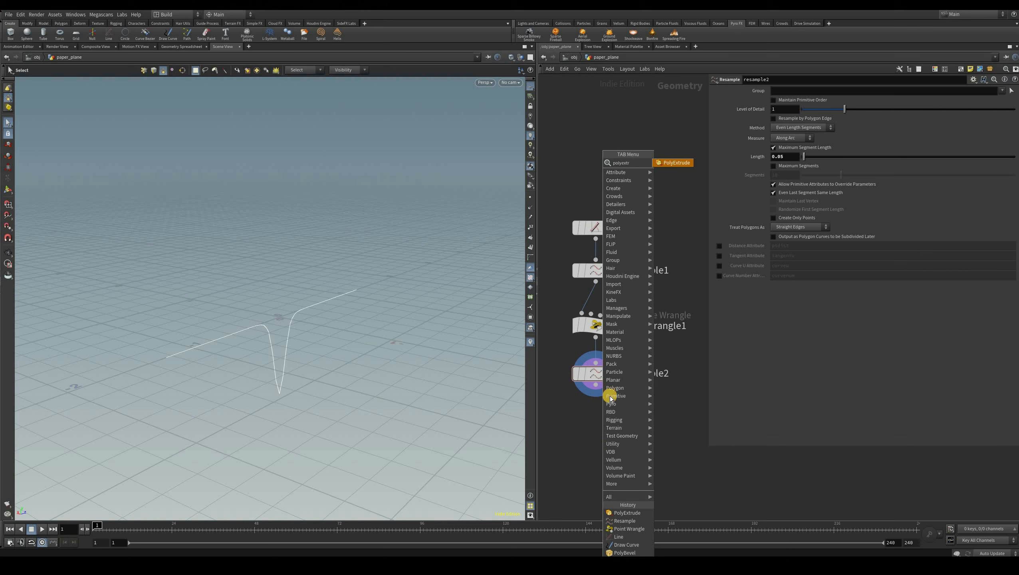
{"action": "key", "text": "Return"}
{"action": "left_click", "coordinate": [584, 416]}
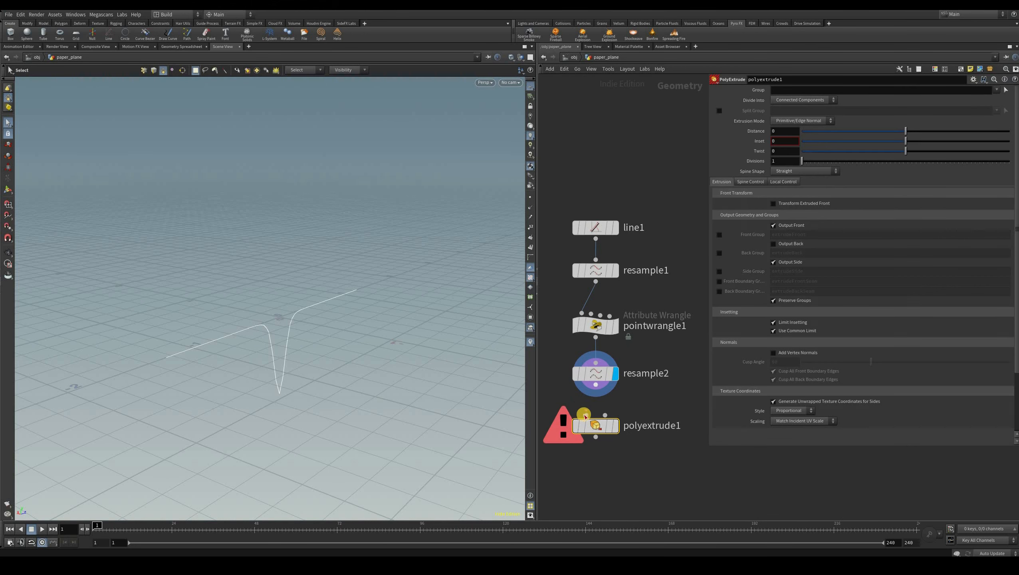
{"action": "left_click_drag", "start_coordinate": [586, 416], "coordinate": [615, 389]}
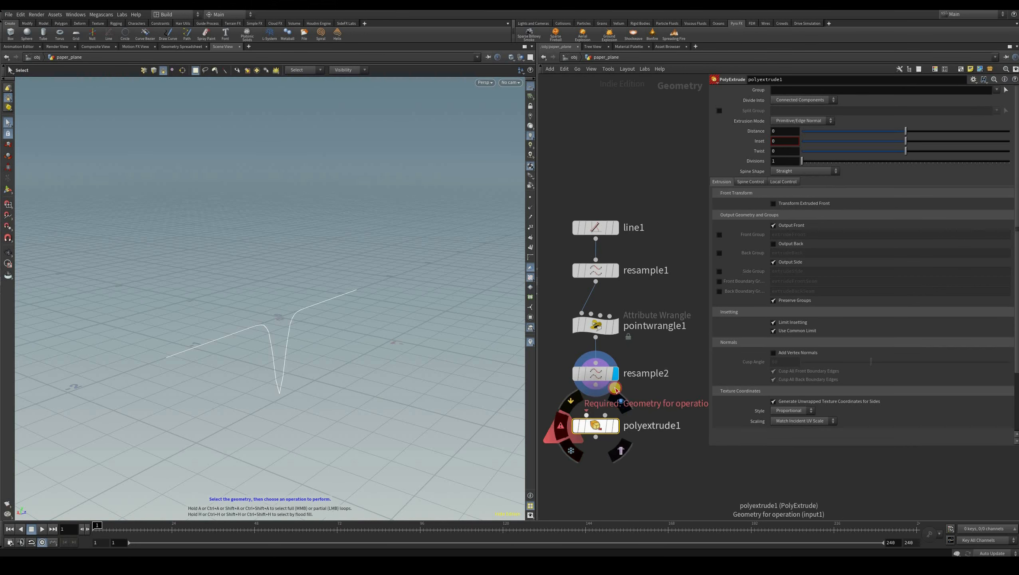
{"action": "left_click", "coordinate": [614, 425]}
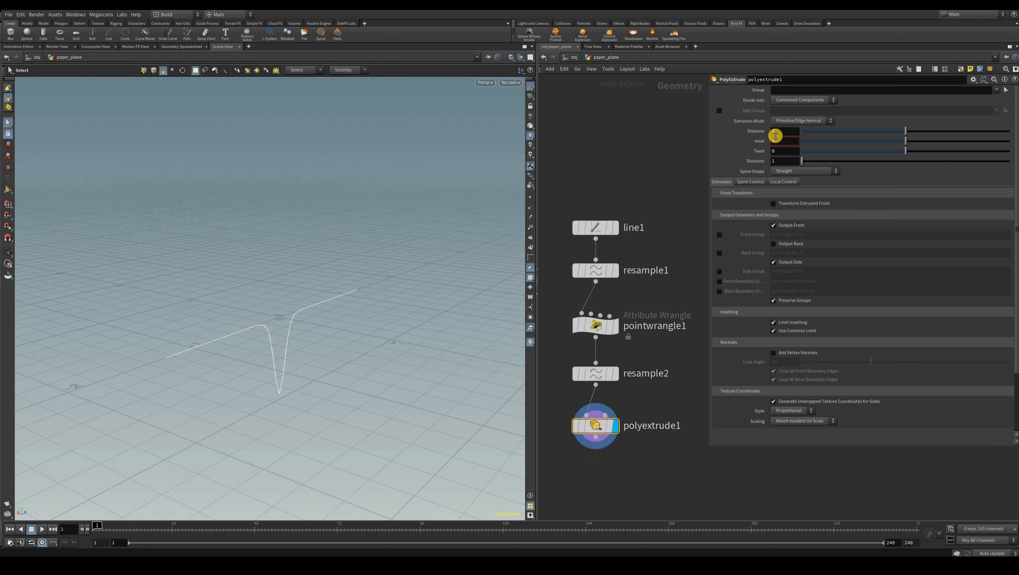
Step: Set the PolyExtrude distance to 1 and its extrusion mode to Point Normal
{"action": "left_click_drag", "start_coordinate": [905, 131], "coordinate": [923, 130]}
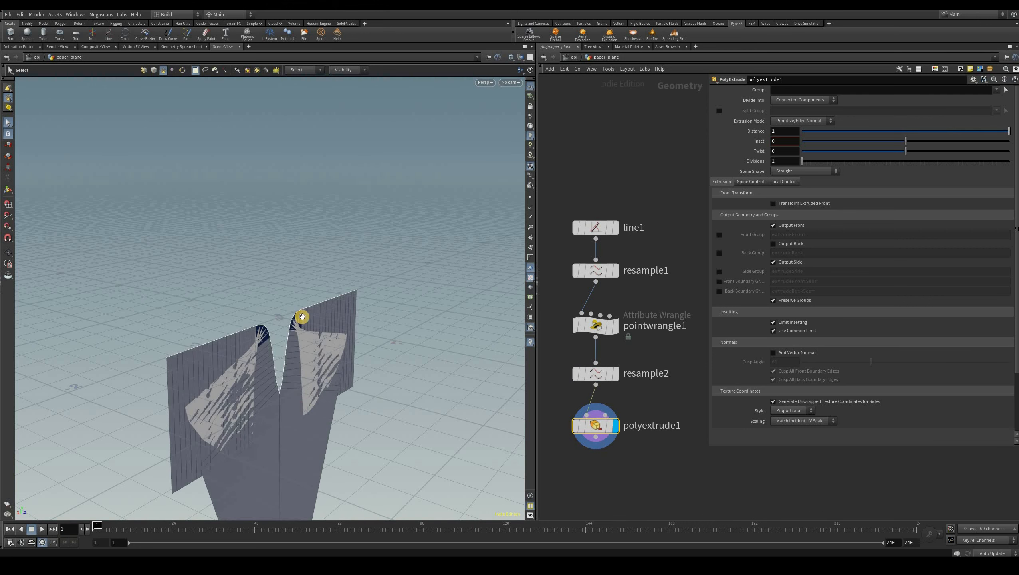
{"action": "key", "text": "Escape"}
{"action": "left_click_drag", "start_coordinate": [319, 322], "coordinate": [794, 130]}
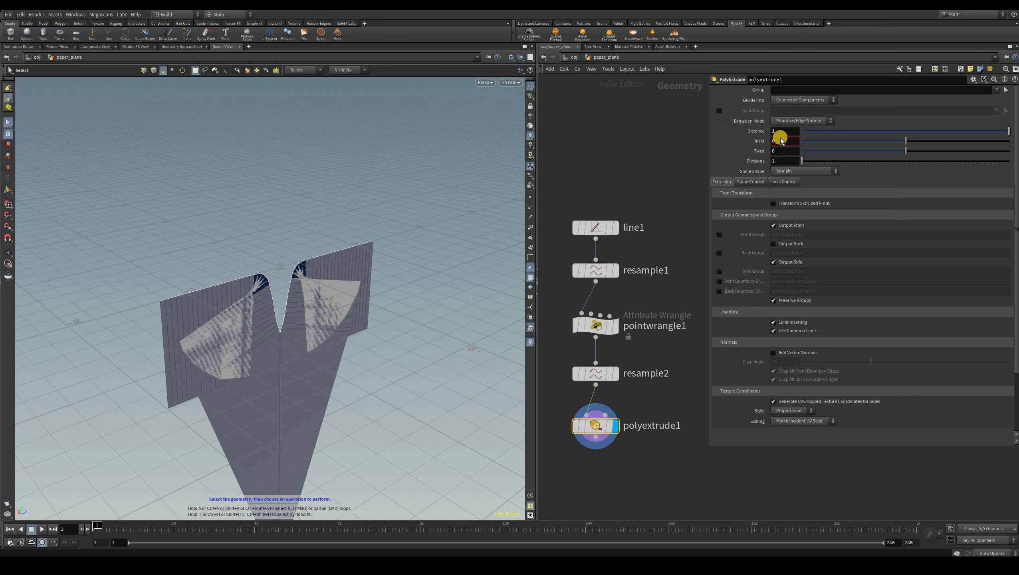
{"action": "left_click", "coordinate": [801, 121]}
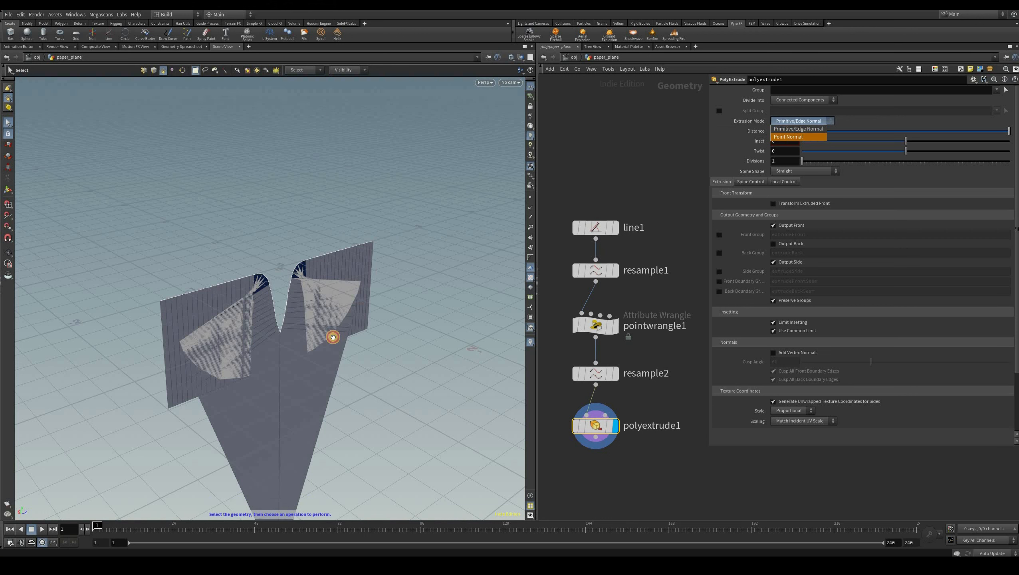
{"action": "left_click_drag", "start_coordinate": [268, 333], "coordinate": [252, 349], "text": "alt"}
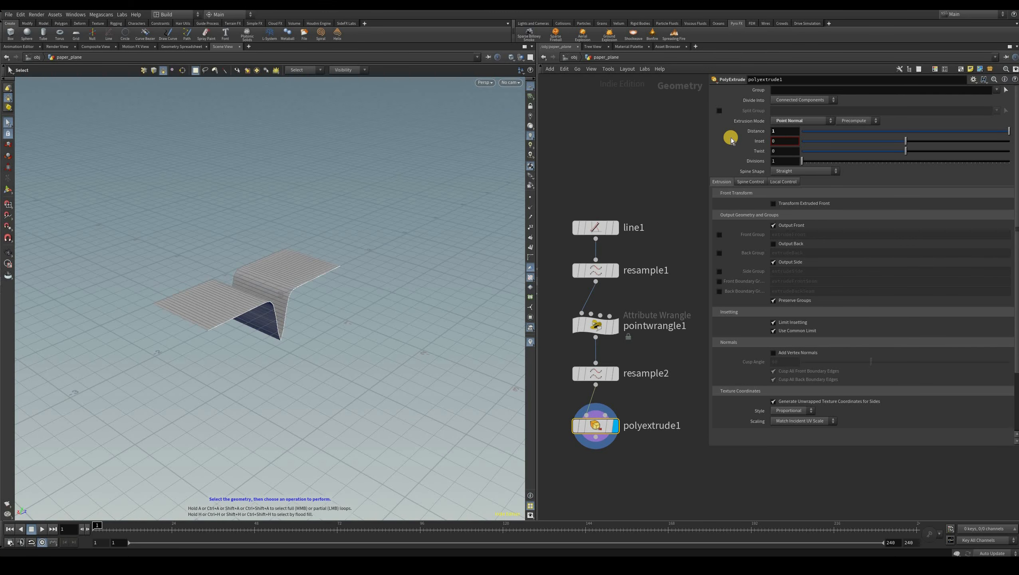
Step: Set the PolyExtrude distance to 3 to lengthen the plane body
{"action": "key", "text": "Tab"}
{"action": "type", "text": "3"}
{"action": "key", "text": "Return"}
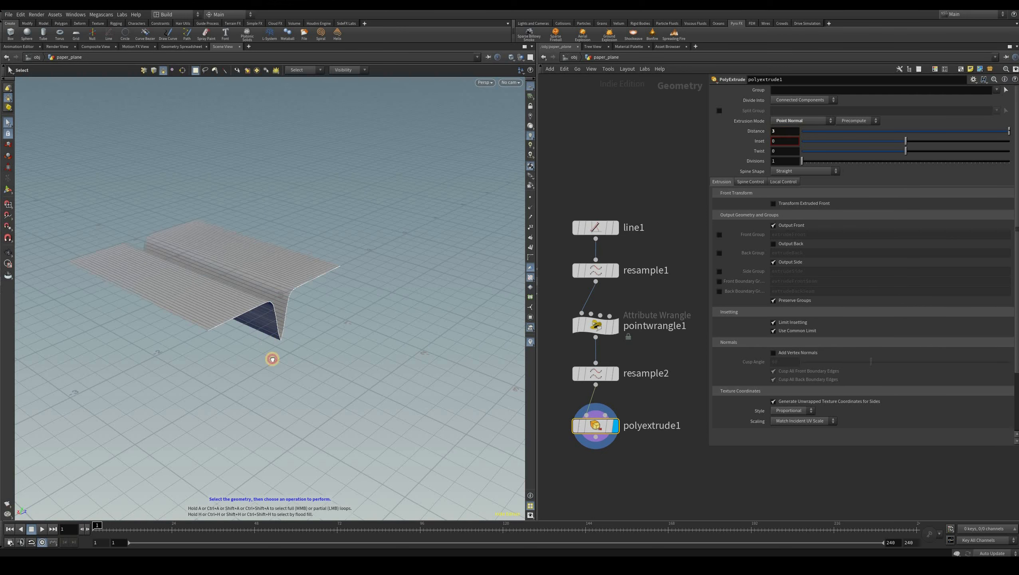
{"action": "left_click_drag", "start_coordinate": [164, 177], "coordinate": [317, 297]}
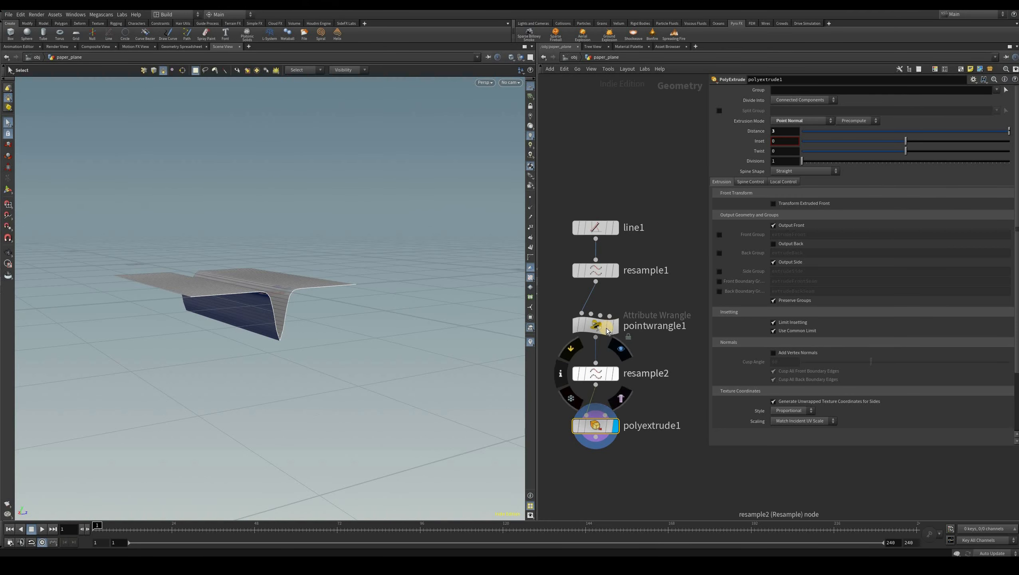
Step: Lower the Scale of pointwrangle1 to 0.72, check the resample2 output and display polyextrude1 again
{"action": "left_click", "coordinate": [596, 374]}
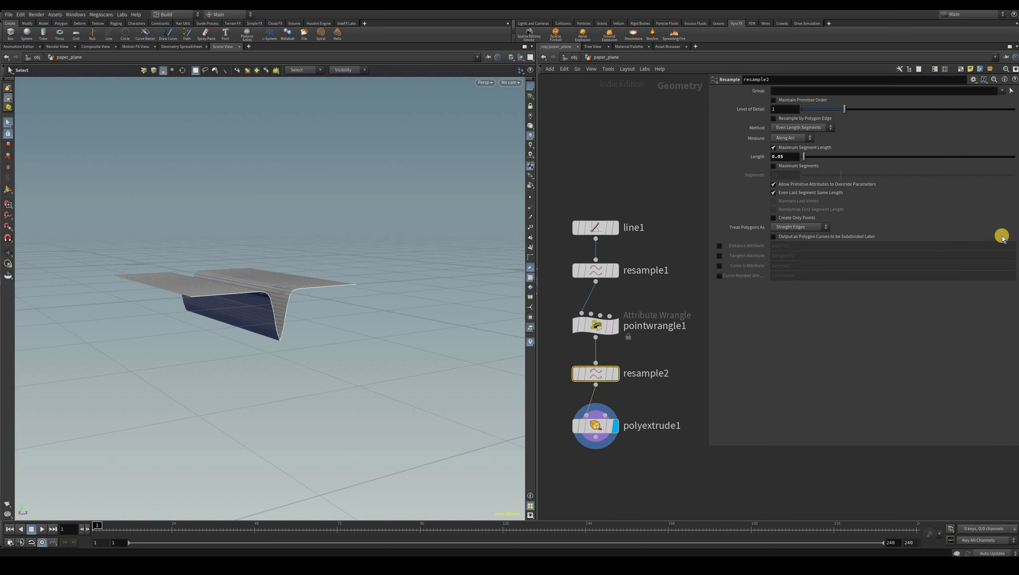
{"action": "left_click", "coordinate": [595, 325]}
{"action": "left_click_drag", "start_coordinate": [969, 233], "coordinate": [956, 236]}
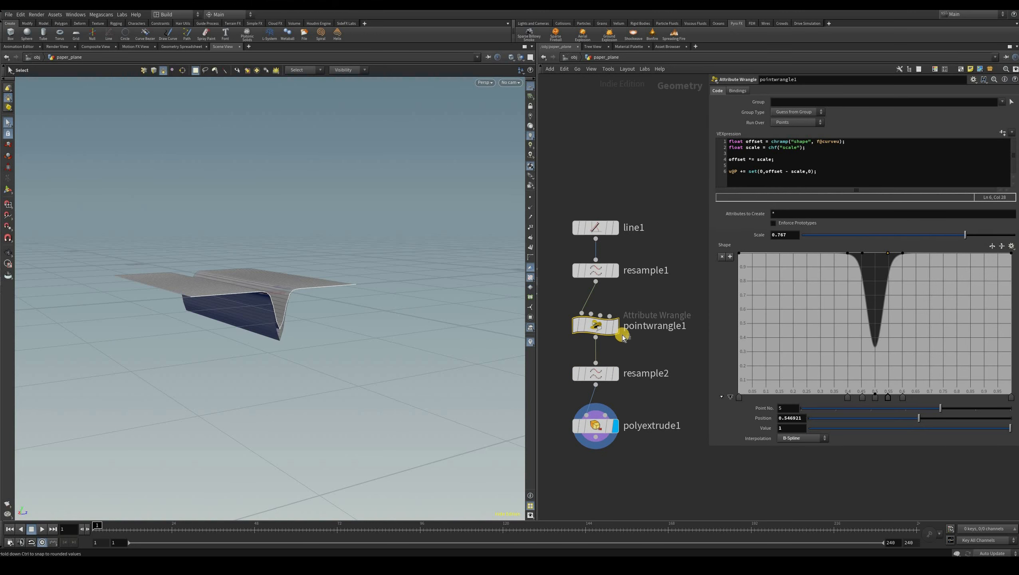
{"action": "left_click", "coordinate": [614, 375]}
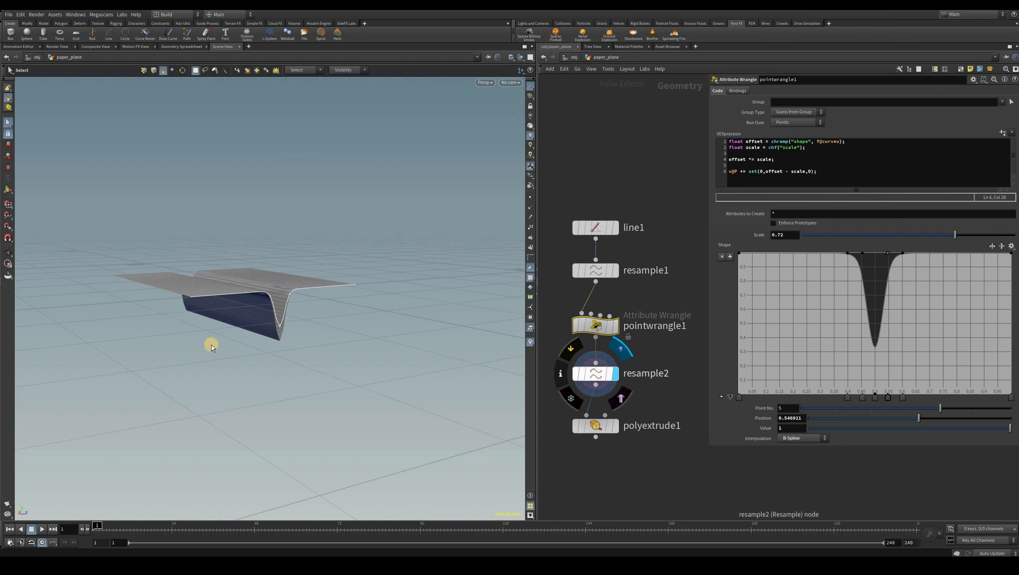
{"action": "left_click", "coordinate": [614, 426]}
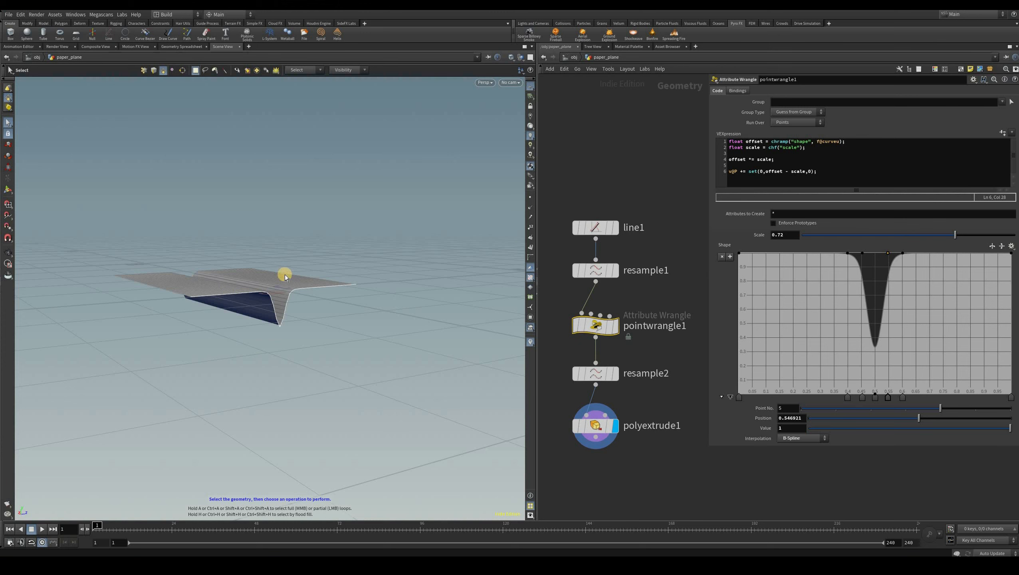
{"action": "left_click_drag", "start_coordinate": [250, 307], "coordinate": [287, 43], "text": "alt"}
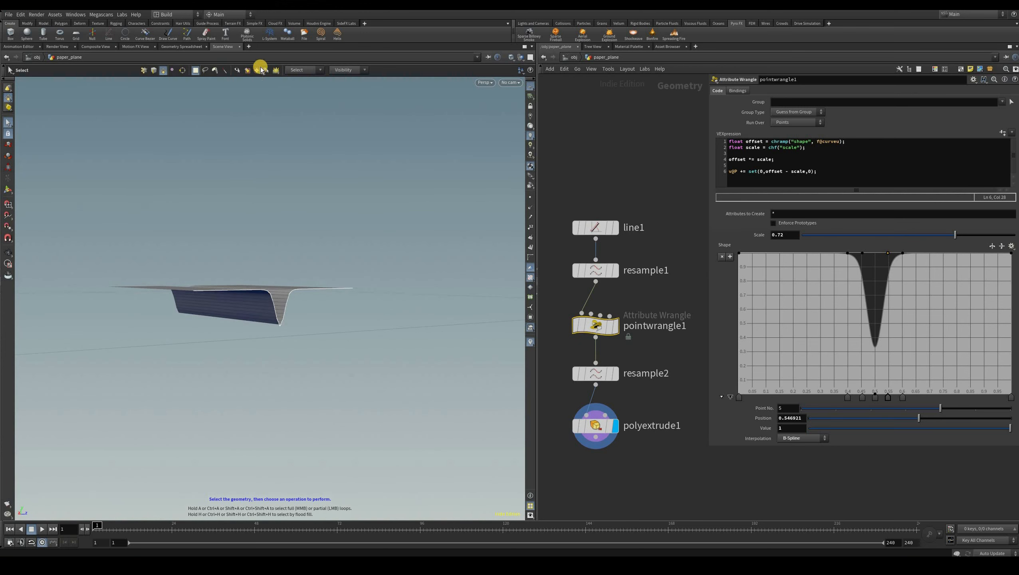
Step: Open an additional Scene View pane and close it again
{"action": "left_click", "coordinate": [249, 47]}
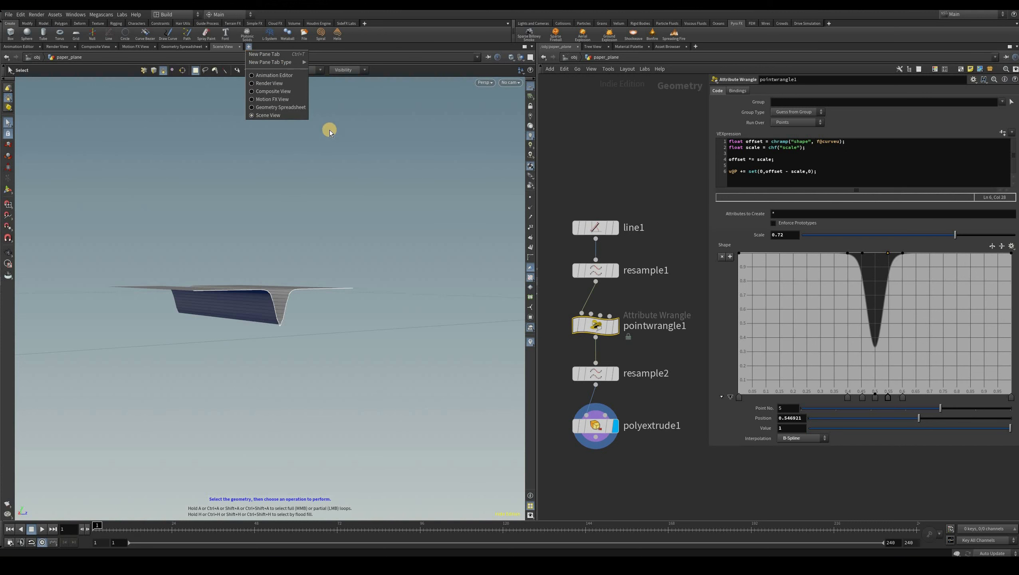
{"action": "mouse_move", "coordinate": [253, 63]}
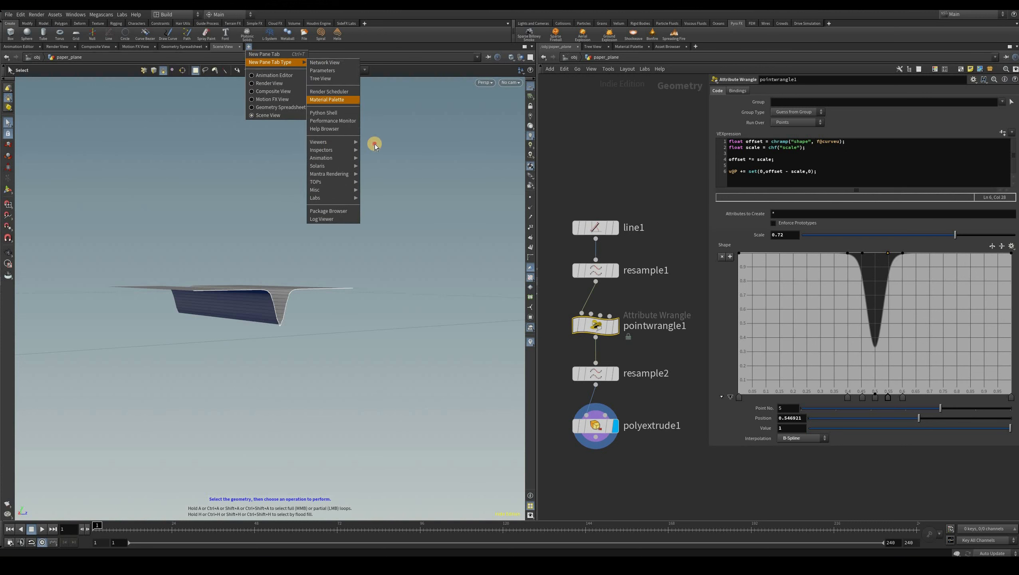
{"action": "key", "text": "Right"}
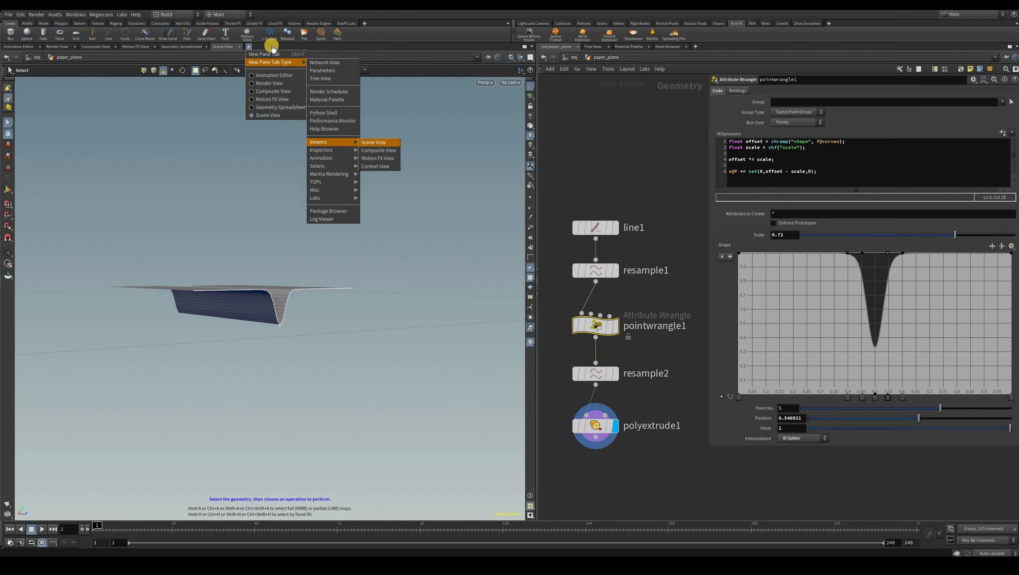
{"action": "key", "text": "Return"}
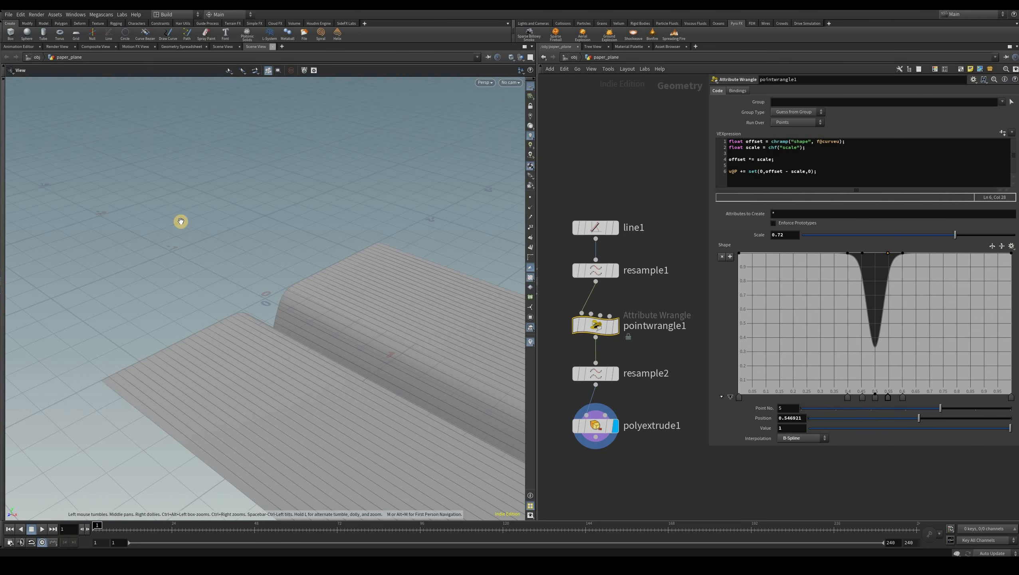
{"action": "key", "text": "ctrl+w"}
Step: Select polyextrude1, inspect the extruded surface from several angles and open its spine control settings
{"action": "left_click_drag", "start_coordinate": [230, 248], "coordinate": [300, 278]}
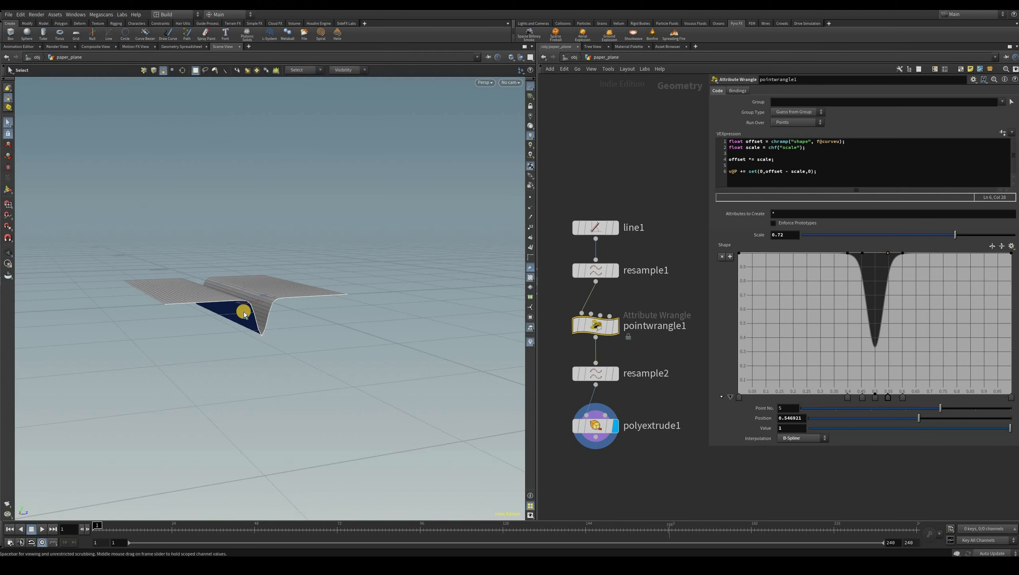
{"action": "key", "text": "s"}
{"action": "key", "text": "Escape"}
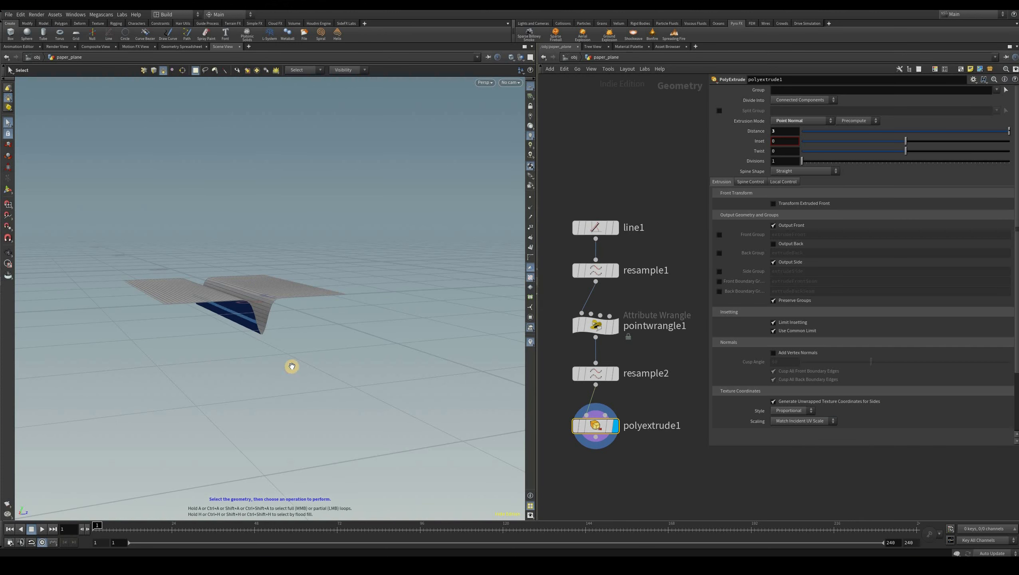
{"action": "left_click_drag", "start_coordinate": [255, 352], "coordinate": [121, 284]}
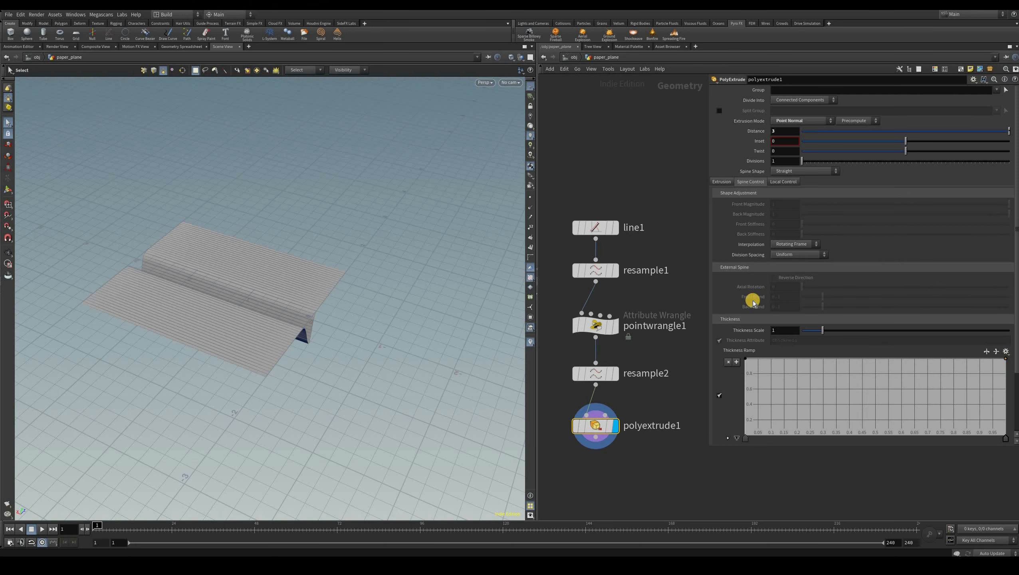
Step: Lower the end point of polyextrude1's Thickness Ramp to 0 and set the ramp interpolation to Linear
{"action": "scroll", "coordinate": [769, 244], "scroll_direction": "down", "scroll_amount": 3}
{"action": "scroll", "coordinate": [777, 306], "scroll_direction": "down", "scroll_amount": 5}
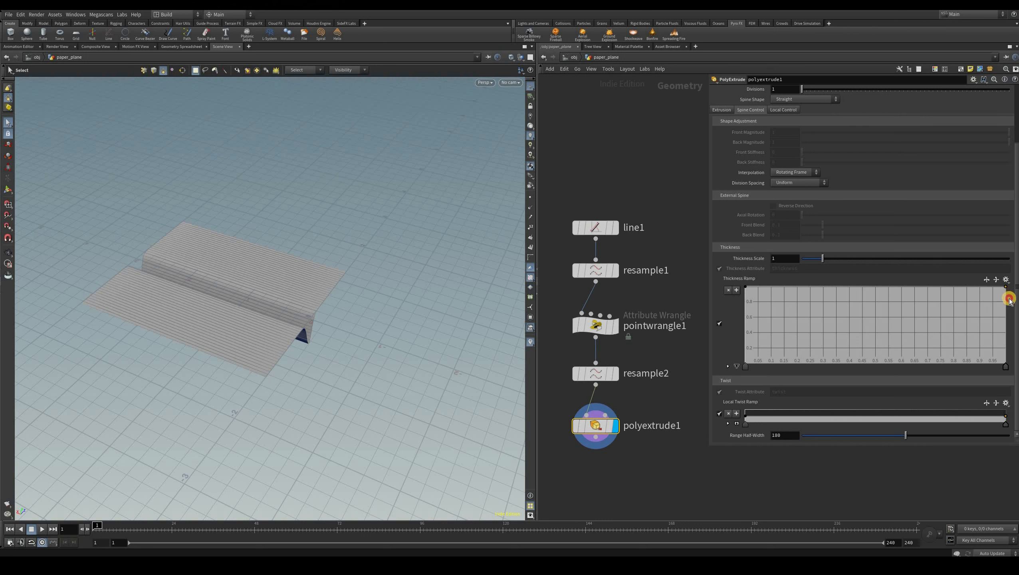
{"action": "left_click_drag", "start_coordinate": [1005, 286], "coordinate": [1005, 364]}
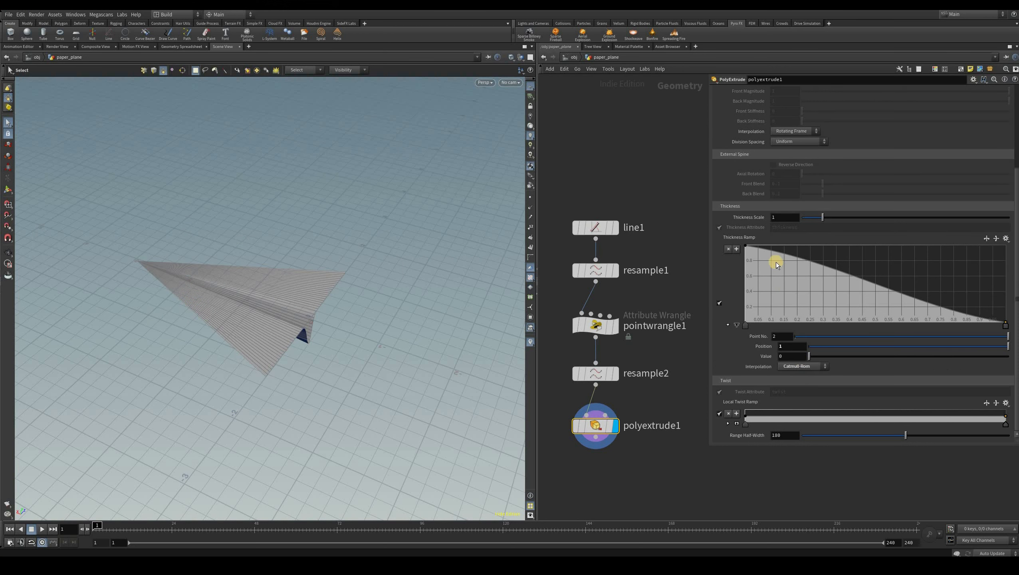
{"action": "left_click", "coordinate": [803, 366]}
{"action": "left_click", "coordinate": [794, 380]}
{"action": "left_click", "coordinate": [745, 325]}
{"action": "left_click", "coordinate": [803, 366]}
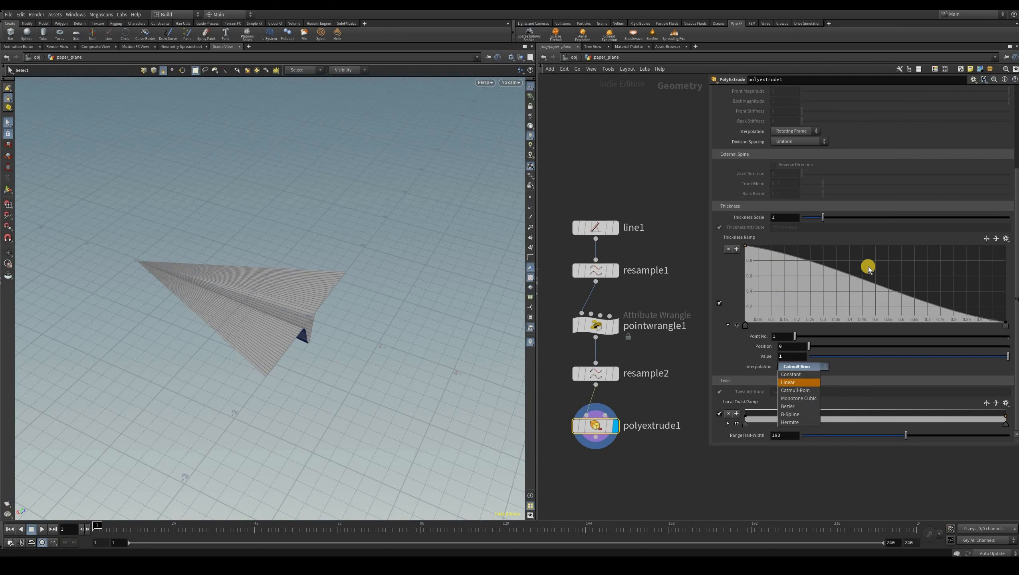
{"action": "left_click", "coordinate": [794, 382]}
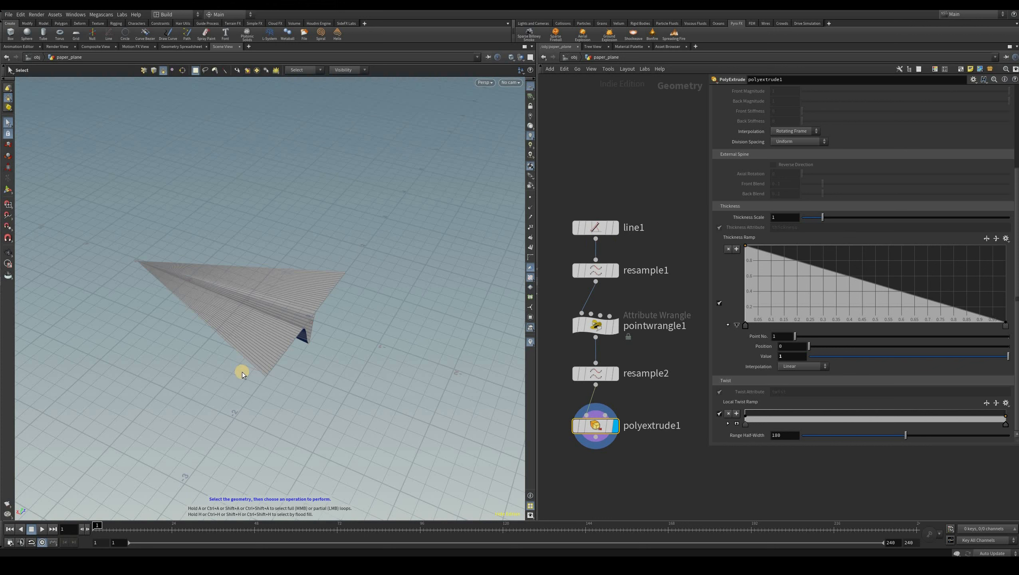
Step: Add a Thickness Ramp point at about position 0.6 and value 0.8, and set polyextrude1's Divisions to 20
{"action": "left_click", "coordinate": [882, 321]}
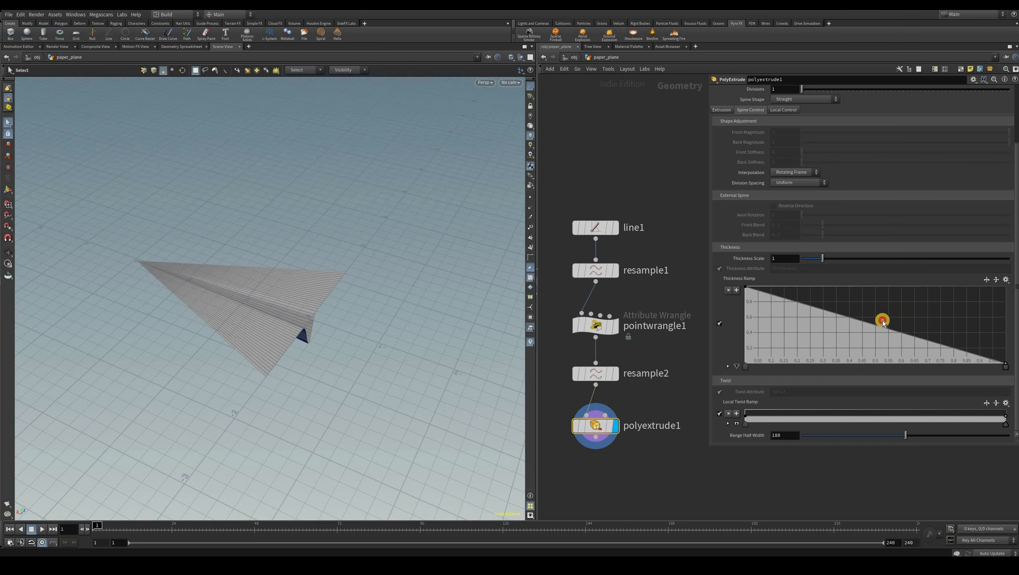
{"action": "left_click", "coordinate": [912, 303]}
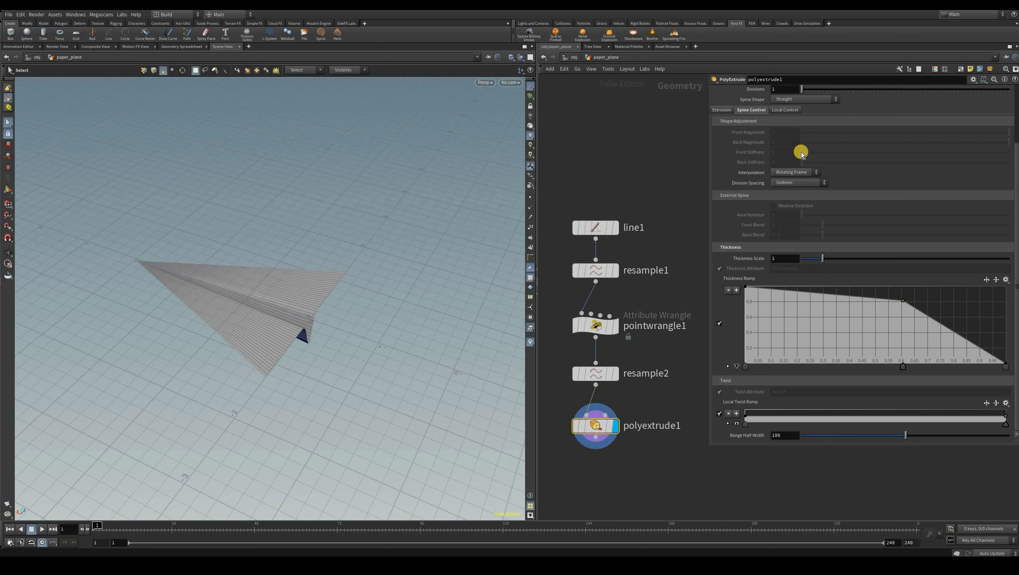
{"action": "scroll", "coordinate": [758, 98], "scroll_direction": "up", "scroll_amount": 3}
{"action": "scroll", "coordinate": [762, 163], "scroll_direction": "up", "scroll_amount": 1}
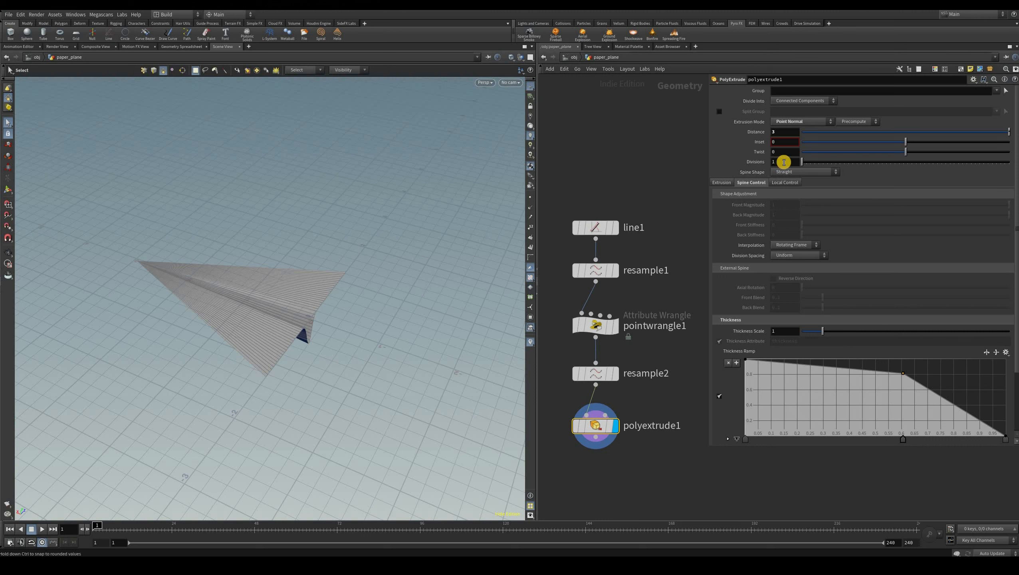
{"action": "type", "text": "3"}
{"action": "key", "text": "Return"}
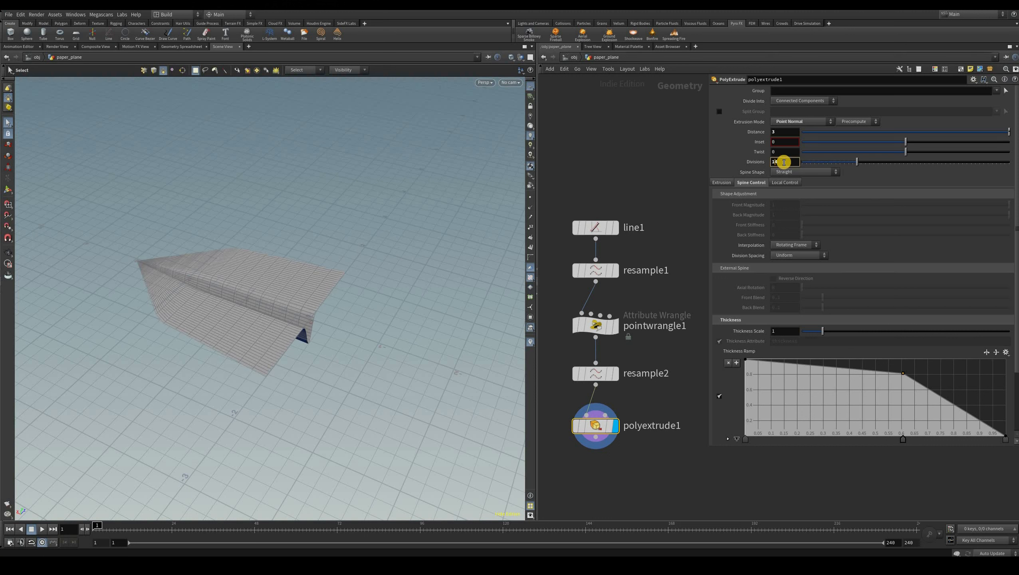
{"action": "scroll", "coordinate": [784, 162], "scroll_direction": "up", "scroll_amount": 5}
{"action": "key", "text": "Escape"}
{"action": "left_click_drag", "start_coordinate": [278, 391], "coordinate": [282, 350]}
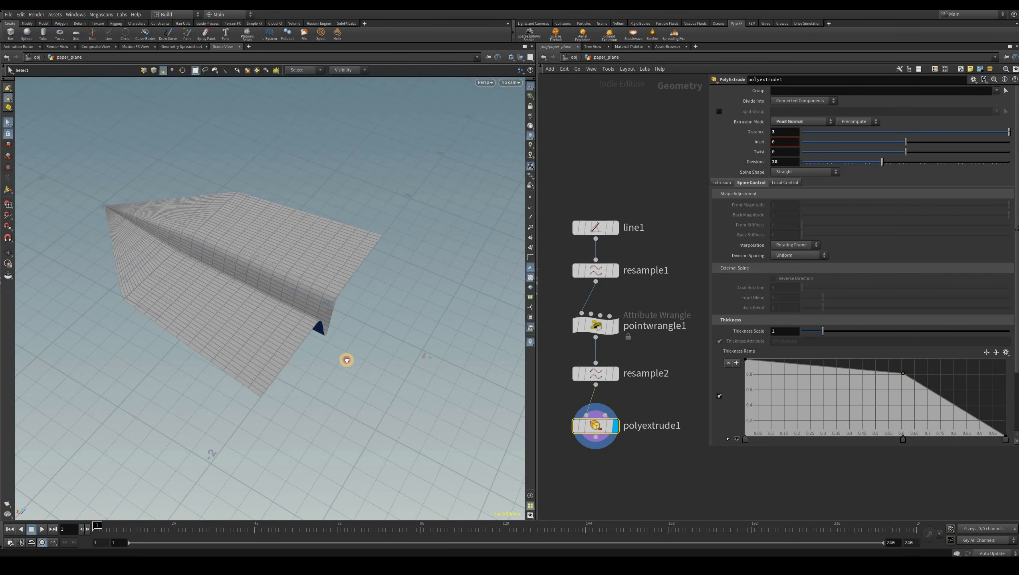
{"action": "left_click_drag", "start_coordinate": [372, 384], "coordinate": [374, 329], "text": "alt"}
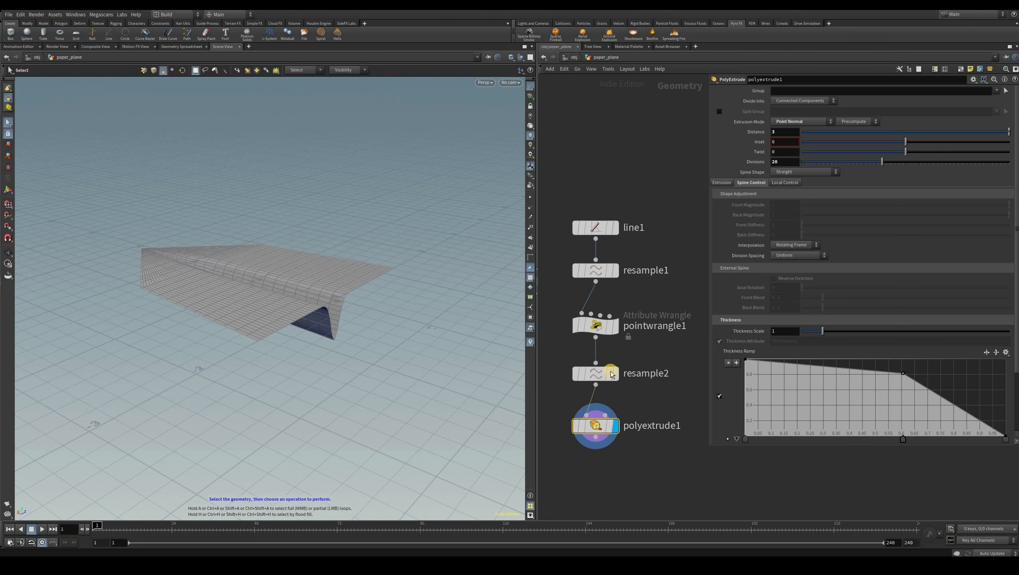
Step: Add a second PolyExtrude node, connect it below polyextrude1 and display its output
{"action": "middle_click_drag", "start_coordinate": [592, 463], "coordinate": [601, 351]}
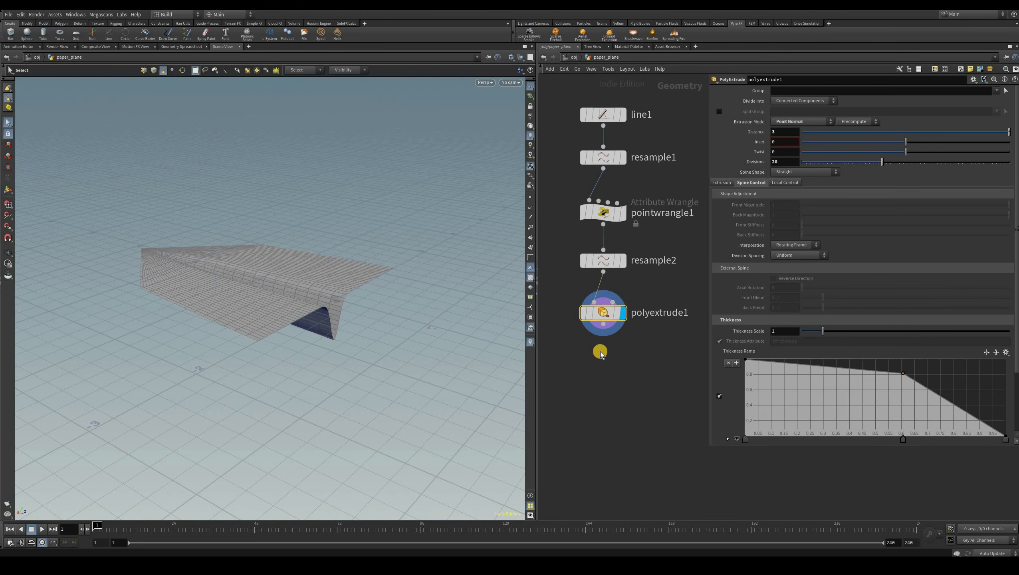
{"action": "key", "text": "Tab"}
{"action": "type", "text": "polye"}
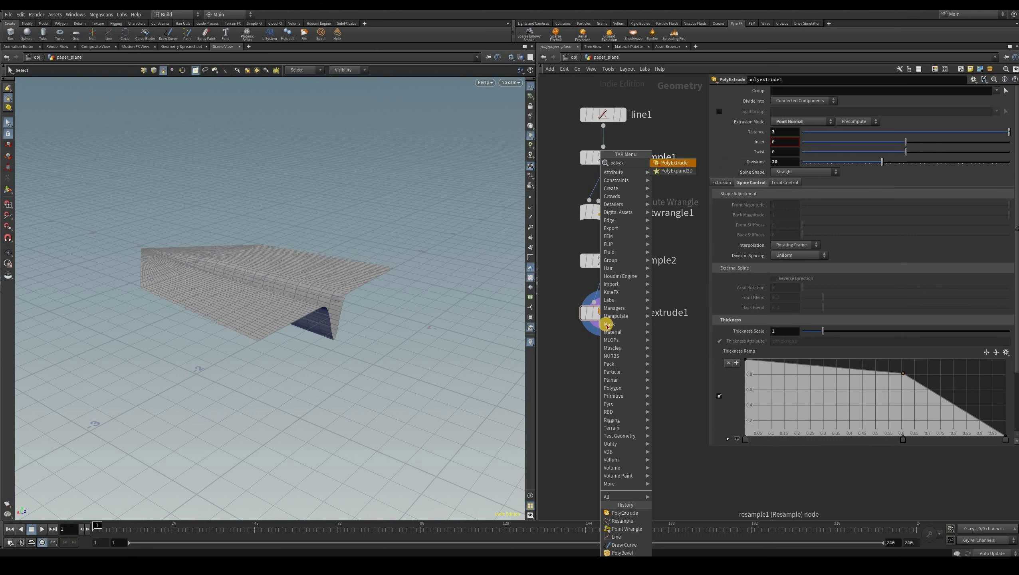
{"action": "key", "text": "Return"}
{"action": "left_click", "coordinate": [594, 343]}
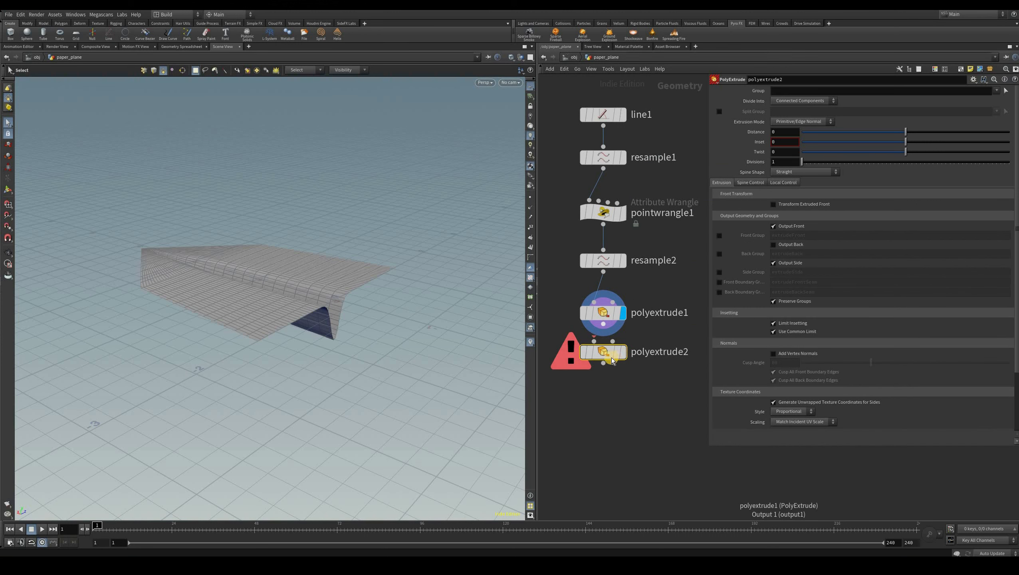
{"action": "left_click", "coordinate": [607, 355]}
{"action": "left_click", "coordinate": [626, 329]}
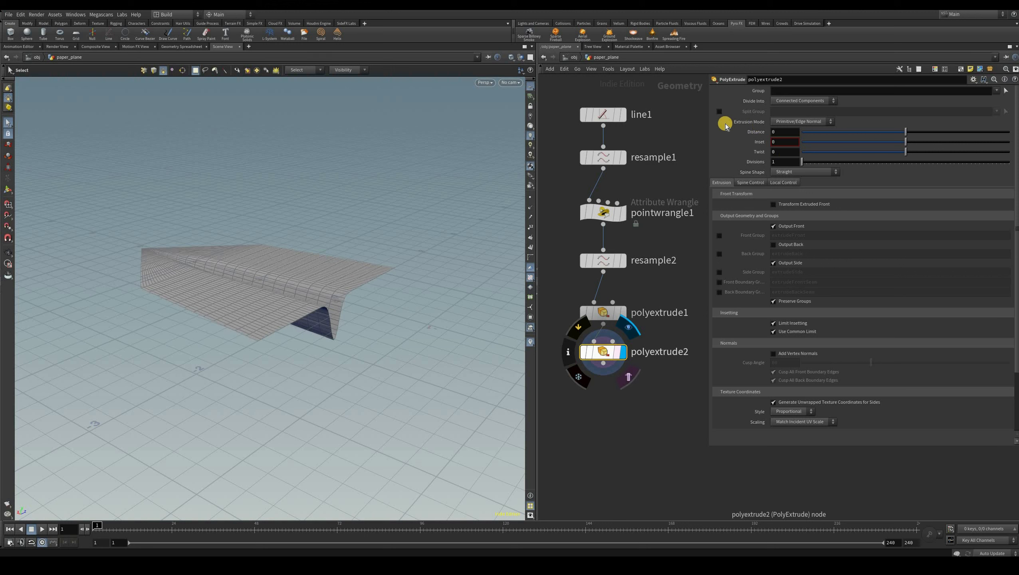
Step: Set the Distance of polyextrude2 to 0.03 to give the paper a thin thickness
{"action": "left_click", "coordinate": [911, 131]}
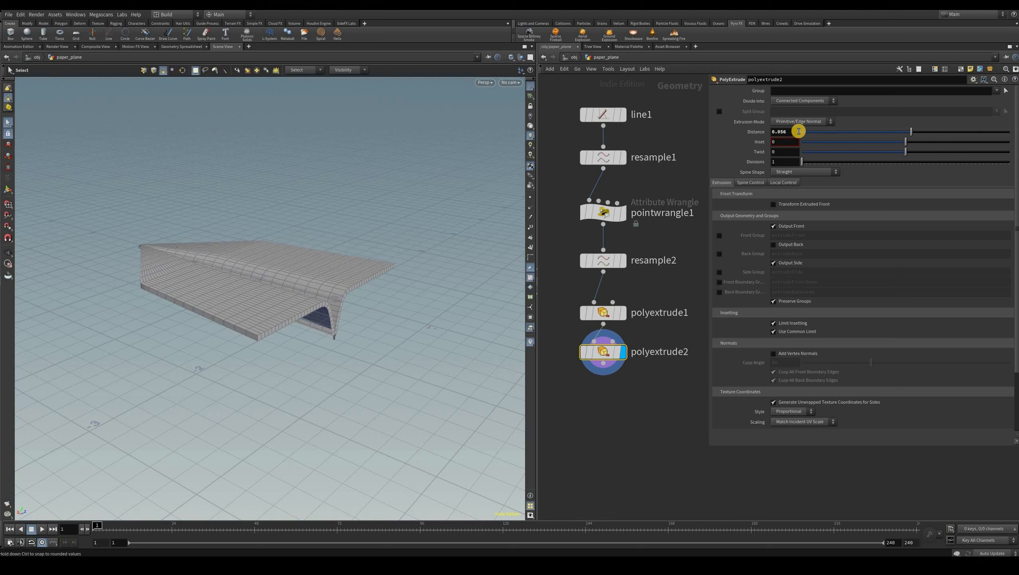
{"action": "key", "text": "BackSpace"}
{"action": "key", "text": "BackSpace"}
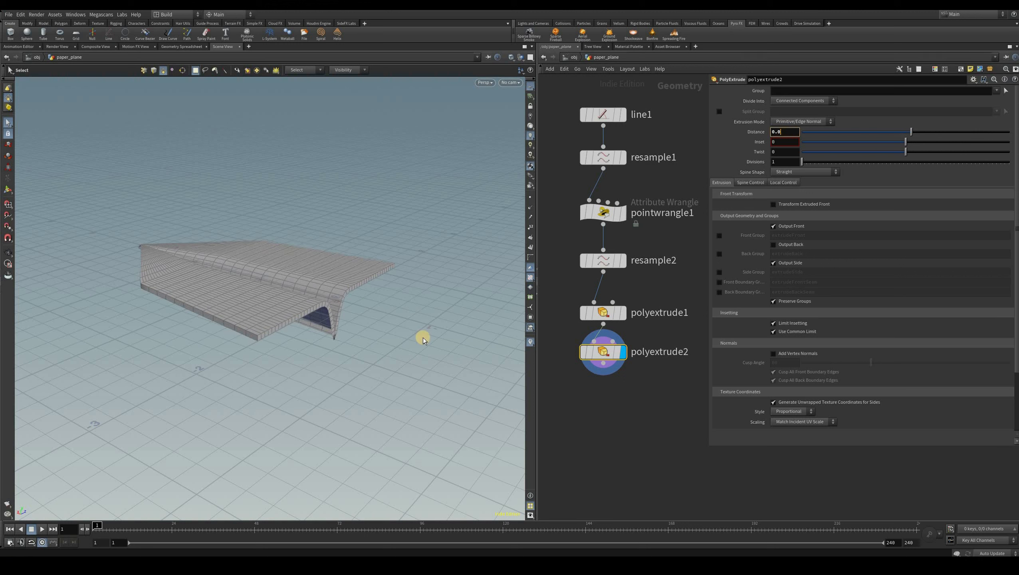
{"action": "type", "text": "3"}
{"action": "key", "text": "Return"}
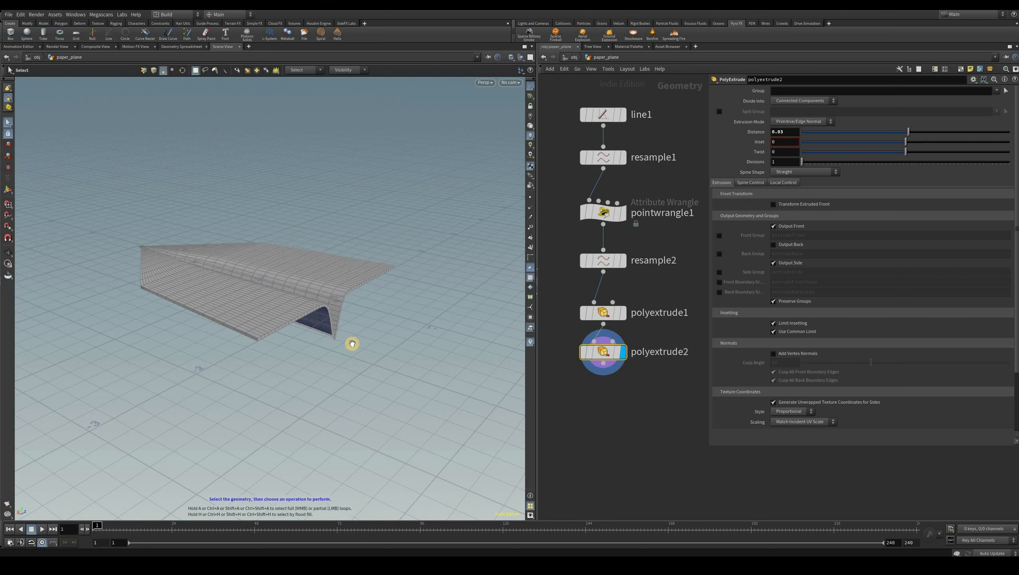
Step: Enable Output Back on polyextrude2 to close the underside and inspect the plane's nose up close
{"action": "key", "text": "Escape"}
{"action": "left_click_drag", "start_coordinate": [346, 325], "coordinate": [443, 313]}
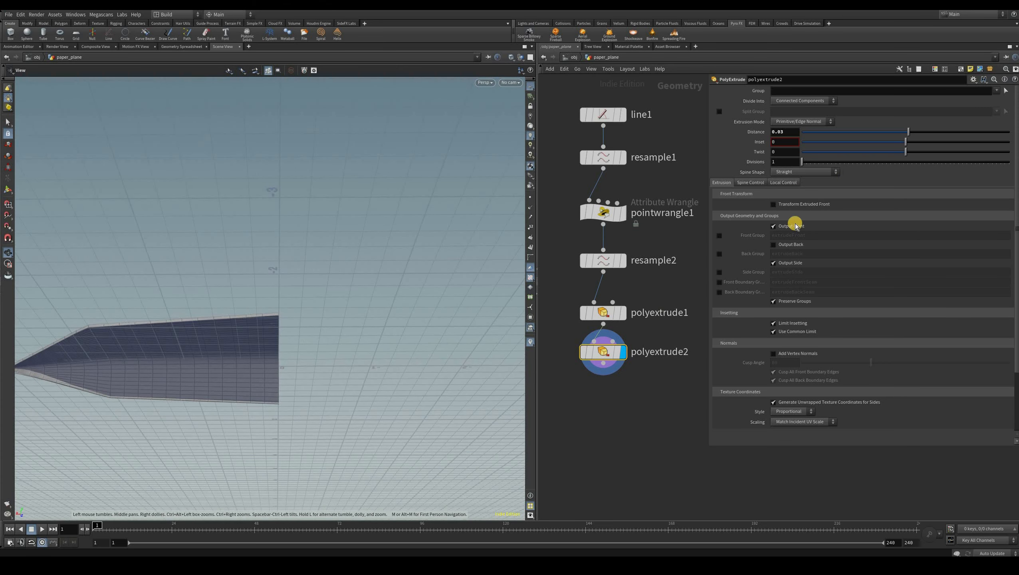
{"action": "left_click", "coordinate": [776, 246]}
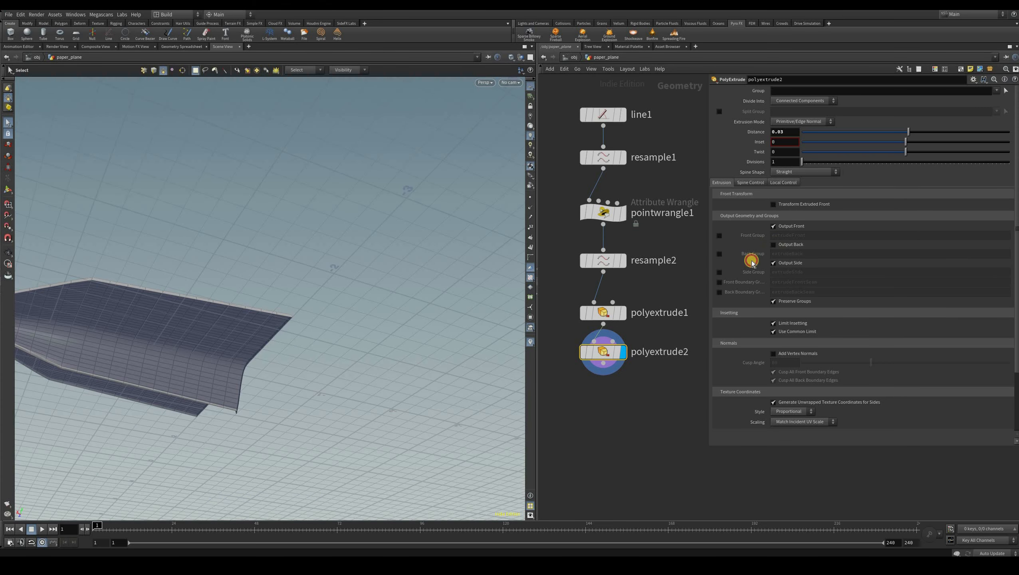
{"action": "key", "text": "ctrl+z"}
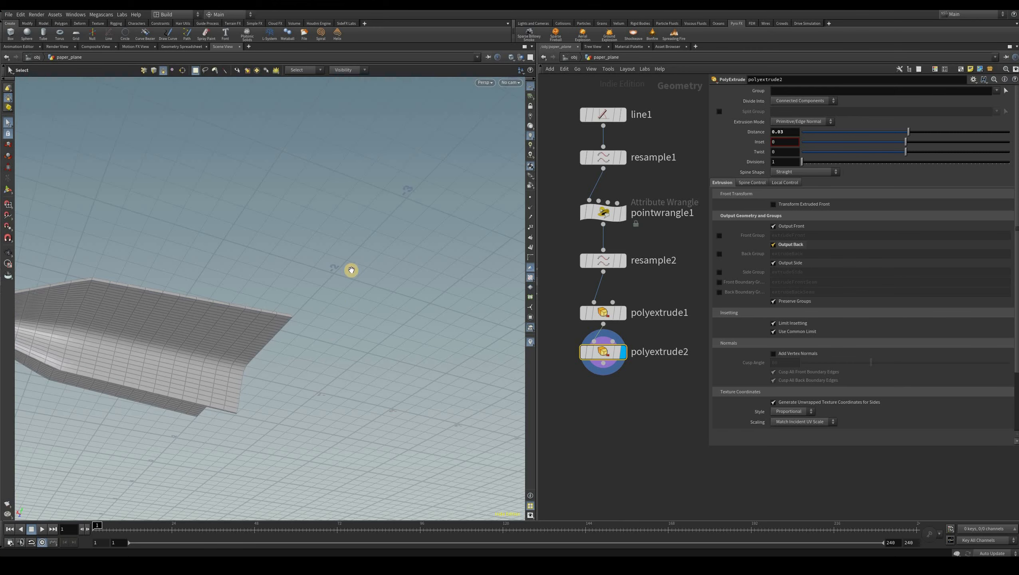
{"action": "key", "text": "Escape"}
{"action": "left_click_drag", "start_coordinate": [393, 286], "coordinate": [257, 337]}
{"action": "right_click_drag", "start_coordinate": [257, 337], "coordinate": [232, 366]}
{"action": "left_click_drag", "start_coordinate": [232, 366], "coordinate": [294, 325]}
{"action": "key", "text": "s"}
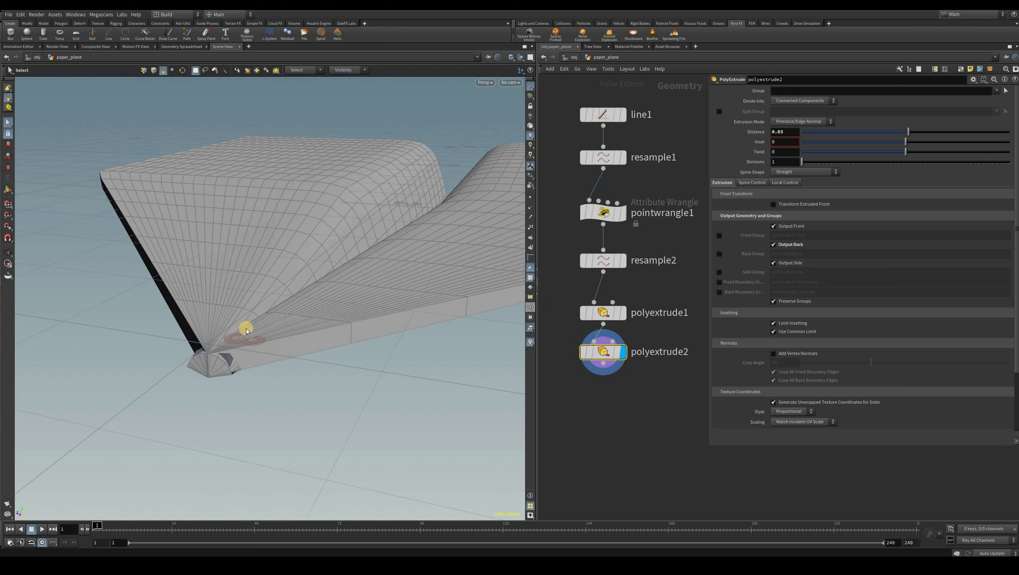
Step: Move polyextrude2 further down and insert a Fuse node between polyextrude1 and polyextrude2
{"action": "mouse_move", "coordinate": [597, 335]}
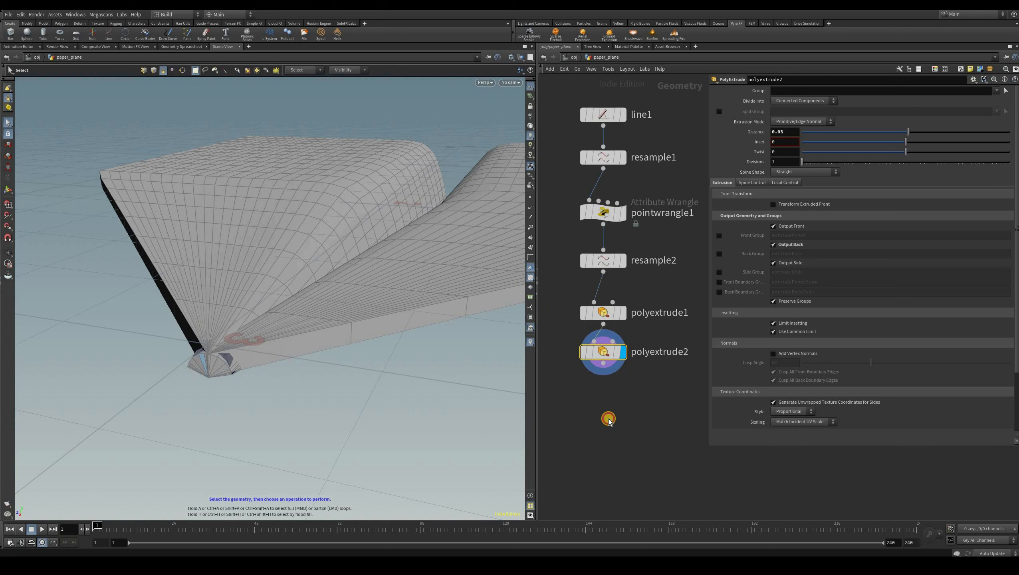
{"action": "left_click_drag", "start_coordinate": [582, 351], "coordinate": [582, 417]}
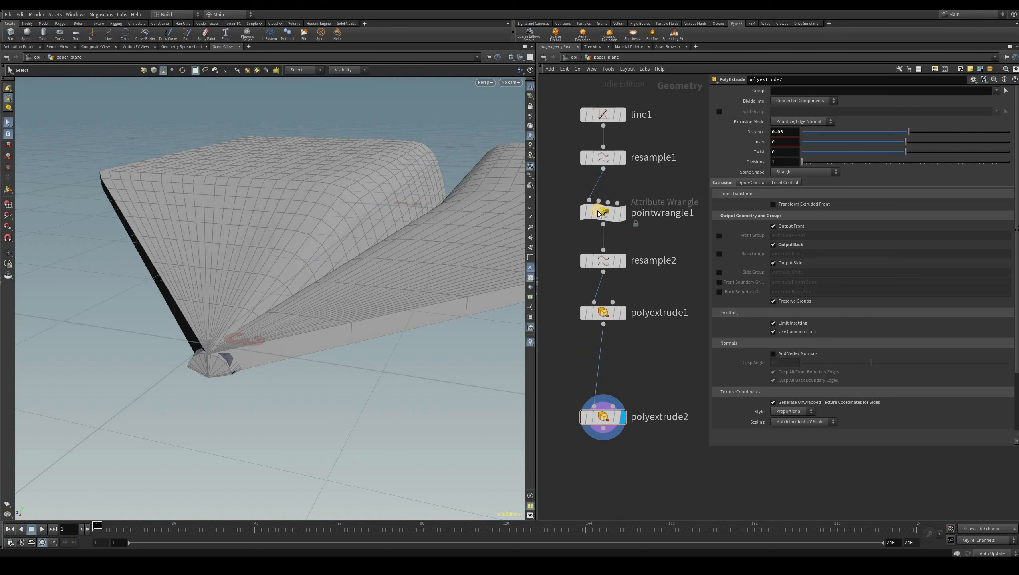
{"action": "key", "text": "Tab"}
{"action": "type", "text": "fuse"}
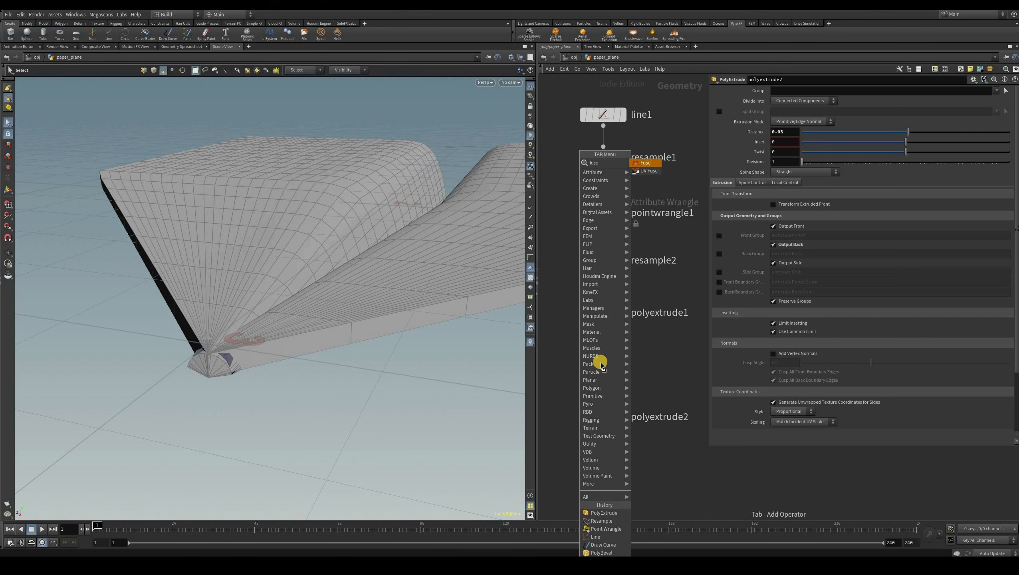
{"action": "key", "text": "Return"}
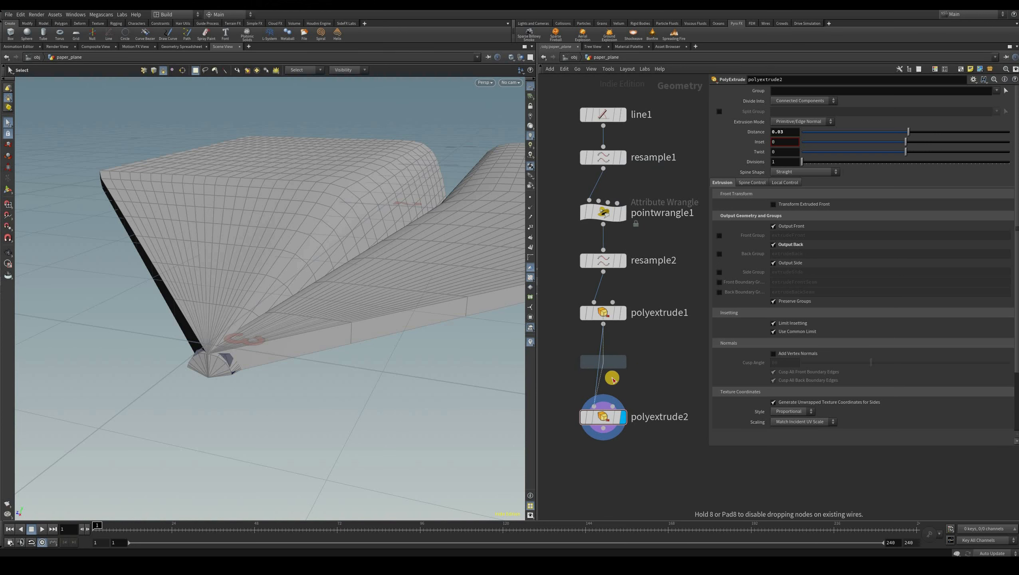
{"action": "left_click", "coordinate": [603, 362]}
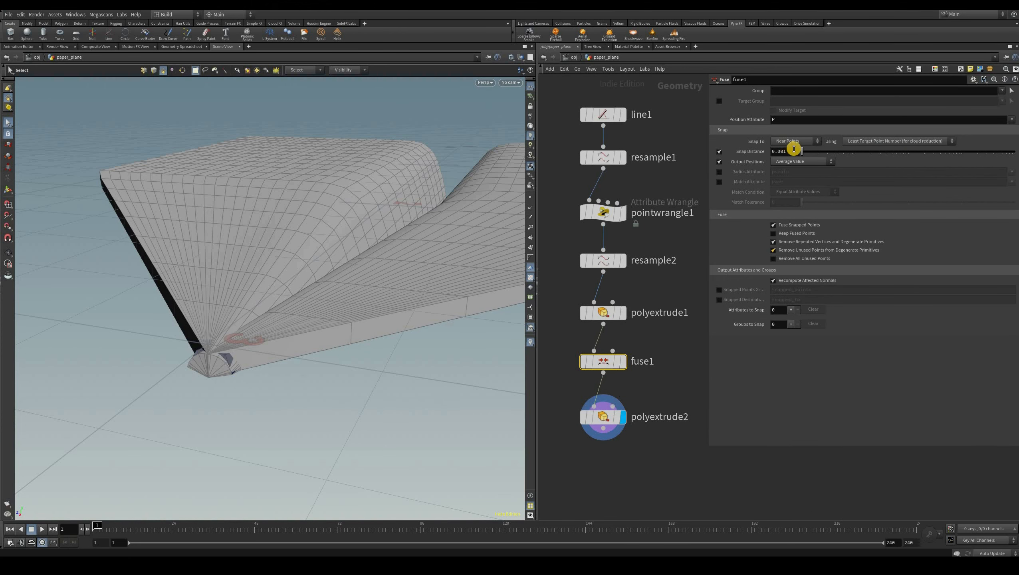
Step: Raise fuse1's Snap Distance to about 0.00196, display polyextrude2 again and examine the nose
{"action": "left_click", "coordinate": [817, 151]}
{"action": "left_click", "coordinate": [622, 361]}
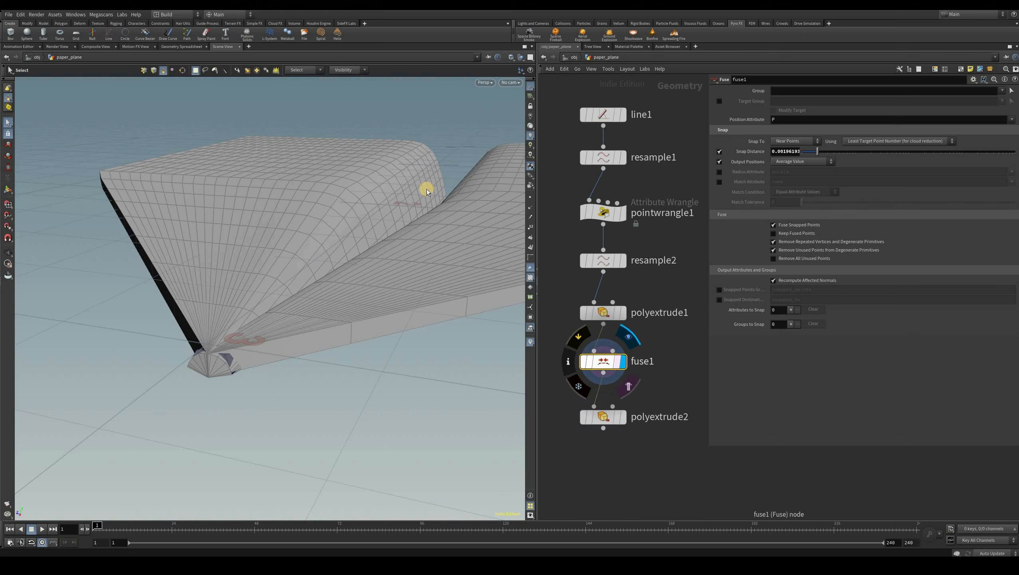
{"action": "left_click", "coordinate": [619, 417]}
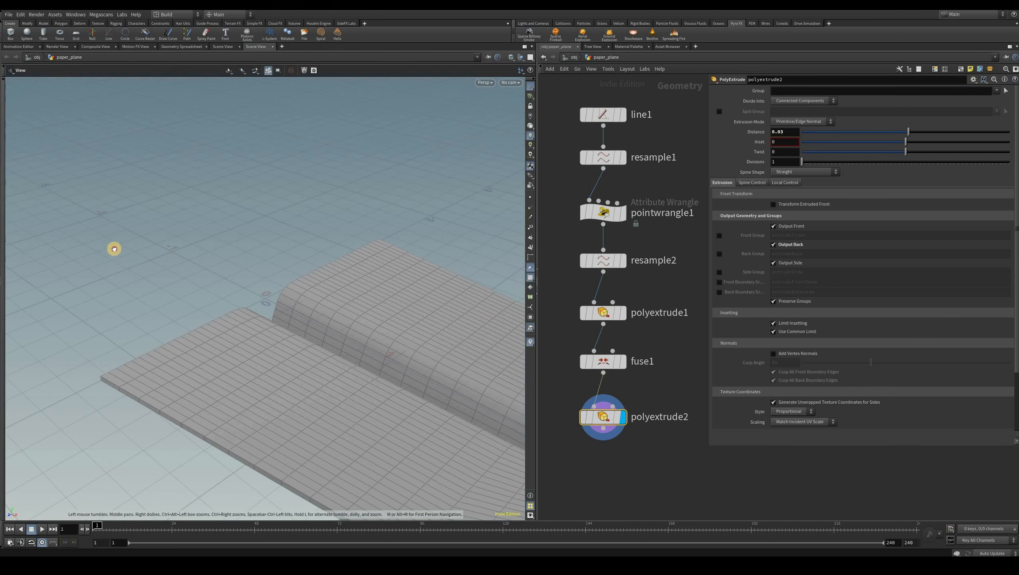
{"action": "left_click_drag", "start_coordinate": [152, 234], "coordinate": [295, 314]}
{"action": "mouse_move", "coordinate": [265, 306]}
{"action": "right_mouse_down"}
{"action": "mouse_move", "coordinate": [316, 312]}
{"action": "mouse_move", "coordinate": [310, 289]}
{"action": "right_mouse_up"}
Step: Toggle the bypass of fuse1 on and off to compare the nose, and look over the whole plane
{"action": "left_click", "coordinate": [605, 362]}
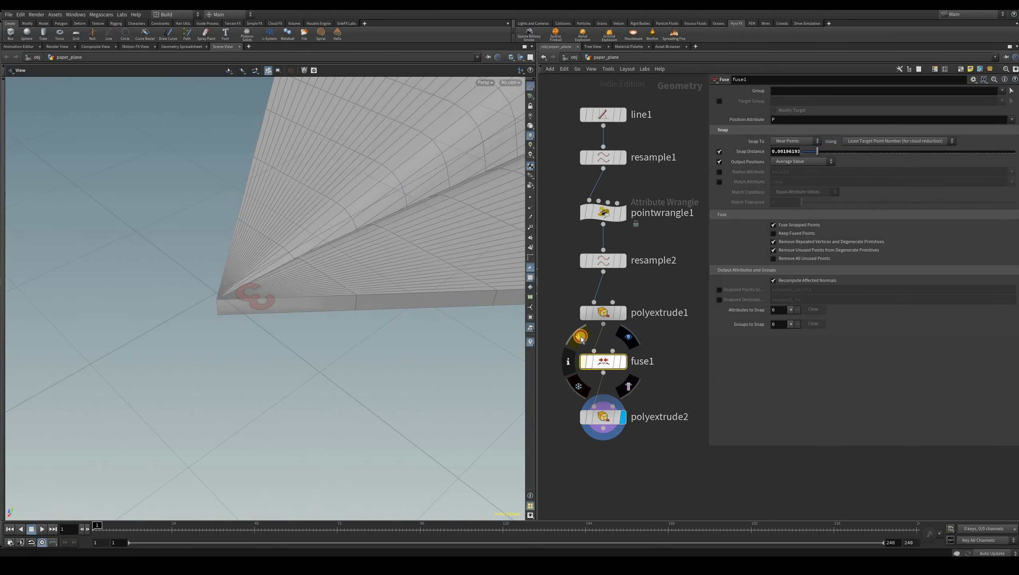
{"action": "left_click", "coordinate": [580, 339]}
{"action": "left_click", "coordinate": [581, 338]}
{"action": "left_click", "coordinate": [580, 338]}
{"action": "key", "text": "b"}
{"action": "key", "text": "b"}
{"action": "key", "text": "b"}
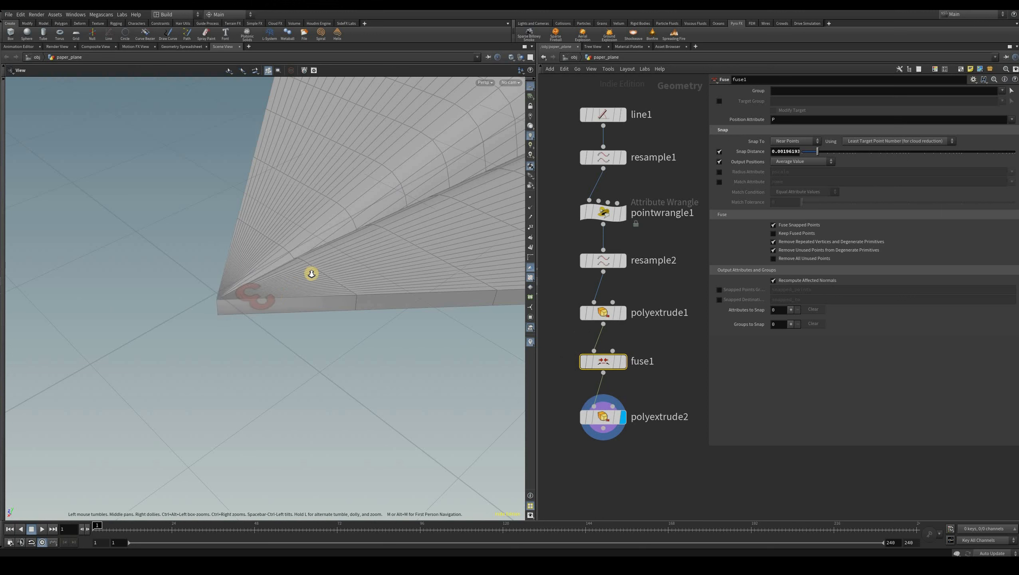
{"action": "left_click_drag", "start_coordinate": [342, 290], "coordinate": [156, 265]}
{"action": "left_click_drag", "start_coordinate": [147, 335], "coordinate": [212, 328]}
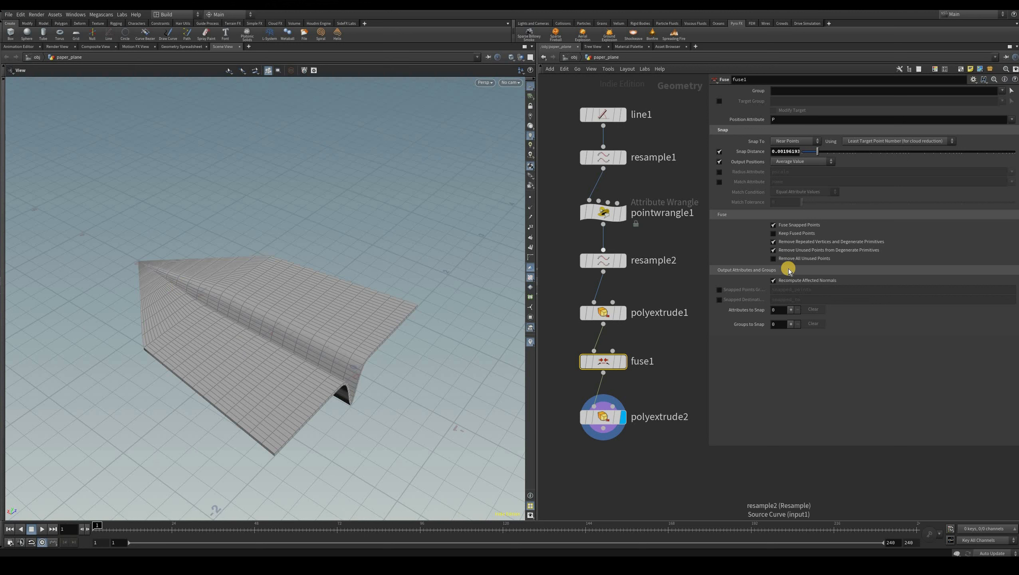
Step: Lower the Shape ramp's points on both sides of the central notch to about 0.9 and add points near both ends at about 0.94
{"action": "left_click", "coordinate": [914, 265]}
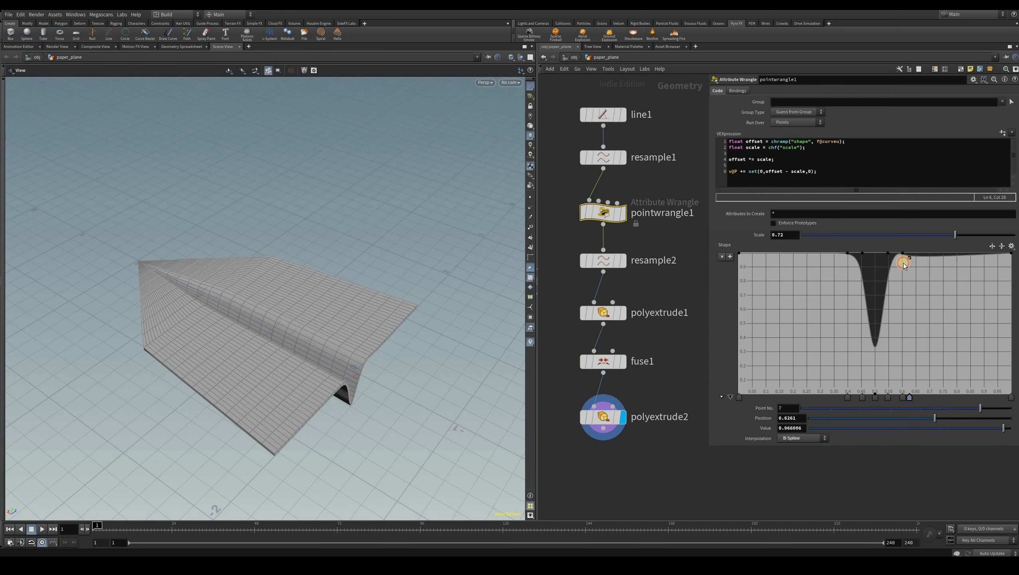
{"action": "key", "text": "ctrl+z"}
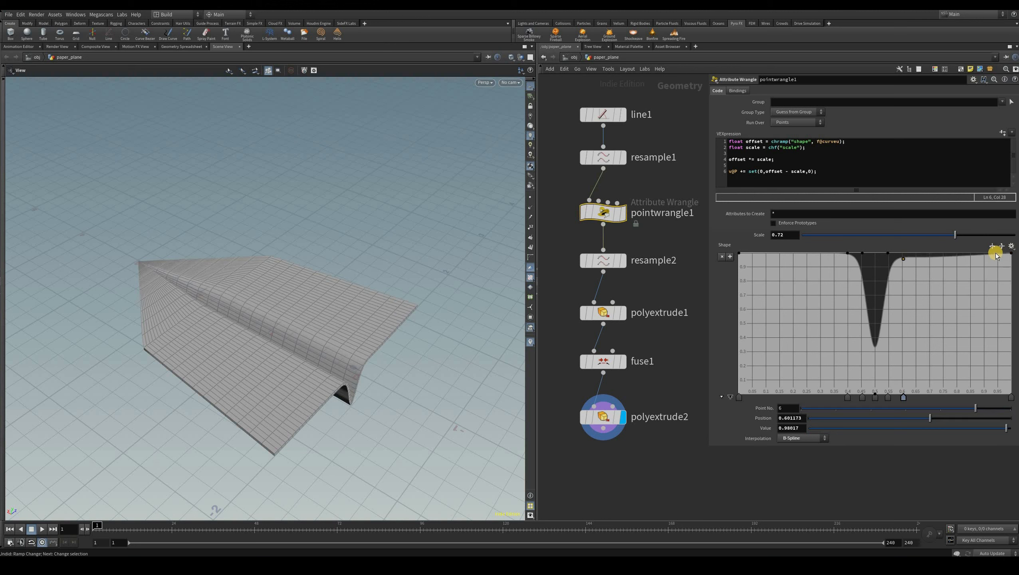
{"action": "left_click", "coordinate": [998, 259]}
{"action": "left_click", "coordinate": [999, 267]}
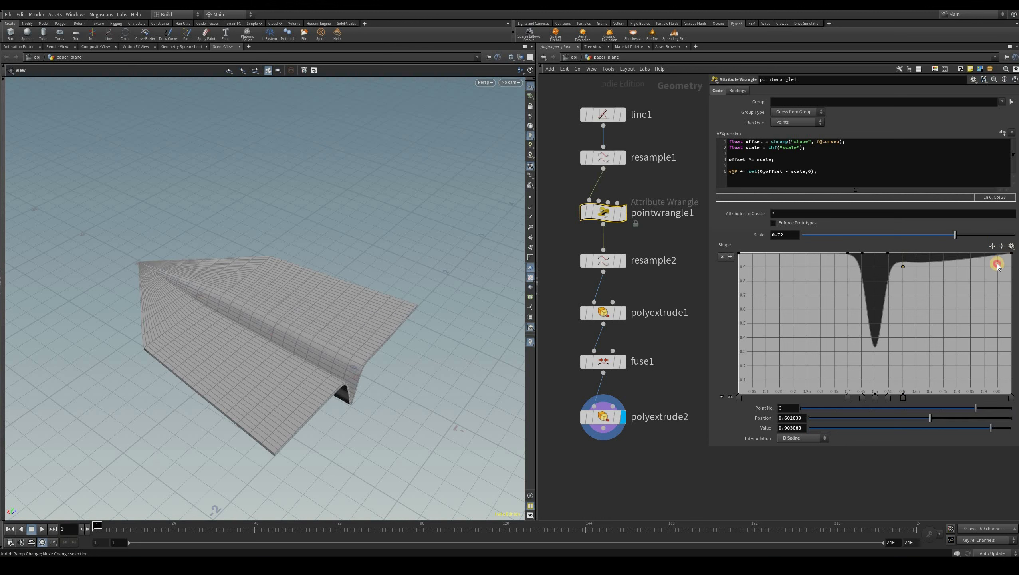
{"action": "left_click_drag", "start_coordinate": [888, 253], "coordinate": [847, 268]}
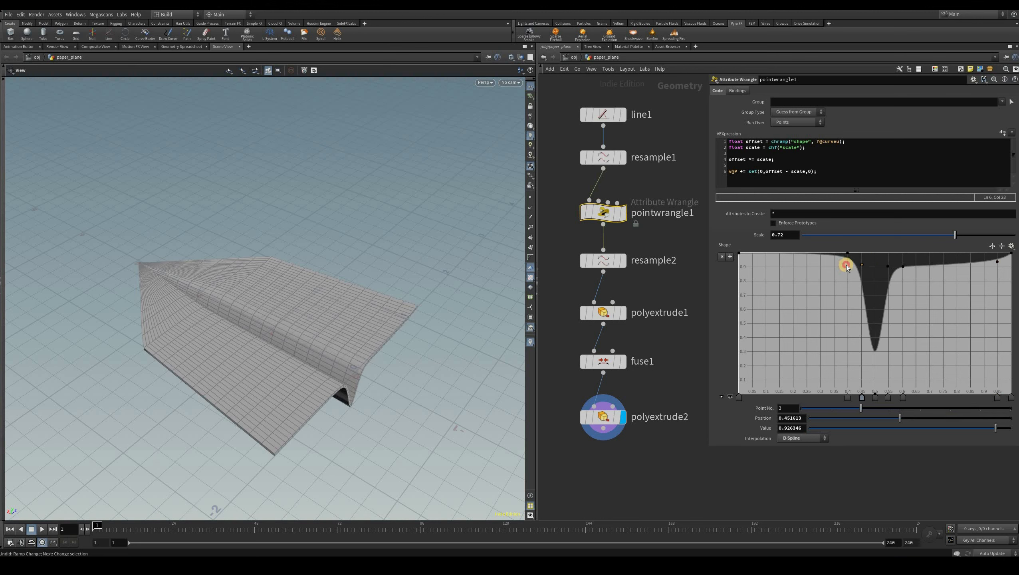
{"action": "left_click", "coordinate": [751, 259]}
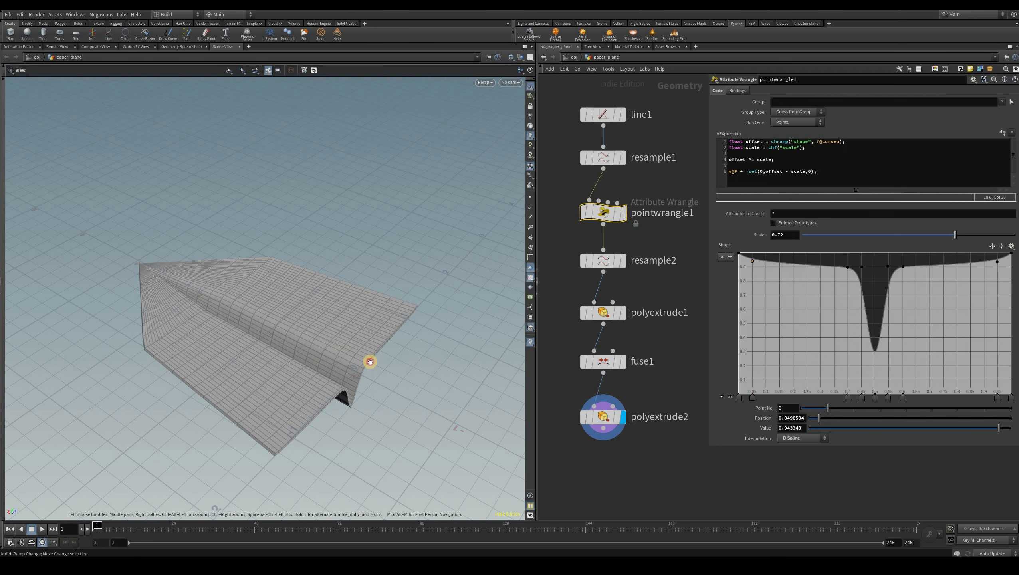
Step: Set pointwrangle1's Scale to 0.6 to make the plane's central fold shallower
{"action": "left_click_drag", "start_coordinate": [370, 362], "coordinate": [302, 367]}
{"action": "mouse_move", "coordinate": [181, 355]}
{"action": "left_mouse_down"}
{"action": "mouse_move", "coordinate": [154, 356]}
{"action": "mouse_move", "coordinate": [189, 368]}
{"action": "left_mouse_up"}
{"action": "left_click", "coordinate": [779, 235]}
{"action": "key", "text": "Return"}
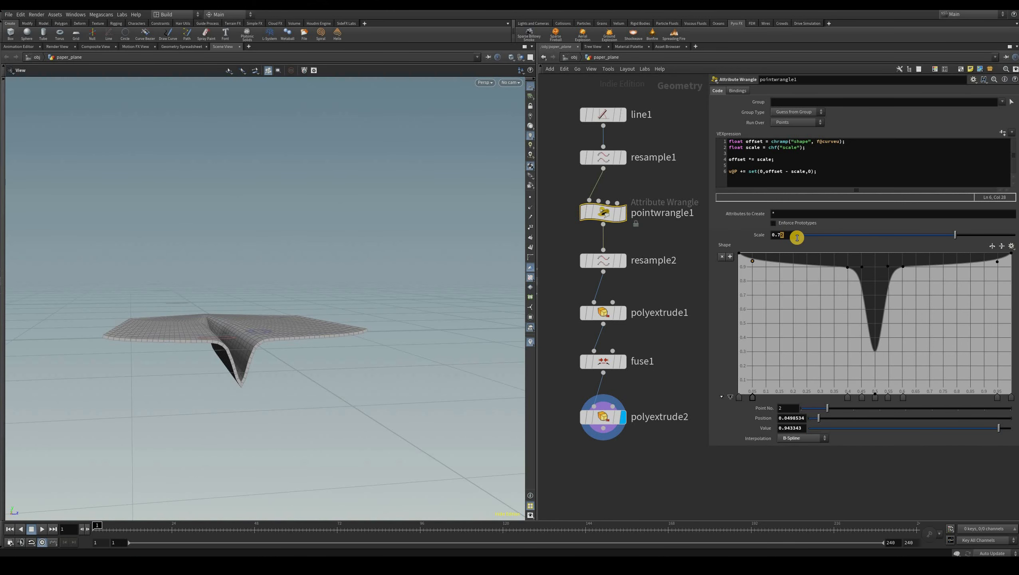
{"action": "type", "text": "0.6"}
{"action": "key", "text": "Return"}
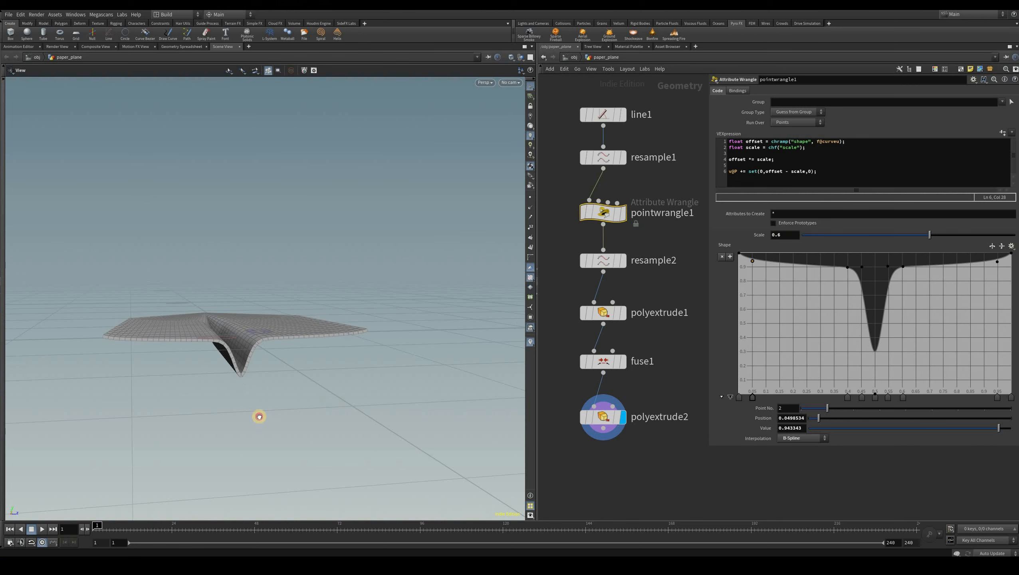
{"action": "left_click_drag", "start_coordinate": [267, 359], "coordinate": [318, 378]}
{"action": "left_click_drag", "start_coordinate": [535, 170], "coordinate": [586, 132]}
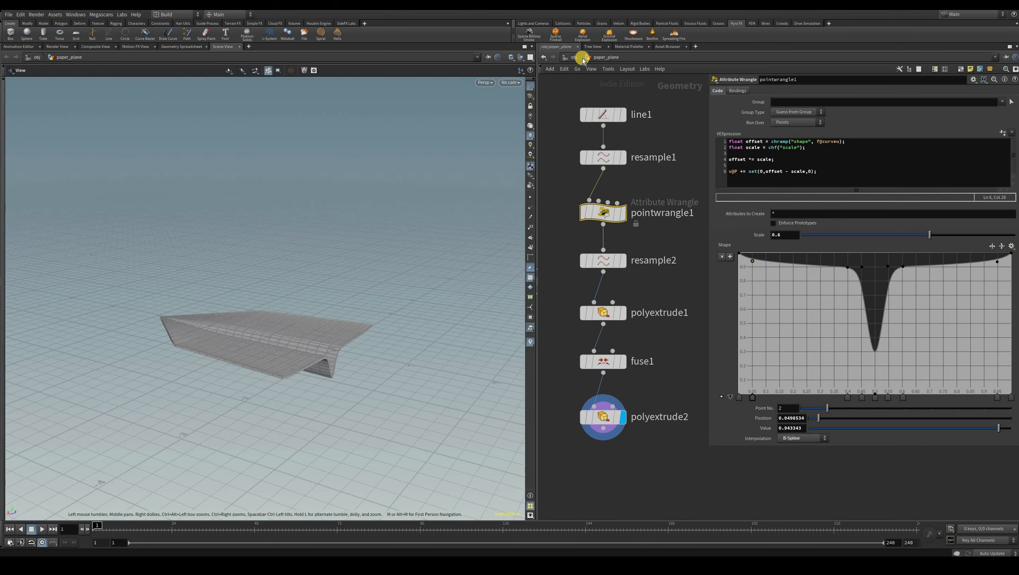
Step: Go up to the object level, examine the whole plane, and return inside the paper_plane network
{"action": "left_click", "coordinate": [573, 59]}
{"action": "key", "text": "u"}
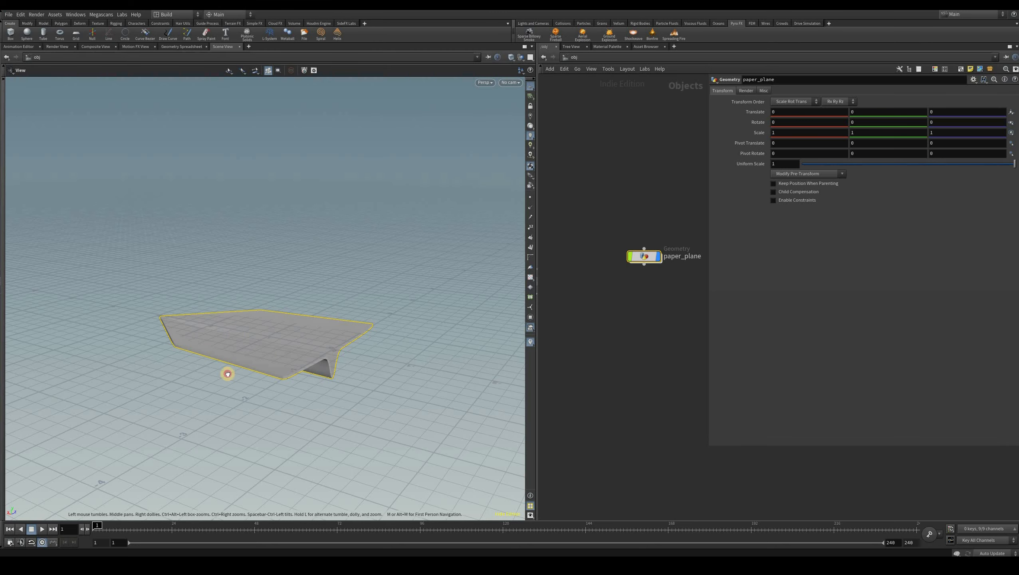
{"action": "left_click_drag", "start_coordinate": [228, 374], "coordinate": [587, 295]}
{"action": "left_click_drag", "start_coordinate": [367, 230], "coordinate": [646, 251]}
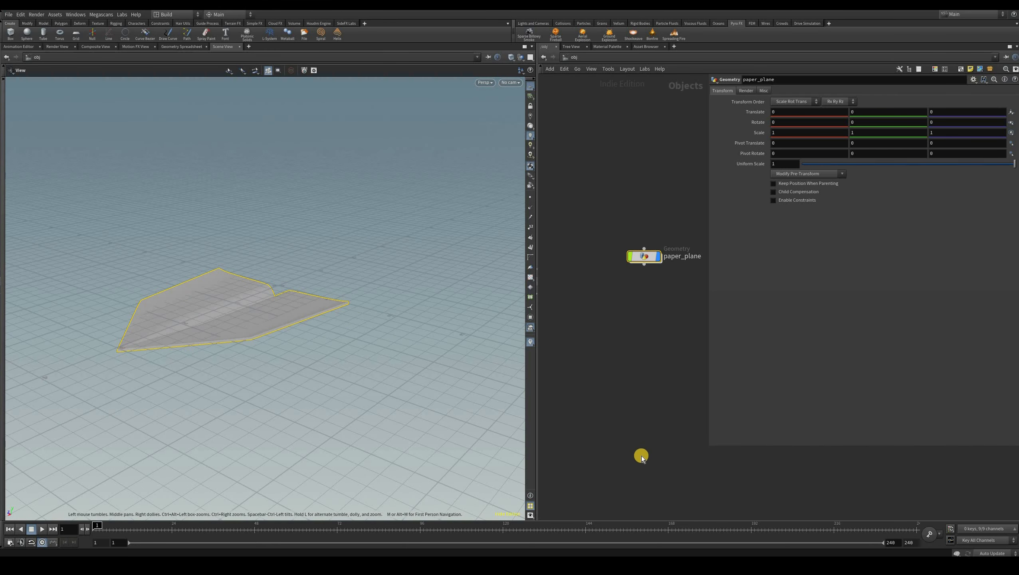
{"action": "double_click", "coordinate": [183, 327]}
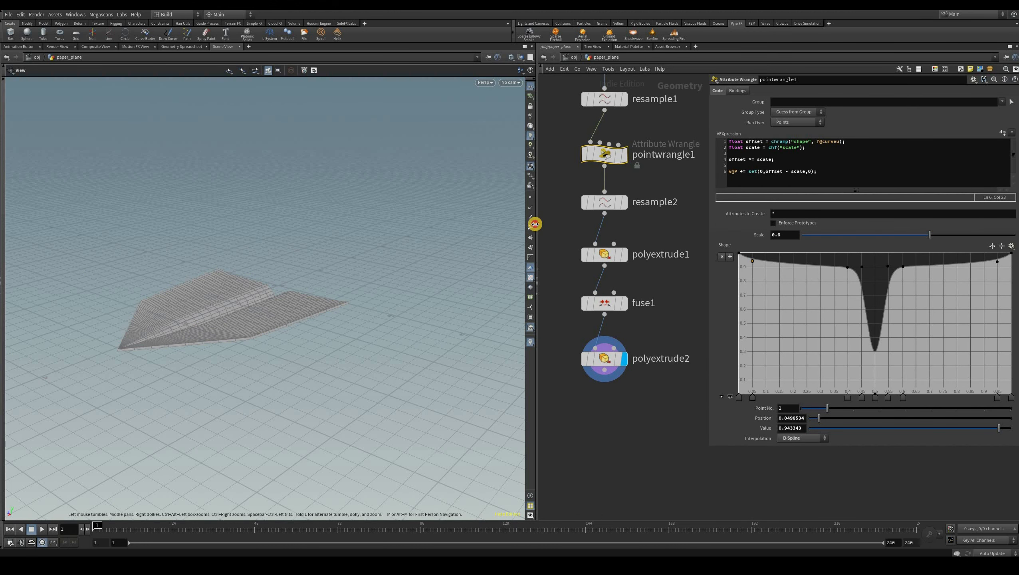
Step: Widen the network area, add a Null node below polyextrude2 and connect polyextrude2's output to it
{"action": "left_click_drag", "start_coordinate": [482, 226], "coordinate": [491, 268]}
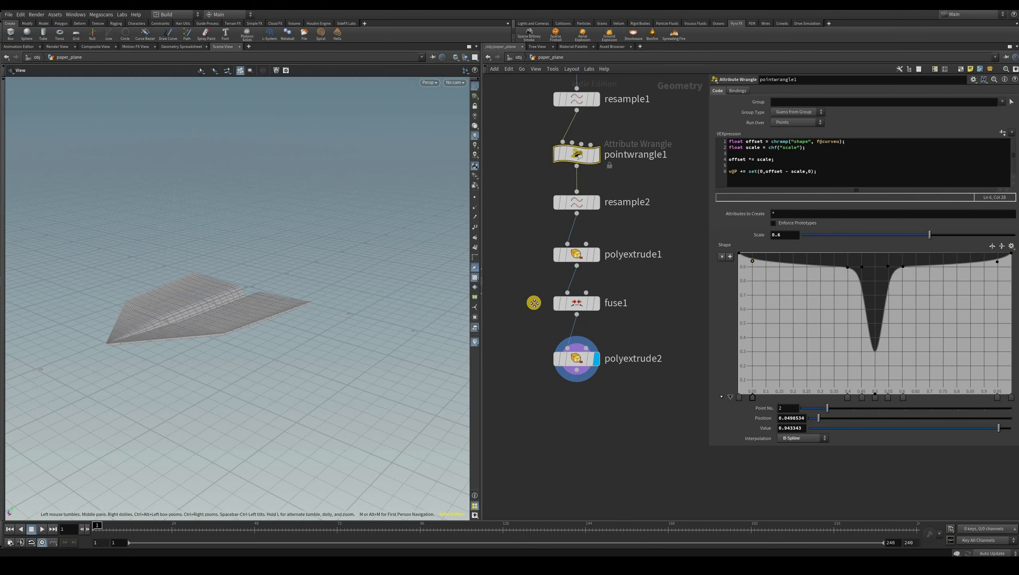
{"action": "middle_click_drag", "start_coordinate": [618, 389], "coordinate": [616, 511]}
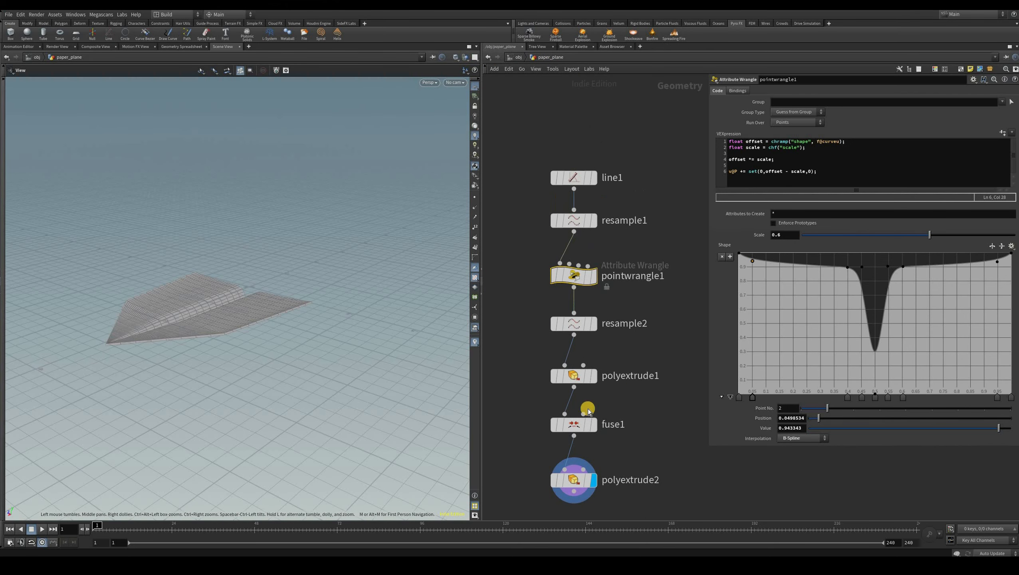
{"action": "middle_click_drag", "start_coordinate": [587, 410], "coordinate": [592, 340]}
{"action": "middle_click_drag", "start_coordinate": [577, 464], "coordinate": [579, 408]}
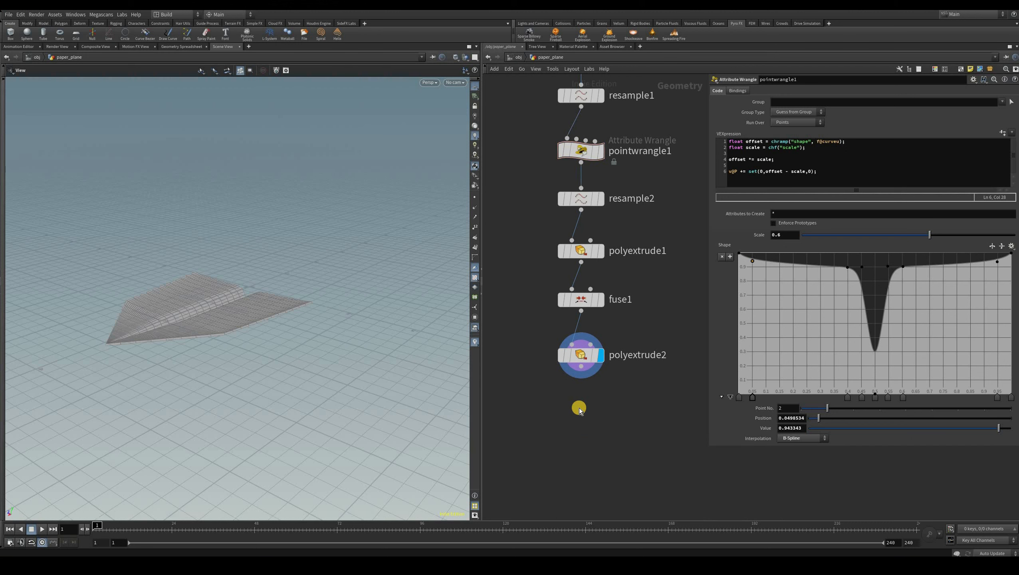
{"action": "key", "text": "Tab"}
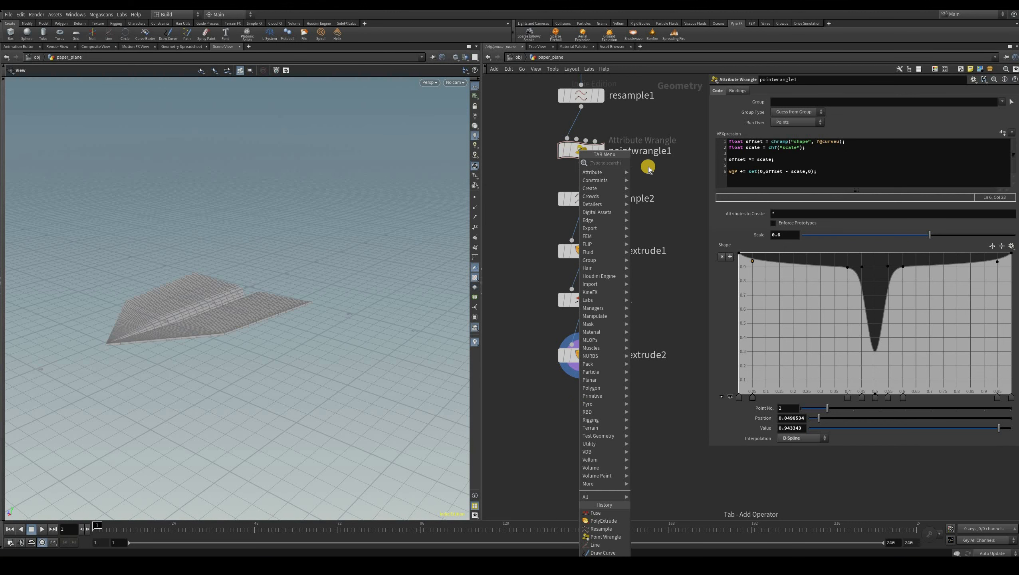
{"action": "type", "text": "null"}
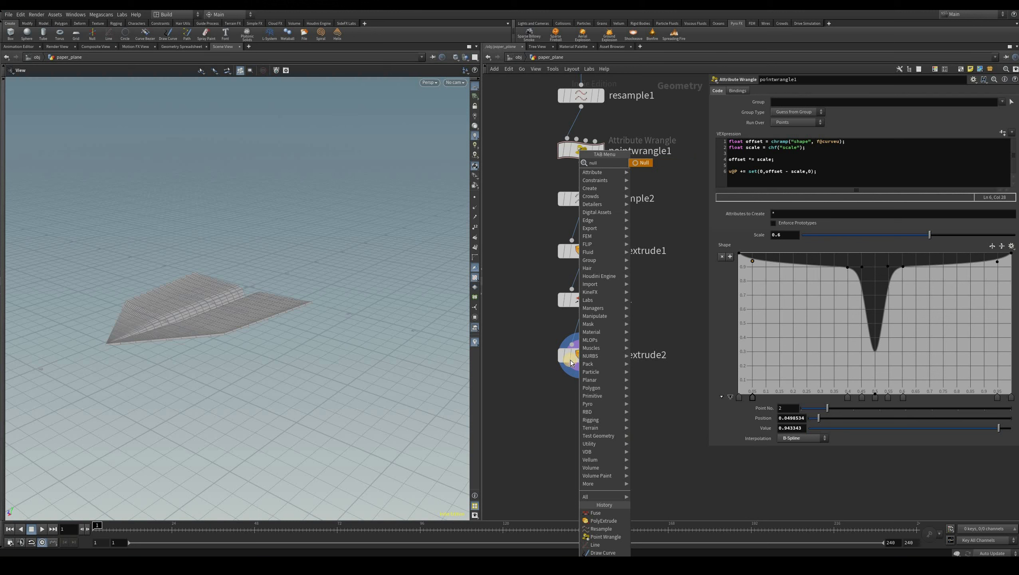
{"action": "key", "text": "Return"}
{"action": "left_click", "coordinate": [588, 403]}
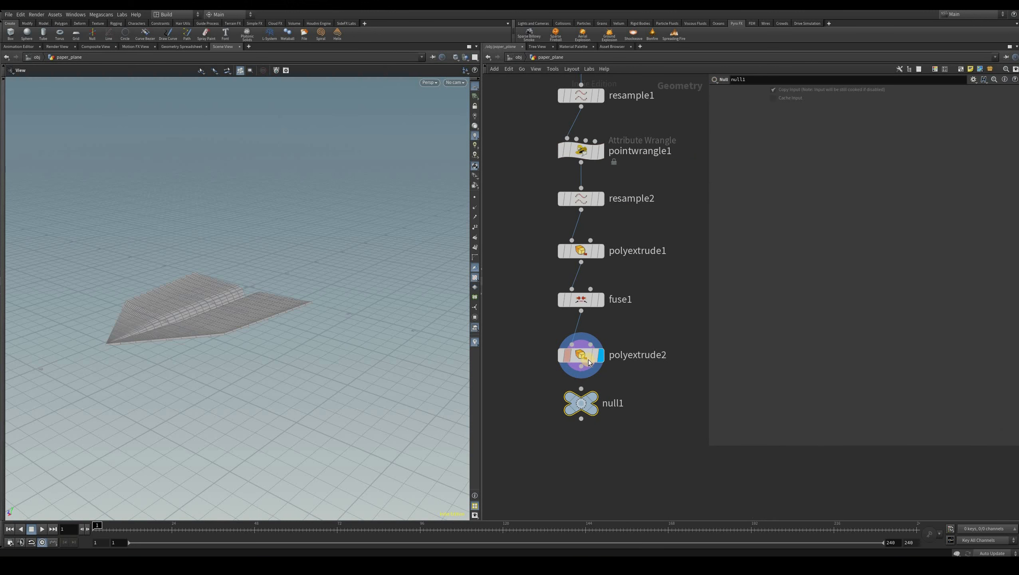
{"action": "left_click_drag", "start_coordinate": [581, 366], "coordinate": [584, 387]}
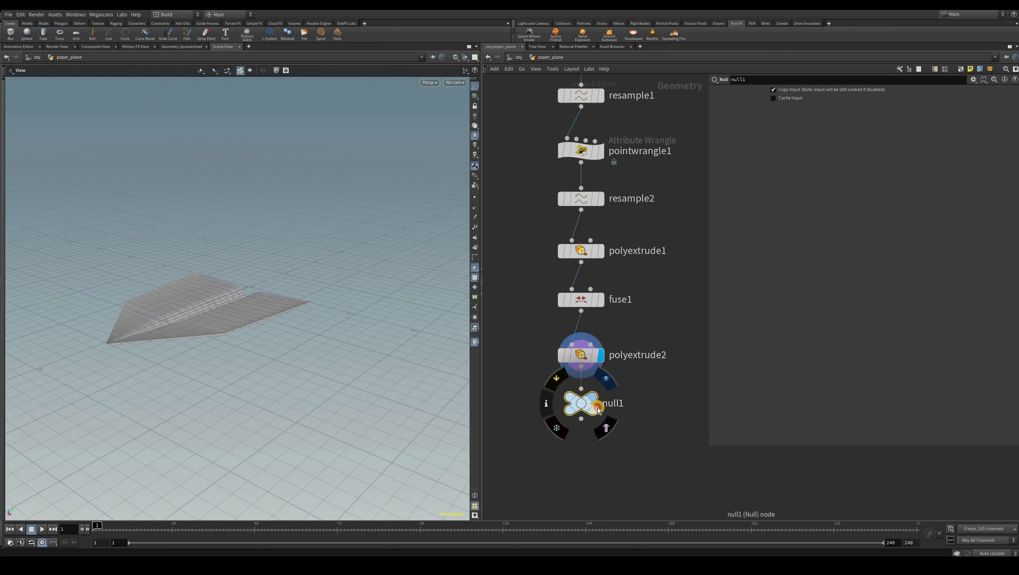
Step: Rename the Null node as OUT_GEO
{"action": "left_click", "coordinate": [598, 408]}
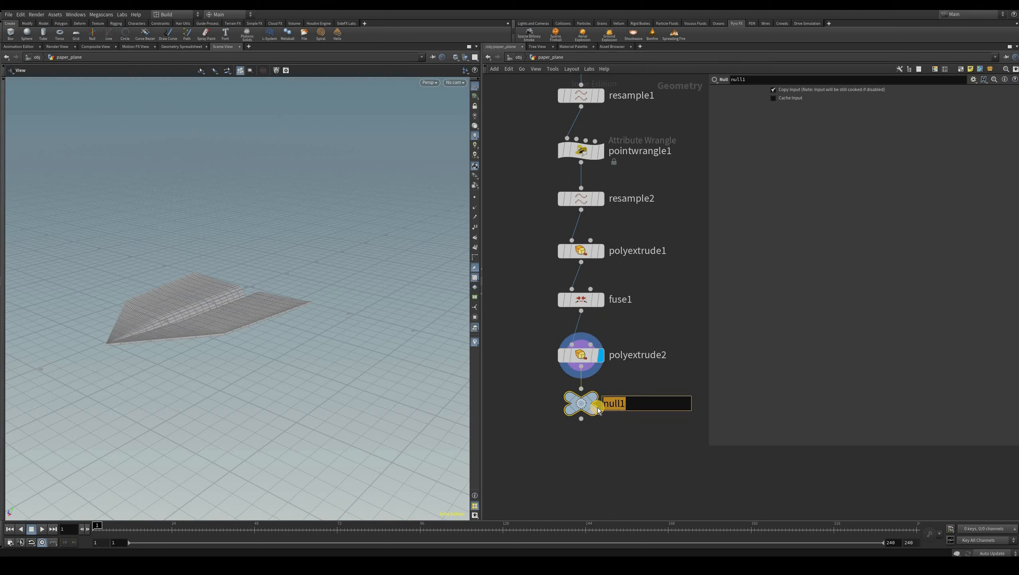
{"action": "type", "text": "OUT_GE"}
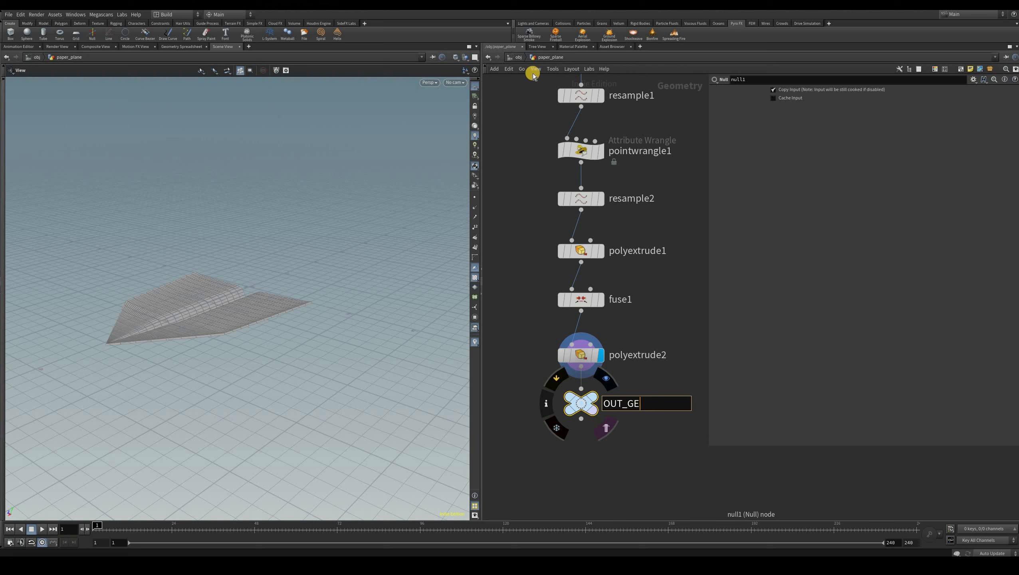
{"action": "type", "text": "O"}
{"action": "key", "text": "Return"}
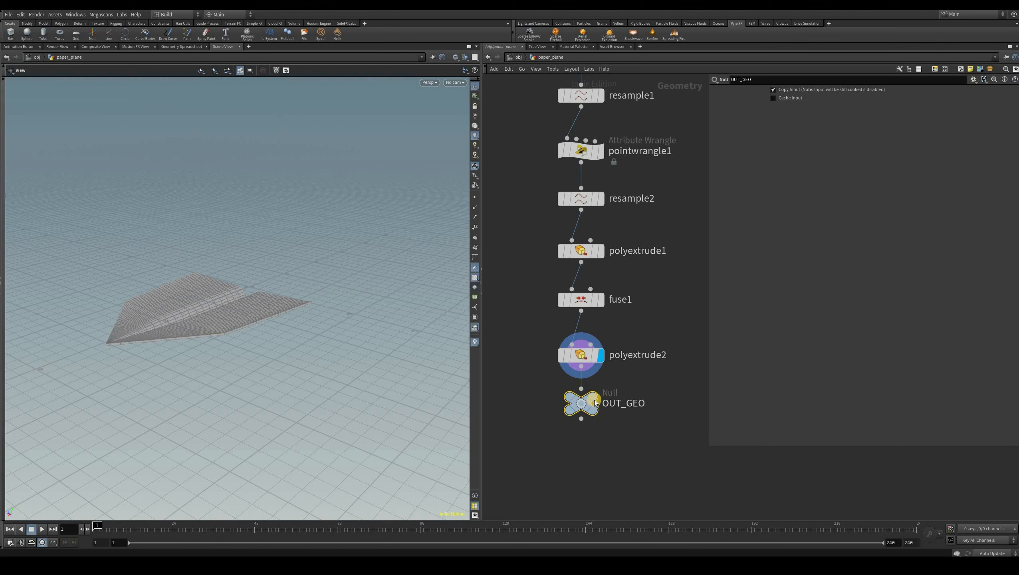
{"action": "mouse_move", "coordinate": [628, 404]}
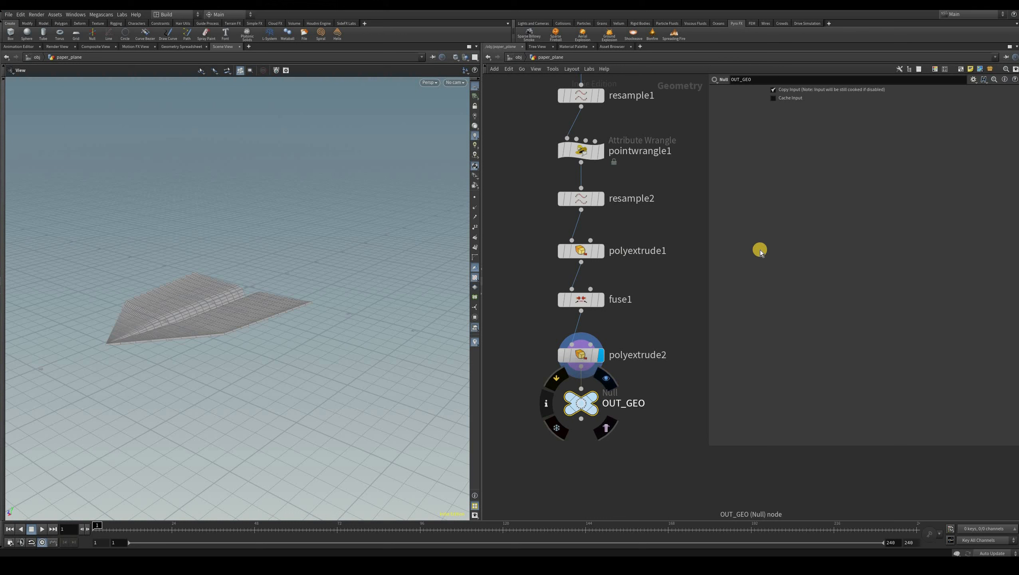
Step: Return to the object level and examine the finished paper plane from above, up close and from a distance
{"action": "left_click", "coordinate": [515, 62]}
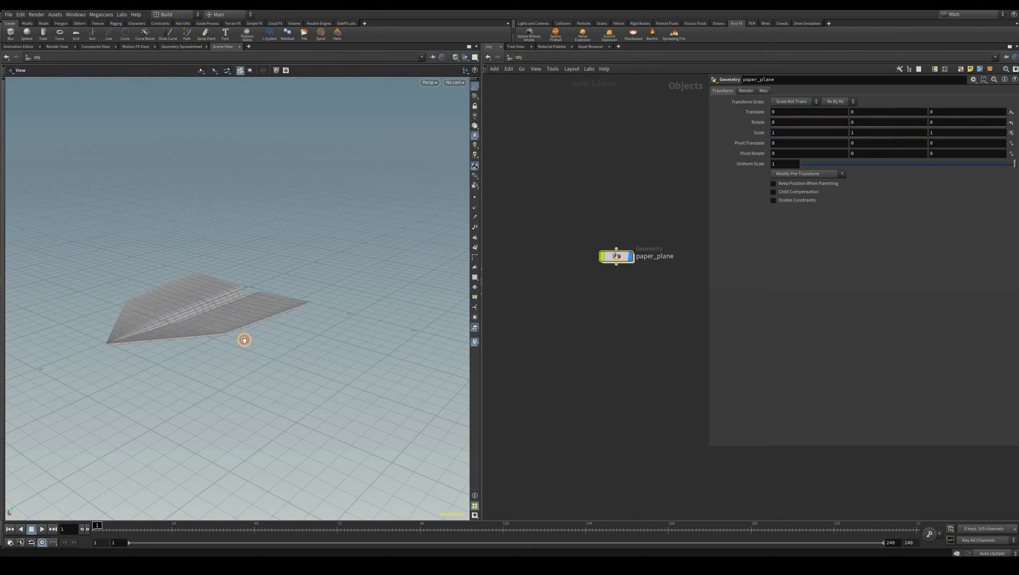
{"action": "left_click_drag", "start_coordinate": [201, 416], "coordinate": [346, 310]}
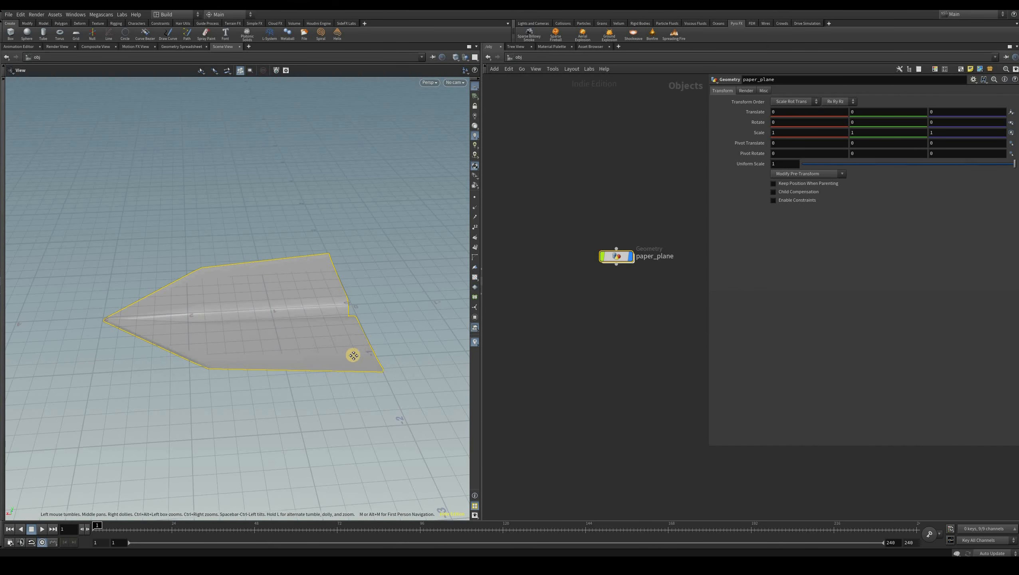
{"action": "left_click_drag", "start_coordinate": [269, 315], "coordinate": [360, 264]}
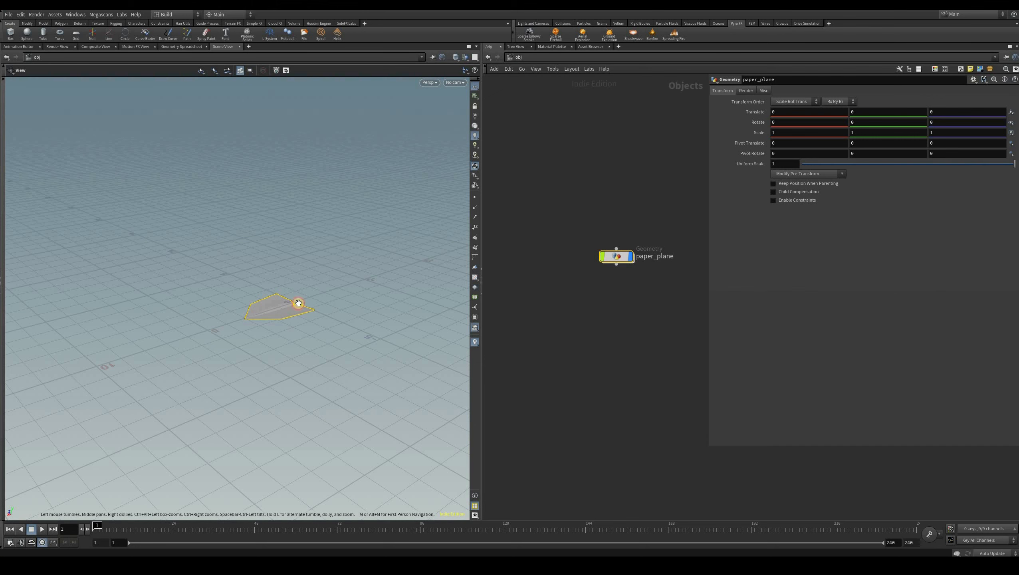
{"action": "left_click_drag", "start_coordinate": [278, 292], "coordinate": [278, 296]}
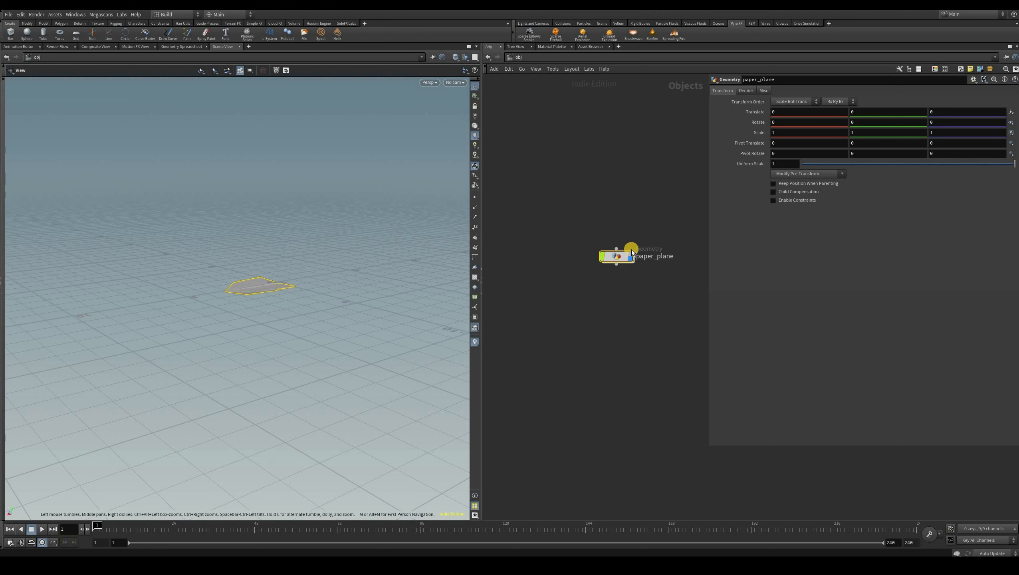
Step: Hide the paper_plane object and move its node up and aside in the object network
{"action": "scroll", "coordinate": [631, 275], "scroll_direction": "up", "scroll_amount": 2}
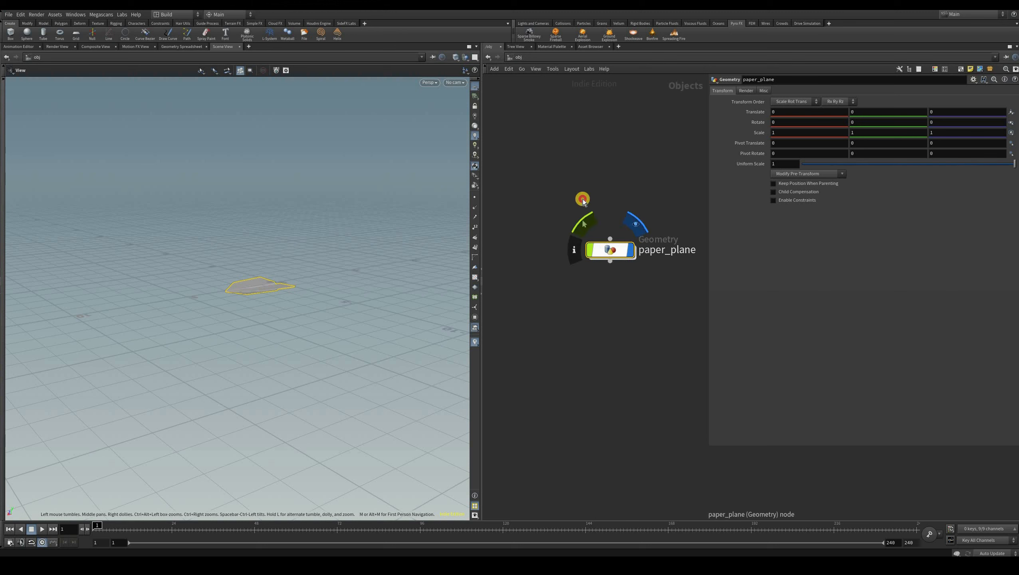
{"action": "key", "text": "r"}
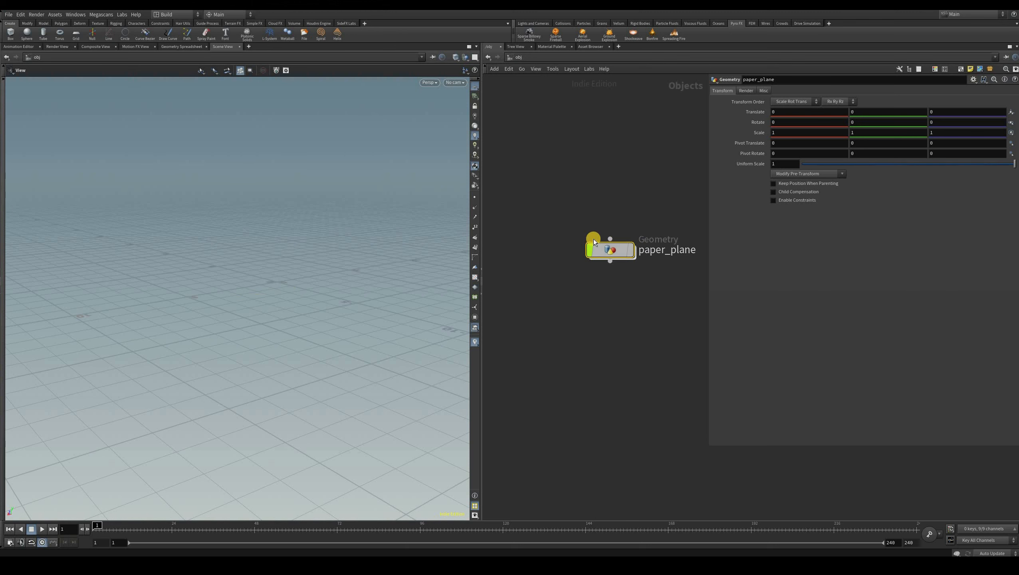
{"action": "left_click_drag", "start_coordinate": [599, 244], "coordinate": [516, 111]}
{"action": "middle_click_drag", "start_coordinate": [580, 212], "coordinate": [558, 203]}
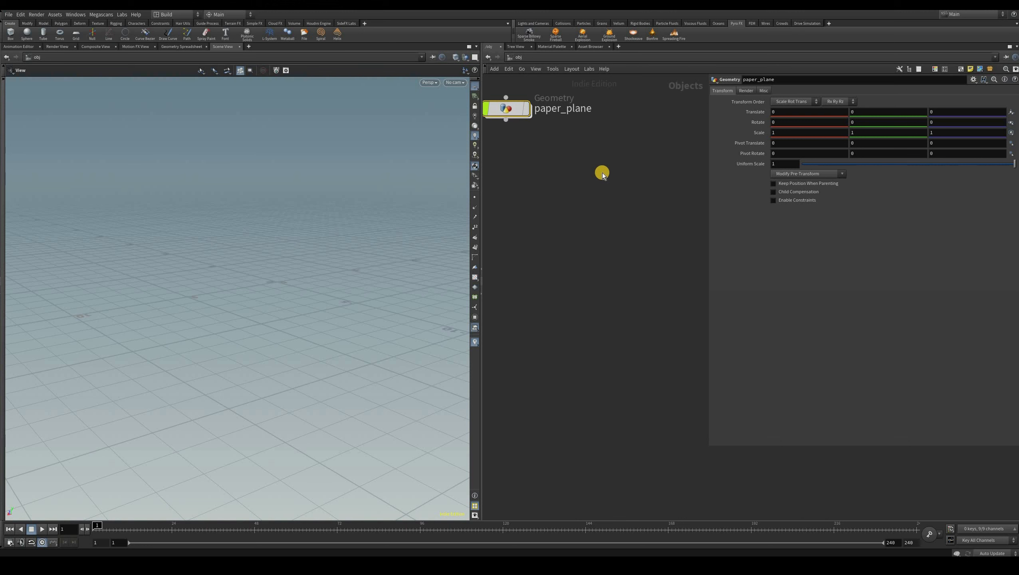
{"action": "scroll", "coordinate": [602, 173], "scroll_direction": "down", "scroll_amount": 3}
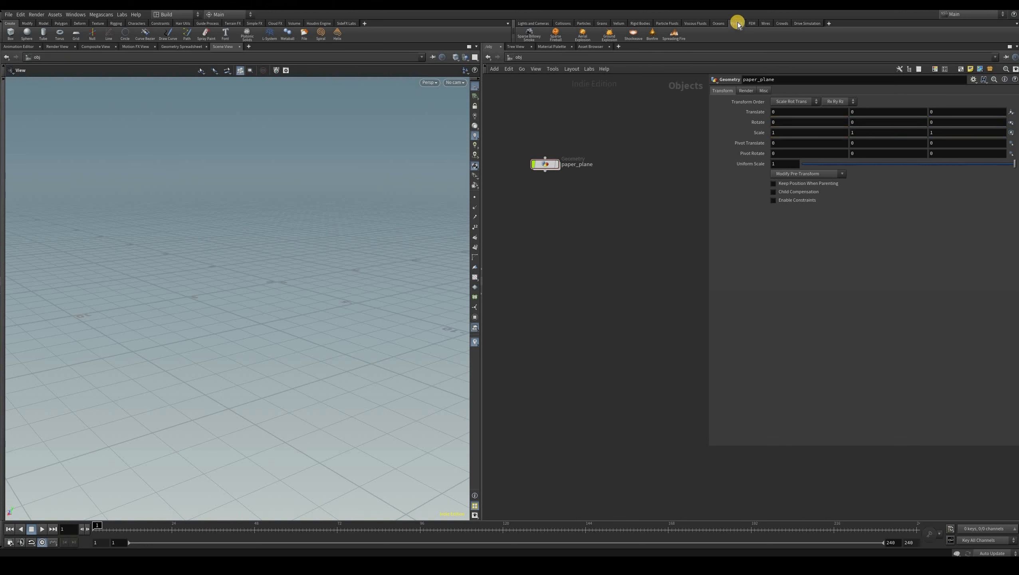
Step: Create a Billowy Smoke pyro setup in the scene, return to the object level and show all its nodes
{"action": "left_click", "coordinate": [528, 33]}
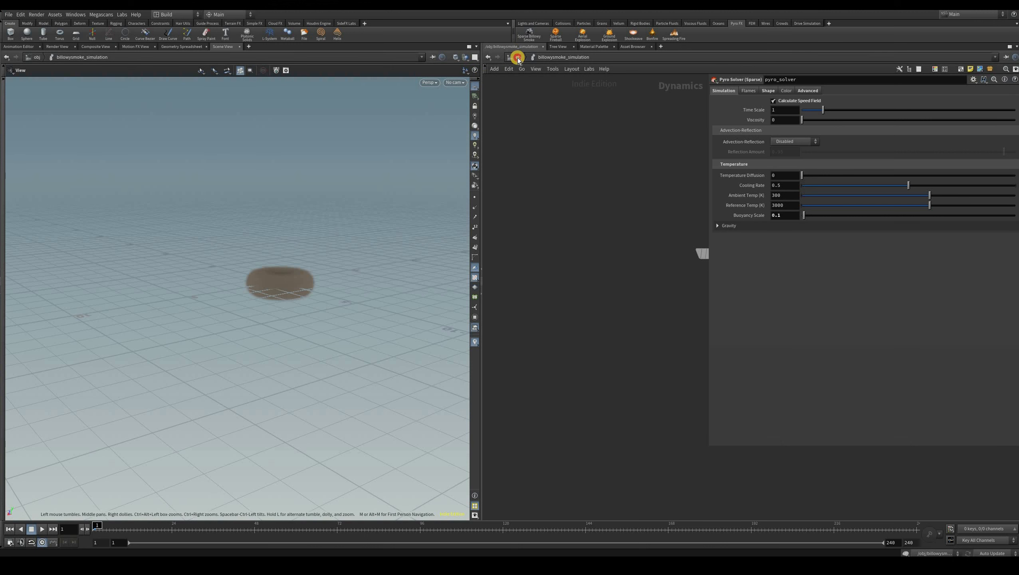
{"action": "key", "text": "u"}
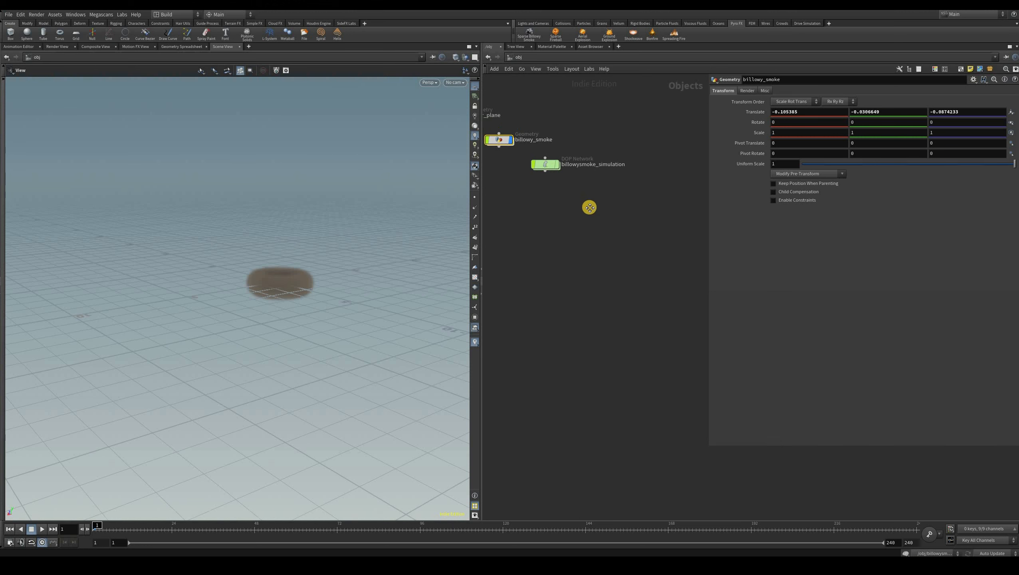
{"action": "left_click", "coordinate": [794, 111]}
{"action": "key", "text": "h"}
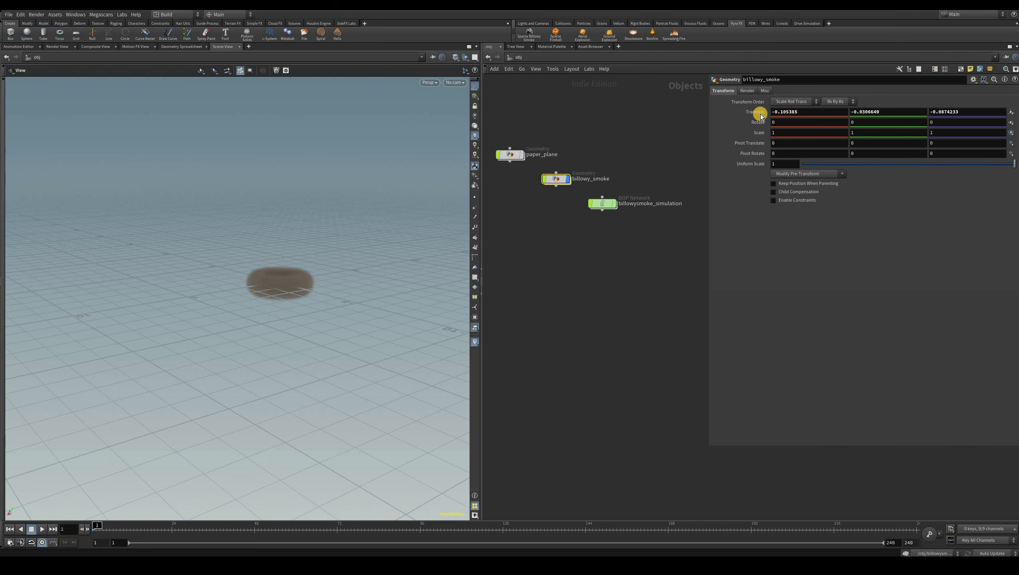
Step: Set the Translate values of the billowy_smoke object to 0, 0, 0
{"action": "left_click", "coordinate": [760, 114]}
{"action": "type", "text": "0"}
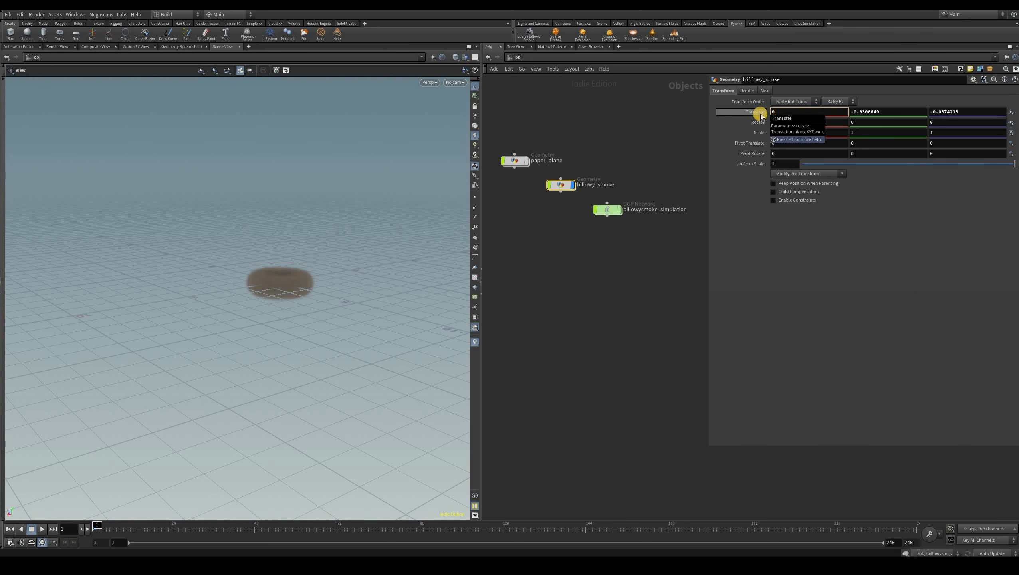
{"action": "key", "text": "Tab"}
{"action": "type", "text": "0"}
{"action": "key", "text": "Tab"}
{"action": "type", "text": "0"}
{"action": "key", "text": "Tab"}
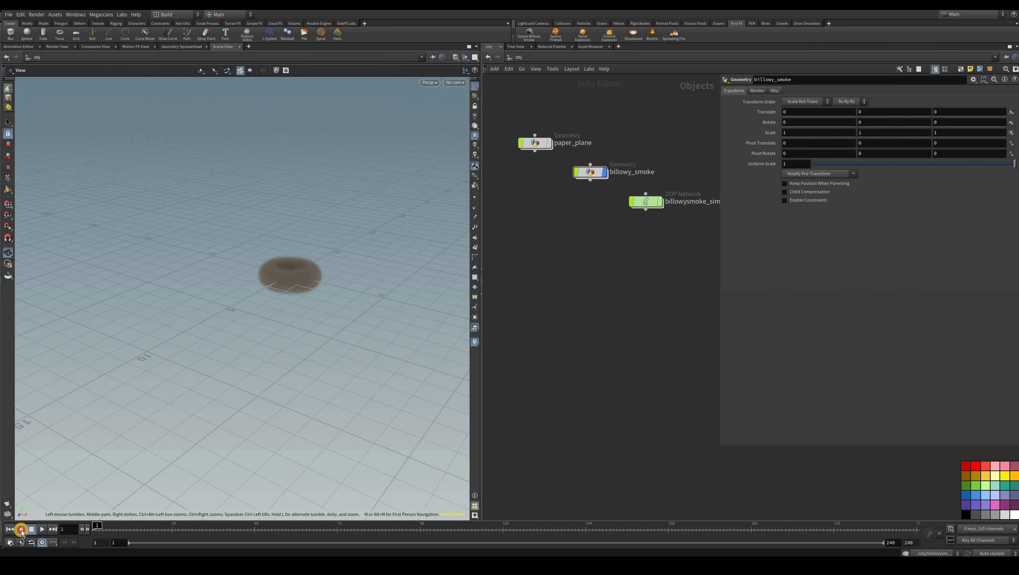
Step: Play the billowy smoke simulation to about frame 60, then stop it and view the smoke from another angle
{"action": "left_click", "coordinate": [42, 529]}
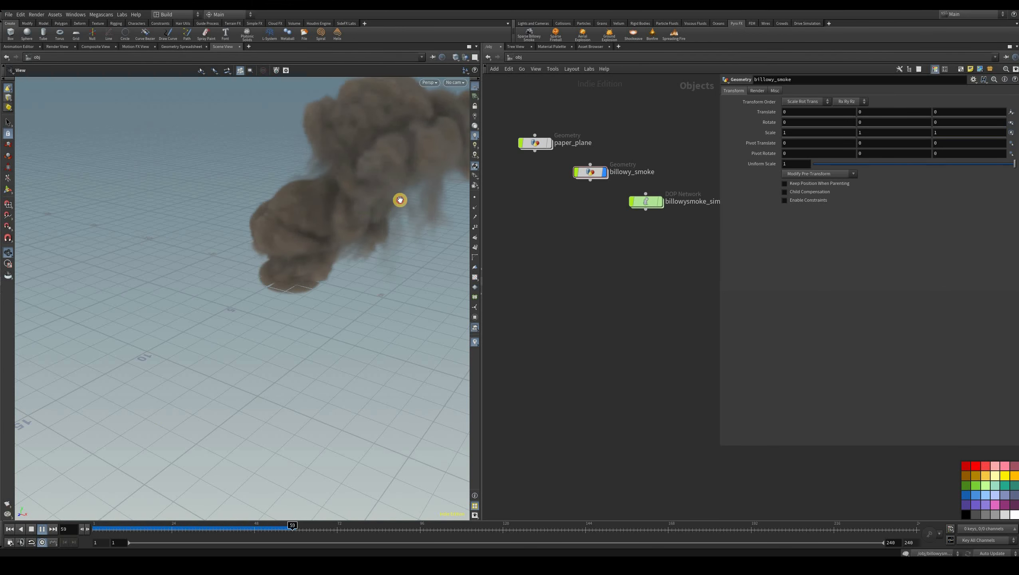
{"action": "key", "text": "Up"}
{"action": "left_click_drag", "start_coordinate": [302, 288], "coordinate": [9, 531]}
{"action": "mouse_move", "coordinate": [36, 551]}
{"action": "right_mouse_down"}
{"action": "mouse_move", "coordinate": [98, 537]}
{"action": "mouse_move", "coordinate": [38, 546]}
{"action": "right_mouse_up"}
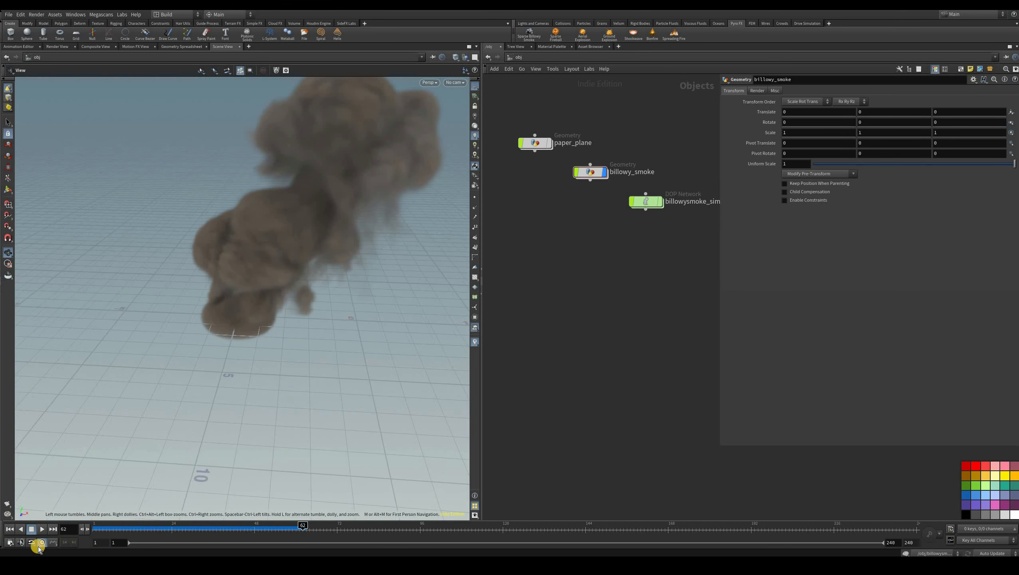
Step: Return to the first frame and set the scene's frame rate to 30 FPS in the global animation options
{"action": "key", "text": "ctrl+Up"}
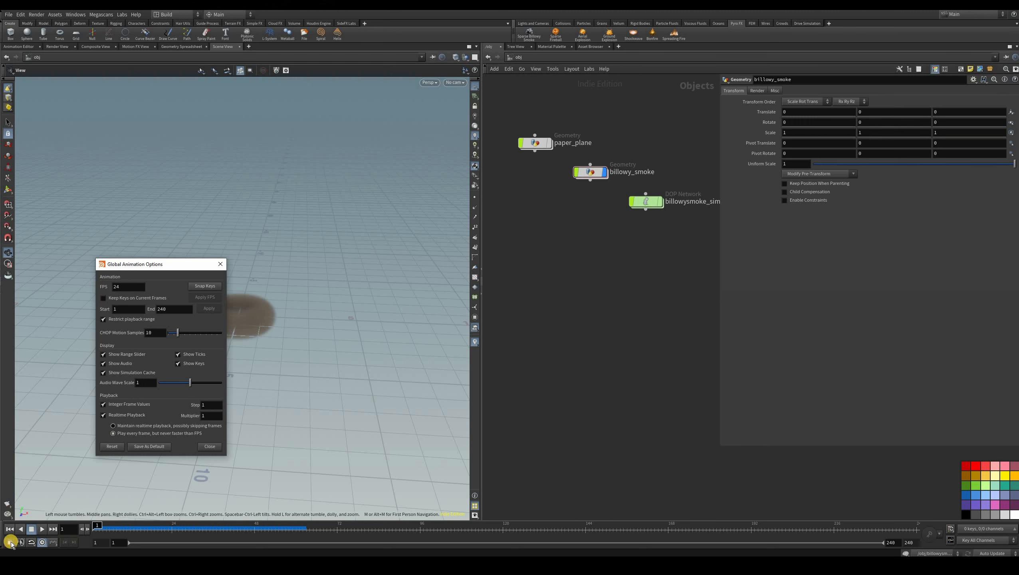
{"action": "left_click", "coordinate": [119, 287]}
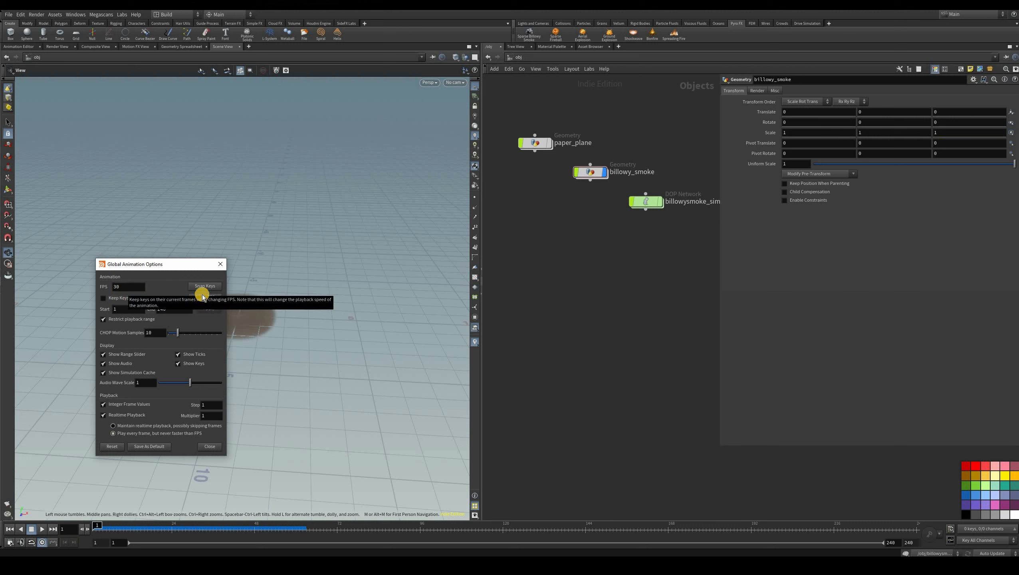
{"action": "left_click", "coordinate": [32, 531]}
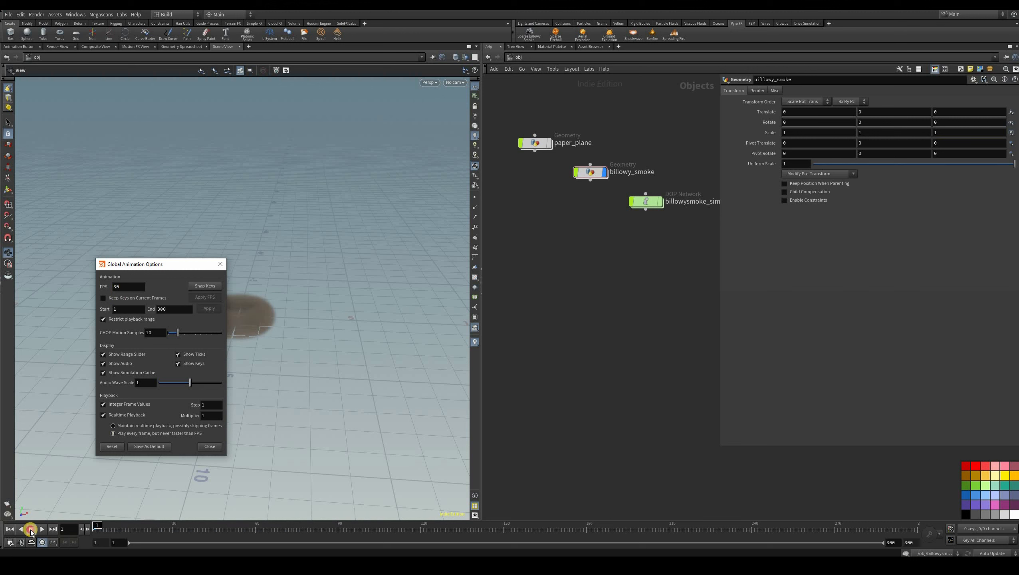
{"action": "left_click", "coordinate": [33, 530]}
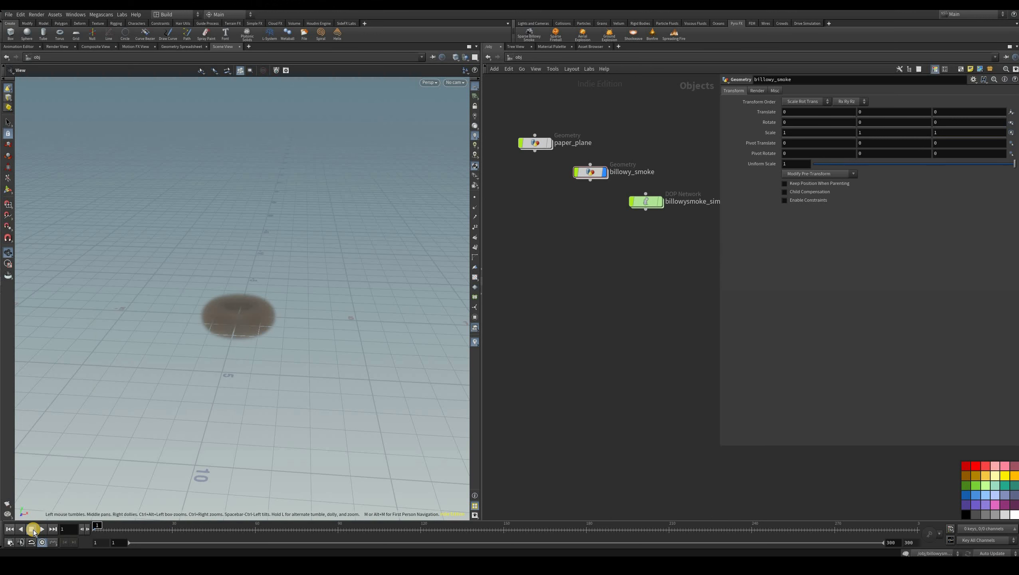
Step: Play the simulation again, scrub back to frame 46 and examine the smoke plume from a lower angle and up close
{"action": "left_click", "coordinate": [33, 529]}
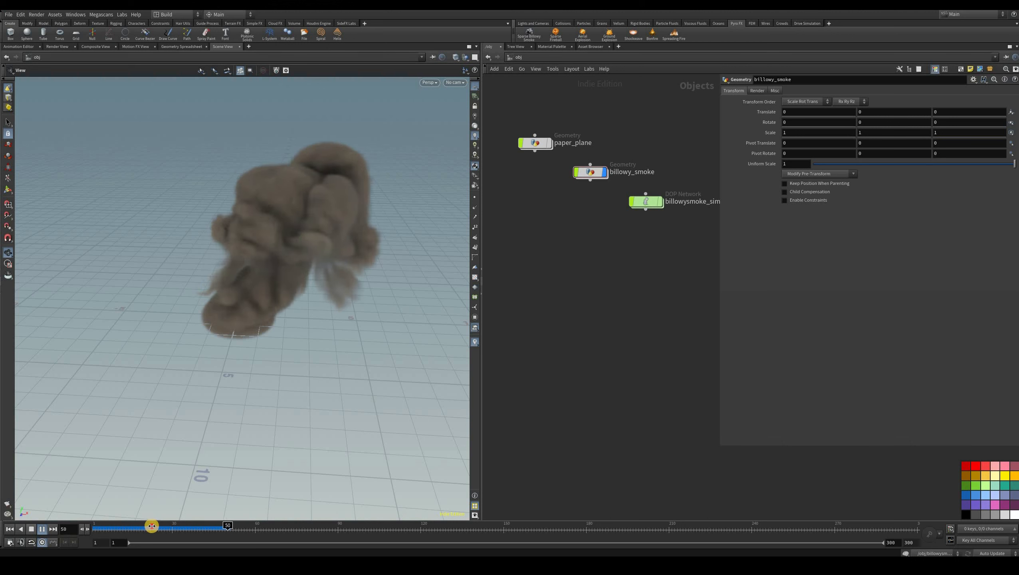
{"action": "left_click", "coordinate": [192, 526]}
{"action": "left_click", "coordinate": [194, 526]}
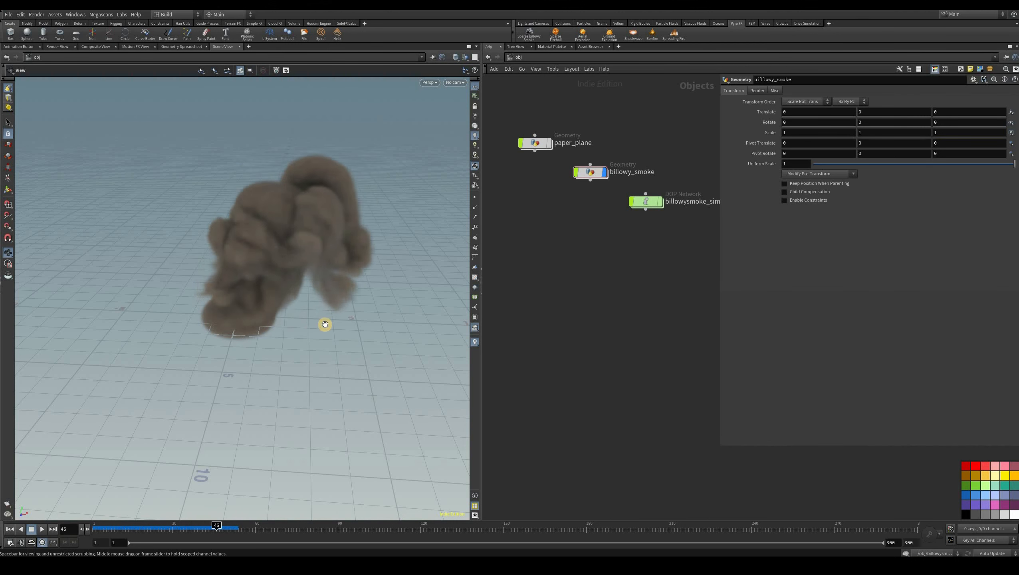
{"action": "left_click_drag", "start_coordinate": [248, 348], "coordinate": [324, 212]}
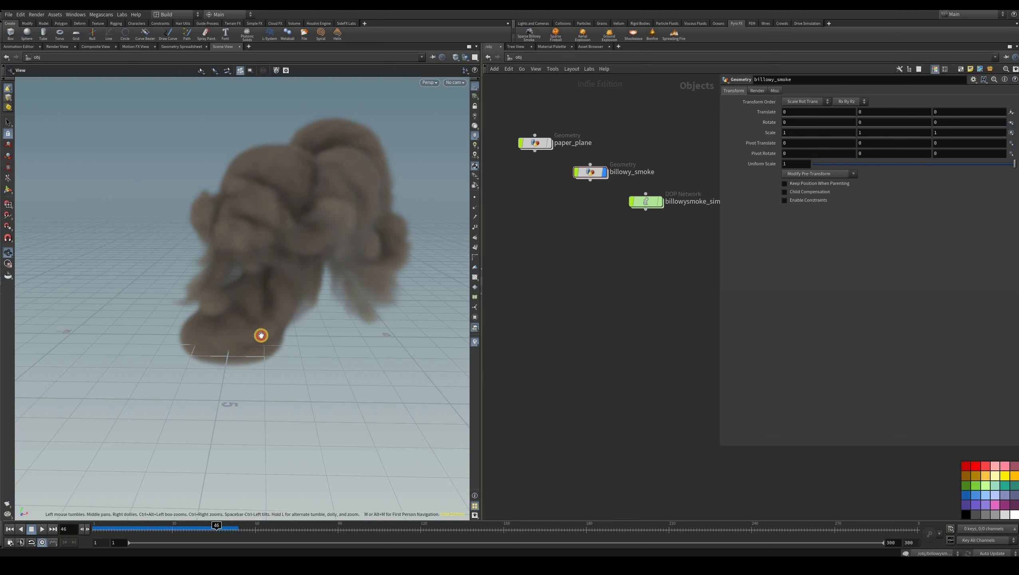
{"action": "left_click_drag", "start_coordinate": [246, 333], "coordinate": [247, 333]}
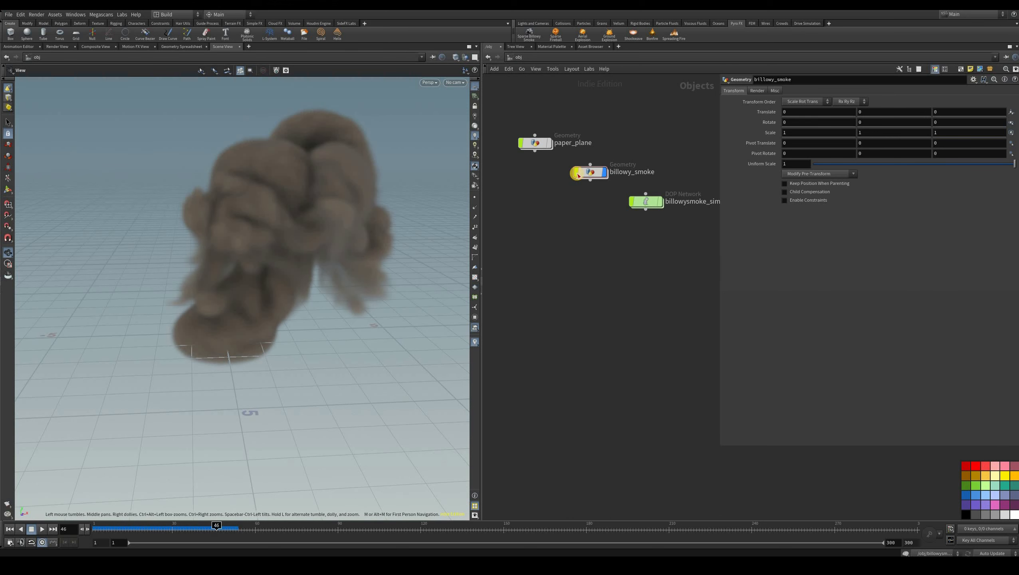
Step: Open the billowy_smoke object's network and move import_fields_from_dops, pyrolook_billowy_smoke and RENDER_Billowy_Smoke beside the source chain
{"action": "middle_click_drag", "start_coordinate": [571, 163], "coordinate": [551, 158]}
{"action": "mouse_move", "coordinate": [552, 149]}
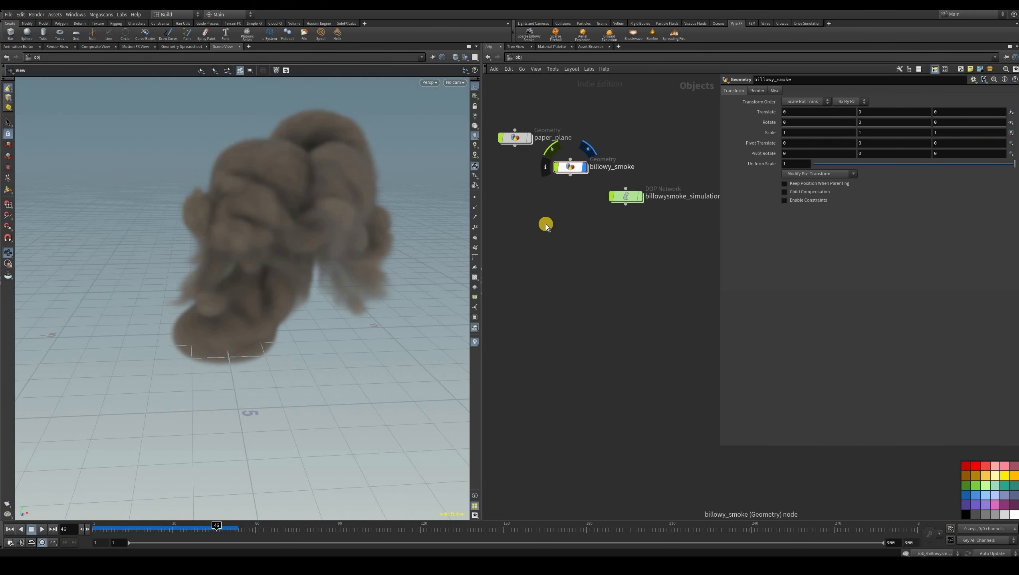
{"action": "key", "text": "i"}
{"action": "middle_click_drag", "start_coordinate": [660, 266], "coordinate": [498, 235]}
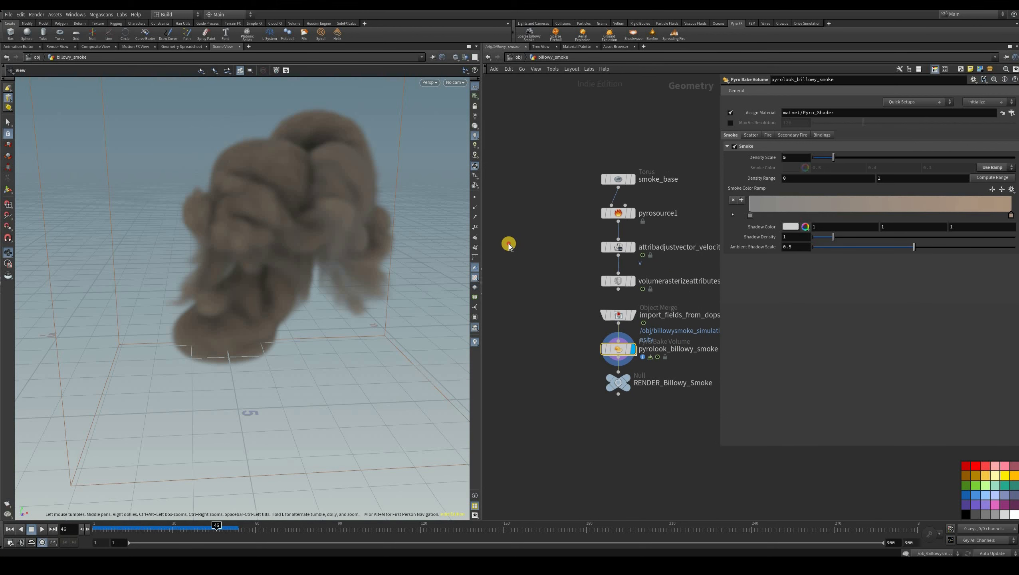
{"action": "middle_click_drag", "start_coordinate": [653, 404], "coordinate": [596, 369]}
{"action": "middle_click_drag", "start_coordinate": [644, 250], "coordinate": [622, 232]}
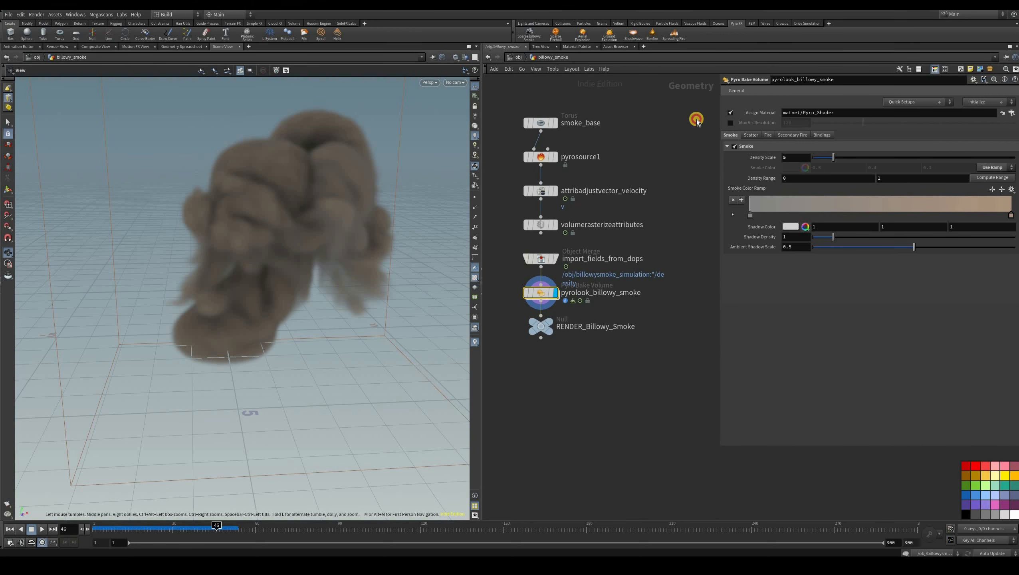
{"action": "left_click_drag", "start_coordinate": [508, 242], "coordinate": [596, 362]}
{"action": "left_click_drag", "start_coordinate": [542, 257], "coordinate": [692, 122]}
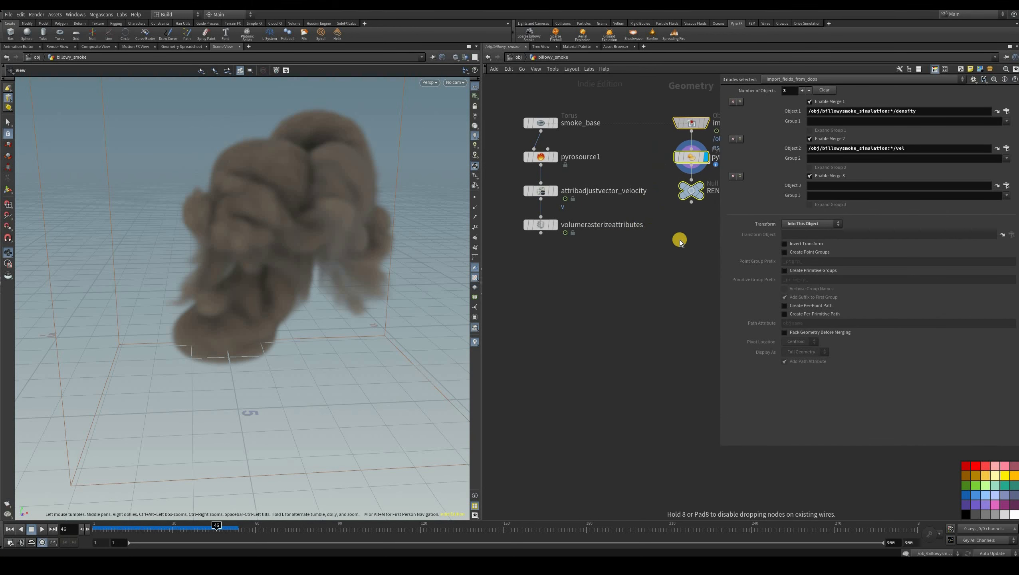
{"action": "middle_click_drag", "start_coordinate": [719, 236], "coordinate": [650, 264]}
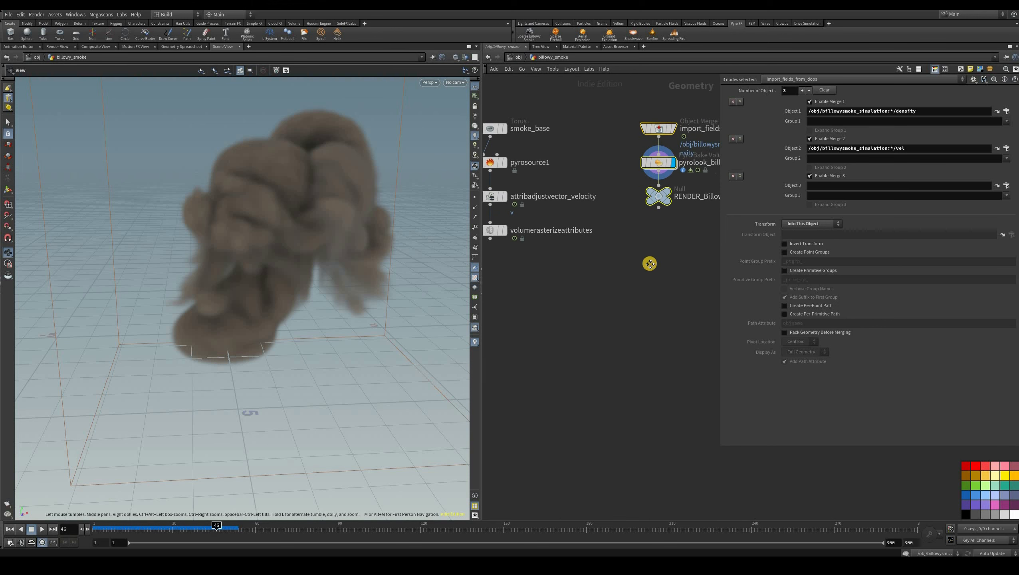
Step: Enclose the four nodes from smoke_base to volumerasterizeattributes in a network box titled SOURCE
{"action": "middle_click_drag", "start_coordinate": [658, 343], "coordinate": [706, 348]}
{"action": "left_click_drag", "start_coordinate": [504, 105], "coordinate": [646, 330]}
{"action": "middle_click_drag", "start_coordinate": [604, 343], "coordinate": [673, 369]}
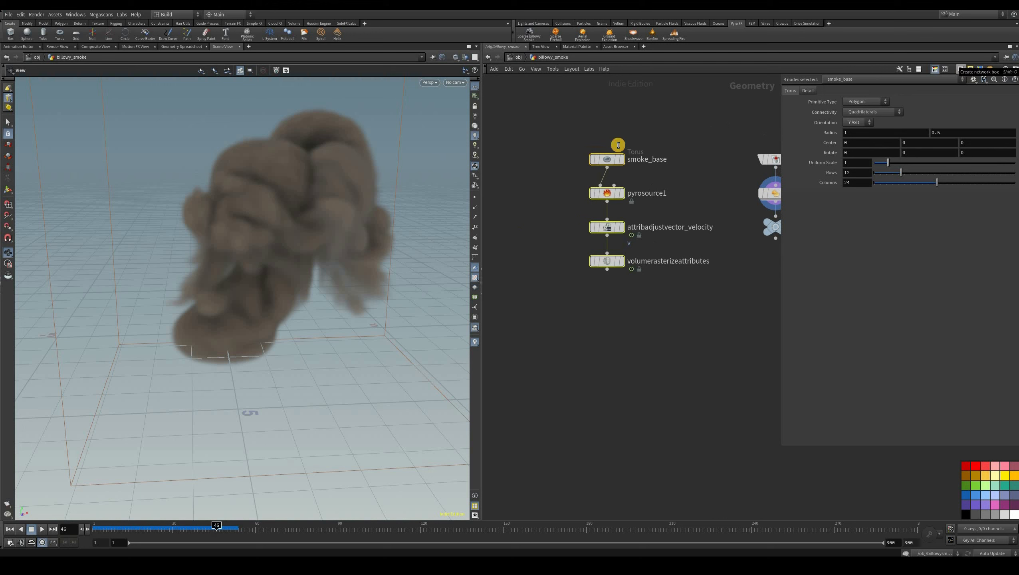
{"action": "key", "text": "shift+o"}
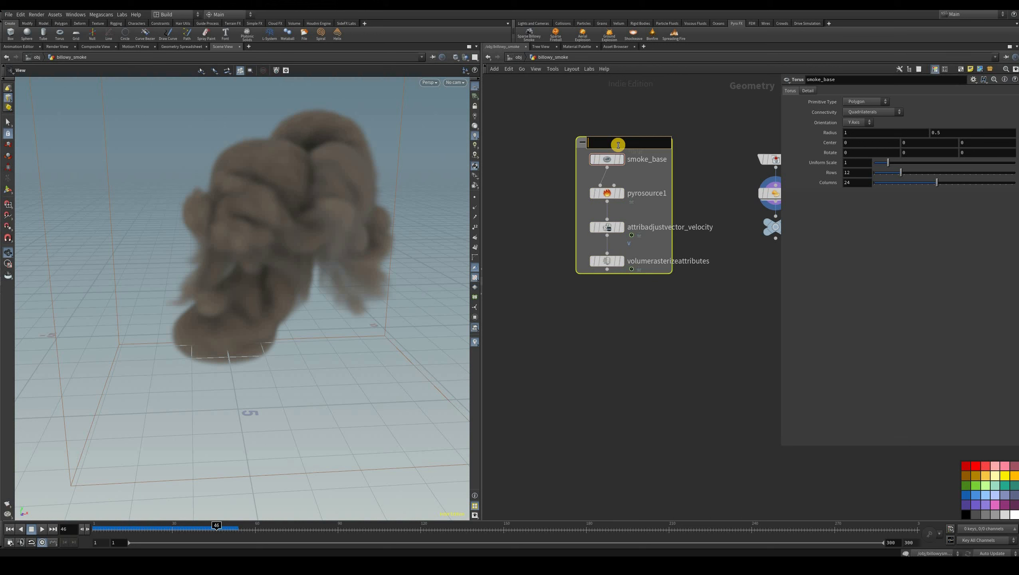
{"action": "type", "text": "SOURCE"}
{"action": "key", "text": "Return"}
{"action": "left_click", "coordinate": [716, 393]}
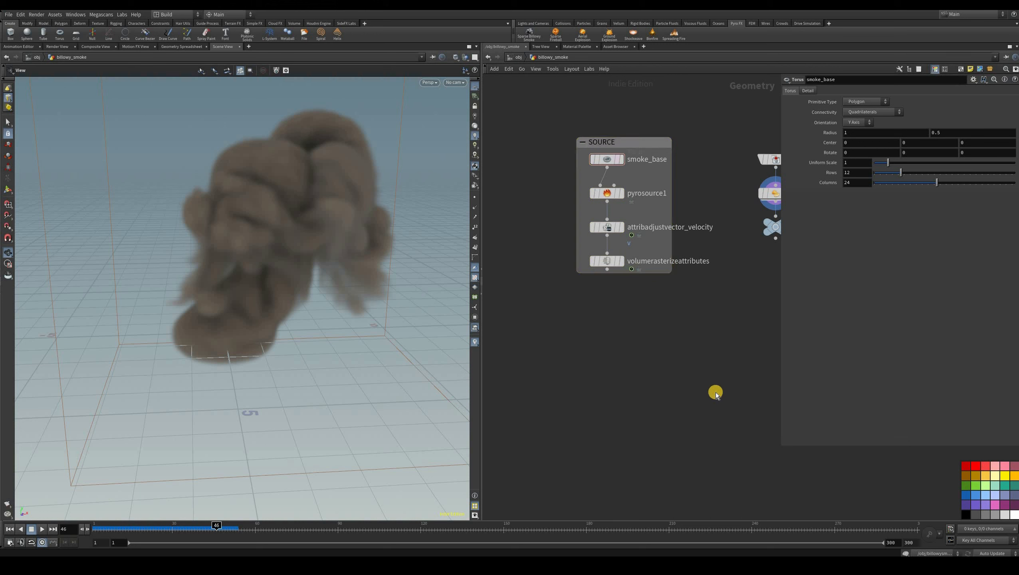
Step: Colour the SOURCE network box purple
{"action": "key", "text": "c"}
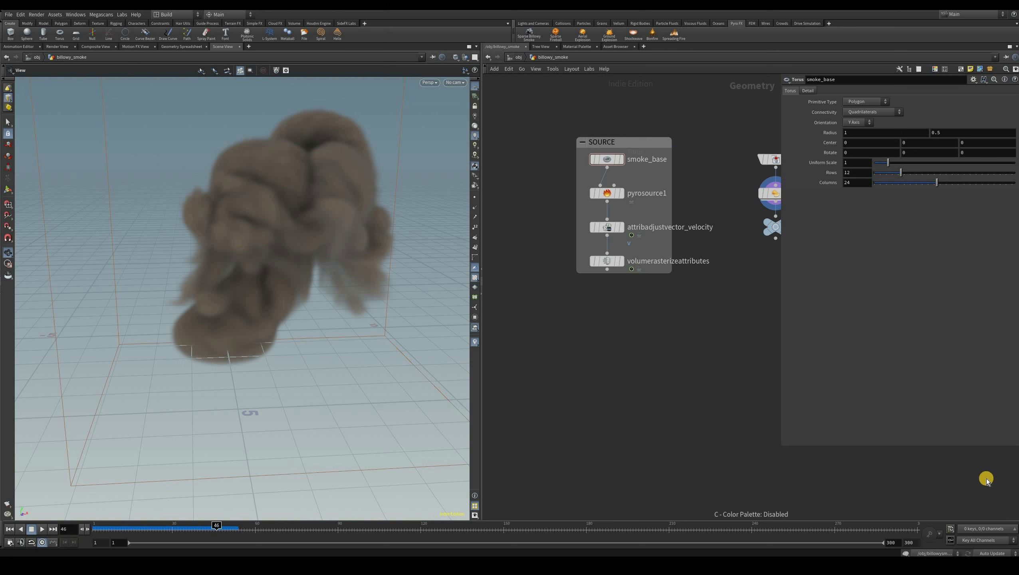
{"action": "key", "text": "c"}
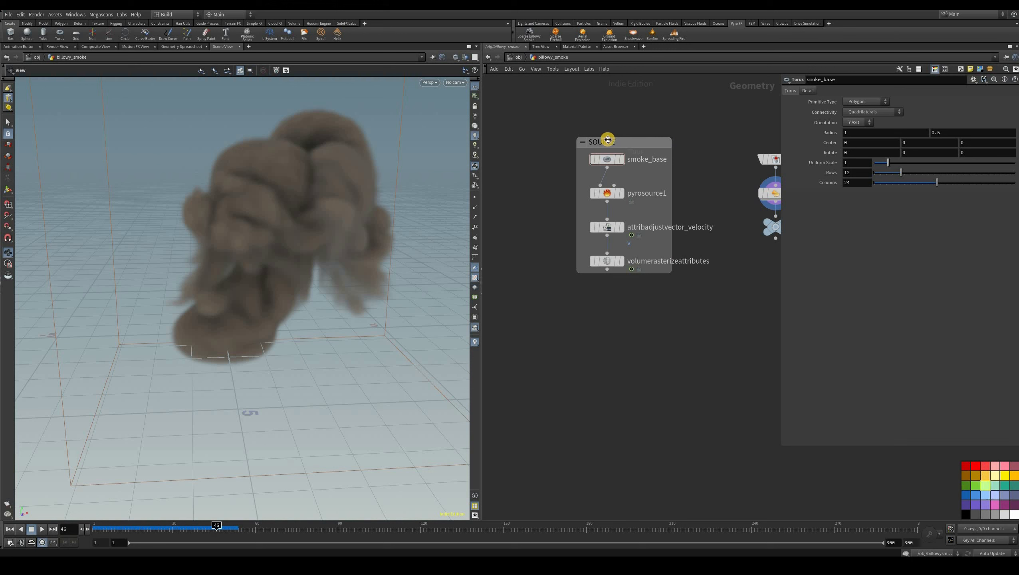
{"action": "left_click", "coordinate": [628, 147]}
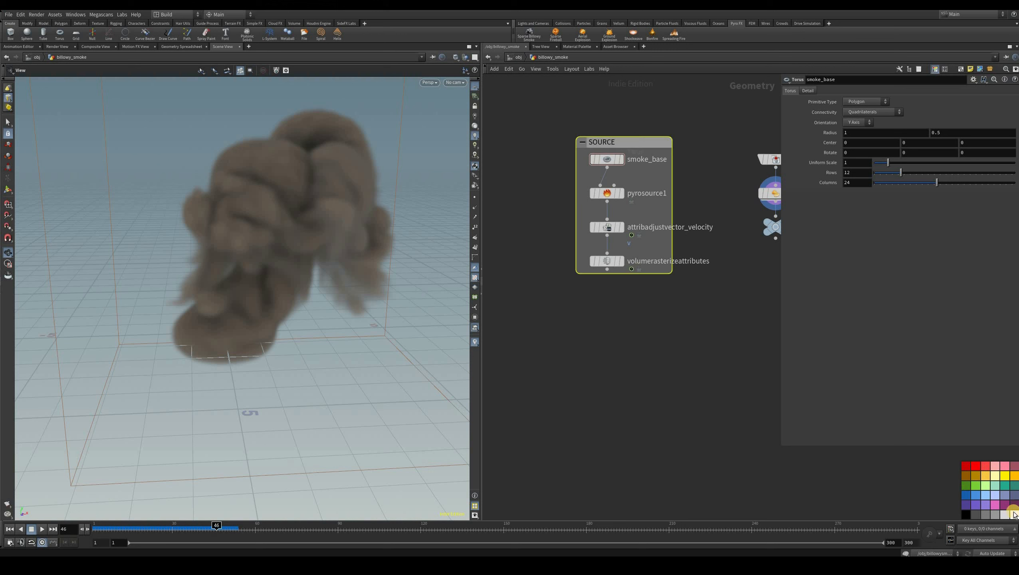
{"action": "left_click", "coordinate": [987, 506]}
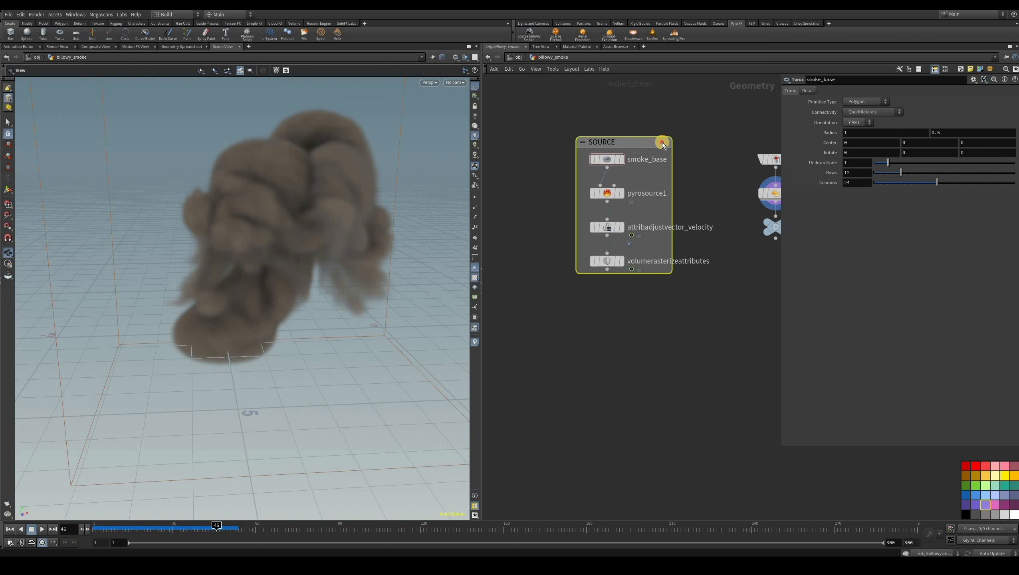
{"action": "left_click_drag", "start_coordinate": [662, 143], "coordinate": [662, 142]}
Step: Enclose the import, pyro look and render nodes in a network box titled RENDER and colour it pink
{"action": "middle_click_drag", "start_coordinate": [638, 344], "coordinate": [572, 363]}
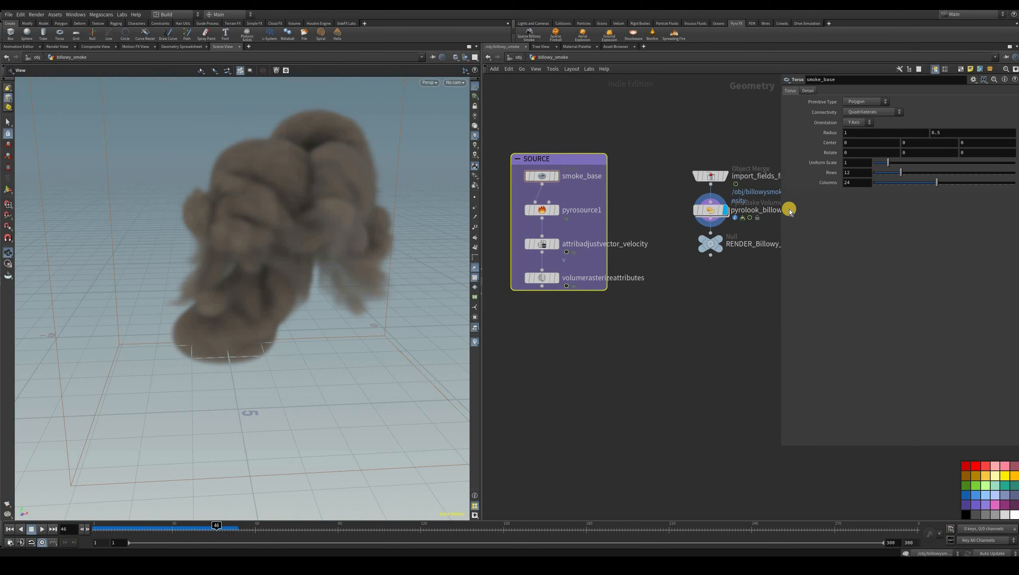
{"action": "left_click_drag", "start_coordinate": [661, 137], "coordinate": [778, 314]}
{"action": "middle_click_drag", "start_coordinate": [528, 186], "coordinate": [500, 204]}
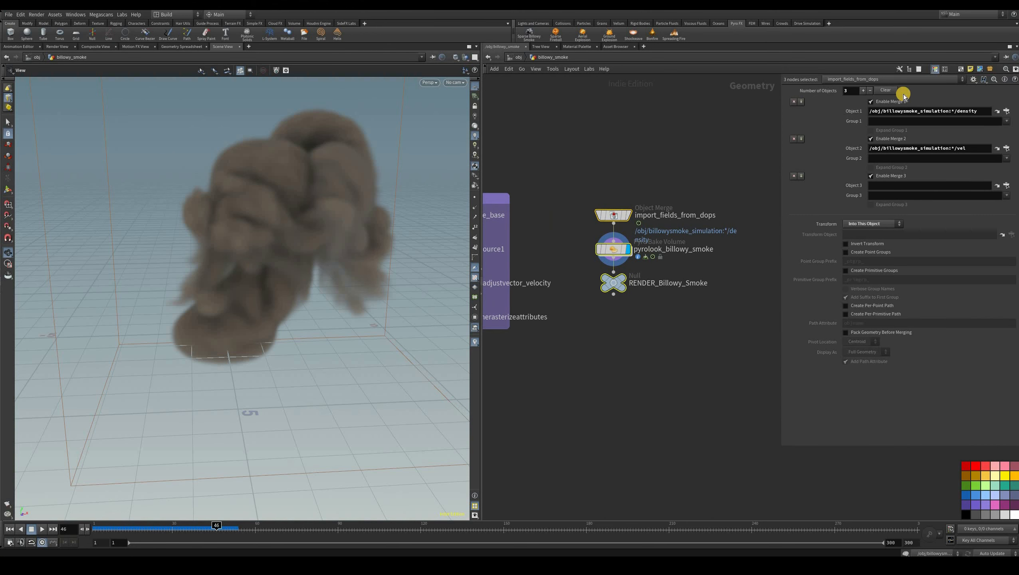
{"action": "left_click", "coordinate": [961, 70]}
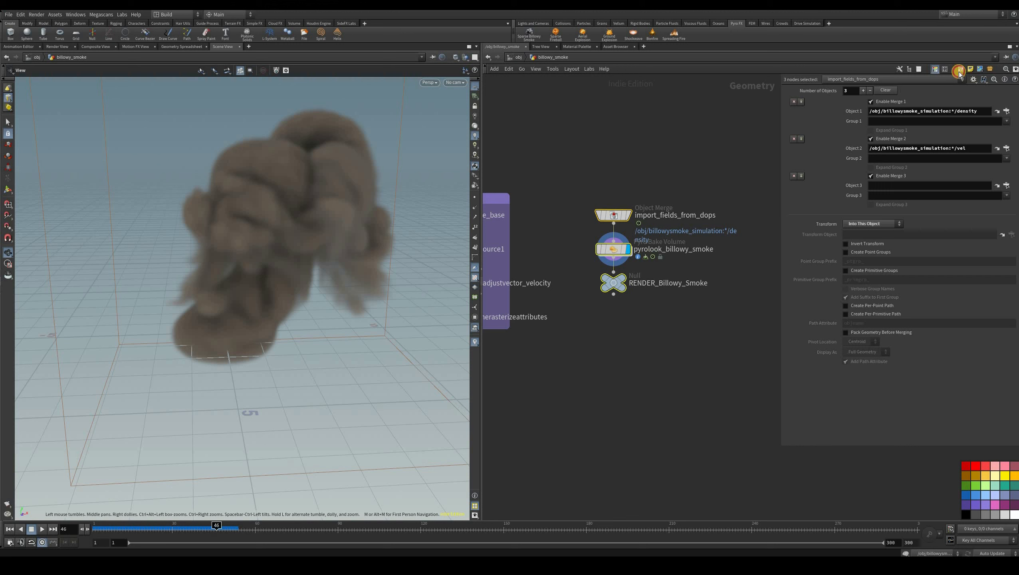
{"action": "left_click", "coordinate": [652, 197]}
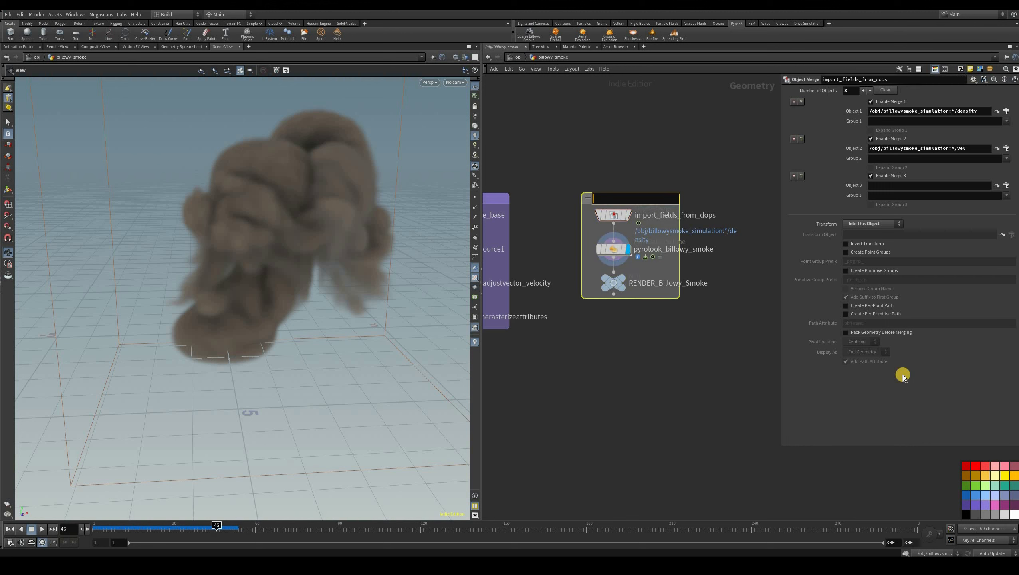
{"action": "type", "text": "RENDER"}
{"action": "key", "text": "Return"}
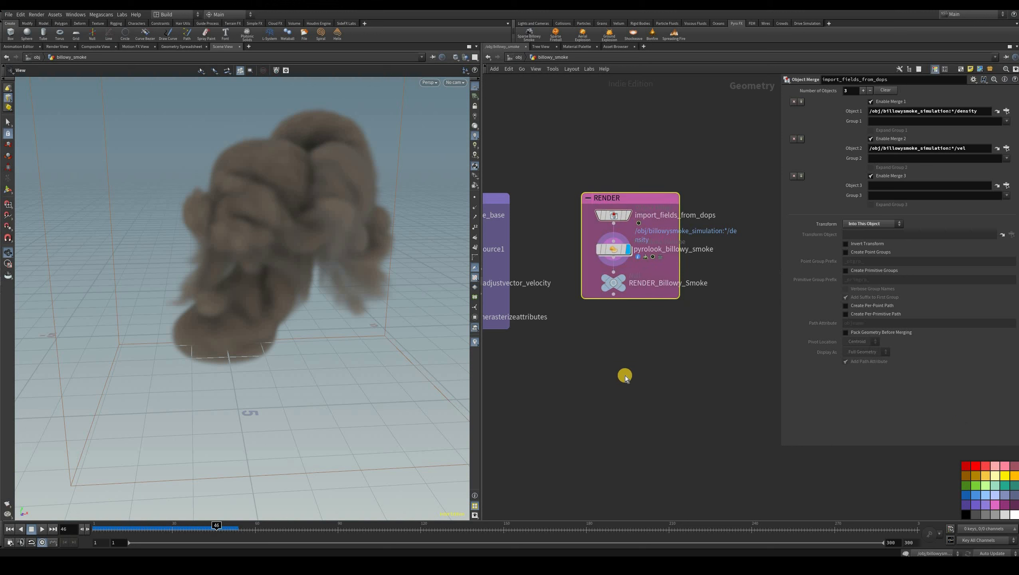
Step: Enlarge the SOURCE network box so that its nodes and their full name labels fit inside with a margin
{"action": "middle_click_drag", "start_coordinate": [591, 360], "coordinate": [693, 359]}
{"action": "middle_click_drag", "start_coordinate": [737, 180], "coordinate": [694, 172]}
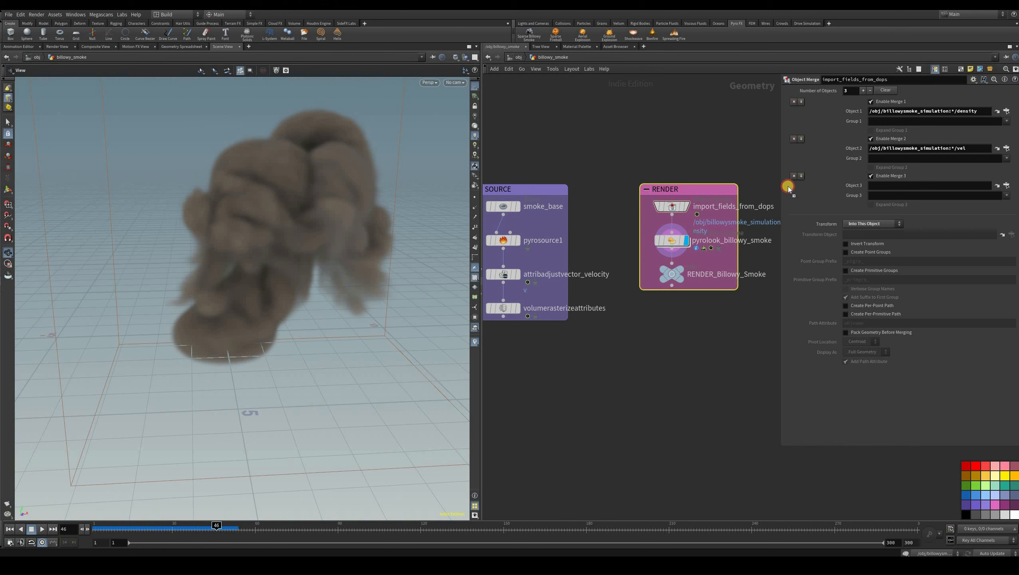
{"action": "middle_click_drag", "start_coordinate": [788, 187], "coordinate": [856, 182]}
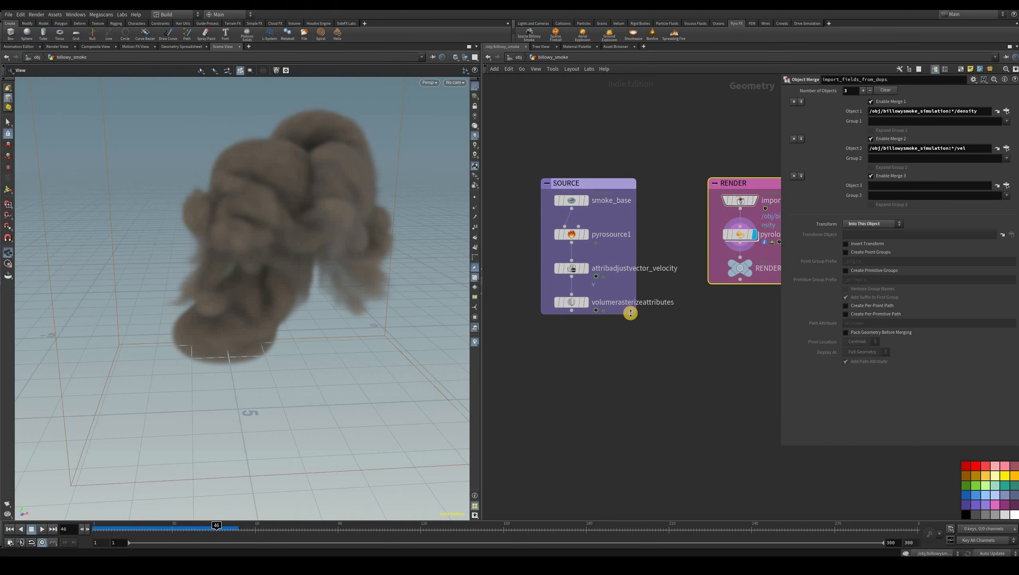
{"action": "left_click_drag", "start_coordinate": [634, 314], "coordinate": [701, 354]}
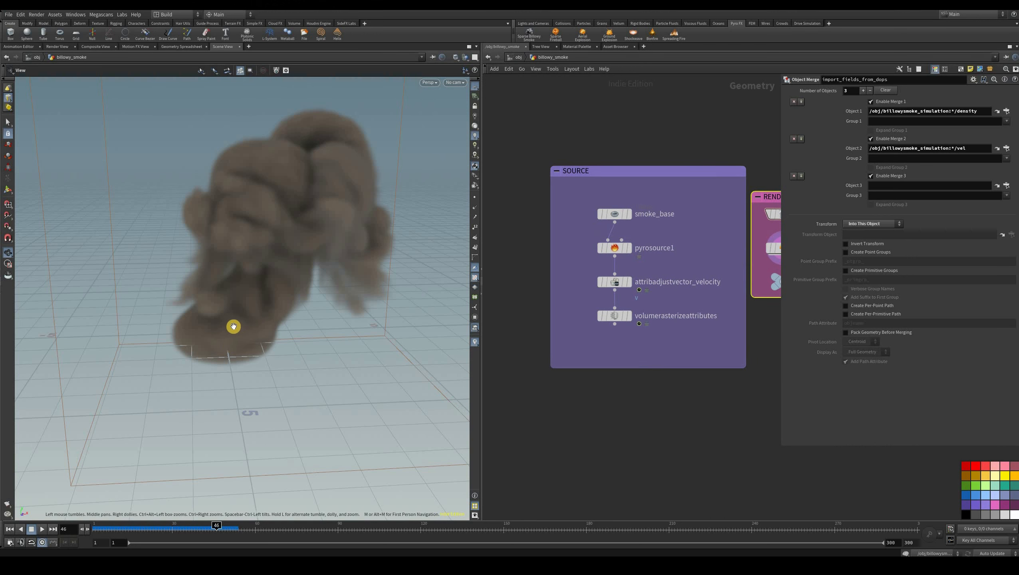
Step: At the first frame, add a Box node beside smoke_base and connect it to pyrosource1 in place of the torus, then inspect both sources' parameters
{"action": "key", "text": "ctrl+Up"}
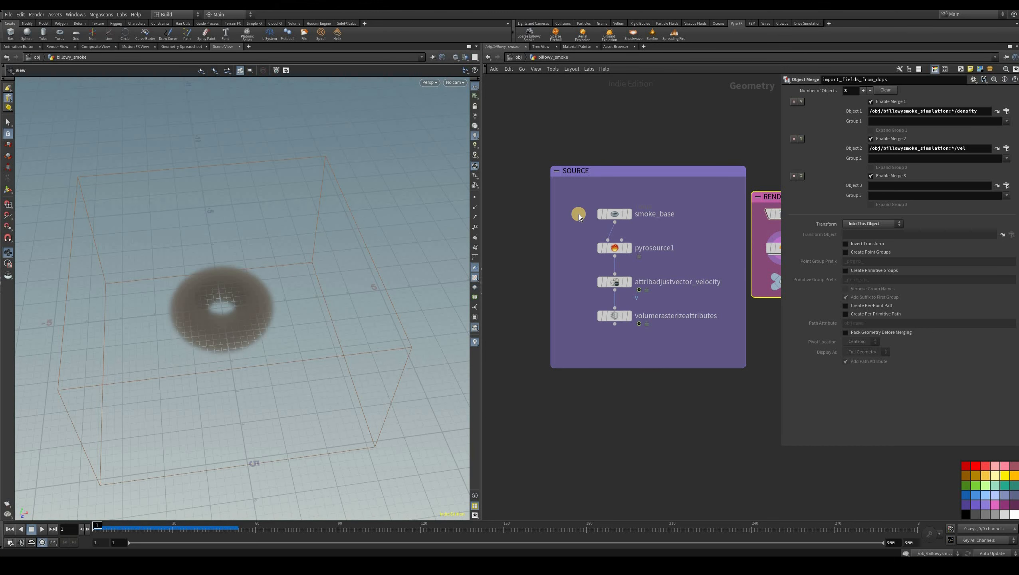
{"action": "key", "text": "Tab"}
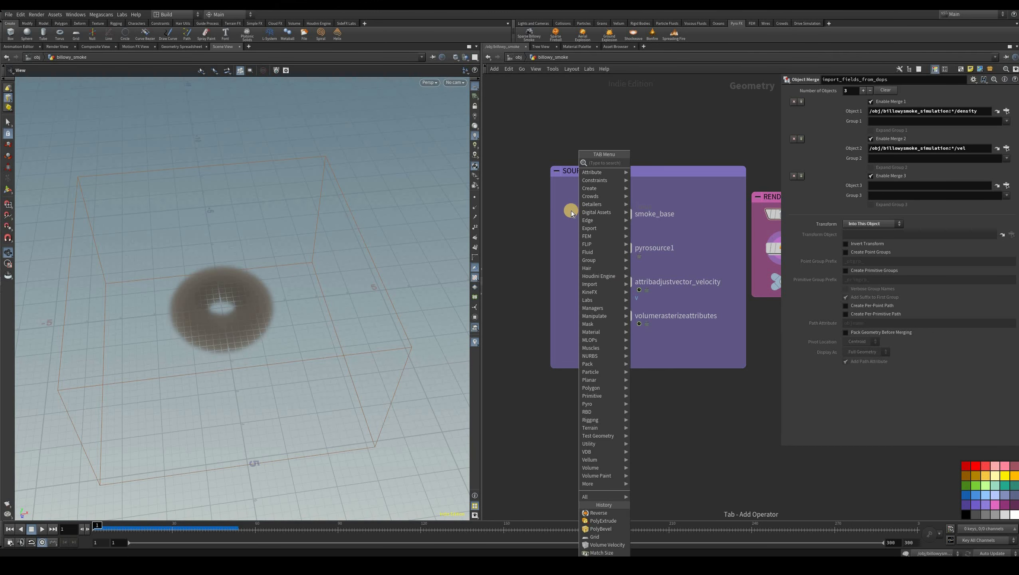
{"action": "type", "text": "box"}
{"action": "key", "text": "Return"}
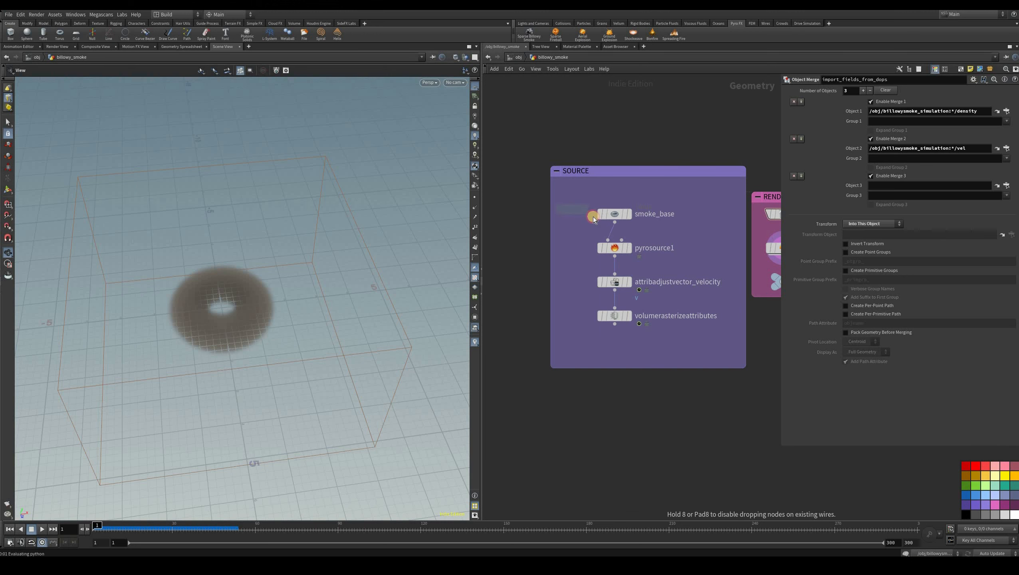
{"action": "left_click", "coordinate": [571, 209]}
{"action": "left_click_drag", "start_coordinate": [571, 217], "coordinate": [619, 218]}
{"action": "left_click", "coordinate": [629, 208]}
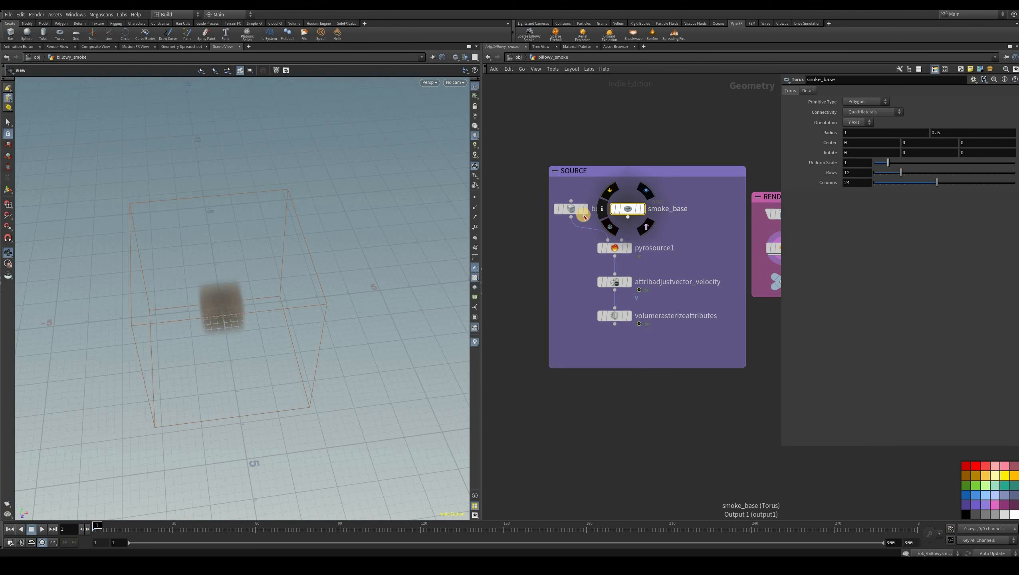
{"action": "left_click", "coordinate": [570, 208]}
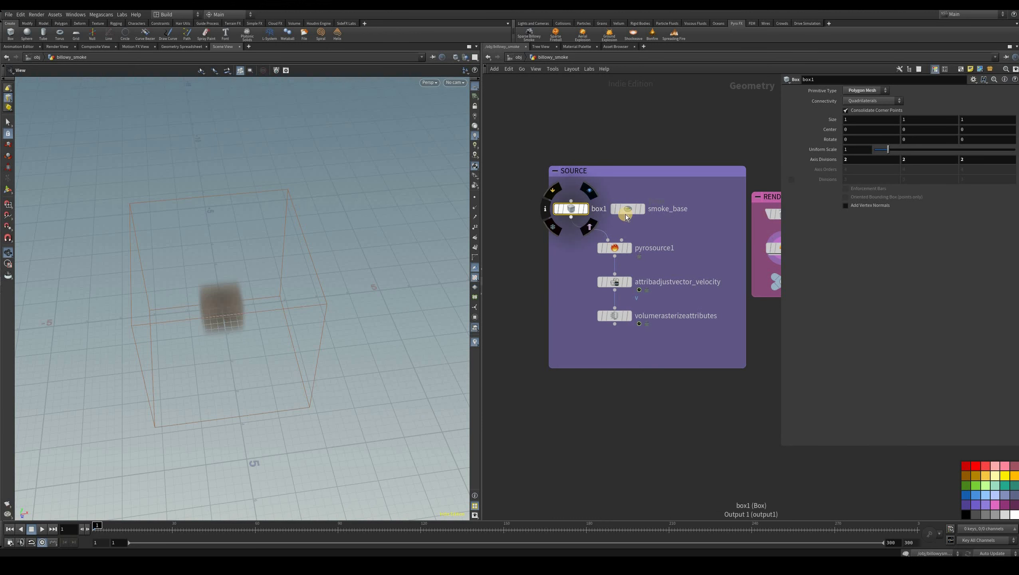
Step: Delete the Box node and put smoke_base back above pyrosource1 as its input
{"action": "key", "text": "Delete"}
{"action": "mouse_move", "coordinate": [614, 210]}
{"action": "left_mouse_down"}
{"action": "mouse_move", "coordinate": [644, 330]}
{"action": "mouse_move", "coordinate": [607, 240]}
{"action": "mouse_move", "coordinate": [611, 213]}
{"action": "left_mouse_up"}
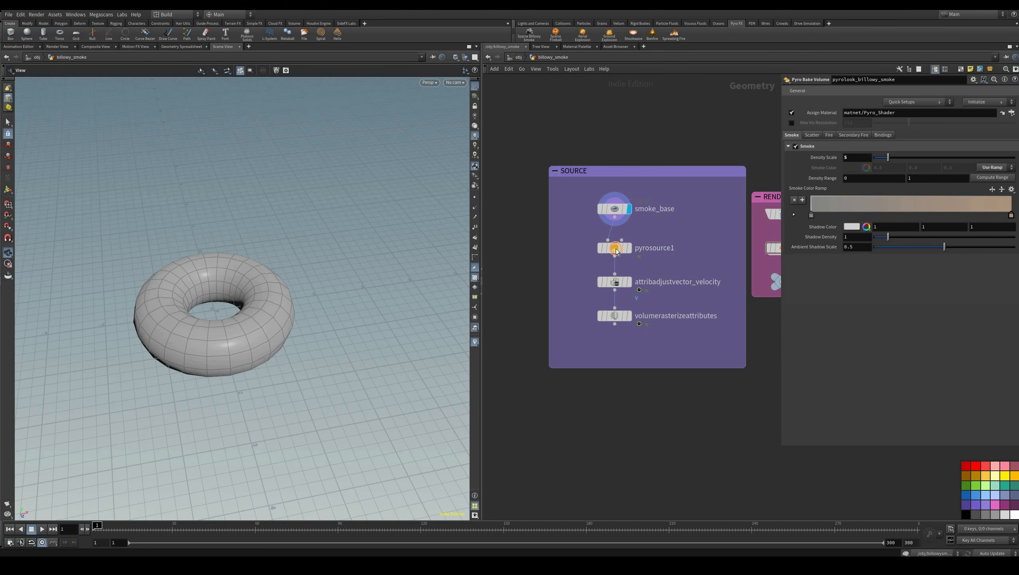
Step: Display pyrosource1 in the viewport and examine its scattered points up close
{"action": "left_click", "coordinate": [629, 248]}
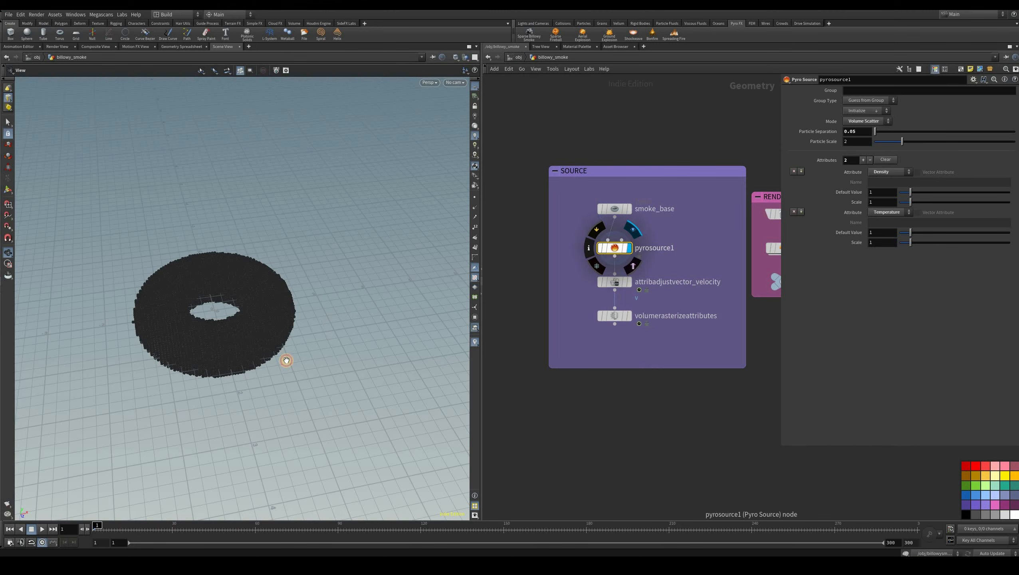
{"action": "scroll", "coordinate": [289, 337], "scroll_direction": "up", "scroll_amount": 6}
{"action": "left_click_drag", "start_coordinate": [289, 336], "coordinate": [696, 241]}
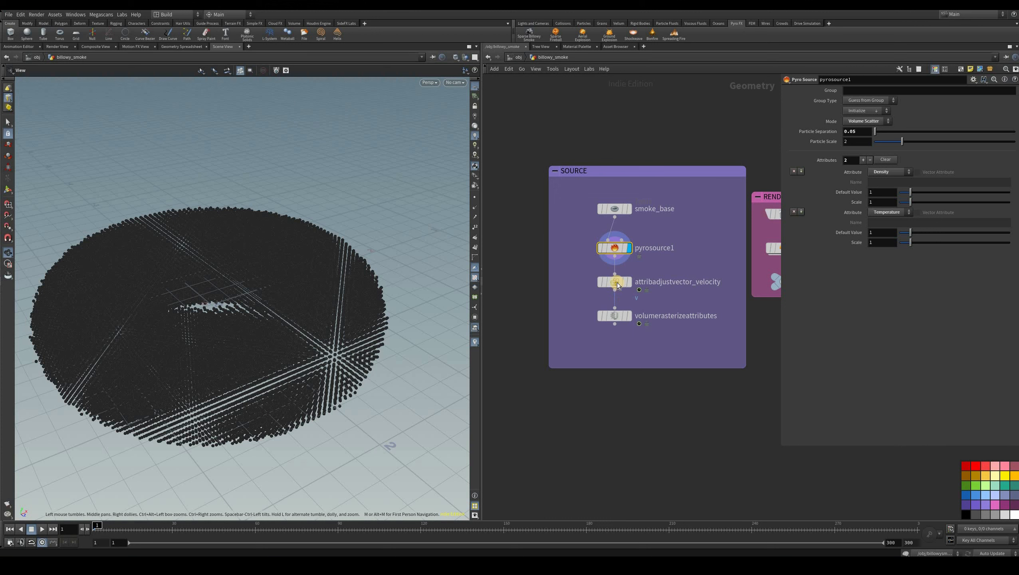
Step: Inspect the attribadjustvector_velocity settings and compare its v attribute values in the geometry spreadsheet while the timeline plays, ending at the first frame
{"action": "left_click", "coordinate": [673, 283]}
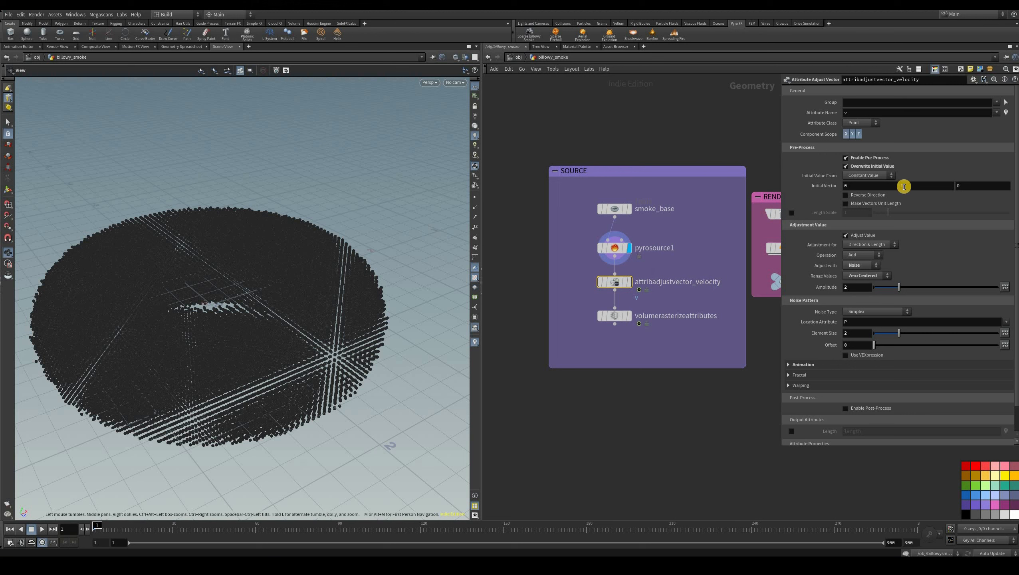
{"action": "left_click", "coordinate": [844, 112]}
{"action": "type", "text": "v"}
{"action": "left_click", "coordinate": [619, 252]}
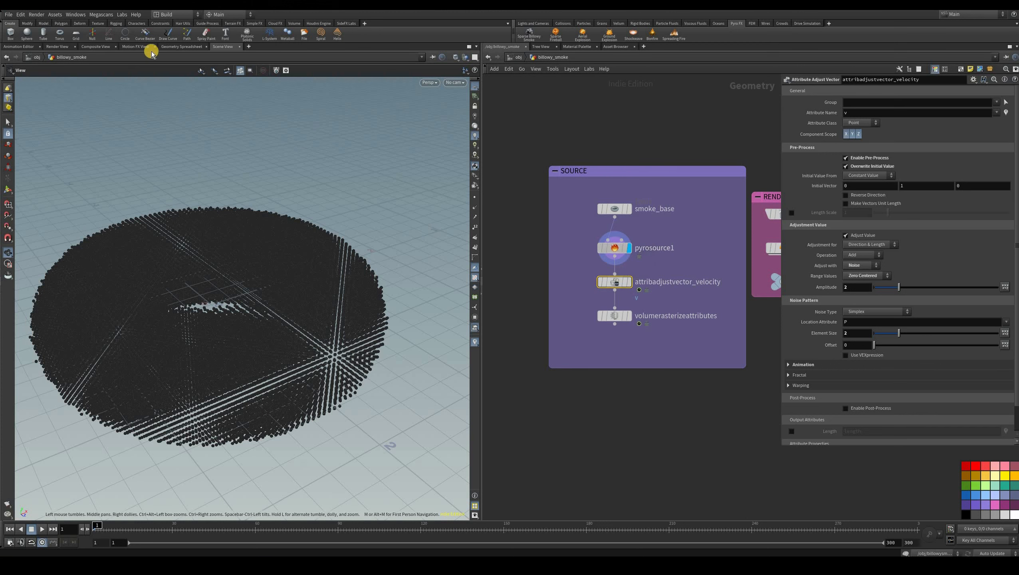
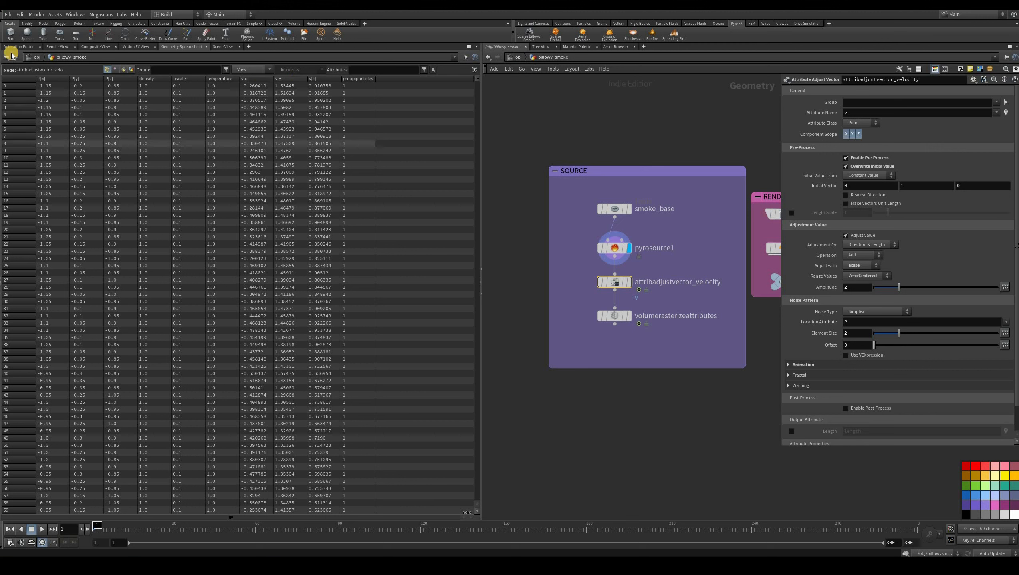
{"action": "left_click", "coordinate": [43, 530]}
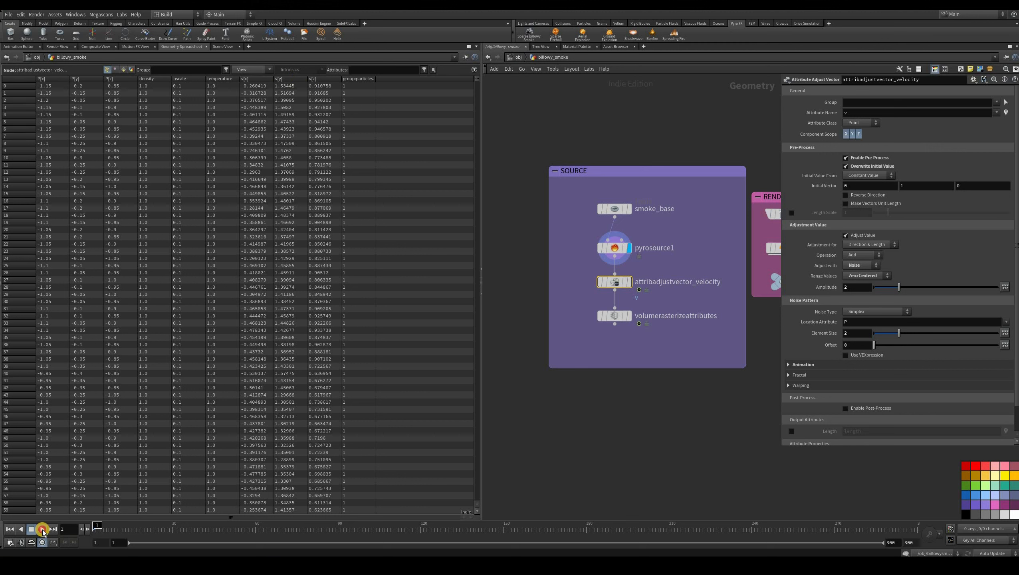
{"action": "left_click", "coordinate": [42, 530]}
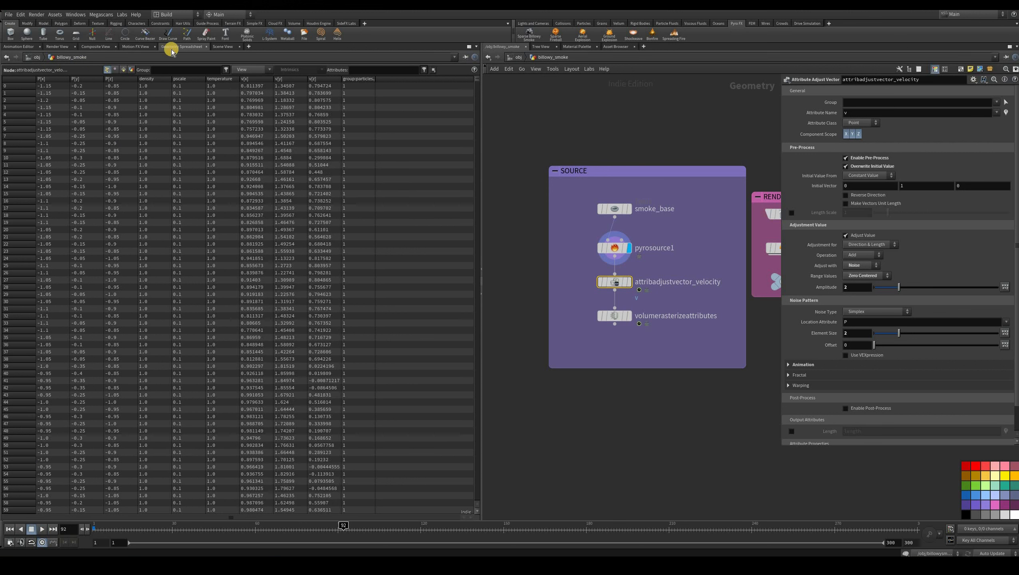
{"action": "key", "text": "ctrl+Up"}
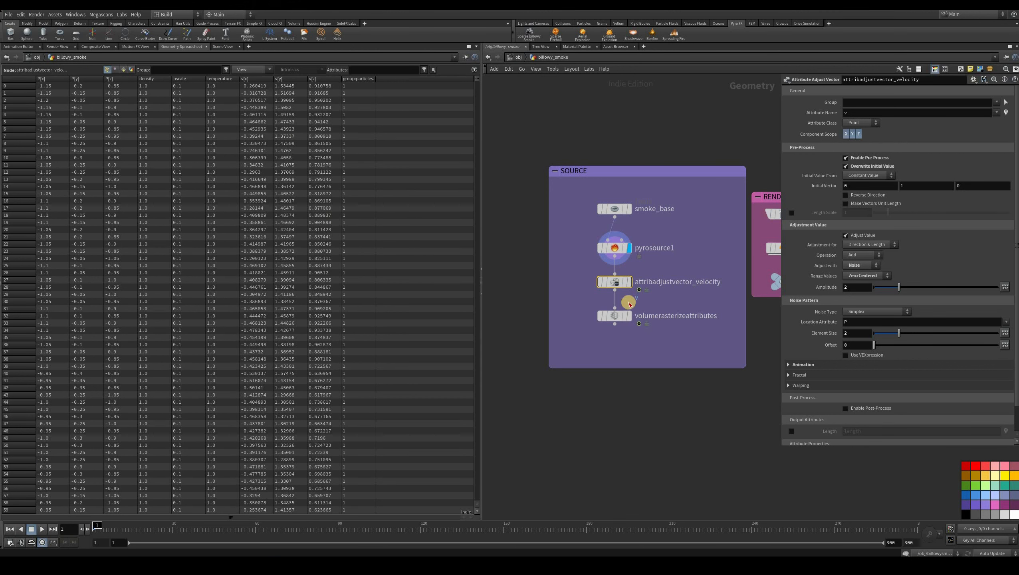
{"action": "left_click", "coordinate": [223, 46]}
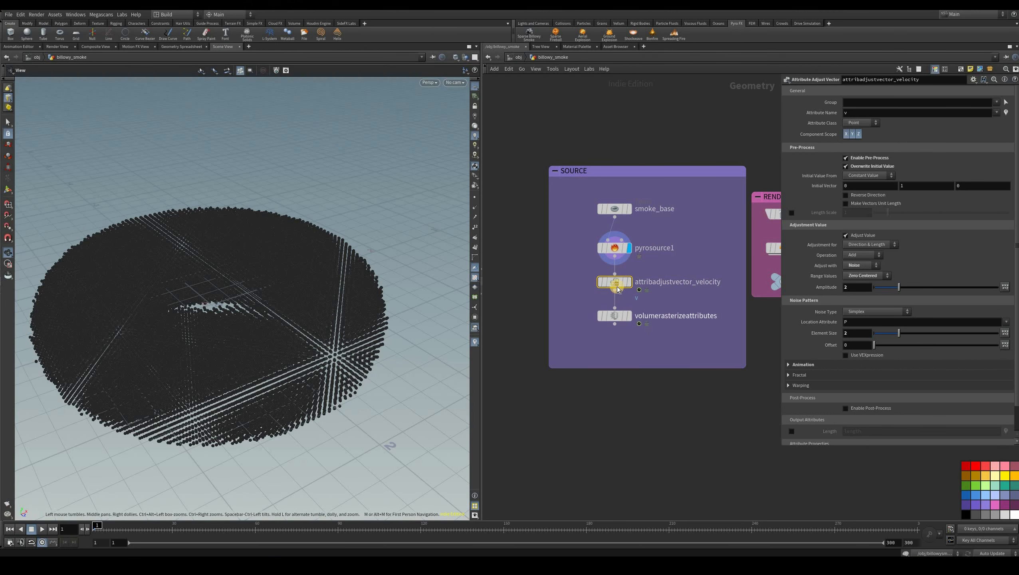
Step: Display attribadjustvector_velocity and volumerasterizeattributes in turn, play the rasterized source volume and return to the first frame
{"action": "left_click", "coordinate": [627, 282]}
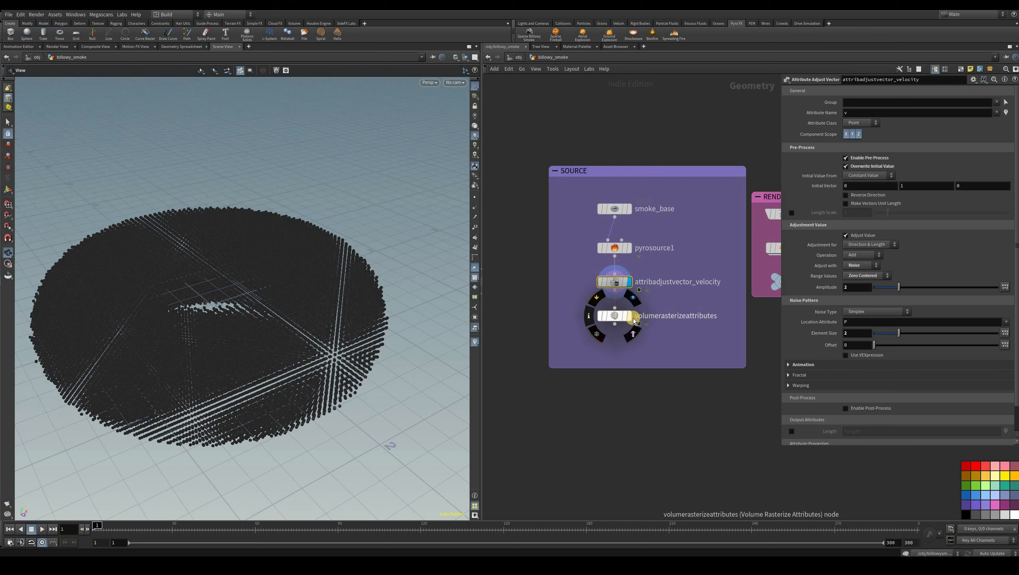
{"action": "left_click", "coordinate": [636, 323]}
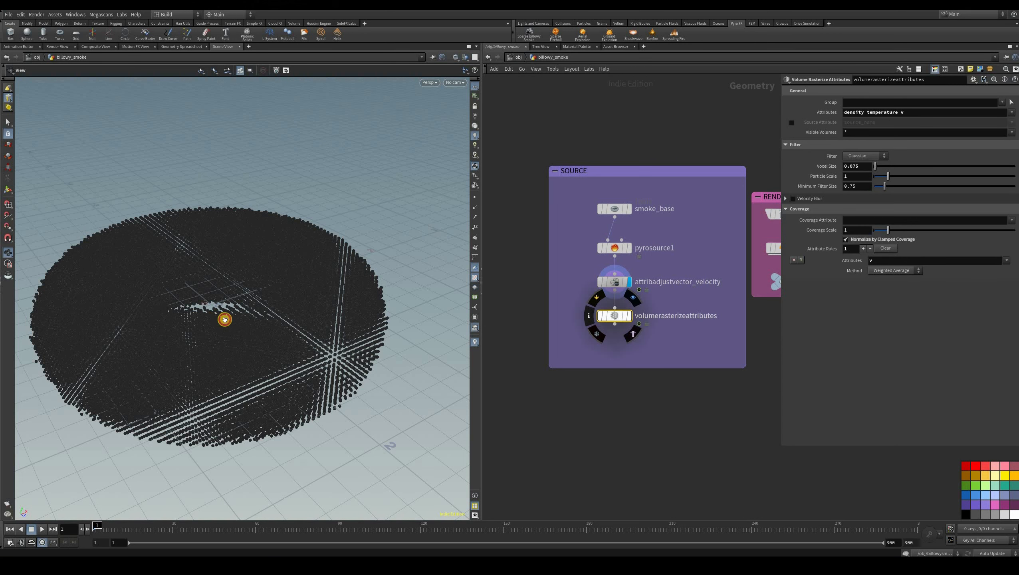
{"action": "left_click_drag", "start_coordinate": [150, 209], "coordinate": [151, 315]}
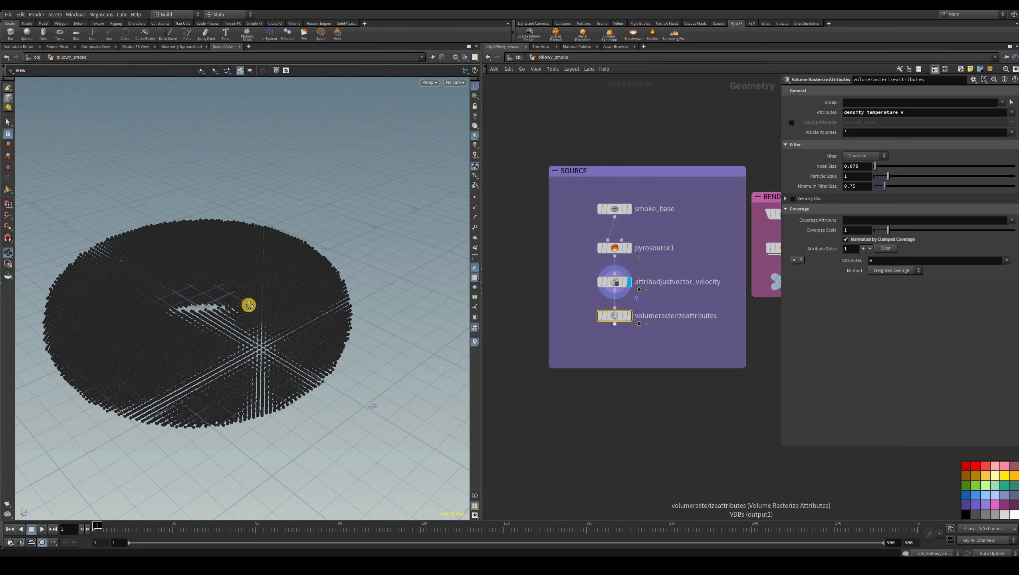
{"action": "left_click", "coordinate": [628, 315]}
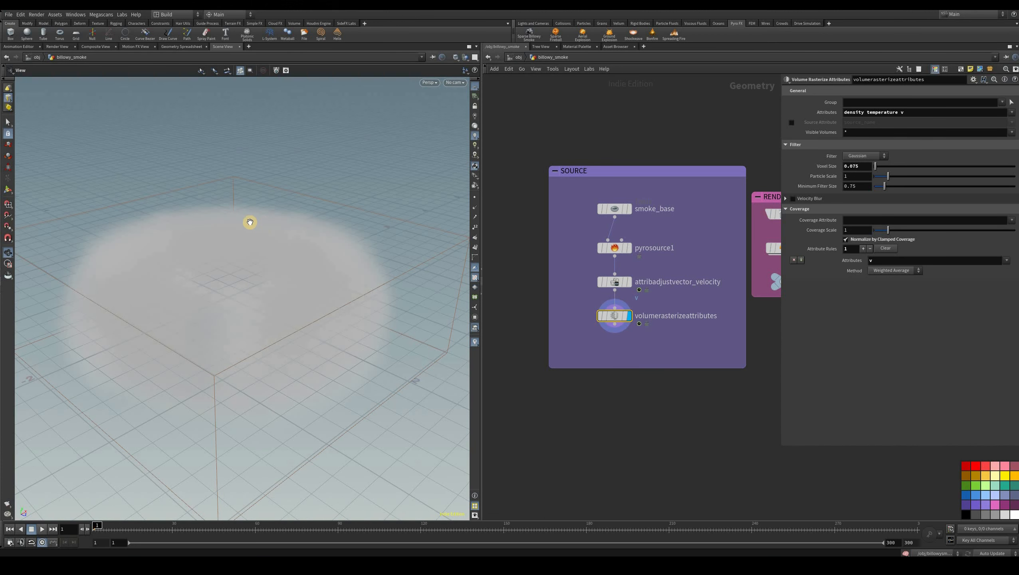
{"action": "key", "text": "Up"}
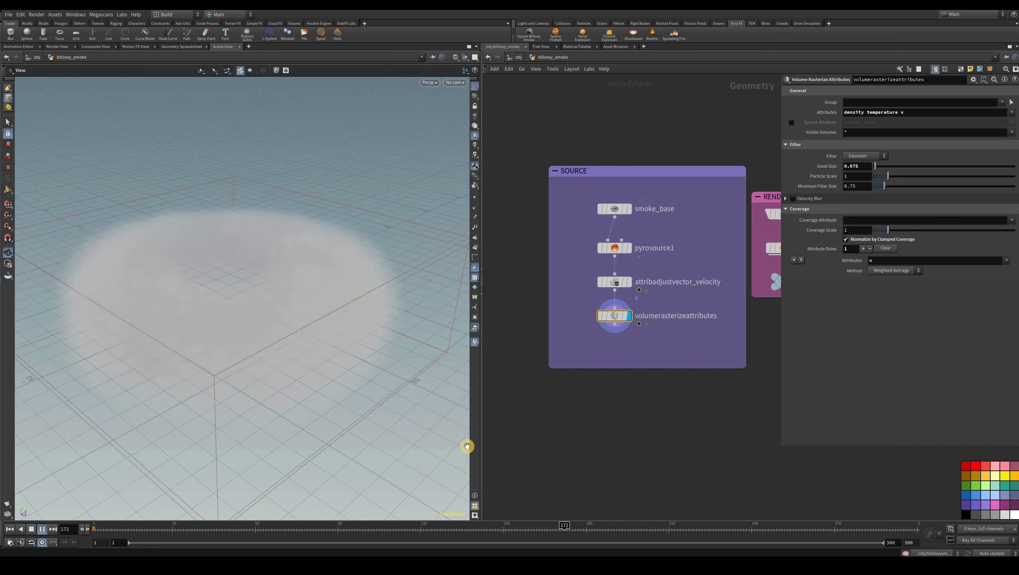
{"action": "key", "text": "Up"}
{"action": "key", "text": "ctrl+Up"}
{"action": "key", "text": "Up"}
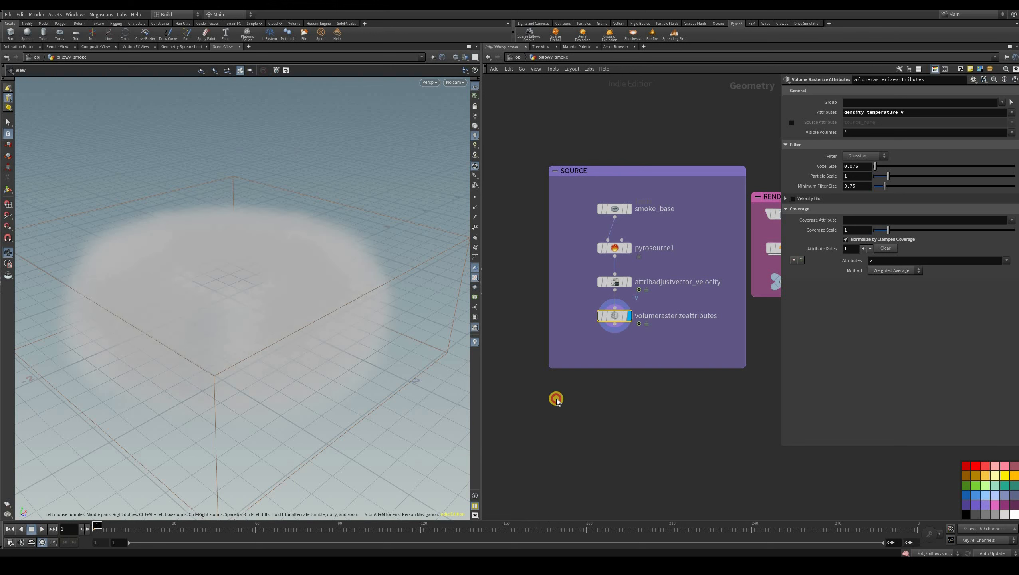
Step: Display the RENDER output and play the smoke simulation up to frame 15, viewing the smoke from several angles
{"action": "left_click", "coordinate": [41, 529]}
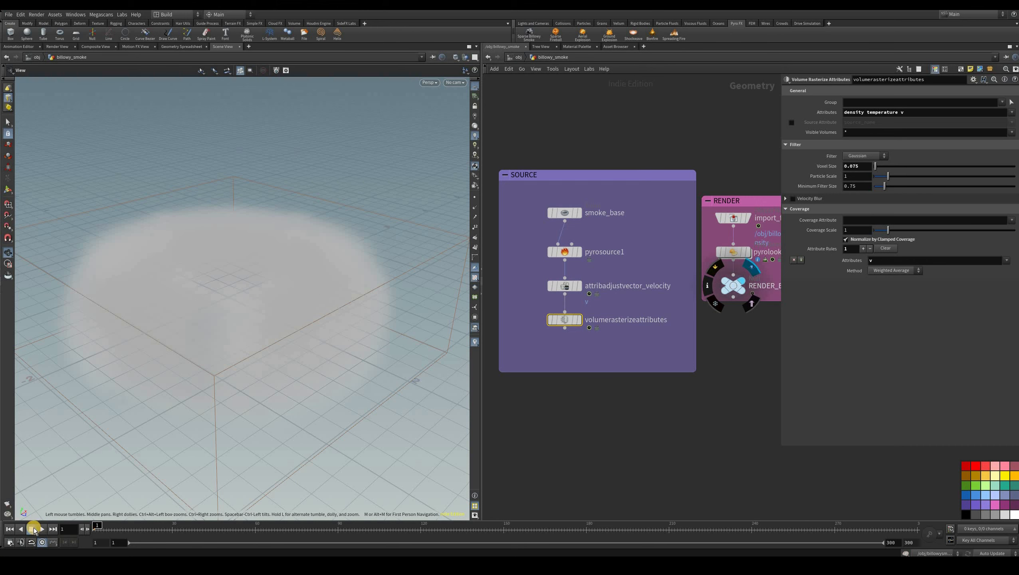
{"action": "key", "text": "Up"}
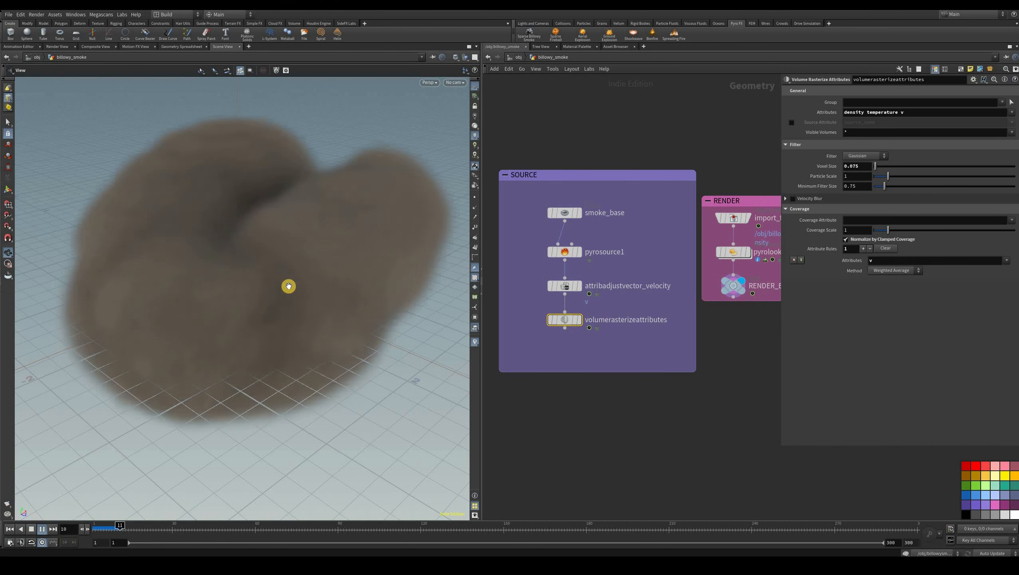
{"action": "key", "text": "Up"}
{"action": "right_click_drag", "start_coordinate": [341, 270], "coordinate": [276, 301]}
{"action": "mouse_move", "coordinate": [275, 300]}
{"action": "left_mouse_down"}
{"action": "mouse_move", "coordinate": [294, 295]}
{"action": "mouse_move", "coordinate": [271, 298]}
{"action": "left_mouse_up"}
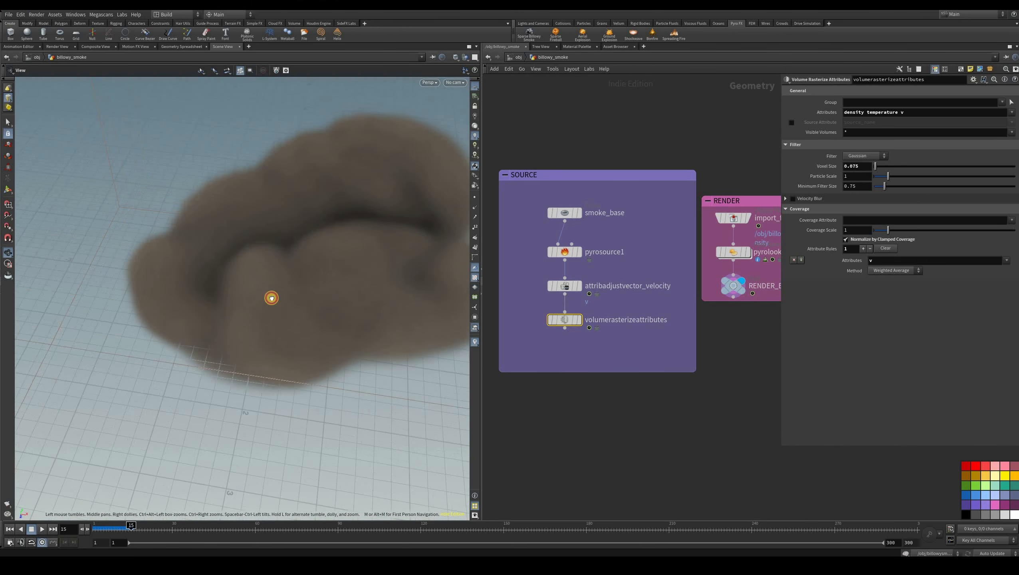
{"action": "left_click_drag", "start_coordinate": [445, 324], "coordinate": [570, 374]}
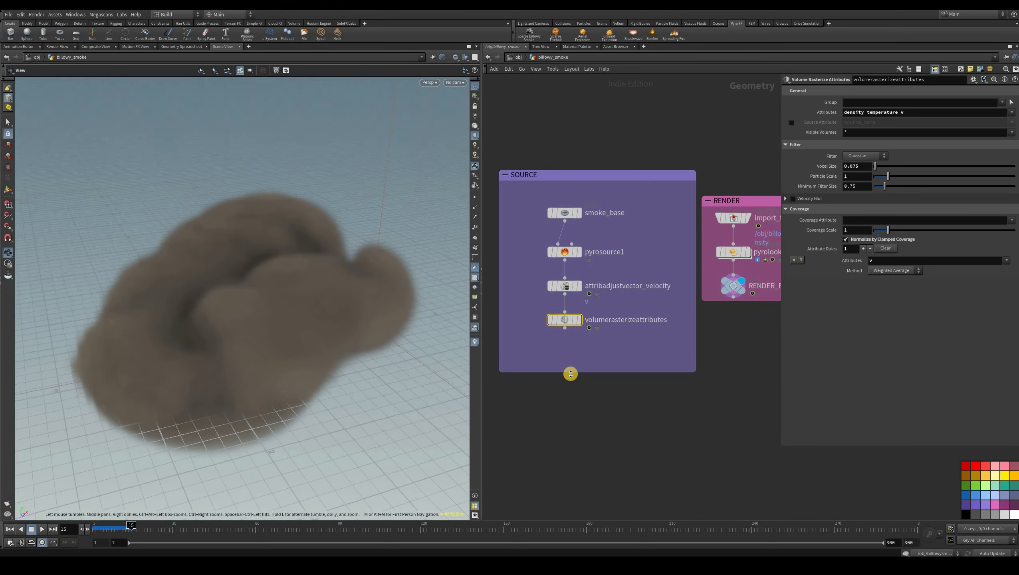
Step: Extend the SOURCE network box downward and move the three lower nodes down to leave a gap beneath smoke_base
{"action": "right_click_drag", "start_coordinate": [571, 374], "coordinate": [567, 412]}
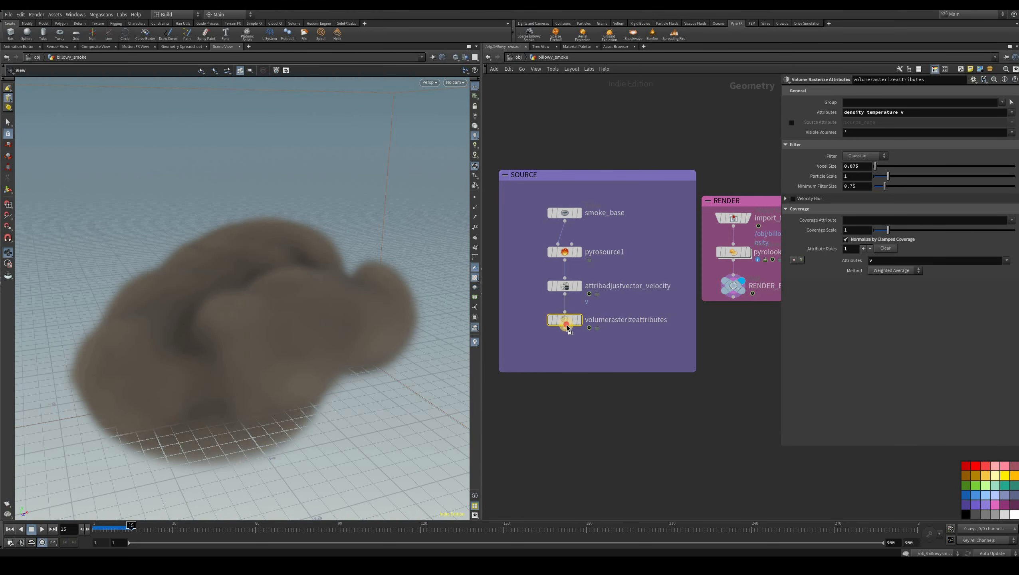
{"action": "left_click_drag", "start_coordinate": [567, 325], "coordinate": [564, 354]}
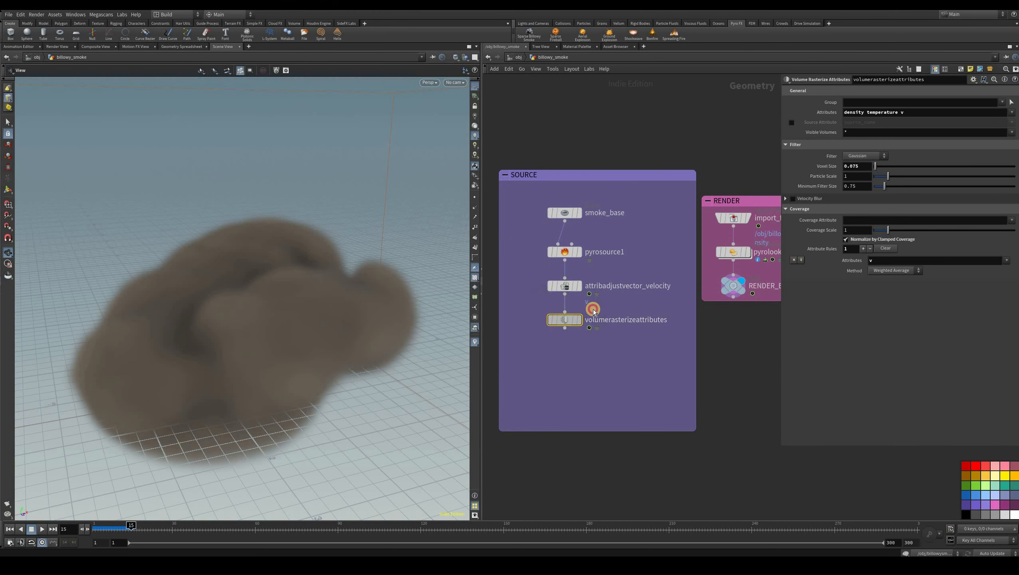
{"action": "left_click_drag", "start_coordinate": [519, 237], "coordinate": [592, 308]}
{"action": "left_click_drag", "start_coordinate": [567, 251], "coordinate": [567, 285]}
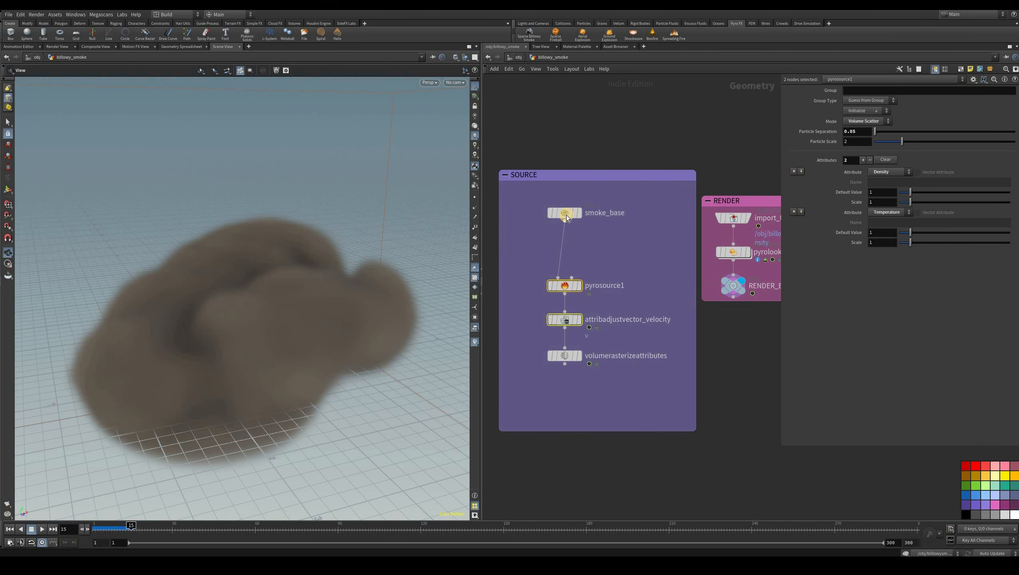
Step: Delete the smoke_base torus and put a Box node in its place as pyrosource1's input, with the timeline at the first frame
{"action": "left_click", "coordinate": [565, 217]}
{"action": "left_click", "coordinate": [562, 228]}
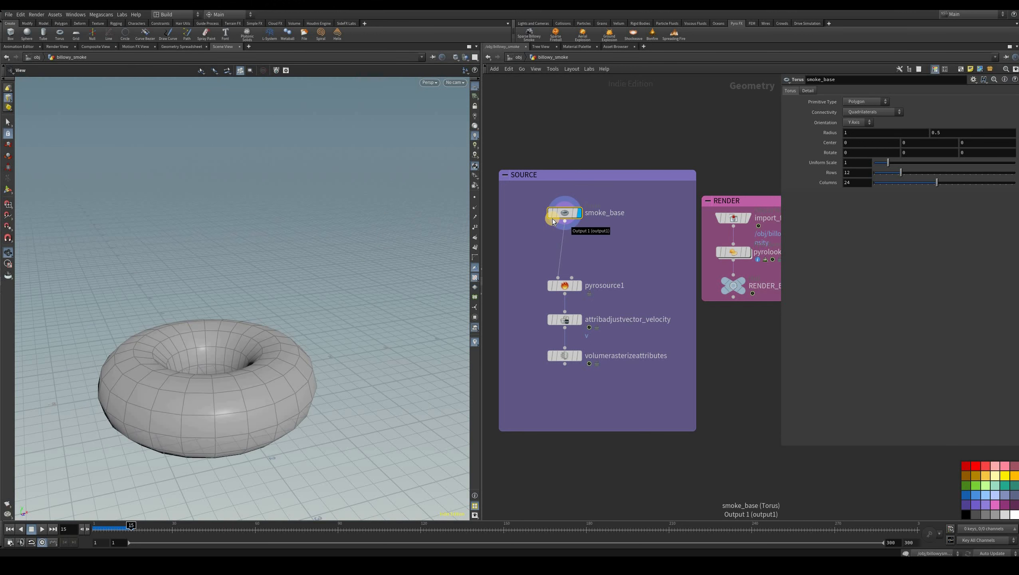
{"action": "key", "text": "Delete"}
{"action": "key", "text": "Tab"}
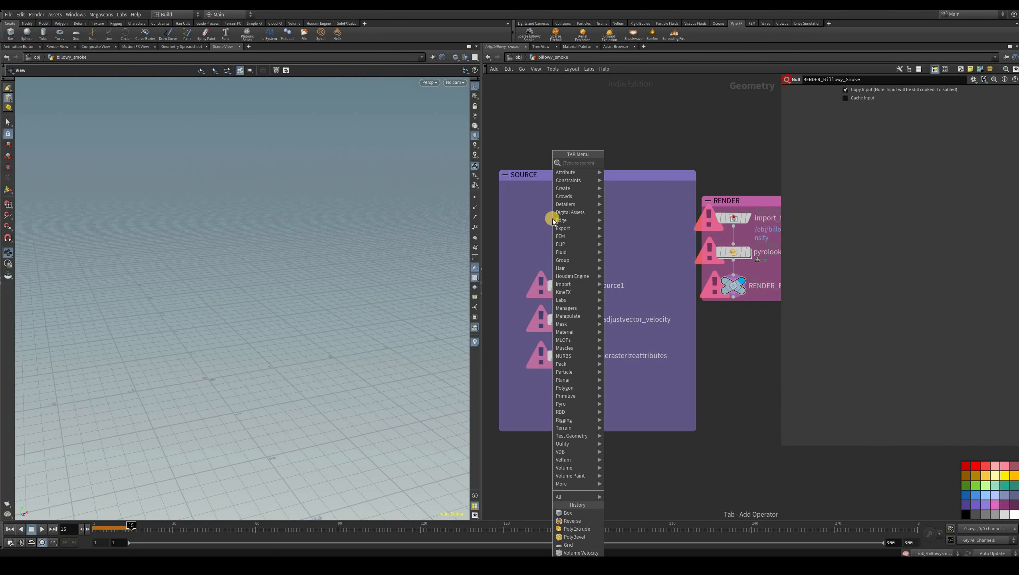
{"action": "type", "text": "box"}
{"action": "key", "text": "Return"}
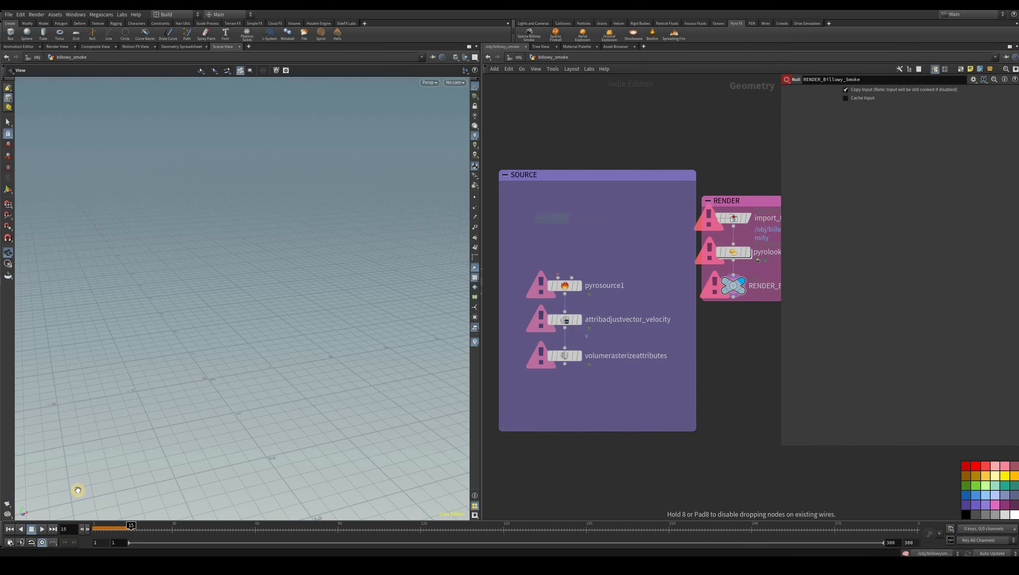
{"action": "left_click", "coordinate": [565, 220]}
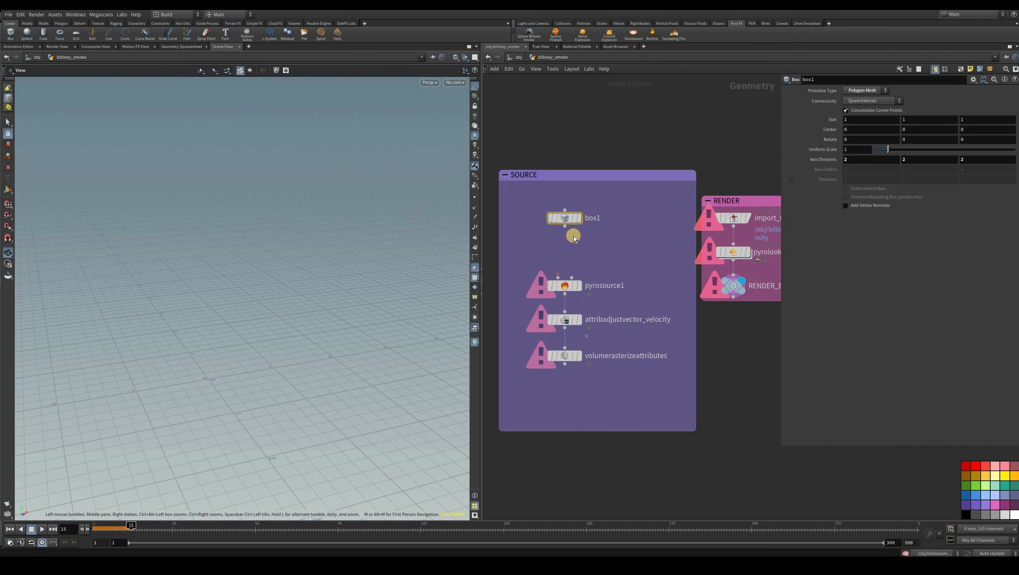
{"action": "key", "text": "ctrl+Up"}
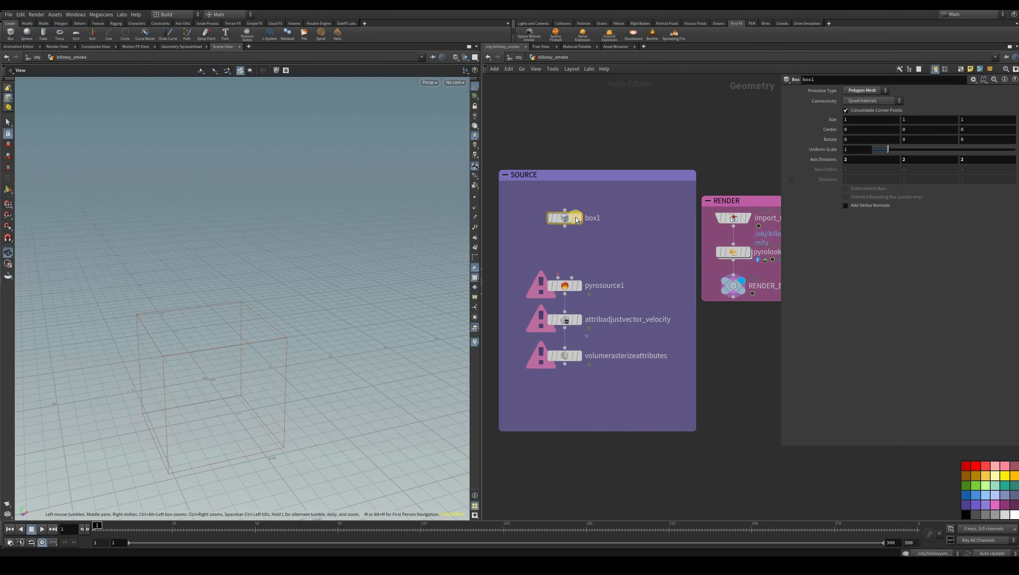
Step: Play the smoke simulation emitted from the box and return to the first frame
{"action": "left_click", "coordinate": [43, 530]}
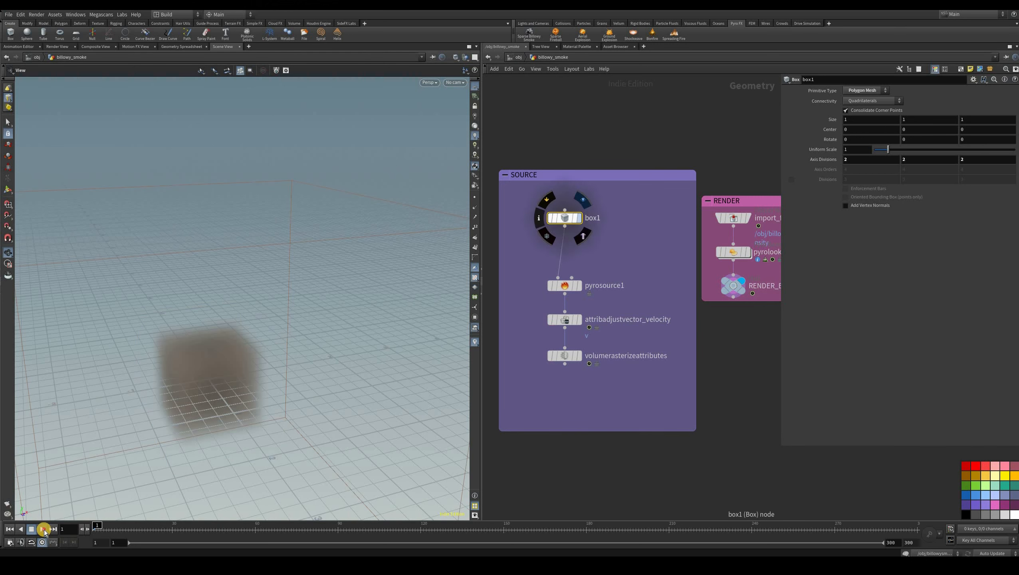
{"action": "left_click", "coordinate": [8, 530]}
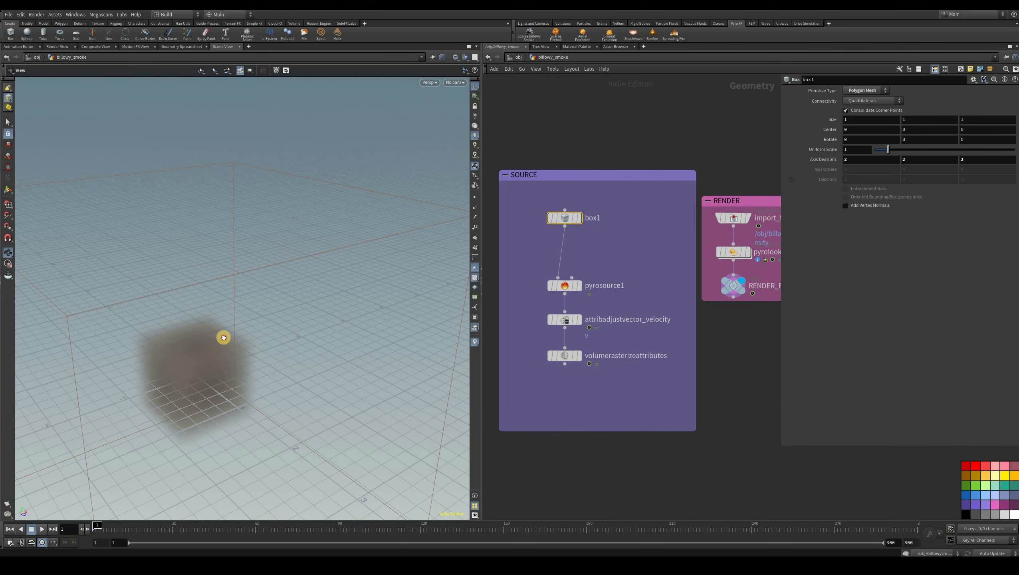
{"action": "key", "text": "Up"}
{"action": "key", "text": "ctrl+Up"}
Step: Set the box's X size to 0.1 and view the thin smoke source at the first frame
{"action": "left_click_drag", "start_coordinate": [139, 527], "coordinate": [166, 530]}
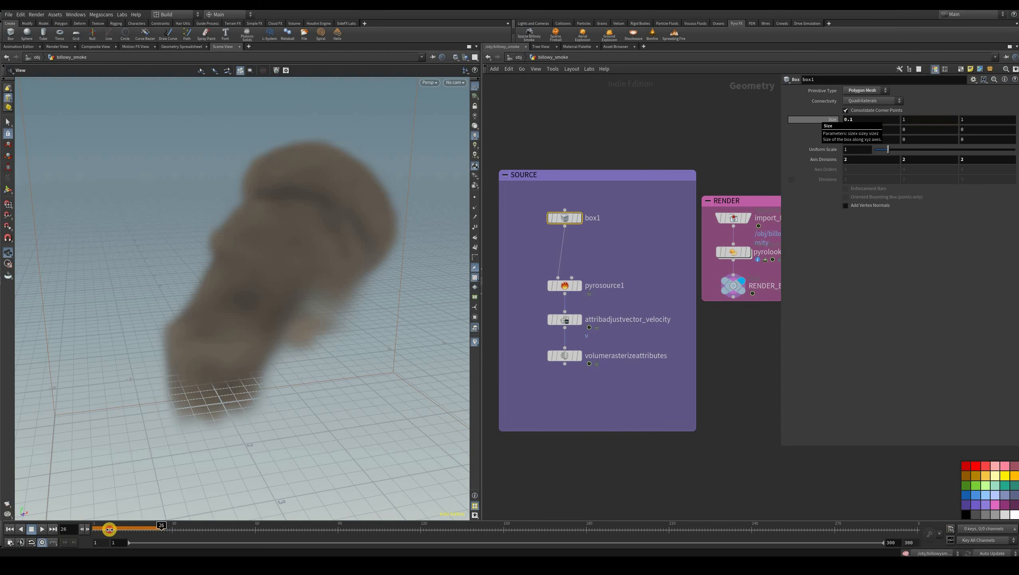
{"action": "key", "text": "ctrl+Up"}
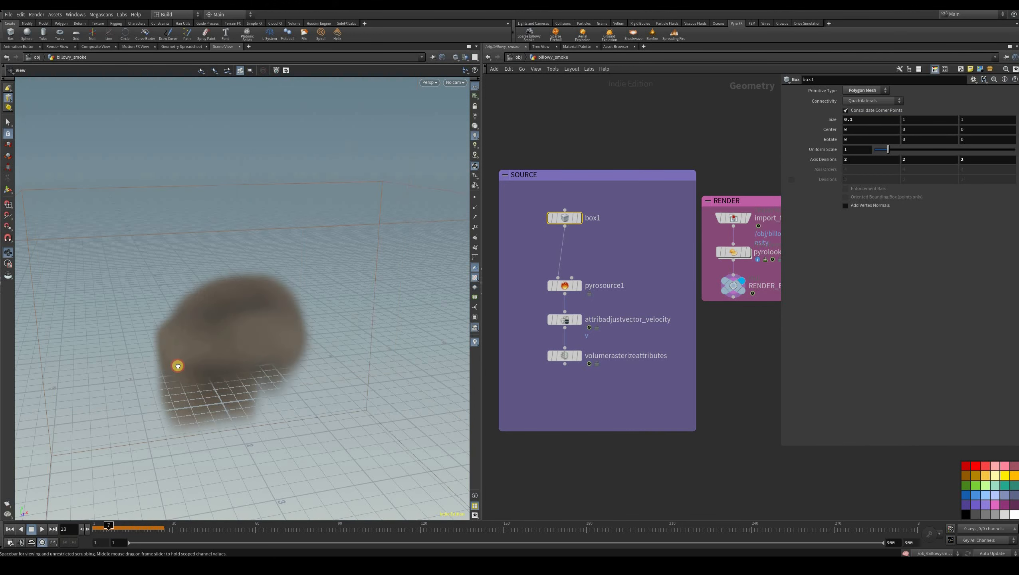
{"action": "left_click_drag", "start_coordinate": [229, 414], "coordinate": [251, 397]}
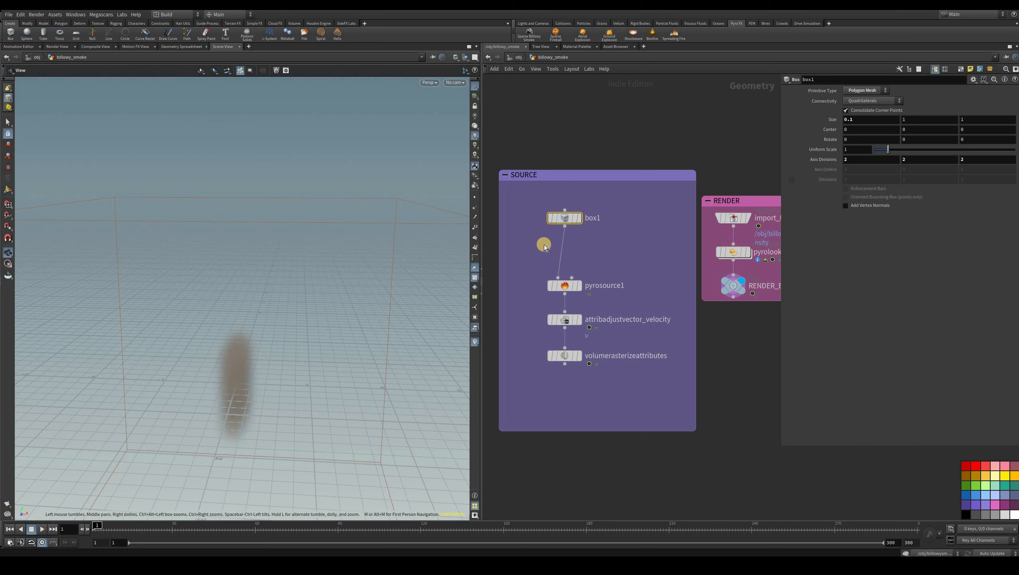
Step: Add a Match Size node between box1 and pyrosource1
{"action": "key", "text": "Tab"}
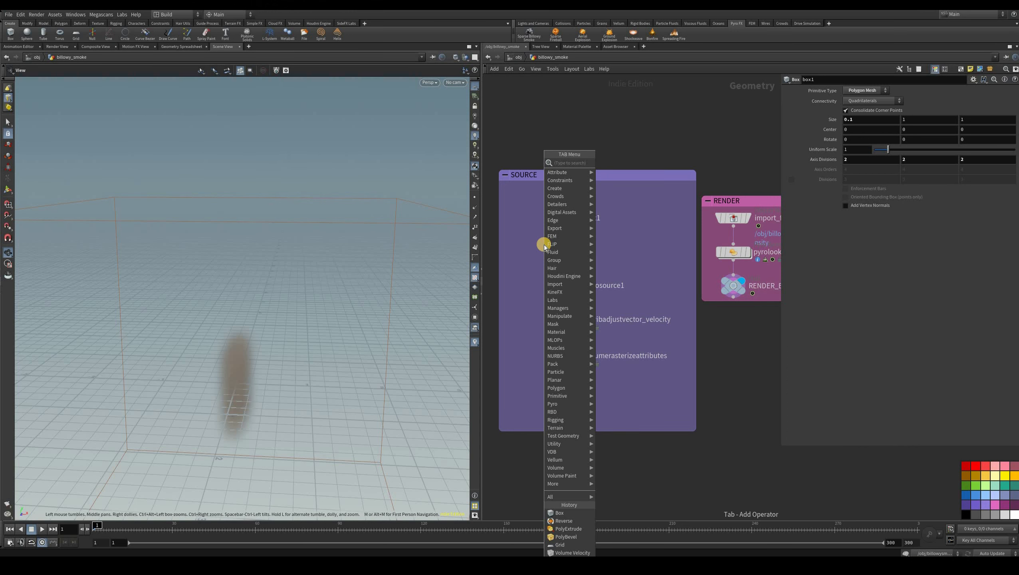
{"action": "type", "text": "mat"}
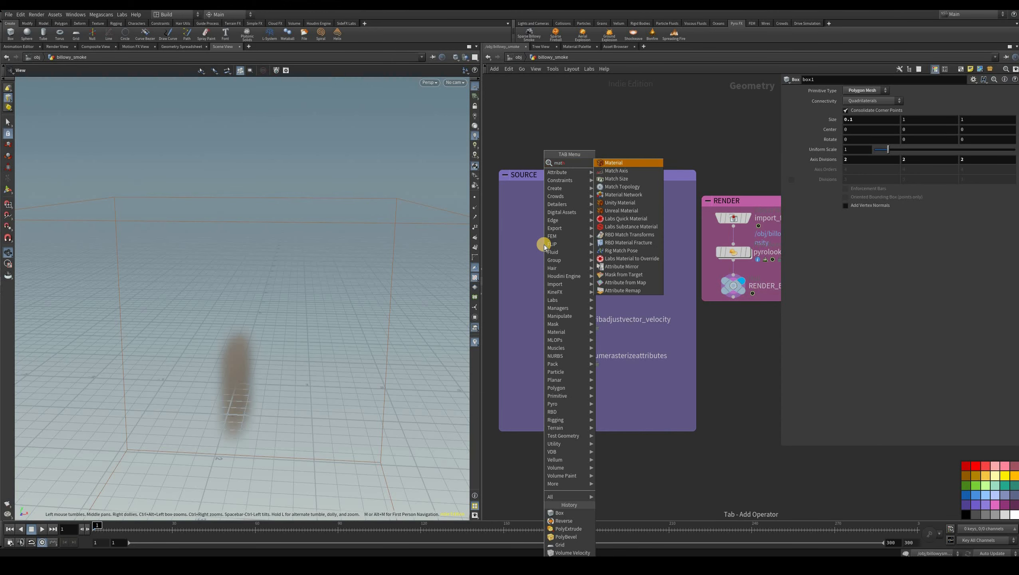
{"action": "type", "text": " s"}
{"action": "key", "text": "Escape"}
{"action": "scroll", "coordinate": [598, 248], "scroll_direction": "down", "scroll_amount": 1}
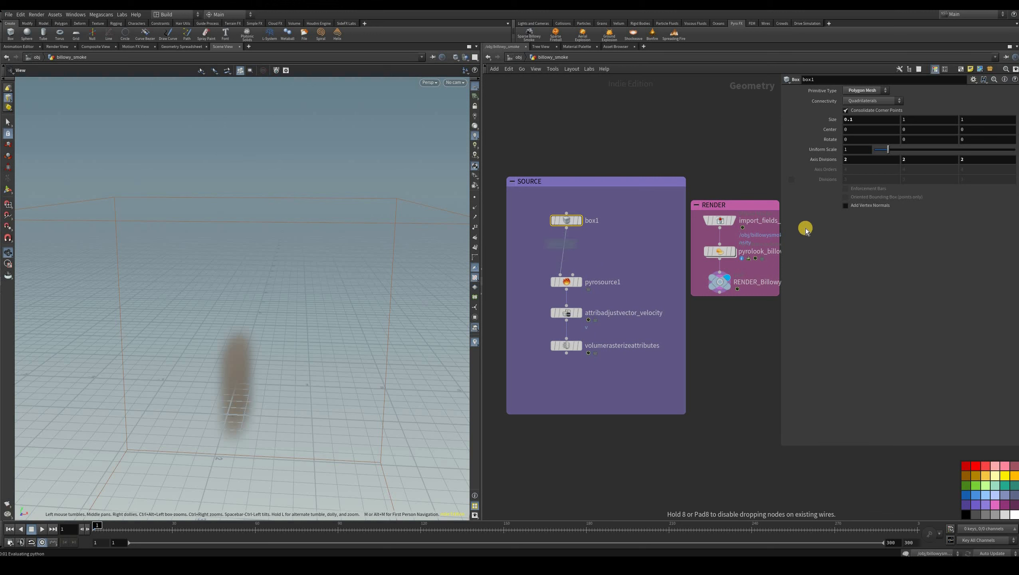
Step: Insert a Match Size node between box1 and pyrosource1 and set its Justify Y option to Min
{"action": "left_click", "coordinate": [849, 199]}
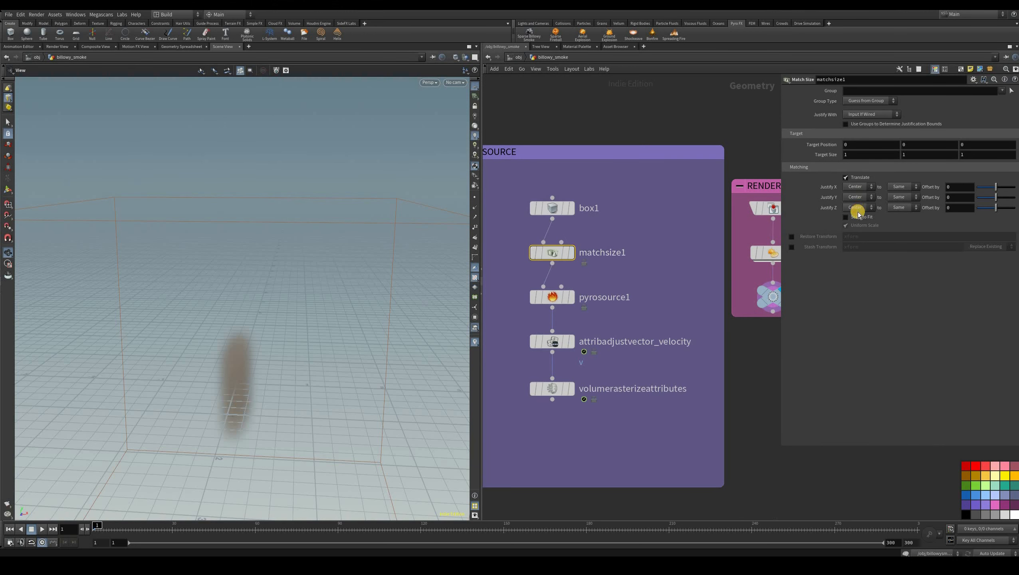
{"action": "left_click", "coordinate": [855, 196]}
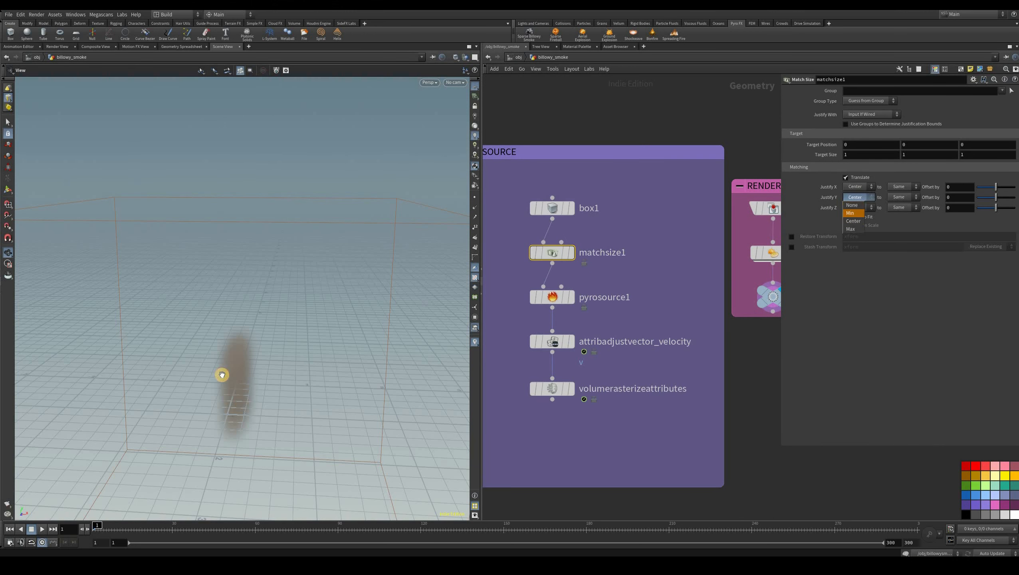
{"action": "left_click", "coordinate": [855, 214]}
{"action": "left_click_drag", "start_coordinate": [220, 391], "coordinate": [326, 391]}
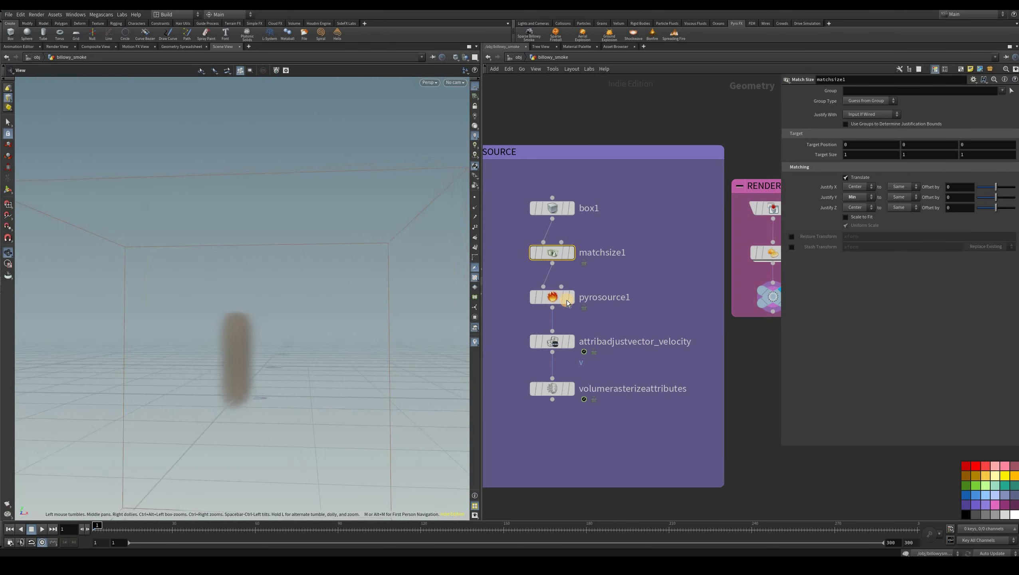
Step: Display the pyrosource1 node and inspect its scattered source points up close
{"action": "mouse_move", "coordinate": [596, 270]}
{"action": "left_click", "coordinate": [552, 296]}
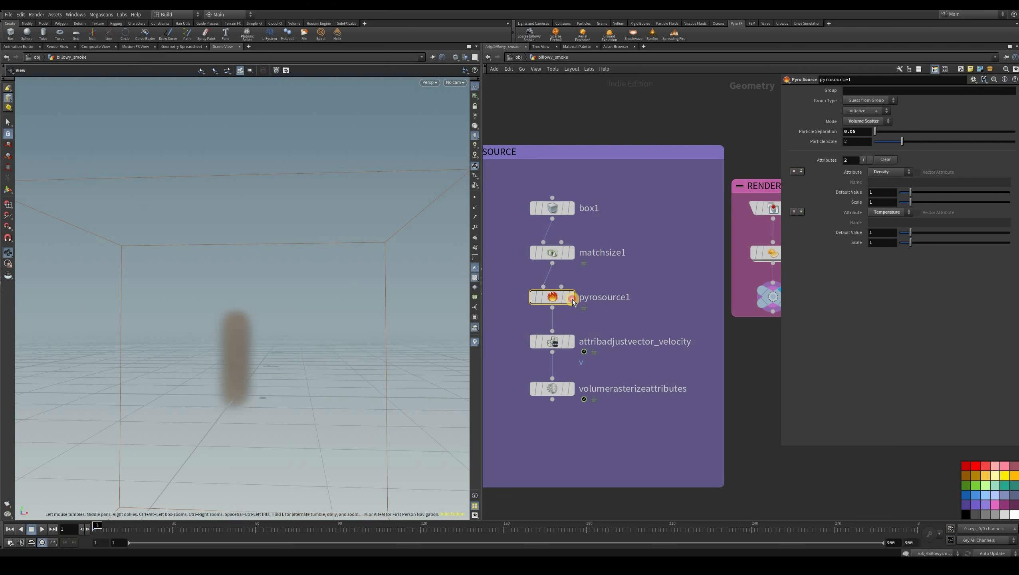
{"action": "left_click_drag", "start_coordinate": [238, 365], "coordinate": [354, 372]}
{"action": "left_click", "coordinate": [571, 297]}
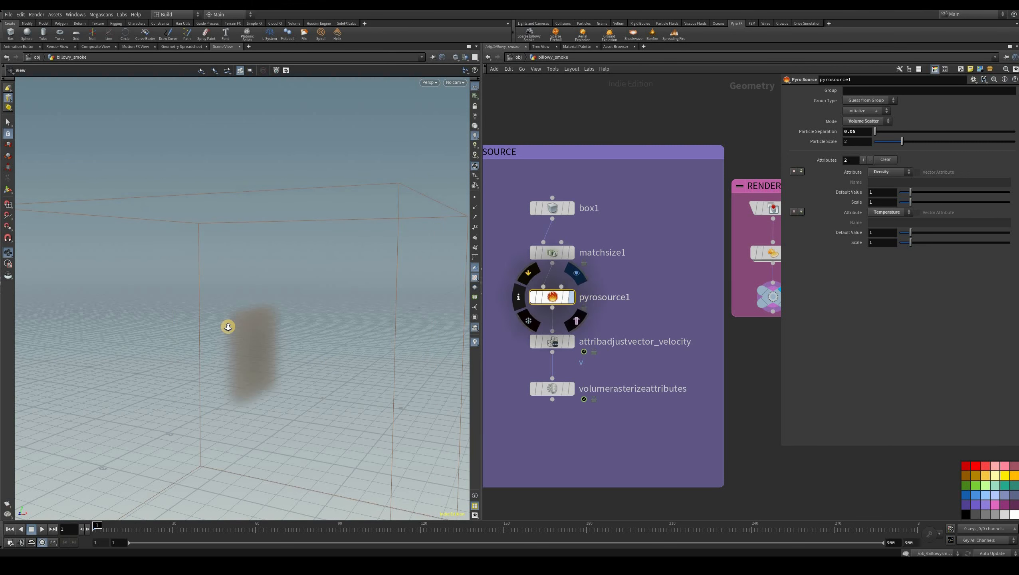
{"action": "left_click_drag", "start_coordinate": [337, 326], "coordinate": [254, 267]}
{"action": "scroll", "coordinate": [289, 268], "scroll_direction": "up", "scroll_amount": 5}
{"action": "scroll", "coordinate": [290, 267], "scroll_direction": "up", "scroll_amount": 2}
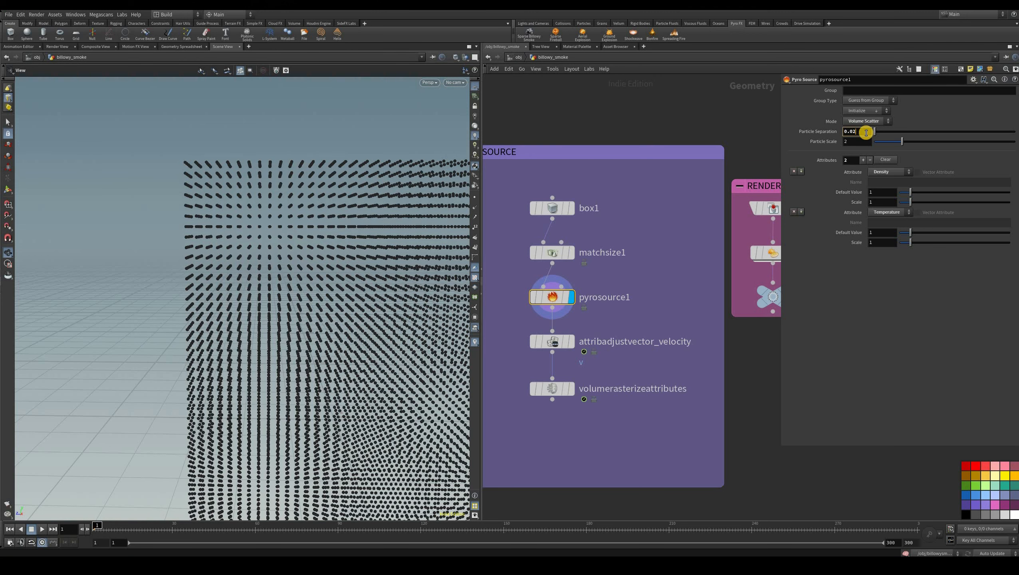
Step: Set the particle separation of pyrosource1 to 0.05 and examine the resulting point grid from several angles
{"action": "type", "text": "5"}
{"action": "key", "text": "Return"}
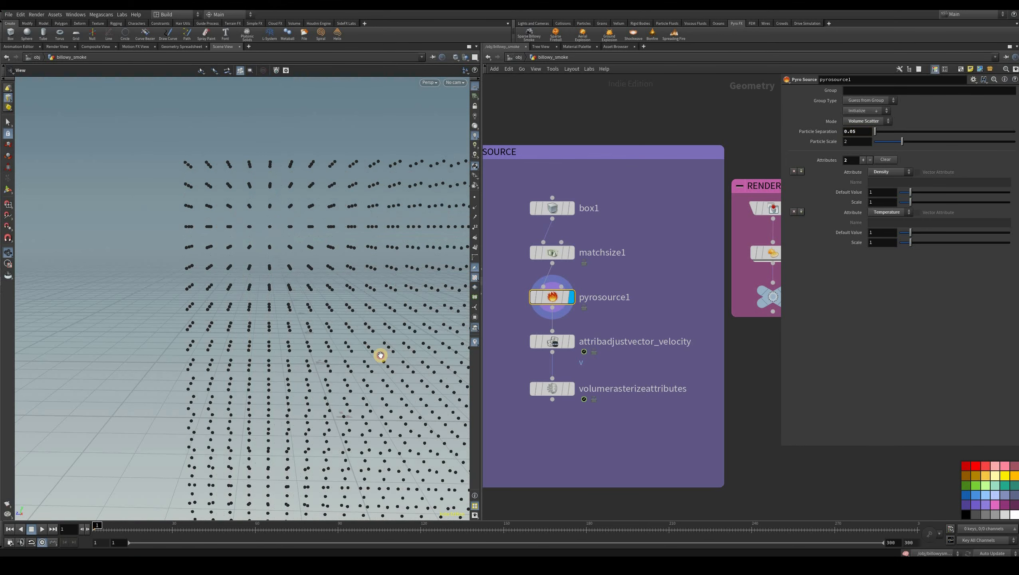
{"action": "scroll", "coordinate": [303, 351], "scroll_direction": "down", "scroll_amount": 5}
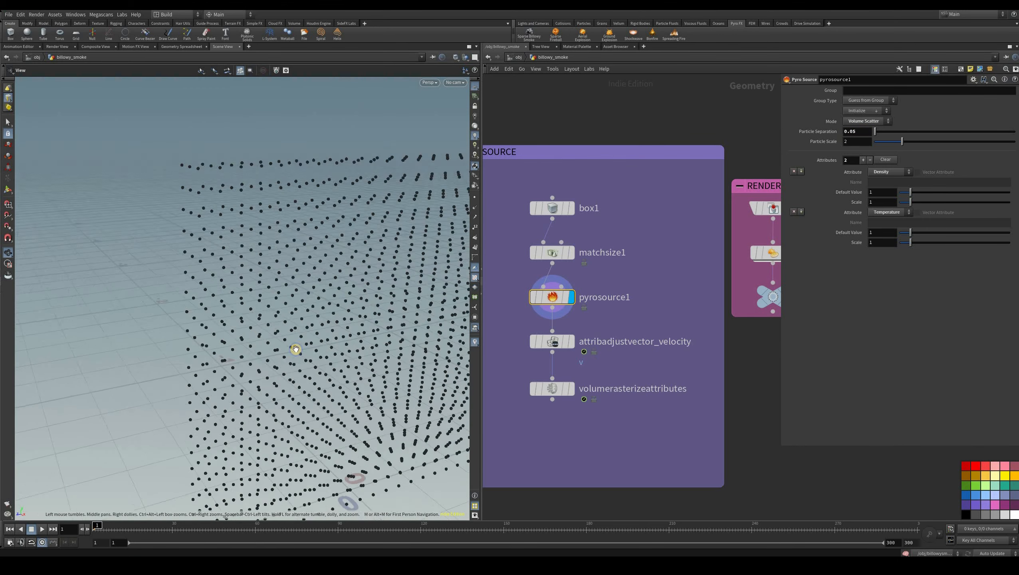
{"action": "left_click_drag", "start_coordinate": [296, 348], "coordinate": [292, 281]}
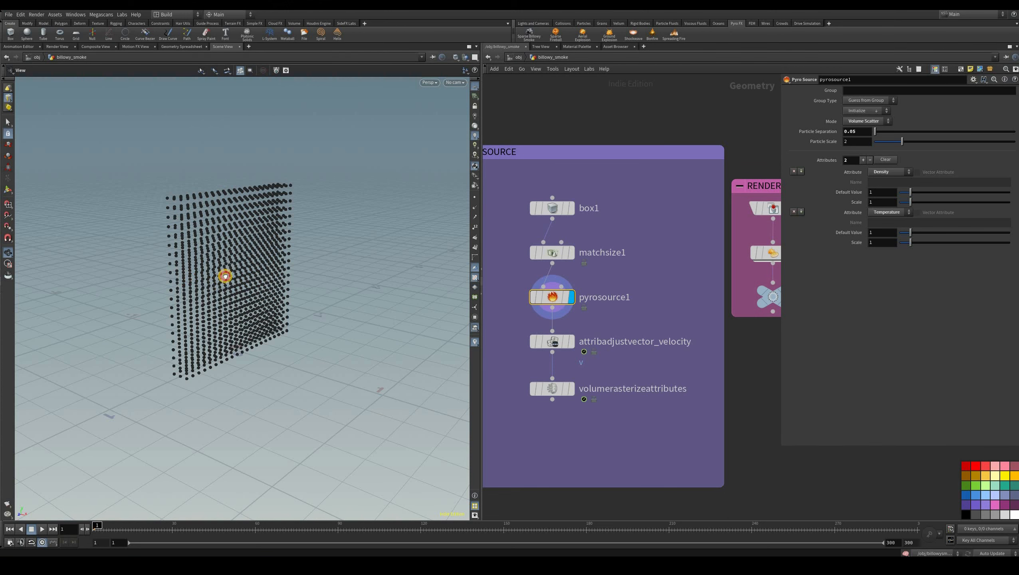
{"action": "left_click_drag", "start_coordinate": [239, 286], "coordinate": [562, 341]}
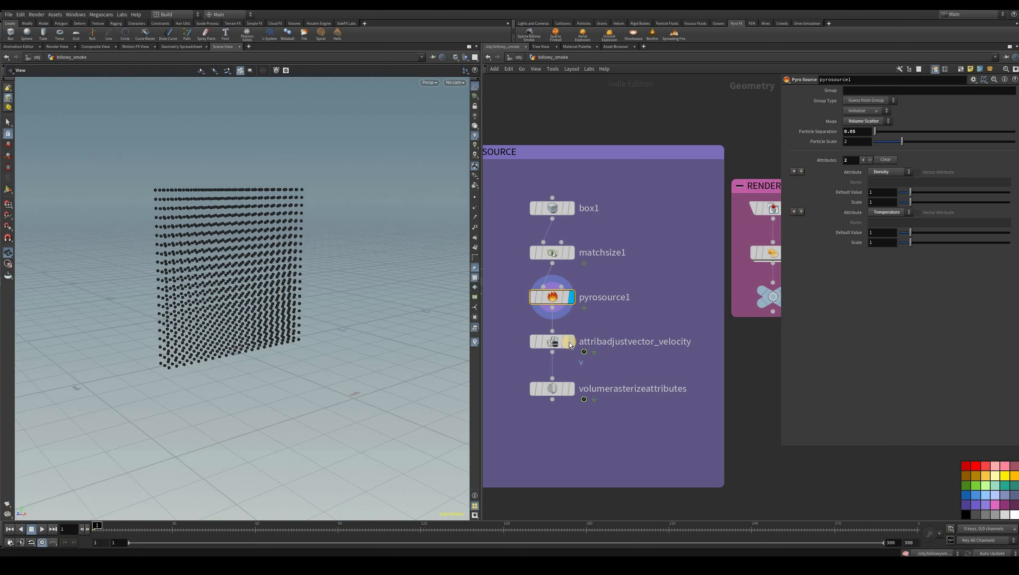
Step: Display attribadjustvector_velocity and set its Initial Vector to 2, 0, 0
{"action": "left_click", "coordinate": [571, 341]}
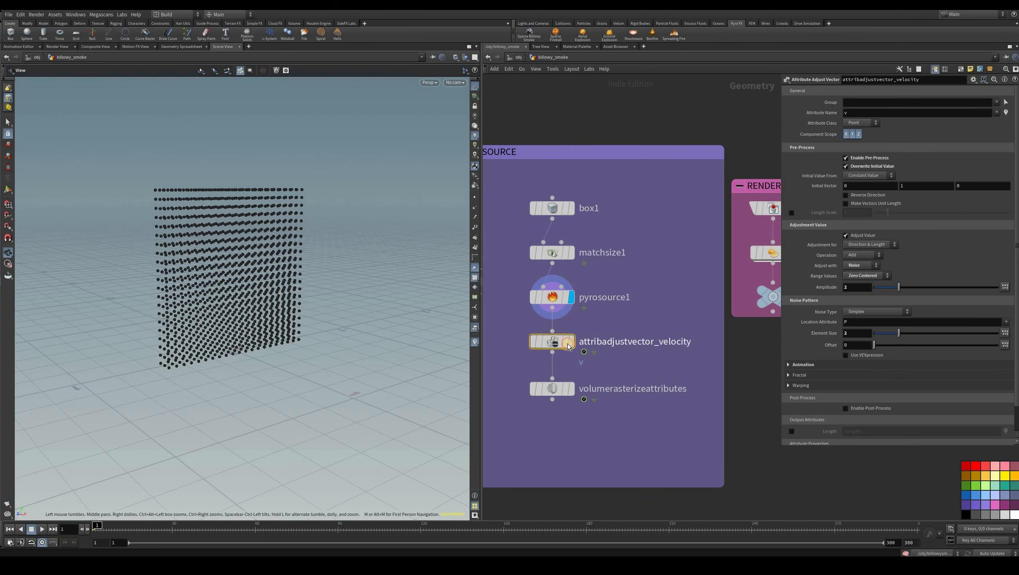
{"action": "left_click", "coordinate": [568, 344]}
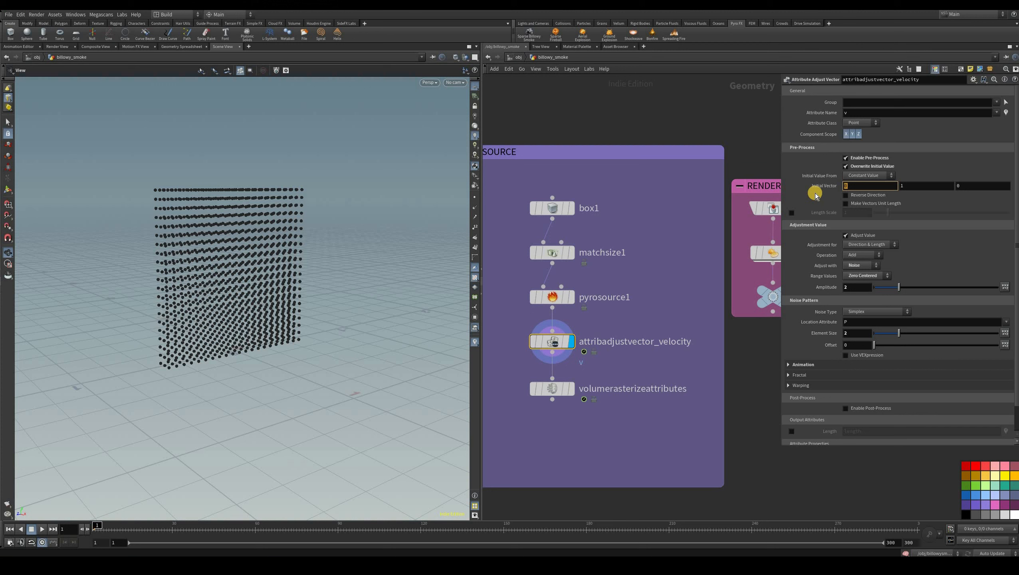
{"action": "key", "text": "Tab"}
{"action": "type", "text": "0"}
{"action": "key", "text": "Return"}
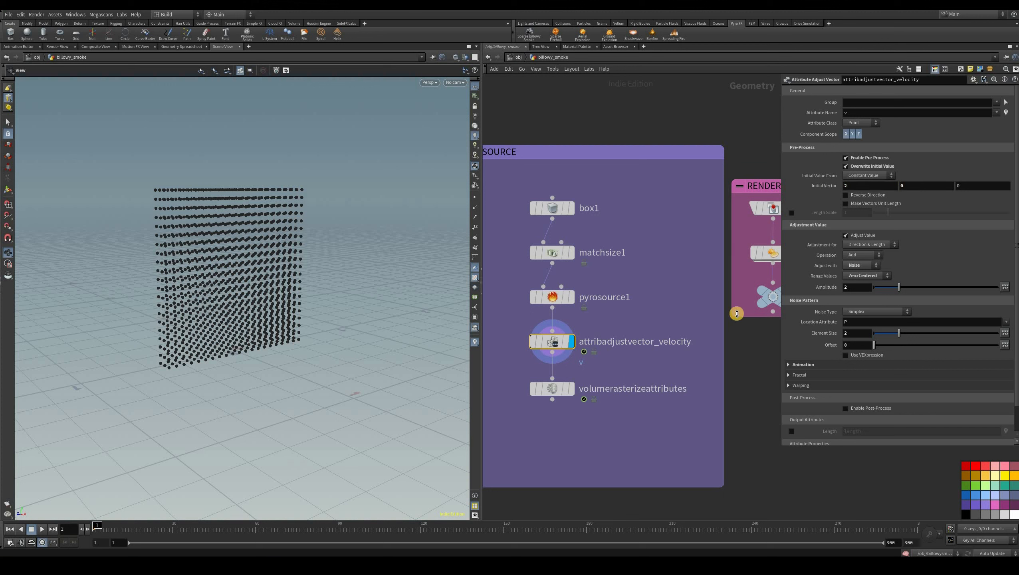
Step: Display the RENDER_Billowy_Smoke output and play the simulation to check how the smoke travels sideways
{"action": "middle_click_drag", "start_coordinate": [700, 336], "coordinate": [678, 334]}
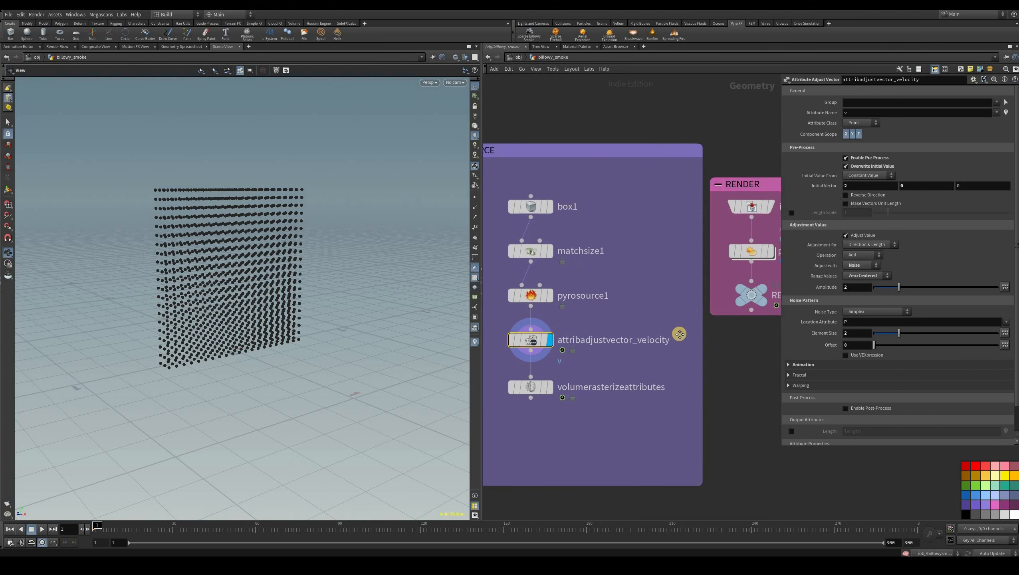
{"action": "middle_click_drag", "start_coordinate": [546, 307], "coordinate": [469, 298]}
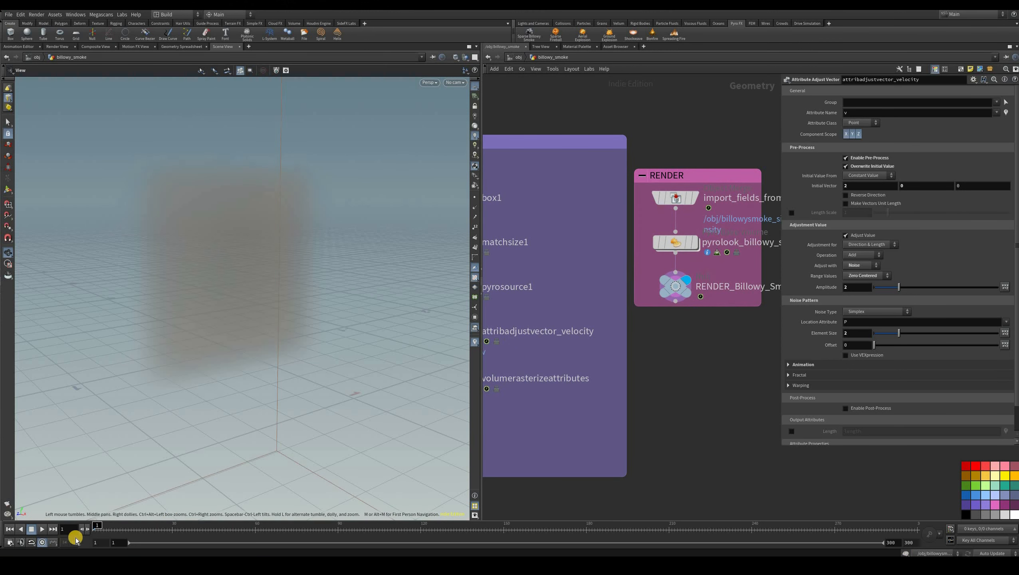
{"action": "left_click", "coordinate": [42, 529]}
{"action": "right_click_drag", "start_coordinate": [351, 338], "coordinate": [88, 489]}
{"action": "middle_click_drag", "start_coordinate": [268, 308], "coordinate": [141, 298]}
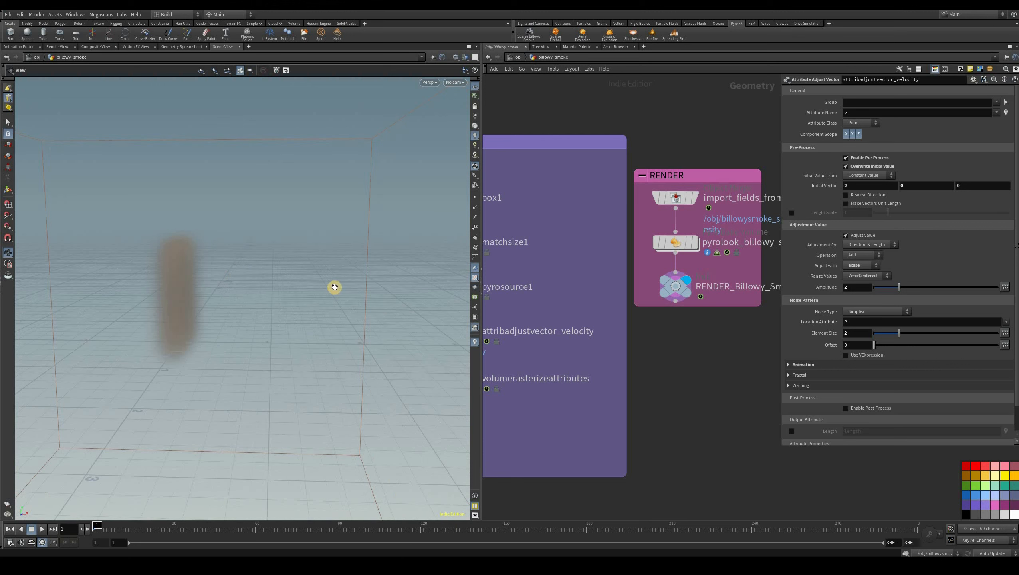
{"action": "key", "text": "Up"}
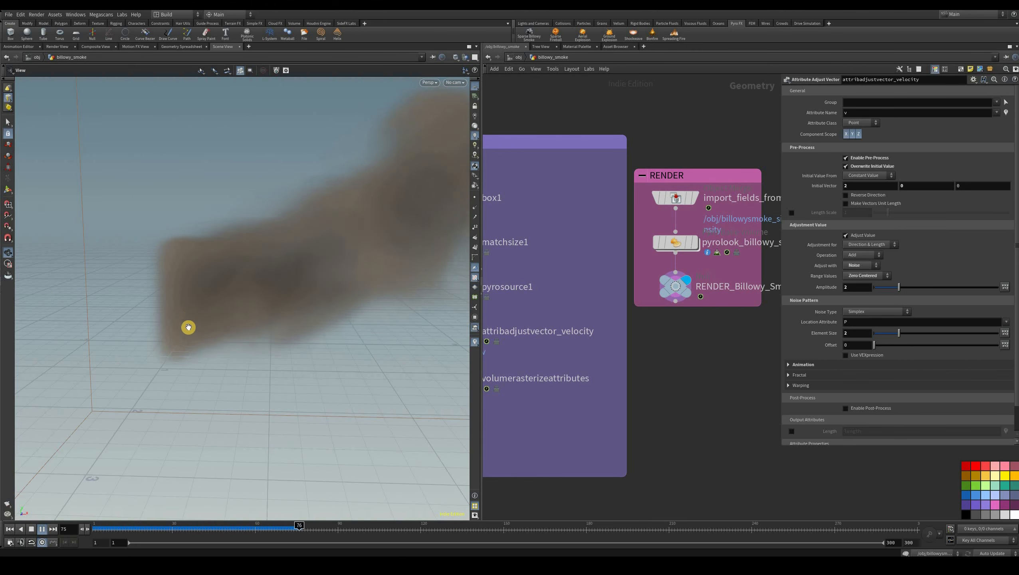
{"action": "right_click_drag", "start_coordinate": [357, 271], "coordinate": [199, 297]}
{"action": "middle_click_drag", "start_coordinate": [271, 321], "coordinate": [186, 308]}
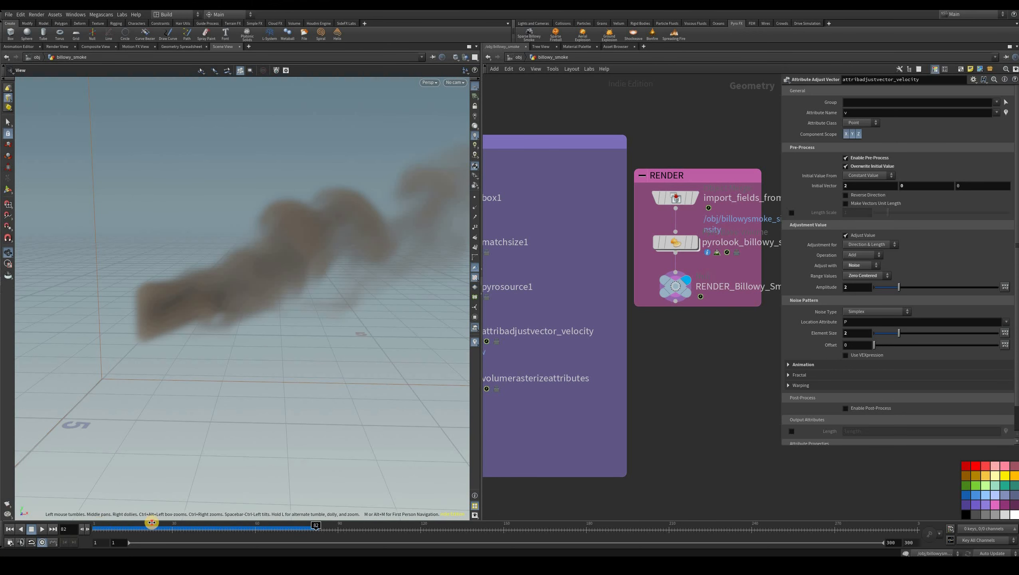
Step: Scrub through the cached frames to examine the smoke's shape from different angles, then return to the first frame
{"action": "left_click_drag", "start_coordinate": [157, 526], "coordinate": [172, 526]}
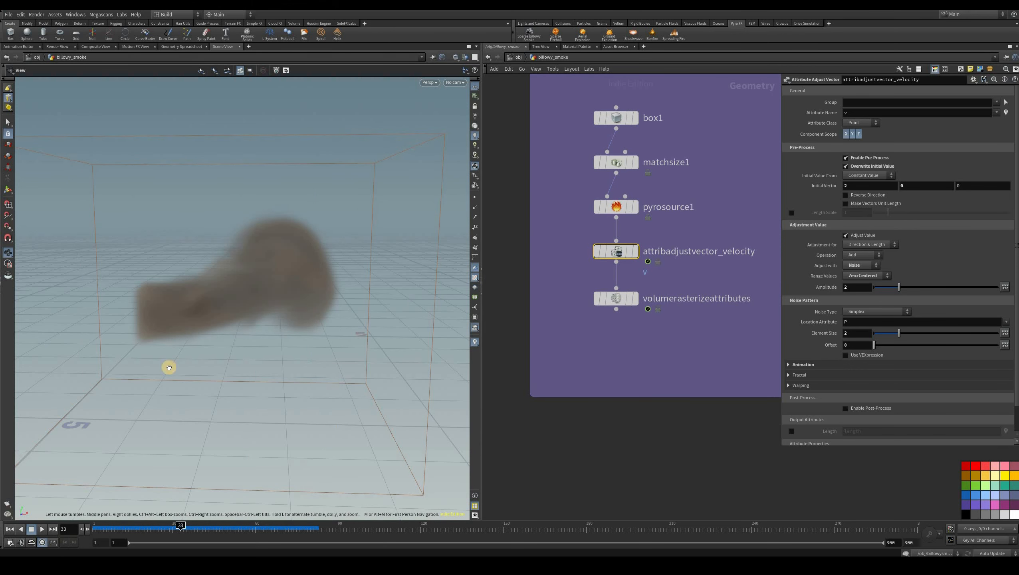
{"action": "left_click_drag", "start_coordinate": [118, 528], "coordinate": [200, 536]}
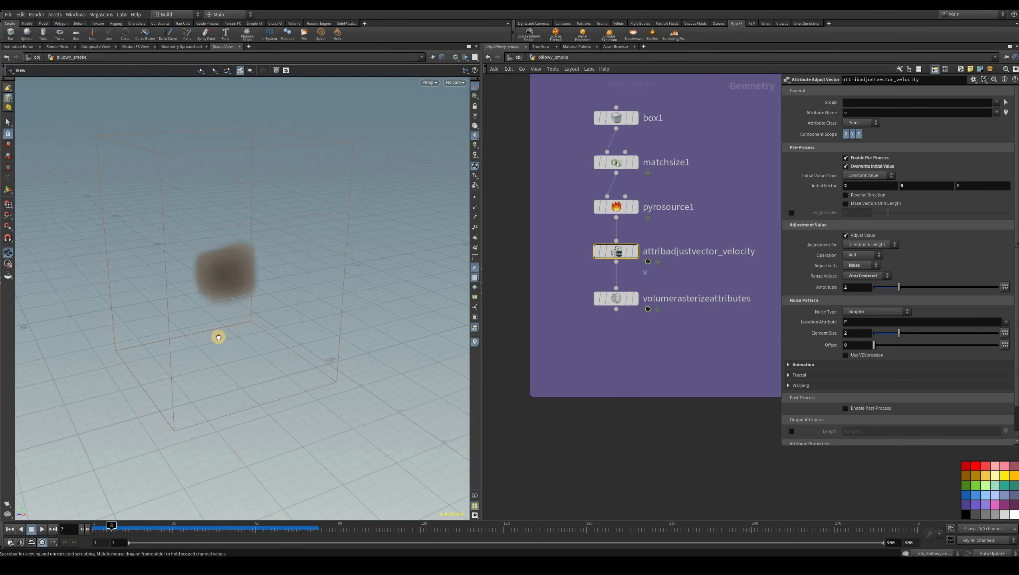
{"action": "left_click_drag", "start_coordinate": [310, 311], "coordinate": [297, 224]}
{"action": "left_click_drag", "start_coordinate": [248, 268], "coordinate": [172, 527]}
{"action": "left_click", "coordinate": [156, 525]}
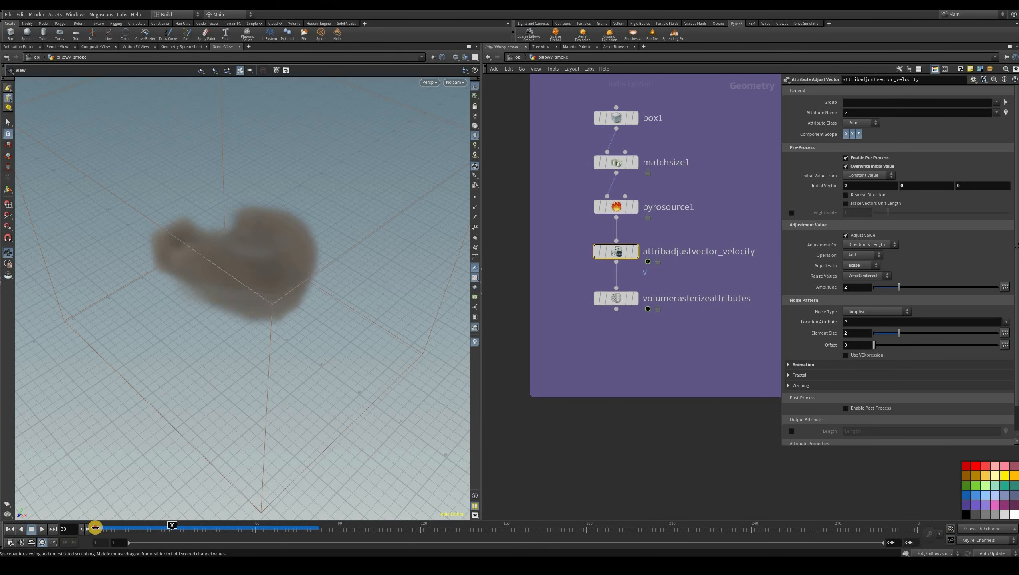
{"action": "key", "text": "ctrl+Up"}
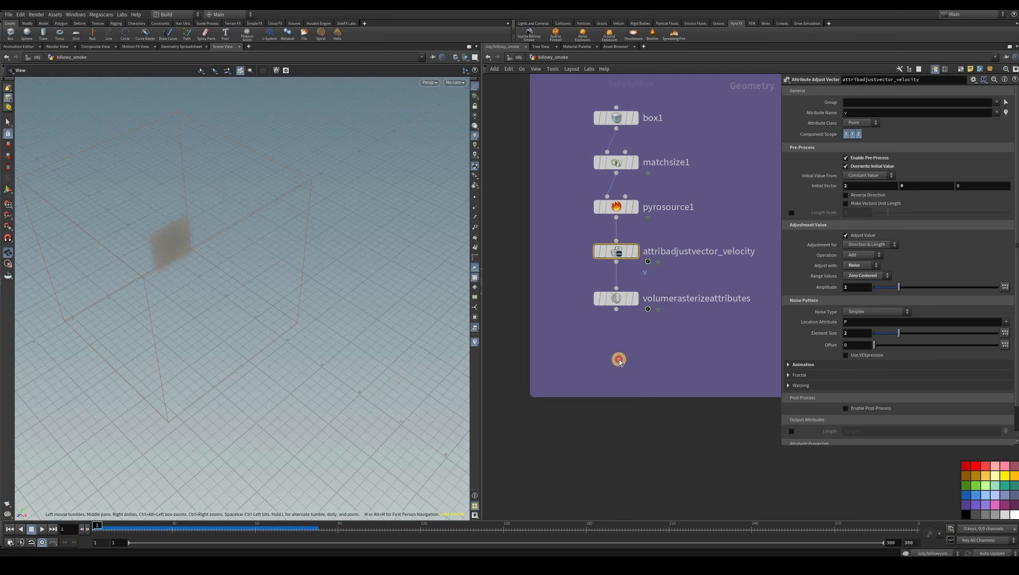
Step: Insert a Volume Velocity node between attribadjustvector_velocity and volumerasterizeattributes
{"action": "left_click", "coordinate": [581, 294]}
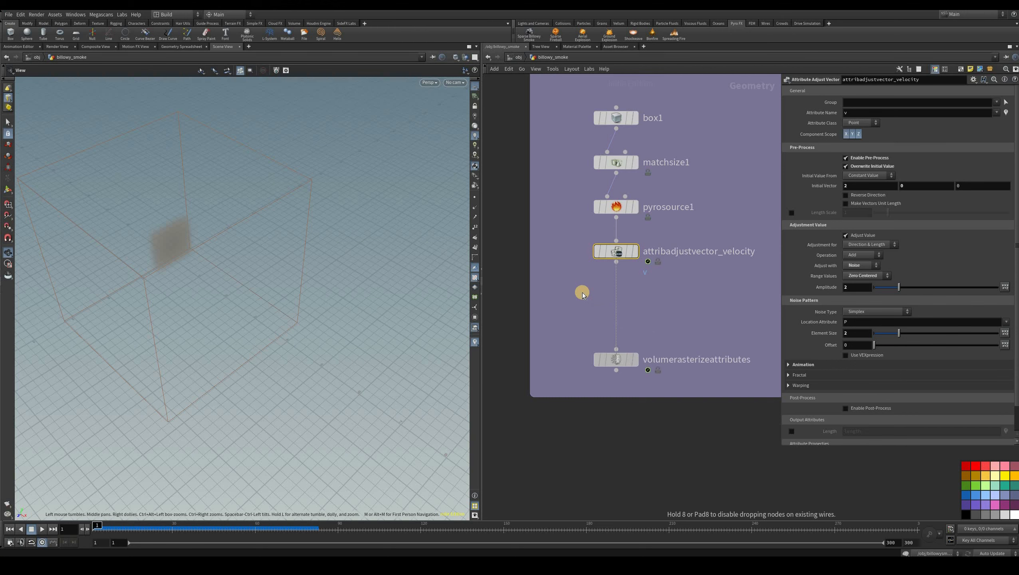
{"action": "key", "text": "Tab"}
{"action": "type", "text": "v"}
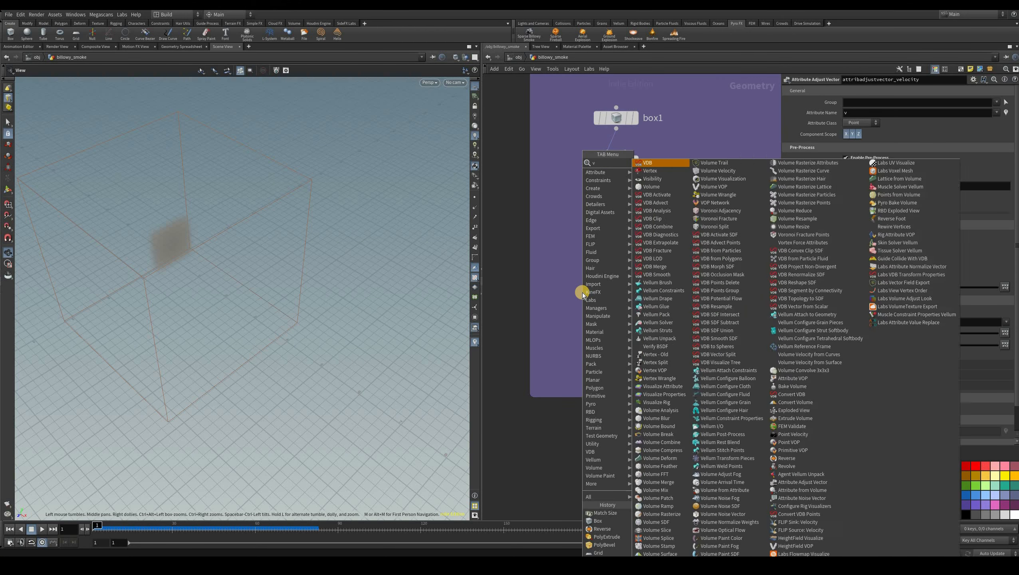
{"action": "type", "text": "ol vel"}
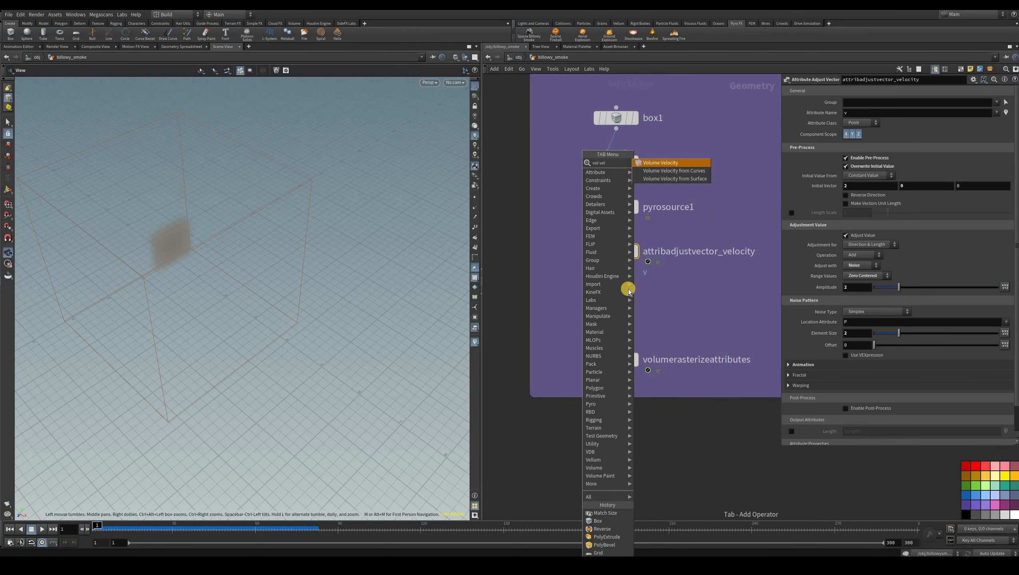
{"action": "key", "text": "Return"}
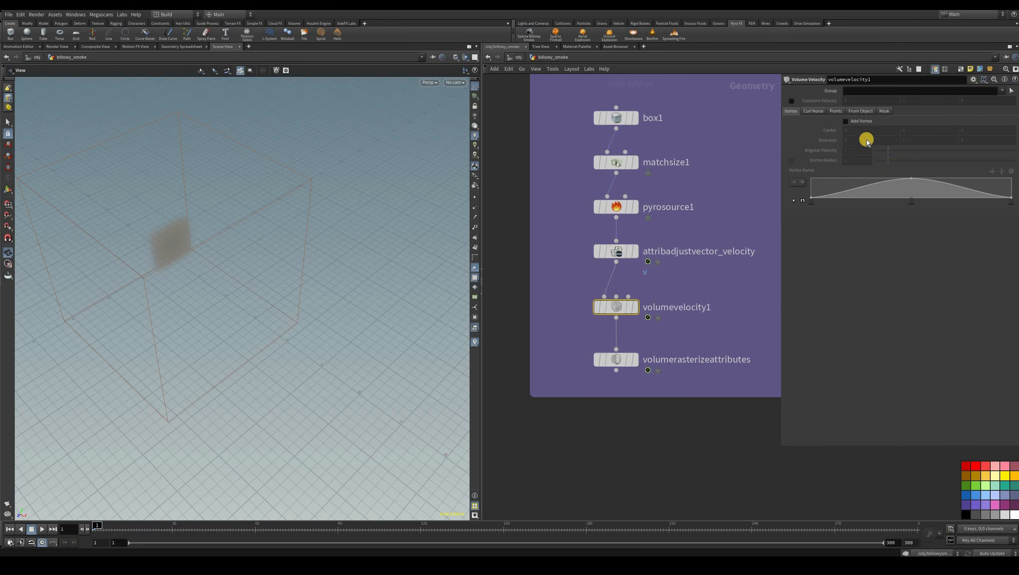
Step: Enable Add Vortex and Add Curl Noise on the volumevelocity1 node
{"action": "left_click", "coordinate": [847, 122]}
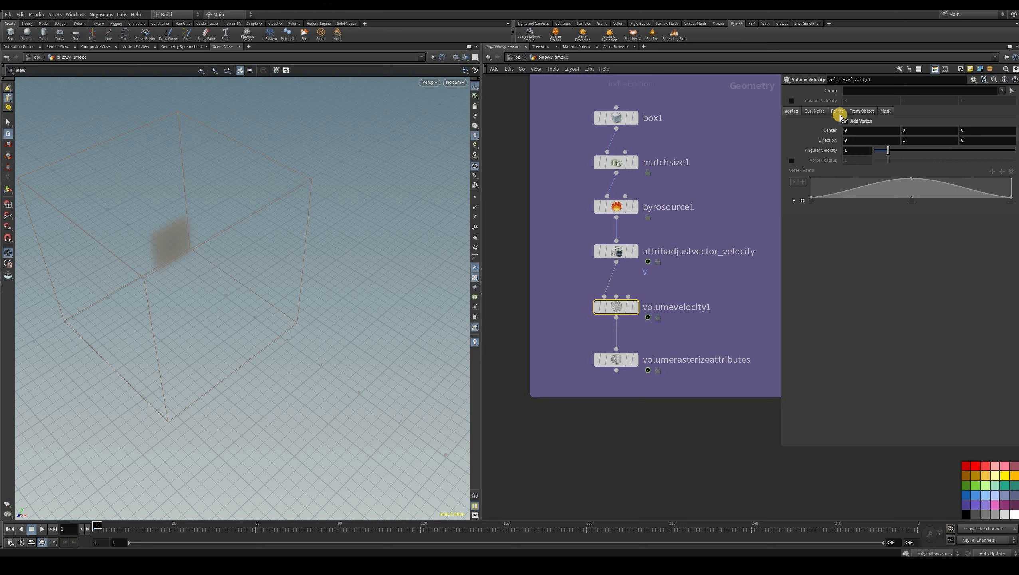
{"action": "key", "text": "Tab"}
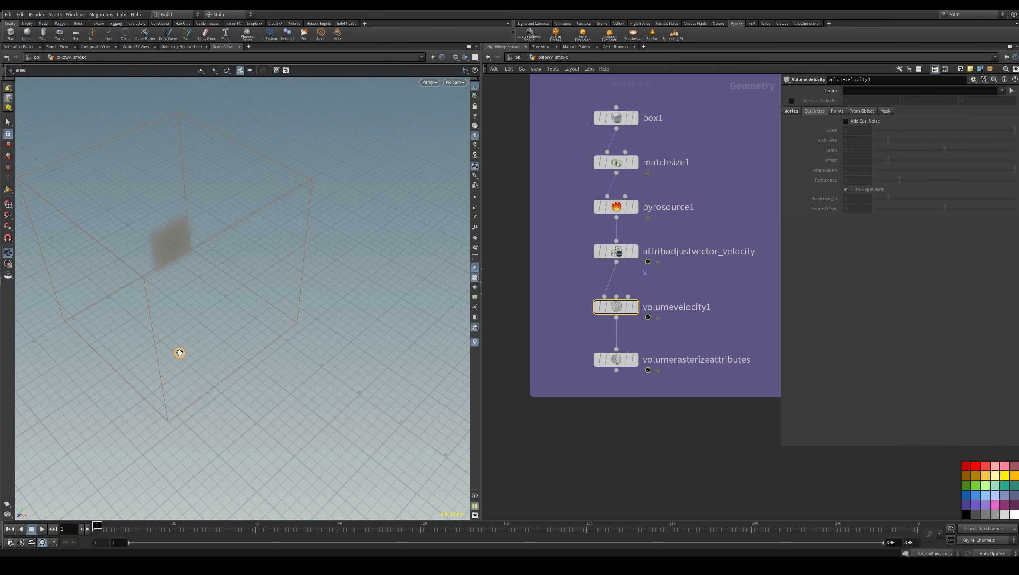
{"action": "left_click_drag", "start_coordinate": [180, 353], "coordinate": [232, 354]}
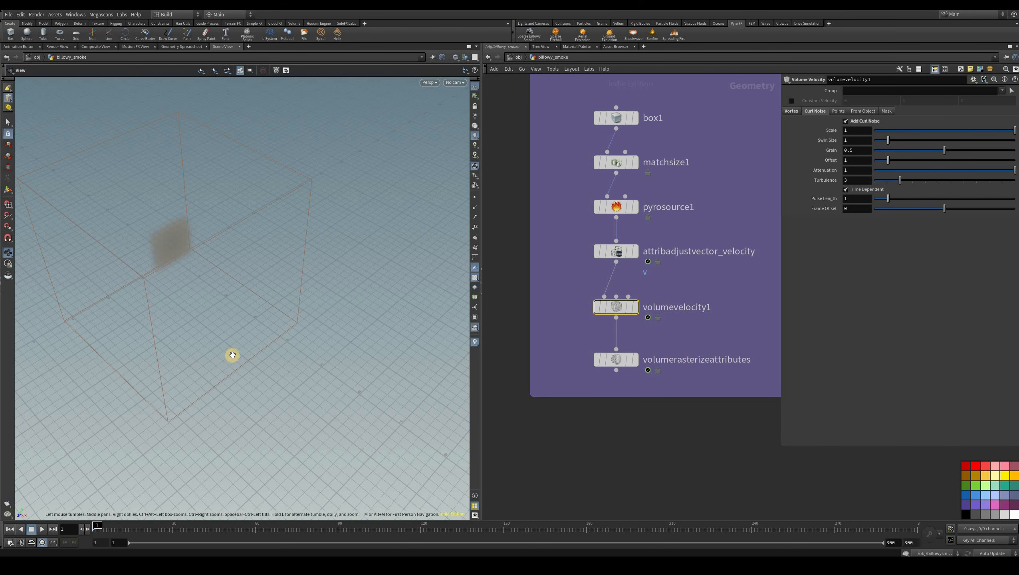
Step: Play the simulation from the first frame and scrub the timeline to examine the noise's effect on the smoke
{"action": "left_click", "coordinate": [42, 530]}
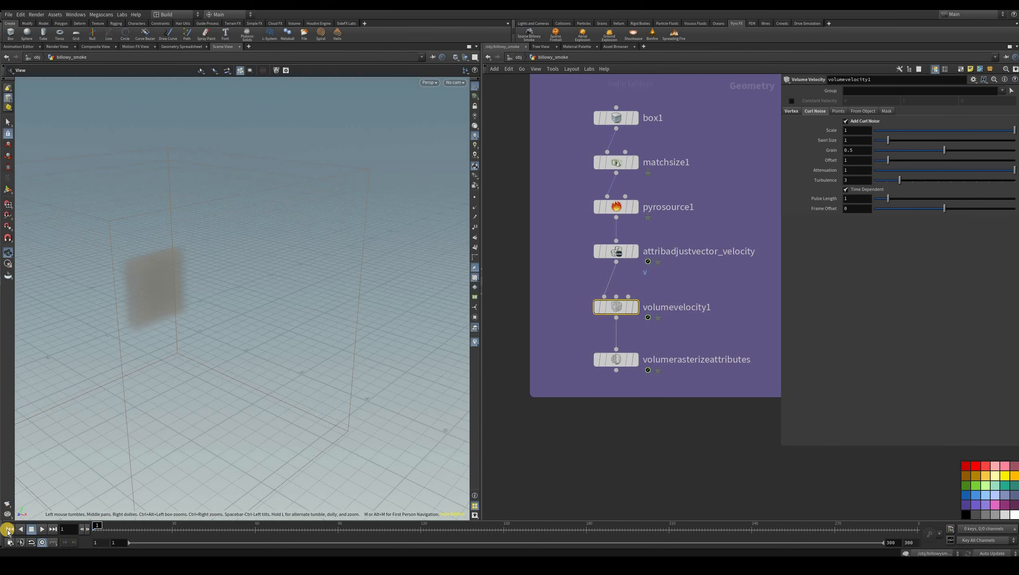
{"action": "left_click", "coordinate": [34, 530]}
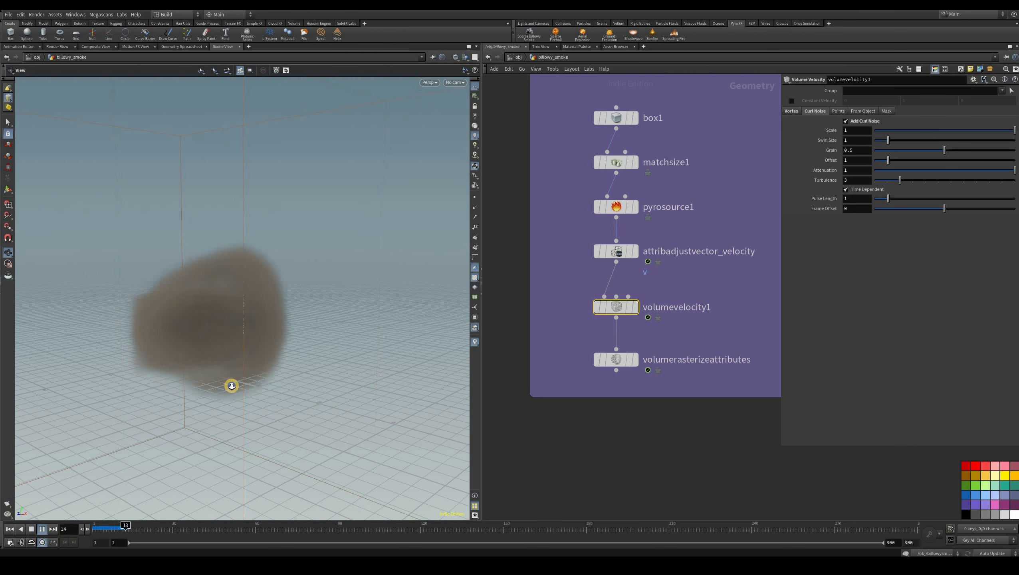
{"action": "left_click_drag", "start_coordinate": [180, 534], "coordinate": [218, 530]}
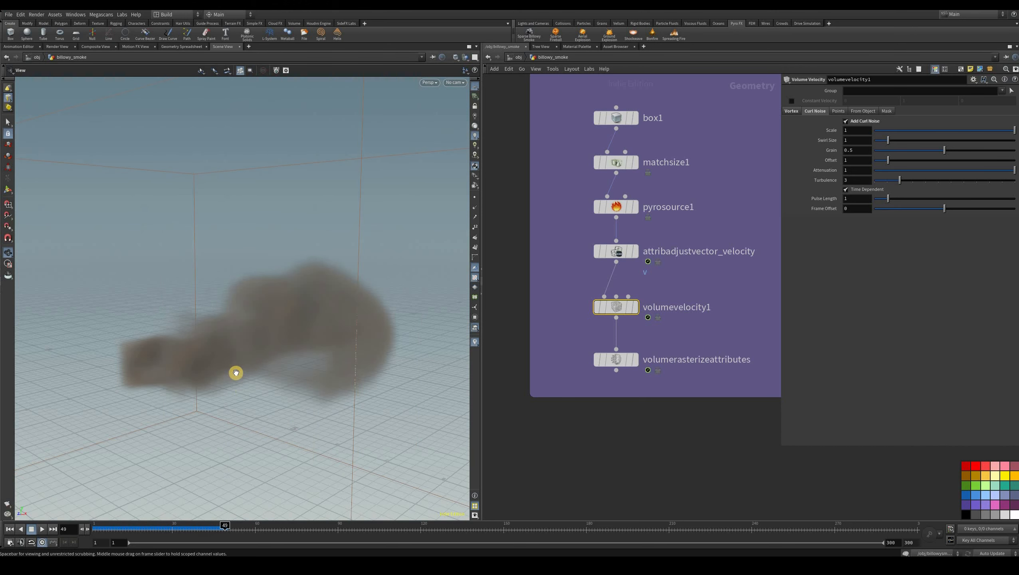
{"action": "left_click_drag", "start_coordinate": [236, 373], "coordinate": [225, 527]}
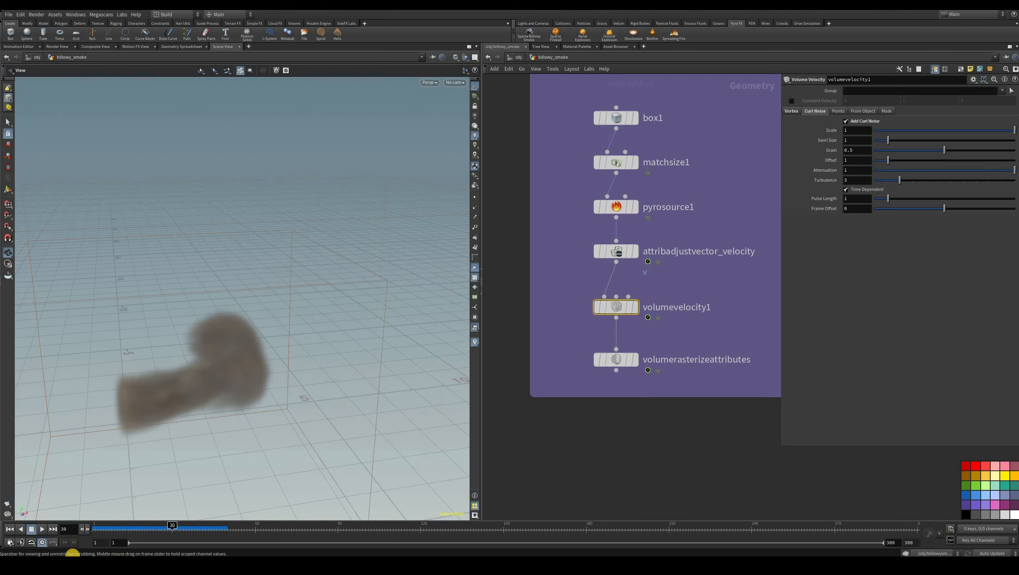
{"action": "left_click", "coordinate": [42, 530]}
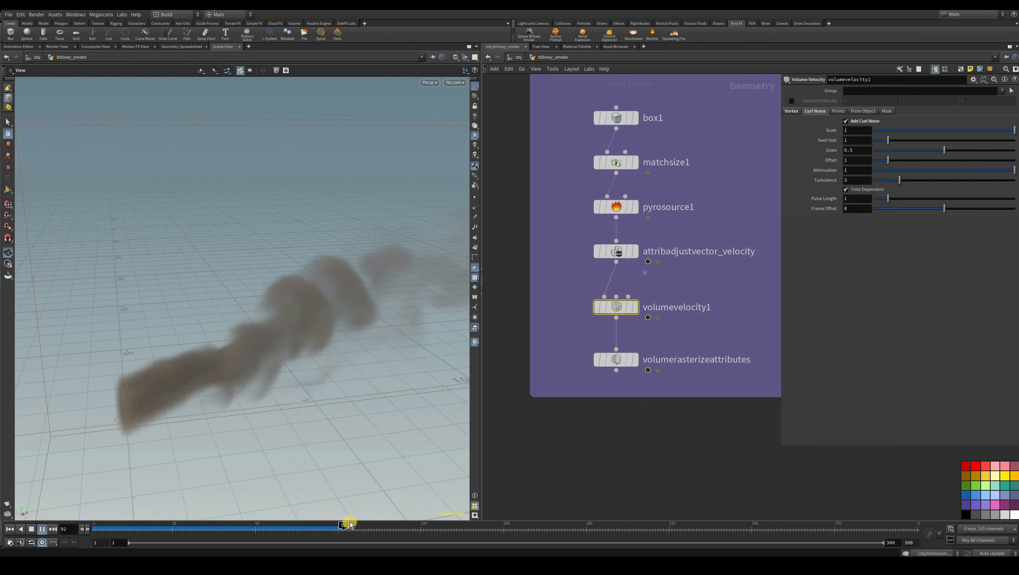
{"action": "left_click_drag", "start_coordinate": [377, 528], "coordinate": [334, 527]}
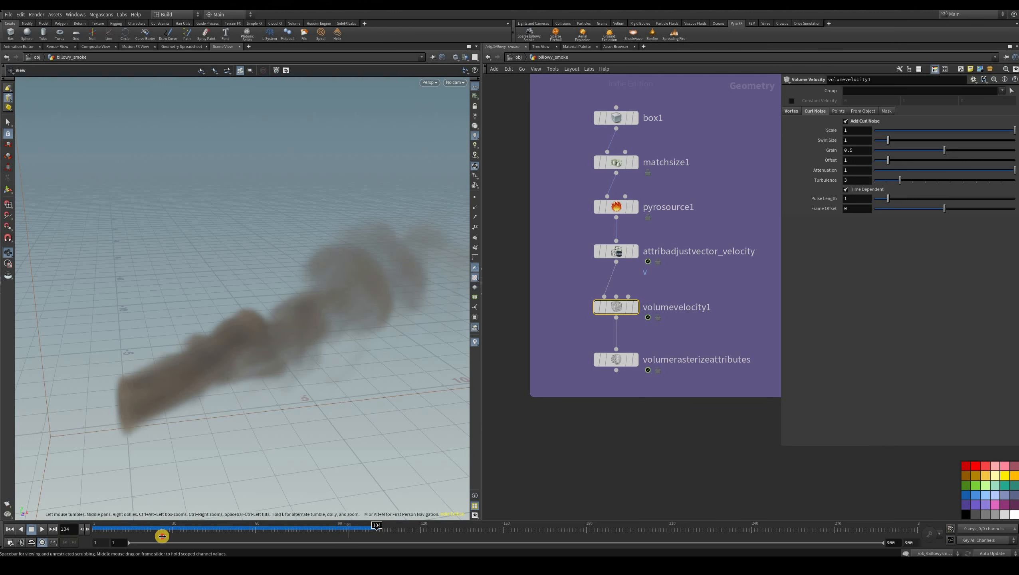
Step: Scrub back through the cached frames to examine the smoke from another angle, then return to the first frame
{"action": "left_click_drag", "start_coordinate": [117, 539], "coordinate": [98, 540]}
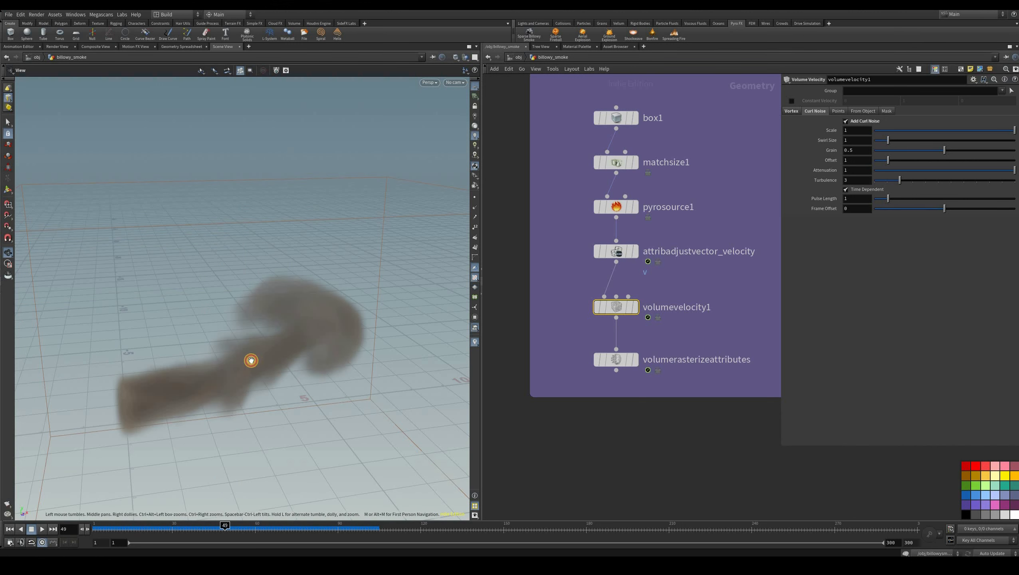
{"action": "left_click_drag", "start_coordinate": [489, 396], "coordinate": [630, 437]}
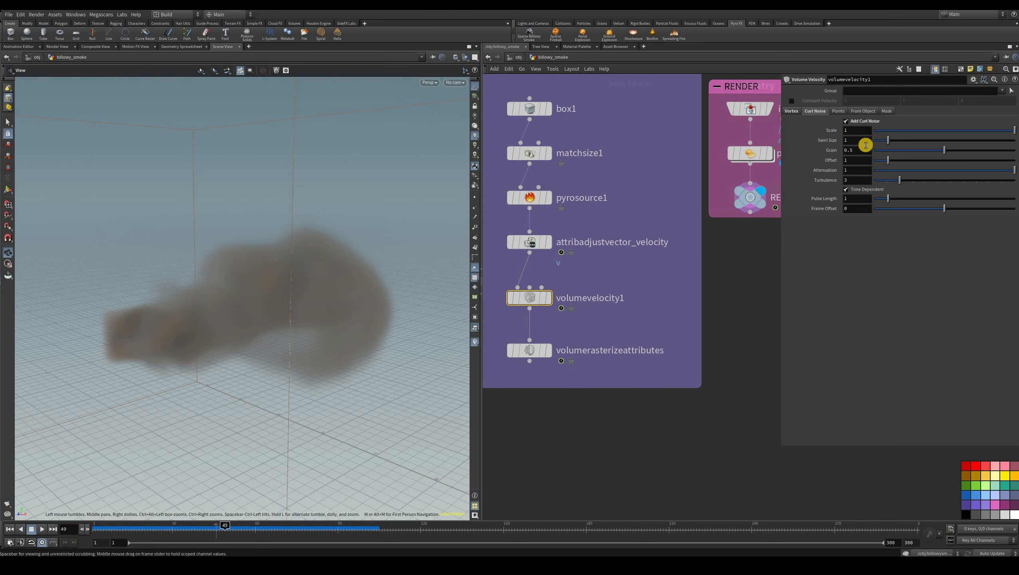
{"action": "key", "text": "ctrl+Up"}
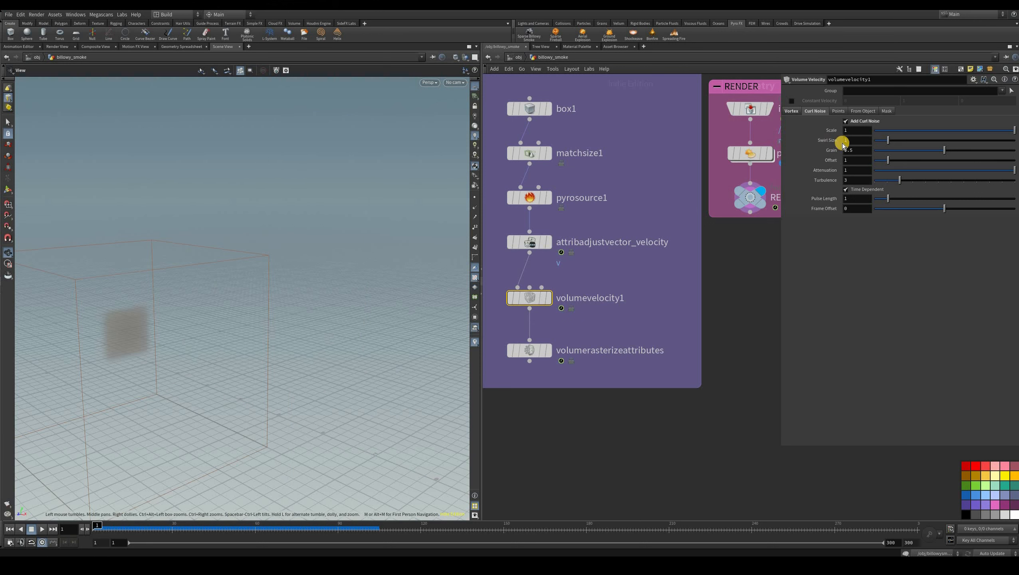
Step: Set the curl noise Turbulence on volumevelocity1 to 5 and play the simulation
{"action": "left_click", "coordinate": [811, 148]}
{"action": "key", "text": "Tab"}
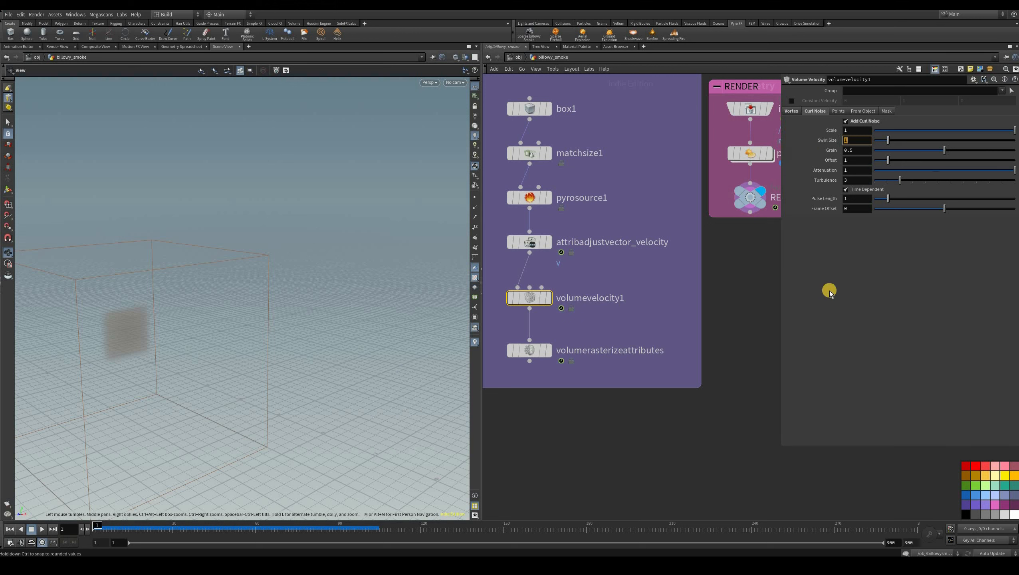
{"action": "key", "text": "Tab"}
{"action": "key", "text": "Tab"}
{"action": "key", "text": "Tab"}
{"action": "key", "text": "Tab"}
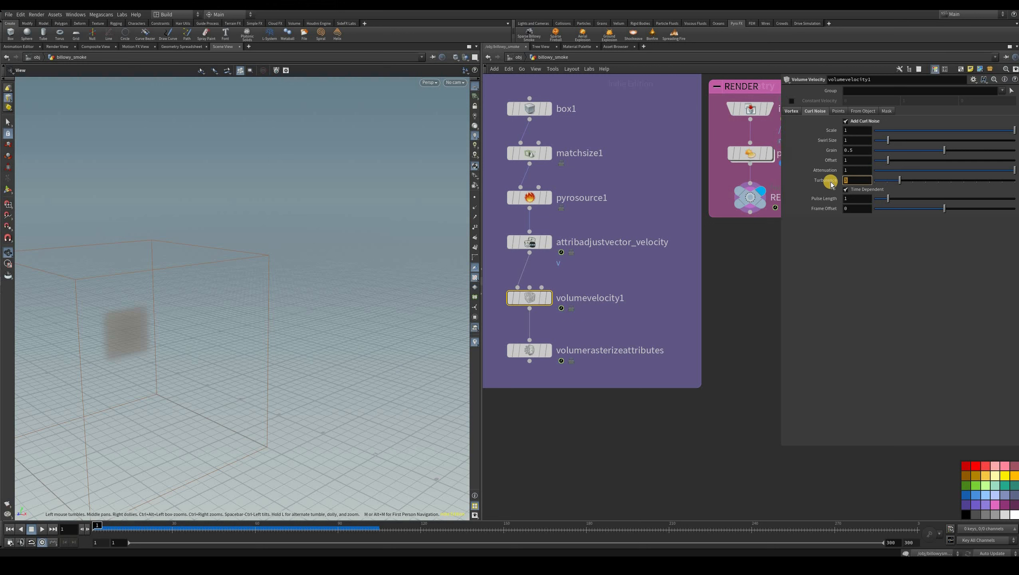
{"action": "key", "text": "Return"}
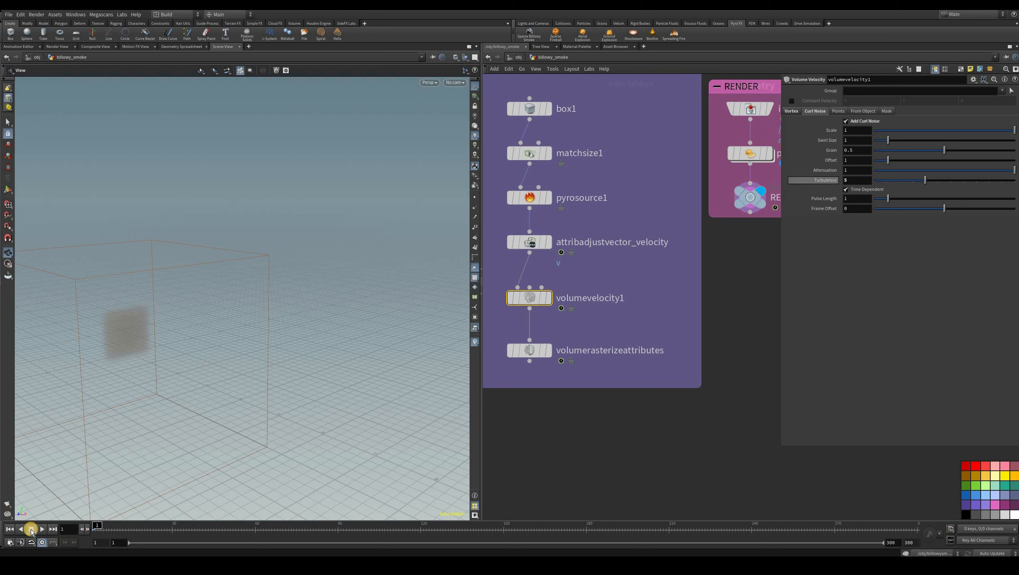
{"action": "left_click", "coordinate": [42, 529]}
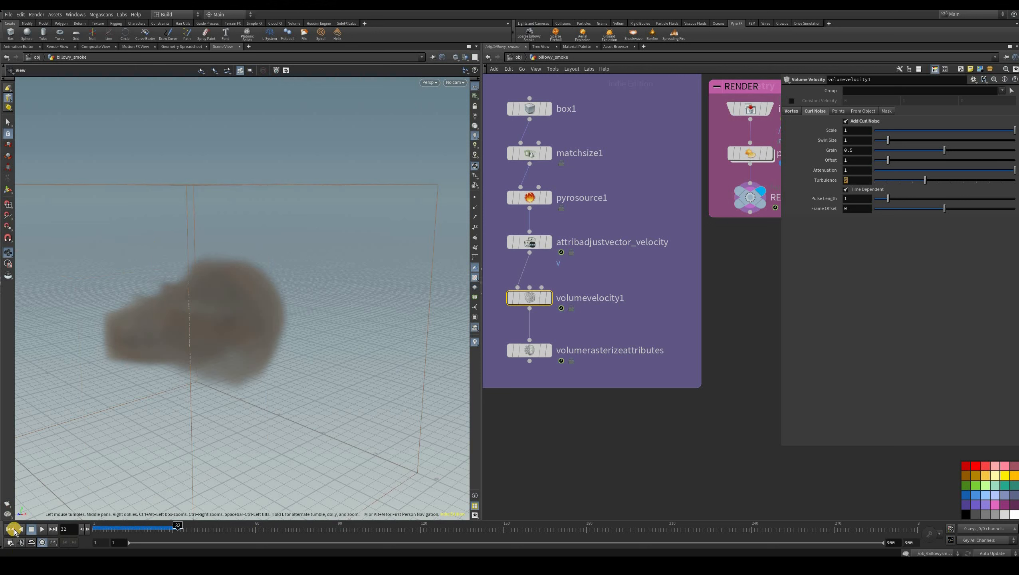
Step: Set the curl noise Turbulence to 10 and replay the simulation, examining the smoke from the opposite side
{"action": "type", "text": "10"}
{"action": "key", "text": "Return"}
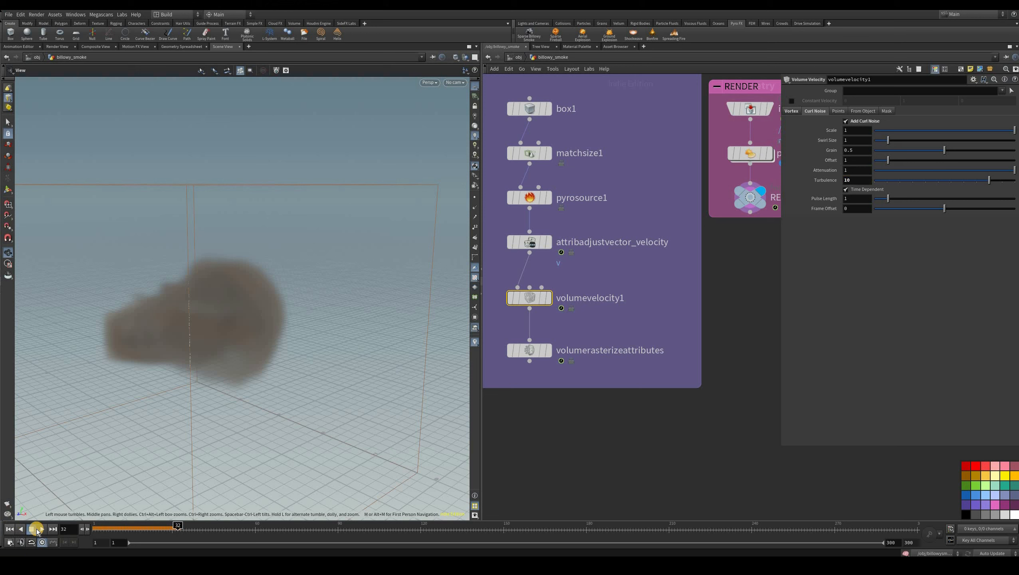
{"action": "left_click", "coordinate": [37, 529]}
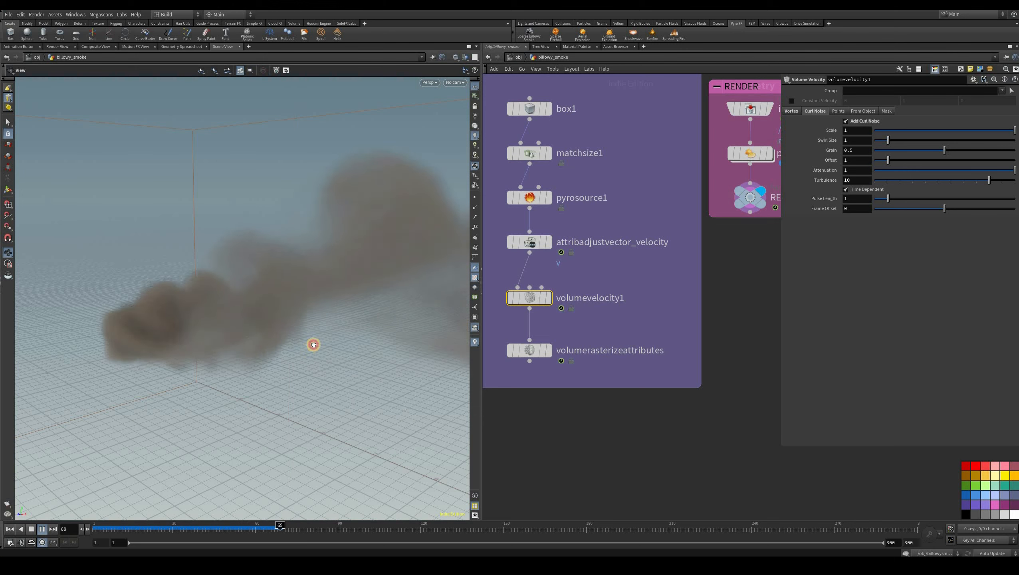
{"action": "key", "text": "Escape"}
{"action": "left_click_drag", "start_coordinate": [186, 360], "coordinate": [383, 314]}
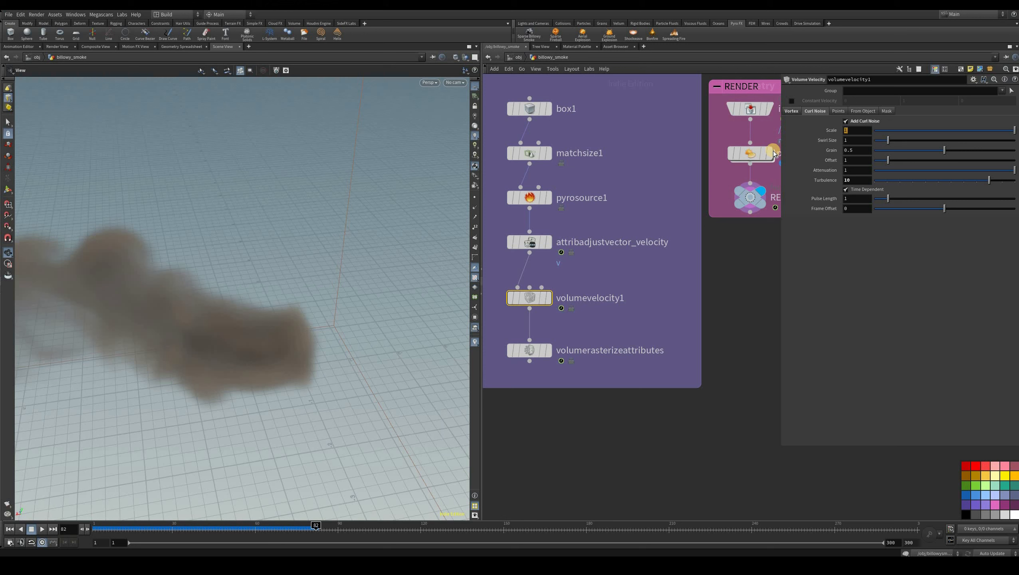
Step: Set the curl noise Scale to 0.5, replay the simulation to check the smoke, and return to the first frame
{"action": "mouse_move", "coordinate": [774, 153]}
{"action": "left_click", "coordinate": [34, 530]}
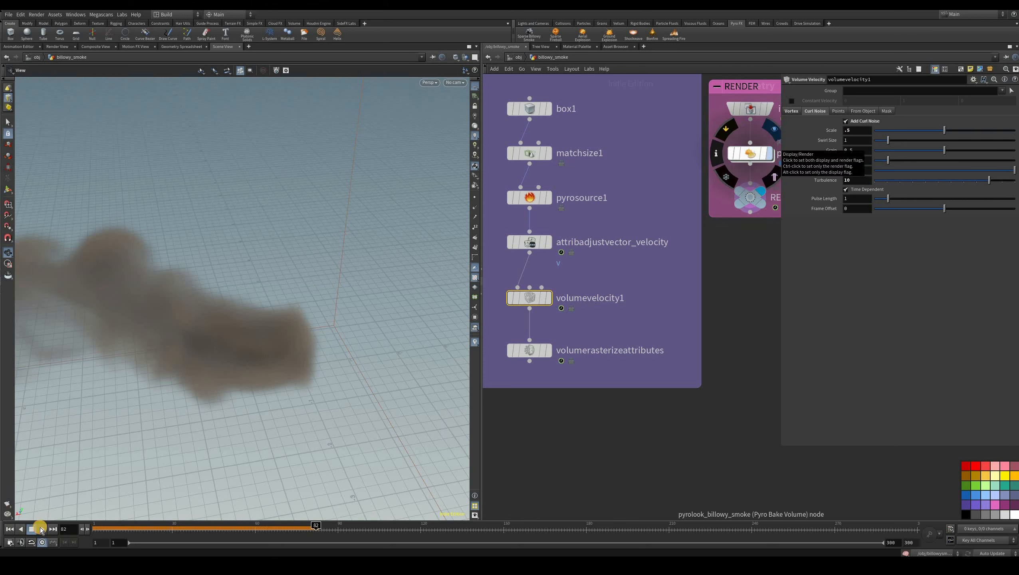
{"action": "left_click", "coordinate": [34, 530]}
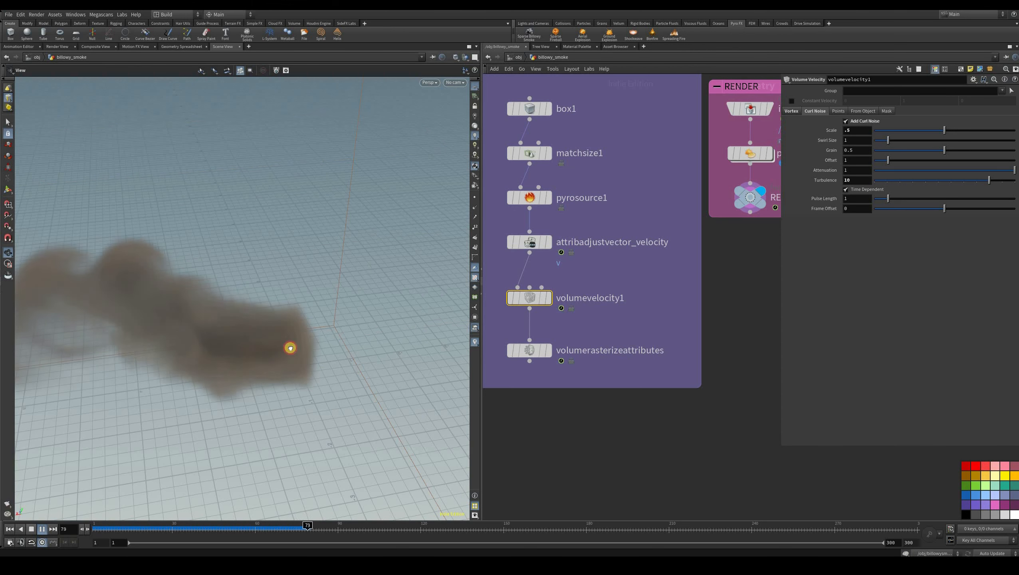
{"action": "left_click_drag", "start_coordinate": [359, 373], "coordinate": [603, 427]}
{"action": "key", "text": "ctrl+Up"}
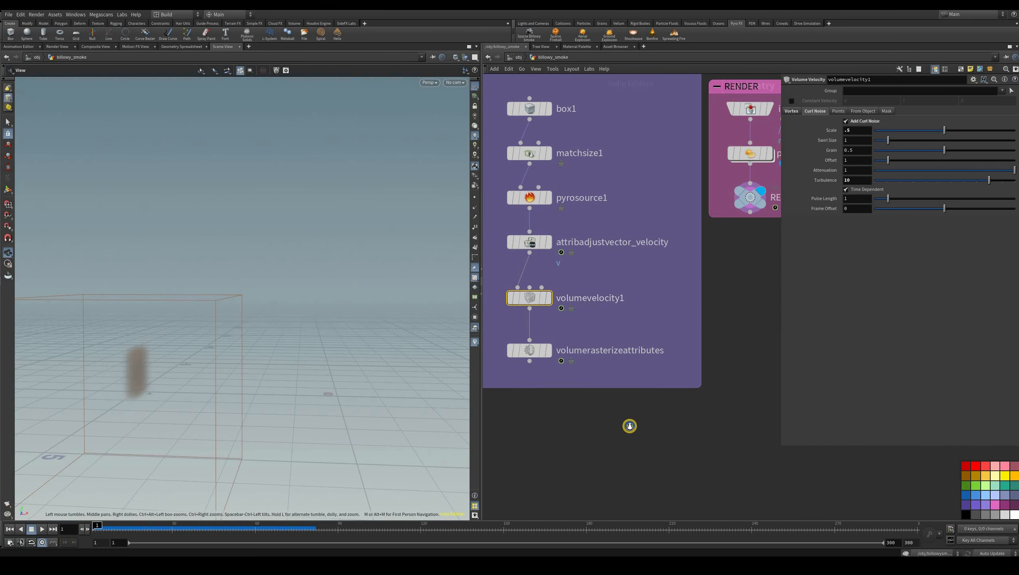
Step: At the object level, arrange billowy_smoke below paper_plane and billowysmoke_simulation beside paper_plane
{"action": "middle_click_drag", "start_coordinate": [699, 313], "coordinate": [674, 319]}
{"action": "scroll", "coordinate": [654, 403], "scroll_direction": "down", "scroll_amount": 5}
{"action": "scroll", "coordinate": [625, 273], "scroll_direction": "up", "scroll_amount": 2}
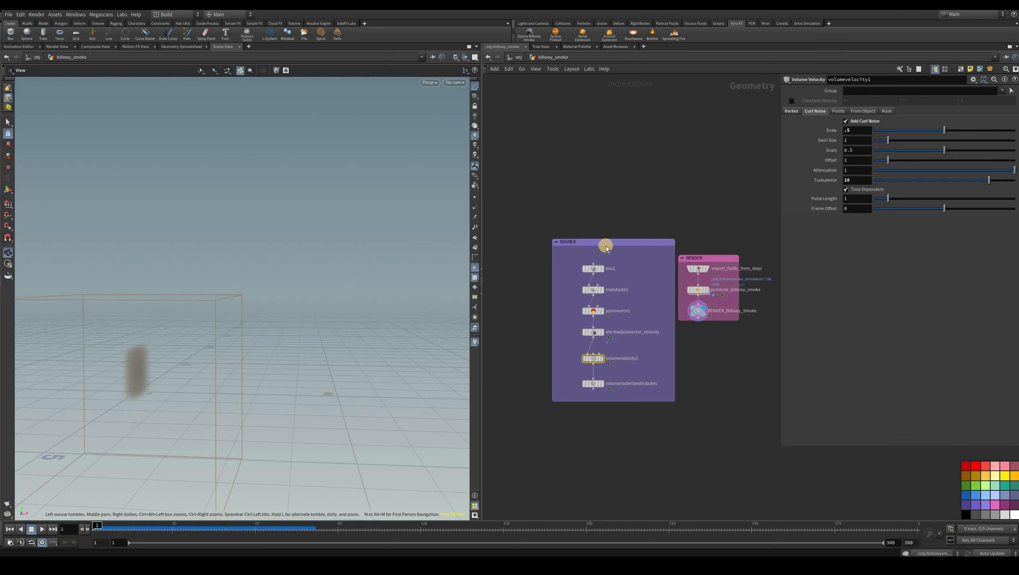
{"action": "key", "text": "u"}
{"action": "middle_click_drag", "start_coordinate": [540, 238], "coordinate": [561, 295]}
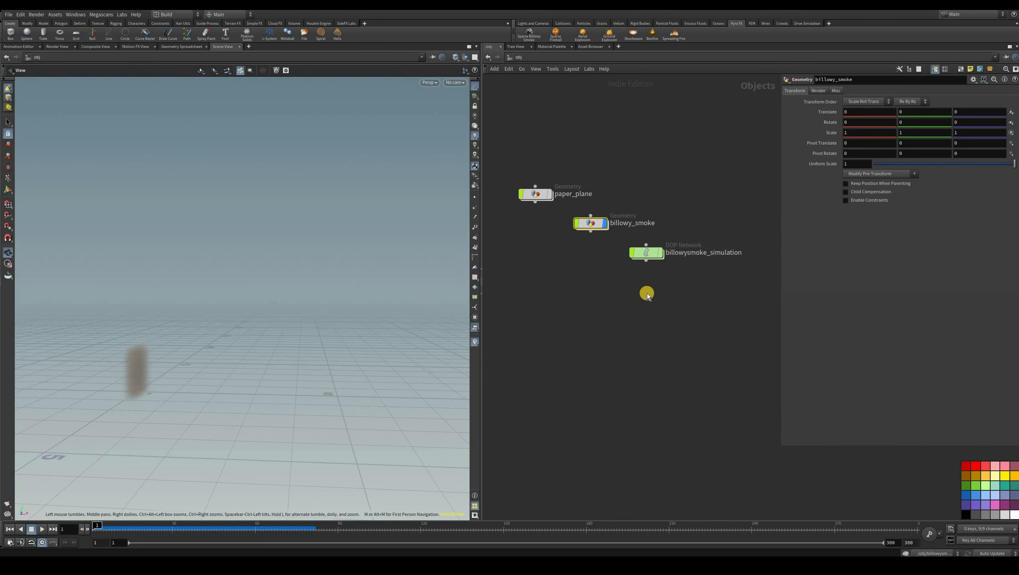
{"action": "left_click_drag", "start_coordinate": [591, 223], "coordinate": [535, 235]}
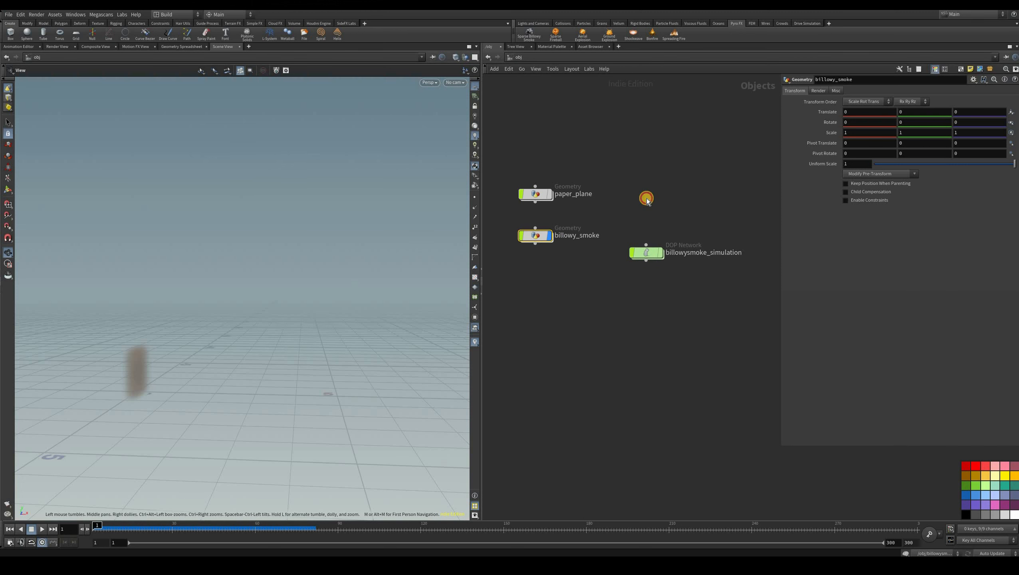
{"action": "left_click_drag", "start_coordinate": [646, 252], "coordinate": [648, 184]}
{"action": "left_click_drag", "start_coordinate": [707, 197], "coordinate": [701, 199]}
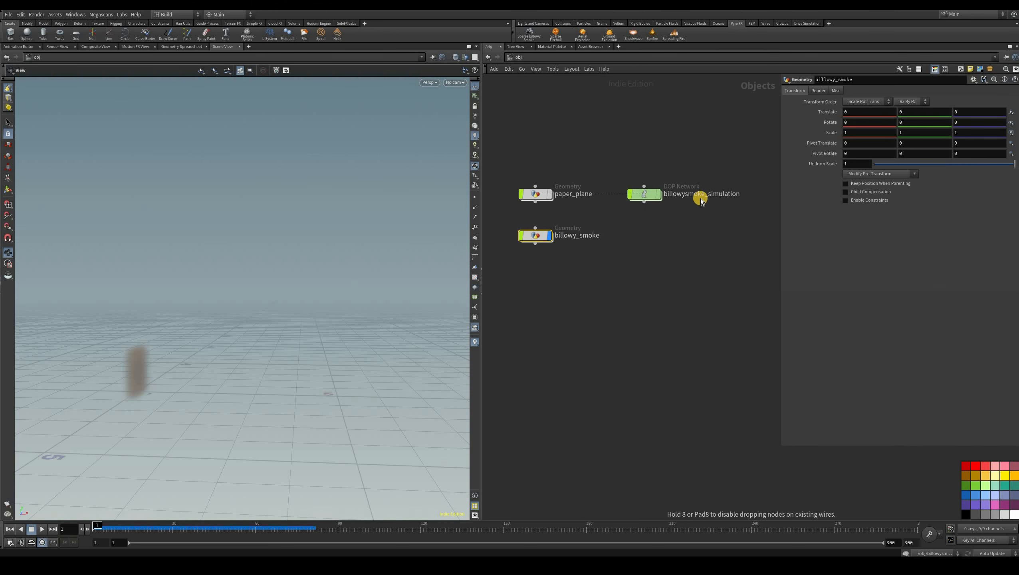
Step: Open the billowysmoke_simulation network and tidy its layout so pyro and source_volumes sit level above pyro_solver
{"action": "left_click", "coordinate": [646, 197]}
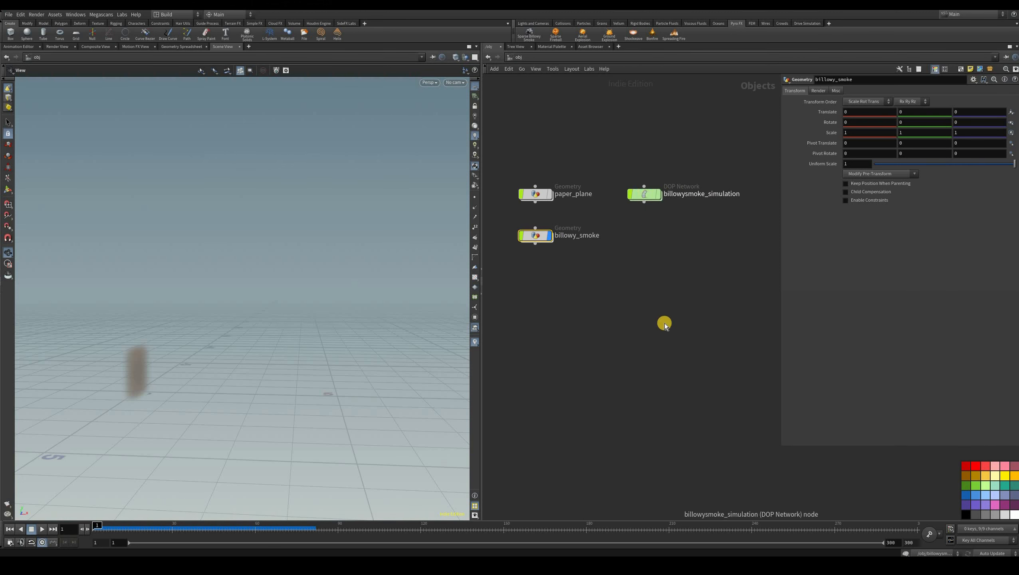
{"action": "key", "text": "i"}
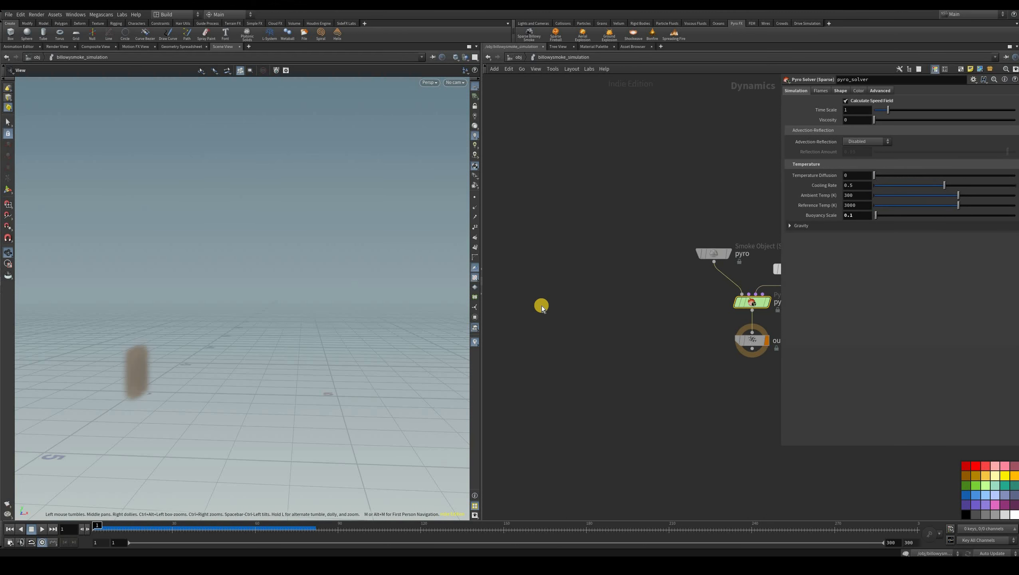
{"action": "key", "text": "h"}
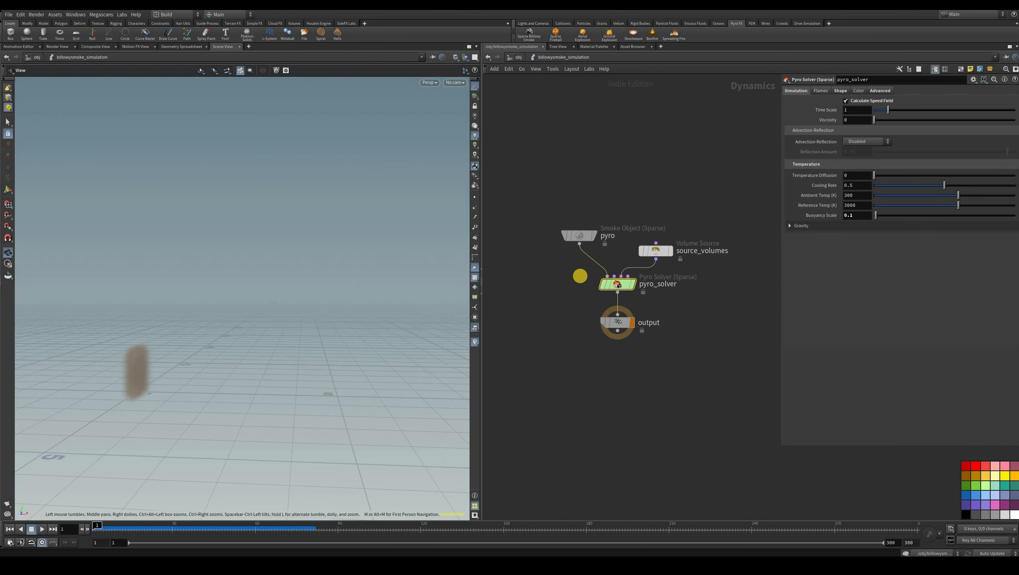
{"action": "scroll", "coordinate": [543, 274], "scroll_direction": "up", "scroll_amount": 1}
{"action": "scroll", "coordinate": [538, 220], "scroll_direction": "up", "scroll_amount": 1}
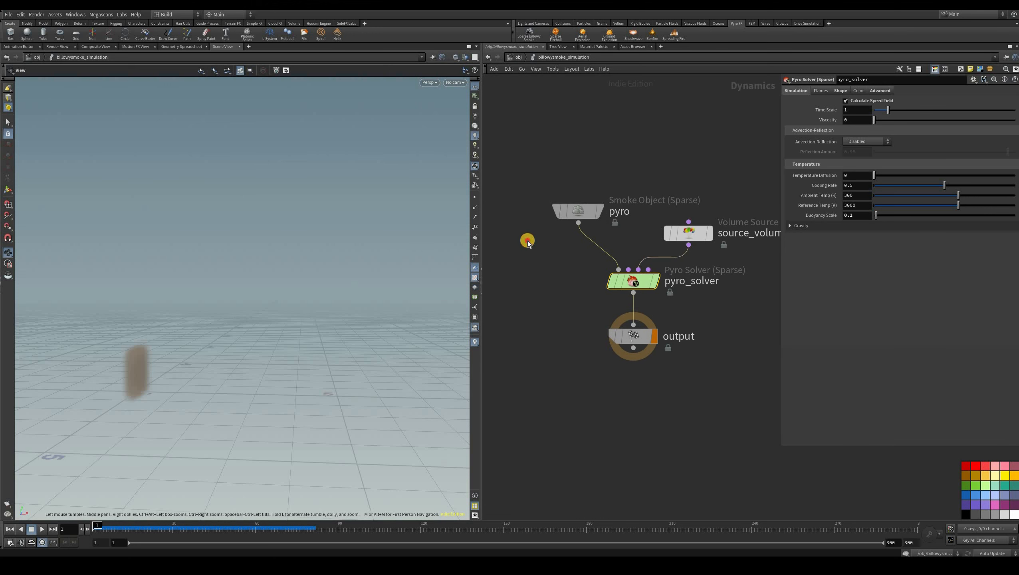
{"action": "middle_click_drag", "start_coordinate": [564, 227], "coordinate": [527, 241]}
{"action": "key", "text": "l"}
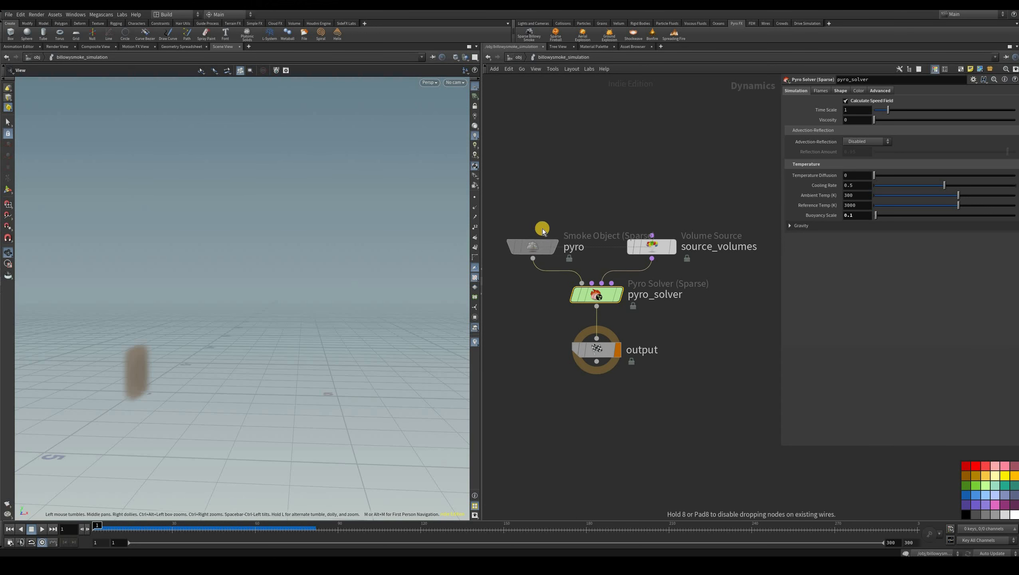
Step: Review the settings of the pyro smoke object and the SOP Path of the source_volumes node
{"action": "left_click", "coordinate": [559, 244]}
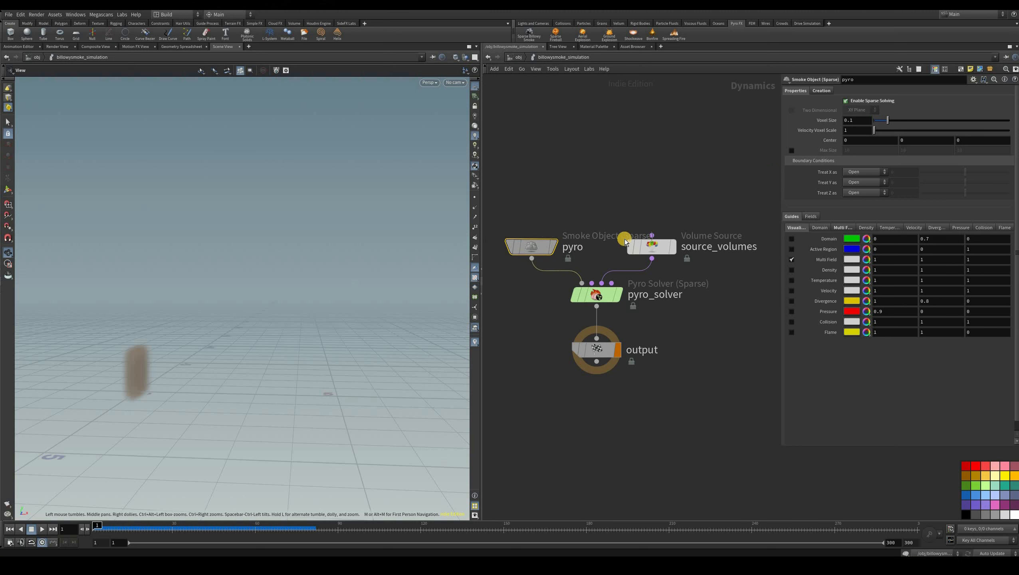
{"action": "mouse_move", "coordinate": [608, 250]}
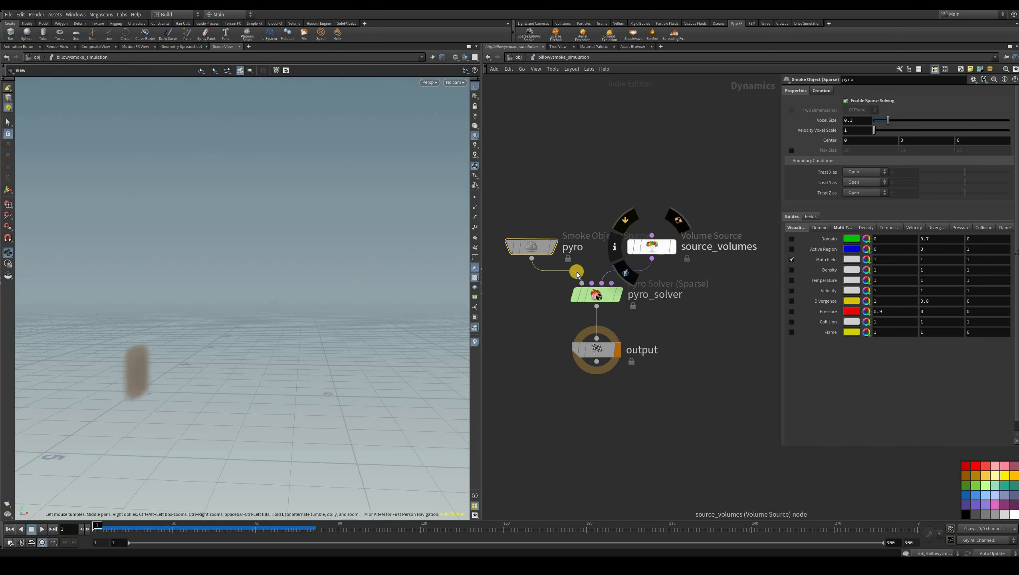
{"action": "left_click", "coordinate": [652, 247]}
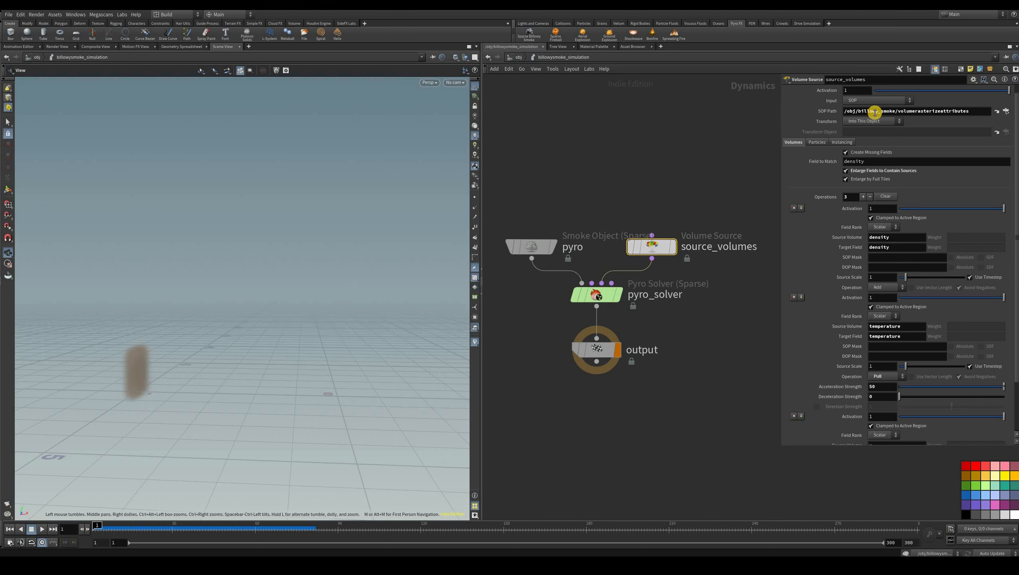
{"action": "left_click", "coordinate": [977, 111]}
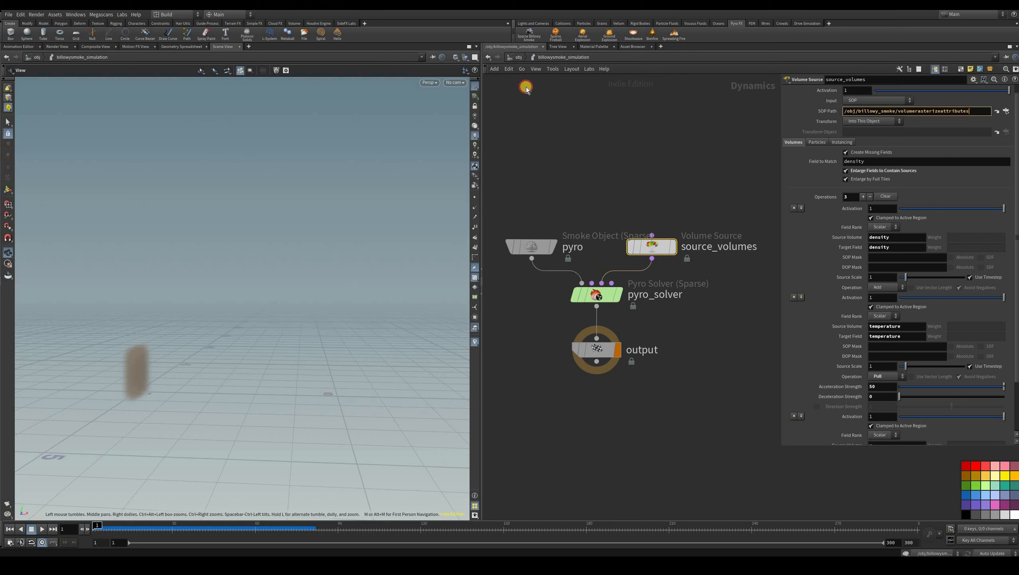
Step: Inspect the volumerasterizeattributes node inside billowy_smoke that source_volumes references
{"action": "key", "text": "u"}
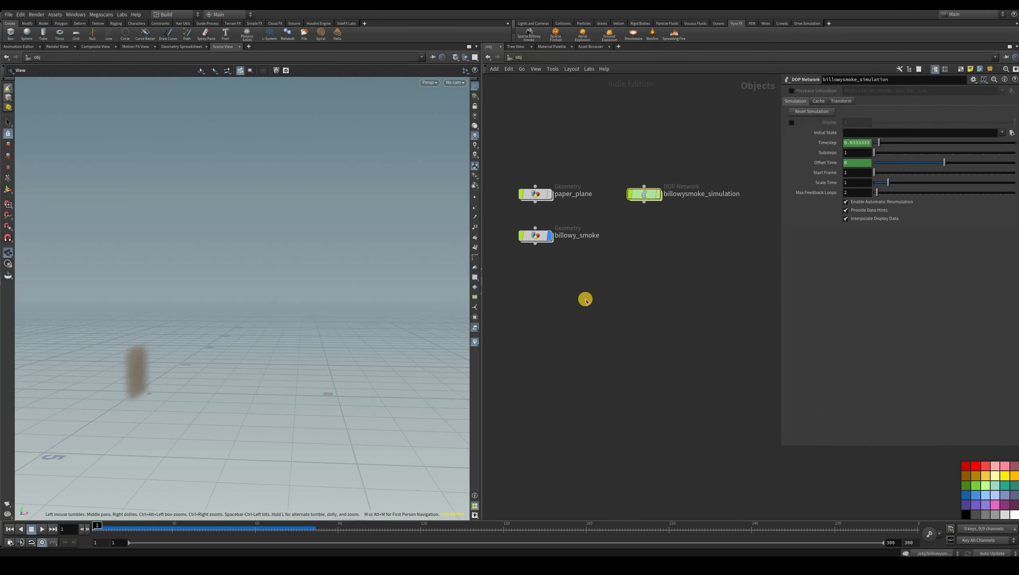
{"action": "key", "text": "i"}
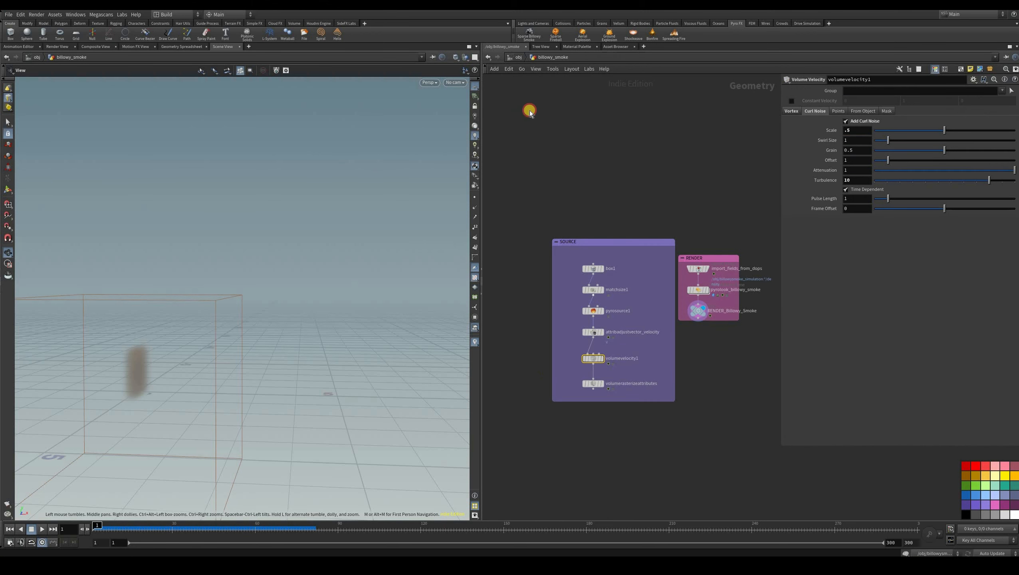
{"action": "scroll", "coordinate": [638, 385], "scroll_direction": "up", "scroll_amount": 4}
{"action": "left_click", "coordinate": [546, 381]}
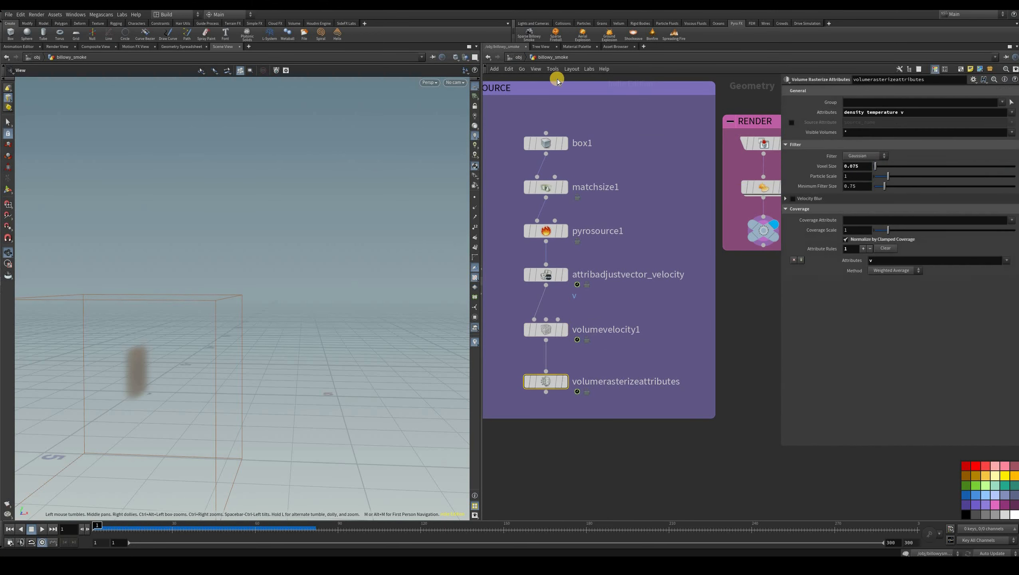
Step: Return to the billowysmoke_simulation network and expand the Gravity settings of pyro_solver
{"action": "left_click", "coordinate": [517, 57]}
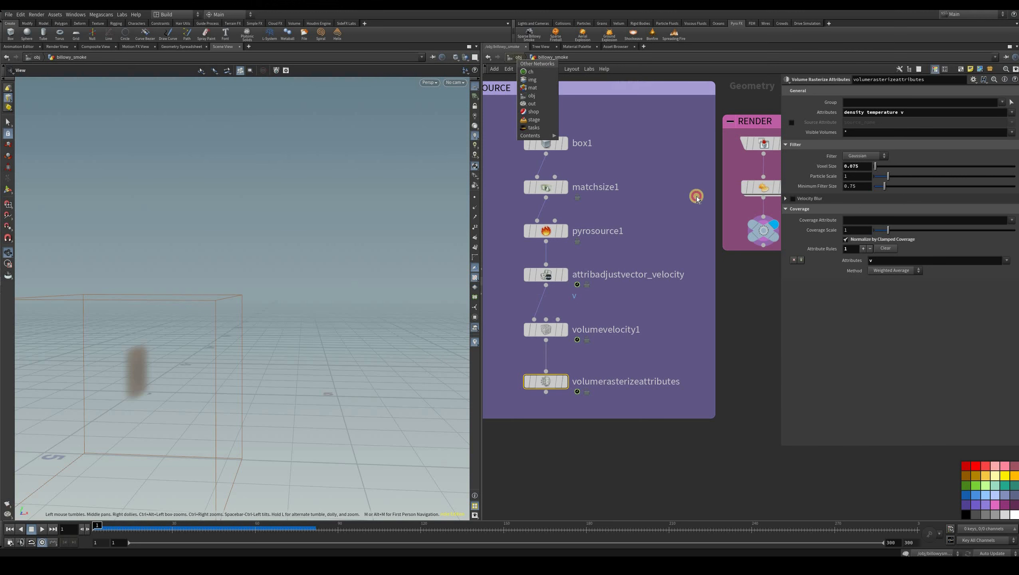
{"action": "left_click", "coordinate": [645, 194]}
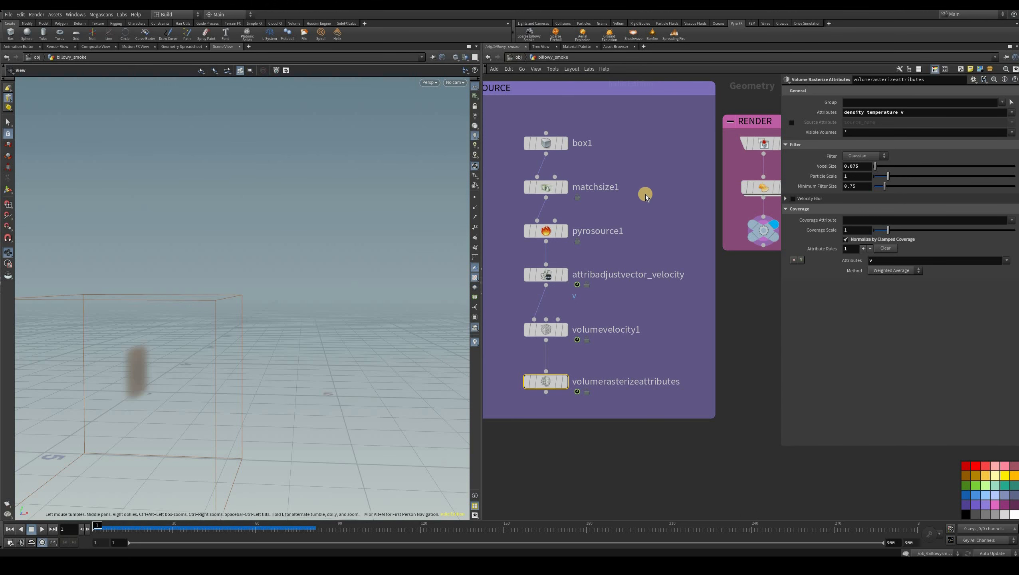
{"action": "key", "text": "u"}
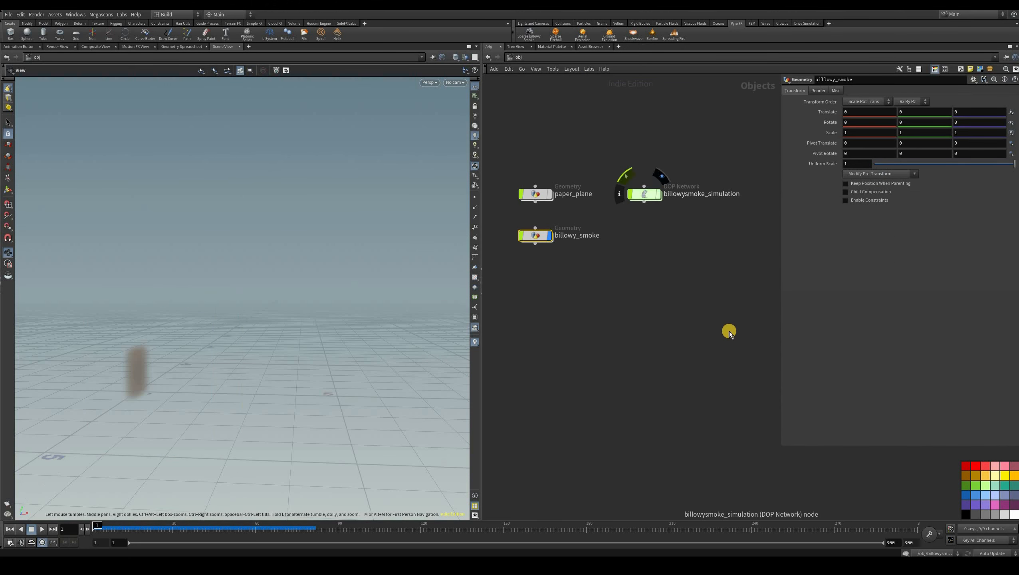
{"action": "double_click", "coordinate": [644, 194]}
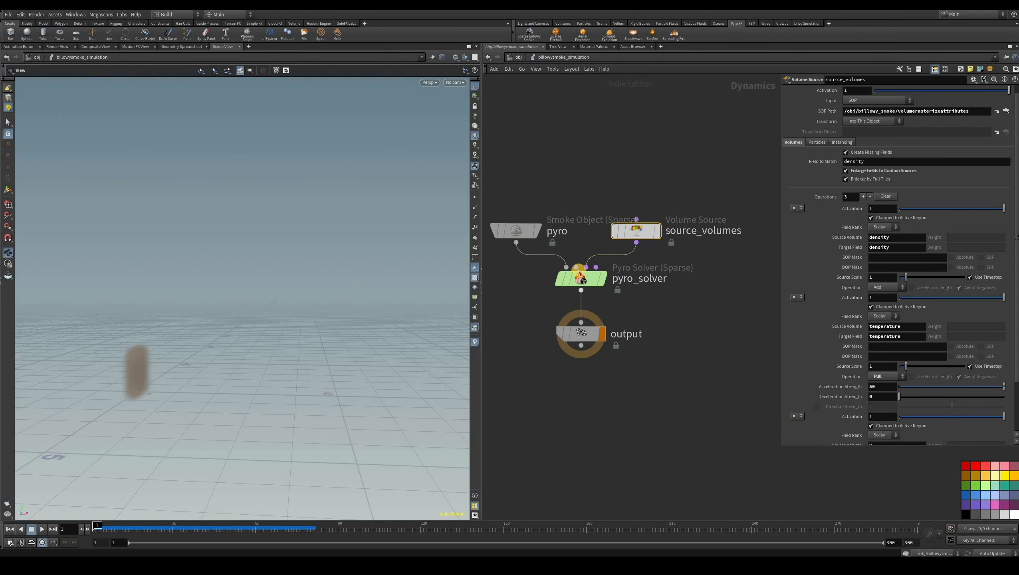
{"action": "key", "text": "Down"}
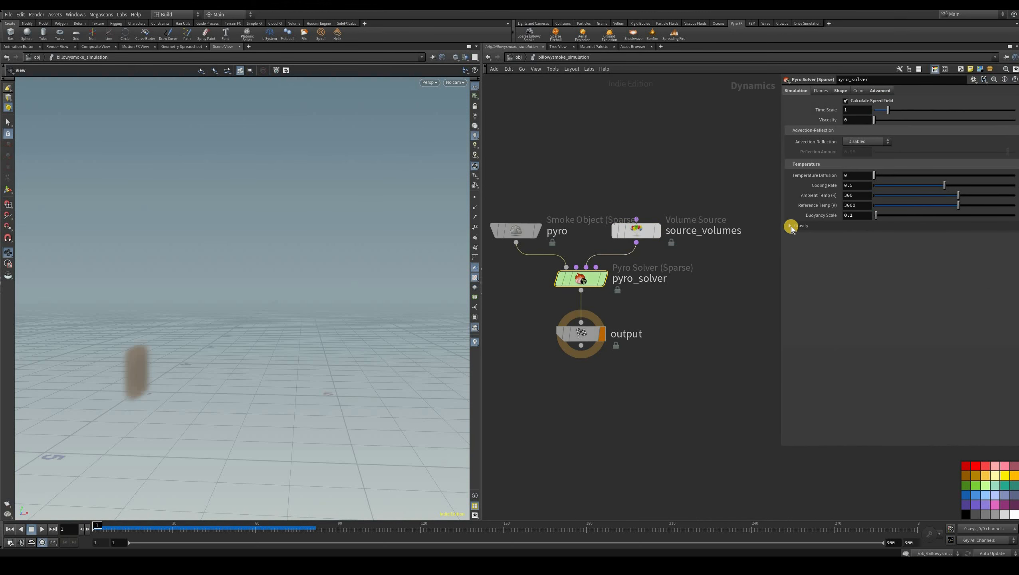
{"action": "left_click", "coordinate": [793, 229]}
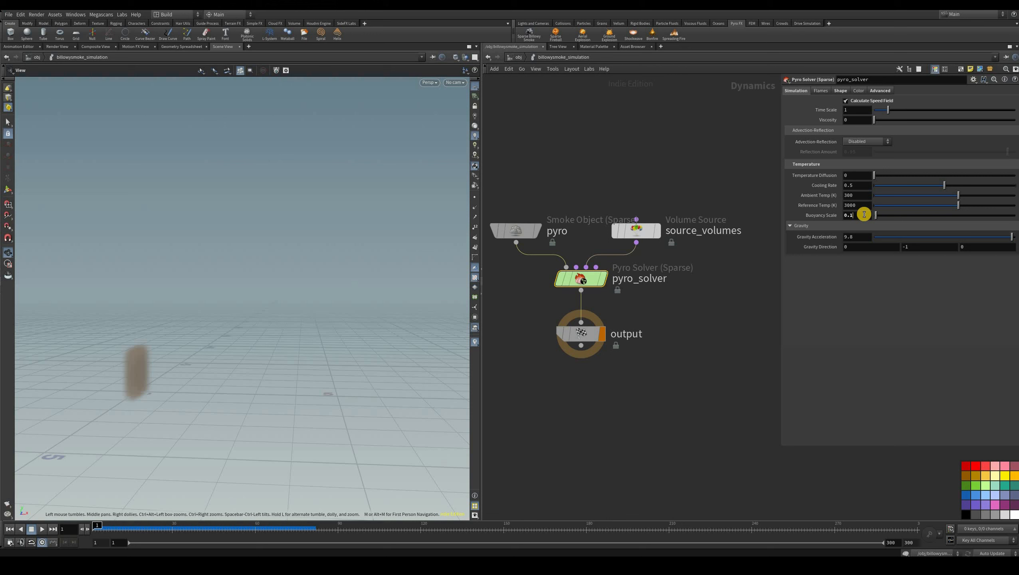
Step: Set the pyro_solver's Buoyancy Scale to -0.1 and play the simulation to check how the smoke moves
{"action": "key", "text": "Home"}
{"action": "type", "text": "-"}
{"action": "left_click", "coordinate": [9, 527]}
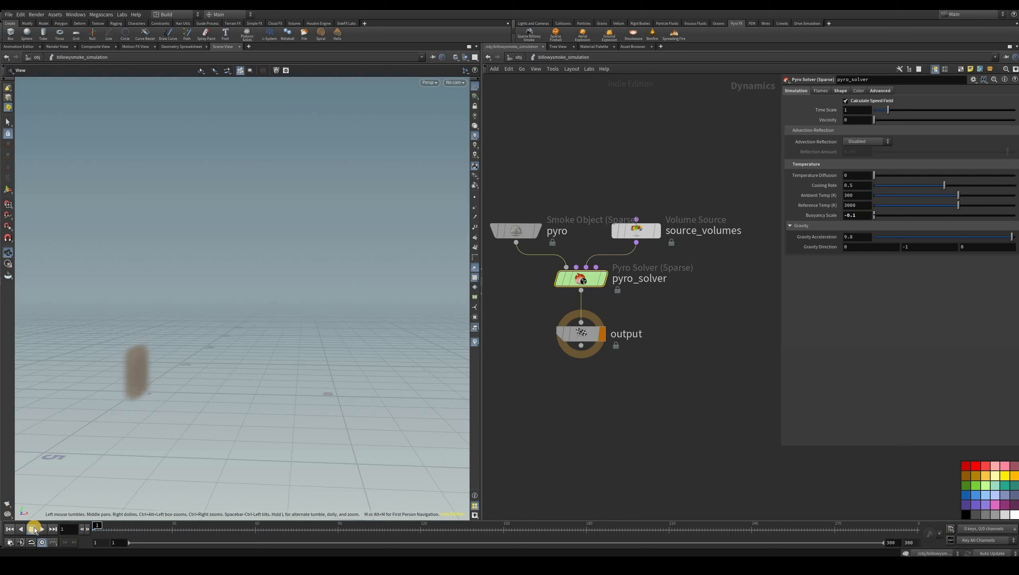
{"action": "left_click", "coordinate": [42, 529]}
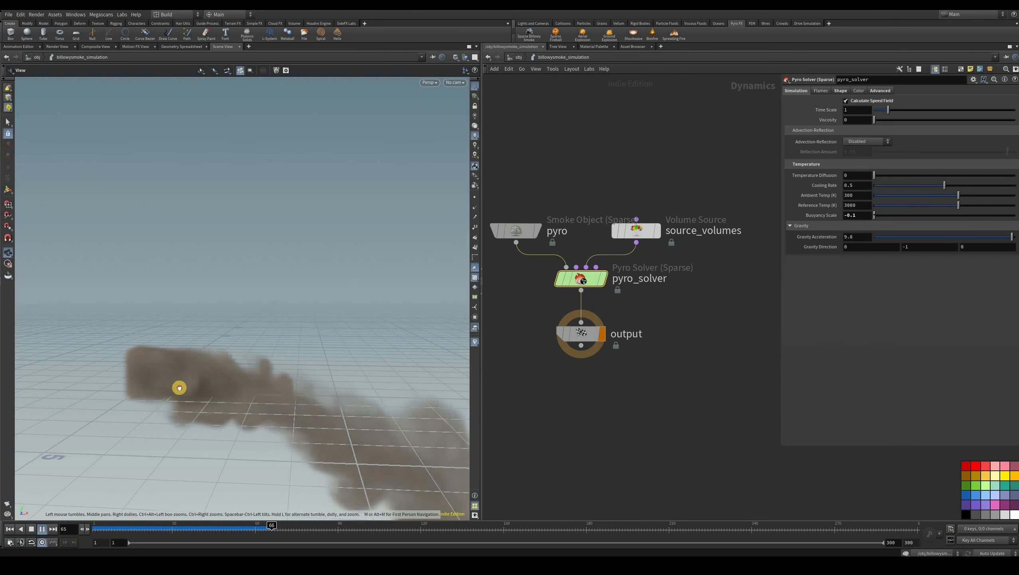
{"action": "left_click", "coordinate": [209, 410]}
{"action": "key", "text": "Up"}
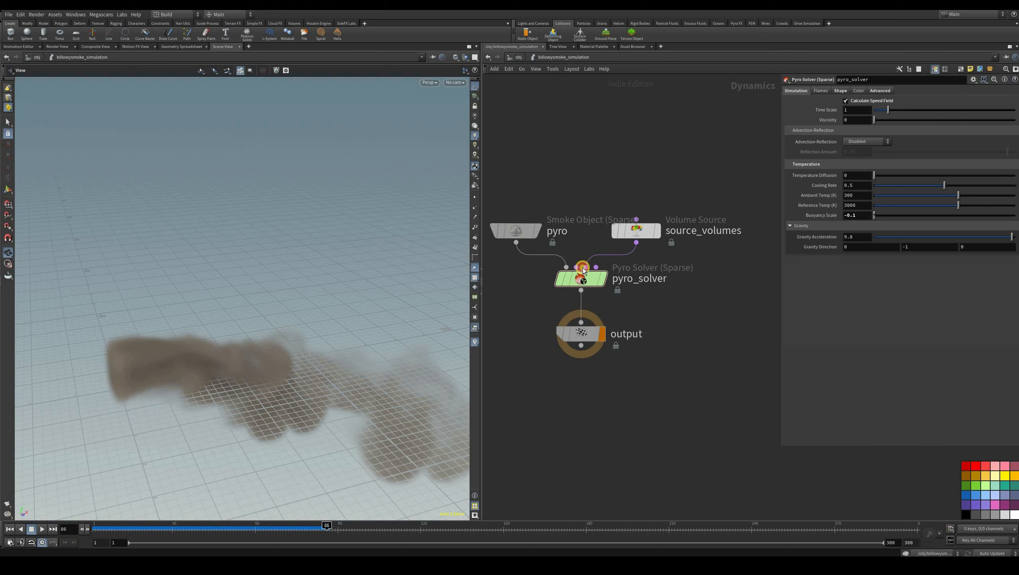
Step: Go up to the object level and add a Geometry node named background below billowy_smoke
{"action": "key", "text": "u"}
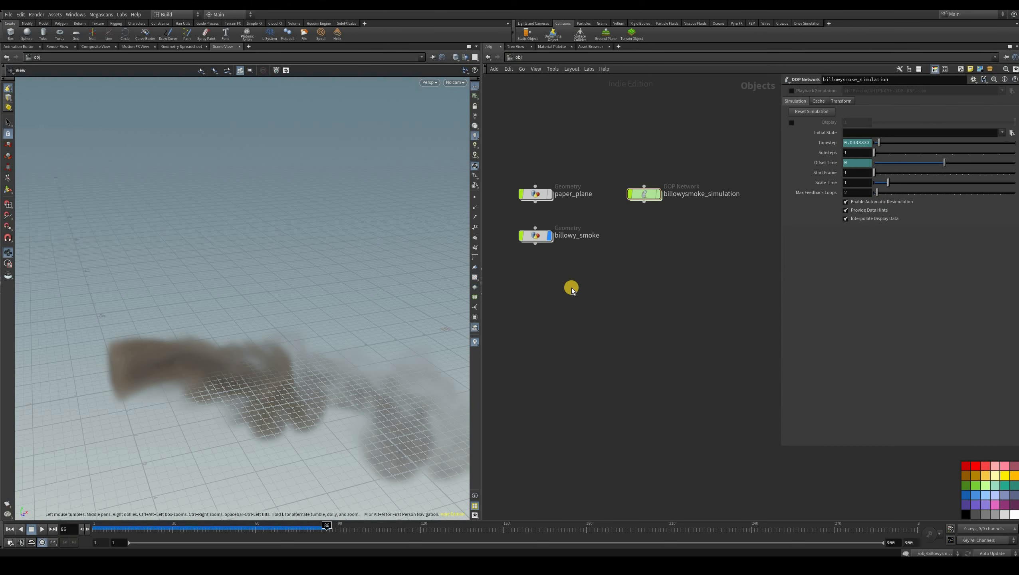
{"action": "left_click", "coordinate": [531, 278]}
{"action": "key", "text": "Tab"}
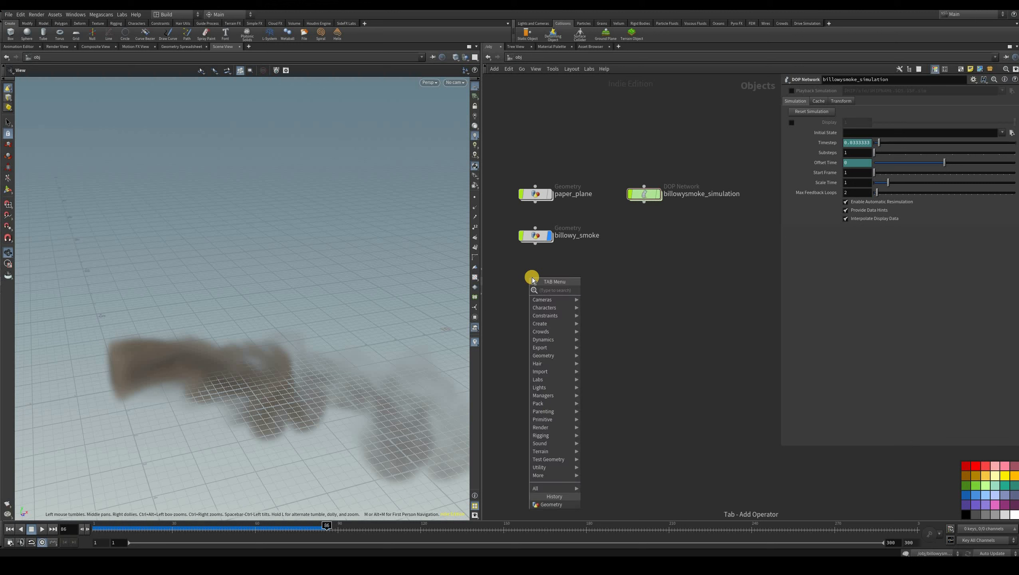
{"action": "type", "text": "geo"}
{"action": "key", "text": "Return"}
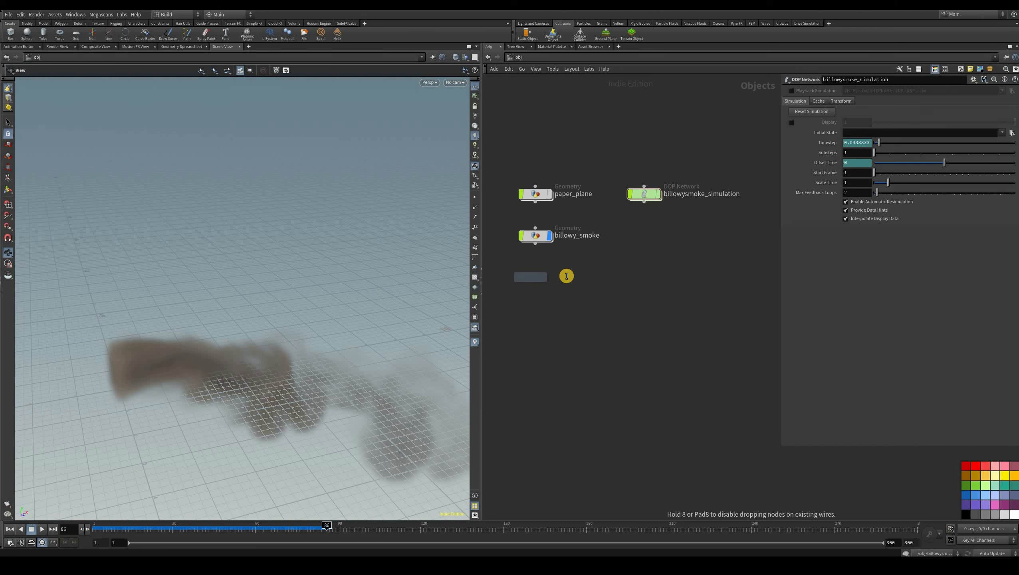
{"action": "left_click", "coordinate": [567, 276]}
{"action": "double_click", "coordinate": [566, 276]}
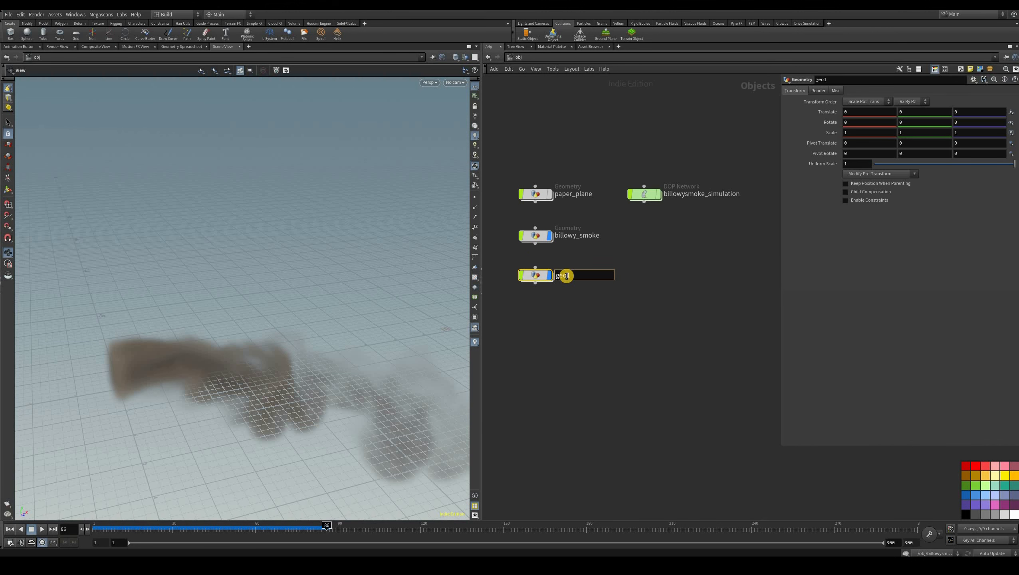
{"action": "type", "text": "background"}
{"action": "left_click", "coordinate": [512, 299]}
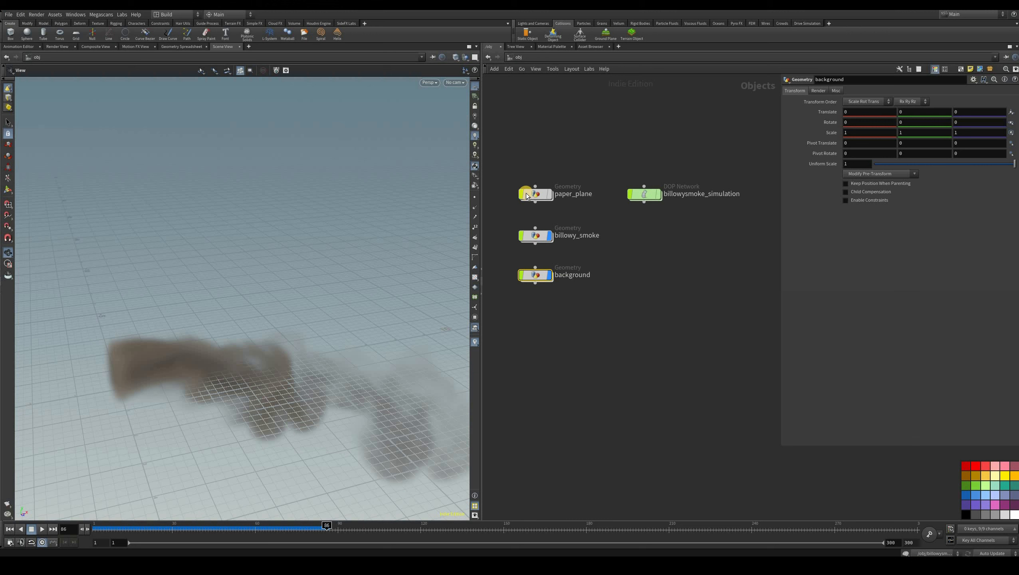
Step: Enter the background geometry network and set the viewport to show all objects
{"action": "double_click", "coordinate": [271, 382]}
{"action": "left_click_drag", "start_coordinate": [282, 345], "coordinate": [253, 348]}
{"action": "mouse_move", "coordinate": [191, 362]}
{"action": "left_mouse_down"}
{"action": "mouse_move", "coordinate": [150, 328]}
{"action": "mouse_move", "coordinate": [153, 359]}
{"action": "mouse_move", "coordinate": [216, 367]}
{"action": "left_mouse_up"}
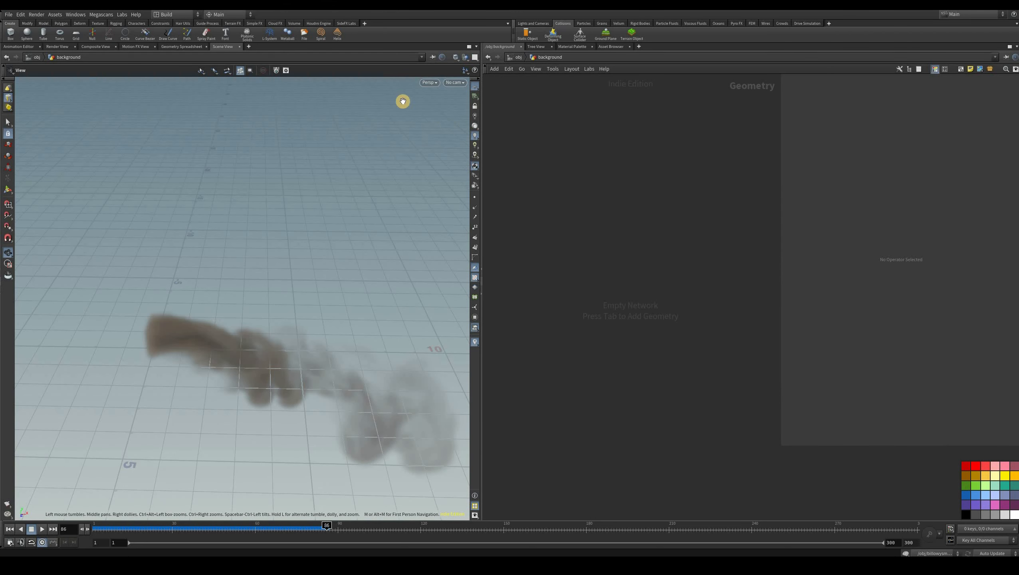
{"action": "left_click", "coordinate": [467, 57]}
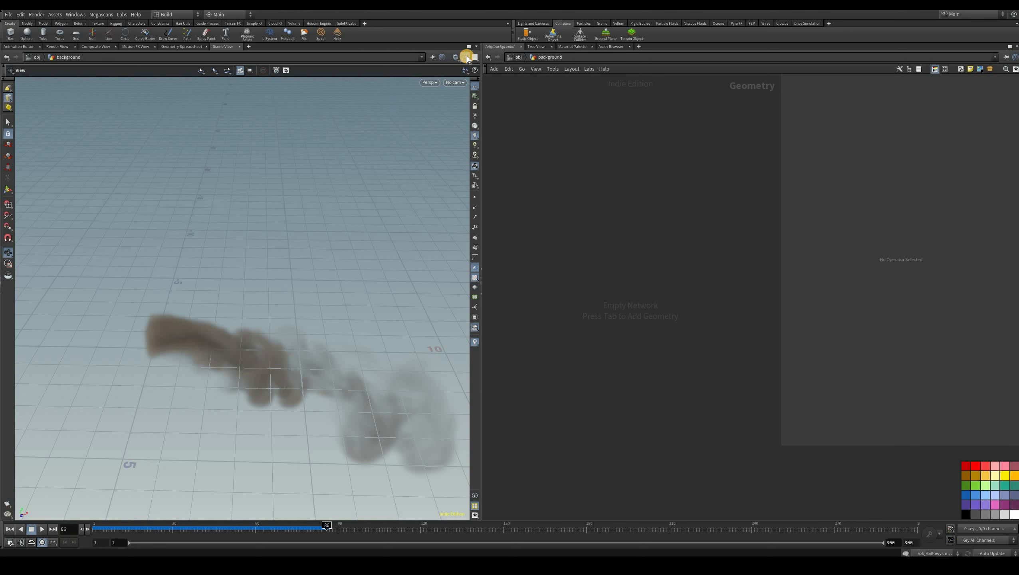
{"action": "left_click", "coordinate": [470, 66]}
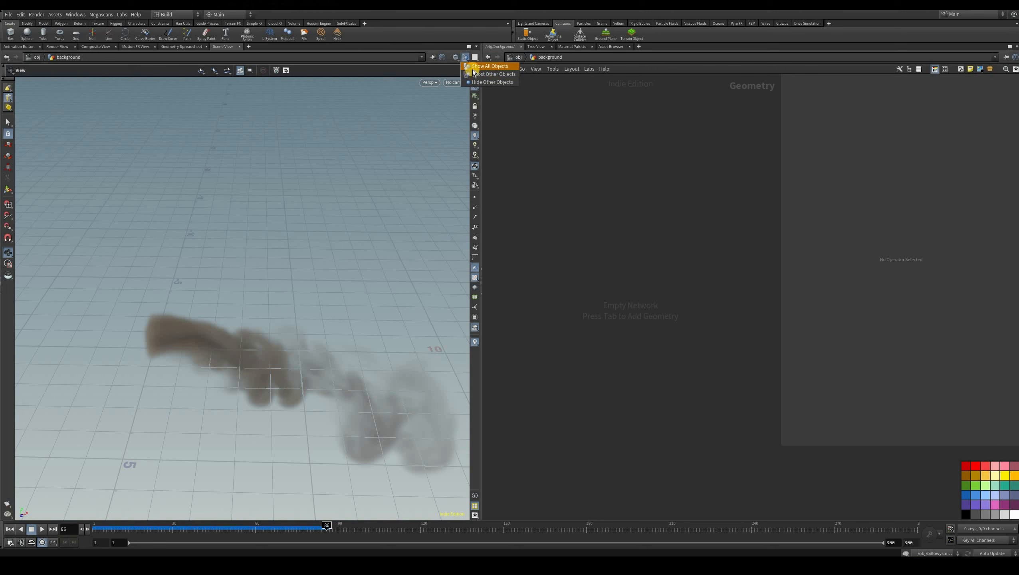
{"action": "left_click", "coordinate": [467, 57]}
{"action": "left_click", "coordinate": [182, 333]}
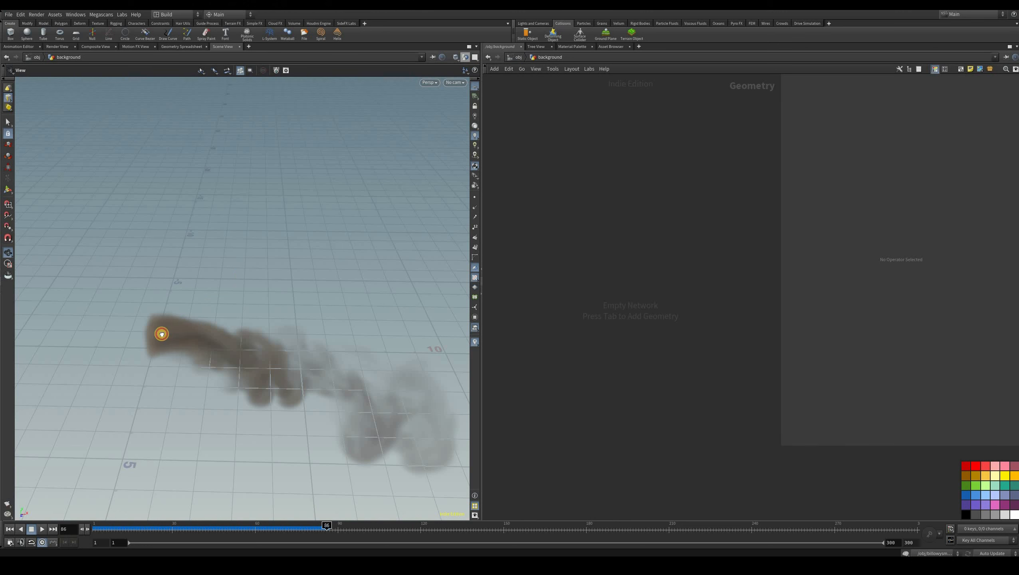
{"action": "left_click_drag", "start_coordinate": [168, 211], "coordinate": [277, 295]}
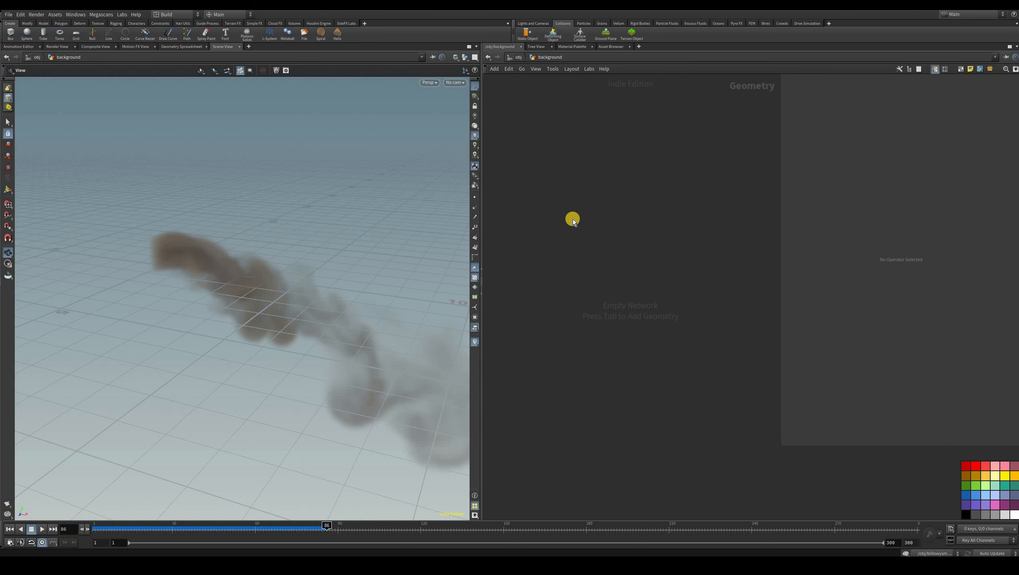
Step: Add a Grid node to the empty background network
{"action": "key", "text": "Tab"}
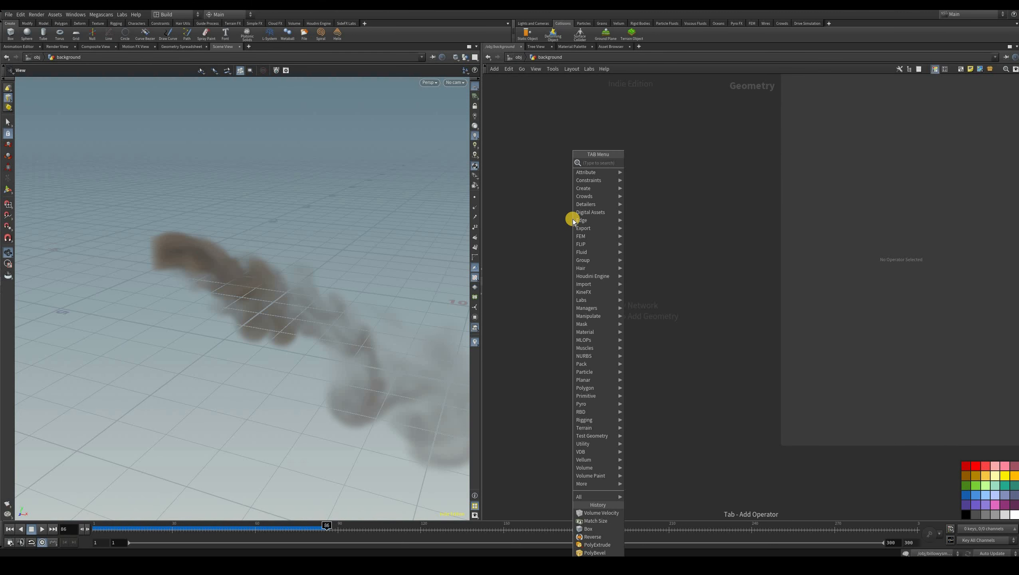
{"action": "type", "text": "gr"}
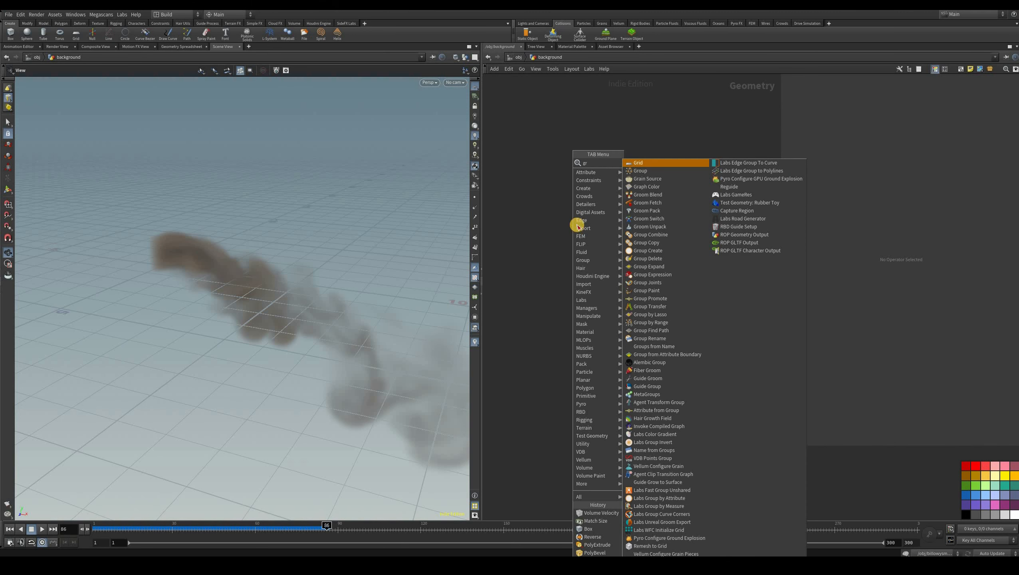
{"action": "key", "text": "Return"}
{"action": "key", "text": "Return"}
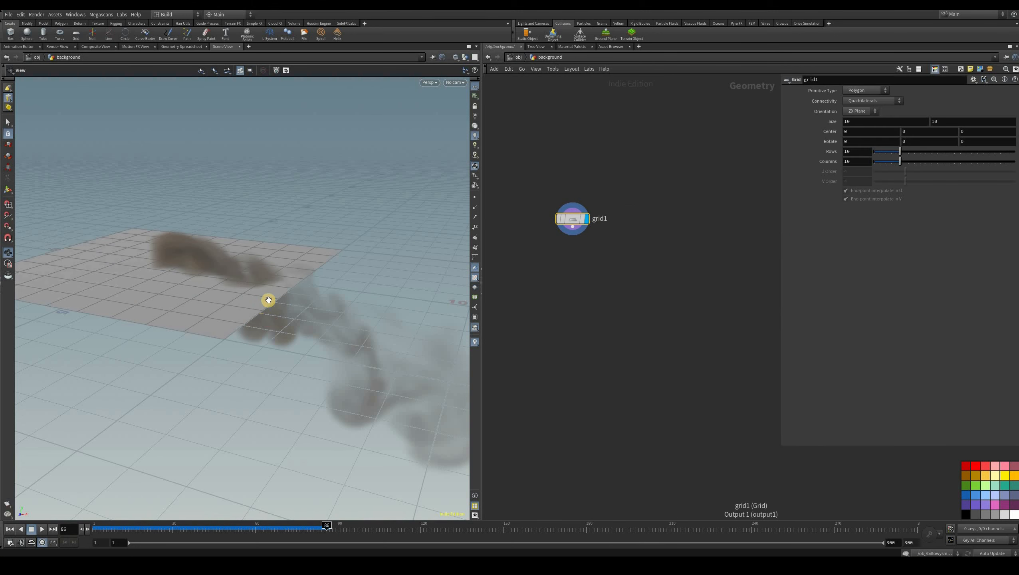
Step: Enlarge the grid with its viewport handles to about 22 by 13.9, centred at about 6, 0, -2.25 around the smoke
{"action": "left_click_drag", "start_coordinate": [282, 294], "coordinate": [235, 277]}
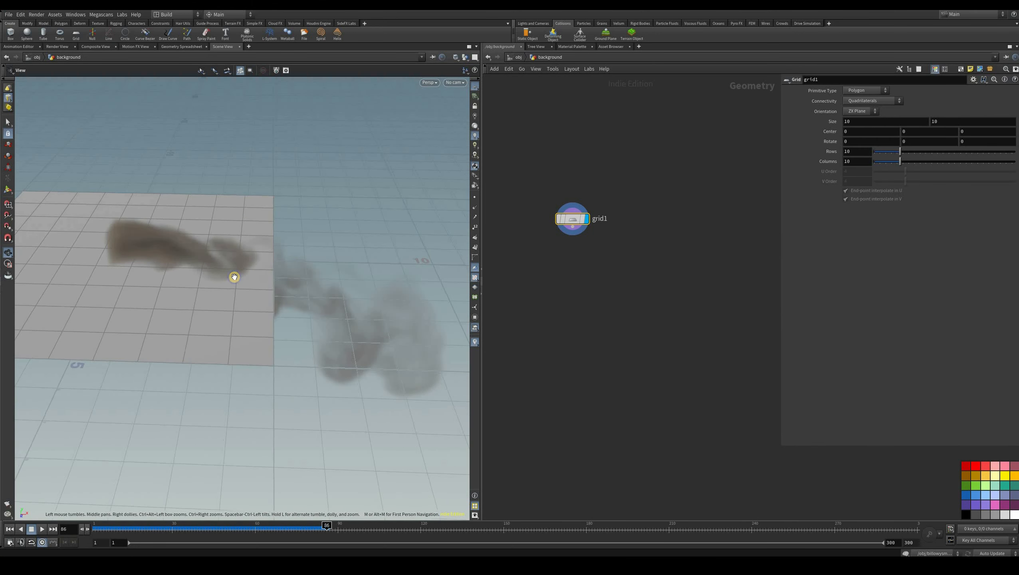
{"action": "right_click_drag", "start_coordinate": [214, 299], "coordinate": [17, 205]}
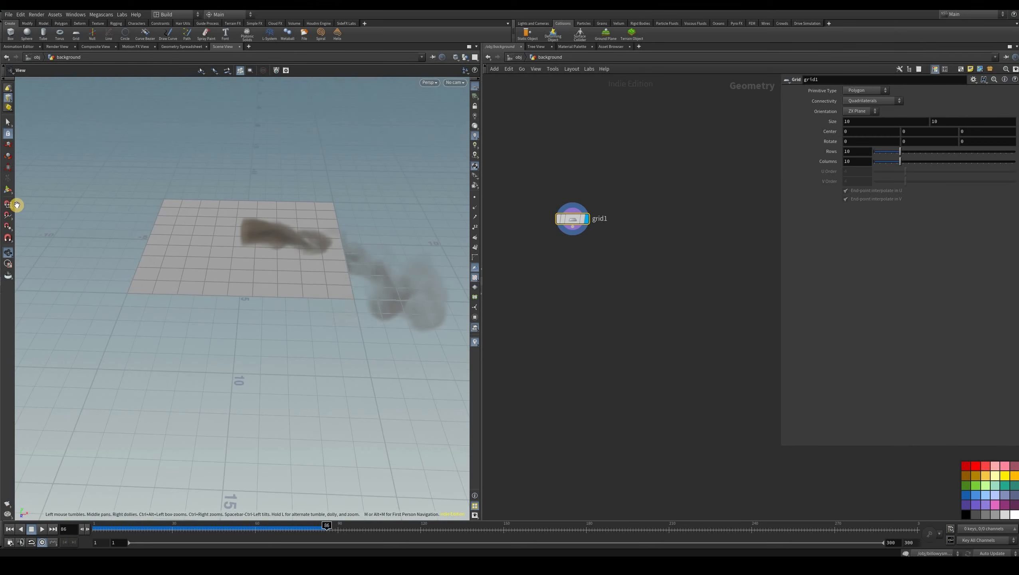
{"action": "middle_click_drag", "start_coordinate": [282, 225], "coordinate": [241, 269]}
{"action": "left_click_drag", "start_coordinate": [241, 269], "coordinate": [222, 272]}
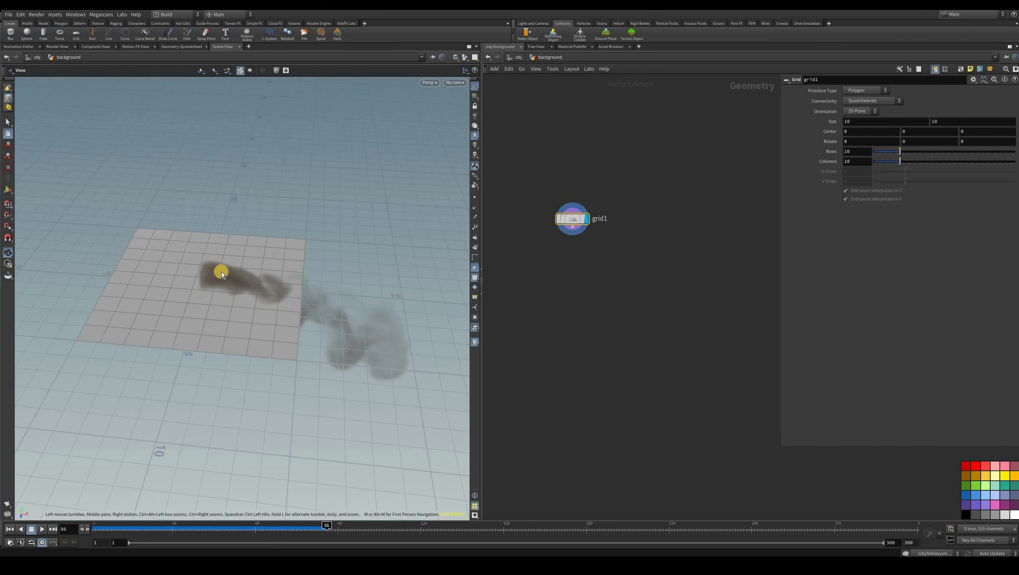
{"action": "key", "text": "Return"}
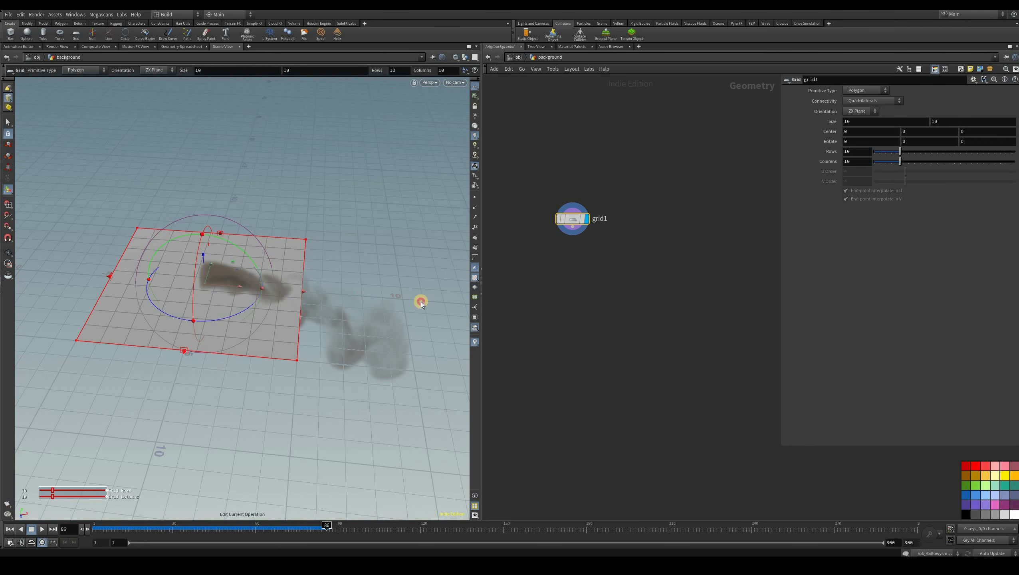
{"action": "left_click_drag", "start_coordinate": [455, 318], "coordinate": [196, 332]}
{"action": "key", "text": "Escape"}
{"action": "left_click_drag", "start_coordinate": [424, 327], "coordinate": [213, 350]}
{"action": "key", "text": "Return"}
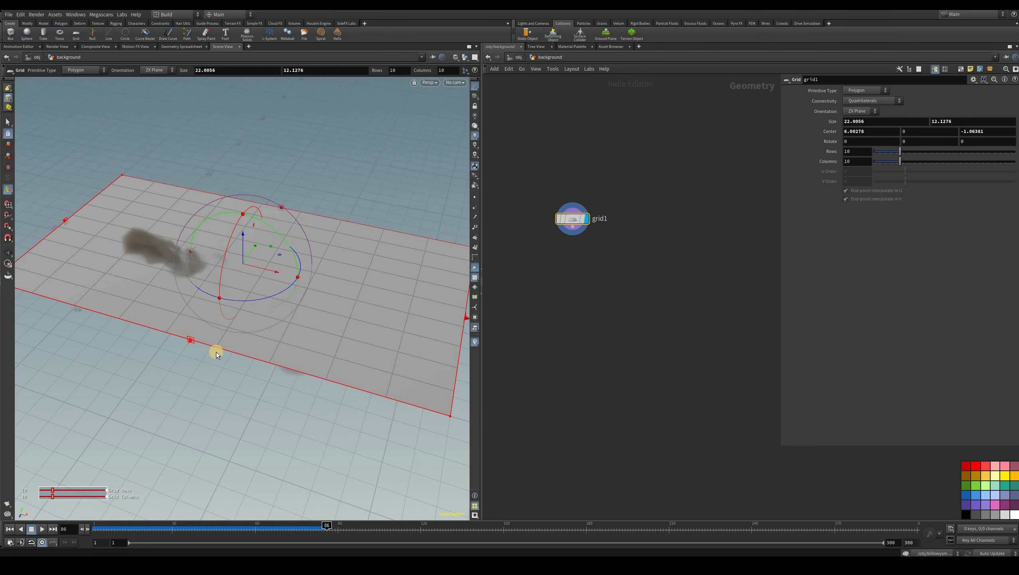
{"action": "left_click_drag", "start_coordinate": [200, 418], "coordinate": [250, 264]}
{"action": "key", "text": "Escape"}
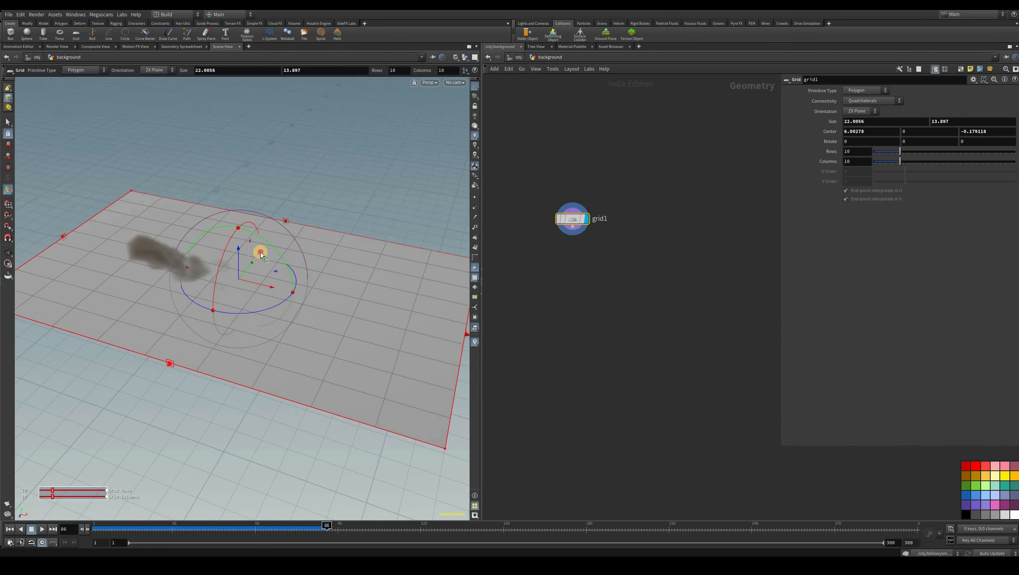
{"action": "left_click_drag", "start_coordinate": [38, 274], "coordinate": [141, 182]}
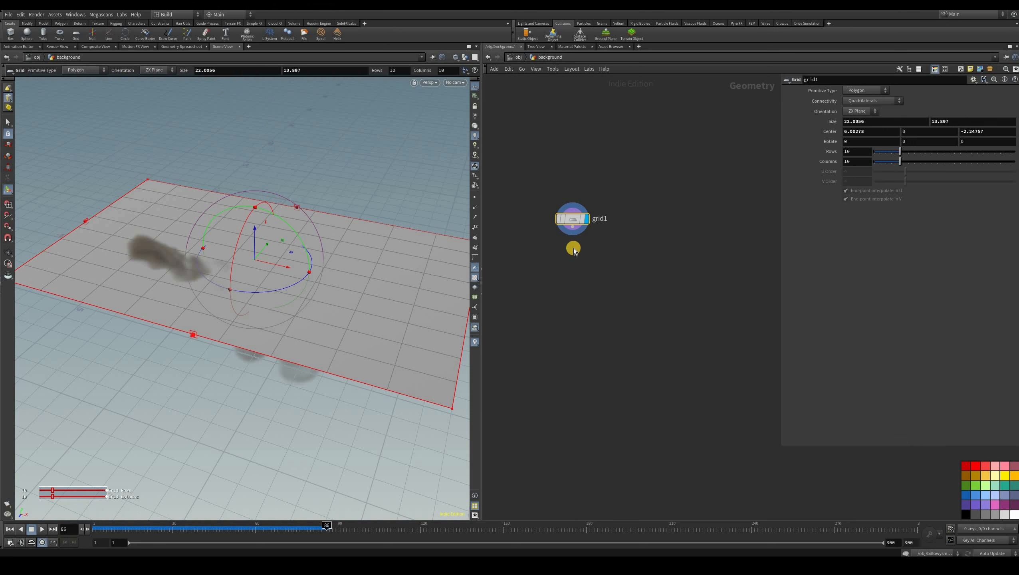
Step: Add a PolyExtrude node below grid1, connect it to the grid's output and display it
{"action": "left_click", "coordinate": [572, 245]}
{"action": "key", "text": "Tab"}
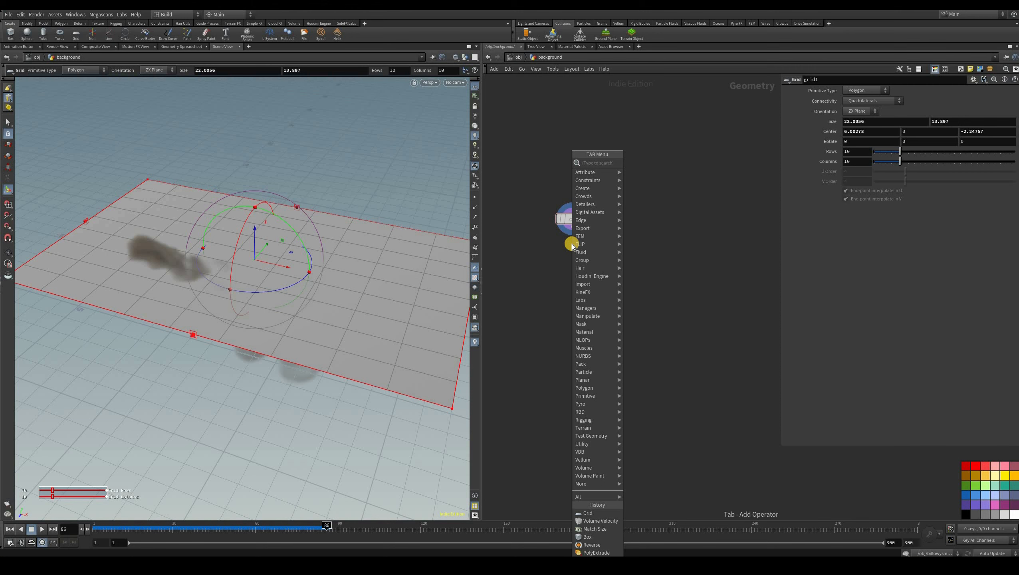
{"action": "type", "text": "extru"}
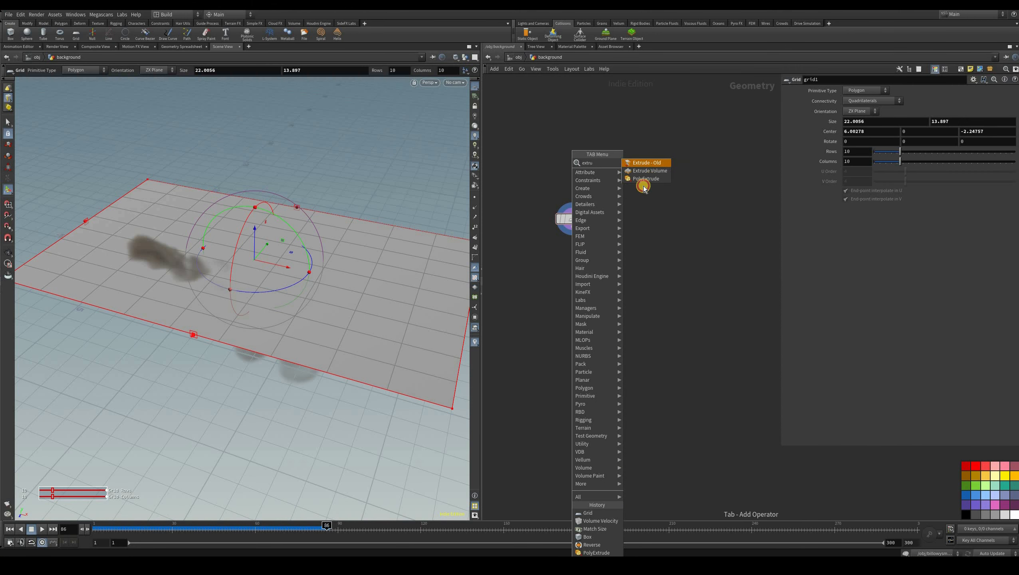
{"action": "key", "text": "Down"}
{"action": "key", "text": "Down"}
{"action": "key", "text": "Return"}
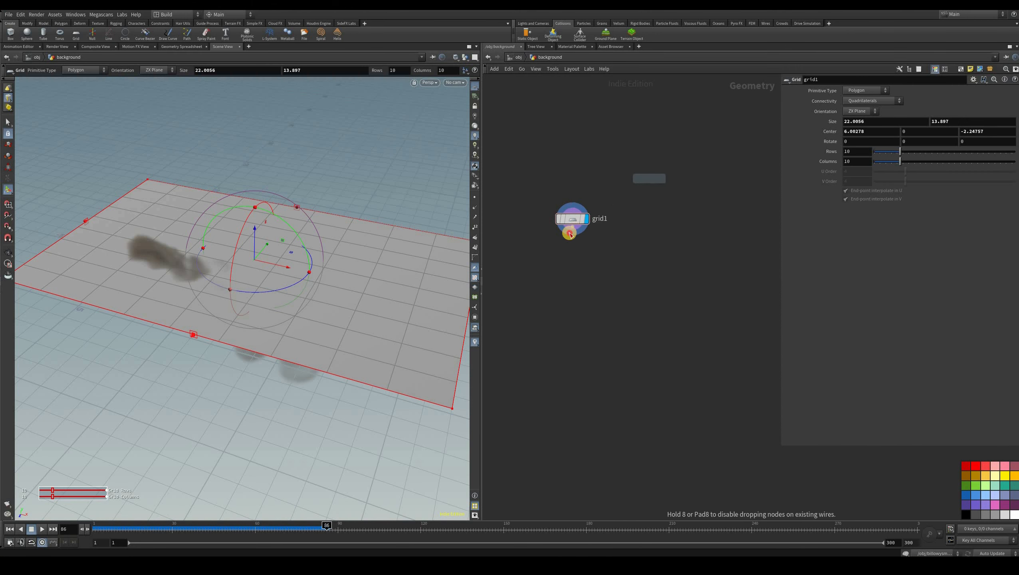
{"action": "left_click", "coordinate": [575, 244]}
{"action": "mouse_move", "coordinate": [572, 251]}
{"action": "left_mouse_down"}
{"action": "mouse_move", "coordinate": [595, 258]}
{"action": "mouse_move", "coordinate": [566, 235]}
{"action": "mouse_move", "coordinate": [573, 253]}
{"action": "left_mouse_up"}
{"action": "left_click", "coordinate": [586, 265]}
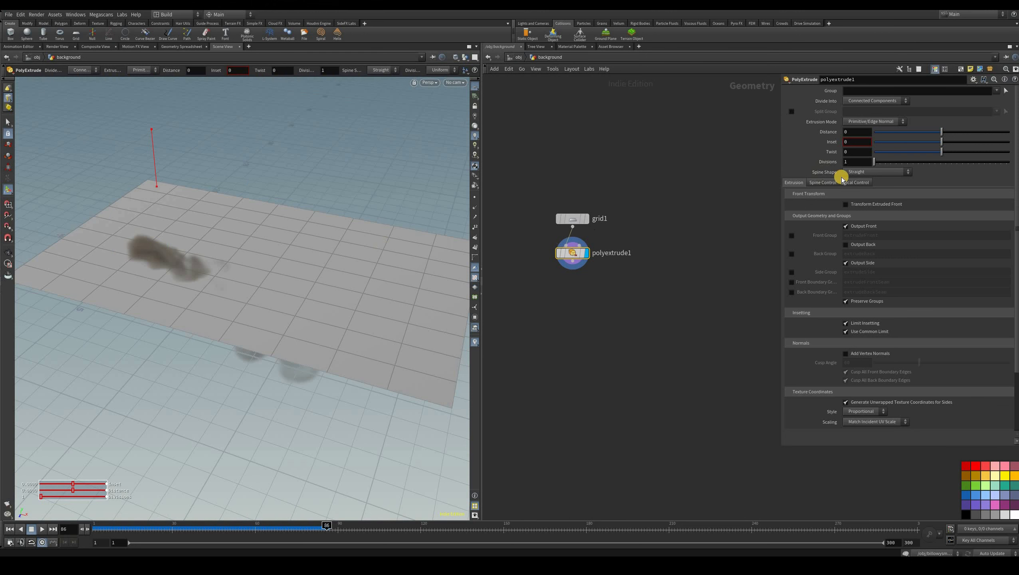
Step: Set both Rows and Columns of grid1 to 2
{"action": "left_click_drag", "start_coordinate": [855, 155], "coordinate": [836, 160]}
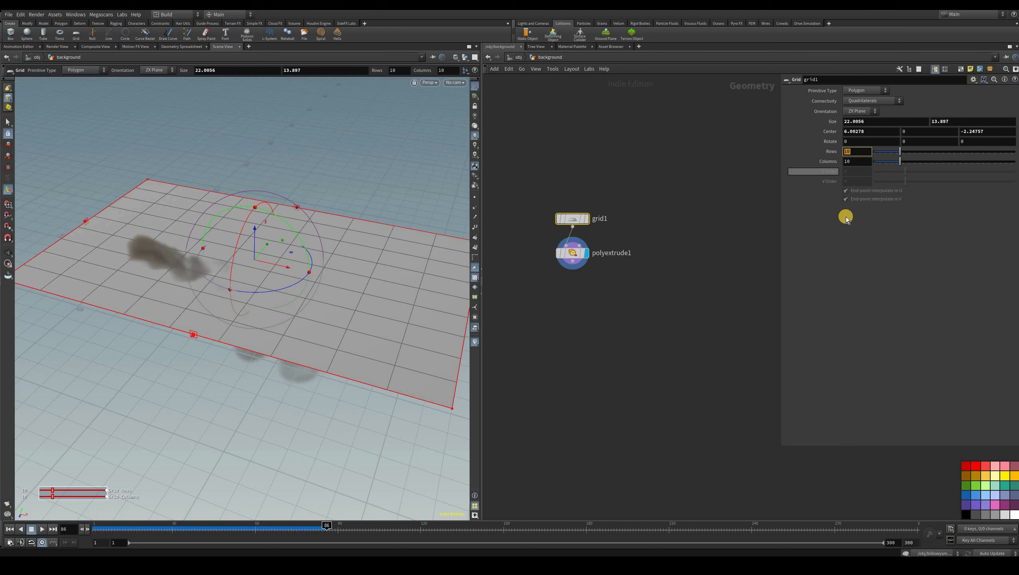
{"action": "type", "text": "2"}
{"action": "key", "text": "Tab"}
{"action": "type", "text": "2"}
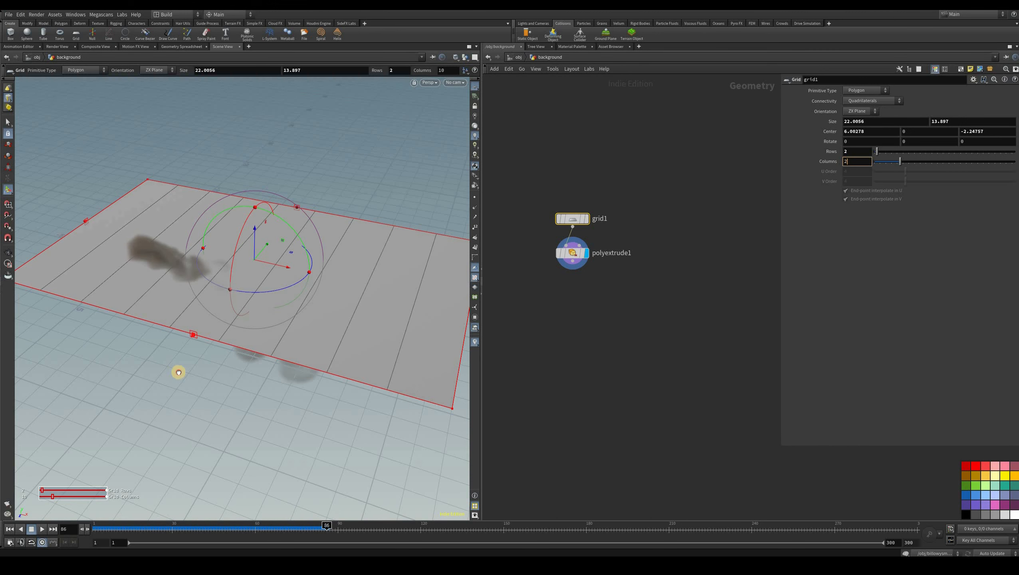
{"action": "key", "text": "Return"}
{"action": "left_click_drag", "start_coordinate": [358, 408], "coordinate": [299, 379]}
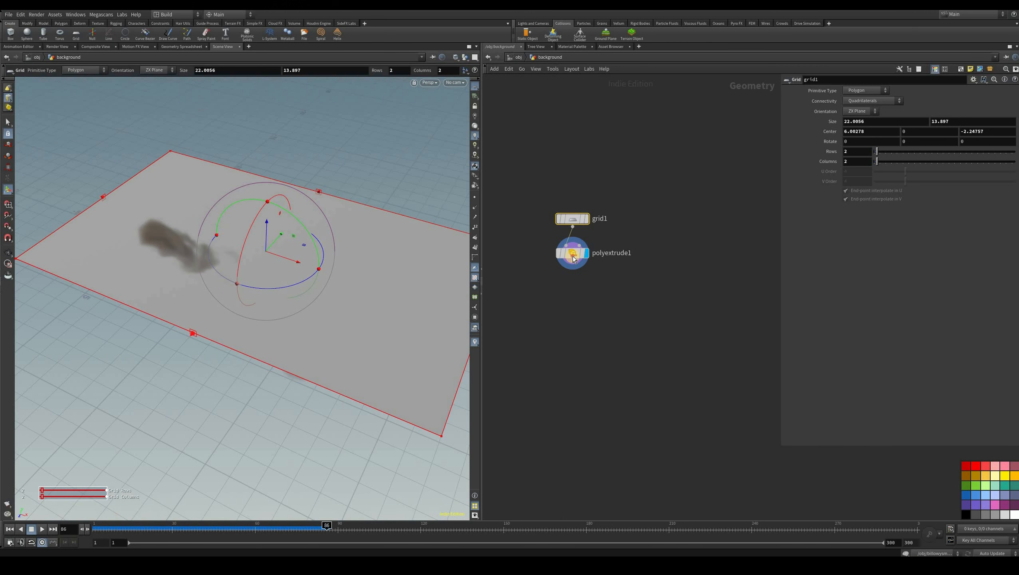
Step: Assign the grid's long far edge and the adjoining short edge as the Group of polyextrude1
{"action": "middle_click_drag", "start_coordinate": [417, 304], "coordinate": [396, 282], "text": "alt"}
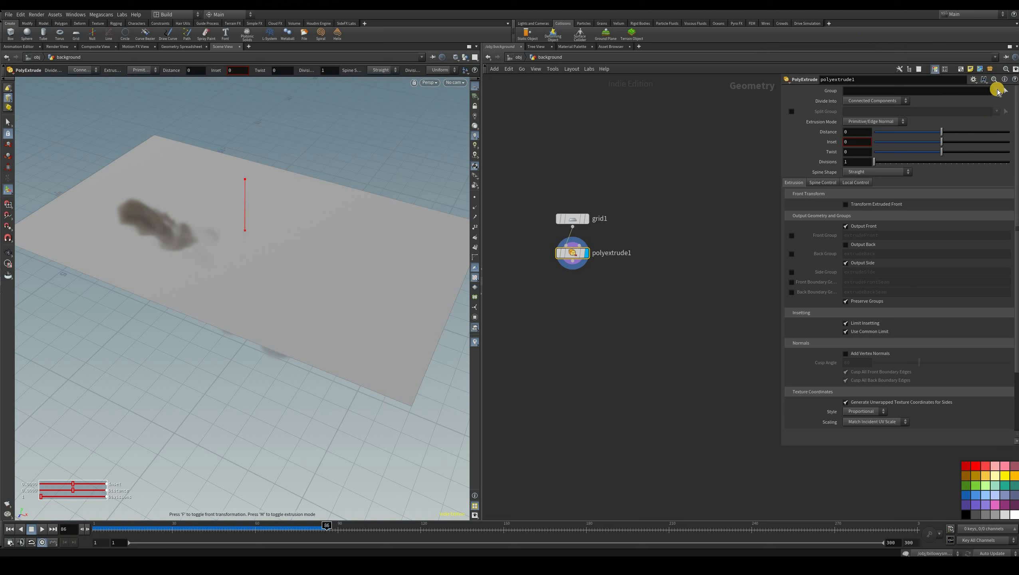
{"action": "left_click", "coordinate": [996, 90]}
{"action": "left_click", "coordinate": [1008, 89]}
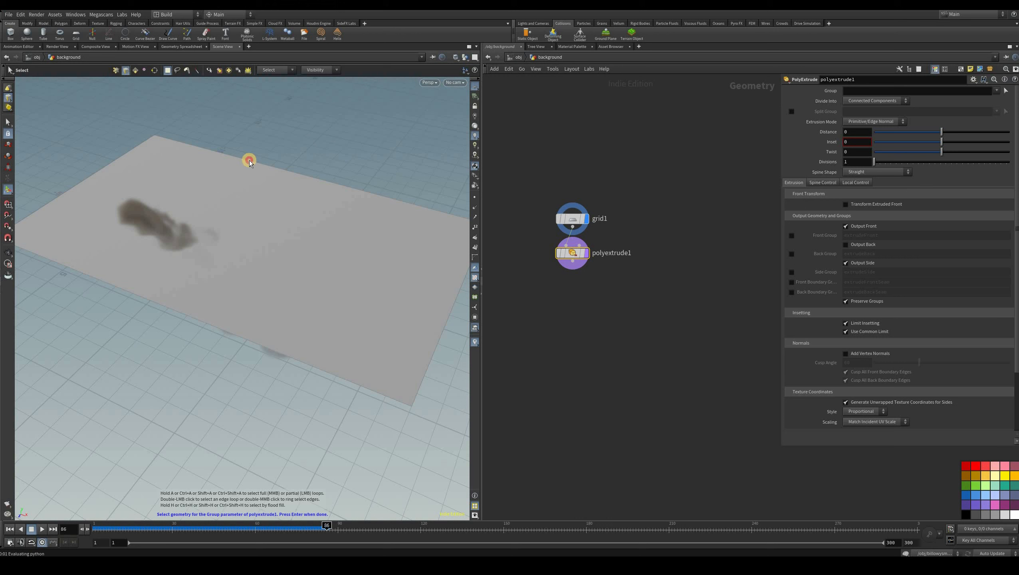
{"action": "left_click", "coordinate": [96, 172]}
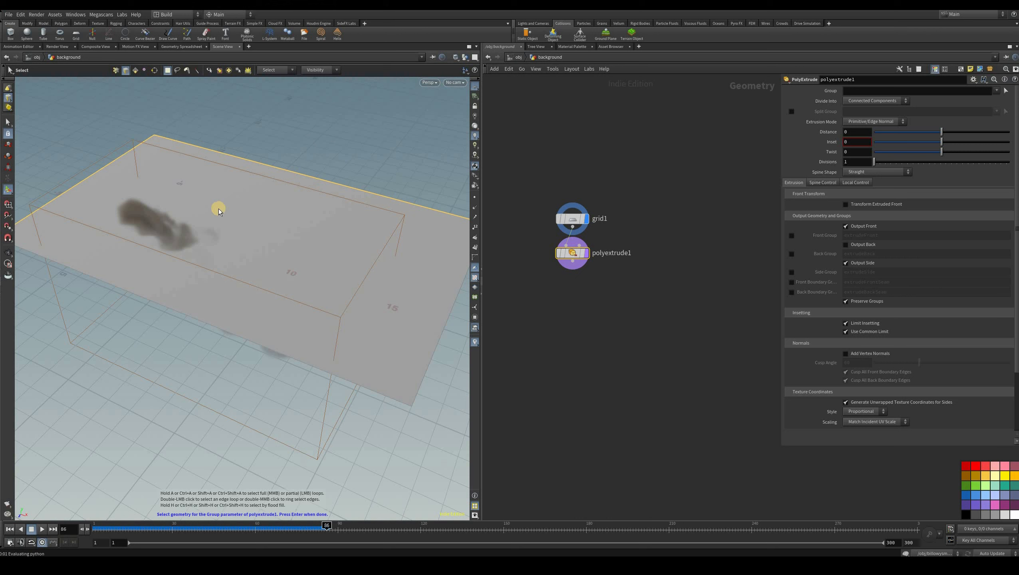
{"action": "key", "text": "Return"}
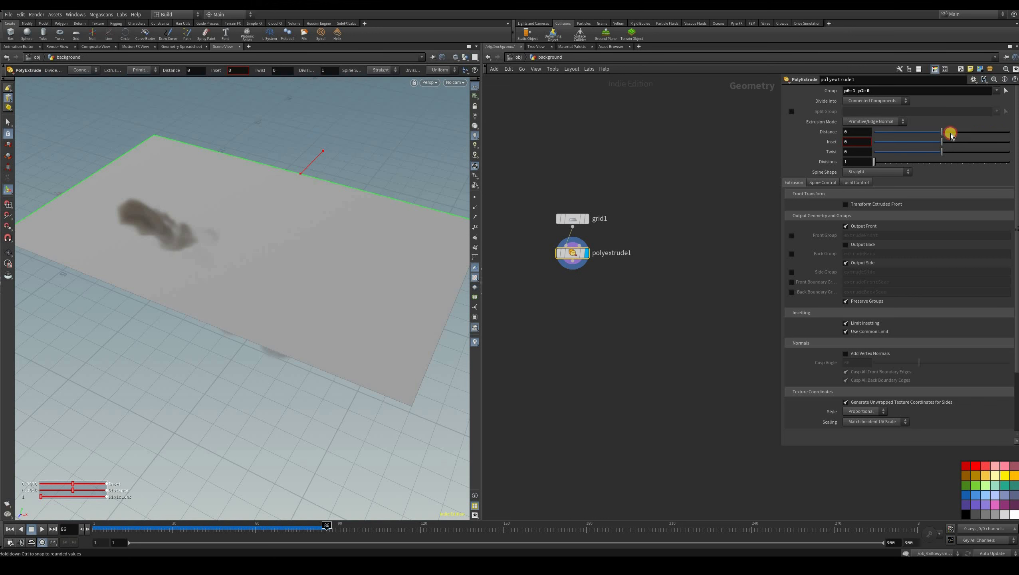
Step: Set the PolyExtrude Distance to 1 and check the extruded edges from a low side view
{"action": "middle_click_drag", "start_coordinate": [406, 236], "coordinate": [335, 249]}
{"action": "key", "text": "Escape"}
{"action": "left_click_drag", "start_coordinate": [218, 241], "coordinate": [219, 265]}
{"action": "key", "text": "Return"}
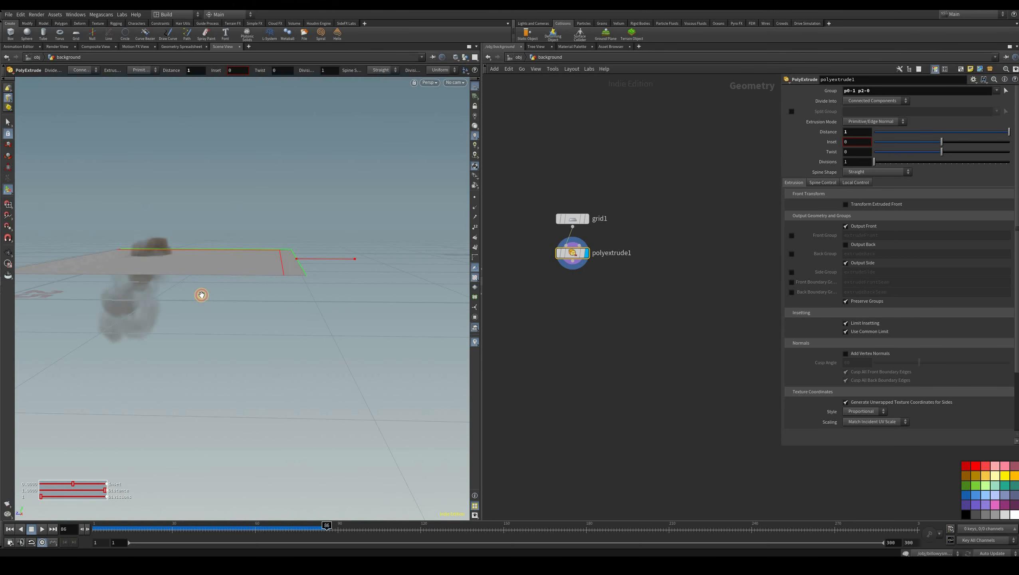
Step: Change the Extrusion Mode of polyextrude1 to Point Normal and set its Distance to 5
{"action": "key", "text": "Escape"}
{"action": "left_click_drag", "start_coordinate": [151, 277], "coordinate": [636, 182]}
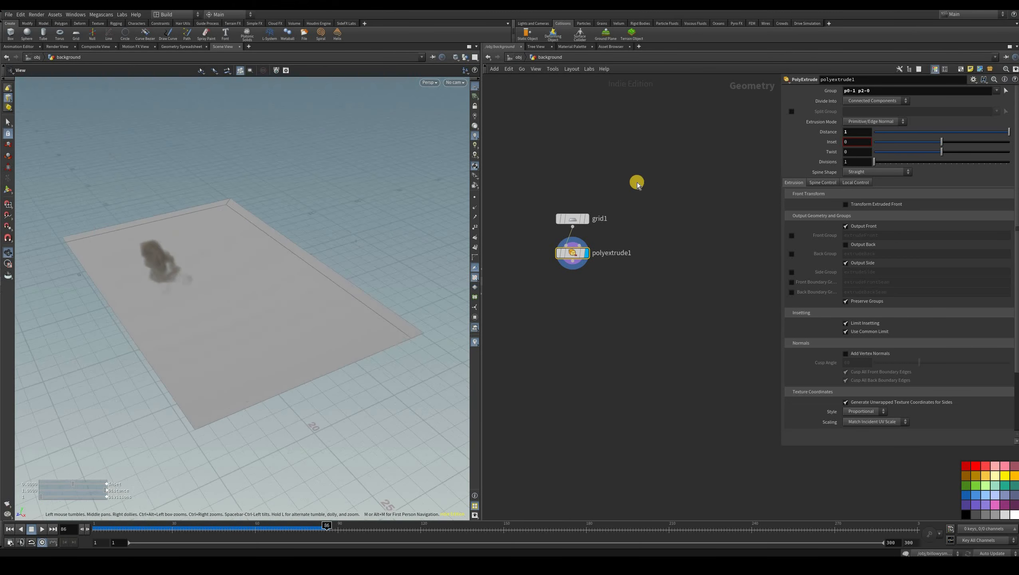
{"action": "key", "text": "Return"}
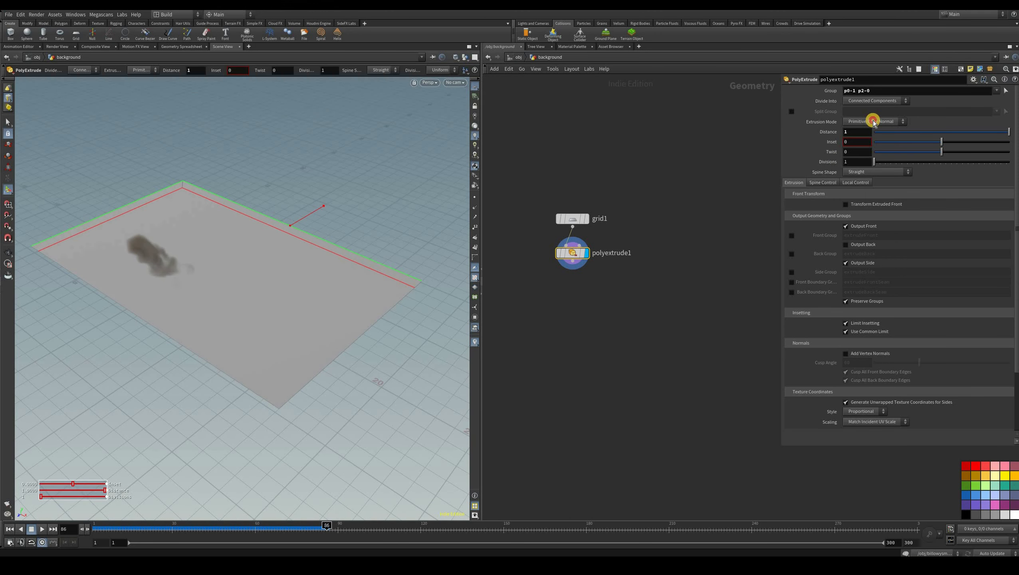
{"action": "left_click", "coordinate": [873, 122]}
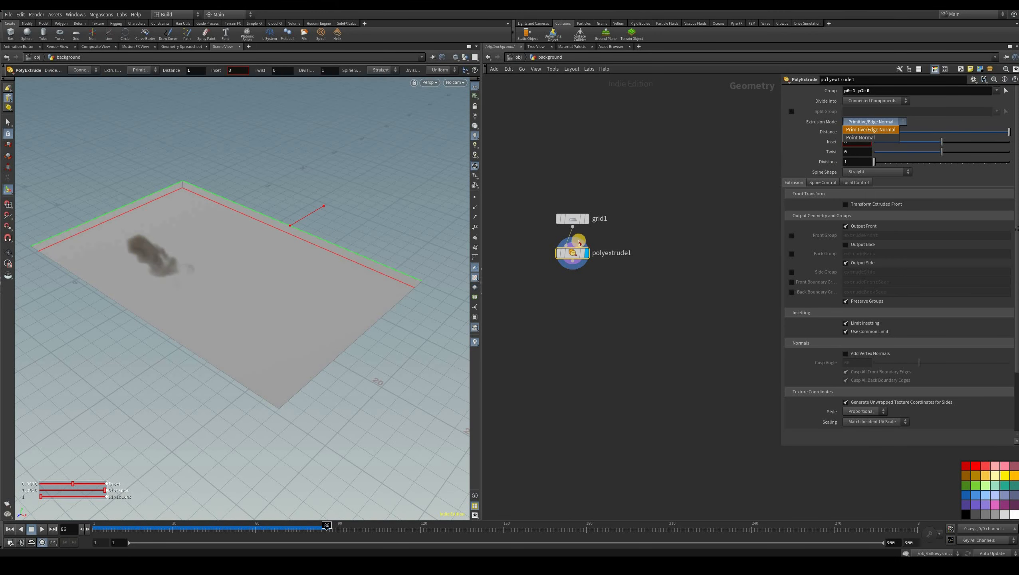
{"action": "left_click_drag", "start_coordinate": [205, 276], "coordinate": [137, 256], "text": "alt"}
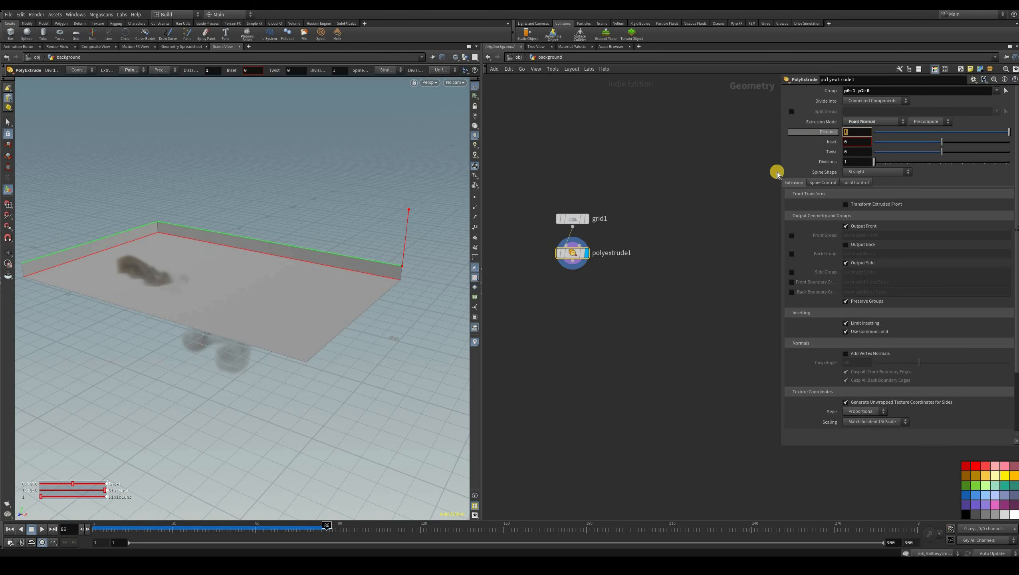
{"action": "key", "text": "Return"}
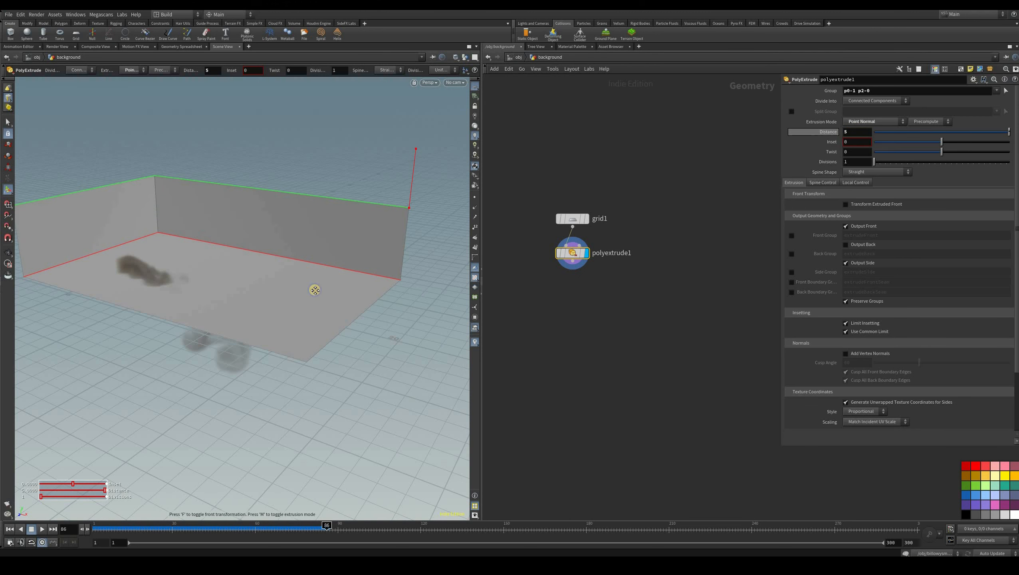
Step: Add a PolyBevel node below polyextrude1, connect it to the extrusion's output and display it
{"action": "left_click_drag", "start_coordinate": [300, 331], "coordinate": [112, 238], "text": "alt"}
{"action": "scroll", "coordinate": [344, 294], "scroll_direction": "up", "scroll_amount": 3}
{"action": "scroll", "coordinate": [359, 293], "scroll_direction": "up", "scroll_amount": 4}
{"action": "scroll", "coordinate": [230, 284], "scroll_direction": "up", "scroll_amount": 3}
{"action": "key", "text": "Return"}
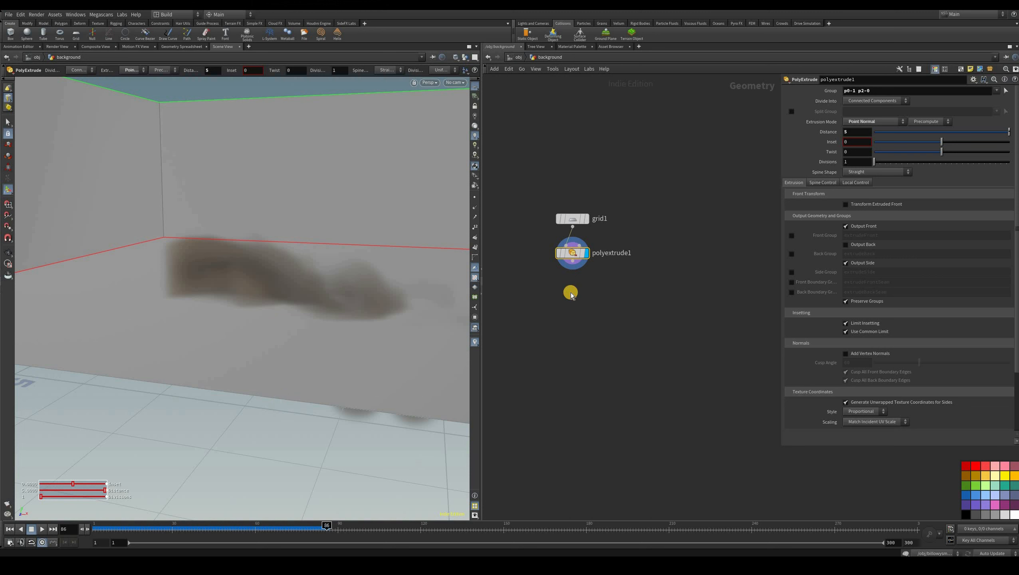
{"action": "key", "text": "Tab"}
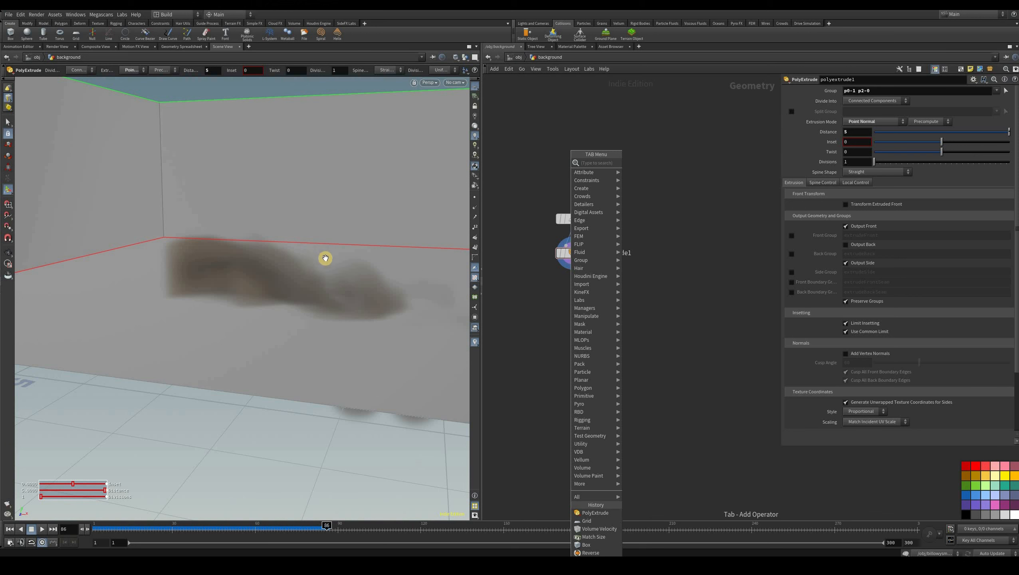
{"action": "left_click", "coordinate": [246, 230]}
{"action": "left_click_drag", "start_coordinate": [147, 214], "coordinate": [282, 217], "text": "alt"}
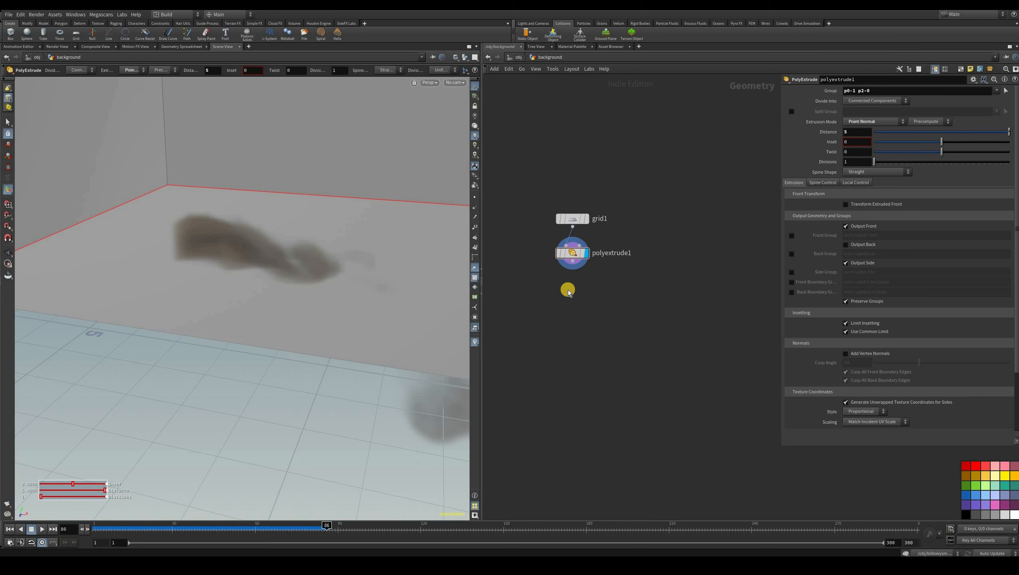
{"action": "key", "text": "Tab"}
{"action": "type", "text": "bev"}
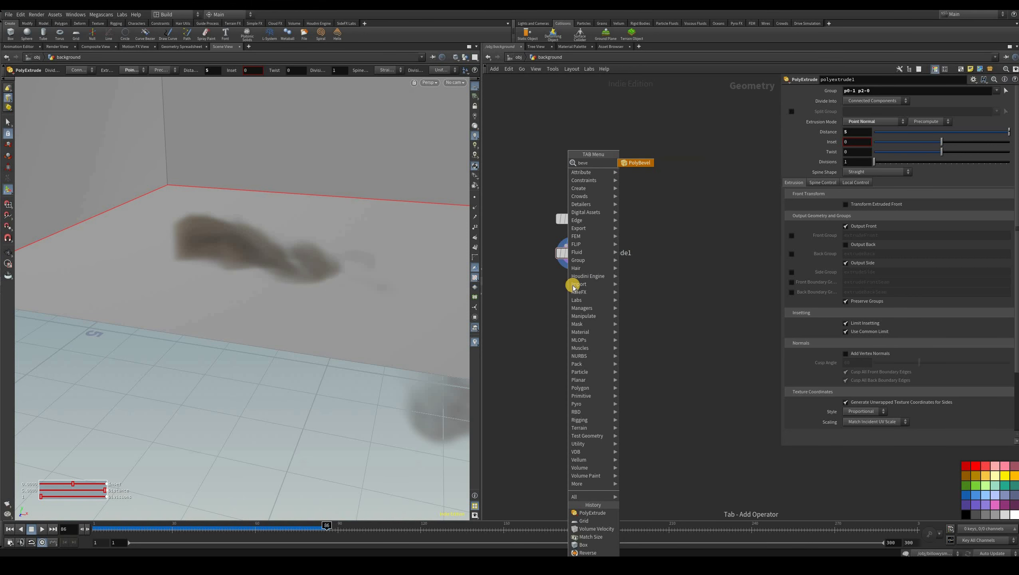
{"action": "key", "text": "Return"}
{"action": "left_click", "coordinate": [574, 280]}
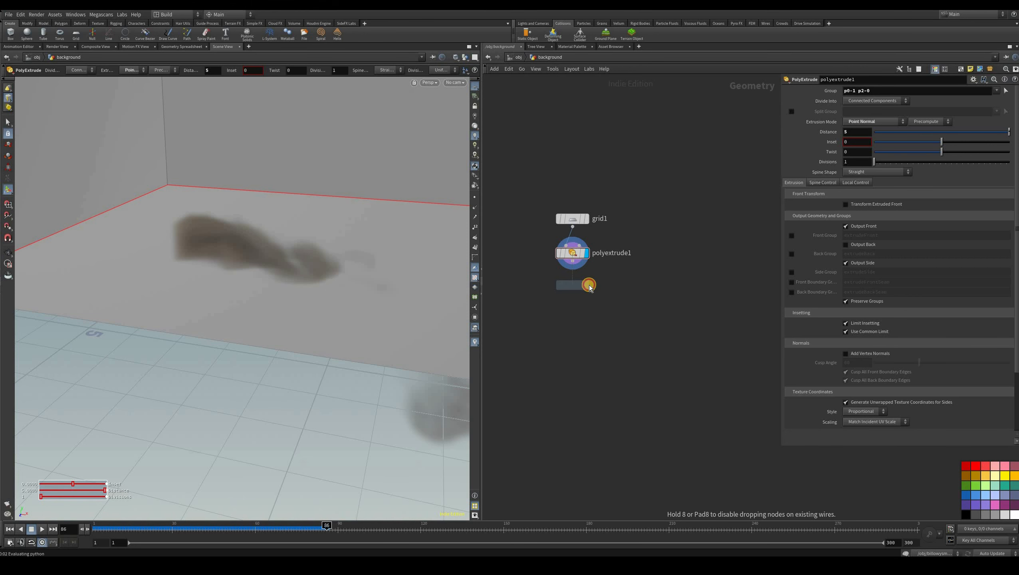
{"action": "left_click", "coordinate": [589, 268]}
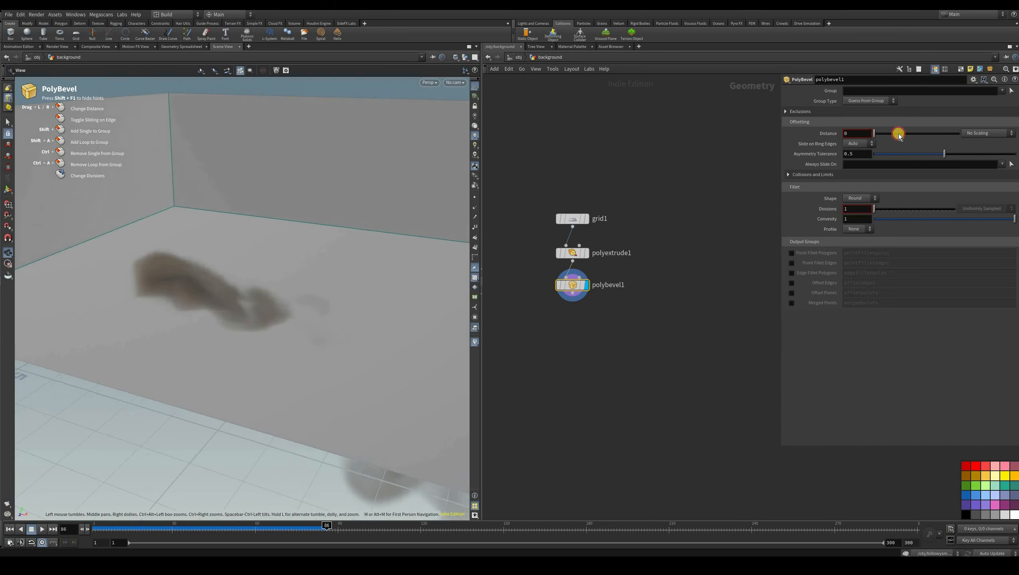
Step: Set the Distance of polybevel1 to 2 and its fillet Divisions to 7
{"action": "left_click", "coordinate": [949, 137]}
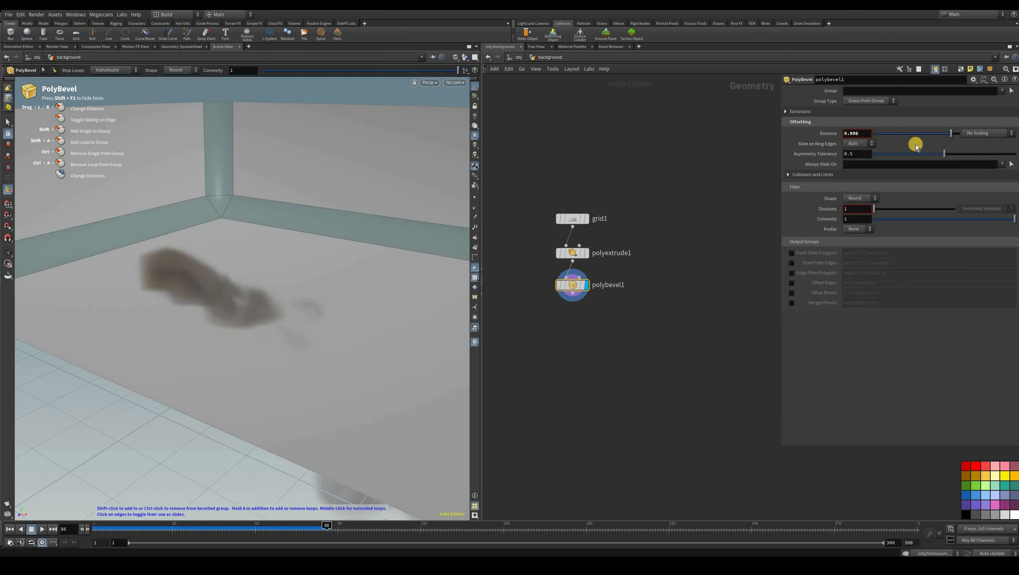
{"action": "left_click", "coordinate": [857, 209]}
{"action": "type", "text": "4"}
{"action": "key", "text": "Return"}
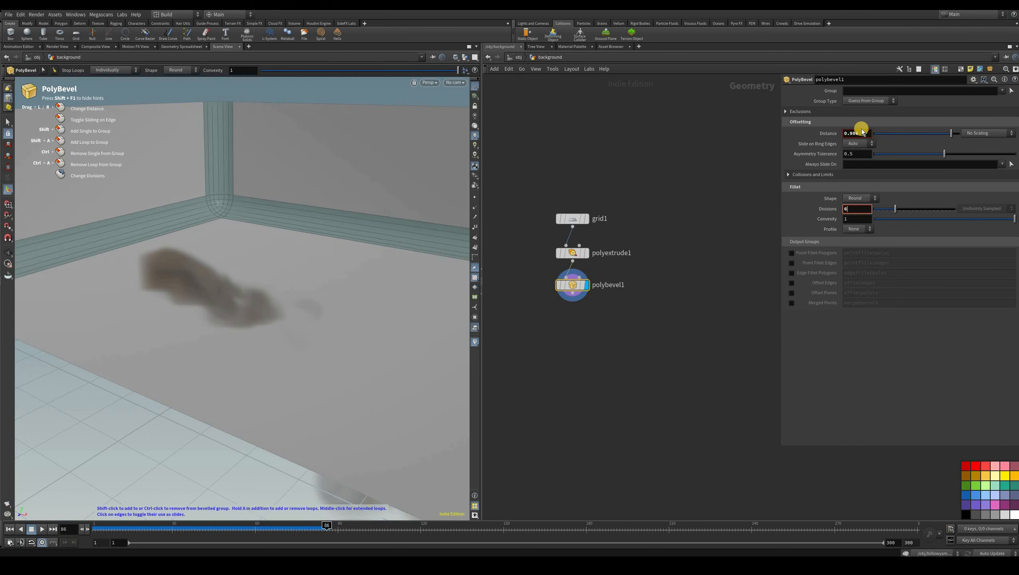
{"action": "key", "text": "Up"}
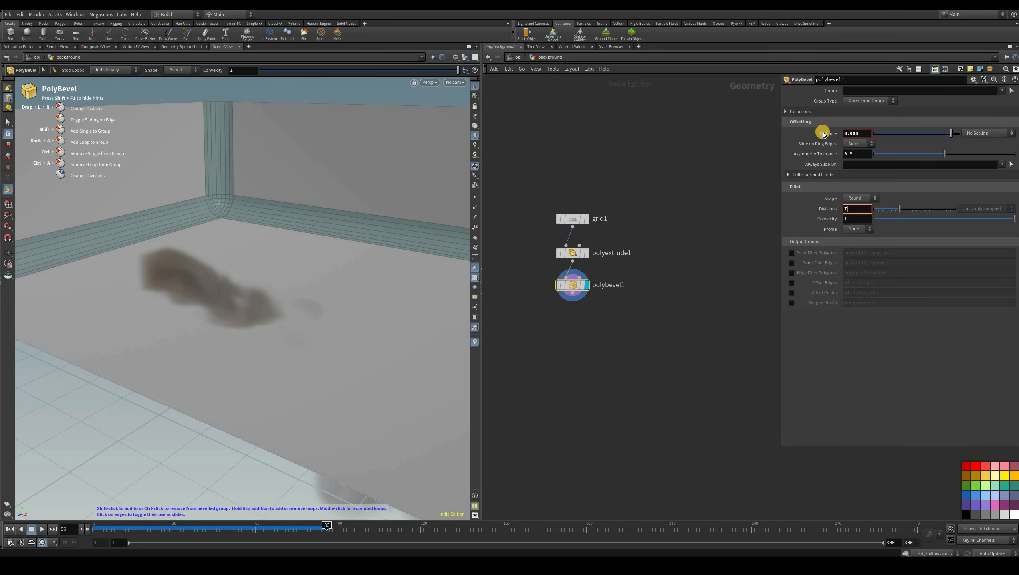
{"action": "type", "text": "0."}
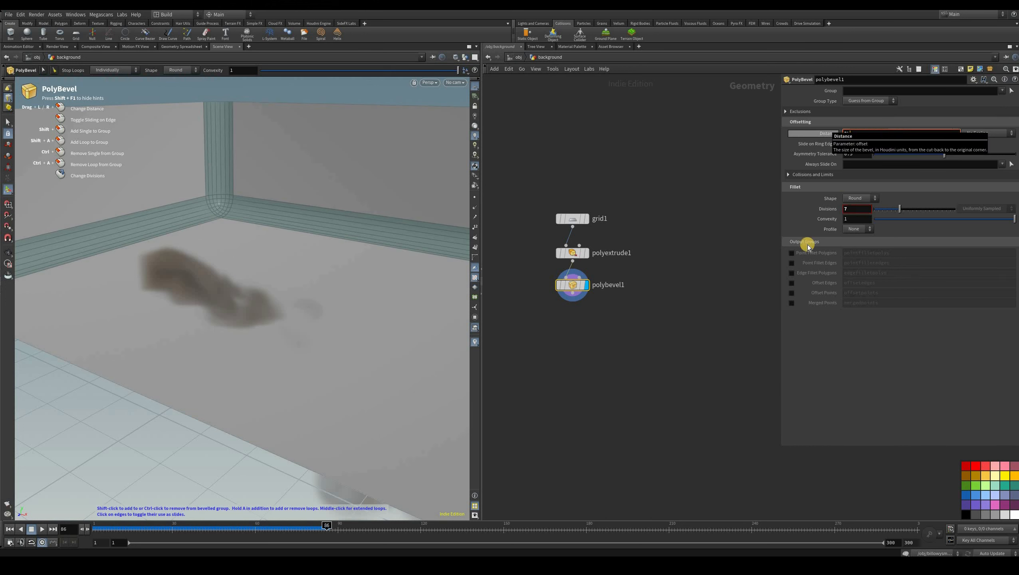
{"action": "key", "text": "Return"}
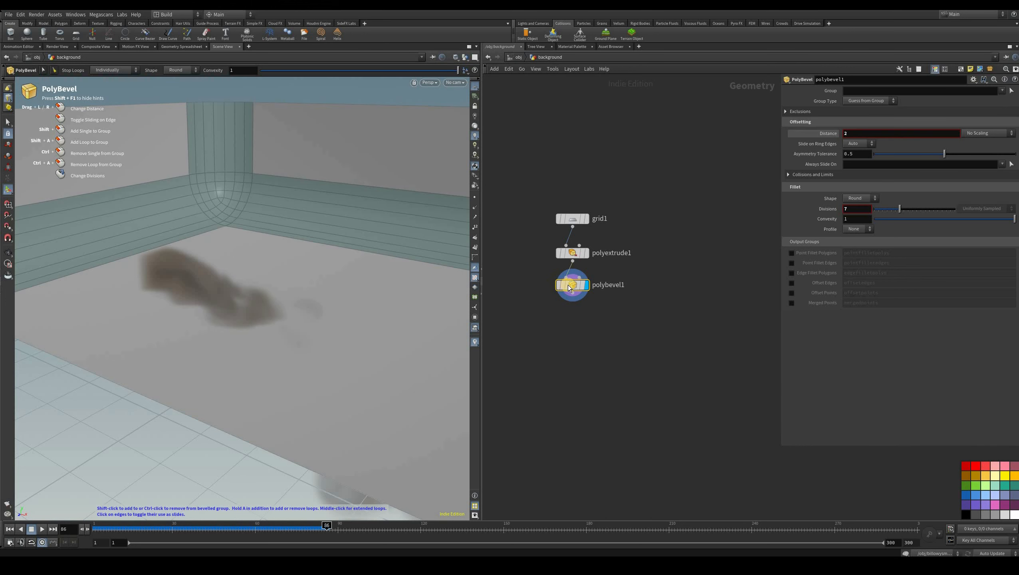
Step: Switch the viewport shading to Smooth Shaded and inspect the rounded corners of the background
{"action": "key", "text": "Escape"}
{"action": "key", "text": "Return"}
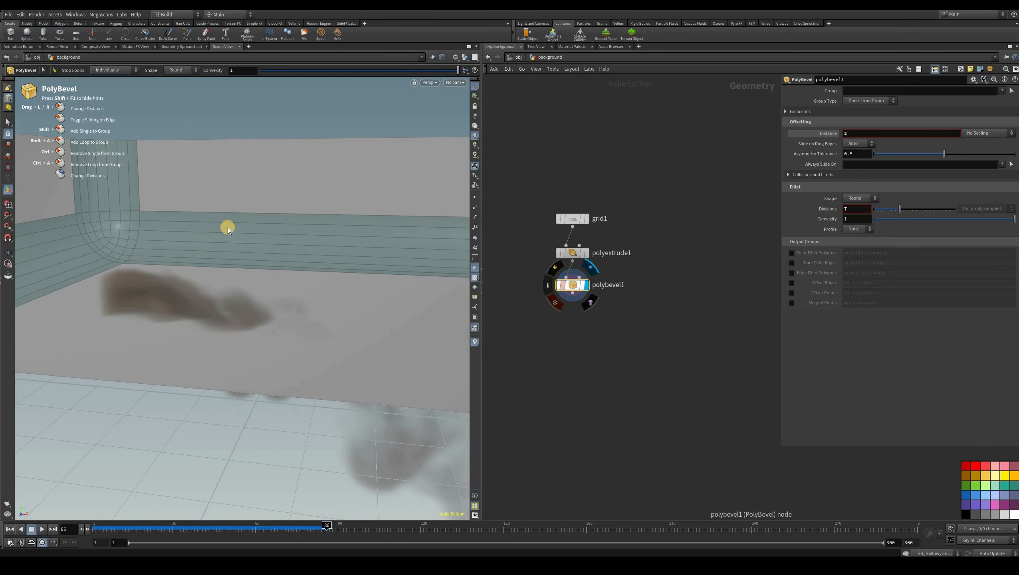
{"action": "key", "text": "Escape"}
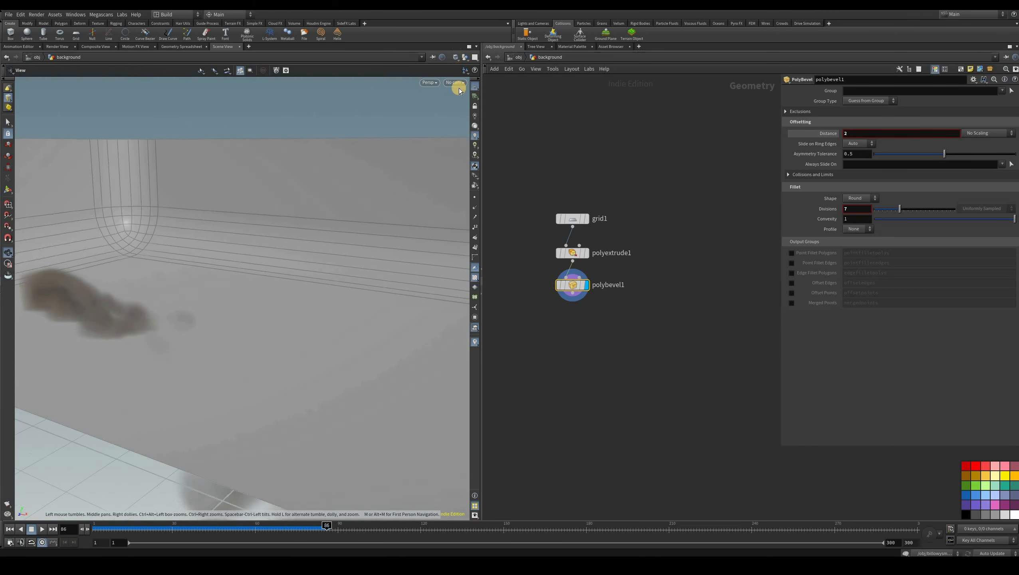
{"action": "key", "text": "s"}
{"action": "left_click", "coordinate": [462, 145]}
{"action": "left_click", "coordinate": [456, 57]}
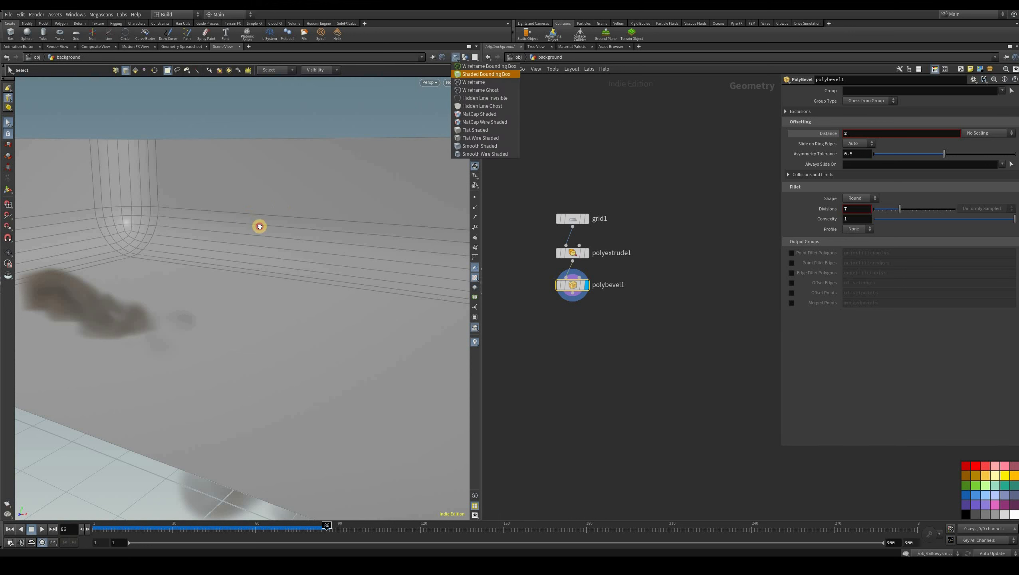
{"action": "left_click", "coordinate": [479, 146]}
{"action": "mouse_move", "coordinate": [315, 245]}
{"action": "left_mouse_down"}
{"action": "mouse_move", "coordinate": [292, 216]}
{"action": "mouse_move", "coordinate": [237, 229]}
{"action": "mouse_move", "coordinate": [47, 232]}
{"action": "mouse_move", "coordinate": [209, 237]}
{"action": "mouse_move", "coordinate": [195, 243]}
{"action": "mouse_move", "coordinate": [269, 259]}
{"action": "mouse_move", "coordinate": [297, 237]}
{"action": "left_mouse_up"}
{"action": "left_click_drag", "start_coordinate": [242, 226], "coordinate": [218, 229]}
{"action": "key", "text": "s"}
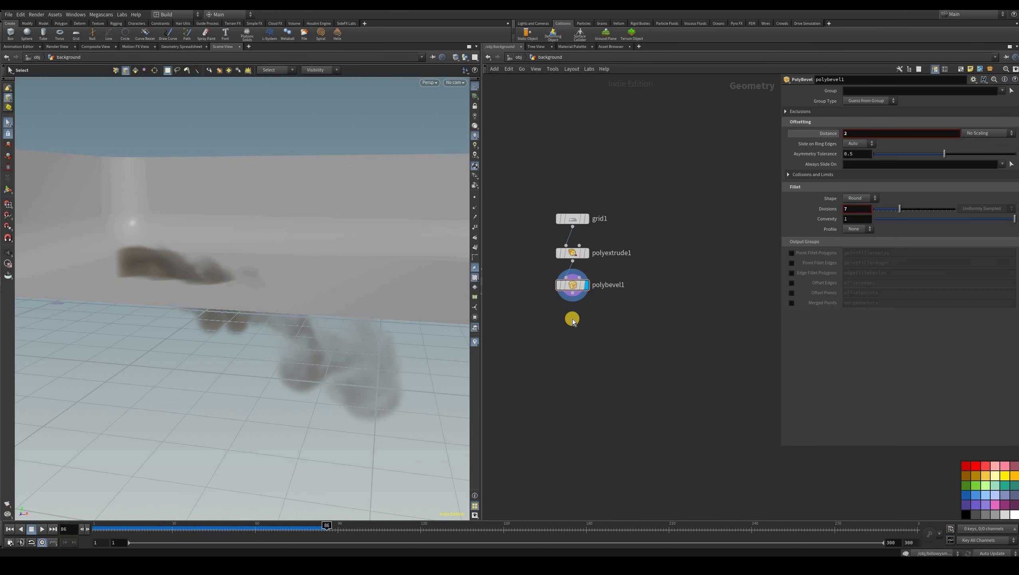
Step: Add a second PolyExtrude node below polybevel1, connect it to the bevel's output and display it
{"action": "key", "text": "Tab"}
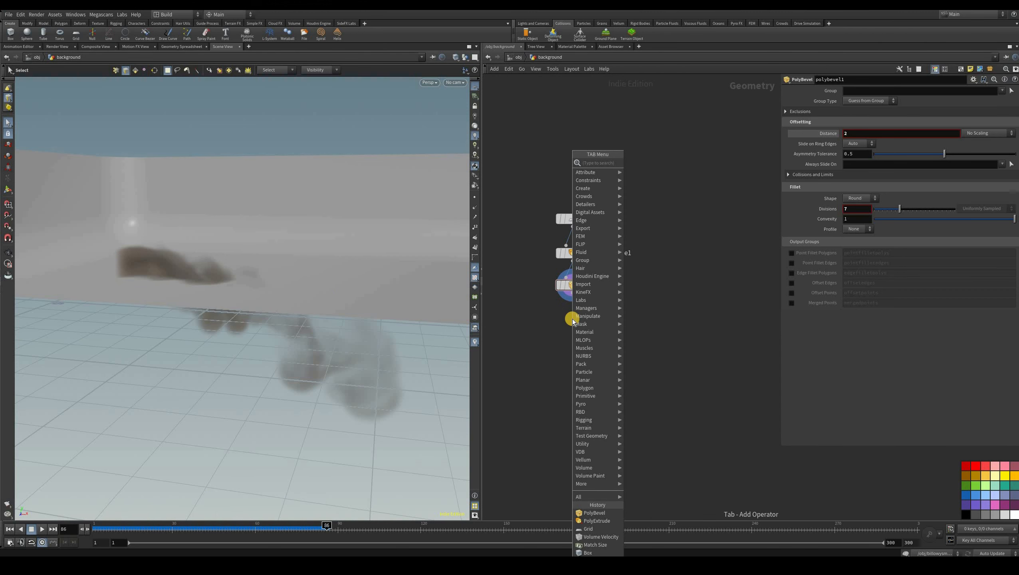
{"action": "type", "text": "poly ex"}
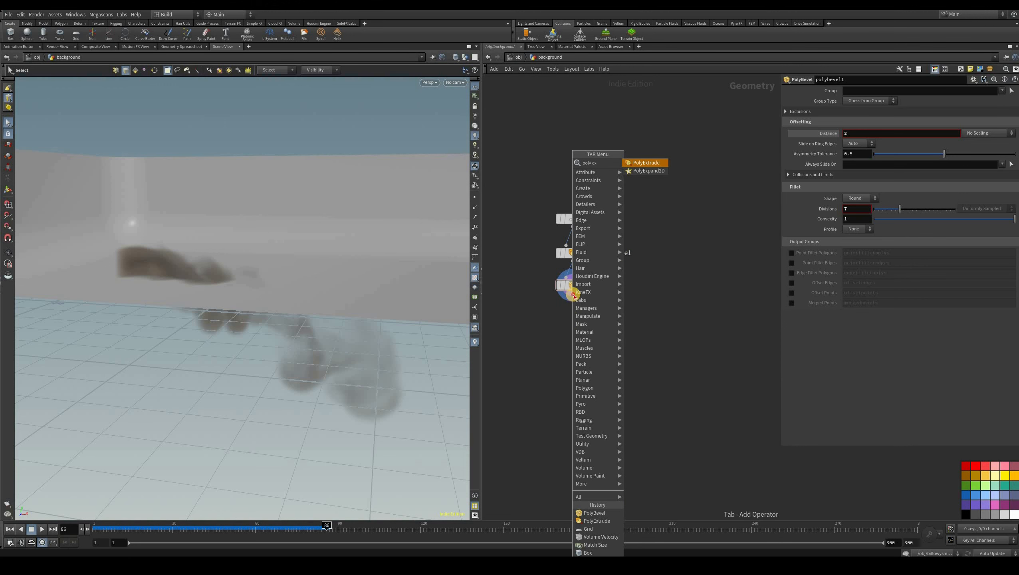
{"action": "key", "text": "Return"}
{"action": "left_click", "coordinate": [588, 323]}
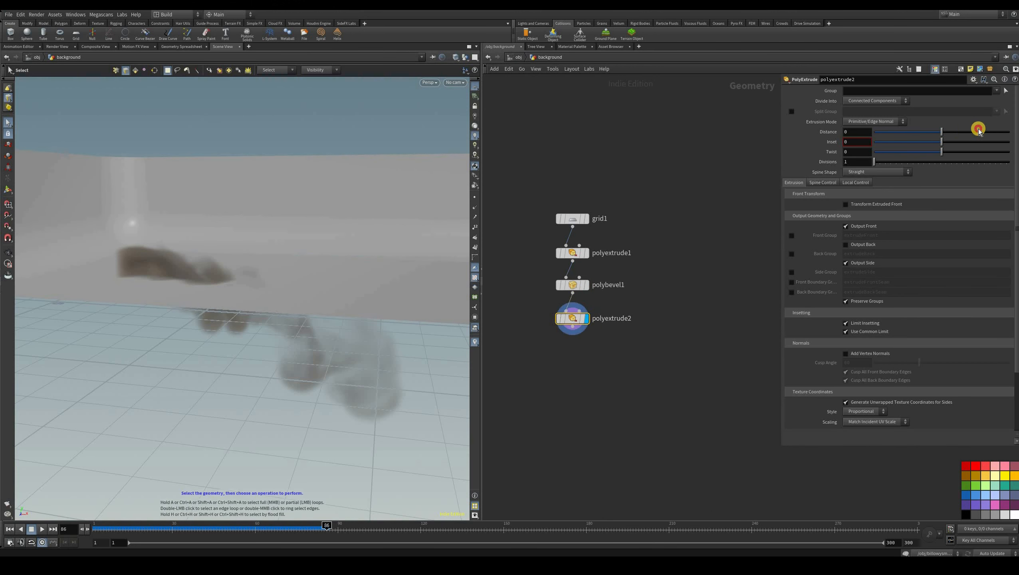
Step: Set the Distance of polyextrude2 to -0.5 to thicken the background outward
{"action": "left_click_drag", "start_coordinate": [228, 292], "coordinate": [282, 241]}
{"action": "key", "text": "Escape"}
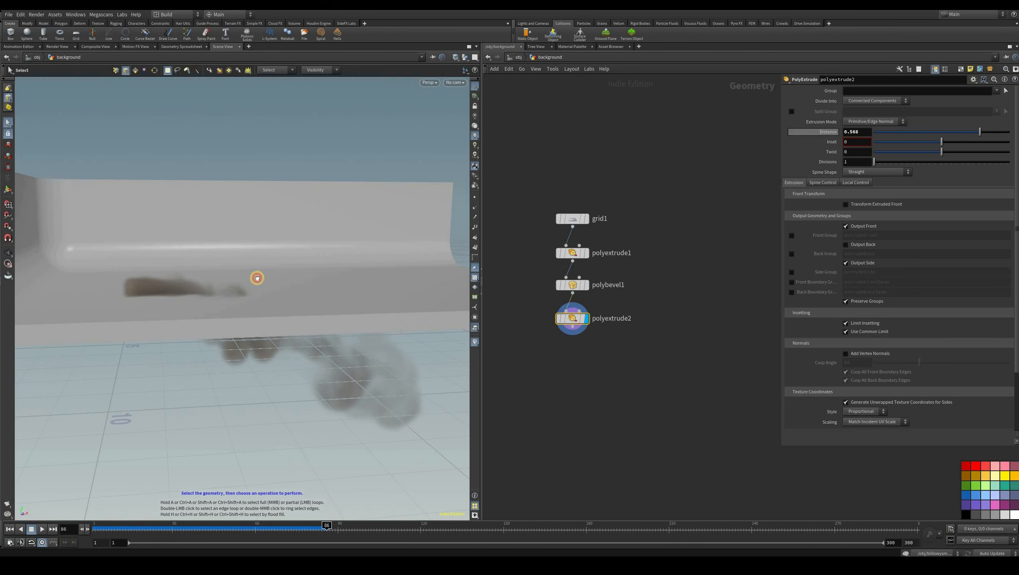
{"action": "key", "text": "Escape"}
{"action": "left_click_drag", "start_coordinate": [237, 298], "coordinate": [294, 302]}
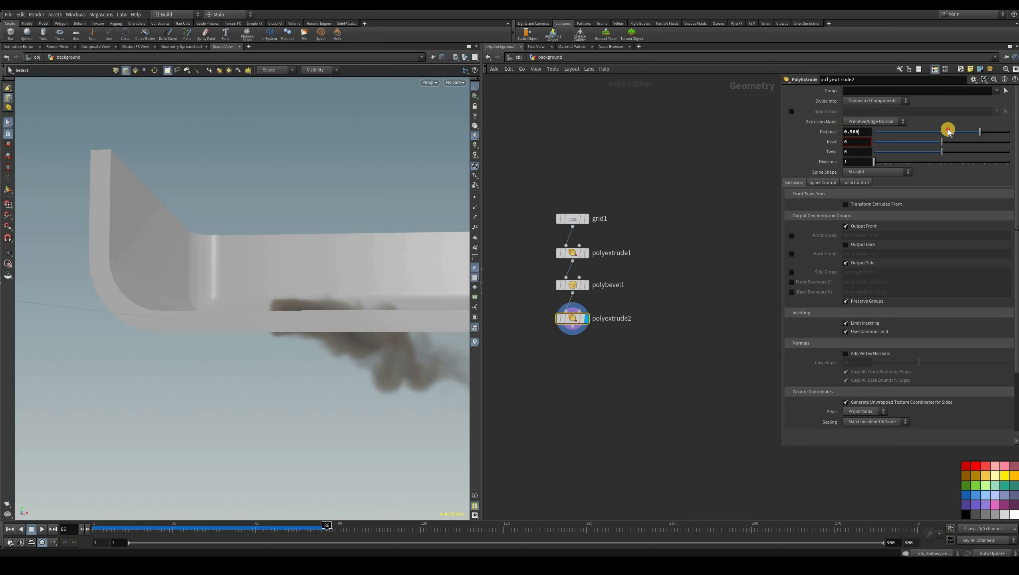
{"action": "left_click", "coordinate": [912, 132]}
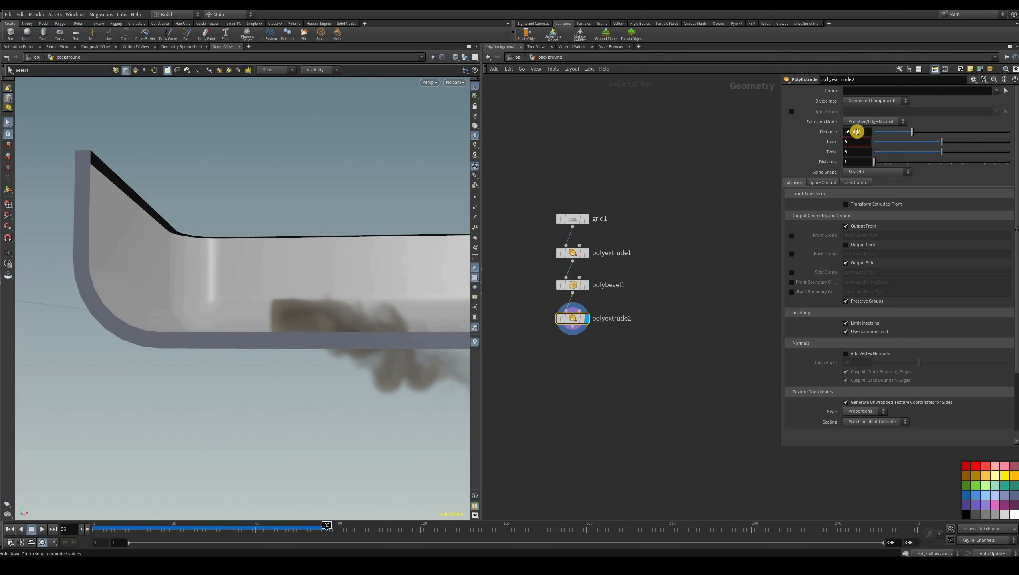
{"action": "left_click", "coordinate": [909, 132]}
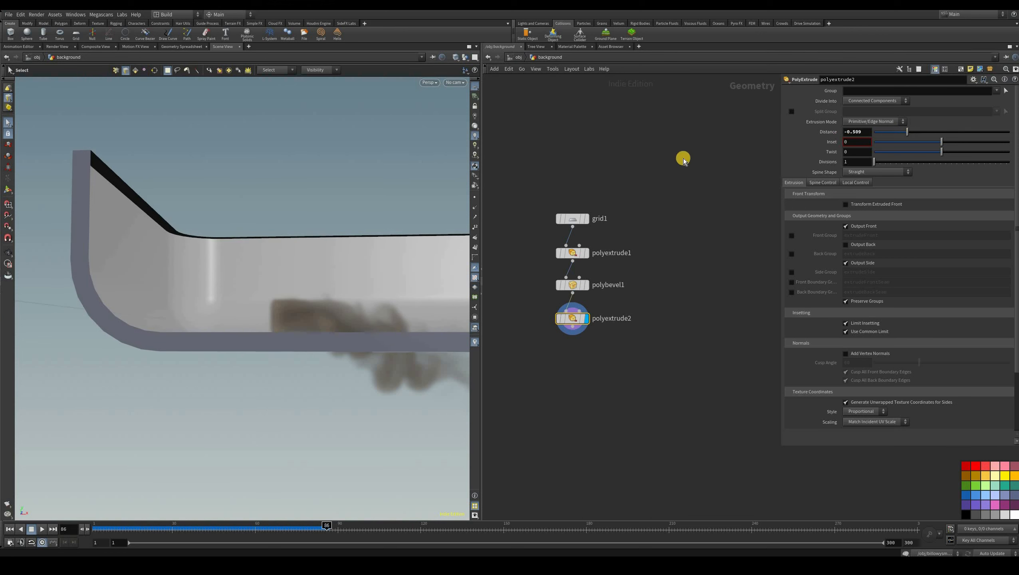
{"action": "left_click", "coordinate": [353, 298]}
{"action": "key", "text": "BackSpace"}
{"action": "key", "text": "Return"}
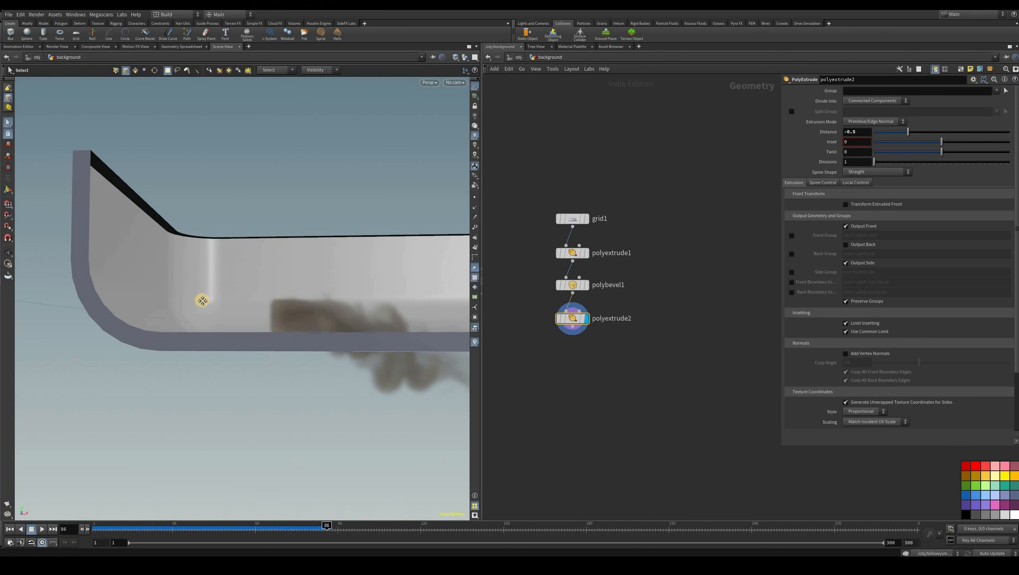
Step: Enable Output Back on polyextrude2
{"action": "key", "text": "Escape"}
{"action": "left_click_drag", "start_coordinate": [304, 299], "coordinate": [275, 302]}
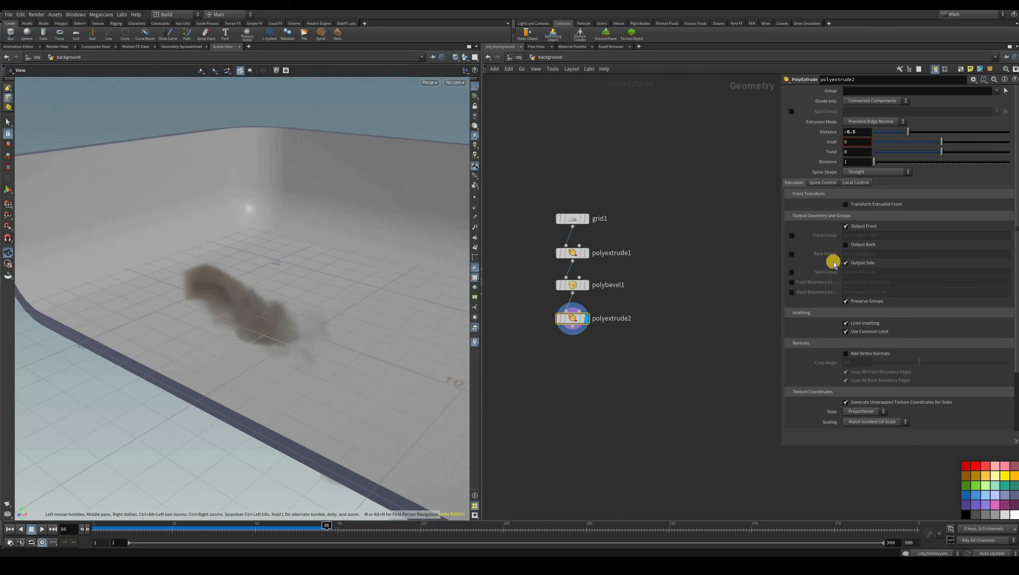
{"action": "left_click", "coordinate": [846, 244]}
{"action": "key", "text": "s"}
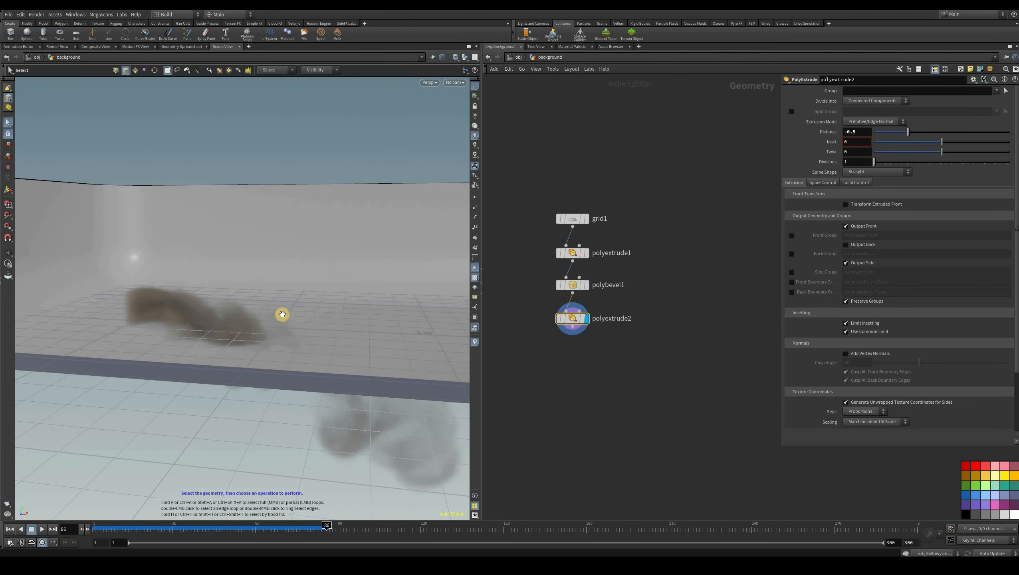
{"action": "key", "text": "ctrl+z"}
{"action": "key", "text": "Escape"}
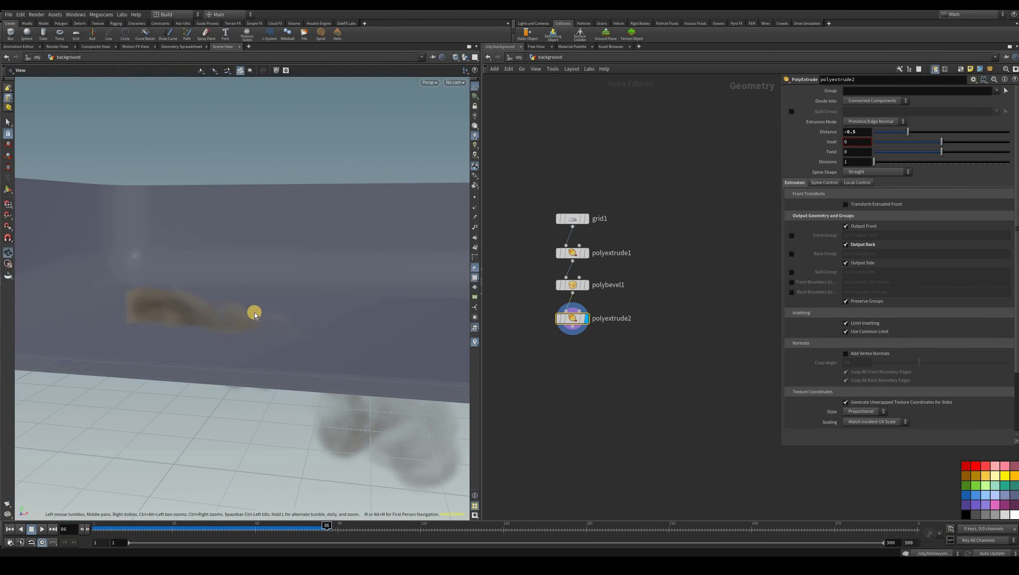
Step: Inspect the thickened background's surfaces and edges from several angles
{"action": "left_click_drag", "start_coordinate": [252, 313], "coordinate": [109, 314]}
{"action": "key", "text": "s"}
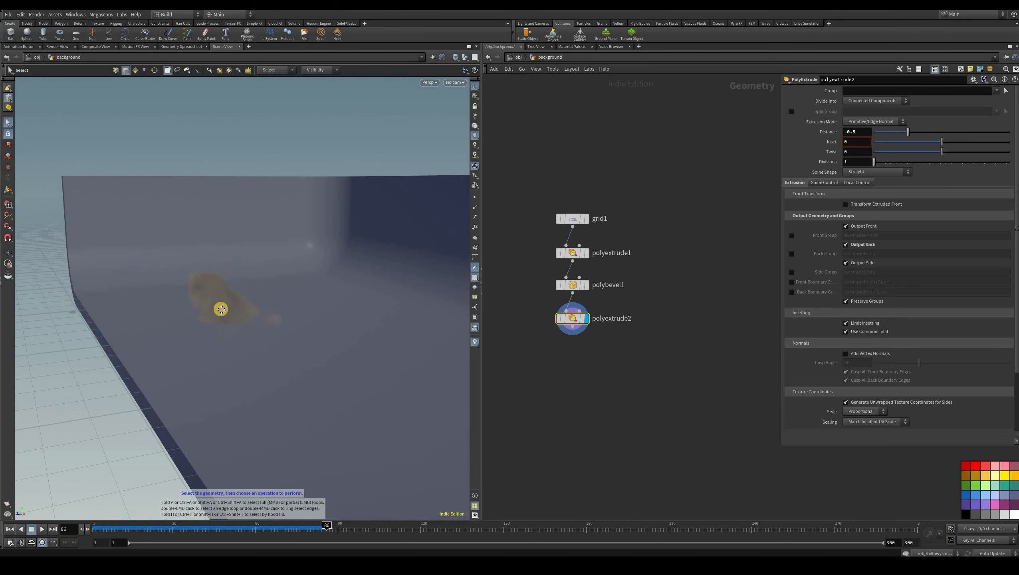
{"action": "key", "text": "Escape"}
{"action": "left_click_drag", "start_coordinate": [203, 323], "coordinate": [193, 321]}
{"action": "right_click_drag", "start_coordinate": [193, 321], "coordinate": [223, 282]}
{"action": "left_click_drag", "start_coordinate": [312, 263], "coordinate": [282, 315]}
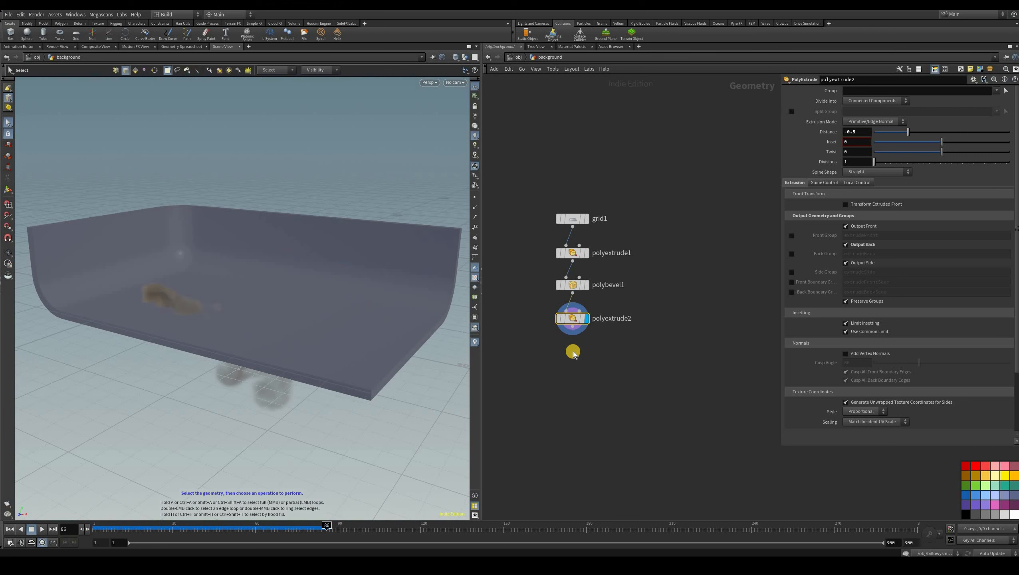
Step: Add a Reverse node below polyextrude2 and display it to flip the background's surface orientation
{"action": "key", "text": "Tab"}
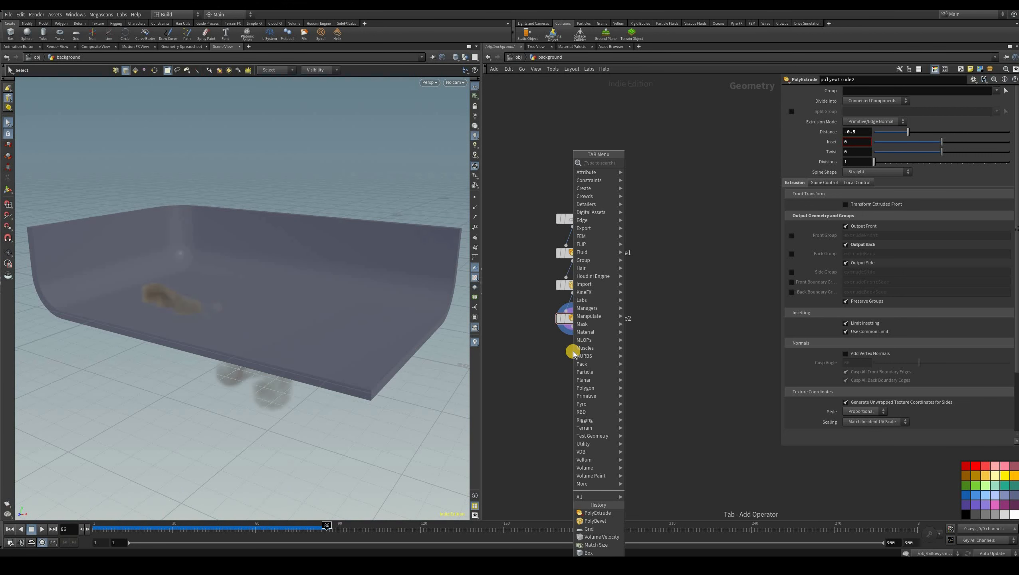
{"action": "type", "text": "reve"}
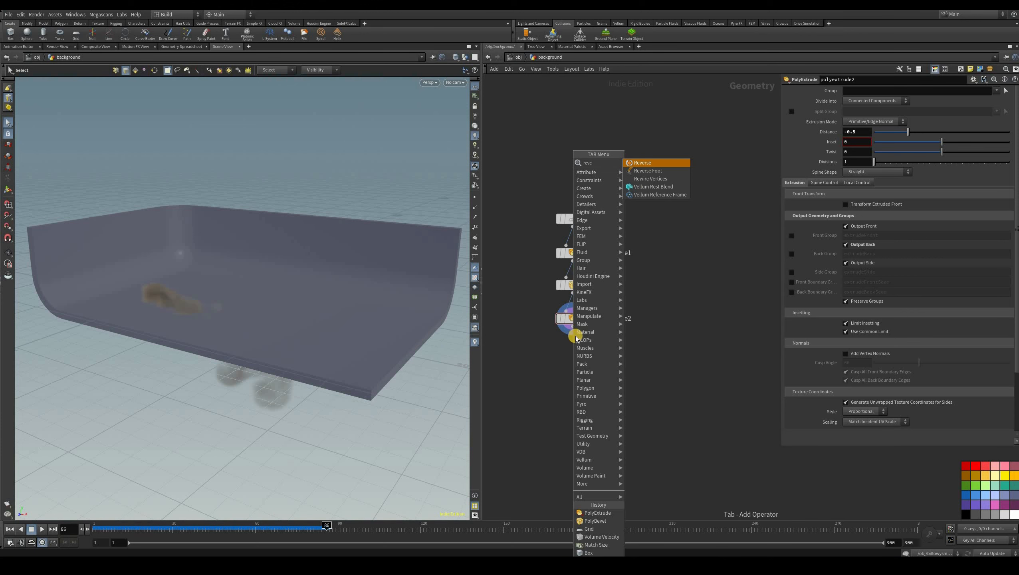
{"action": "key", "text": "Return"}
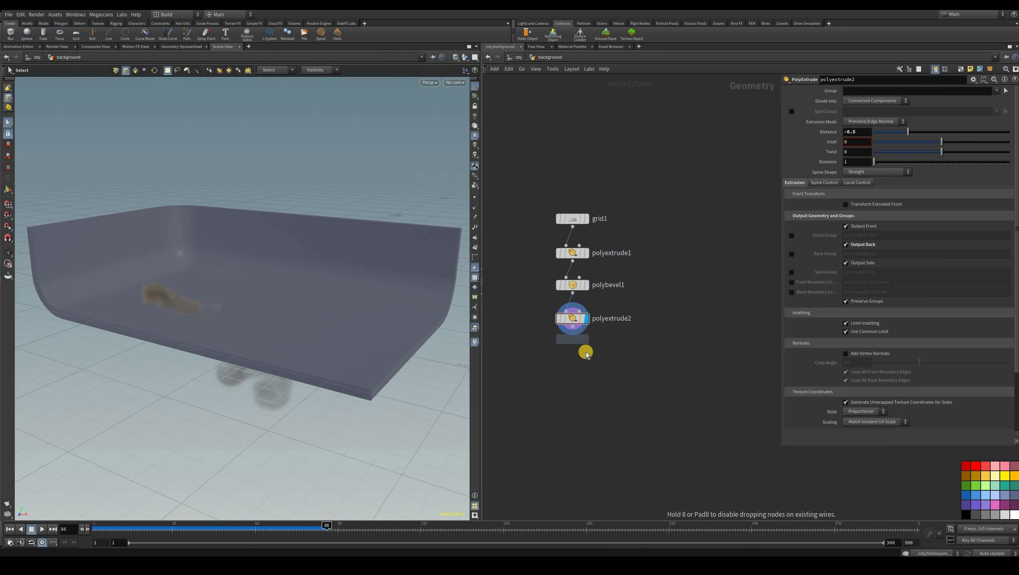
{"action": "left_click", "coordinate": [586, 353]}
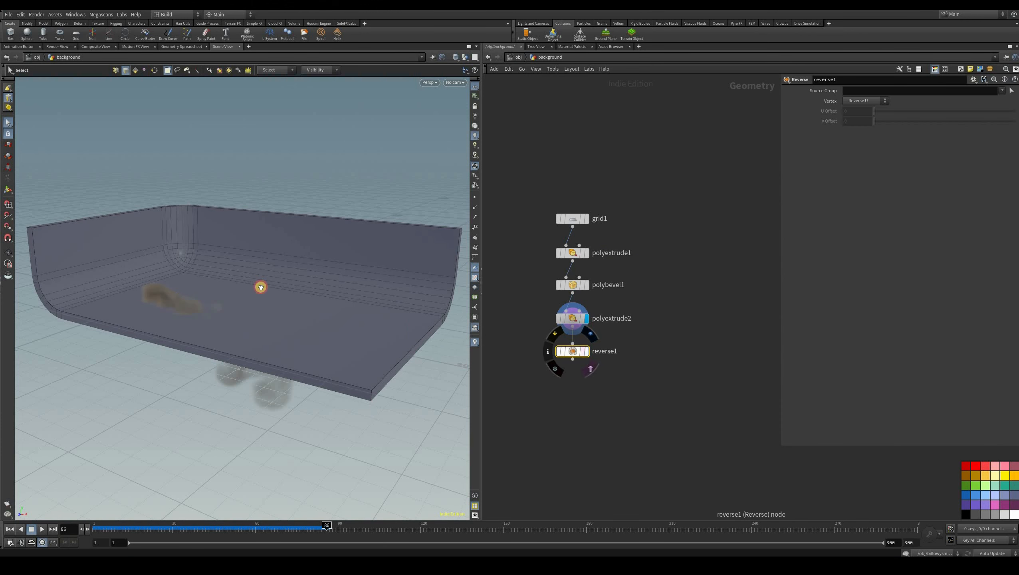
{"action": "key", "text": "Escape"}
{"action": "mouse_move", "coordinate": [164, 296]}
{"action": "left_mouse_down"}
{"action": "mouse_move", "coordinate": [158, 321]}
{"action": "mouse_move", "coordinate": [211, 310]}
{"action": "mouse_move", "coordinate": [202, 316]}
{"action": "left_mouse_up"}
{"action": "right_click_drag", "start_coordinate": [202, 315], "coordinate": [278, 330]}
{"action": "left_click_drag", "start_coordinate": [278, 330], "coordinate": [342, 308]}
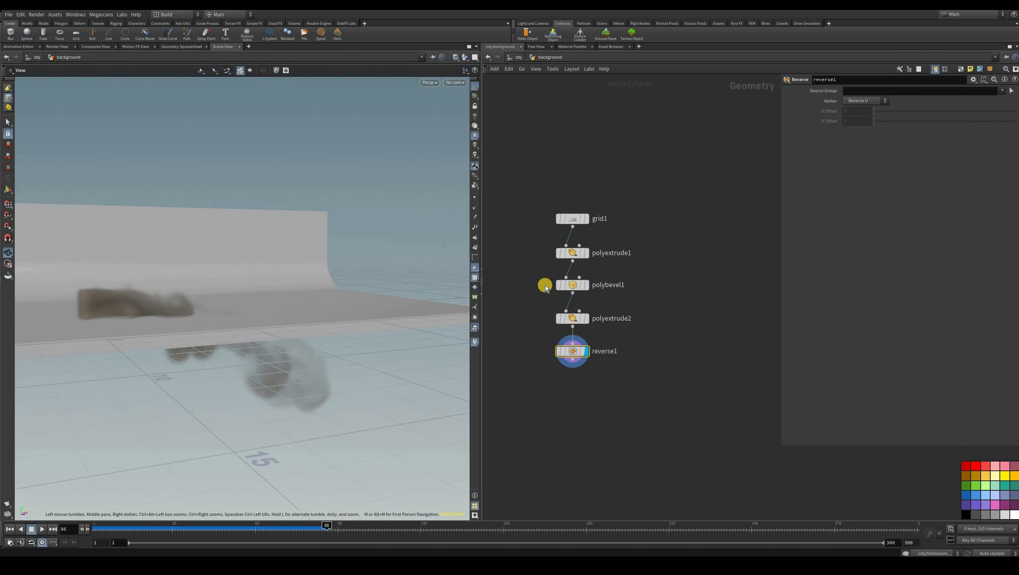
Step: Examine the output null at the end of the paper_plane network and return to the object level
{"action": "left_click", "coordinate": [517, 56]}
{"action": "left_click", "coordinate": [518, 56]}
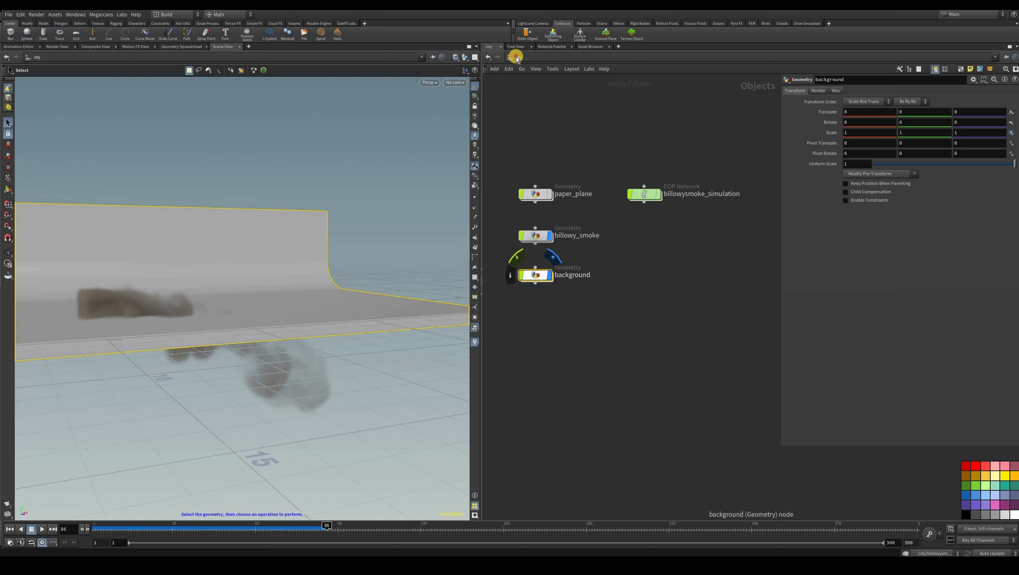
{"action": "key", "text": "i"}
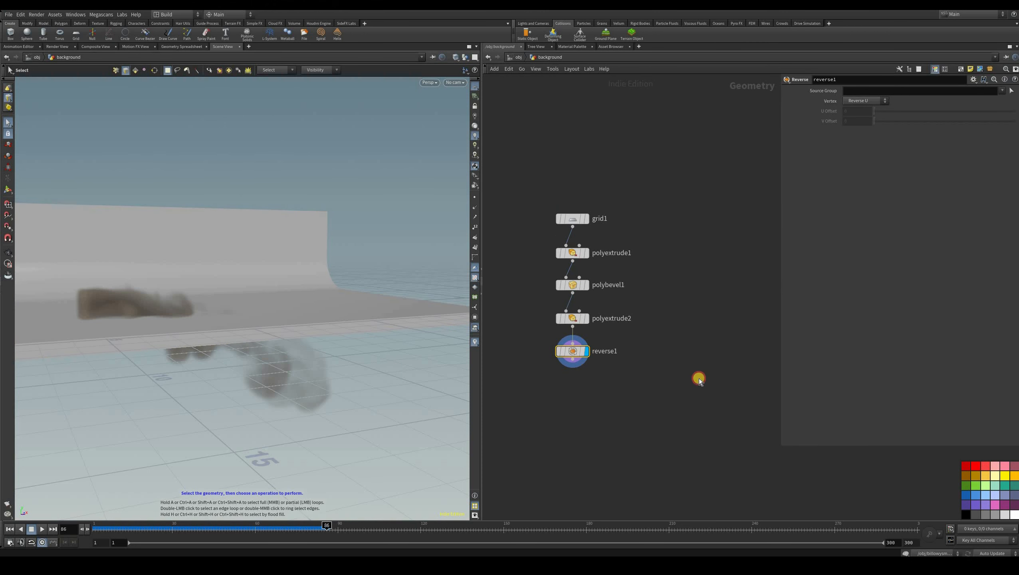
{"action": "key", "text": "u"}
{"action": "key", "text": "i"}
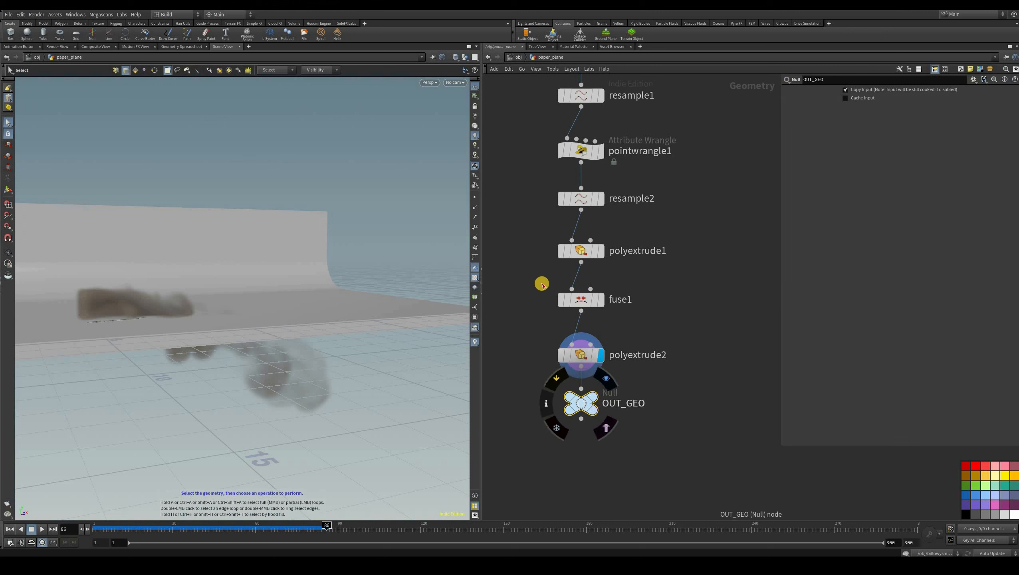
{"action": "key", "text": "u"}
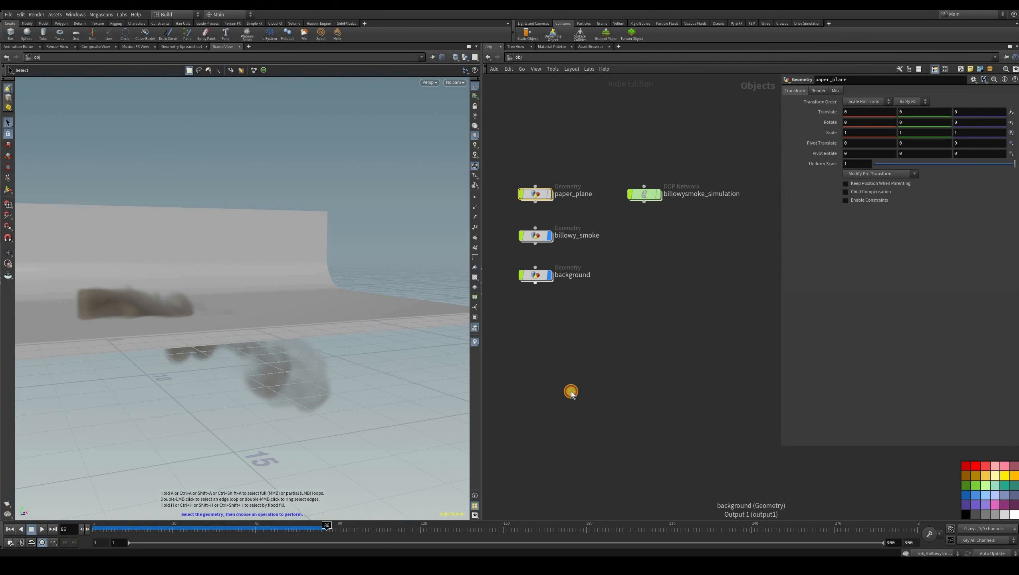
Step: In the background network, add a Null named OUT_GEO below reverse1 and set it as the displayed output
{"action": "key", "text": "i"}
{"action": "key", "text": "Tab"}
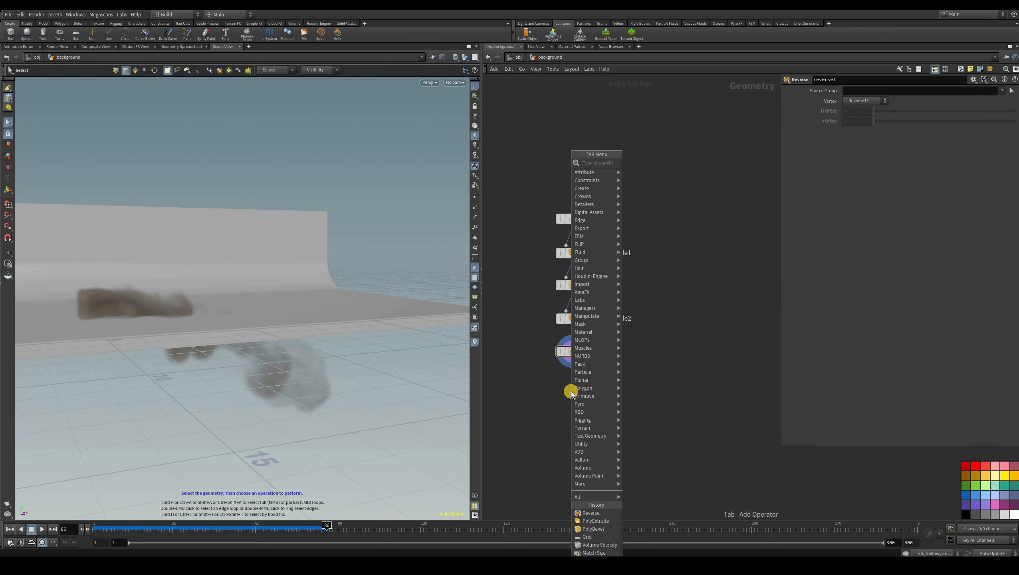
{"action": "type", "text": "null"}
{"action": "key", "text": "Return"}
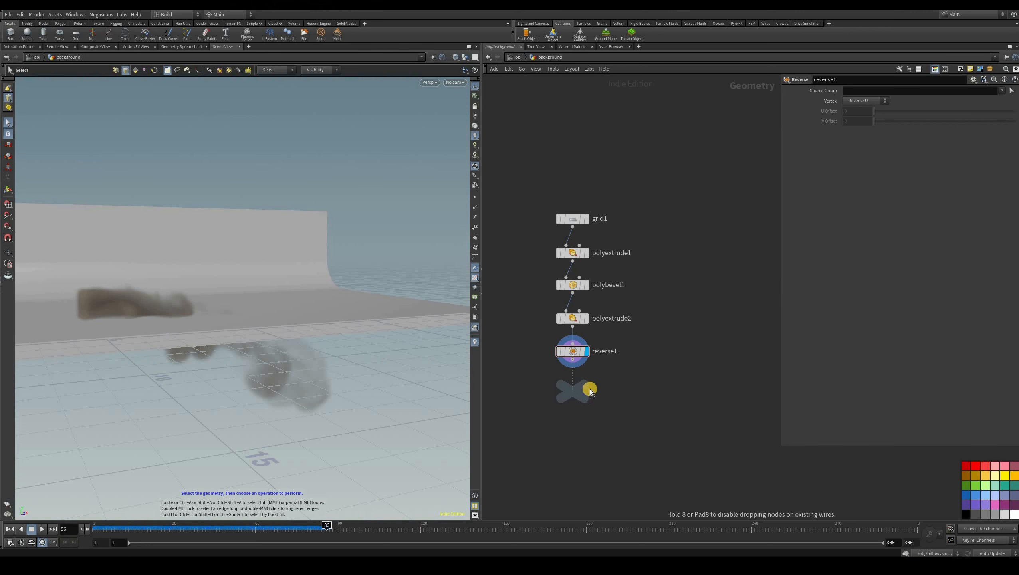
{"action": "left_click", "coordinate": [599, 397]}
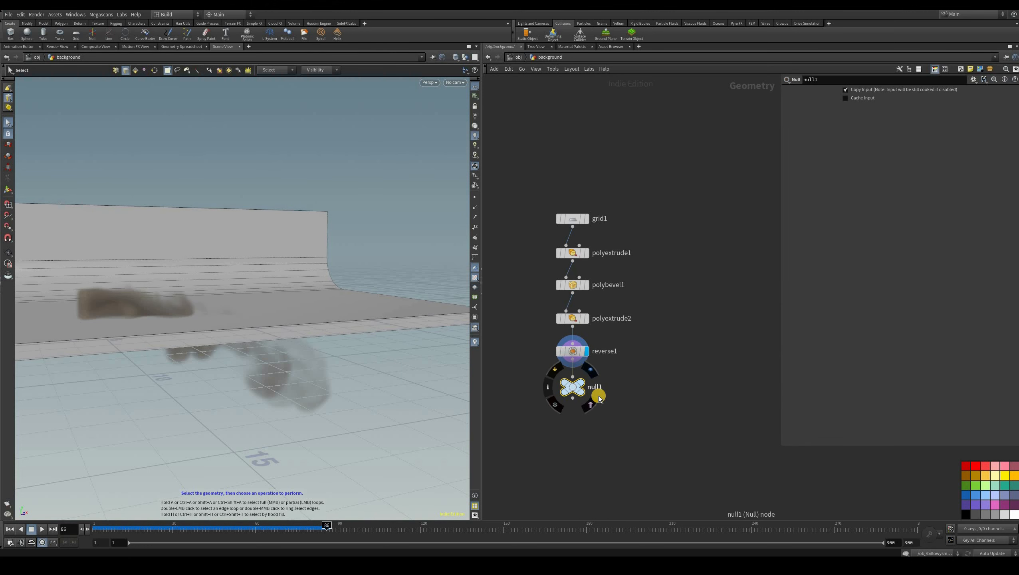
{"action": "double_click", "coordinate": [599, 395]}
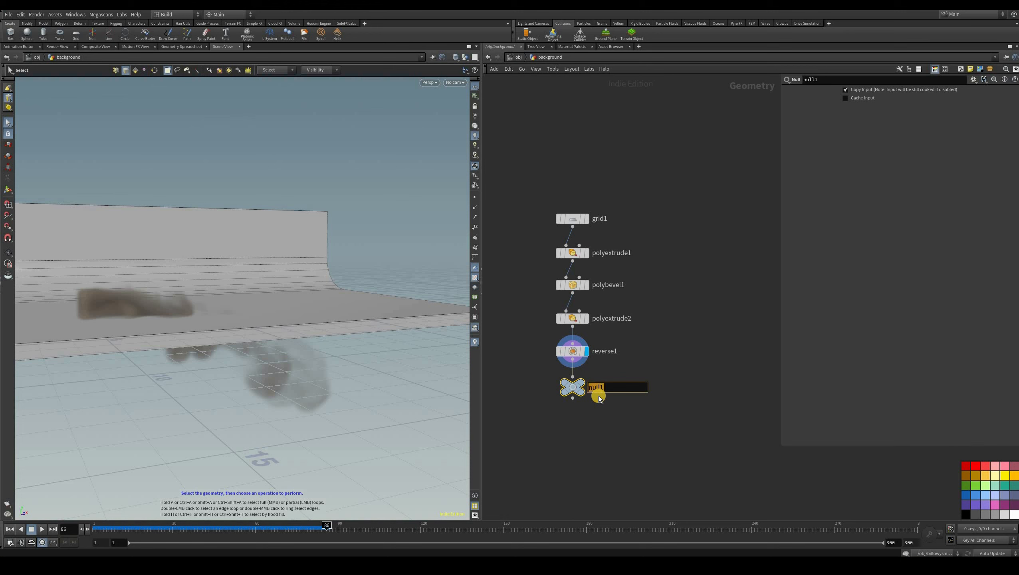
{"action": "type", "text": "OUT_GEO"}
{"action": "key", "text": "Return"}
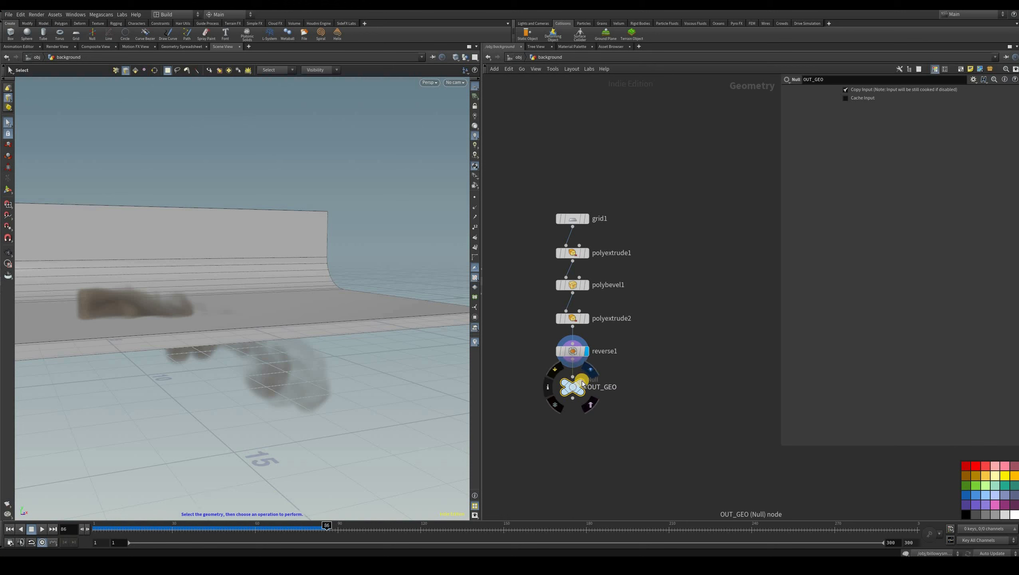
{"action": "key", "text": "r"}
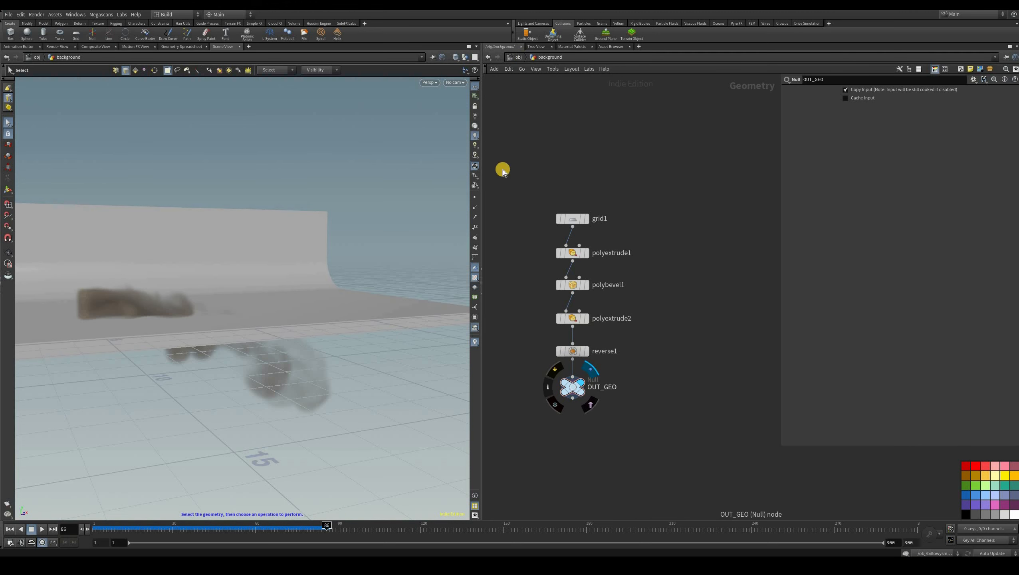
Step: At the object level, make the background a Static Object that the smoke simulation collides with
{"action": "key", "text": "u"}
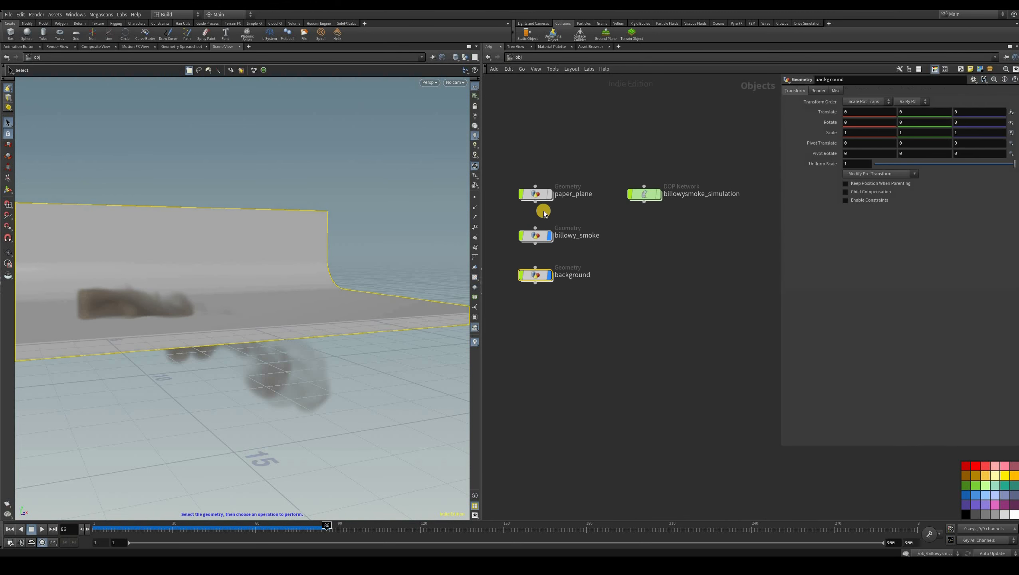
{"action": "key", "text": "Escape"}
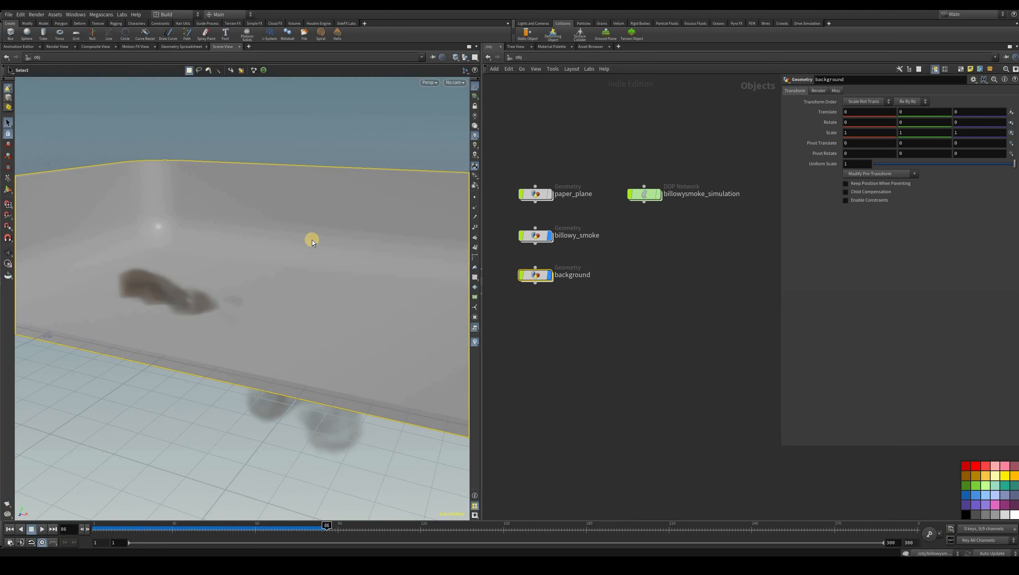
{"action": "key", "text": "Return"}
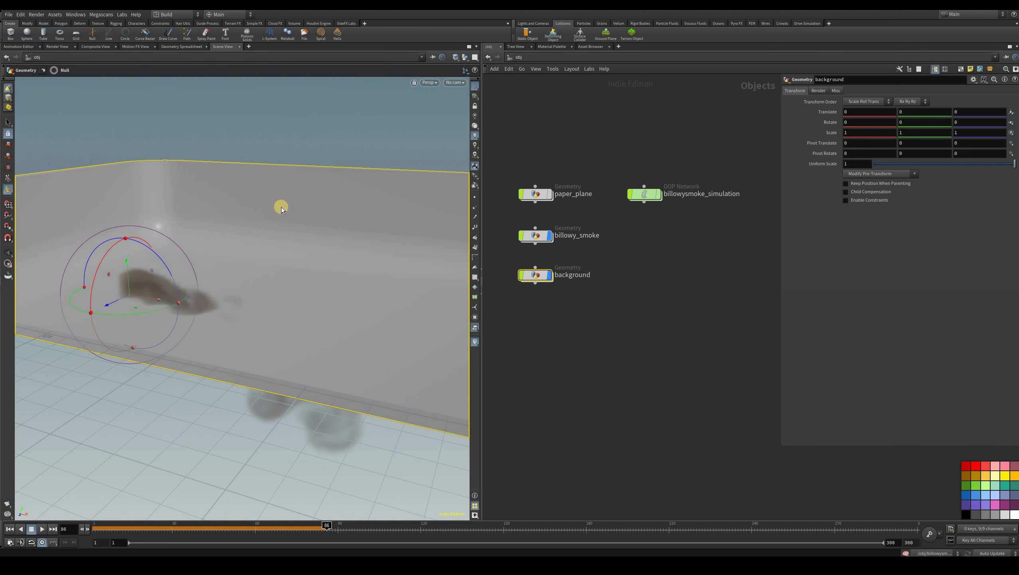
Step: Replay the simulation from the first frame and scrub through it to check how the smoke meets the background
{"action": "left_click", "coordinate": [6, 529]}
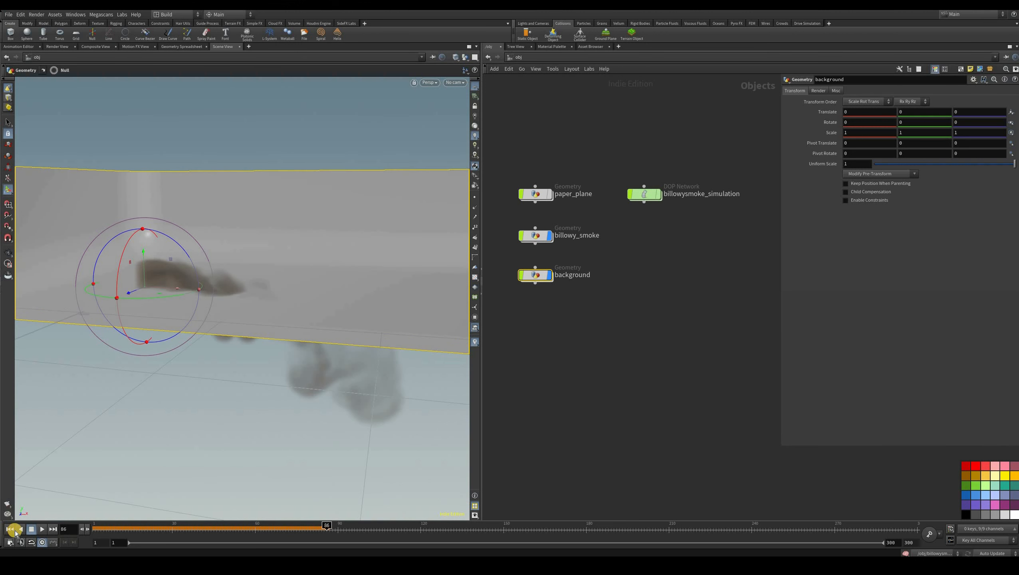
{"action": "left_click", "coordinate": [42, 529]}
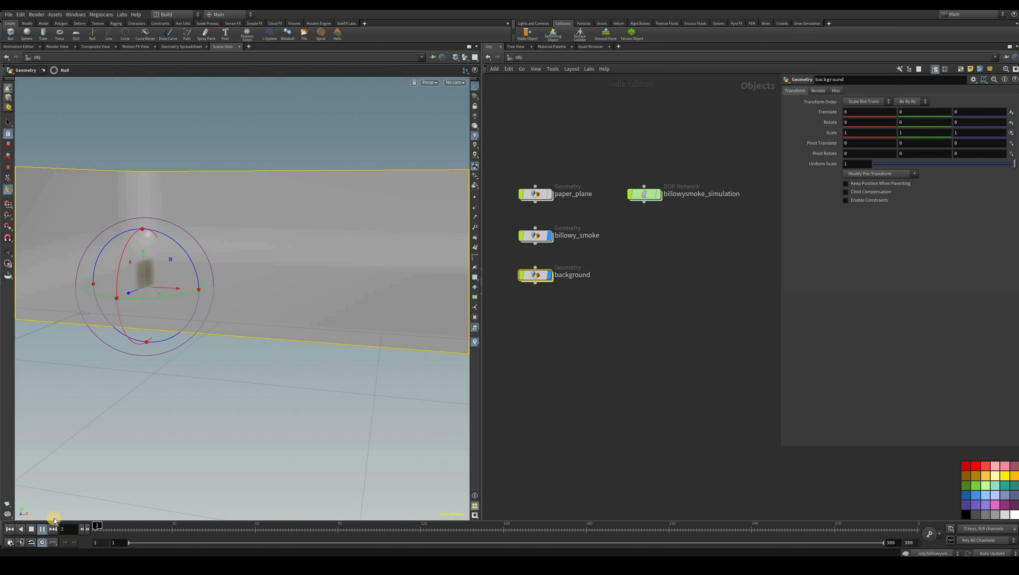
{"action": "left_click", "coordinate": [32, 529]}
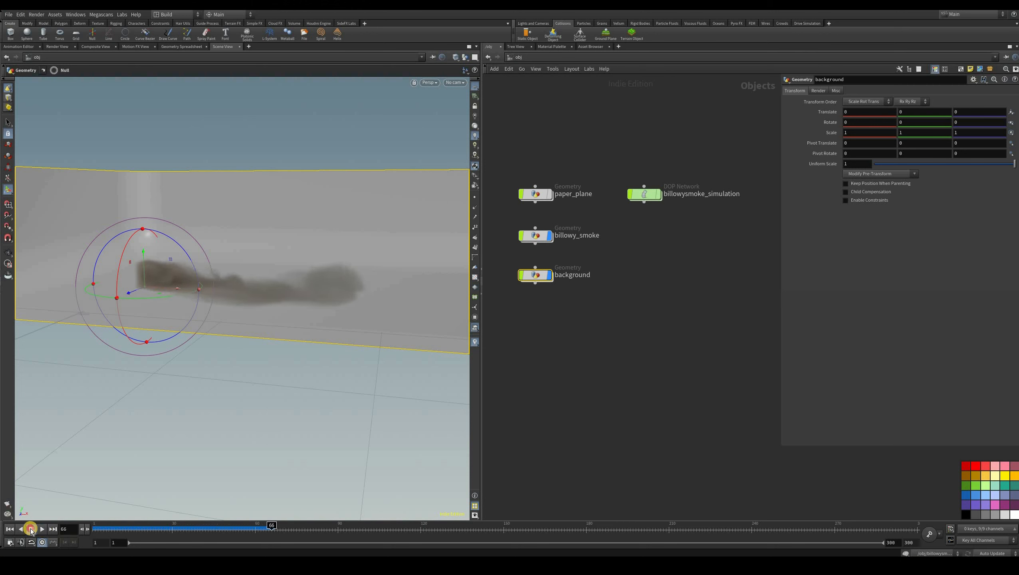
{"action": "left_click", "coordinate": [304, 527]}
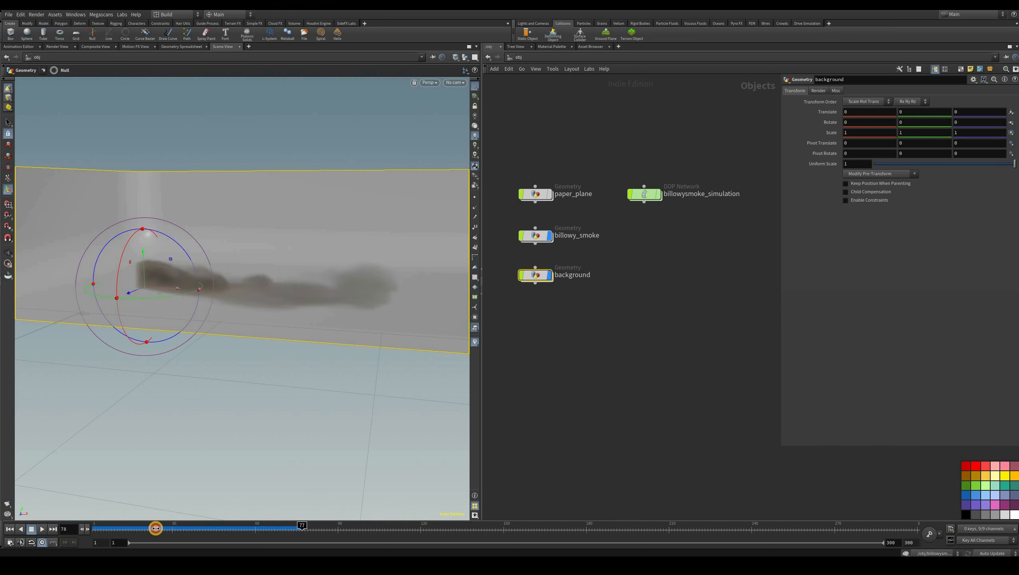
{"action": "left_click_drag", "start_coordinate": [184, 535], "coordinate": [329, 530]}
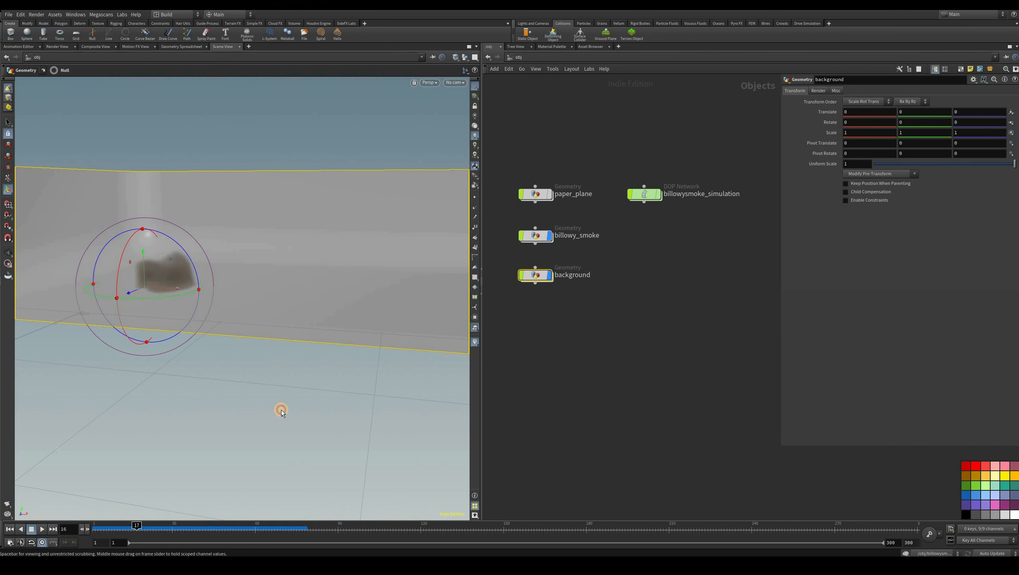
{"action": "left_click_drag", "start_coordinate": [235, 372], "coordinate": [299, 372]}
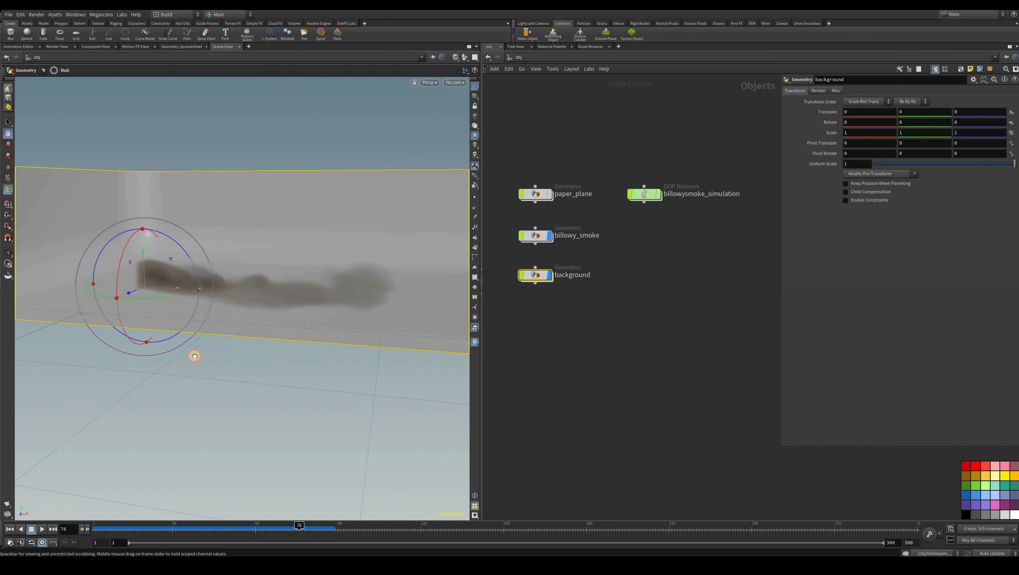
{"action": "left_click_drag", "start_coordinate": [193, 357], "coordinate": [191, 339], "text": "alt"}
{"action": "left_click_drag", "start_coordinate": [298, 528], "coordinate": [163, 519]}
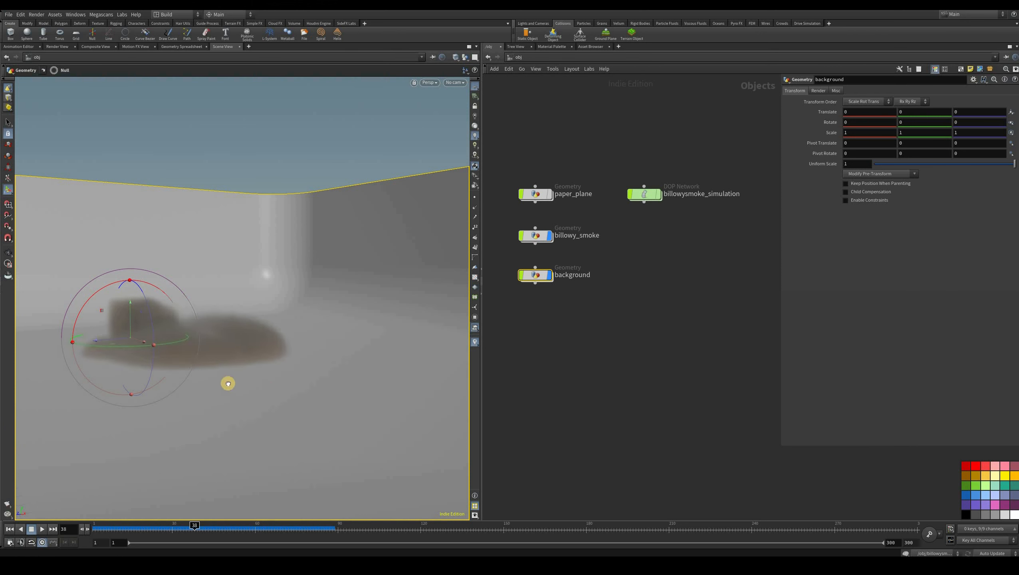
{"action": "right_click_drag", "start_coordinate": [228, 383], "coordinate": [250, 389]}
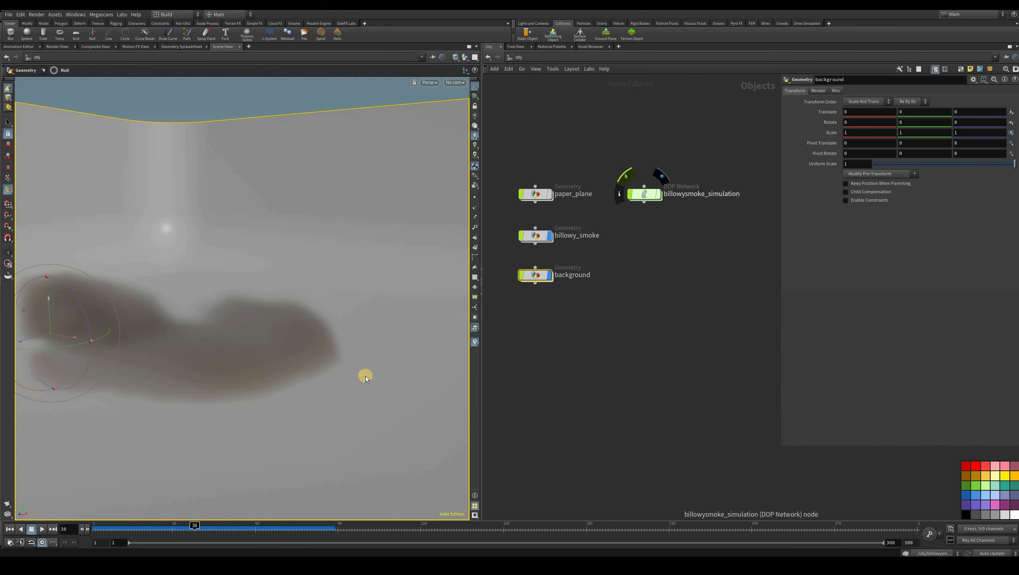
Step: In billowysmoke_simulation, move the static collision nodes beside the pyro nodes and place the background Static Object above merge2
{"action": "double_click", "coordinate": [644, 194]}
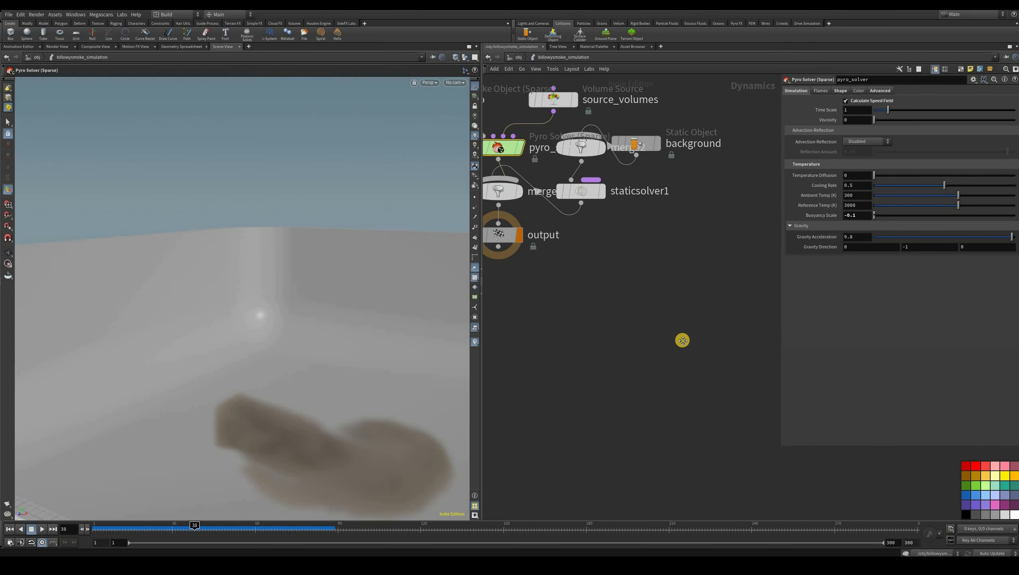
{"action": "middle_click_drag", "start_coordinate": [637, 214], "coordinate": [668, 268]}
{"action": "scroll", "coordinate": [719, 264], "scroll_direction": "down", "scroll_amount": 3}
{"action": "left_click", "coordinate": [687, 286]}
{"action": "left_click_drag", "start_coordinate": [740, 255], "coordinate": [505, 262]}
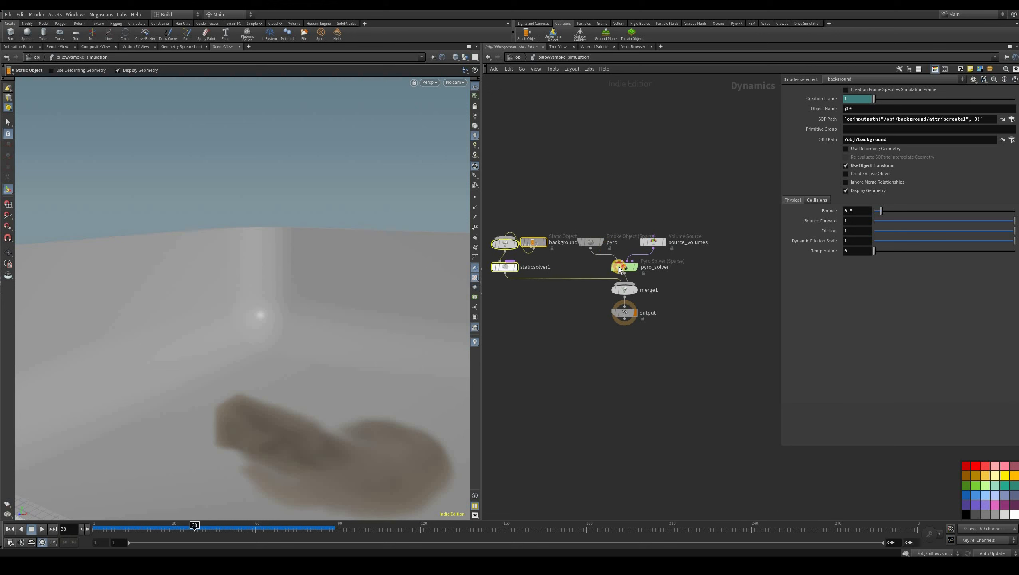
{"action": "middle_click_drag", "start_coordinate": [544, 257], "coordinate": [618, 264]}
{"action": "left_click", "coordinate": [576, 207]}
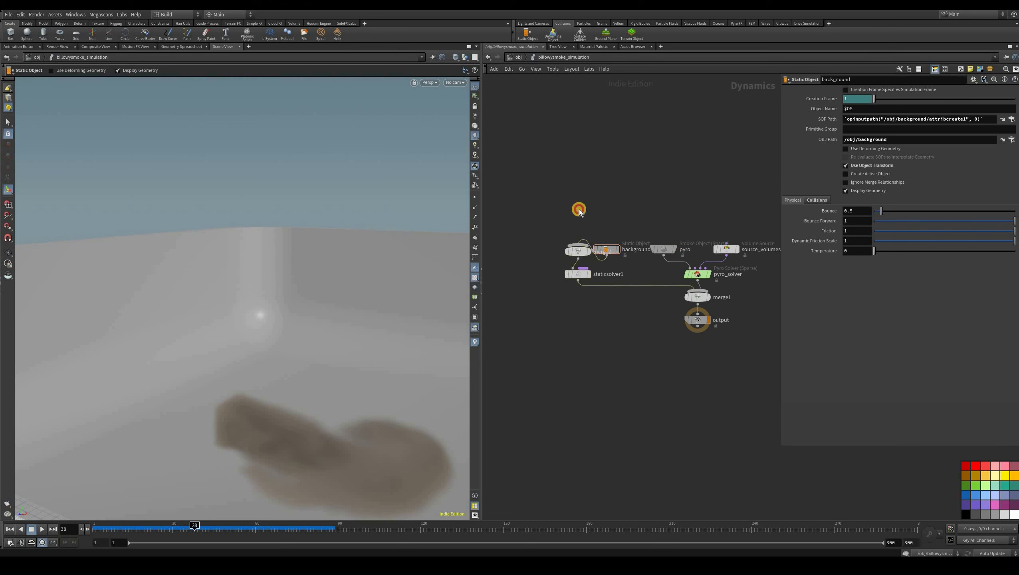
{"action": "left_click_drag", "start_coordinate": [607, 249], "coordinate": [593, 209]}
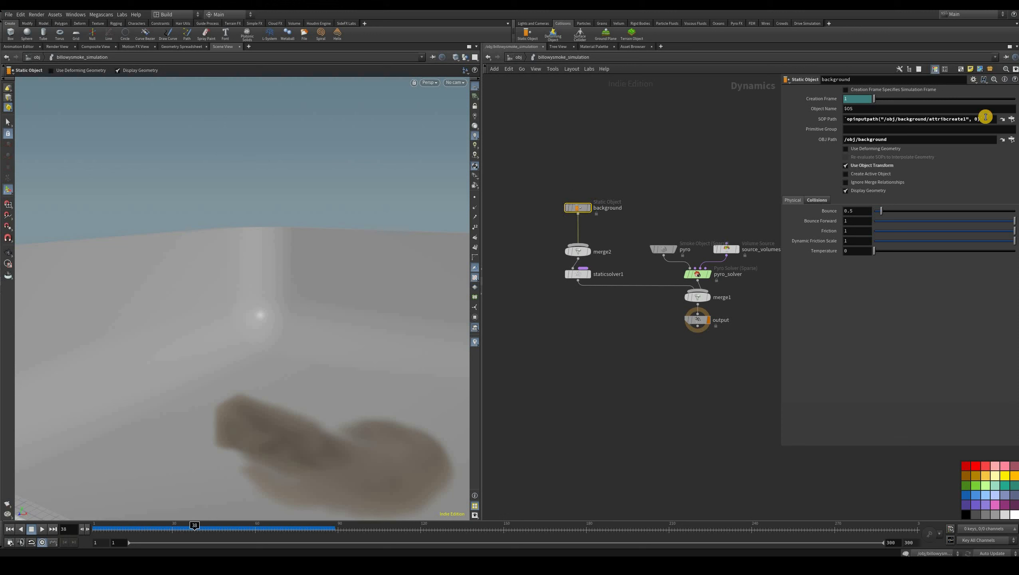
Step: Examine the SOP Path expression of the background Static Object and return to the object level
{"action": "left_click_drag", "start_coordinate": [984, 120], "coordinate": [850, 116]}
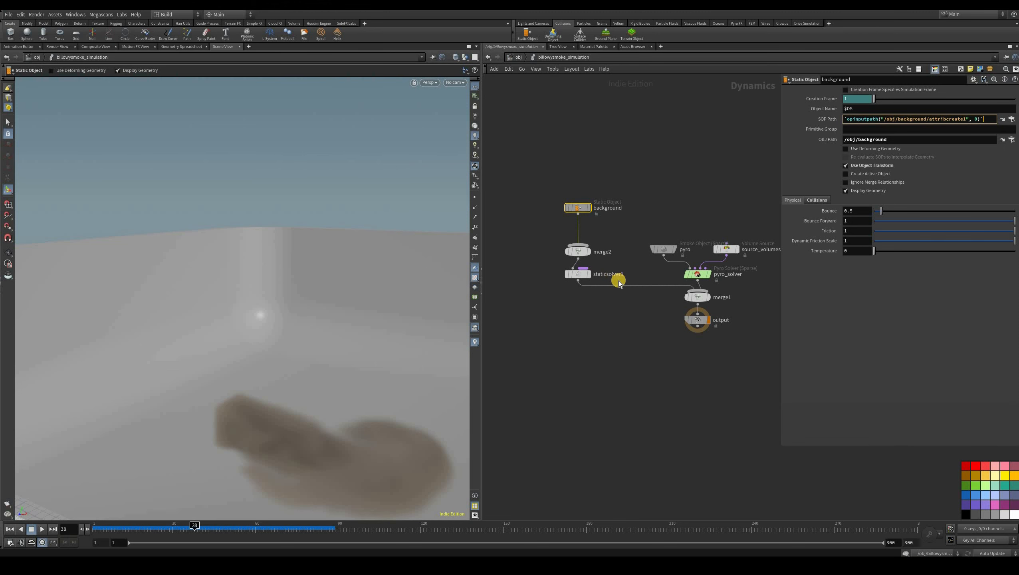
{"action": "left_click", "coordinate": [546, 278]}
{"action": "key", "text": "u"}
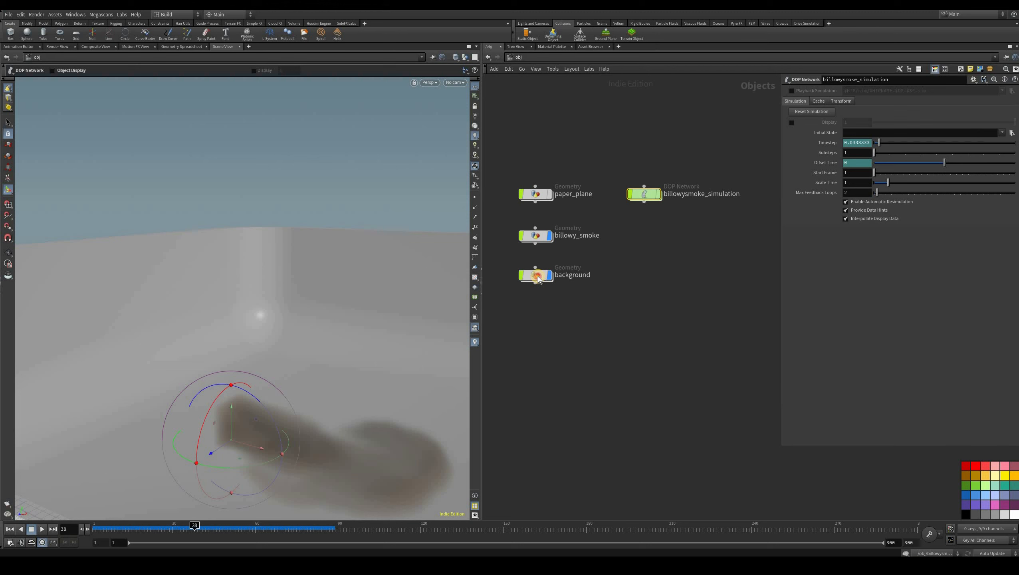
{"action": "left_click", "coordinate": [671, 394]}
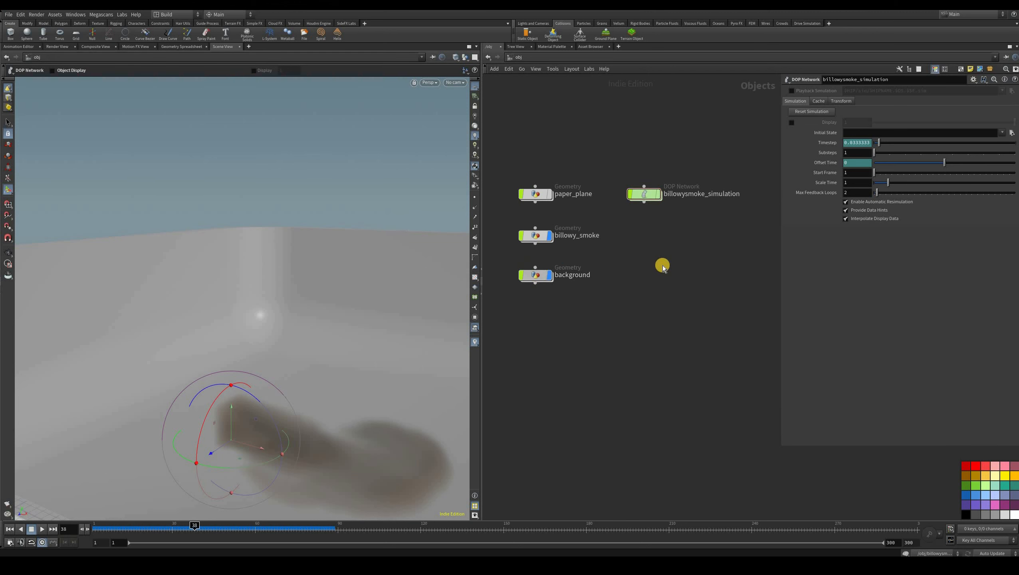
Step: Examine the collisionsource1, filecache and attribcreate1 nodes inside the background object, and return to the object level
{"action": "key", "text": "i"}
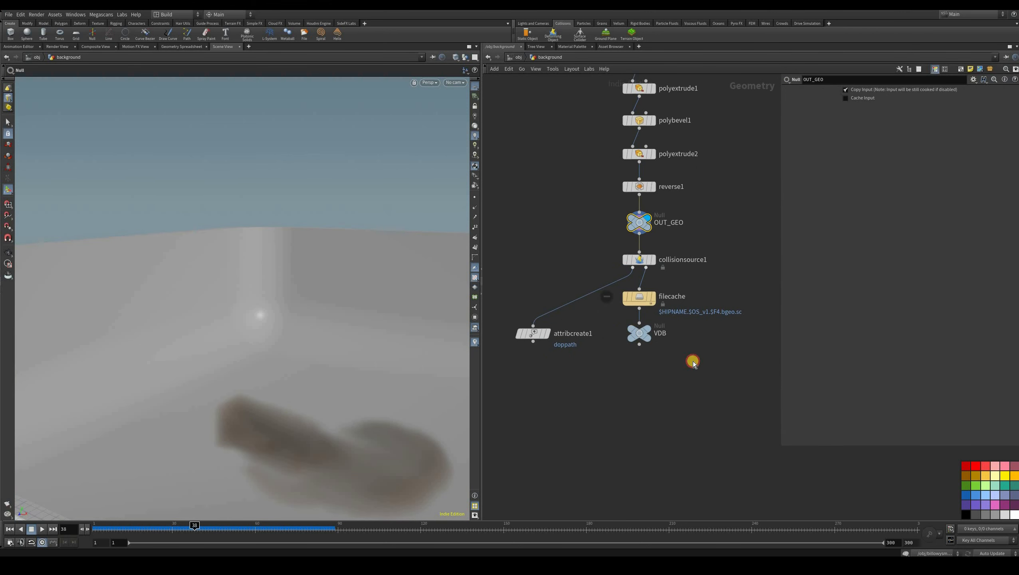
{"action": "mouse_move", "coordinate": [506, 286]}
{"action": "left_mouse_down"}
{"action": "mouse_move", "coordinate": [684, 349]}
{"action": "mouse_move", "coordinate": [696, 373]}
{"action": "left_mouse_up"}
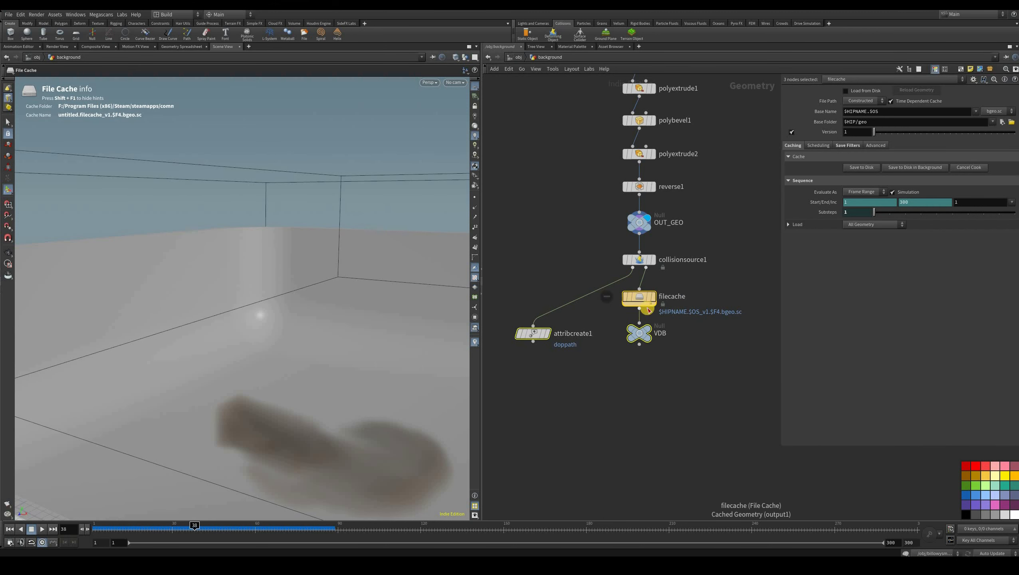
{"action": "left_click", "coordinate": [640, 298]}
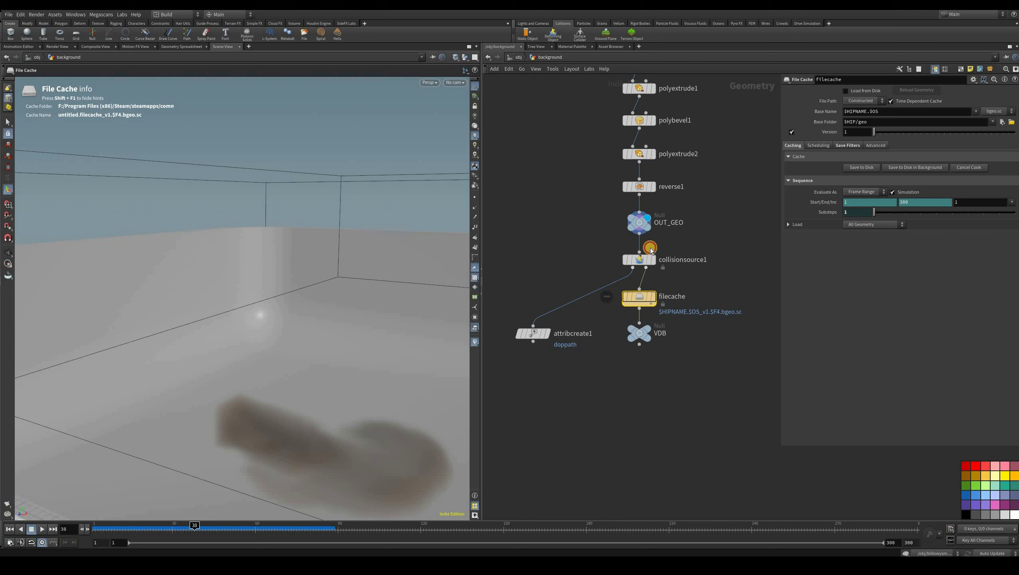
{"action": "key", "text": "u"}
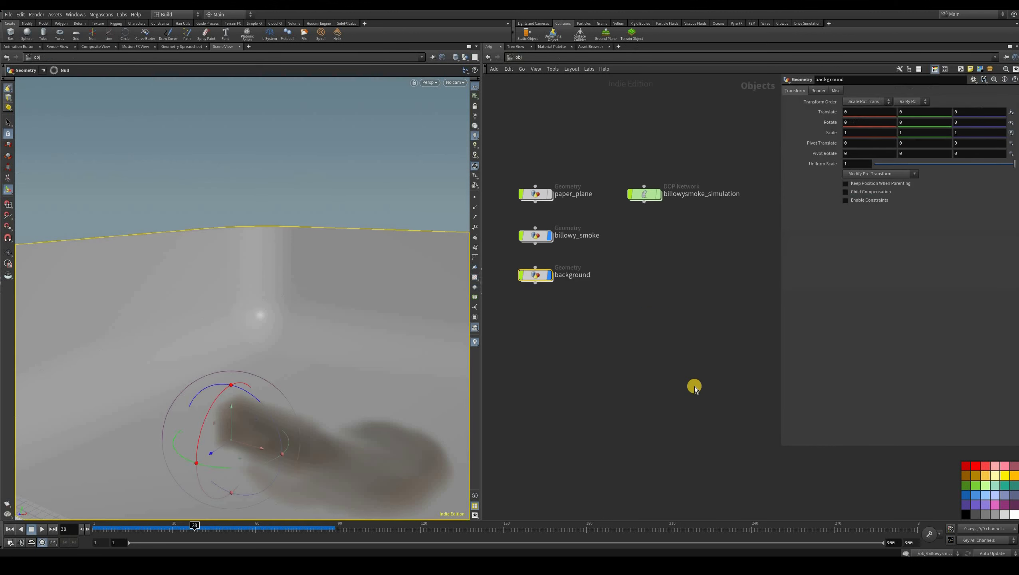
Step: Inside billowysmoke_simulation, inspect staticsolver1 and merge2, and move the background Static Object closer above merge2
{"action": "left_click", "coordinate": [644, 194]}
{"action": "key", "text": "i"}
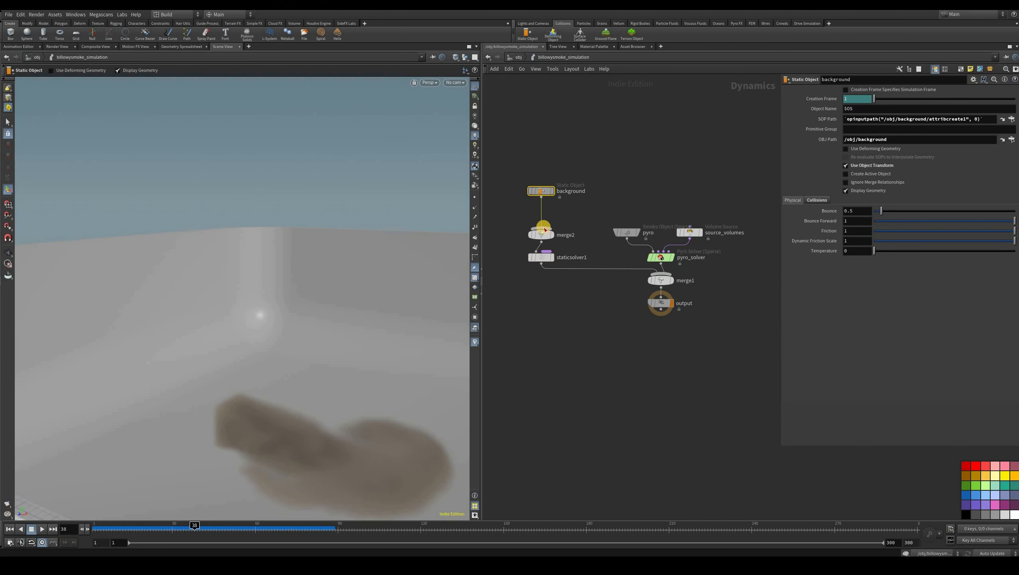
{"action": "left_click", "coordinate": [541, 257]}
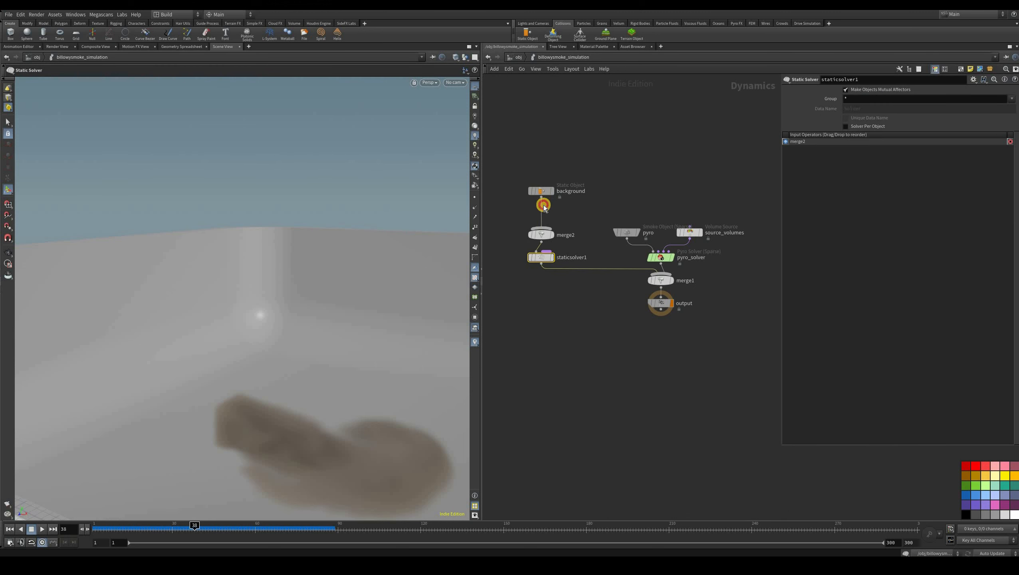
{"action": "left_click", "coordinate": [541, 234]}
{"action": "left_click_drag", "start_coordinate": [541, 191], "coordinate": [541, 216]}
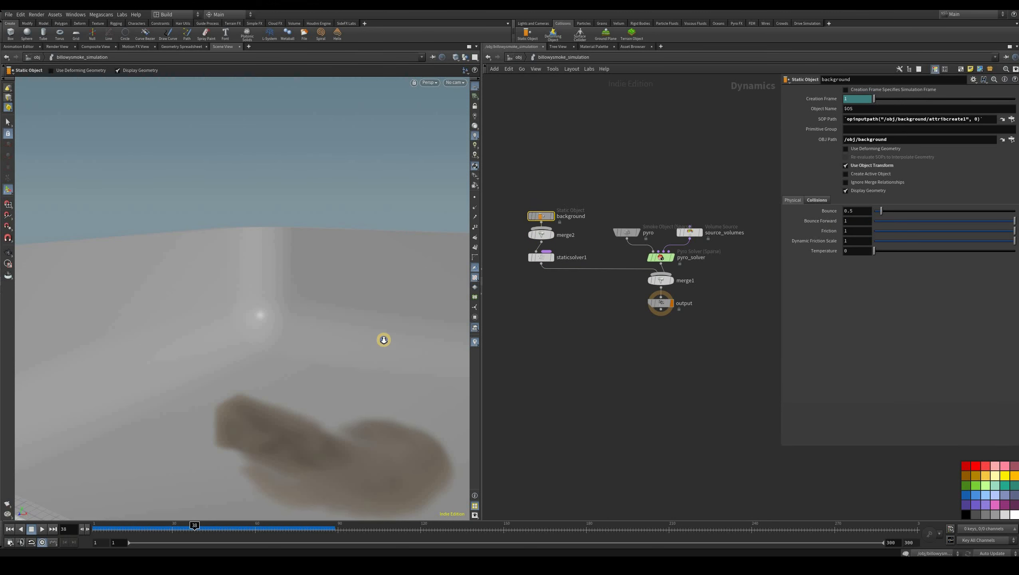
Step: Inspect the smoke up close and scrub through the simulation to check its contact with the background
{"action": "key", "text": "Escape"}
{"action": "left_click_drag", "start_coordinate": [380, 321], "coordinate": [385, 306]}
{"action": "right_click_drag", "start_coordinate": [385, 306], "coordinate": [394, 373]}
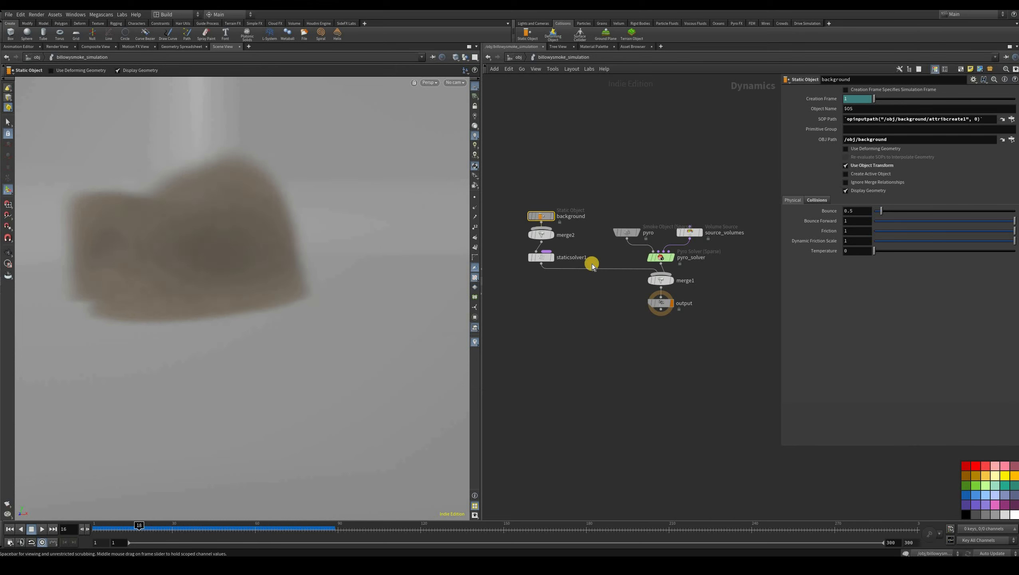
{"action": "key", "text": "Return"}
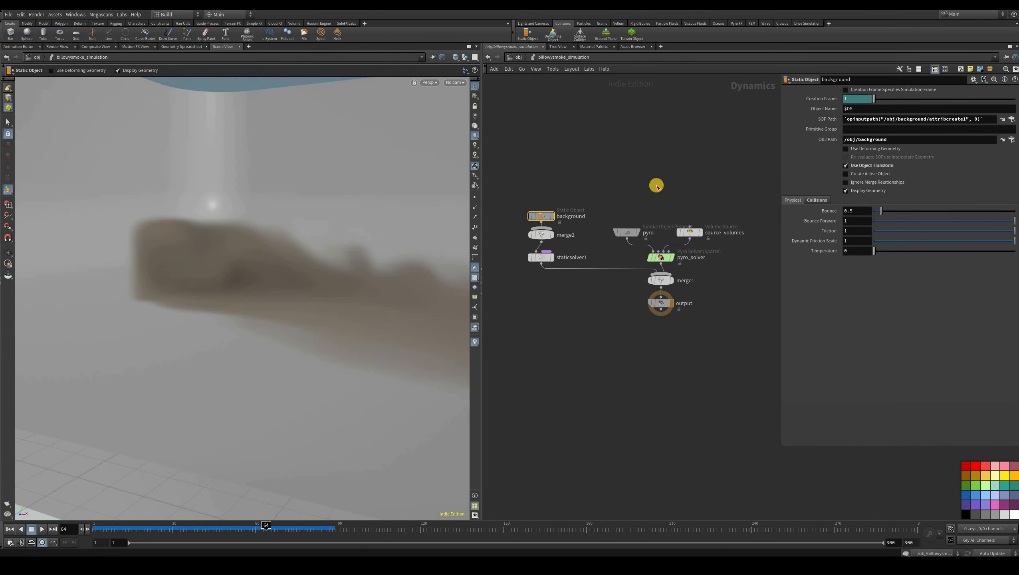
Step: Set the pyro_solver's Wind shape value to 0 inside billowysmoke_simulation
{"action": "key", "text": "u"}
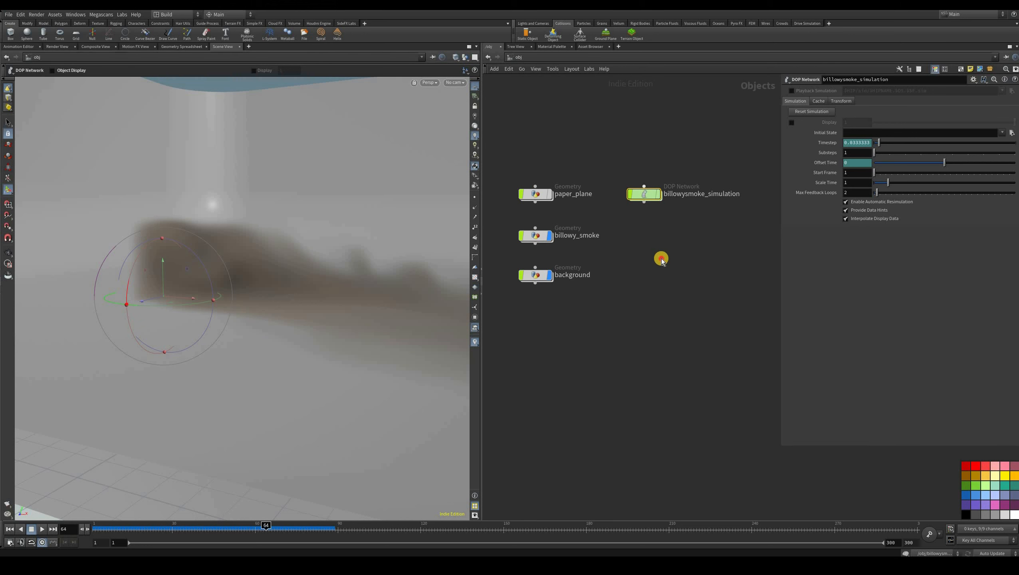
{"action": "key", "text": "i"}
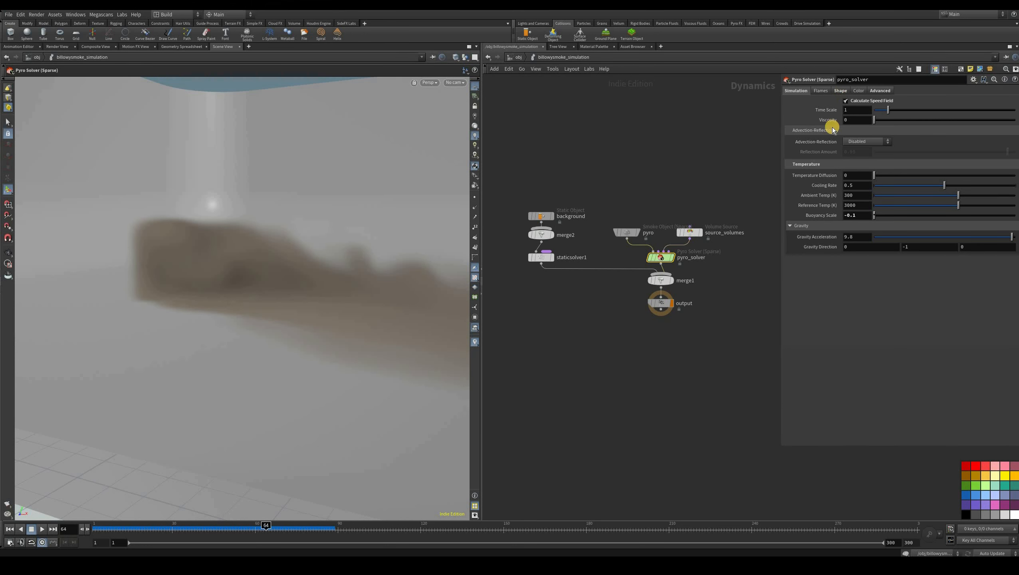
{"action": "left_click", "coordinate": [848, 91]}
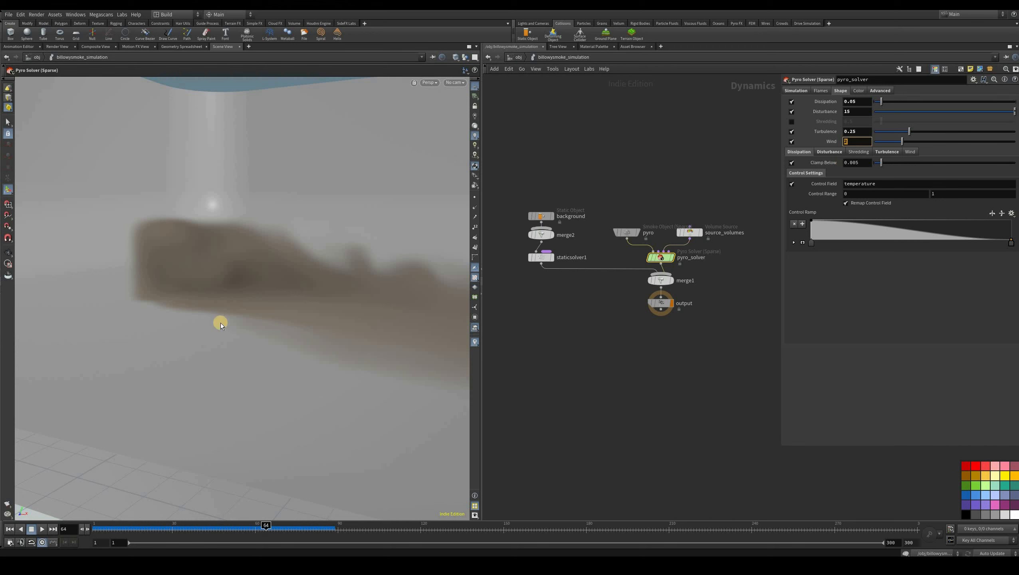
{"action": "type", "text": "0"}
{"action": "key", "text": "Return"}
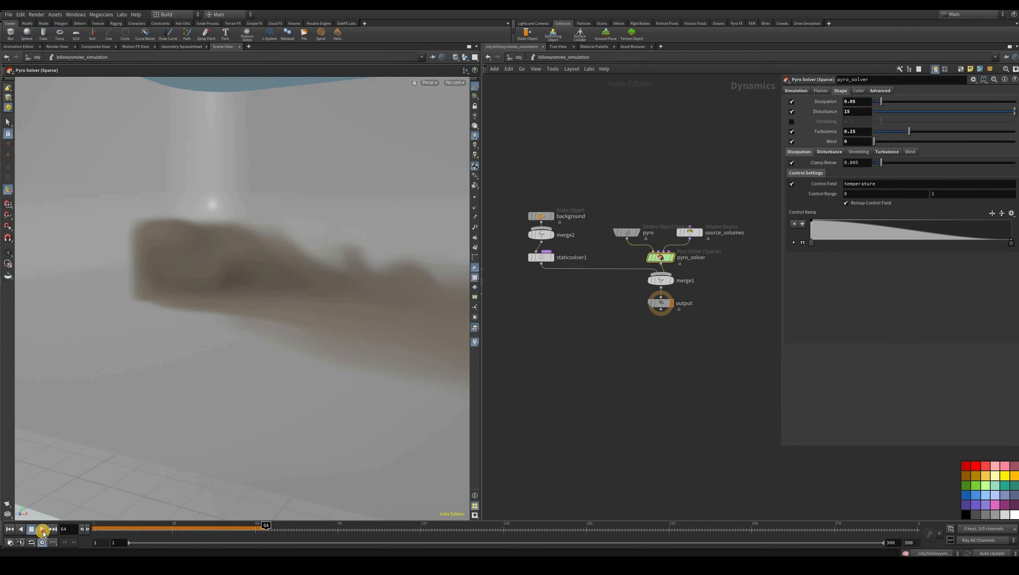
Step: Replay the simulation from the first frame and scrub through it to check the smoke without wind
{"action": "left_click", "coordinate": [31, 530]}
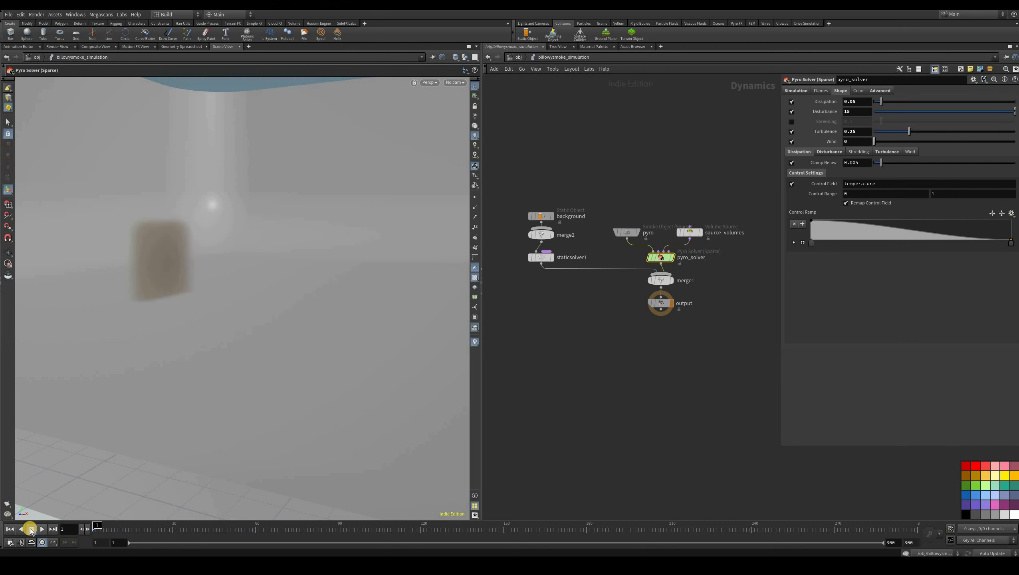
{"action": "left_click", "coordinate": [41, 529]}
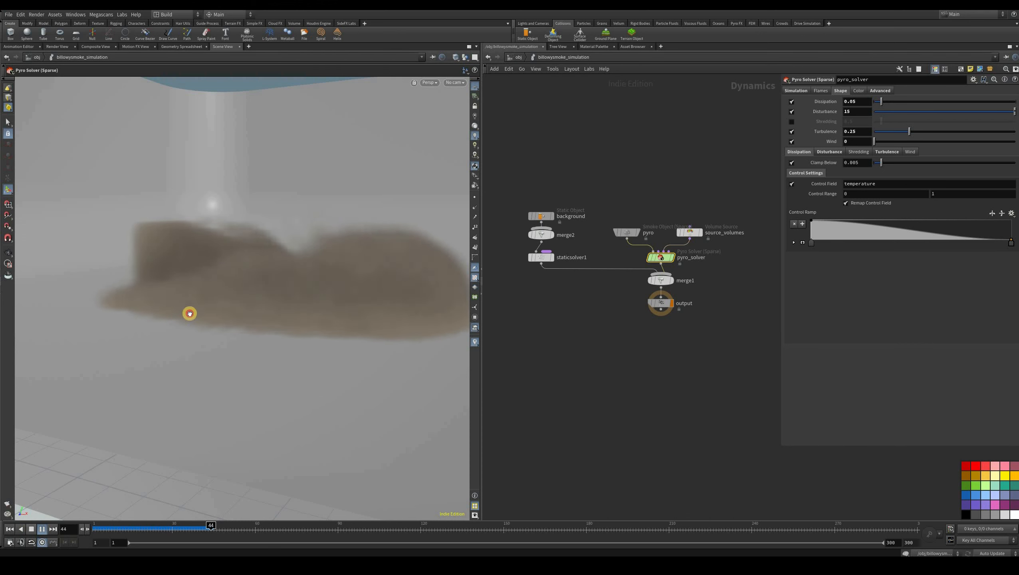
{"action": "left_click_drag", "start_coordinate": [190, 314], "coordinate": [245, 323]}
{"action": "mouse_move", "coordinate": [135, 529]}
{"action": "left_mouse_down"}
{"action": "mouse_move", "coordinate": [108, 529]}
{"action": "mouse_move", "coordinate": [127, 529]}
{"action": "left_mouse_up"}
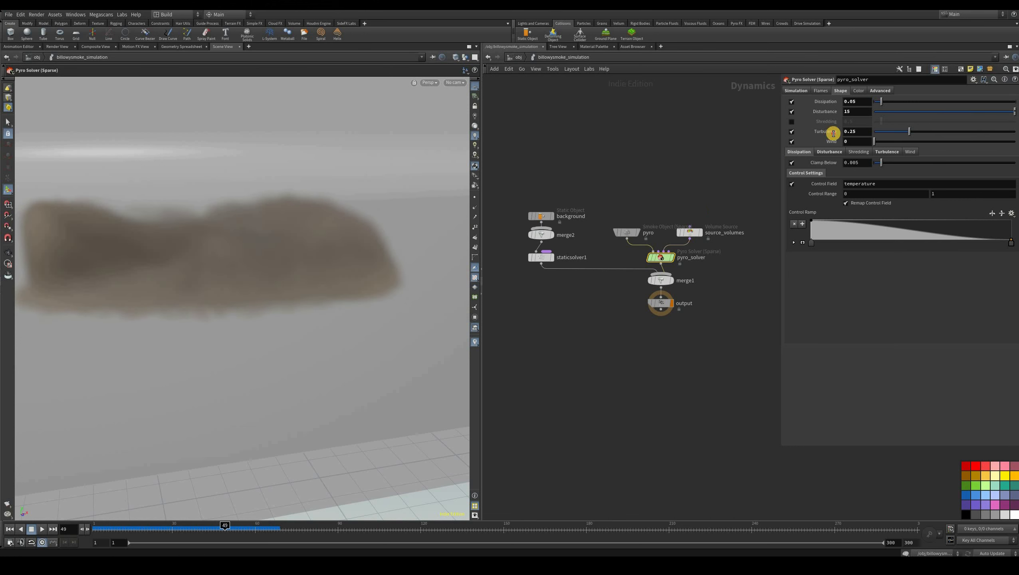
Step: Set the pyro_solver's Turbulence to 1
{"action": "key", "text": "shift+Tab"}
{"action": "type", "text": "1"}
{"action": "key", "text": "Return"}
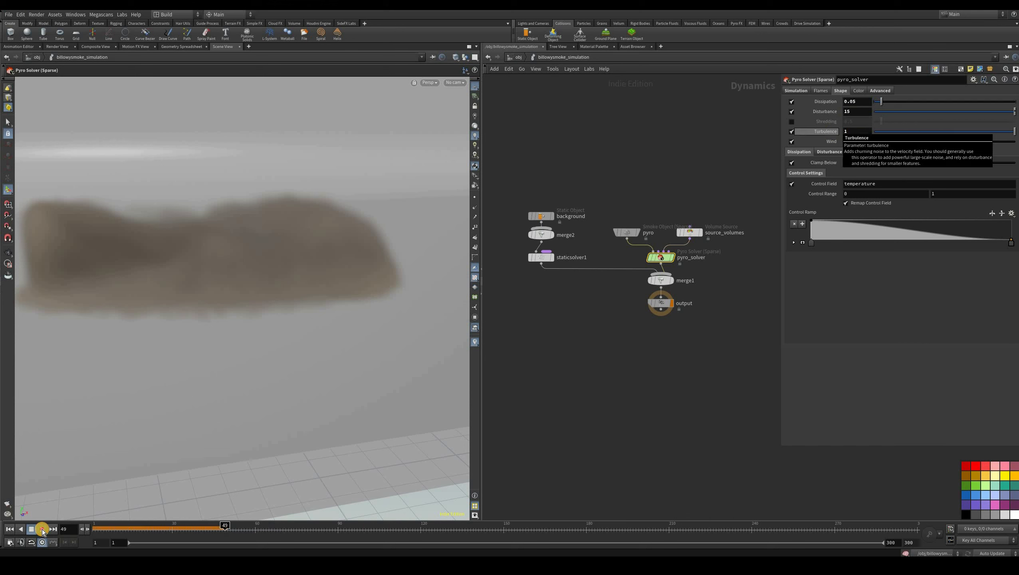
Step: Replay the simulation from the first frame and scrub back to around frame 44 to examine the stronger turbulence
{"action": "left_click", "coordinate": [34, 530]}
{"action": "key", "text": "ctrl+Up"}
{"action": "key", "text": "Up"}
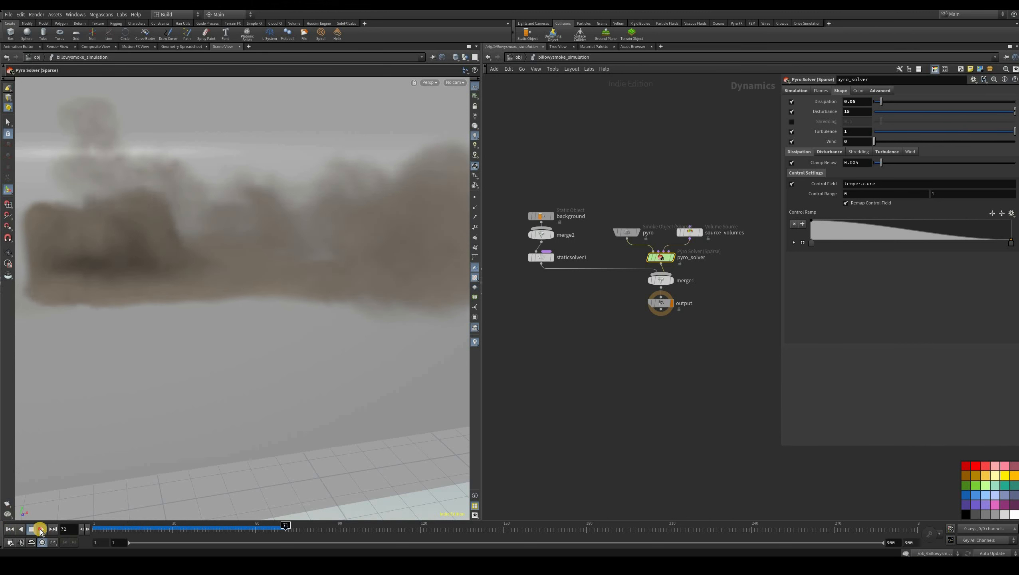
{"action": "left_click", "coordinate": [32, 530]}
{"action": "key", "text": "ctrl+Up"}
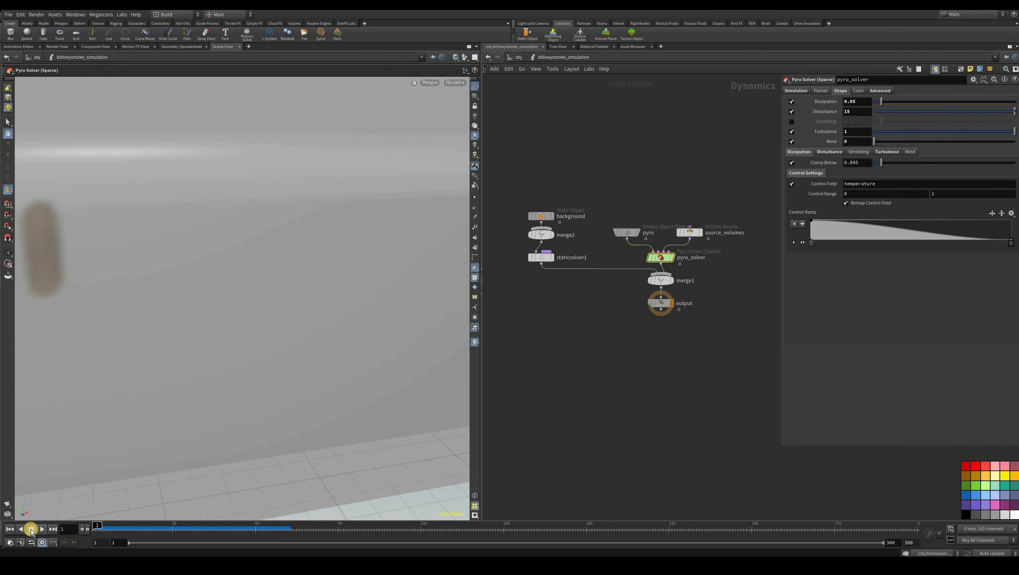
{"action": "left_click", "coordinate": [42, 529]}
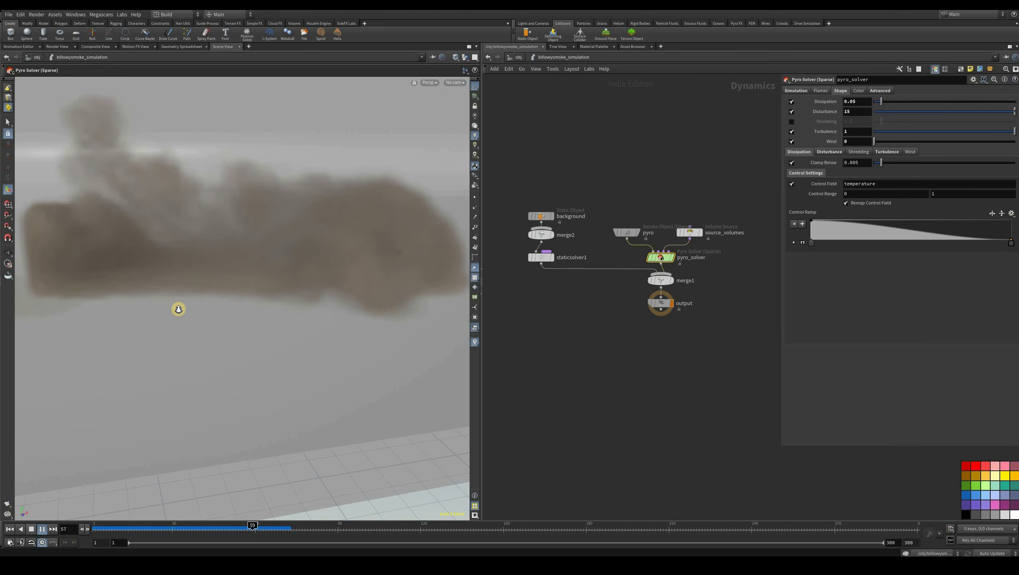
{"action": "key", "text": "Escape"}
{"action": "left_click", "coordinate": [216, 524]}
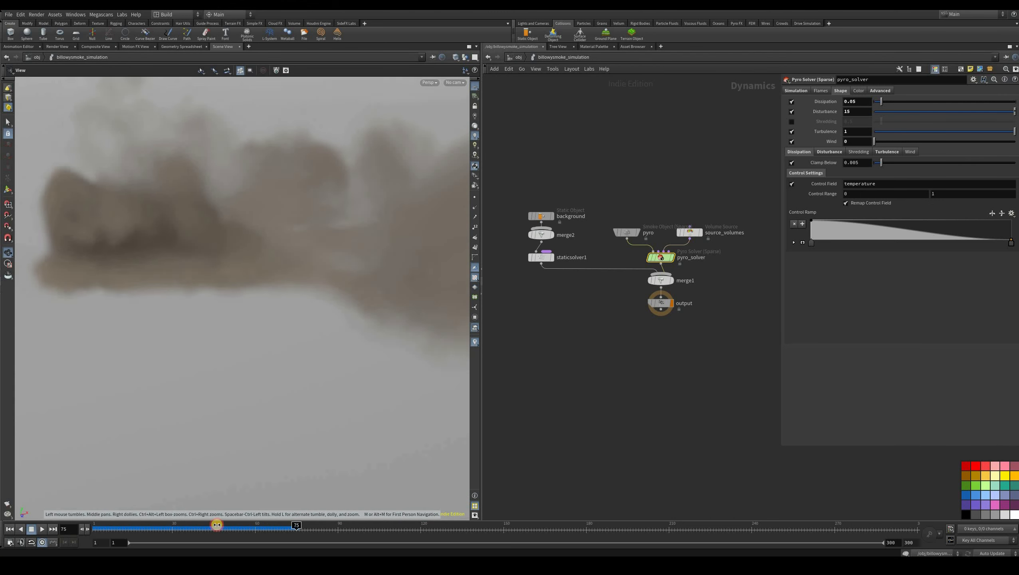
{"action": "mouse_move", "coordinate": [217, 525]}
{"action": "left_mouse_down"}
{"action": "mouse_move", "coordinate": [146, 519]}
{"action": "mouse_move", "coordinate": [205, 523]}
{"action": "left_mouse_up"}
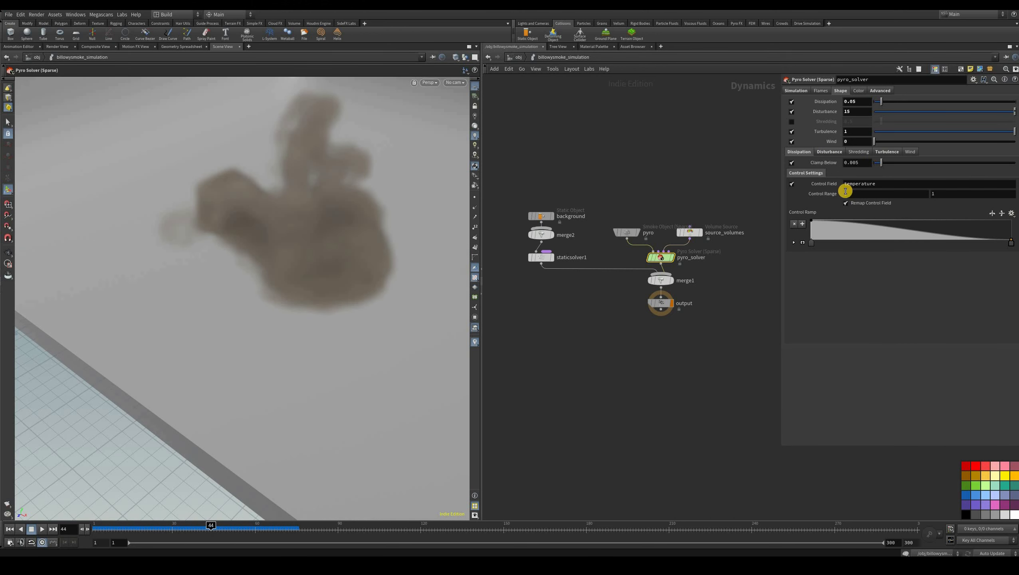
Step: Review the pyro_solver's Disturbance settings, return to the object level and inspect the smoke's shape up close
{"action": "left_click", "coordinate": [841, 151]}
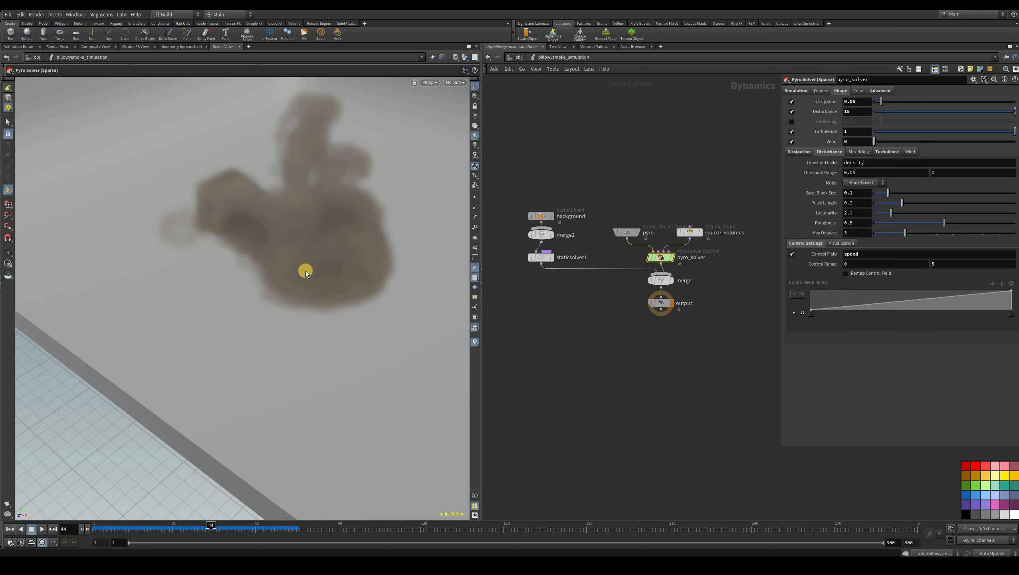
{"action": "left_click_drag", "start_coordinate": [309, 256], "coordinate": [396, 236], "text": "alt"}
{"action": "left_click", "coordinate": [520, 56]}
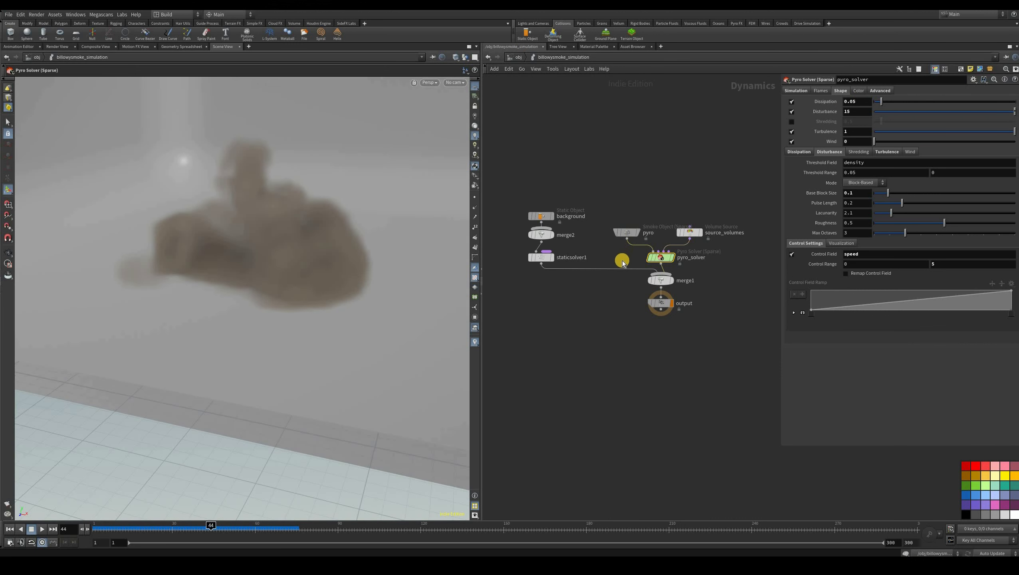
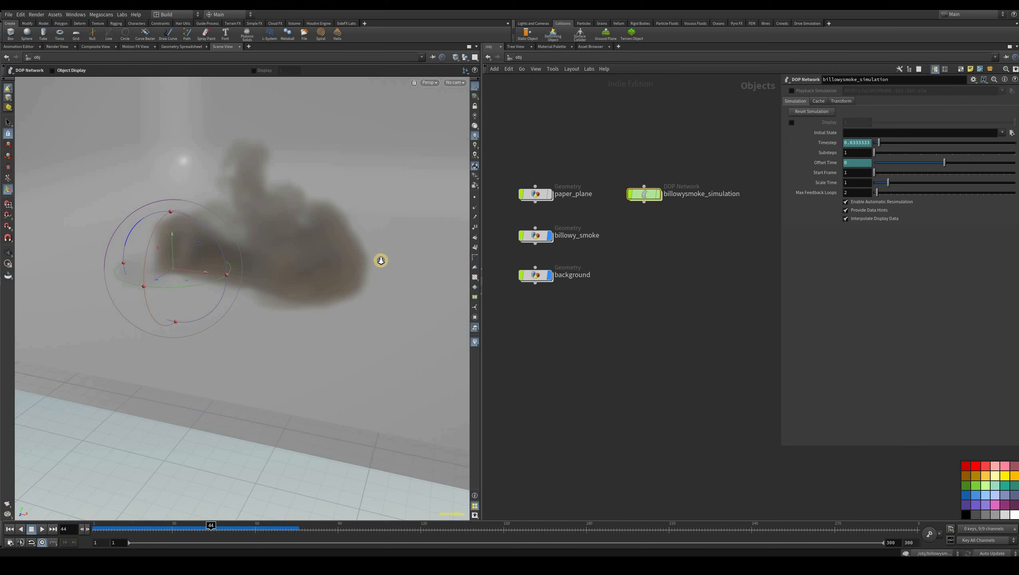
{"action": "right_click_drag", "start_coordinate": [144, 161], "coordinate": [382, 273], "text": "alt"}
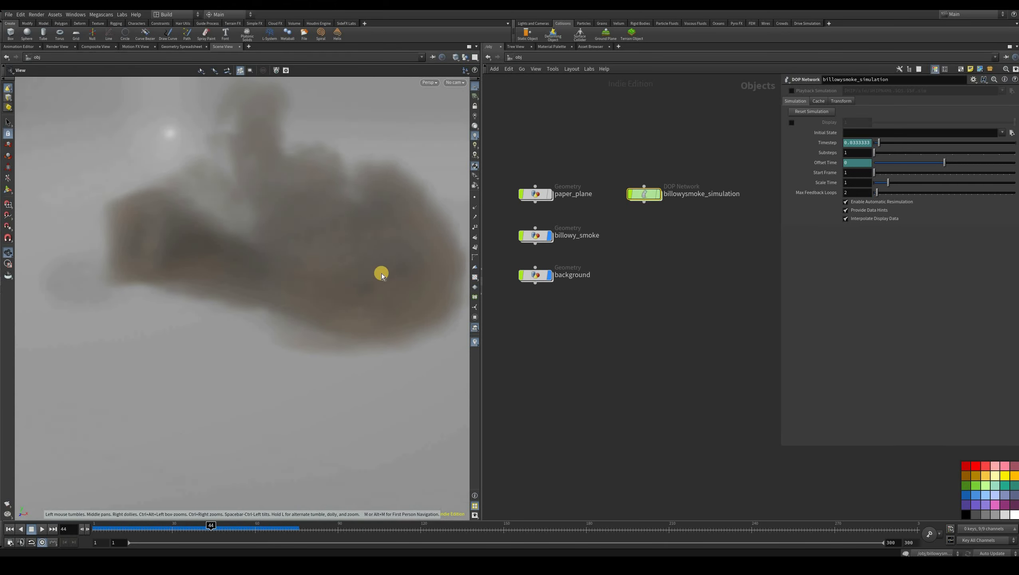
{"action": "left_click_drag", "start_coordinate": [381, 273], "coordinate": [561, 300], "text": "alt"}
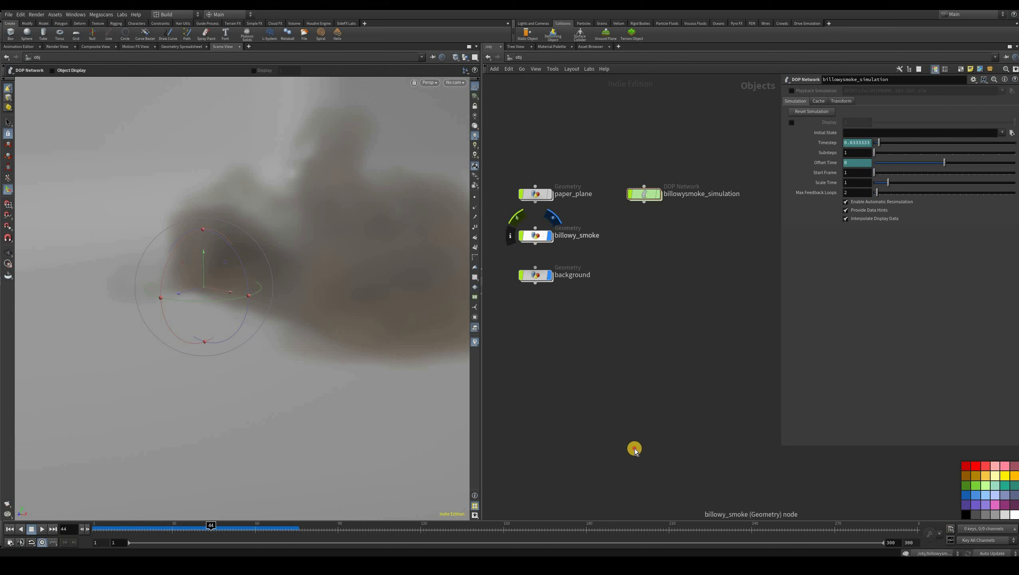
Step: Inside billowy_smoke, move the RENDER box farther from the SOURCE box and inspect the import_fields_from_dops node with its density and vel paths
{"action": "key", "text": "alt+Left"}
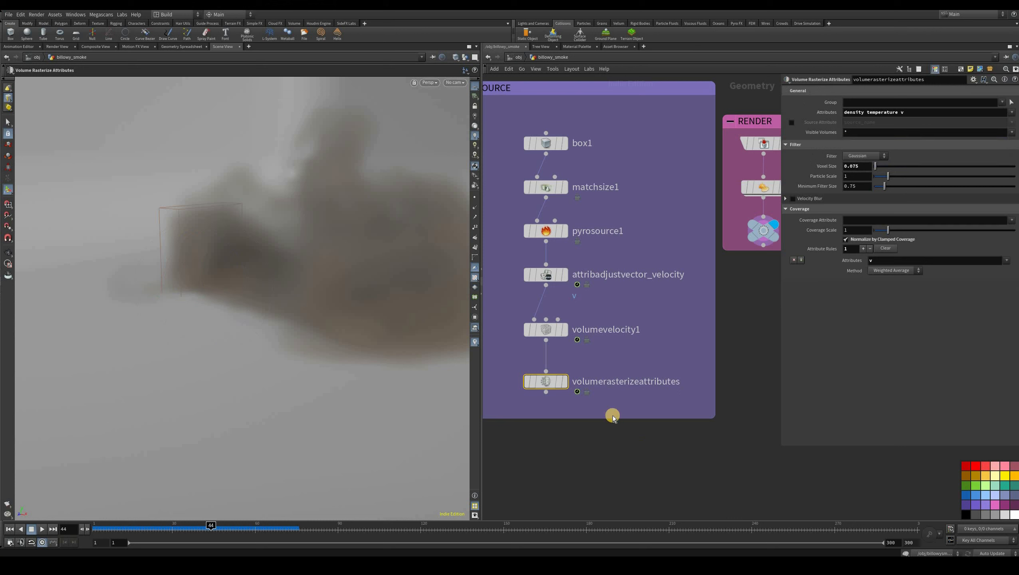
{"action": "scroll", "coordinate": [730, 368], "scroll_direction": "down", "scroll_amount": 5}
{"action": "middle_click_drag", "start_coordinate": [730, 368], "coordinate": [655, 328]}
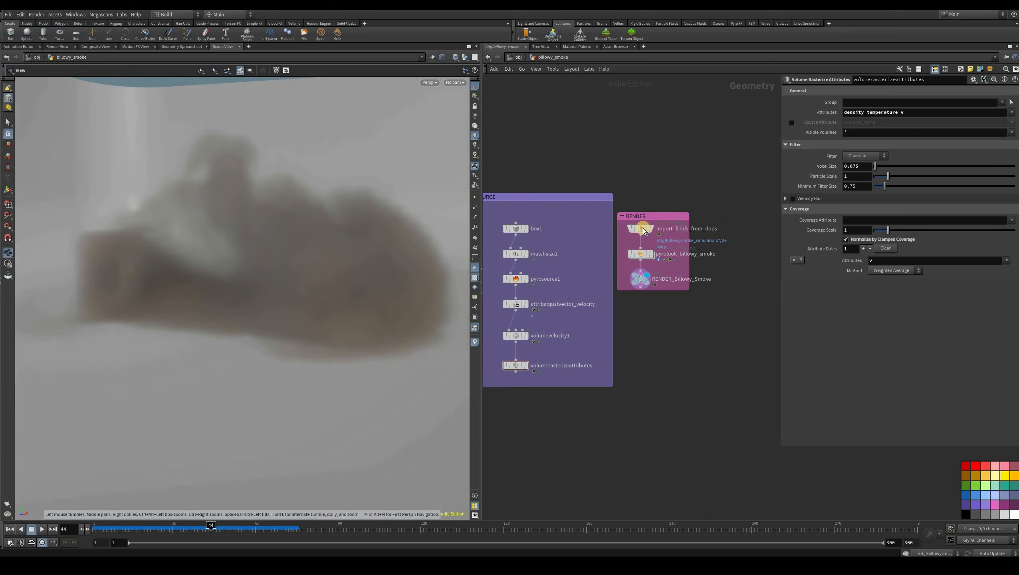
{"action": "left_click", "coordinate": [641, 228]}
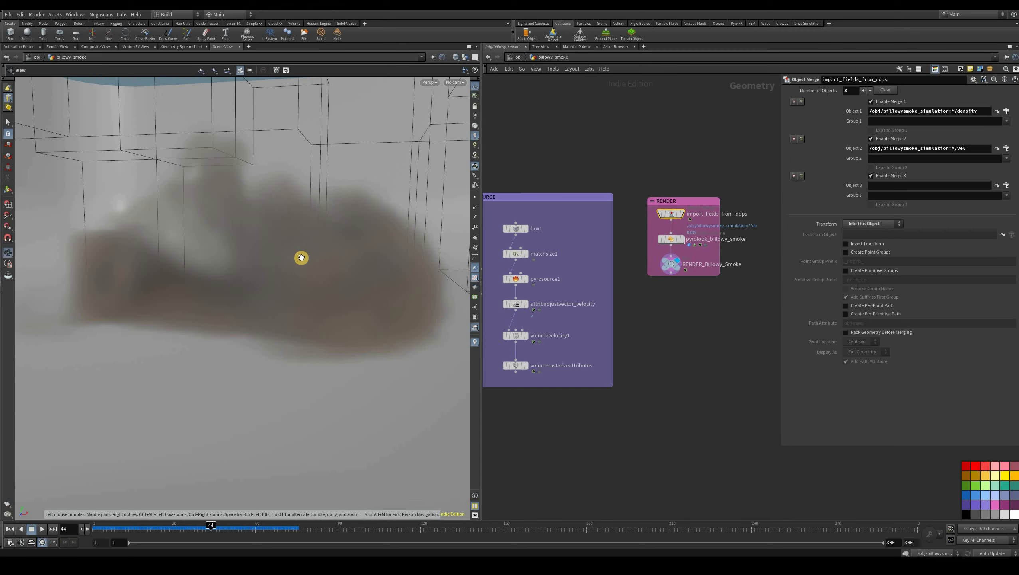
{"action": "right_click_drag", "start_coordinate": [302, 257], "coordinate": [280, 286]}
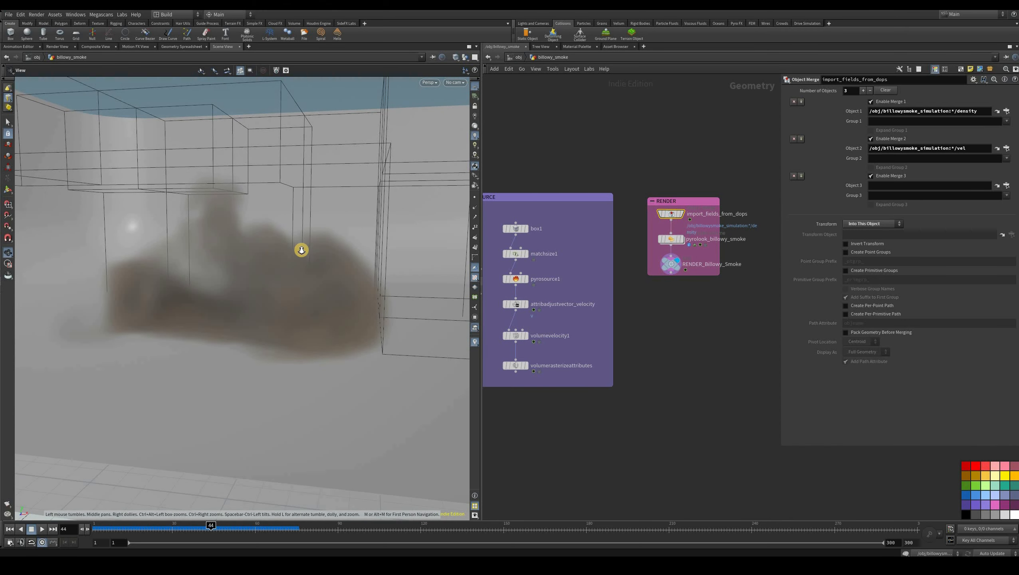
{"action": "mouse_move", "coordinate": [298, 251]}
{"action": "left_mouse_down"}
{"action": "mouse_move", "coordinate": [241, 246]}
{"action": "mouse_move", "coordinate": [309, 248]}
{"action": "left_mouse_up"}
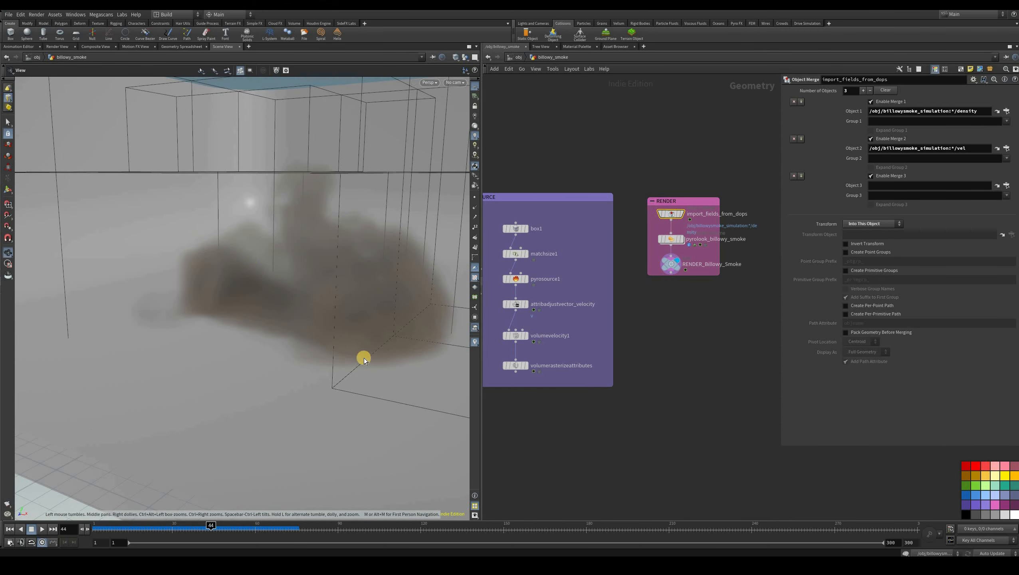
{"action": "right_click_drag", "start_coordinate": [364, 358], "coordinate": [329, 260]}
{"action": "key", "text": "Return"}
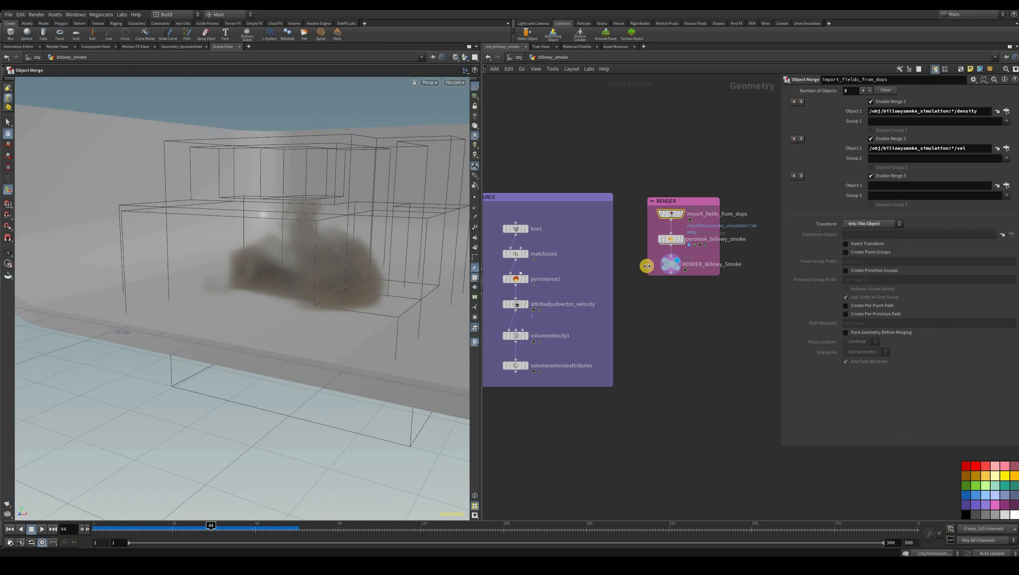
Step: Add a Scatter node outside the RENDER box, fed by import_fields_from_dops, and show its points over the smoke
{"action": "key", "text": "Tab"}
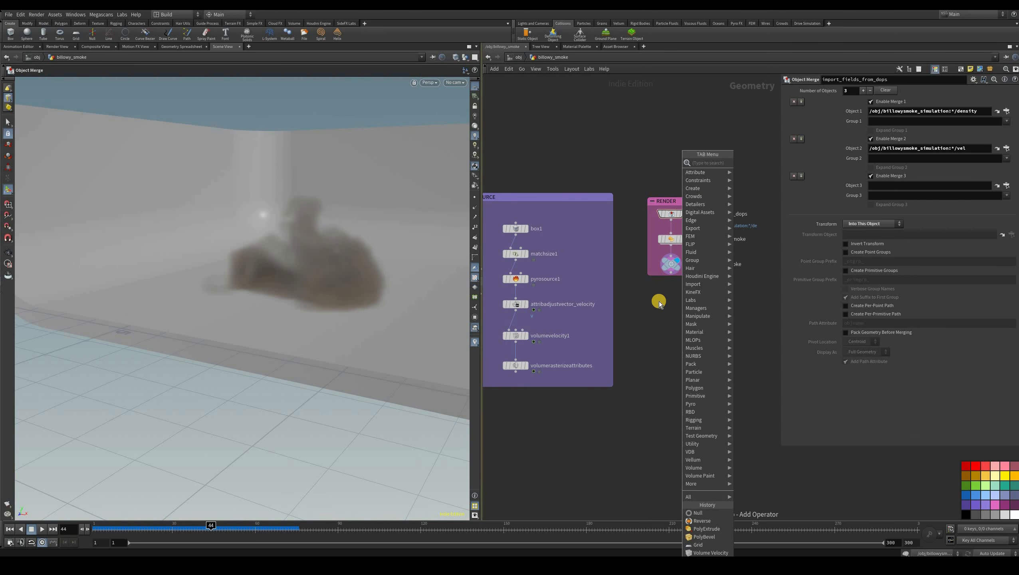
{"action": "type", "text": "sc"}
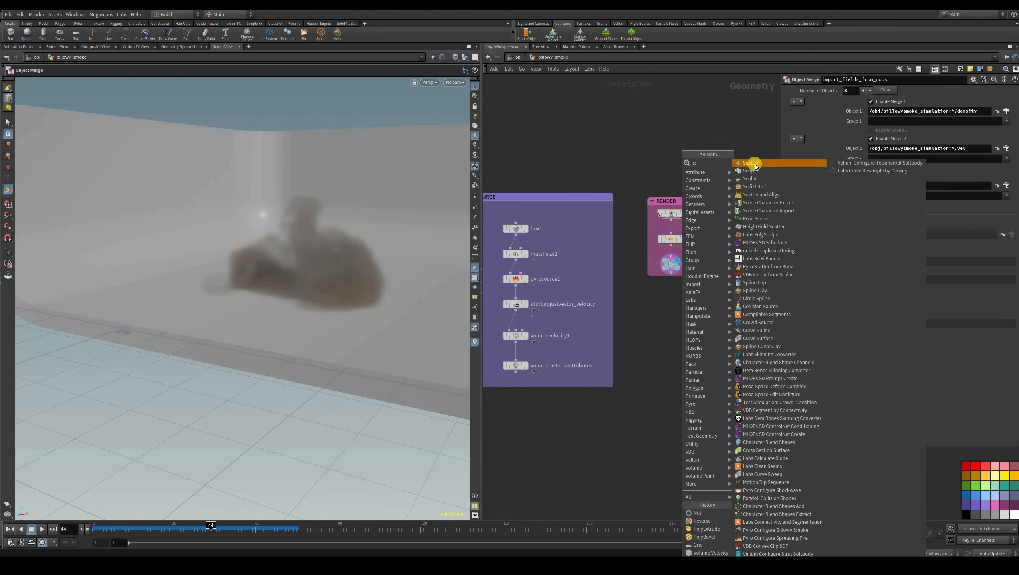
{"action": "type", "text": "ate"}
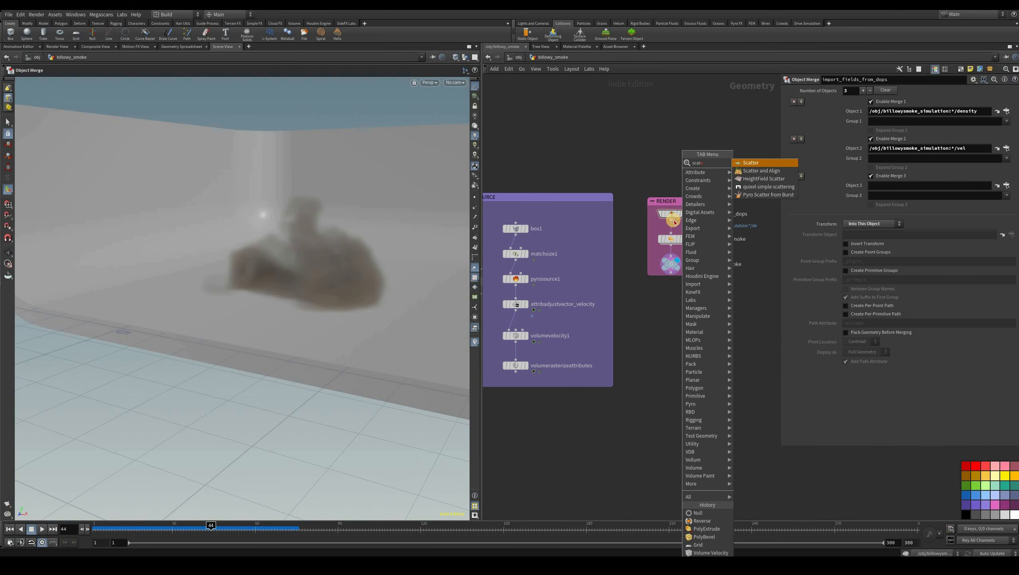
{"action": "key", "text": "Return"}
{"action": "left_click", "coordinate": [686, 322]}
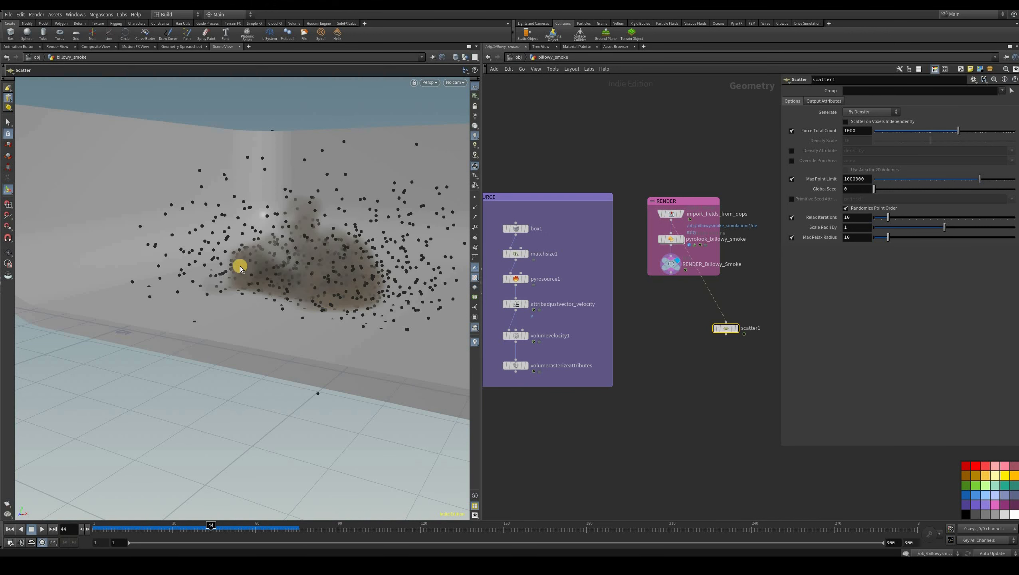
{"action": "key", "text": "Escape"}
{"action": "left_click_drag", "start_coordinate": [165, 244], "coordinate": [249, 250]}
{"action": "key", "text": "Return"}
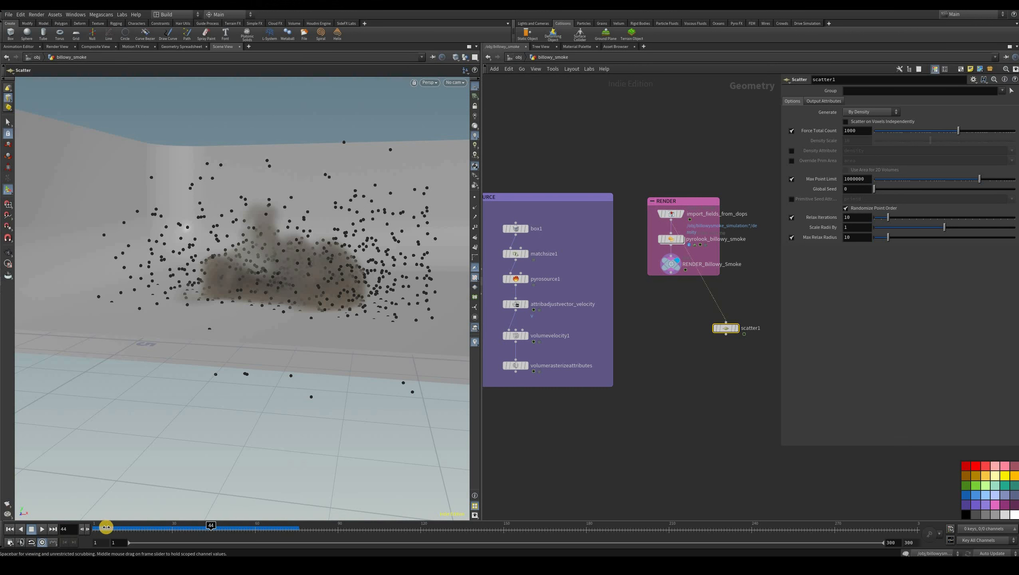
Step: Compare the scattered points across frames 20 to 23, return to frame 1 and delete the scatter node
{"action": "left_click_drag", "start_coordinate": [98, 528], "coordinate": [138, 532]}
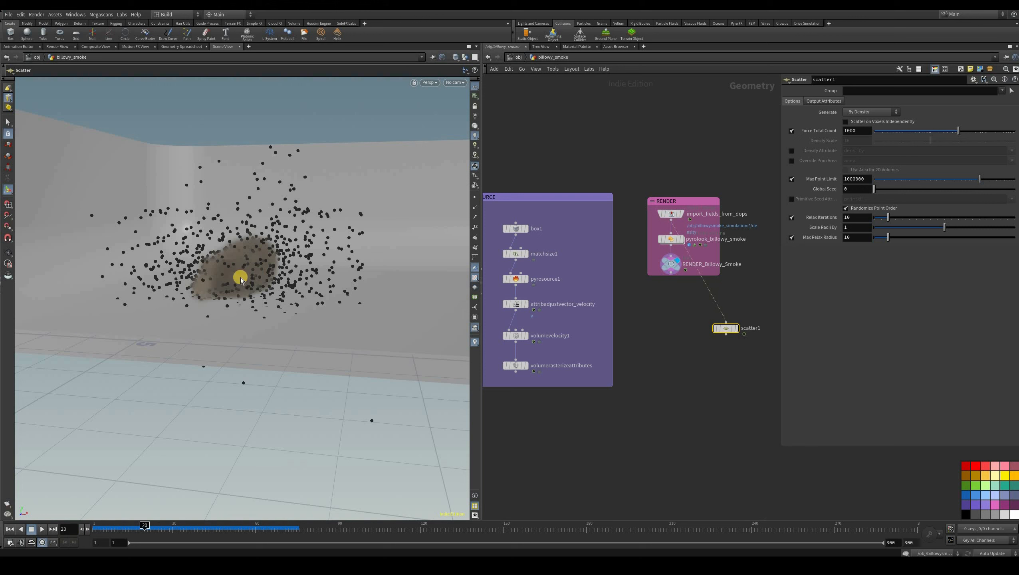
{"action": "left_click", "coordinate": [86, 529]}
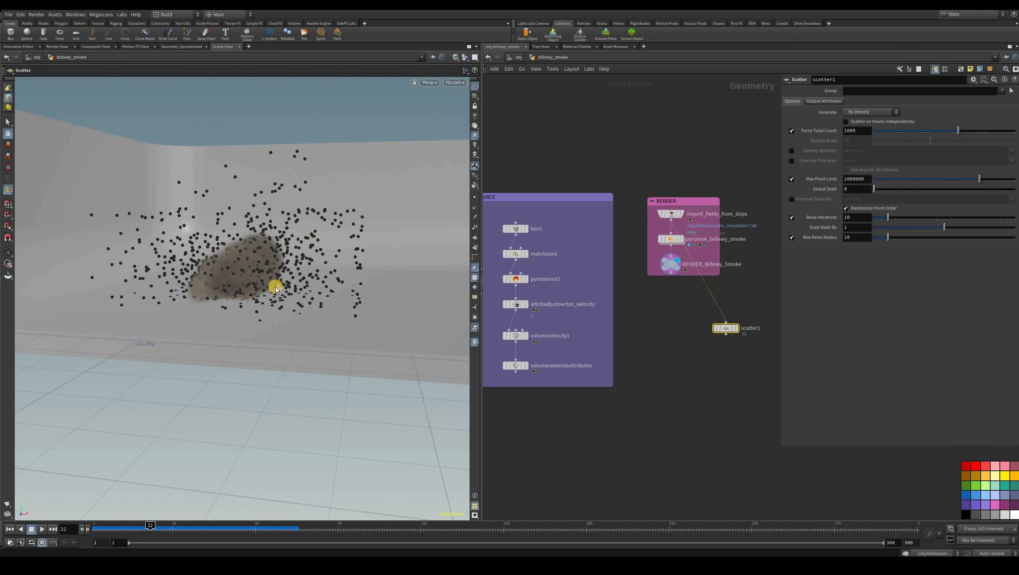
{"action": "key", "text": "Right"}
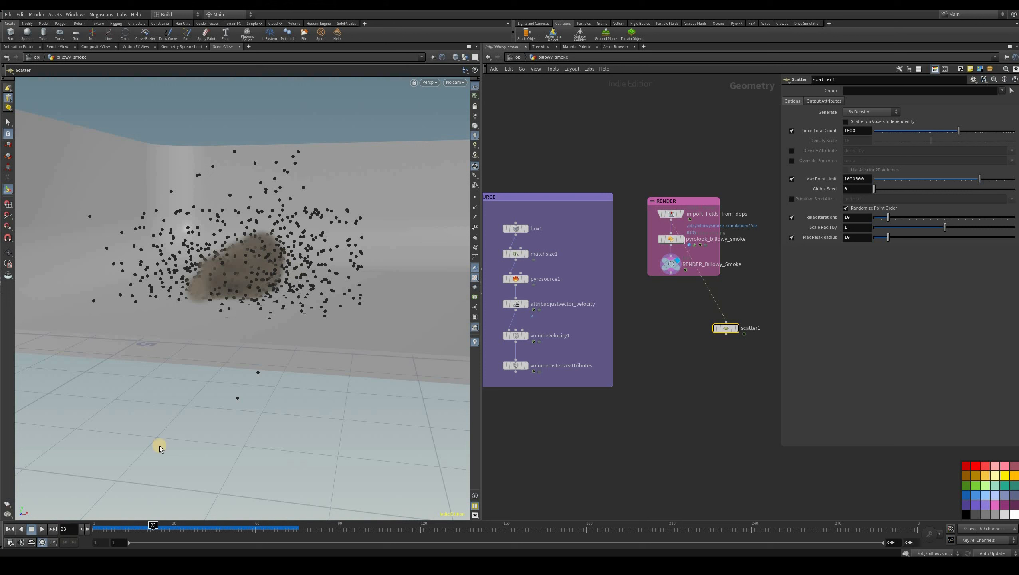
{"action": "key", "text": "ctrl+Up"}
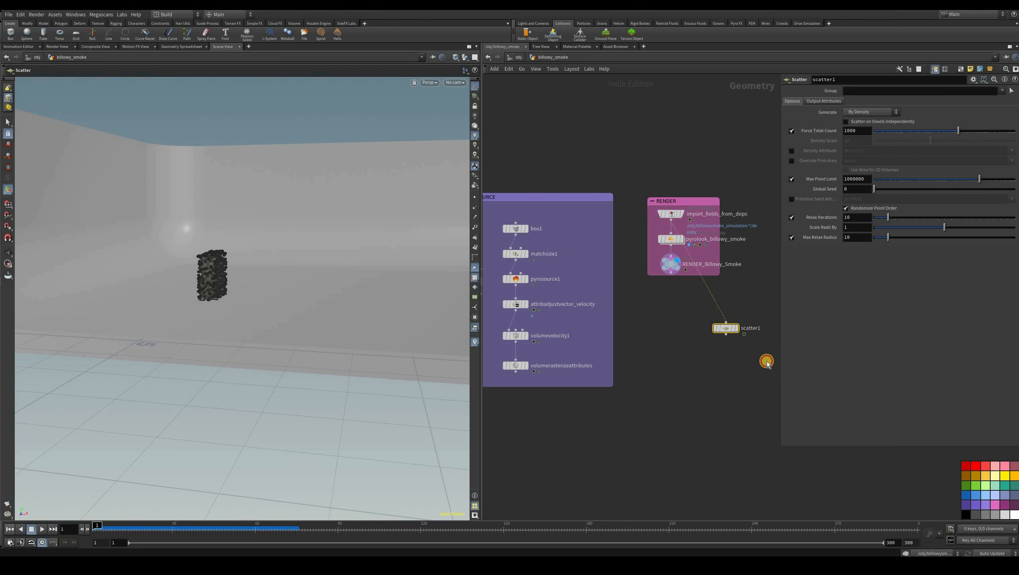
{"action": "left_click_drag", "start_coordinate": [677, 305], "coordinate": [767, 362]}
{"action": "key", "text": "Delete"}
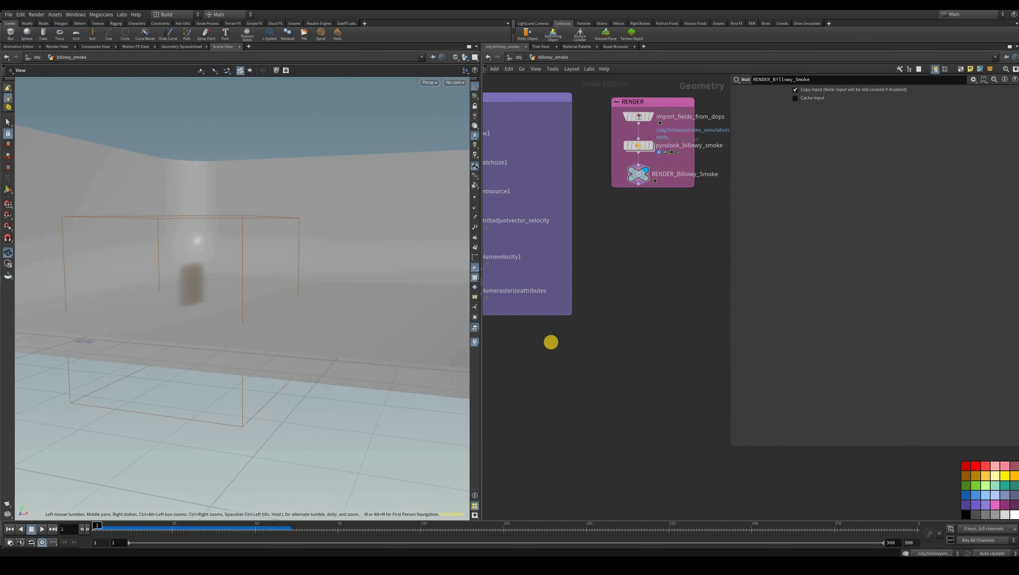
Step: Add a Scatter node below the SOURCE box and connect volumerasterizeattributes to its input
{"action": "key", "text": "Tab"}
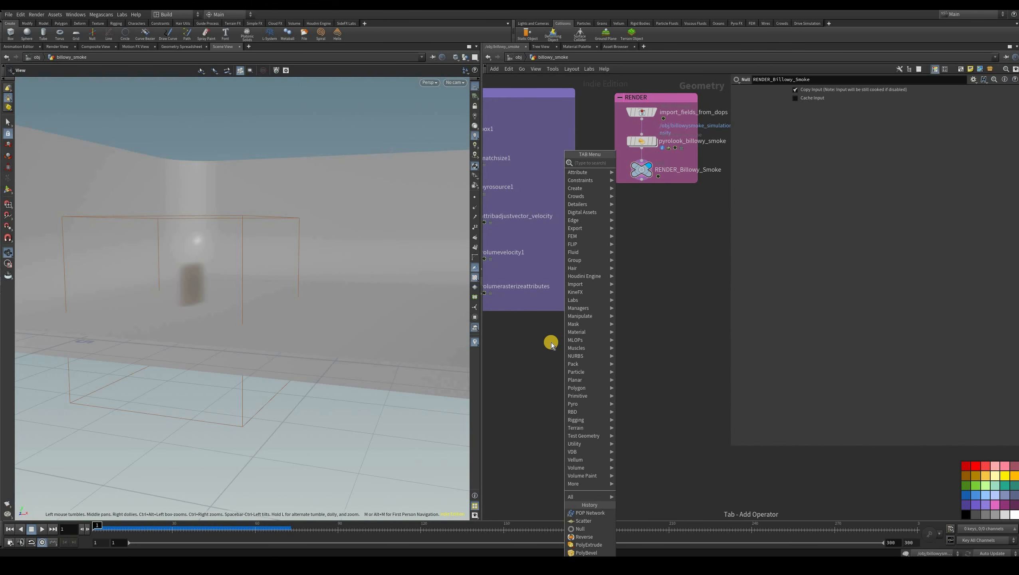
{"action": "type", "text": "sca"}
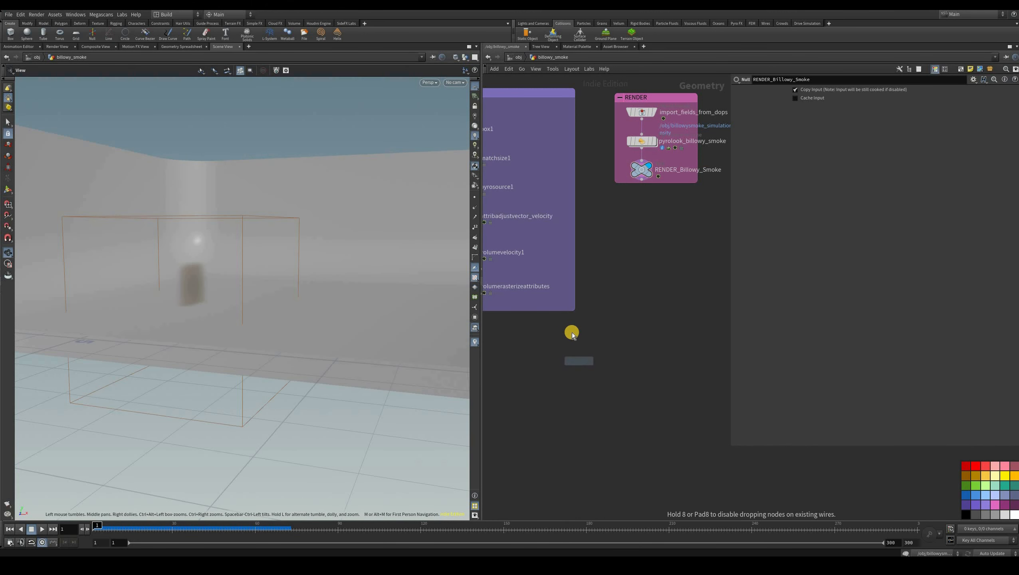
{"action": "left_click", "coordinate": [571, 332]}
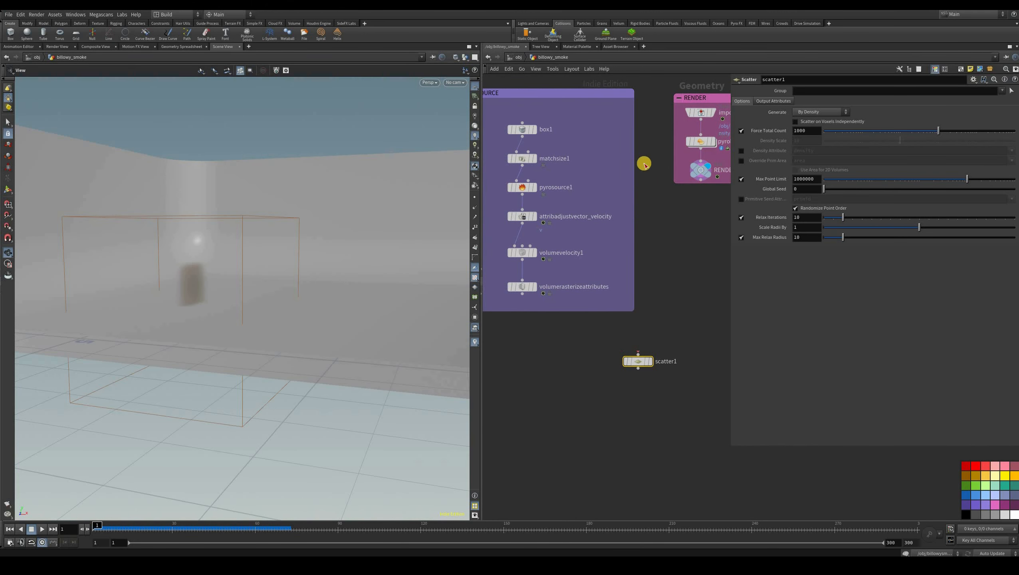
{"action": "middle_click_drag", "start_coordinate": [637, 280], "coordinate": [581, 308]}
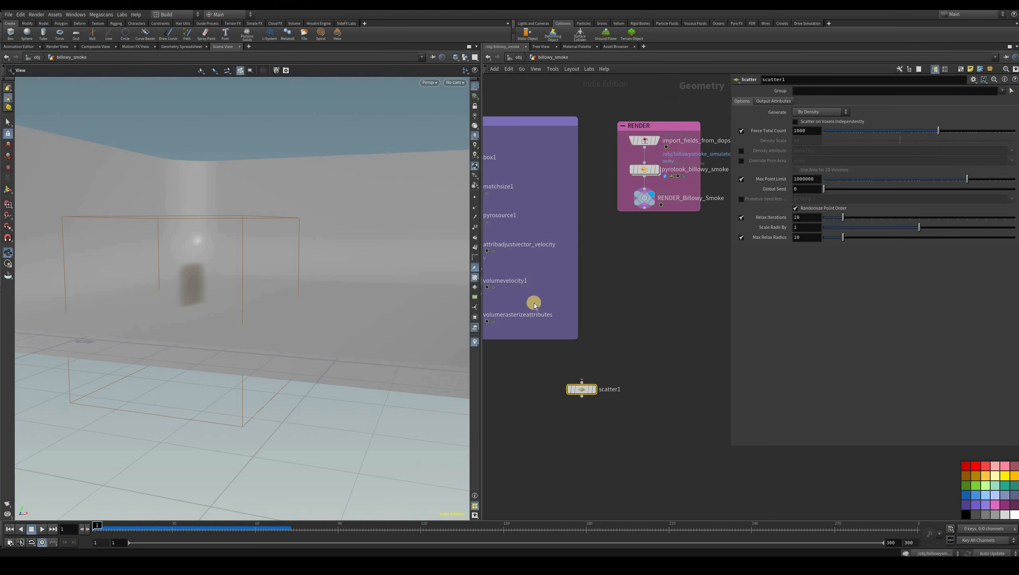
{"action": "middle_click_drag", "start_coordinate": [516, 294], "coordinate": [566, 264]}
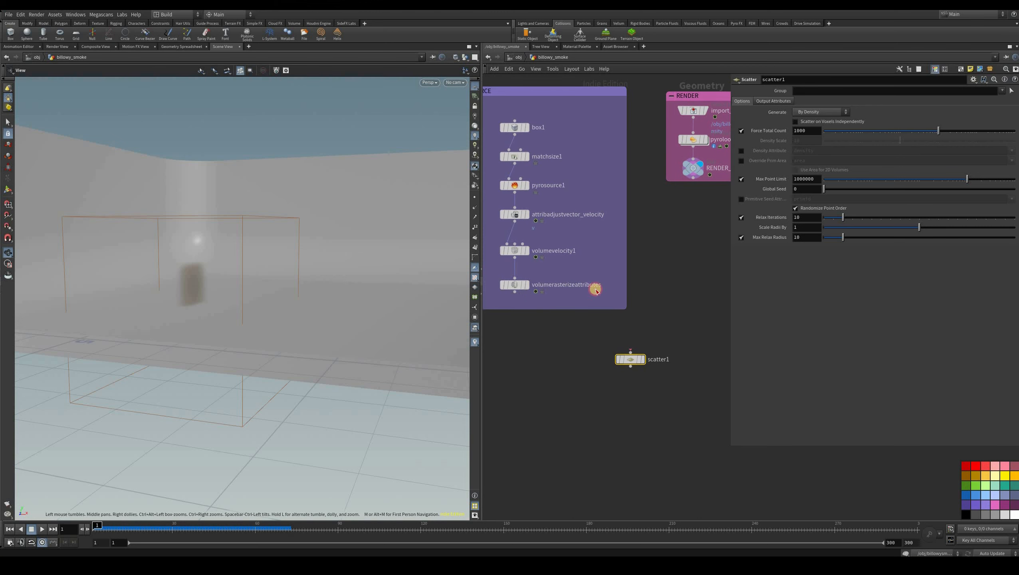
{"action": "left_click", "coordinate": [644, 357]}
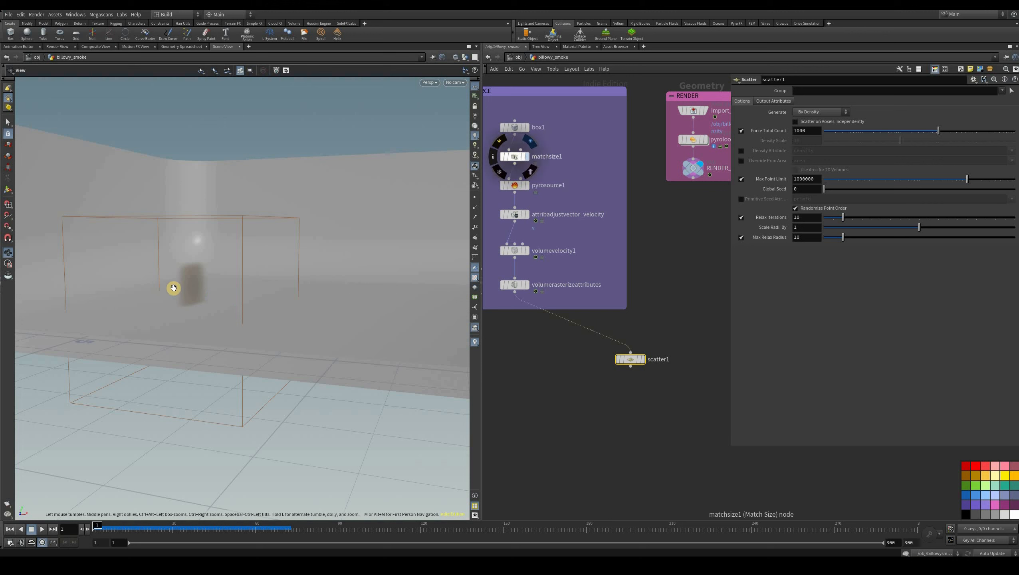
Step: Display matchsize1 to frame the source box in the viewport, and switch the display to scatter1's points
{"action": "left_click", "coordinate": [527, 157]}
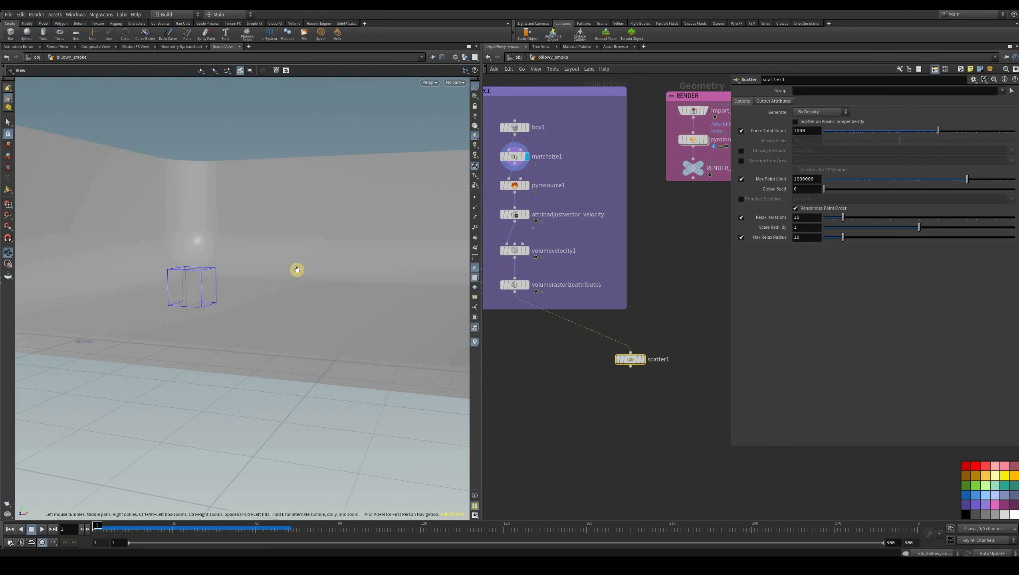
{"action": "key", "text": "f"}
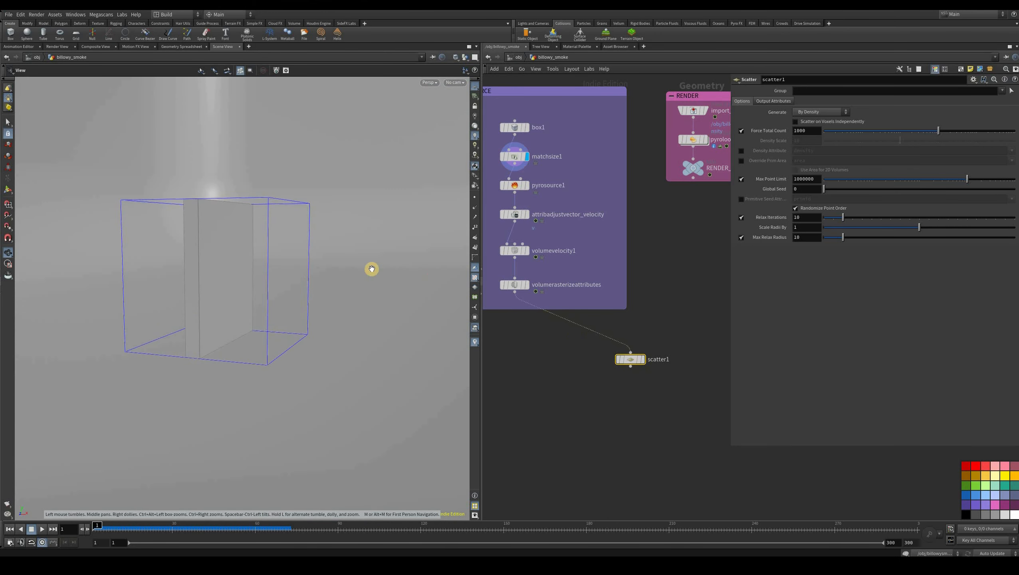
{"action": "left_click", "coordinate": [638, 361]}
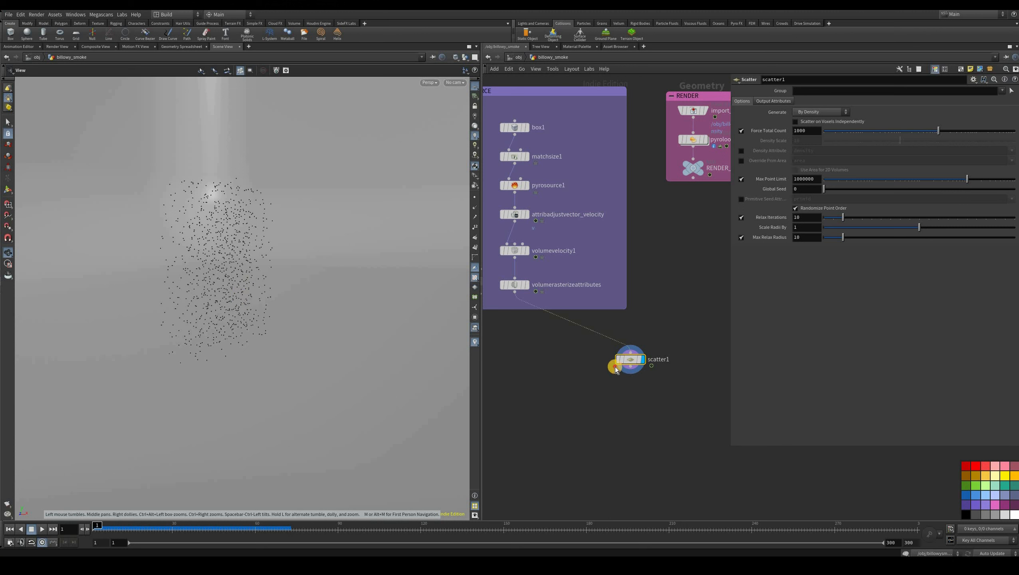
Step: Try Force Total Count values of 500 and 100 on scatter1, and restore it to 1000
{"action": "left_click", "coordinate": [903, 130]}
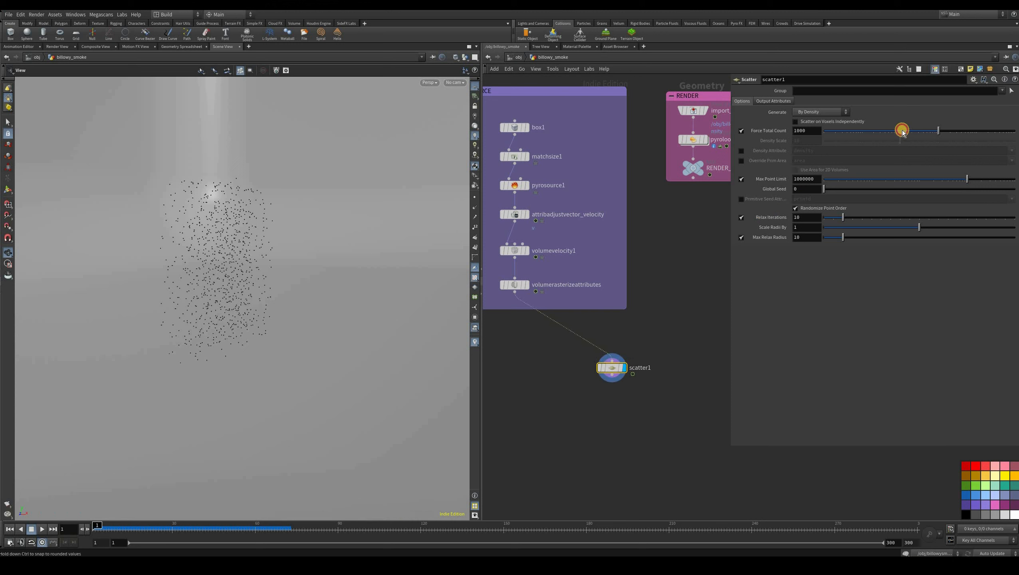
{"action": "left_click_drag", "start_coordinate": [901, 132], "coordinate": [809, 141]}
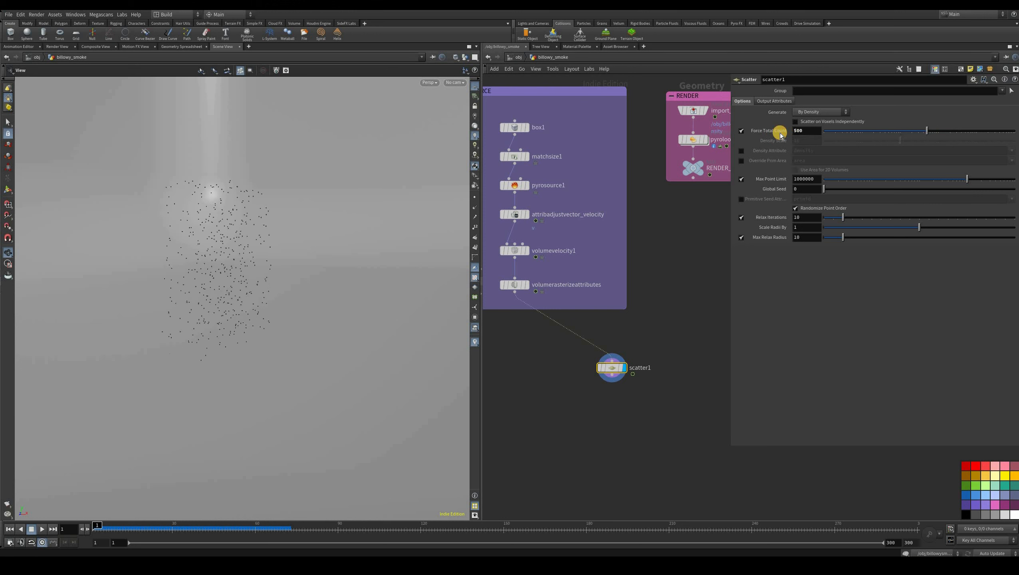
{"action": "double_click", "coordinate": [807, 130]}
{"action": "type", "text": "10"}
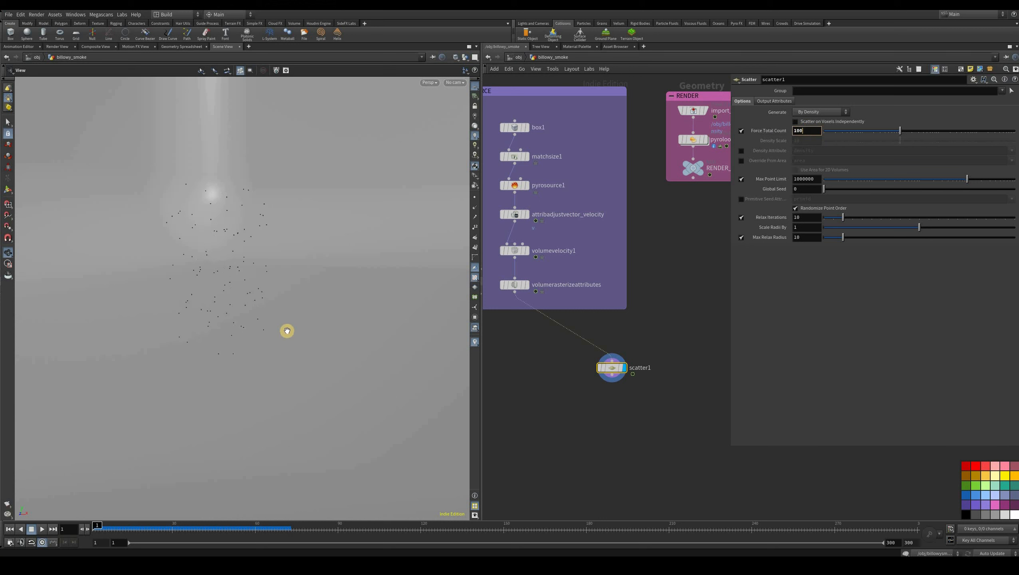
{"action": "left_click", "coordinate": [210, 299]}
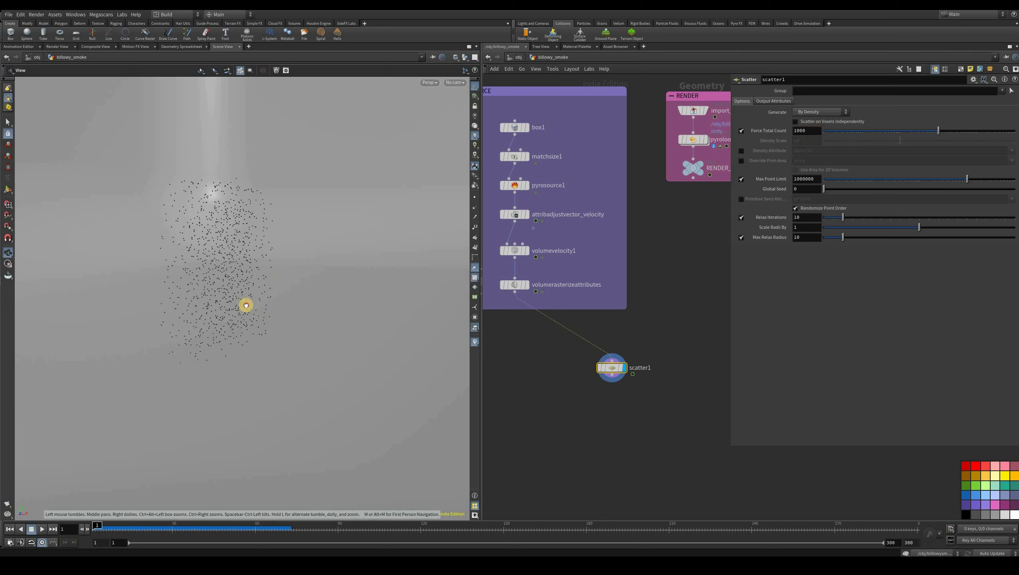
{"action": "left_click_drag", "start_coordinate": [246, 305], "coordinate": [349, 278]}
Step: Toggle scatter1's Relax Iterations off and on, try a value of 43, and set it back to 10
{"action": "left_click", "coordinate": [741, 218]}
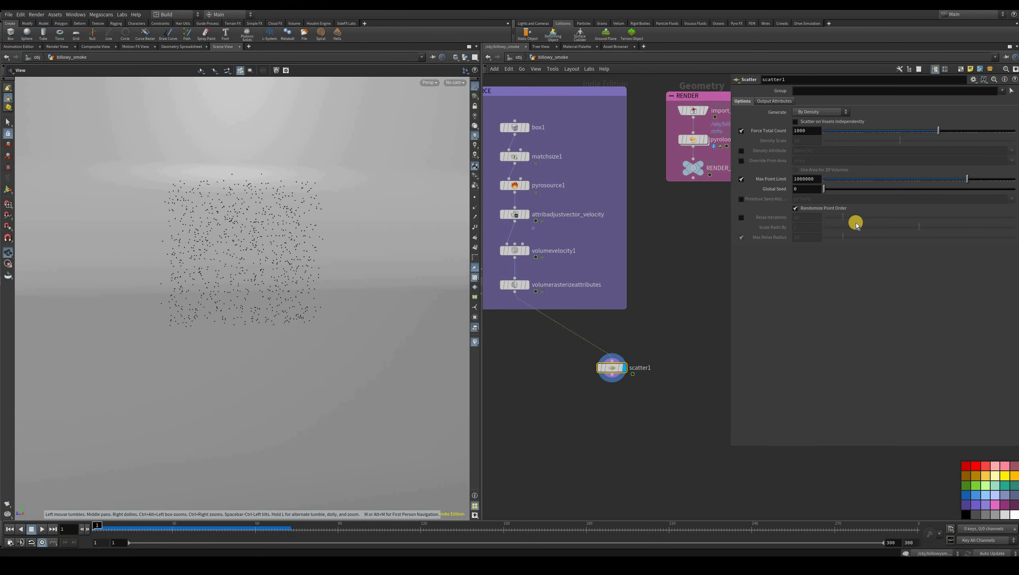
{"action": "left_click", "coordinate": [844, 217]}
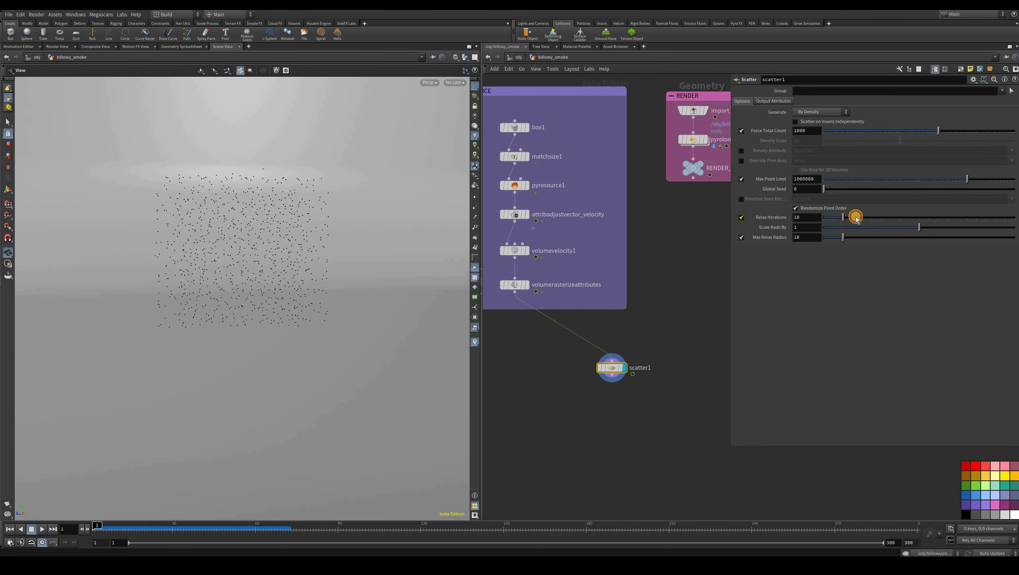
{"action": "left_click", "coordinate": [907, 218]}
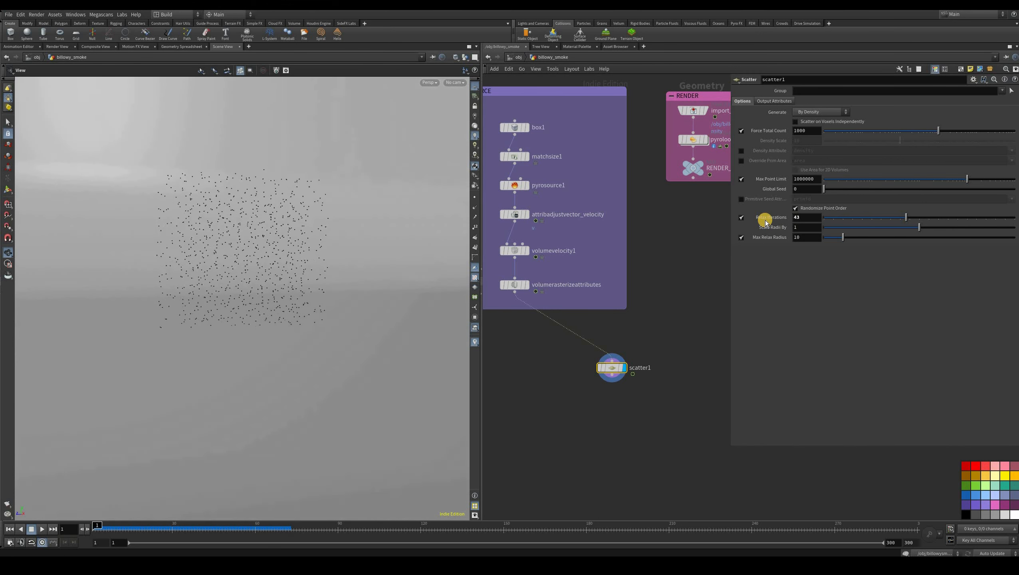
{"action": "type", "text": "1"}
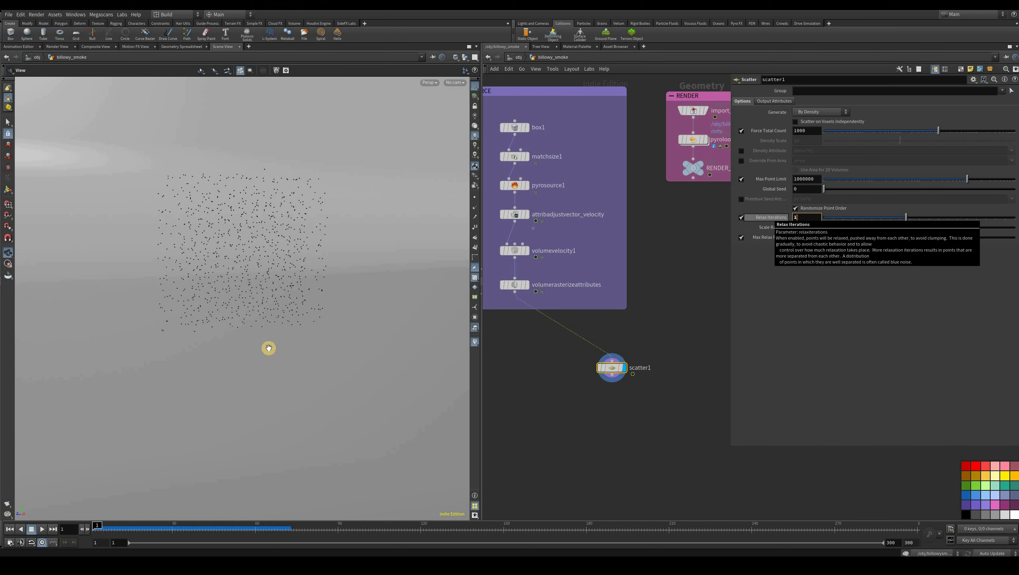
{"action": "type", "text": "0"}
{"action": "key", "text": "Return"}
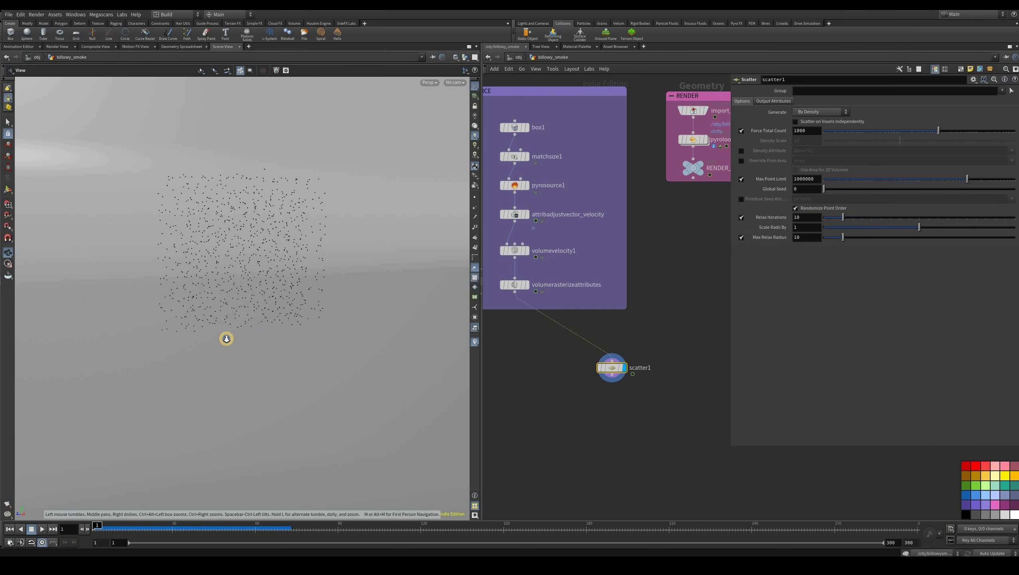
{"action": "left_click_drag", "start_coordinate": [226, 339], "coordinate": [467, 314]}
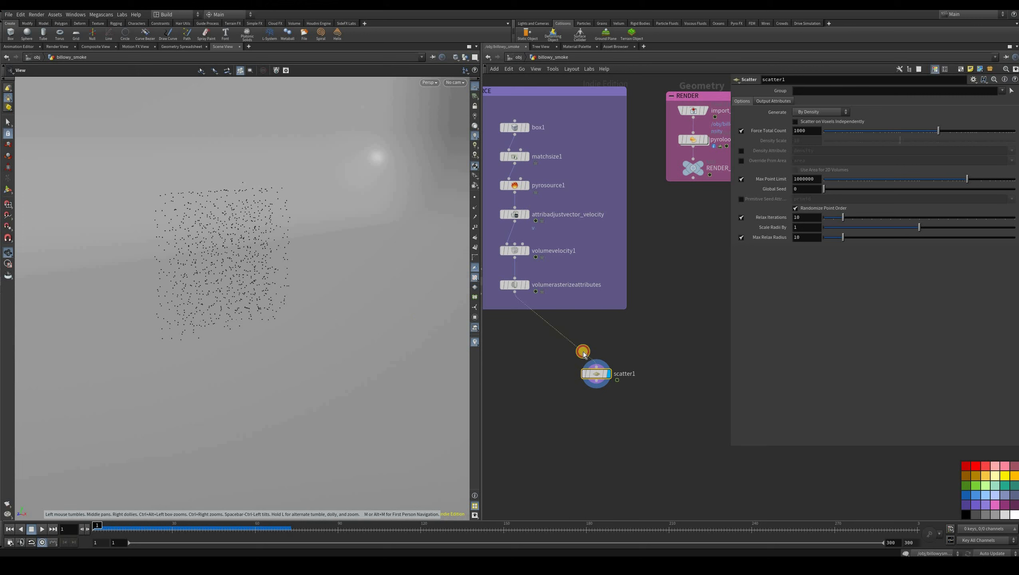
Step: Move scatter1 closer to the SOURCE box and add a POP Network node below it
{"action": "left_click_drag", "start_coordinate": [596, 374], "coordinate": [583, 352]}
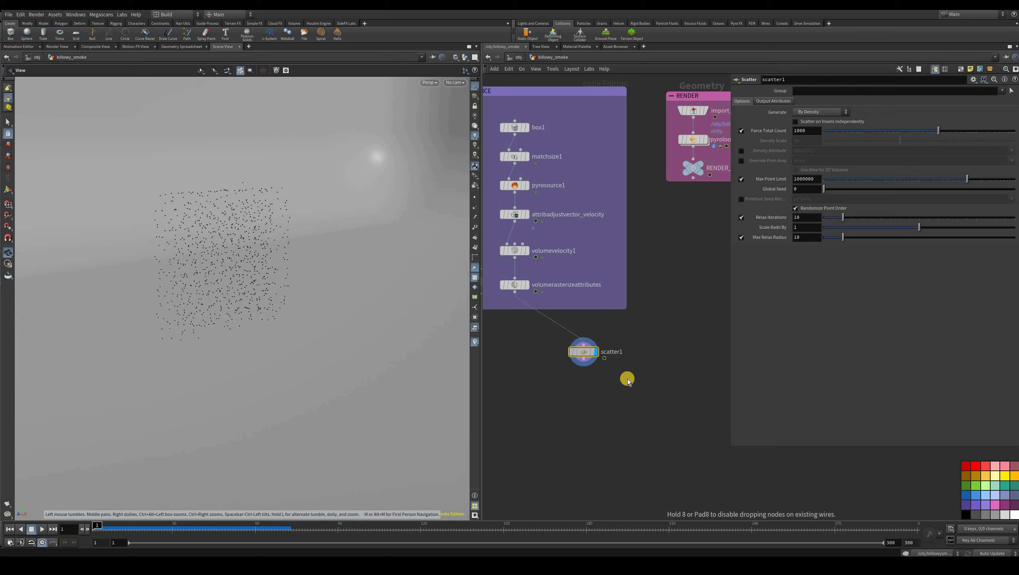
{"action": "key", "text": "Tab"}
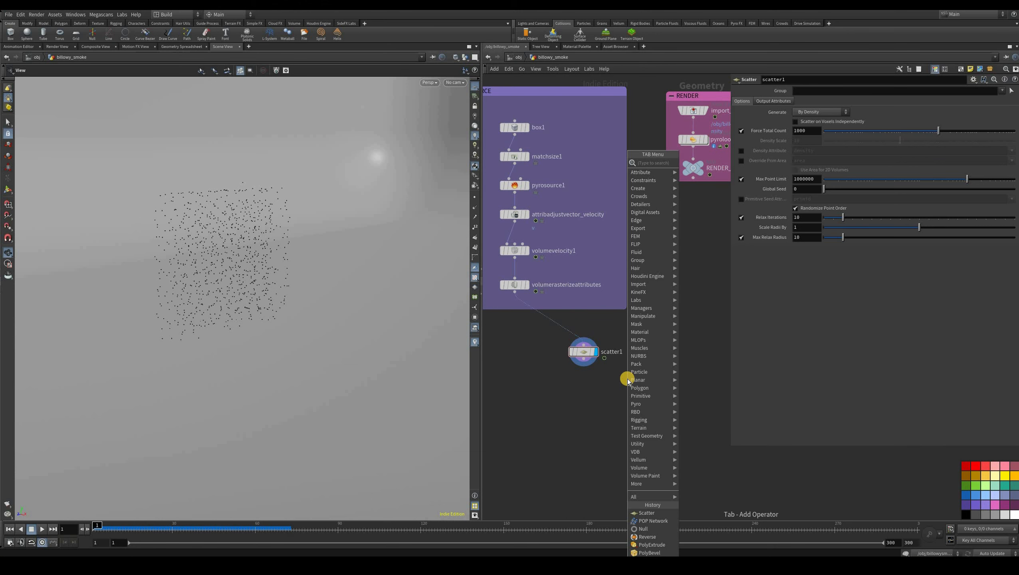
{"action": "type", "text": "pop"}
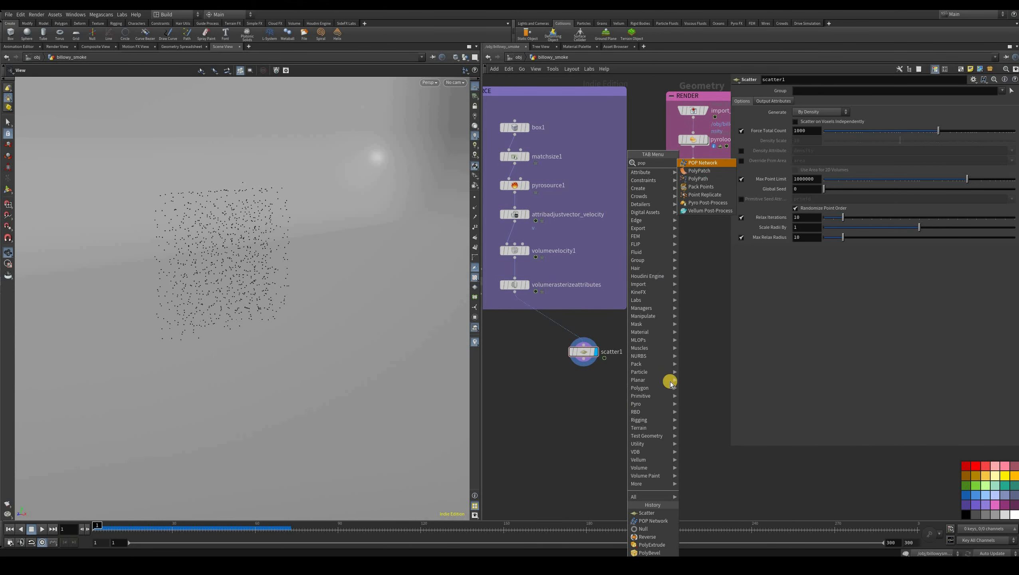
{"action": "key", "text": "Return"}
{"action": "left_click", "coordinate": [657, 384]}
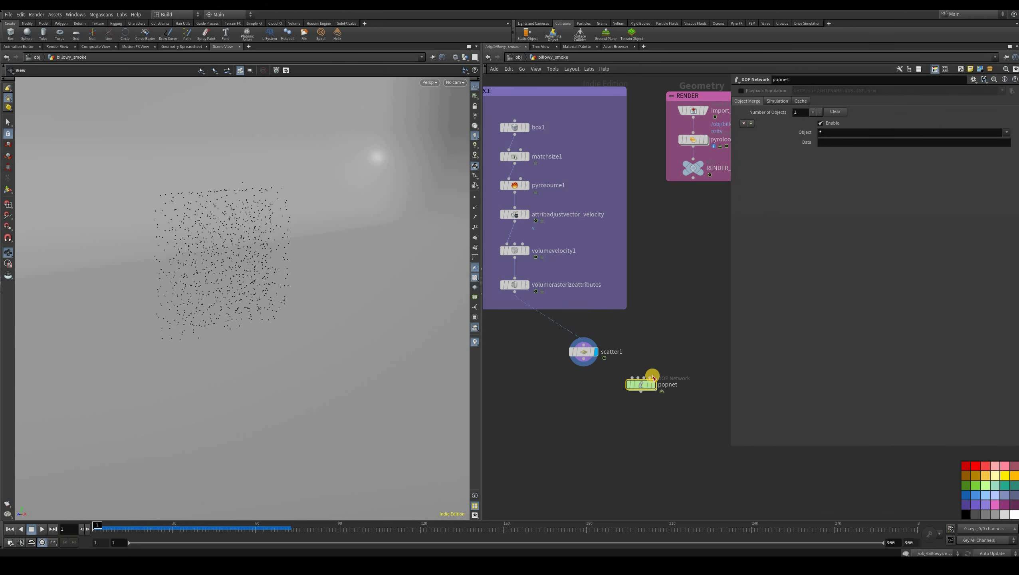
Step: Inspect the object paths in the import_fields_from_dops node of the RENDER box
{"action": "mouse_move", "coordinate": [651, 384]}
{"action": "middle_click_drag", "start_coordinate": [658, 334], "coordinate": [650, 360]}
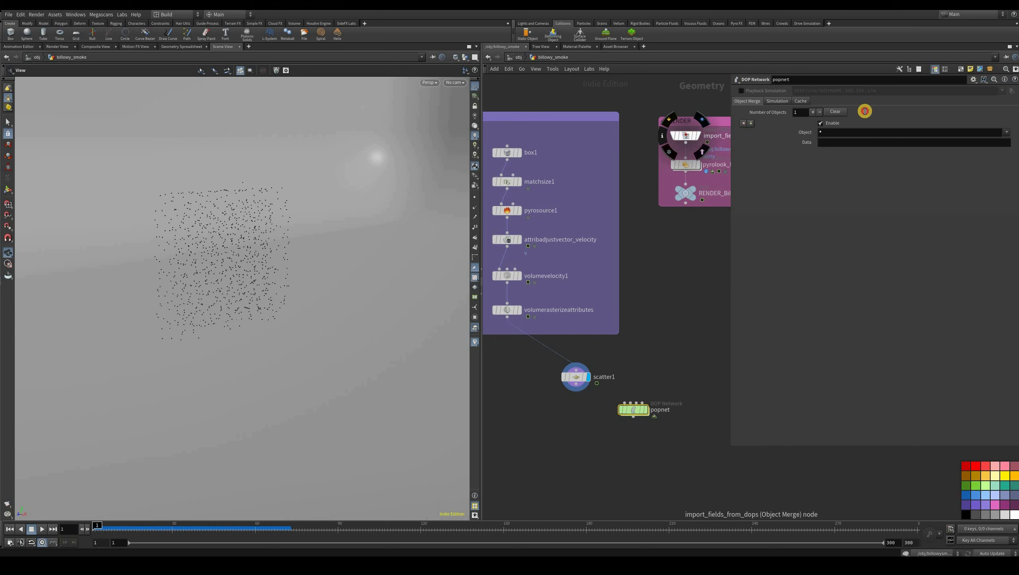
{"action": "triple_click", "coordinate": [821, 110]}
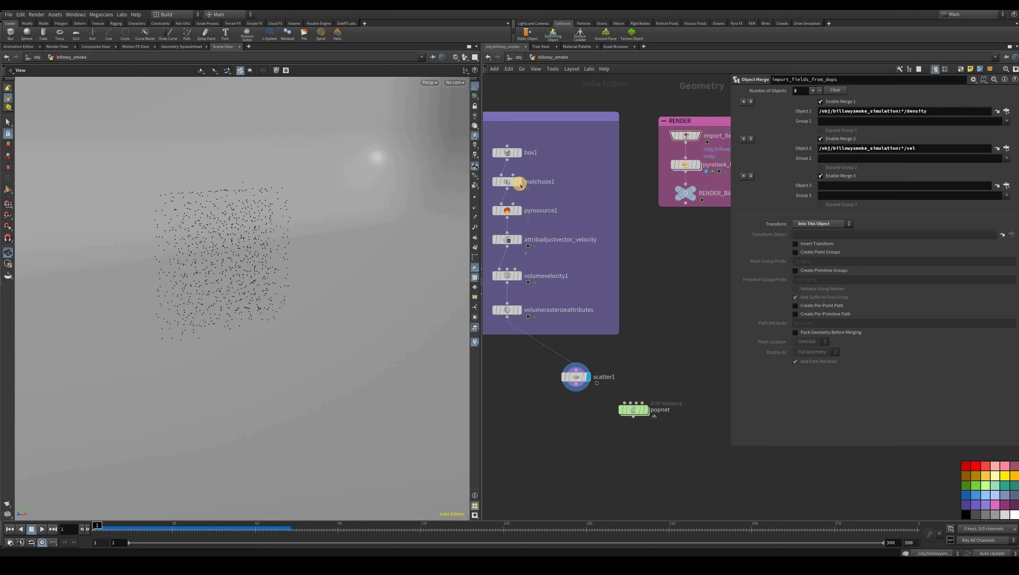
Step: Connect scatter1 to the first input of popnet and import_fields_from_dops to its second input
{"action": "scroll", "coordinate": [520, 186], "scroll_direction": "down", "scroll_amount": 2}
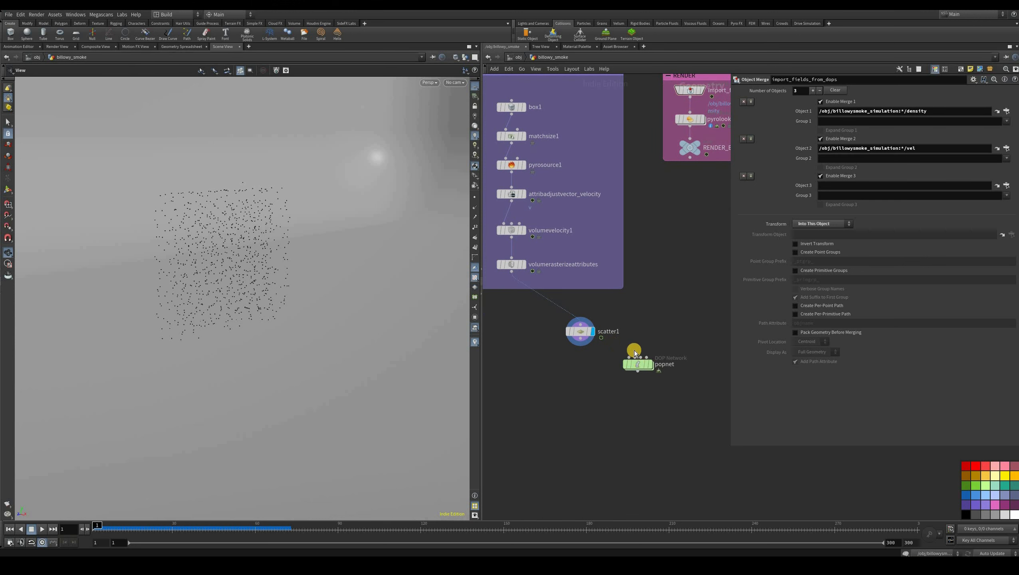
{"action": "left_click", "coordinate": [646, 360]}
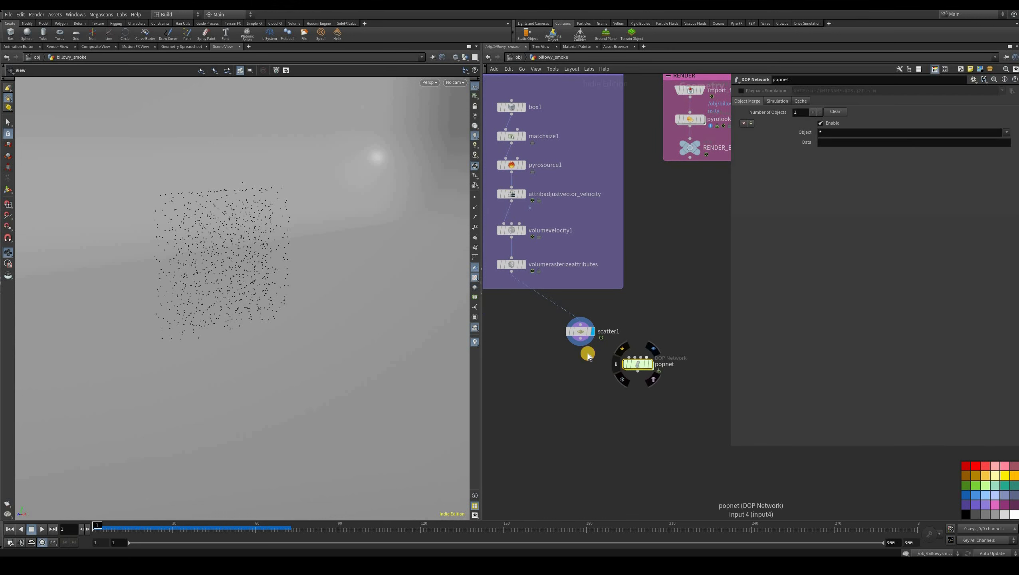
{"action": "left_click", "coordinate": [637, 358]}
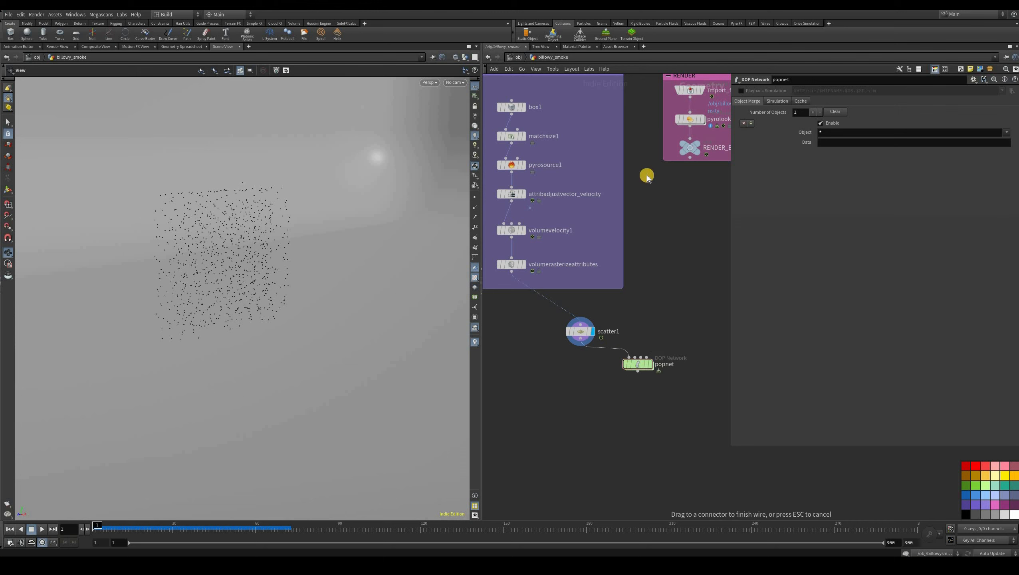
{"action": "middle_click_drag", "start_coordinate": [632, 159], "coordinate": [605, 242]}
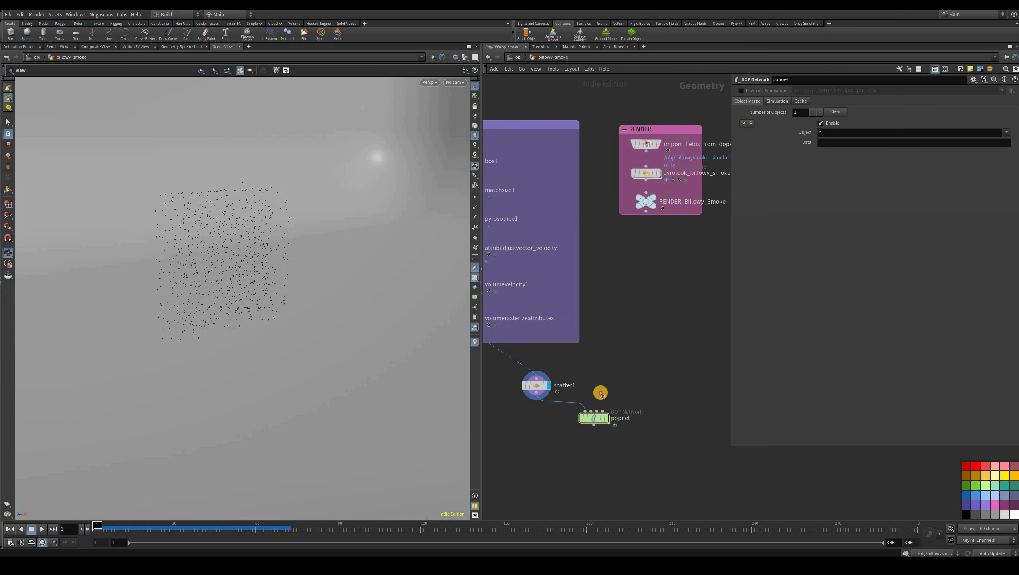
{"action": "left_click", "coordinate": [589, 409]}
{"action": "left_click_drag", "start_coordinate": [588, 409], "coordinate": [649, 149]}
{"action": "left_click", "coordinate": [648, 147]}
Step: Inspect the volume fields listed in the node info of import_fields_from_dops
{"action": "left_click", "coordinate": [623, 145]}
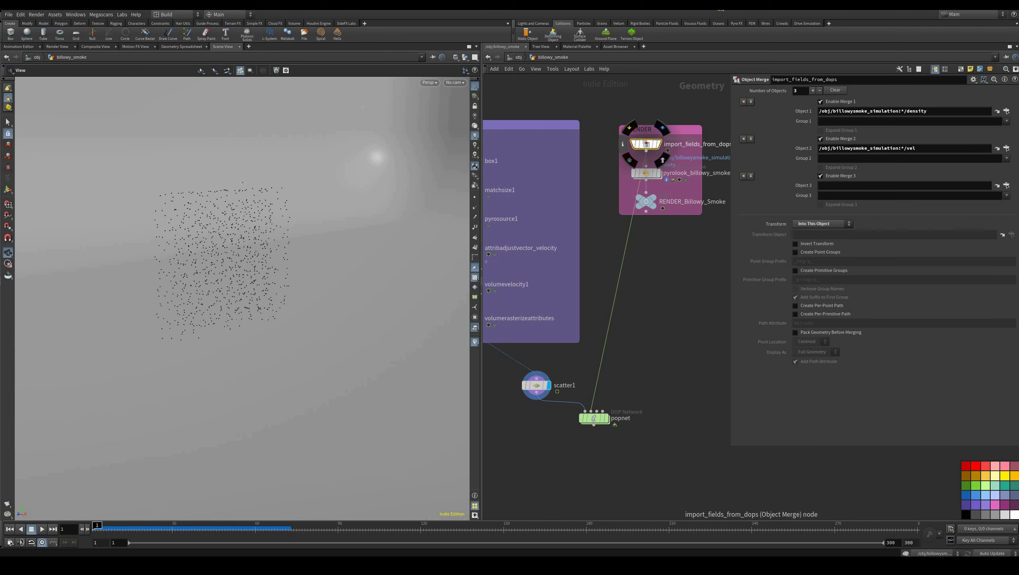
{"action": "left_click", "coordinate": [622, 144]}
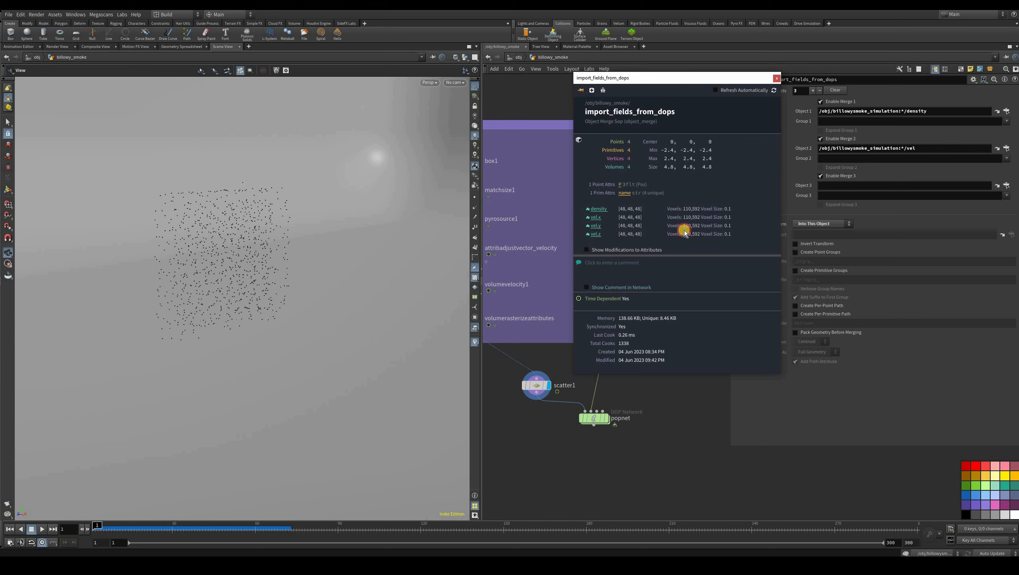
{"action": "key", "text": "Escape"}
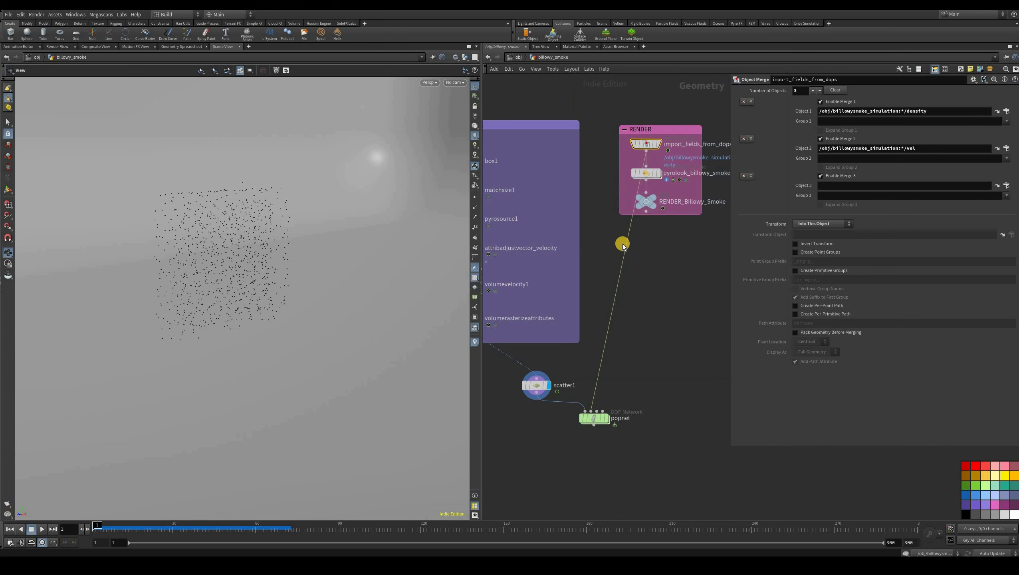
Step: Add a dot to the import_fields_from_dops wire to route it beside the RENDER box, and align popnet beneath the dot
{"action": "middle_click_drag", "start_coordinate": [614, 295], "coordinate": [616, 250]}
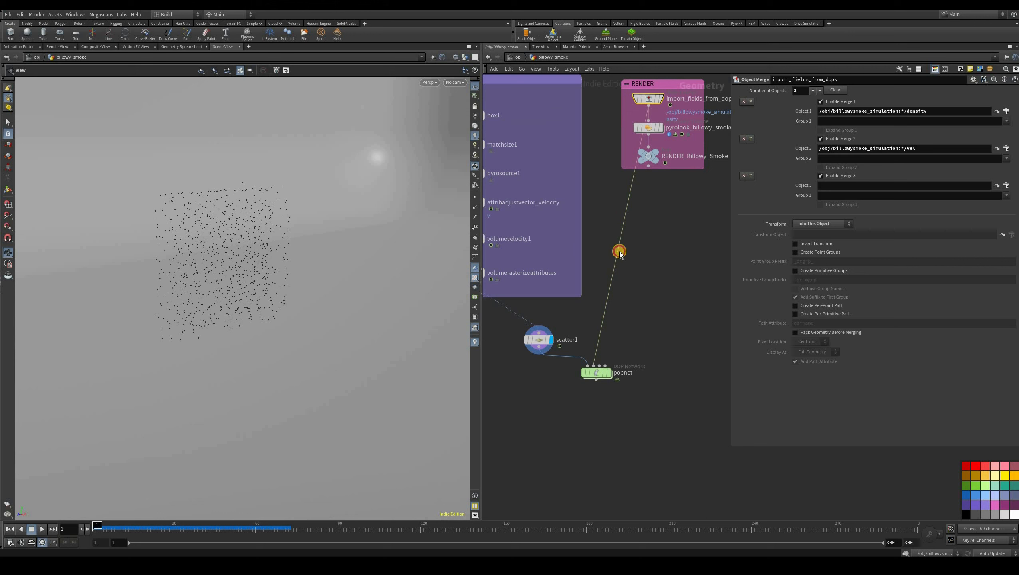
{"action": "left_click", "coordinate": [618, 249], "text": "alt"}
{"action": "left_click_drag", "start_coordinate": [617, 248], "coordinate": [602, 119]}
{"action": "left_click", "coordinate": [605, 374]}
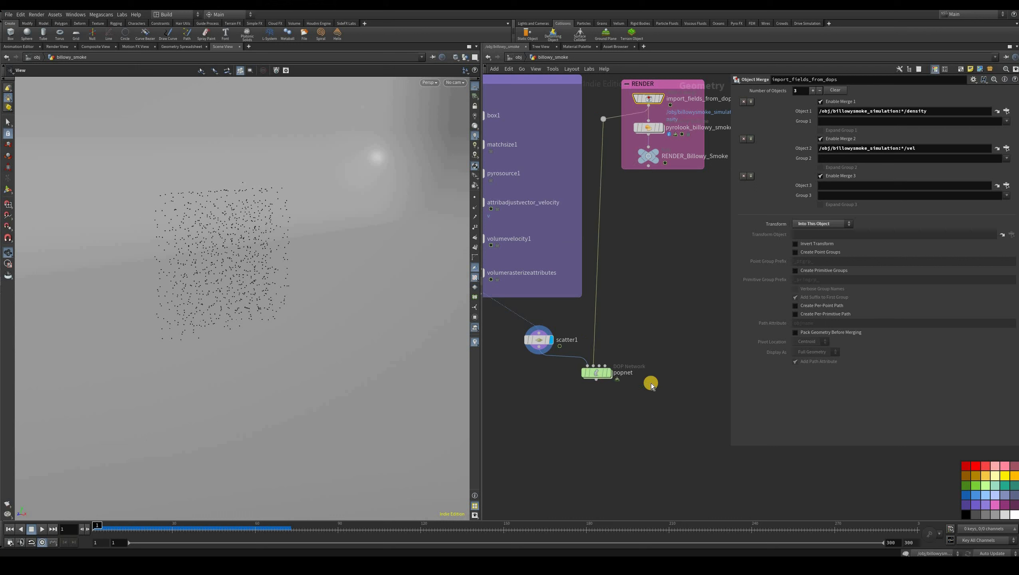
{"action": "left_click_drag", "start_coordinate": [605, 374], "coordinate": [616, 372]}
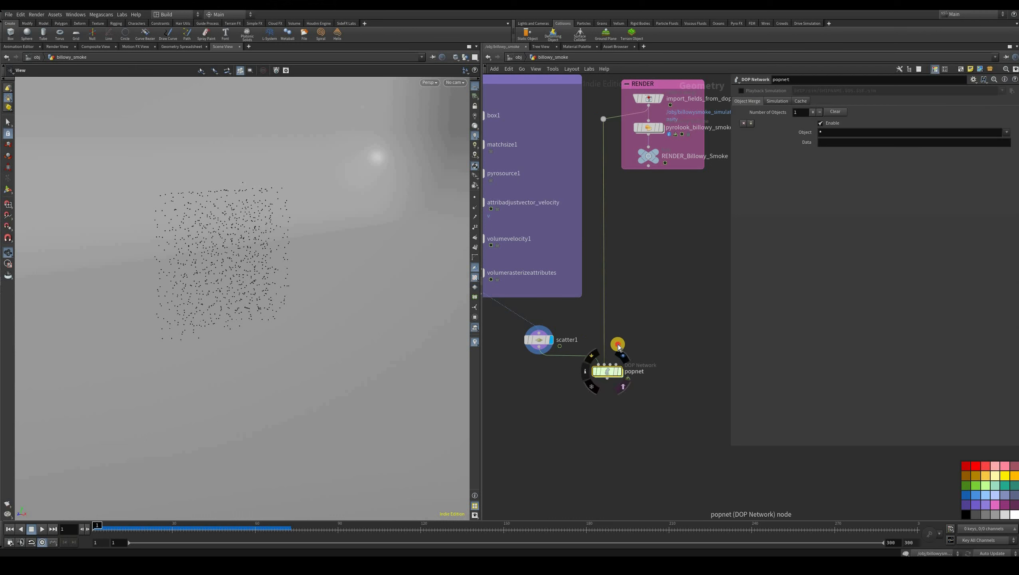
Step: Enter the popnet network and move popobject farther away from source_first_input
{"action": "middle_click_drag", "start_coordinate": [514, 356], "coordinate": [444, 330]}
{"action": "key", "text": "i"}
{"action": "middle_click_drag", "start_coordinate": [595, 250], "coordinate": [550, 240]}
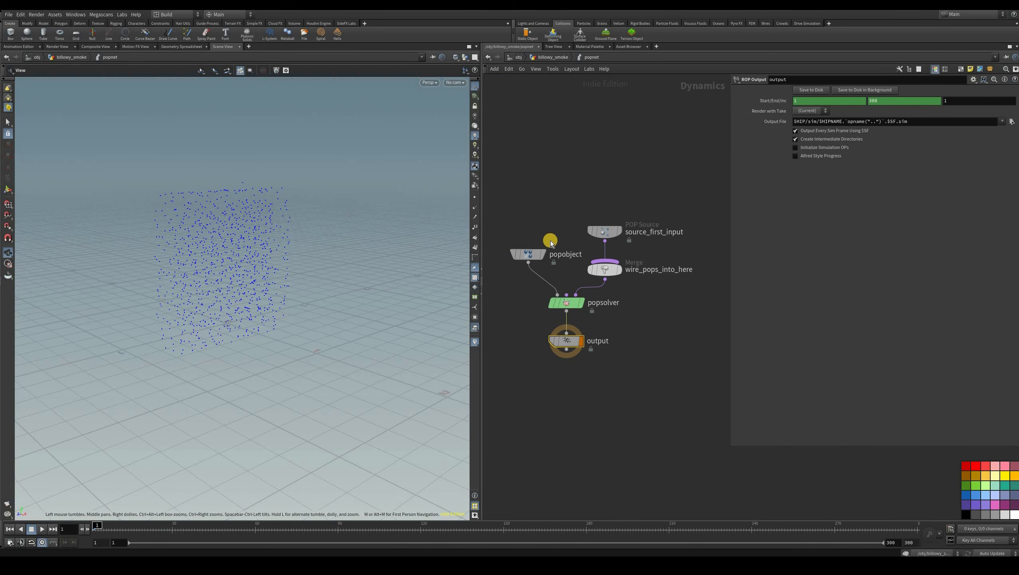
{"action": "middle_click_drag", "start_coordinate": [500, 262], "coordinate": [522, 249]}
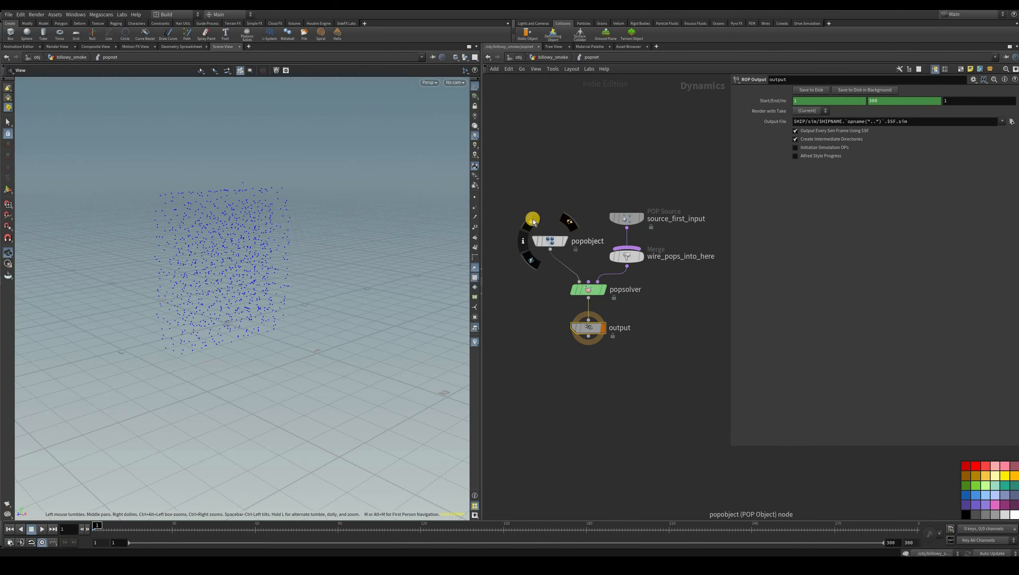
{"action": "left_click_drag", "start_coordinate": [548, 240], "coordinate": [518, 225]}
{"action": "left_click", "coordinate": [523, 253]}
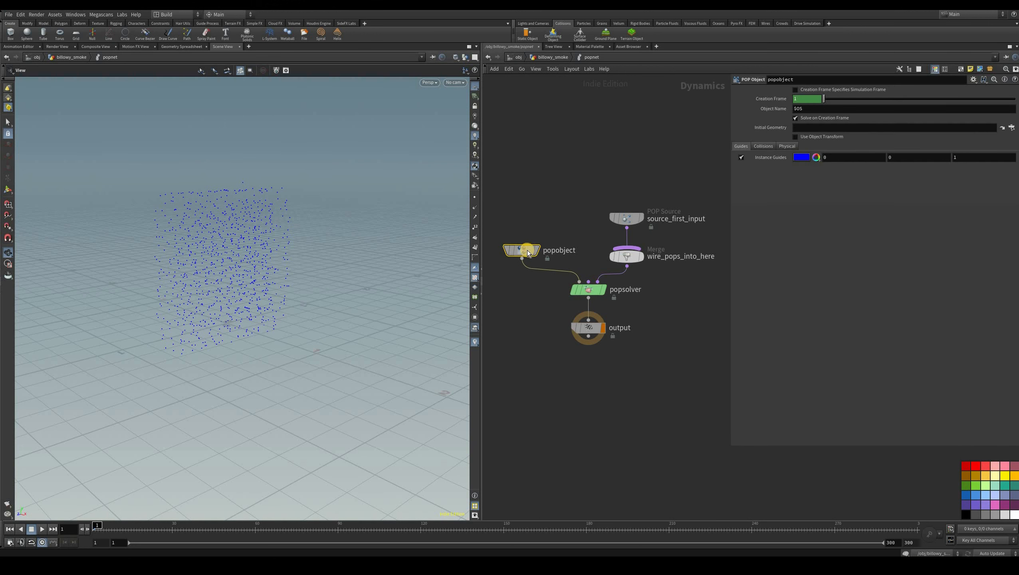
Step: Set the Emission Type of source_first_input to All Points, then play the simulation and return to the first frame
{"action": "left_click", "coordinate": [626, 218]}
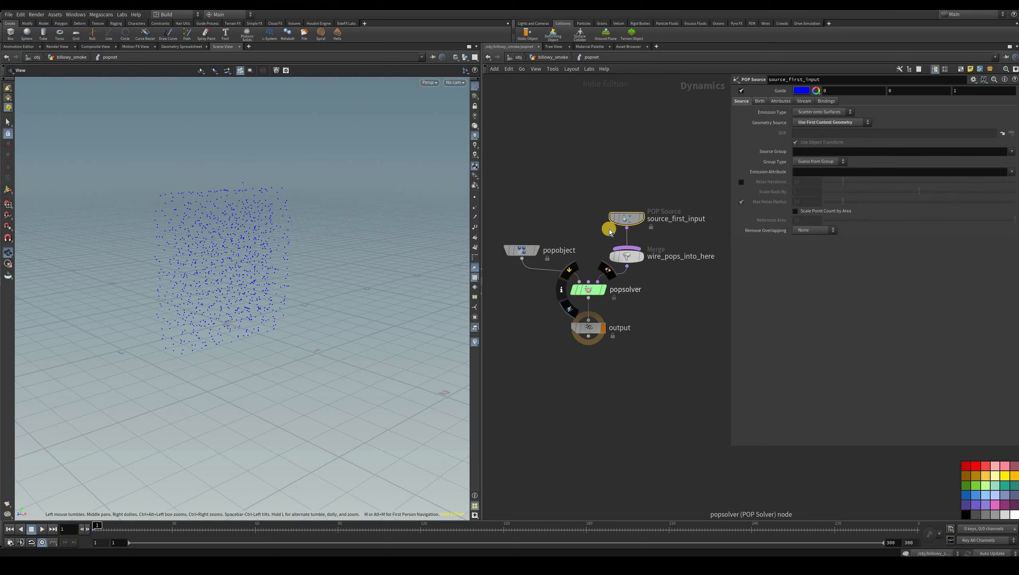
{"action": "middle_click_drag", "start_coordinate": [703, 199], "coordinate": [690, 209]}
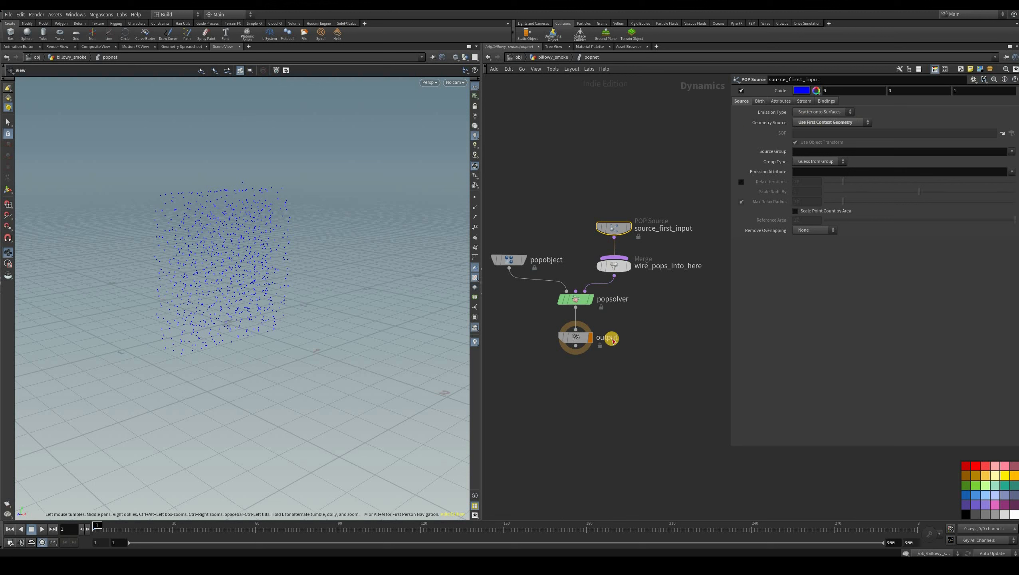
{"action": "key", "text": "u"}
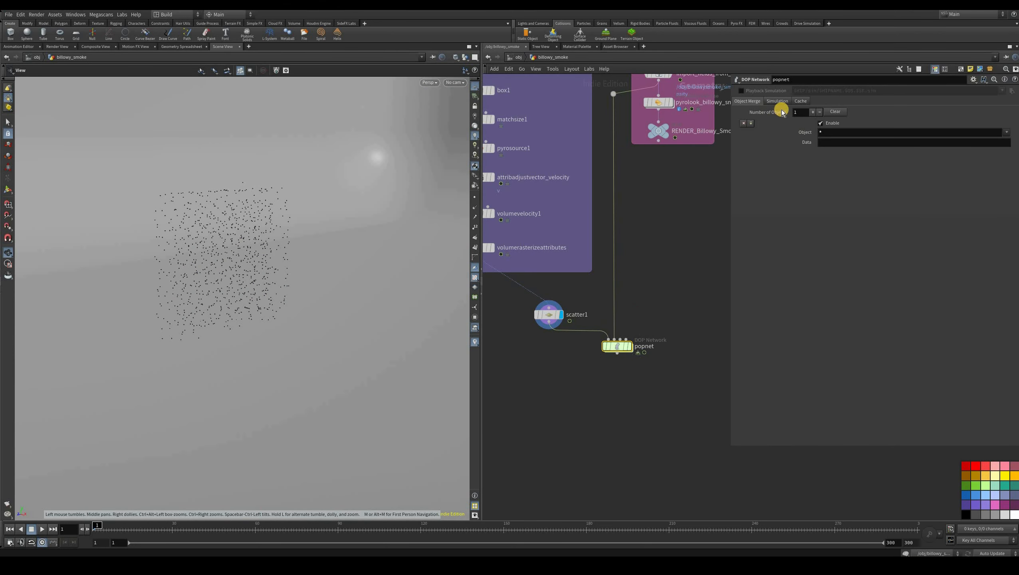
{"action": "key", "text": "i"}
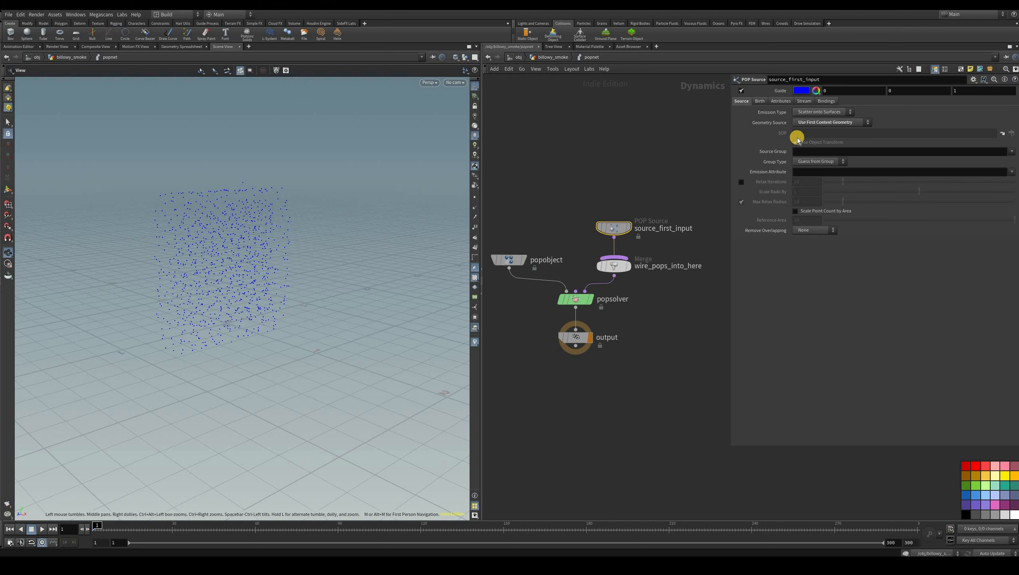
{"action": "left_click", "coordinate": [796, 112]}
{"action": "left_click", "coordinate": [795, 115]}
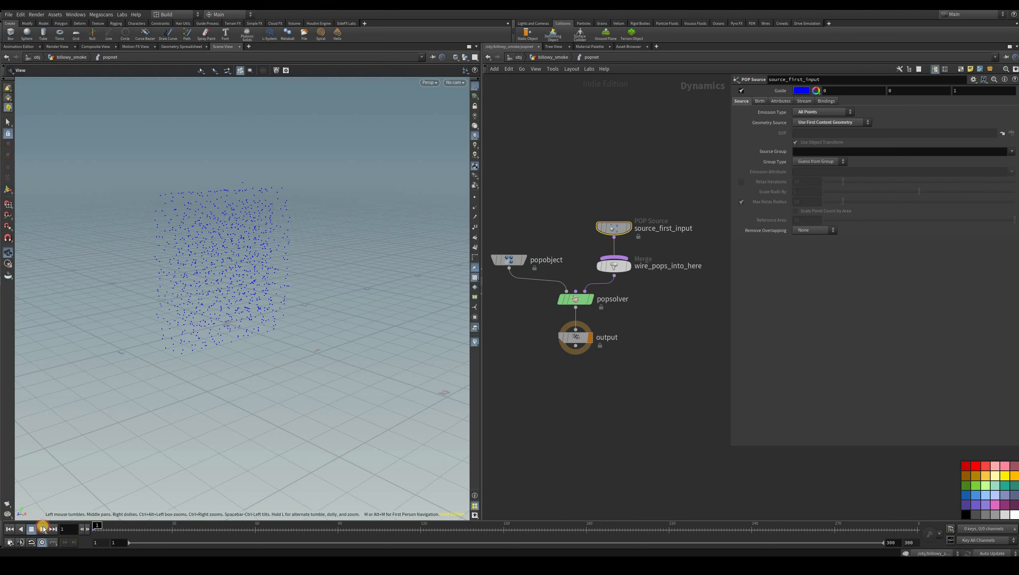
{"action": "key", "text": "Up"}
{"action": "left_click", "coordinate": [9, 529]}
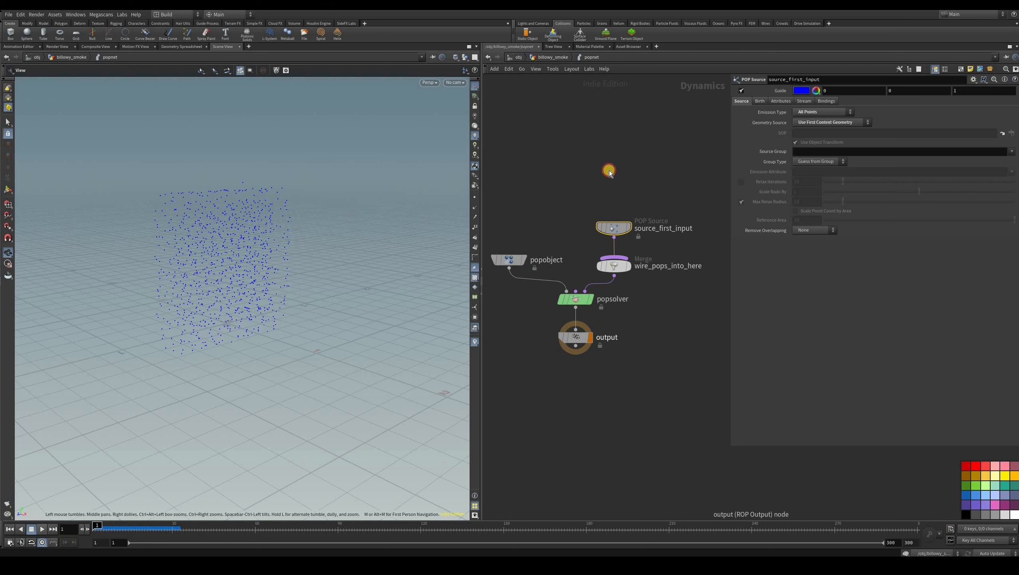
Step: Move source_first_input higher and insert a POP Advect by Volumes node between it and wire_pops_into_here
{"action": "mouse_move", "coordinate": [640, 209]}
{"action": "left_click_drag", "start_coordinate": [614, 228], "coordinate": [614, 158]}
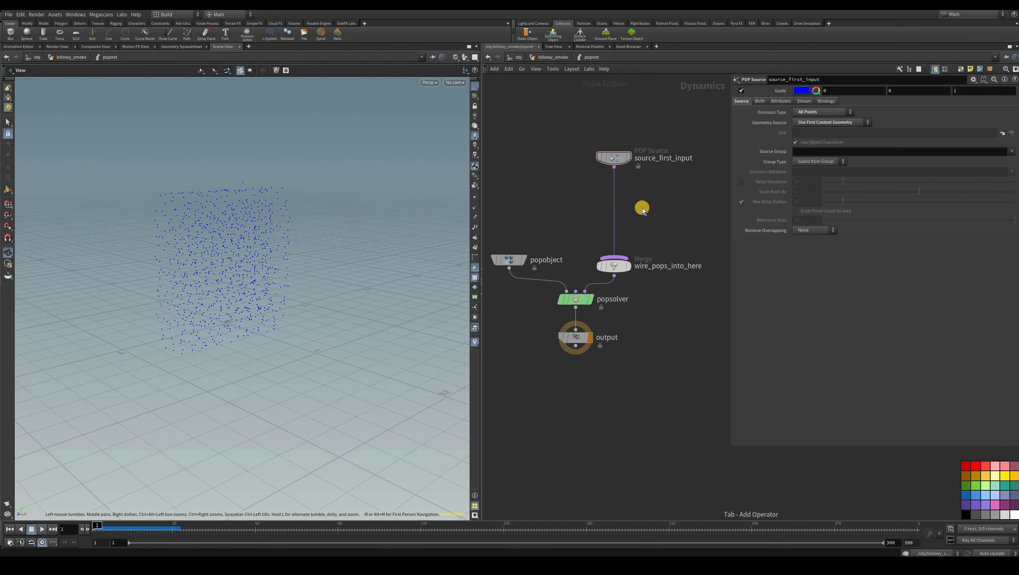
{"action": "key", "text": "Tab"}
{"action": "type", "text": "pop"}
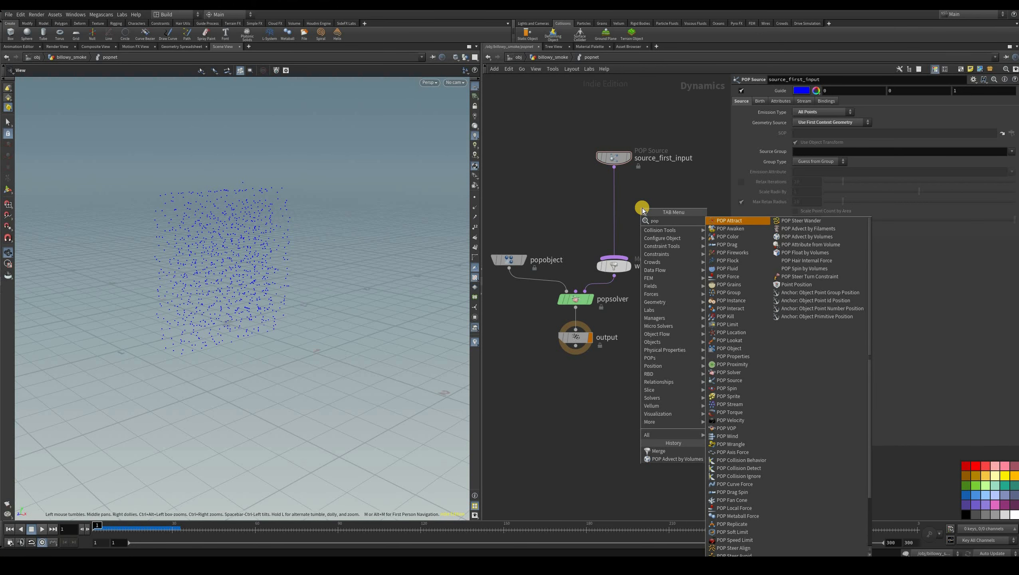
{"action": "type", "text": "ad"}
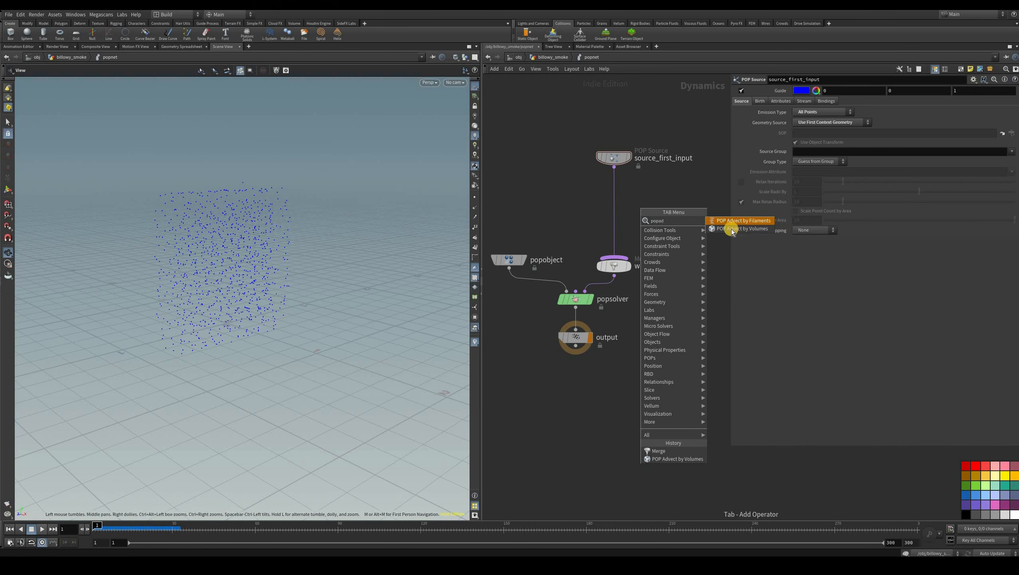
{"action": "type", "text": "ve"}
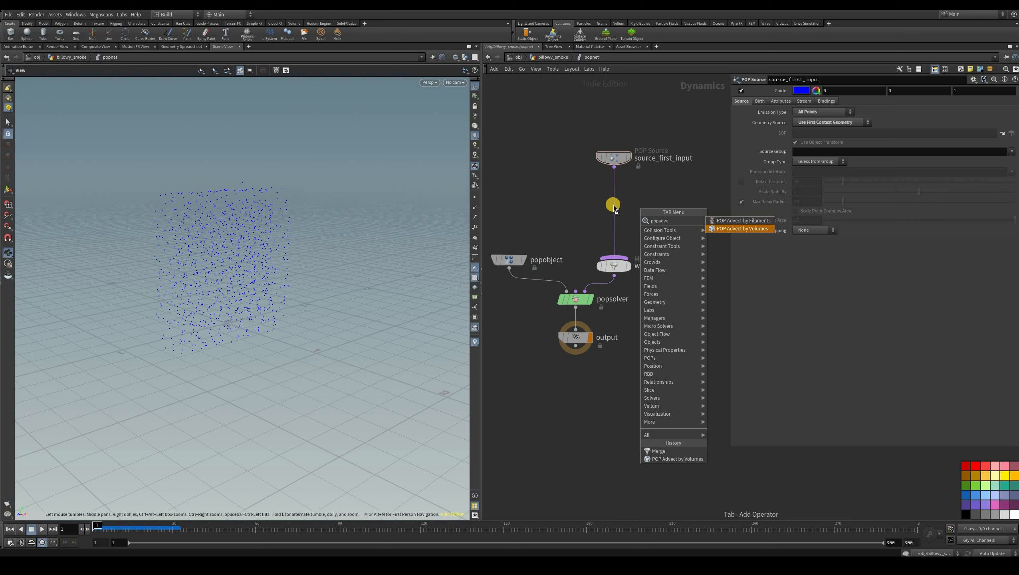
{"action": "key", "text": "Return"}
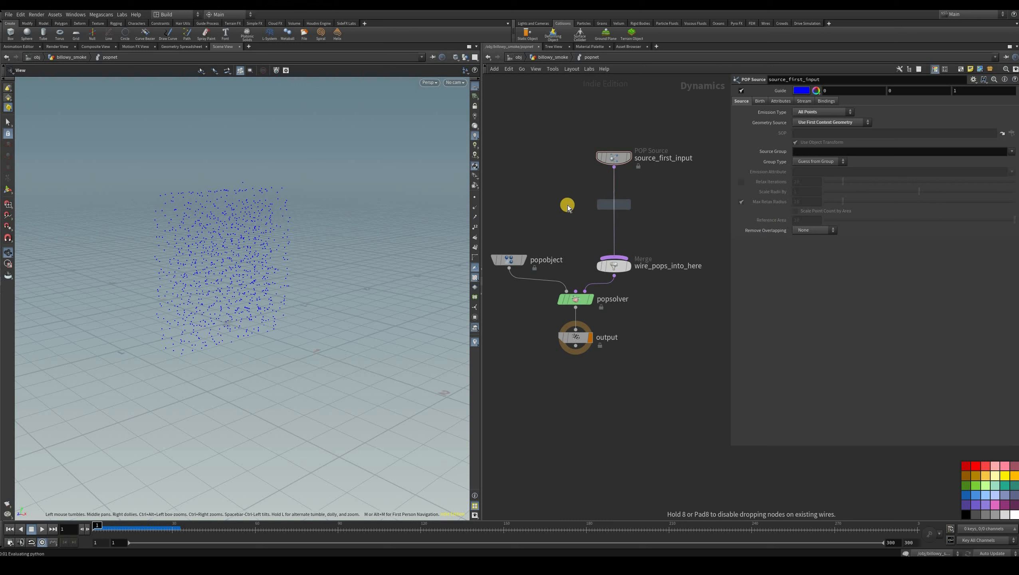
{"action": "left_click", "coordinate": [567, 206]}
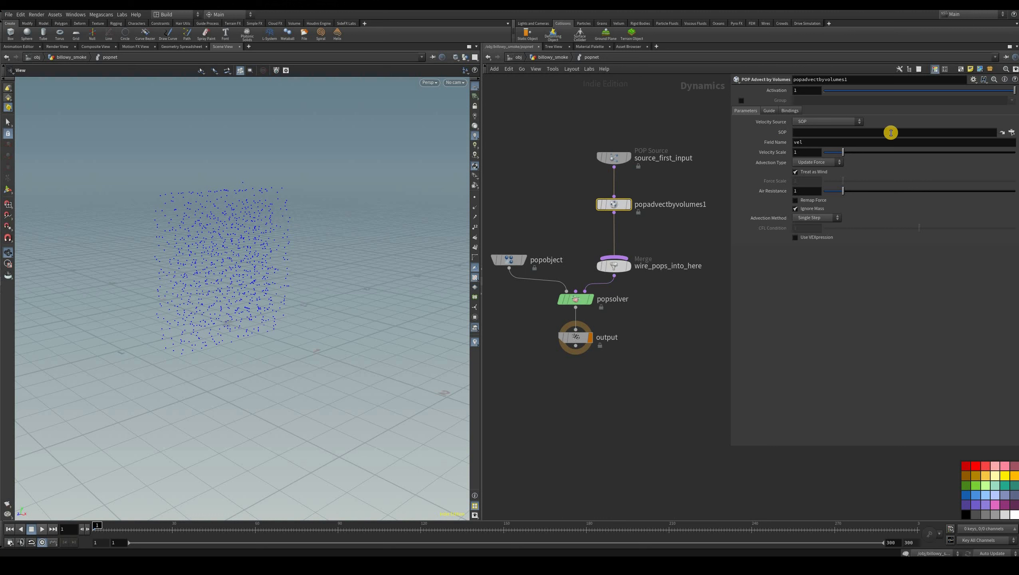
Step: Set the Velocity Source of popadvectbyvolumes1 to Second Context Geometry
{"action": "left_click", "coordinate": [912, 134]}
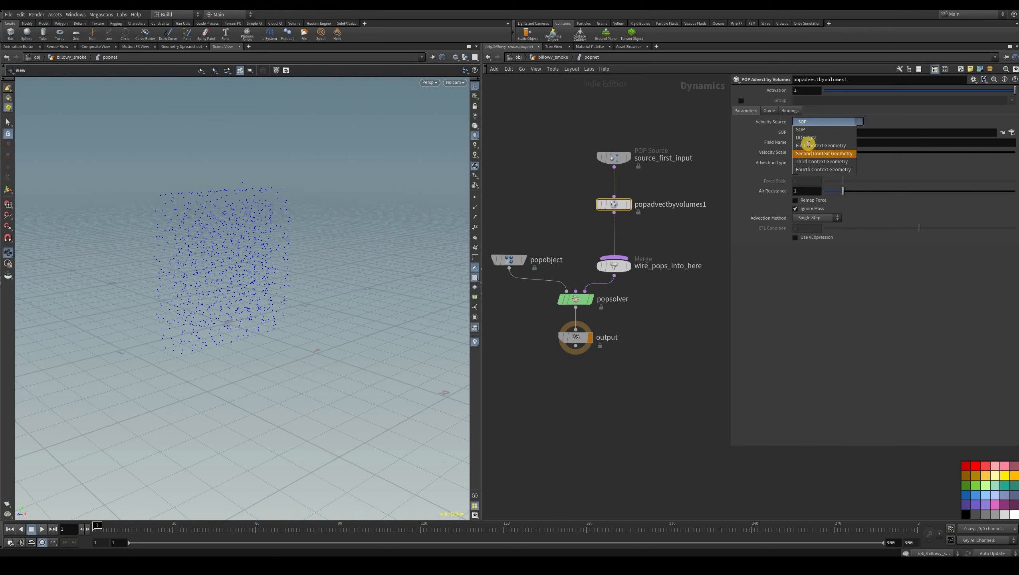
{"action": "key", "text": "Return"}
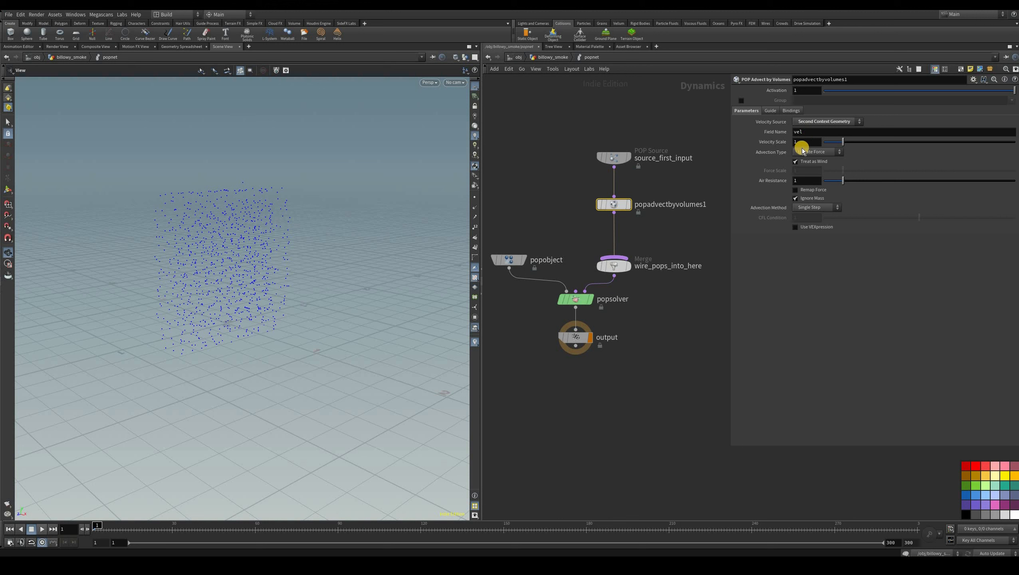
{"action": "key", "text": "Tab"}
Step: Set popadvectbyvolumes1's Advection Type to Update Velocity and its Advection Method to Trace
{"action": "left_click", "coordinate": [813, 152]}
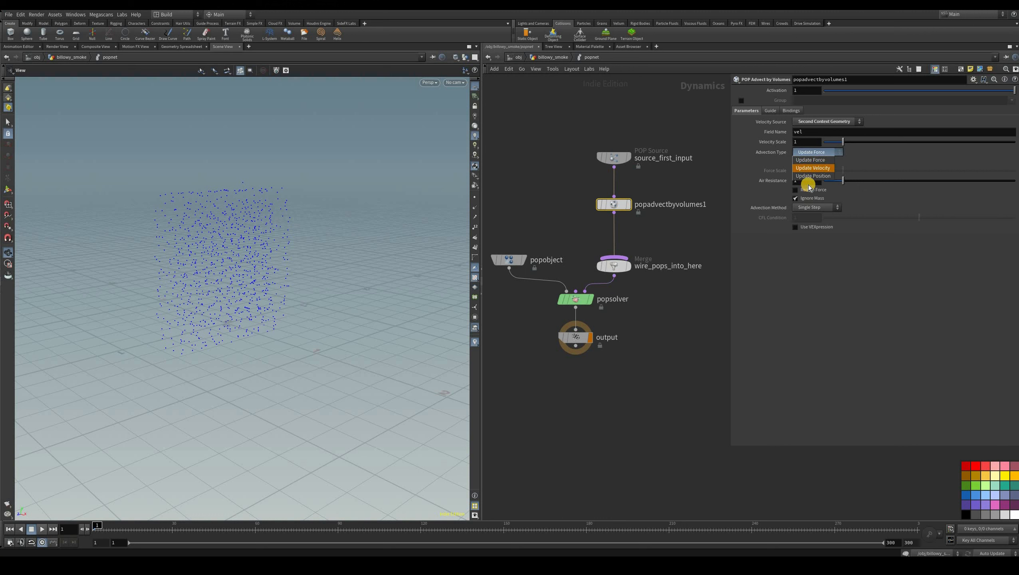
{"action": "left_click", "coordinate": [807, 170]}
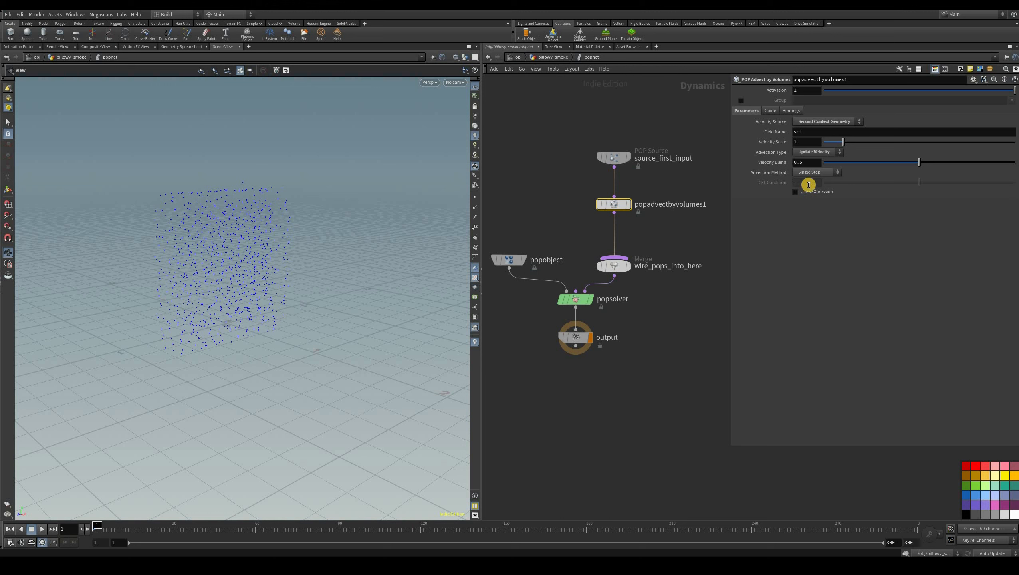
{"action": "left_click", "coordinate": [813, 172]}
{"action": "left_click", "coordinate": [809, 189]}
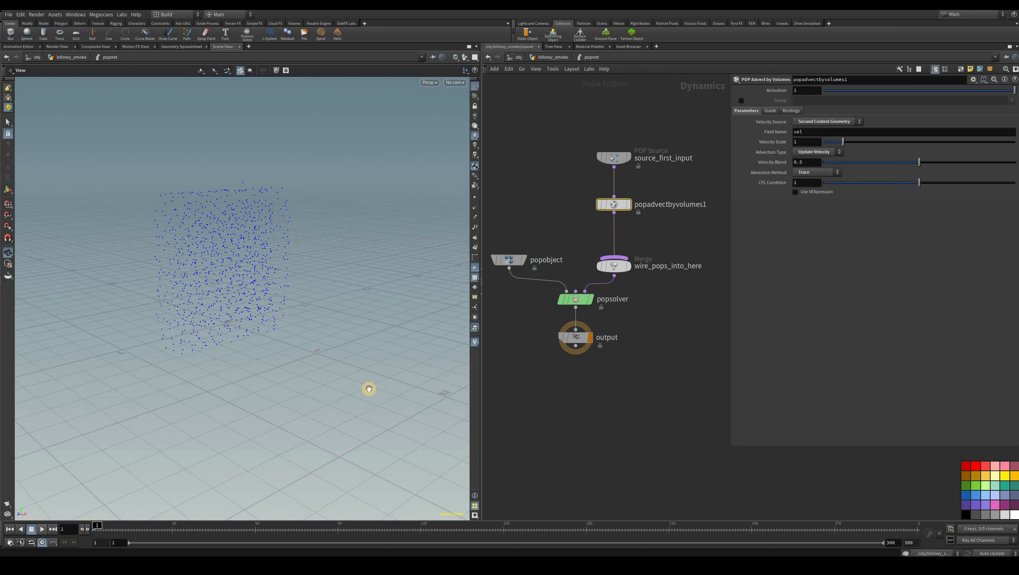
Step: Play the popnet particle simulation from frame 1 to check how the points advect, stopping around frame 40
{"action": "left_click", "coordinate": [8, 529]}
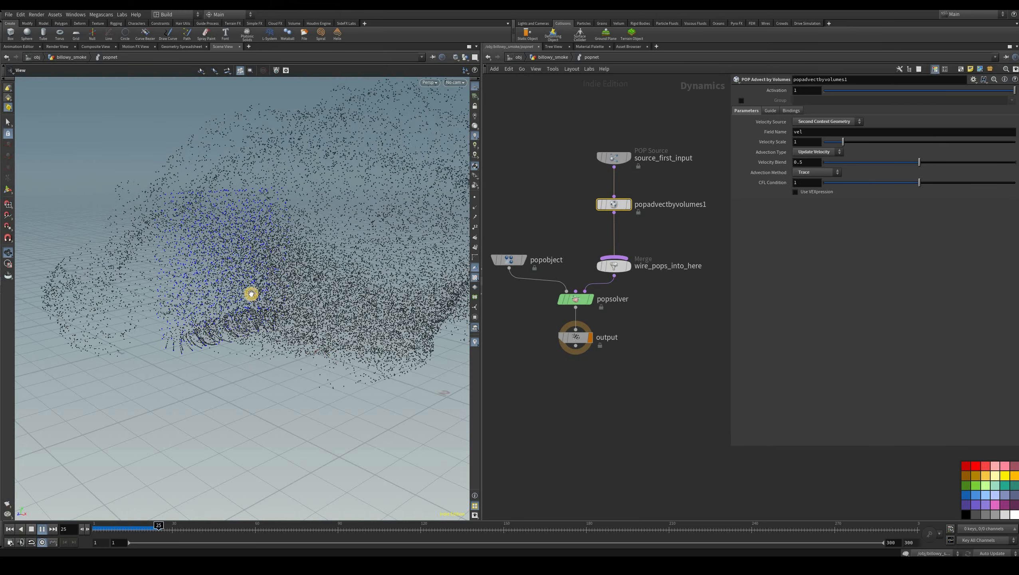
{"action": "scroll", "coordinate": [251, 293], "scroll_direction": "down", "scroll_amount": 5}
{"action": "left_click", "coordinate": [41, 529]}
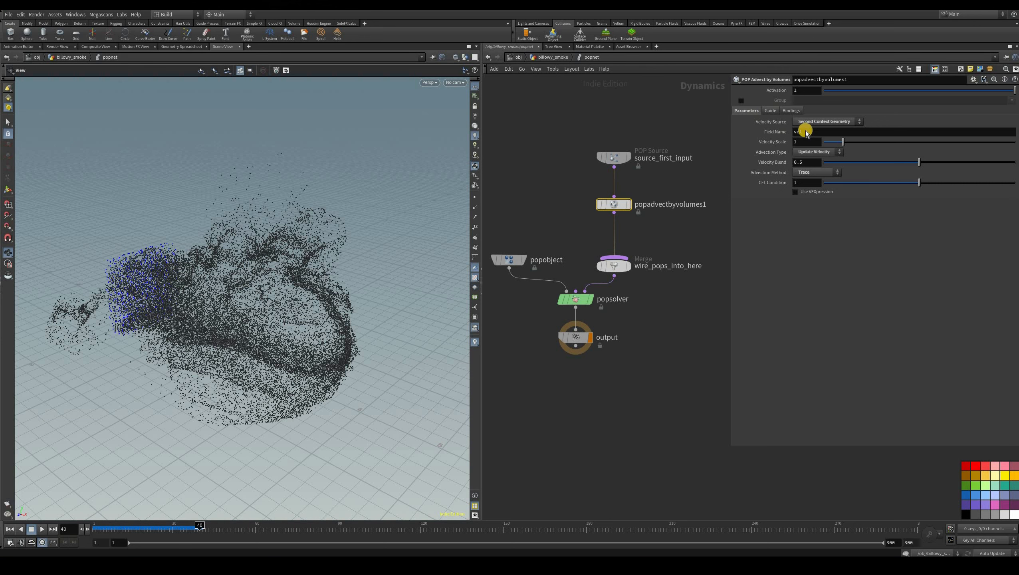
Step: Examine the XY-plane velocity guide of popadvectbyvolumes1 from several angles and across frames, and turn the guide back off
{"action": "left_click", "coordinate": [317, 306]}
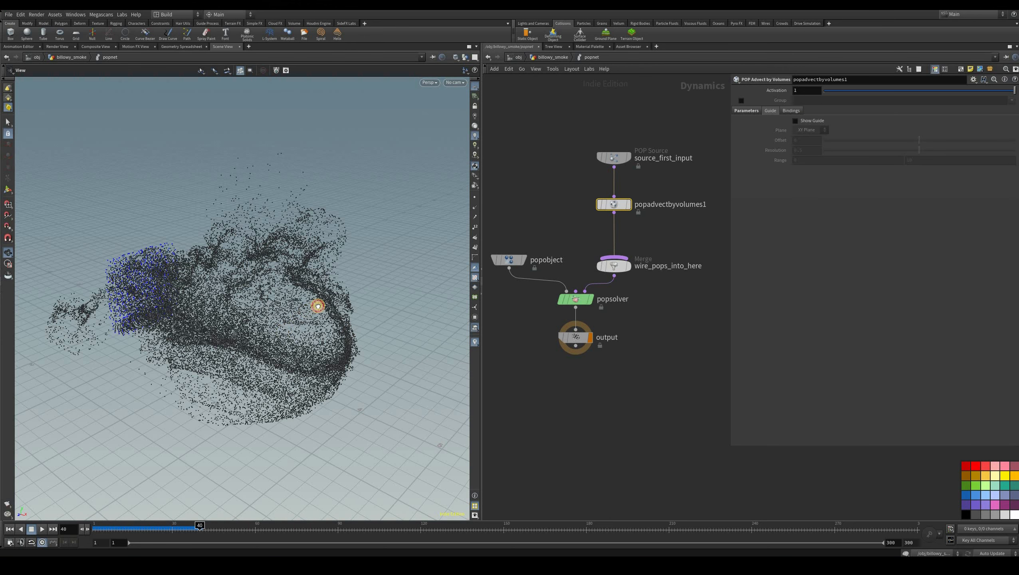
{"action": "left_click_drag", "start_coordinate": [227, 352], "coordinate": [219, 317]}
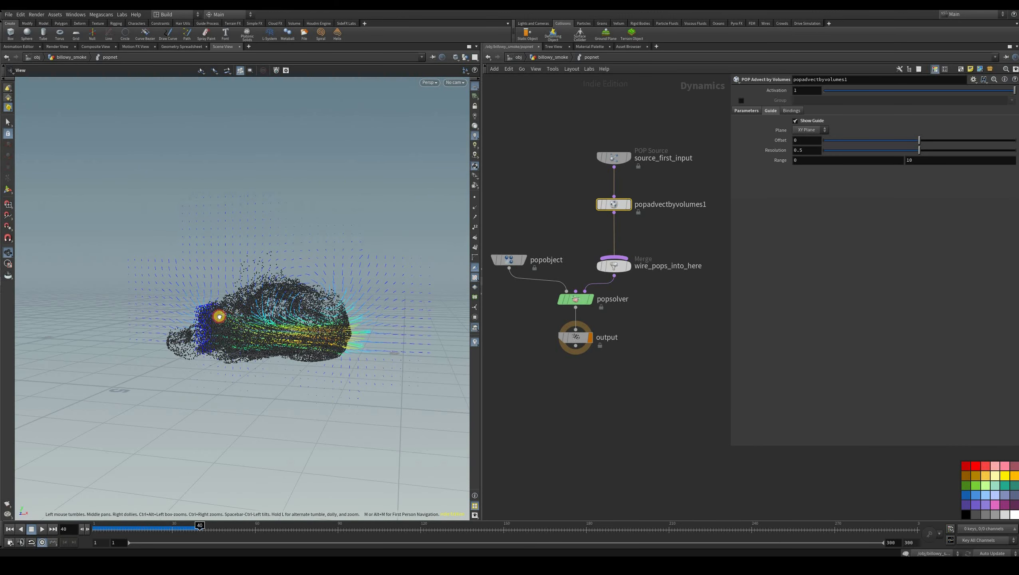
{"action": "left_click_drag", "start_coordinate": [286, 259], "coordinate": [349, 361]}
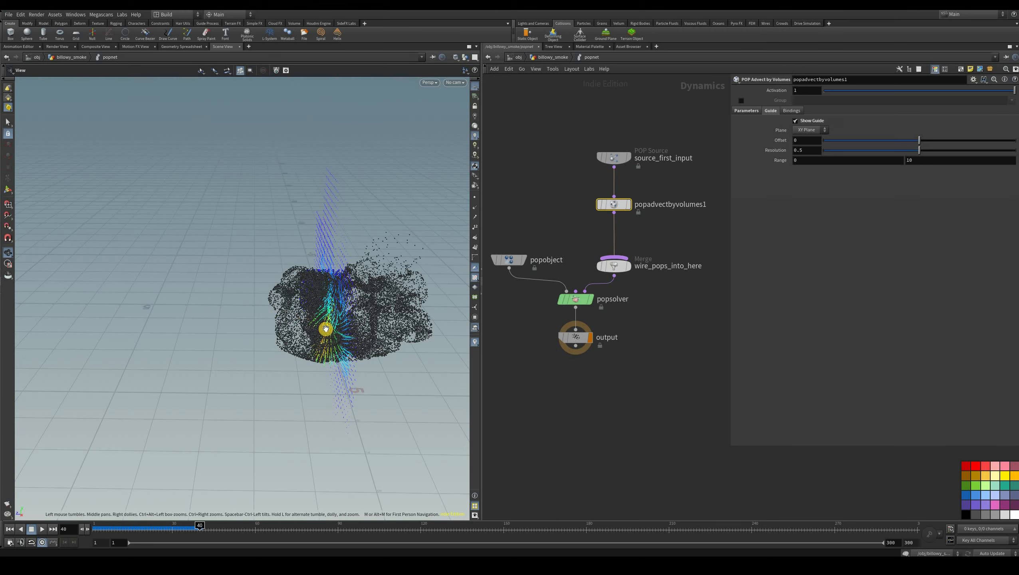
{"action": "mouse_move", "coordinate": [325, 329]}
{"action": "left_mouse_down"}
{"action": "mouse_move", "coordinate": [370, 369]}
{"action": "mouse_move", "coordinate": [294, 355]}
{"action": "mouse_move", "coordinate": [350, 334]}
{"action": "mouse_move", "coordinate": [330, 339]}
{"action": "left_mouse_up"}
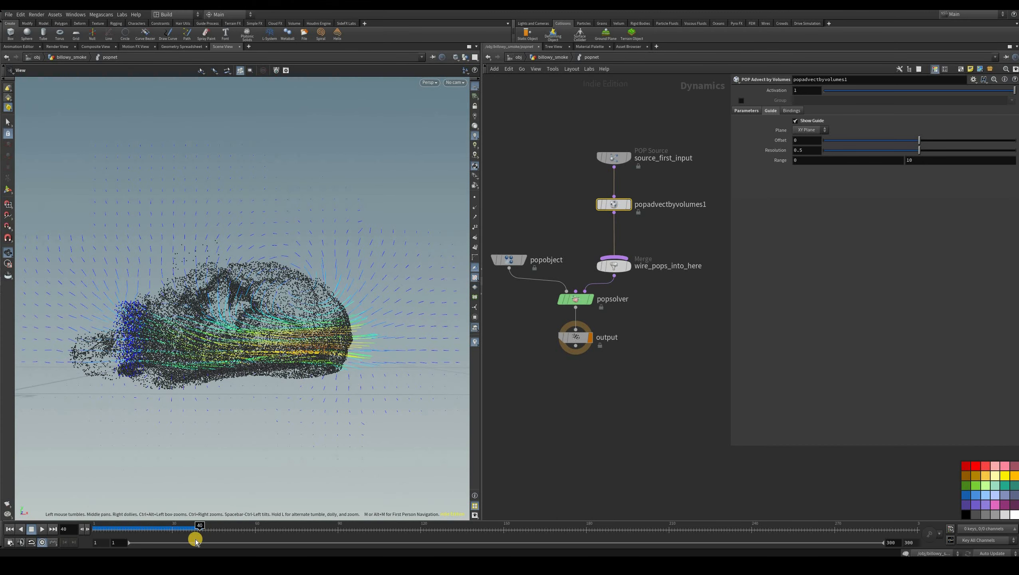
{"action": "left_click_drag", "start_coordinate": [154, 531], "coordinate": [178, 536]}
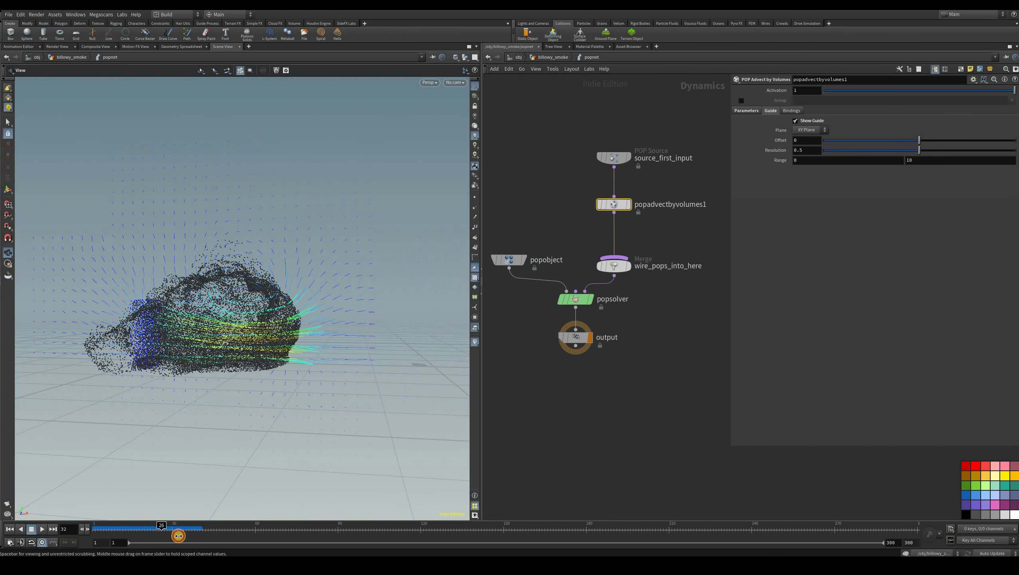
{"action": "left_click", "coordinate": [796, 121]}
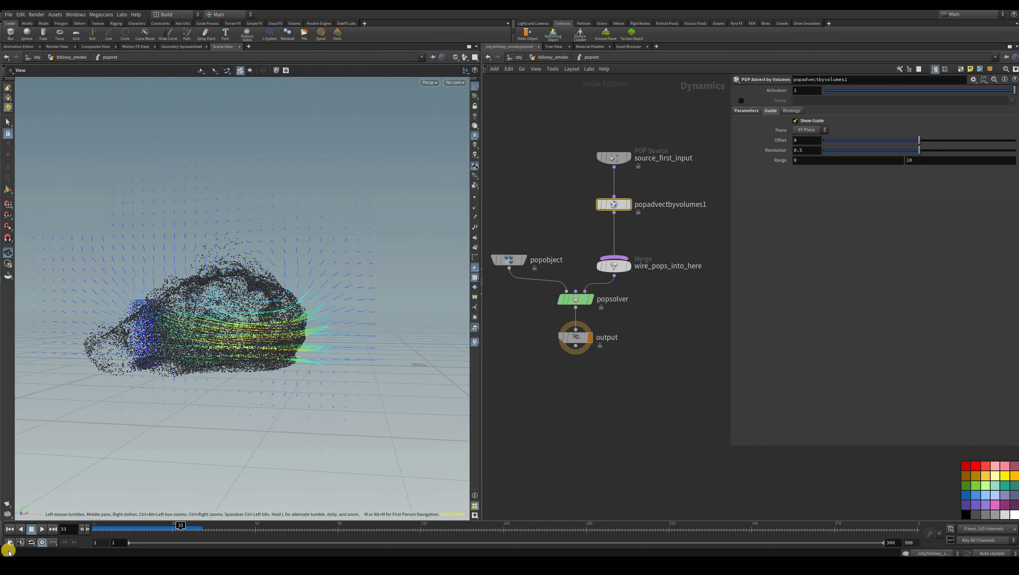
{"action": "key", "text": "ctrl+z"}
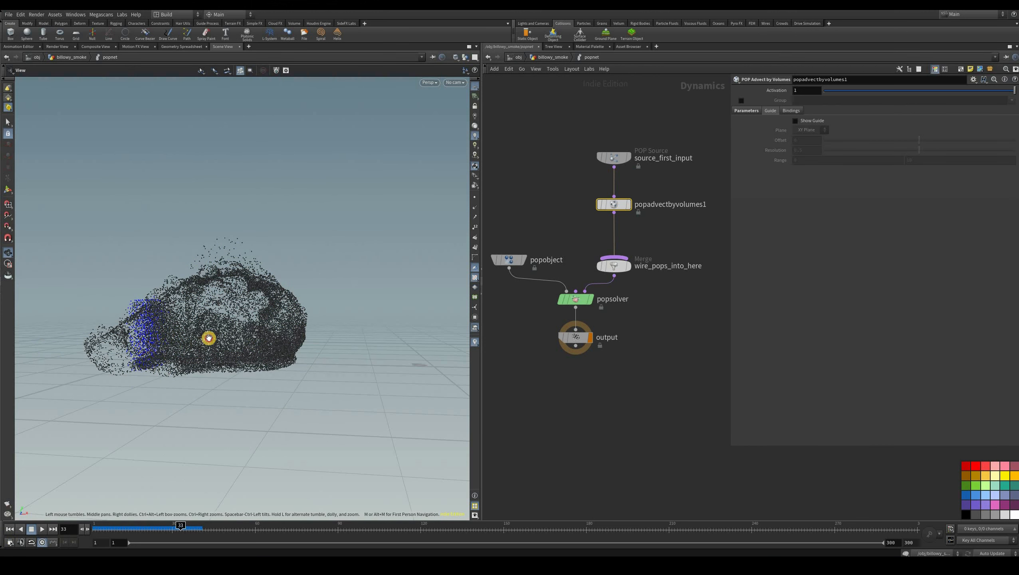
Step: Replay the particle simulation from the first frame and examine the particles near the ground from several angles
{"action": "key", "text": "ctrl+Up"}
{"action": "left_click_drag", "start_coordinate": [217, 269], "coordinate": [232, 306]}
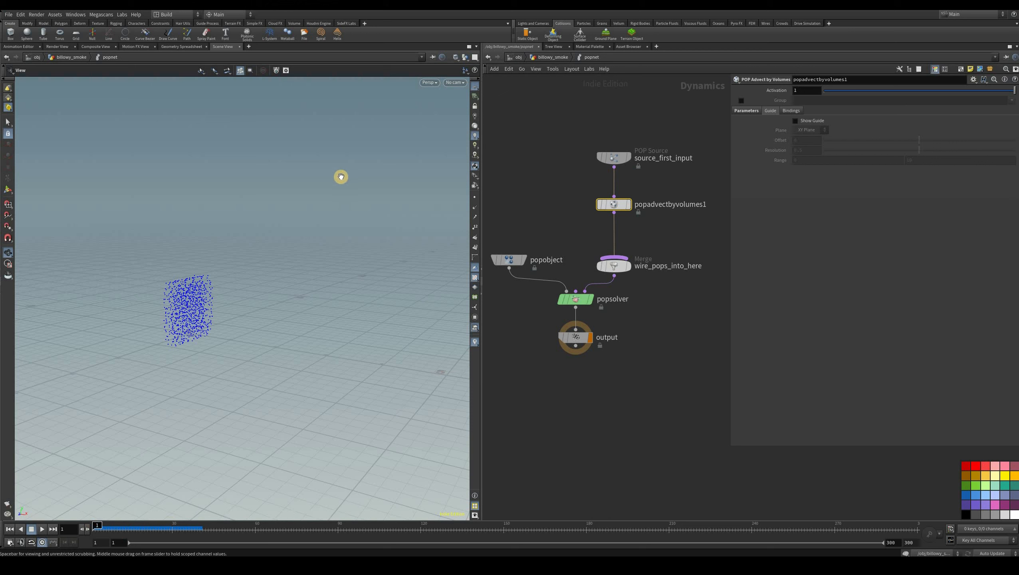
{"action": "key", "text": "Up"}
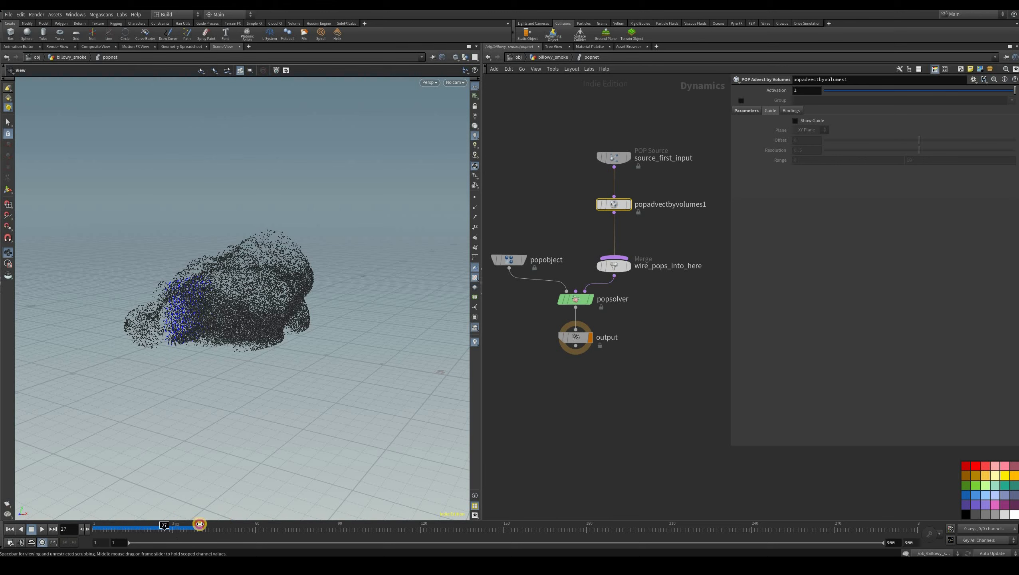
{"action": "key", "text": "Up"}
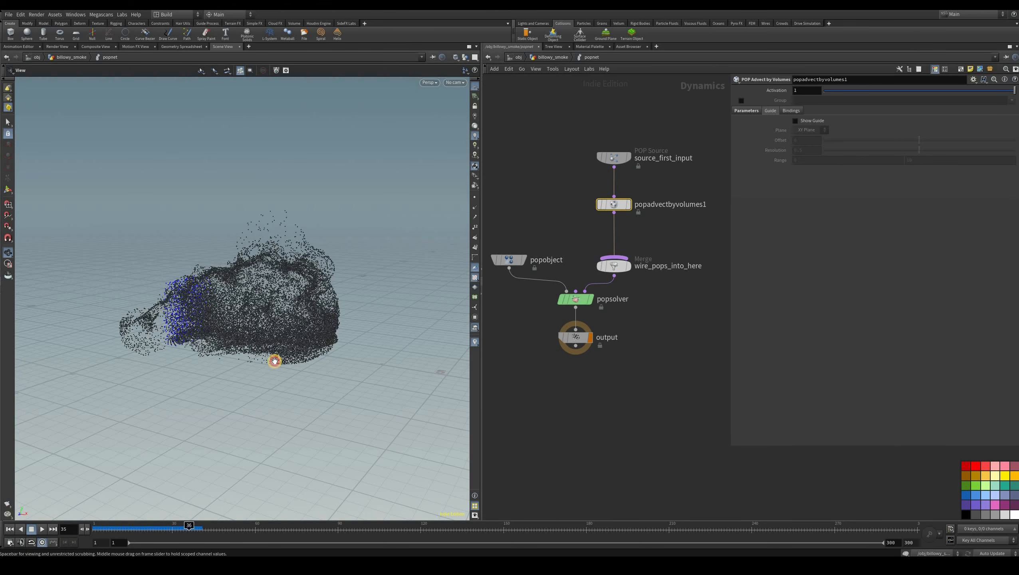
{"action": "left_click_drag", "start_coordinate": [191, 382], "coordinate": [311, 356]}
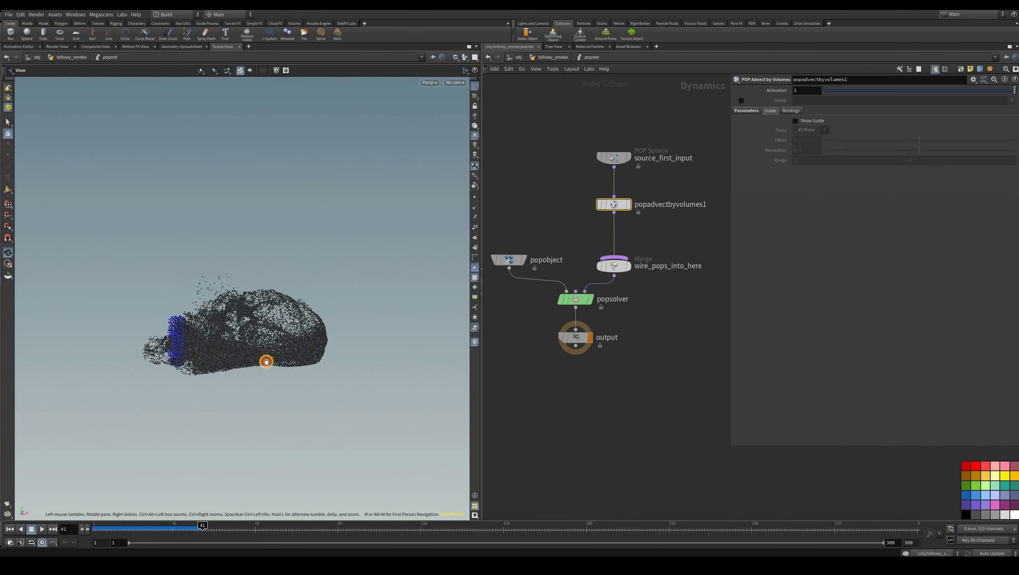
{"action": "left_click_drag", "start_coordinate": [343, 293], "coordinate": [548, 56]}
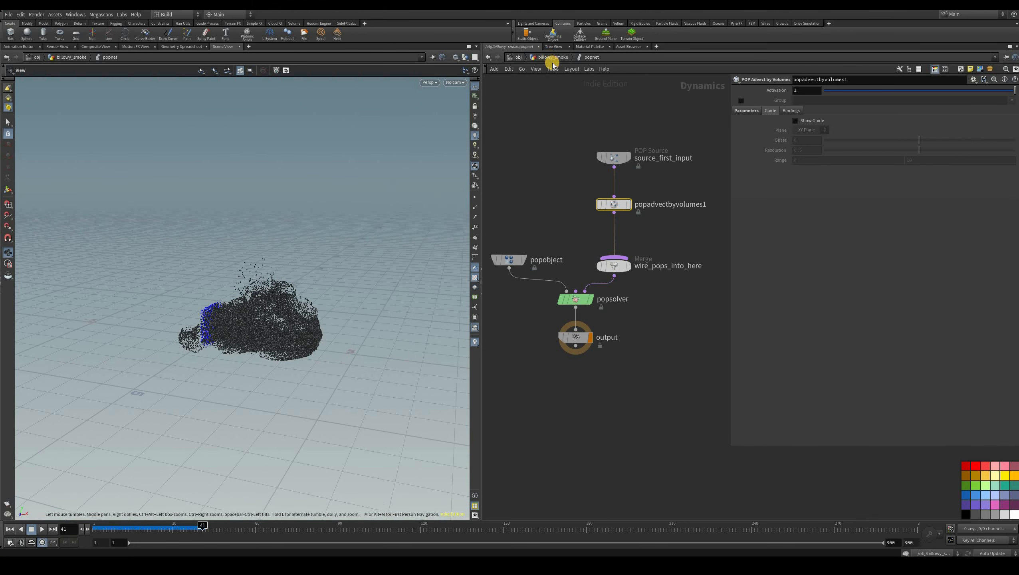
Step: Copy the background, merge2 and staticsolver1 nodes from the billowysmoke_simulation DOP network
{"action": "key", "text": "u"}
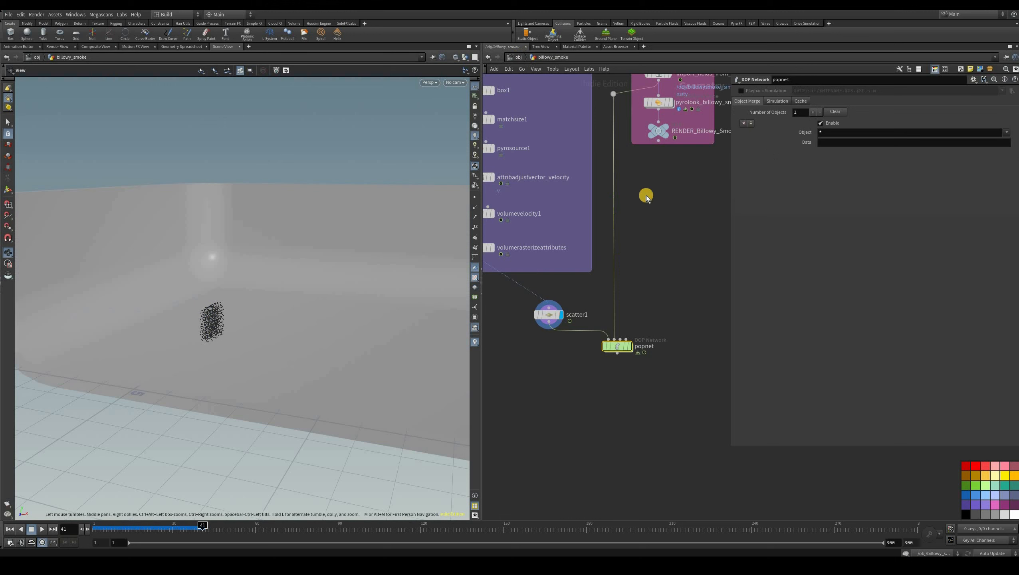
{"action": "key", "text": "u"}
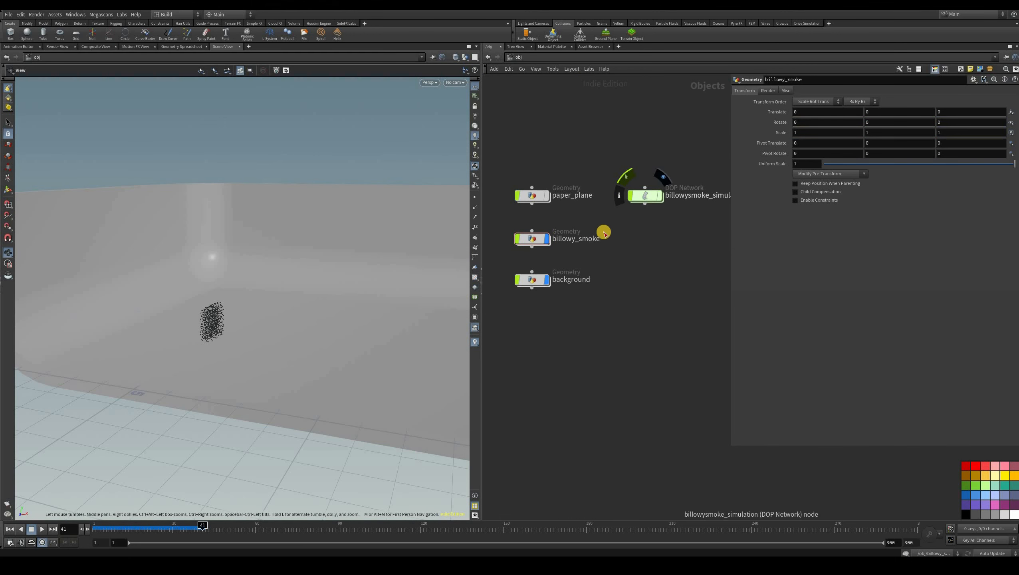
{"action": "middle_click_drag", "start_coordinate": [605, 296], "coordinate": [562, 304]}
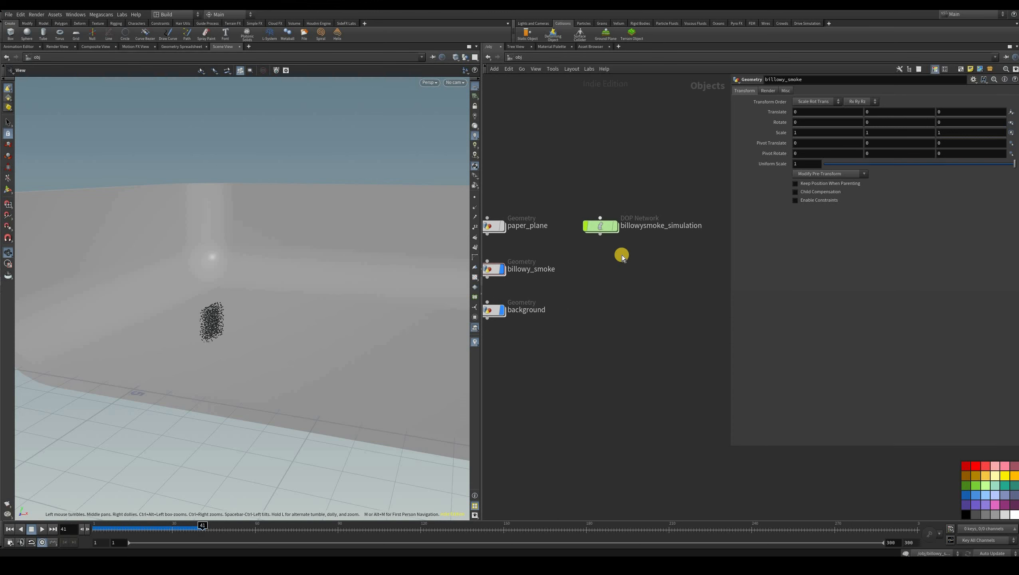
{"action": "double_click", "coordinate": [588, 219]}
{"action": "middle_click_drag", "start_coordinate": [489, 237], "coordinate": [625, 236]}
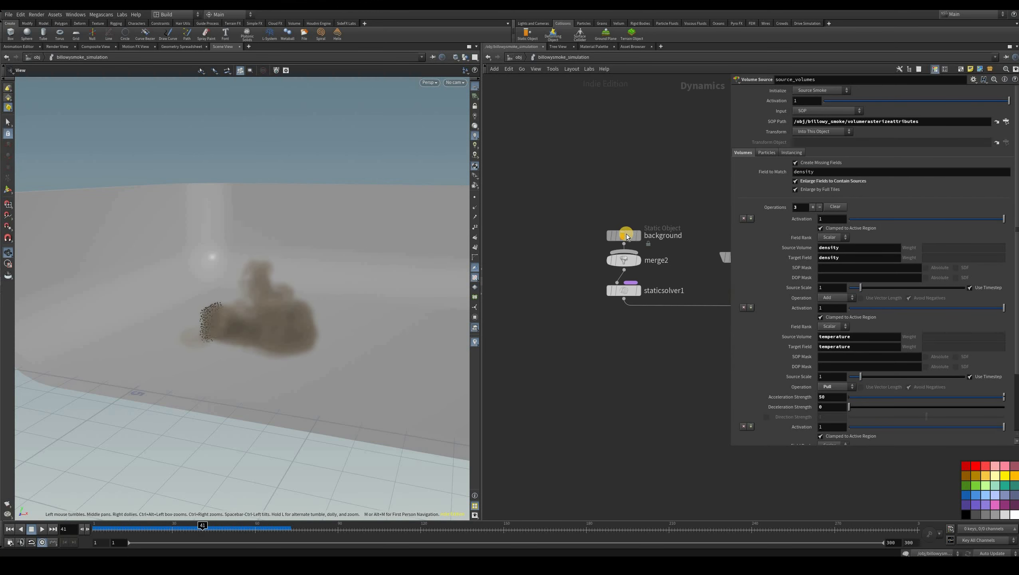
{"action": "left_click_drag", "start_coordinate": [575, 203], "coordinate": [686, 332]}
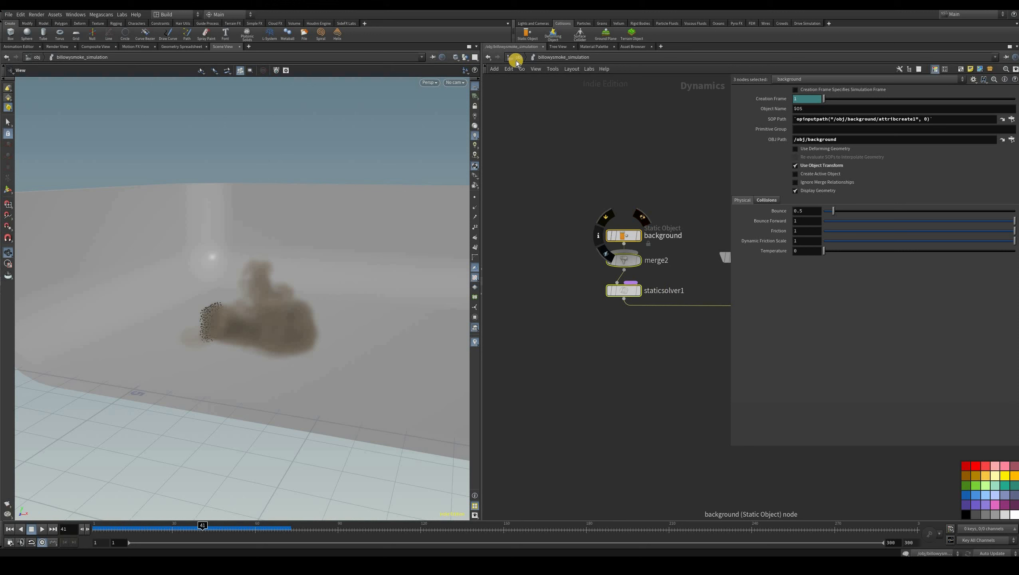
{"action": "key", "text": "ctrl+c"}
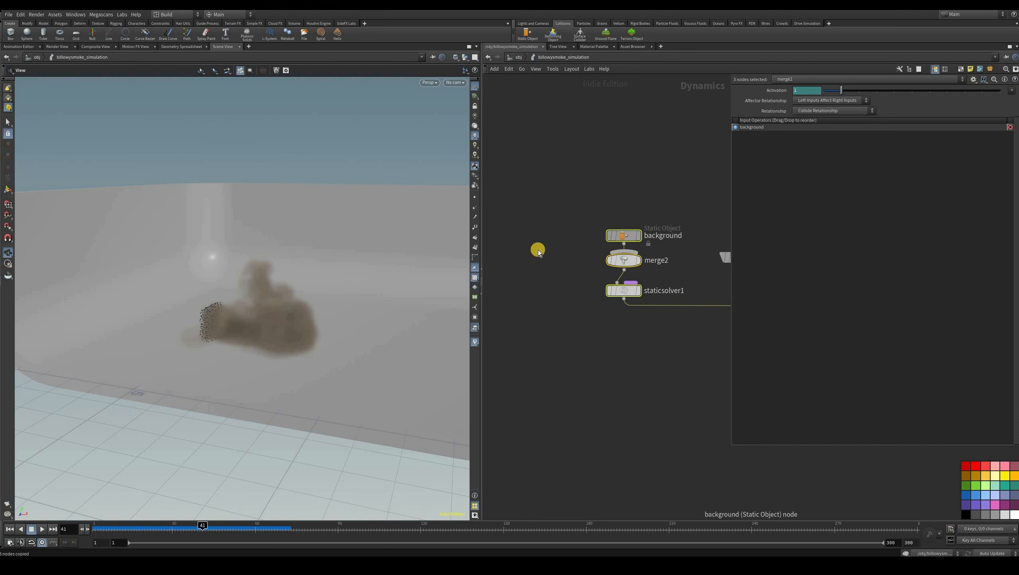
Step: Paste the copied static collision nodes into the popnet inside billowy_smoke, beside the popobject node
{"action": "key", "text": "u"}
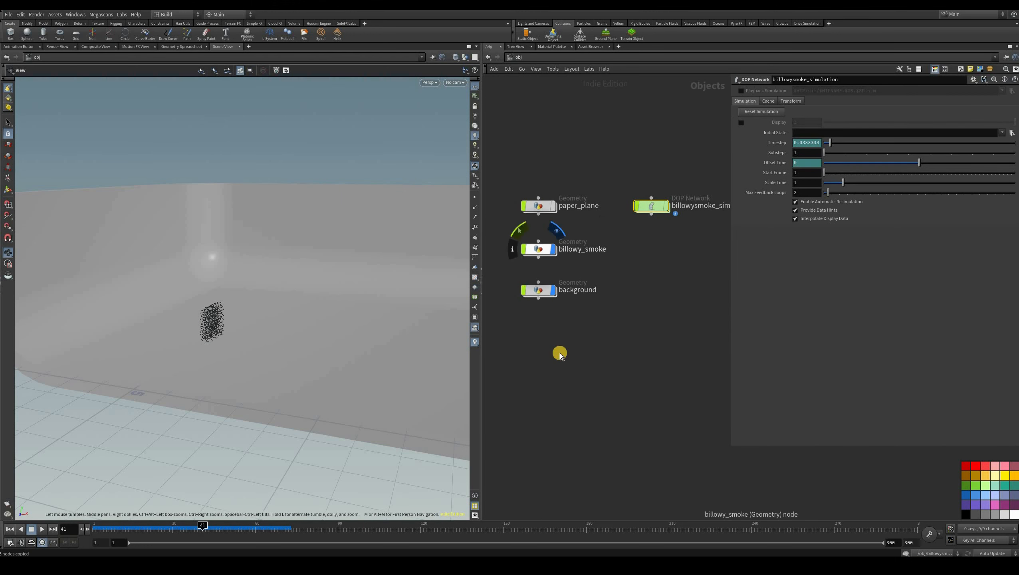
{"action": "key", "text": "i"}
{"action": "key", "text": "i"}
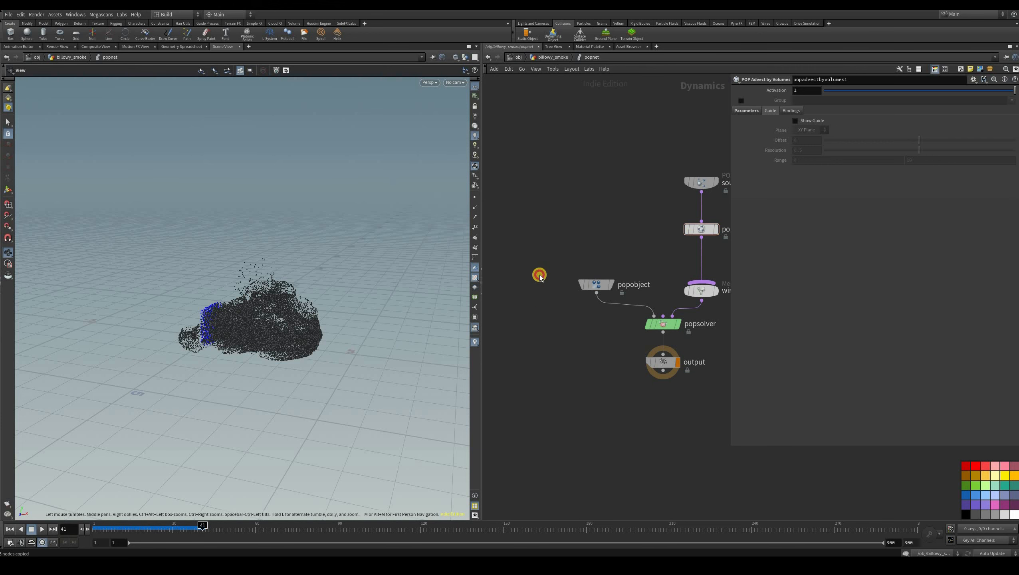
{"action": "key", "text": "ctrl+v"}
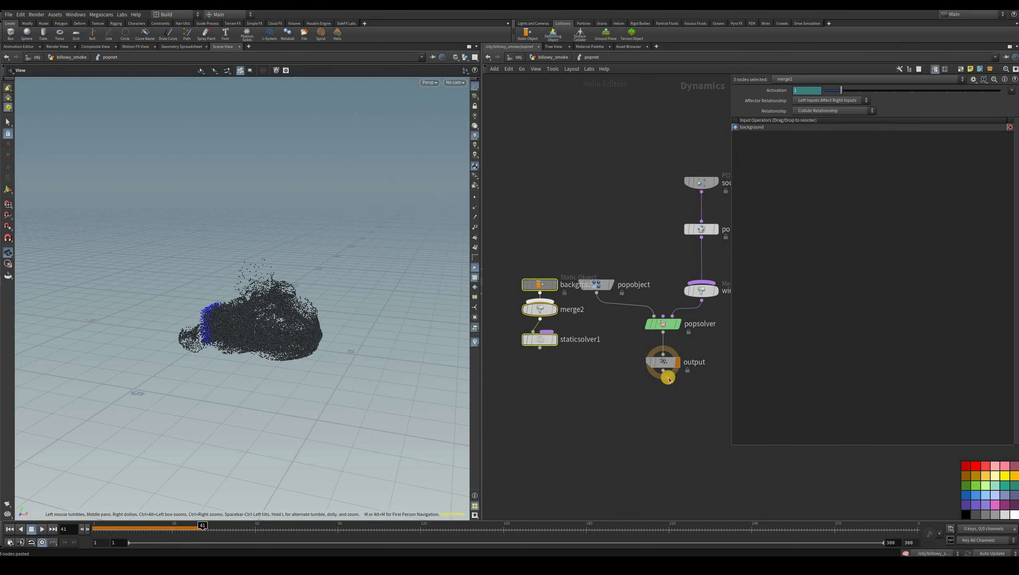
Step: Move the output node further below popsolver and add a Merge node in the space between staticsolver1 and output
{"action": "left_click", "coordinate": [668, 455]}
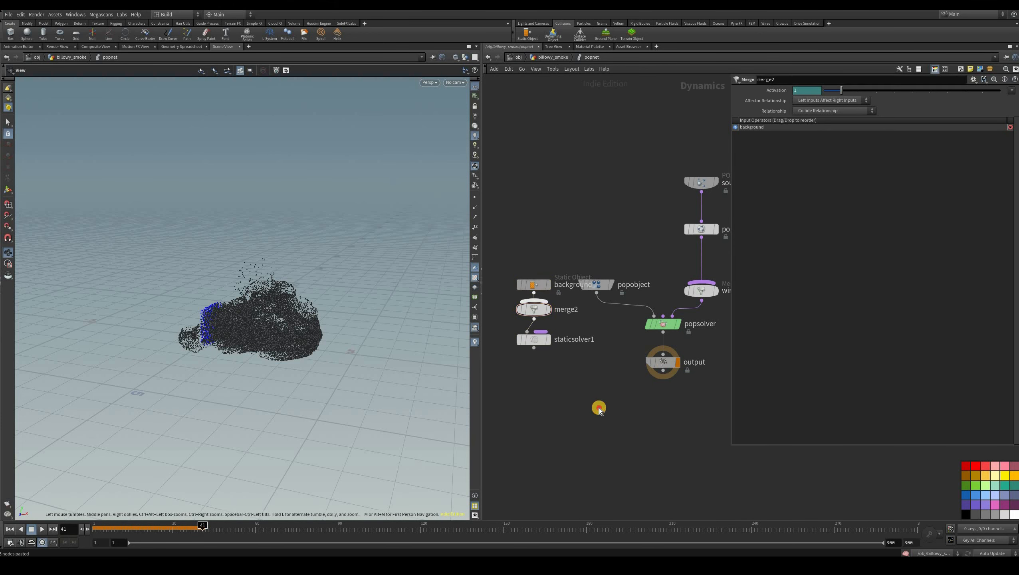
{"action": "left_click_drag", "start_coordinate": [662, 362], "coordinate": [663, 456]}
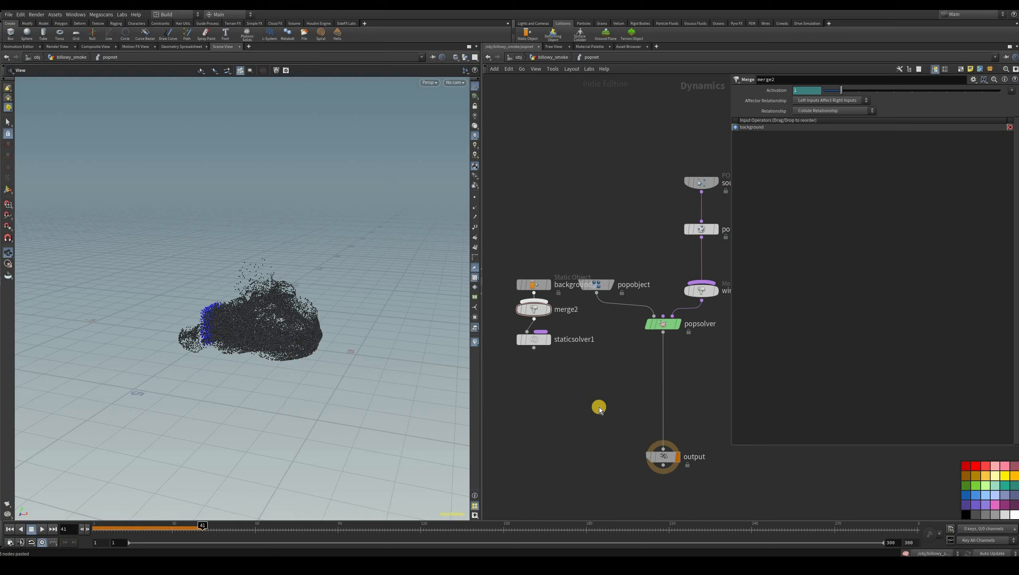
{"action": "key", "text": "Tab"}
{"action": "type", "text": "mer"}
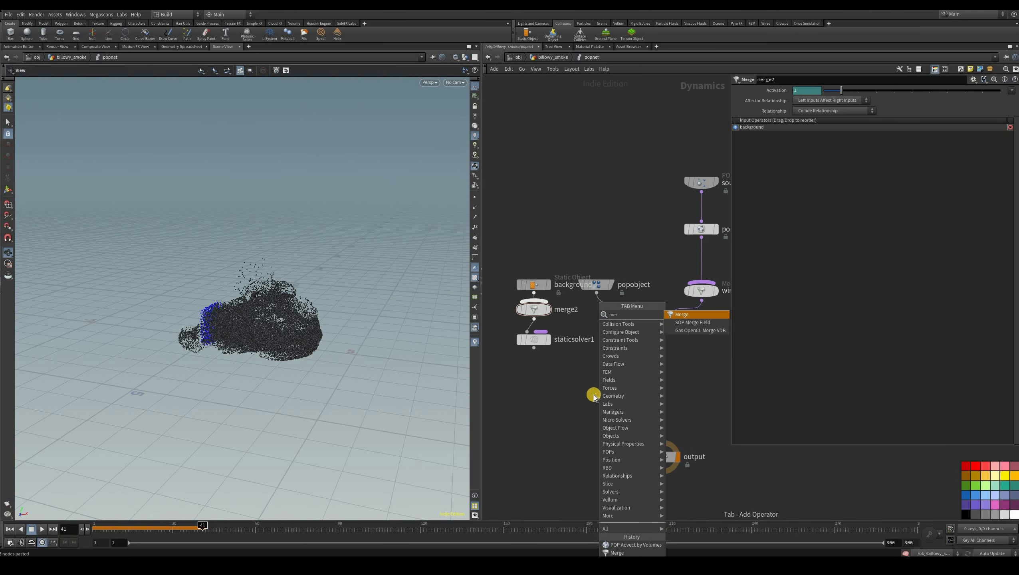
{"action": "key", "text": "Return"}
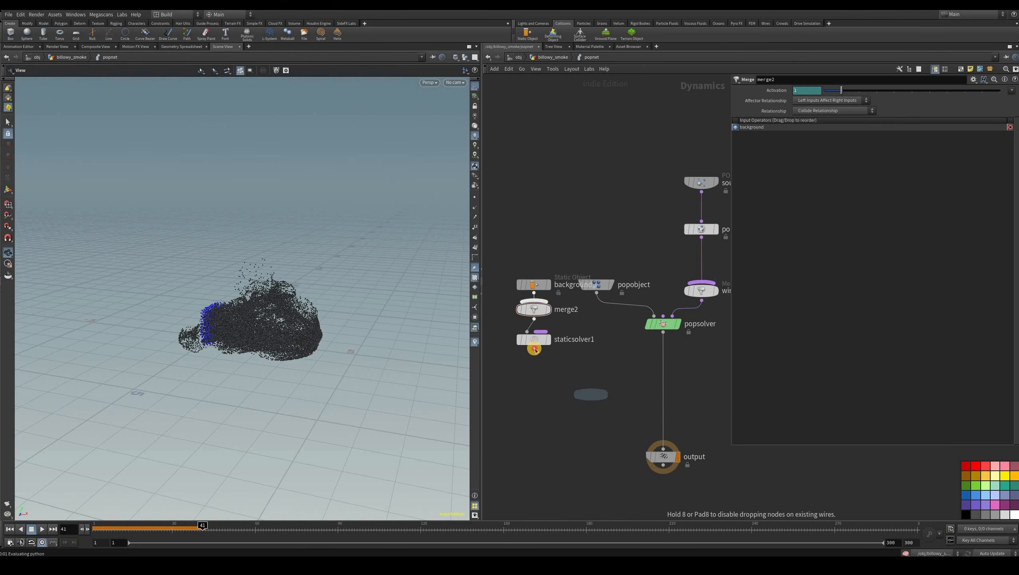
{"action": "left_click", "coordinate": [573, 369]}
Step: Connect staticsolver1 and then popsolver into the new Merge node, and insert it on the wire leading to output
{"action": "left_click", "coordinate": [665, 334]}
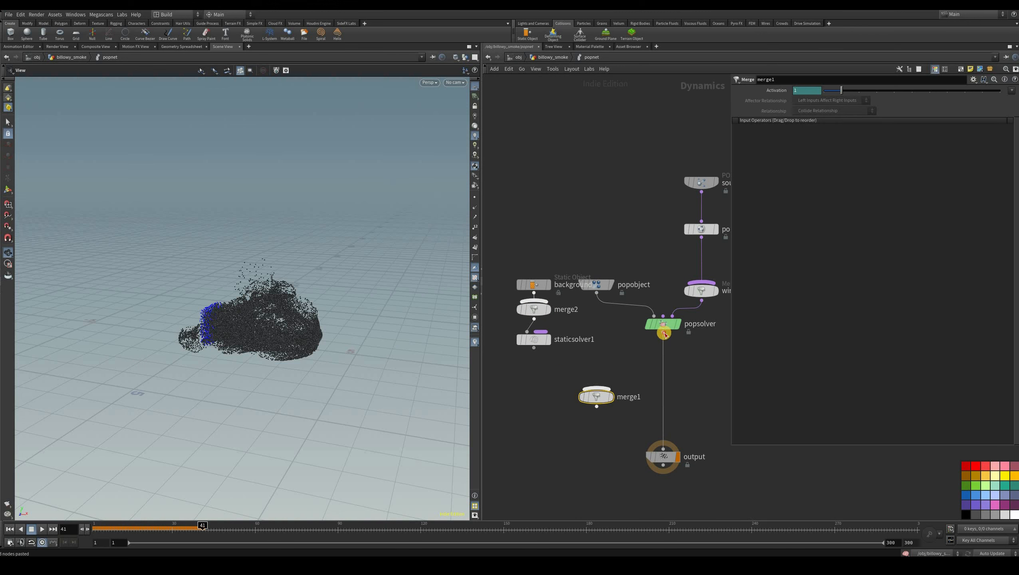
{"action": "left_click", "coordinate": [613, 381]}
{"action": "left_click", "coordinate": [596, 387]}
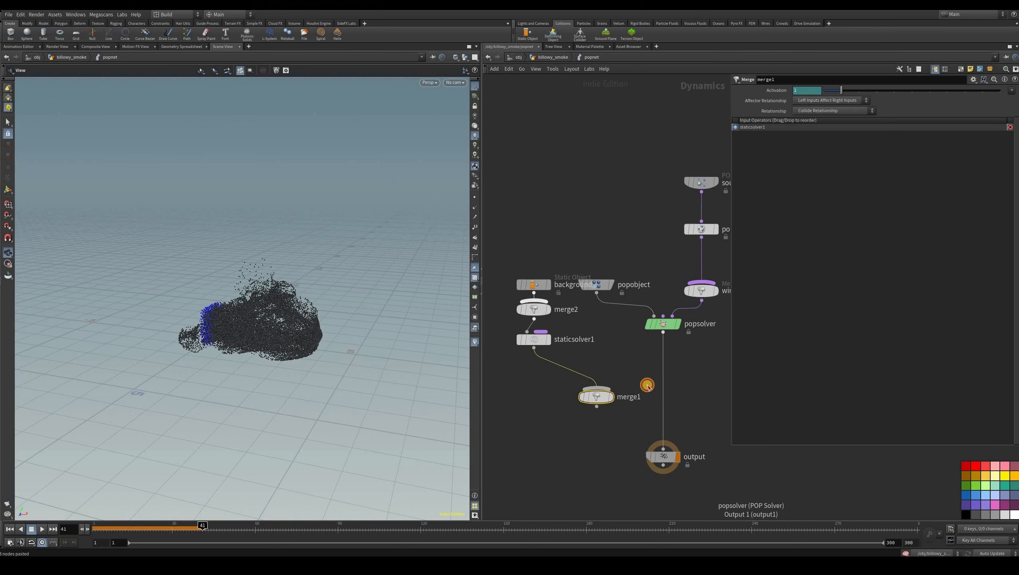
{"action": "left_click", "coordinate": [663, 333]}
{"action": "left_click", "coordinate": [597, 406]}
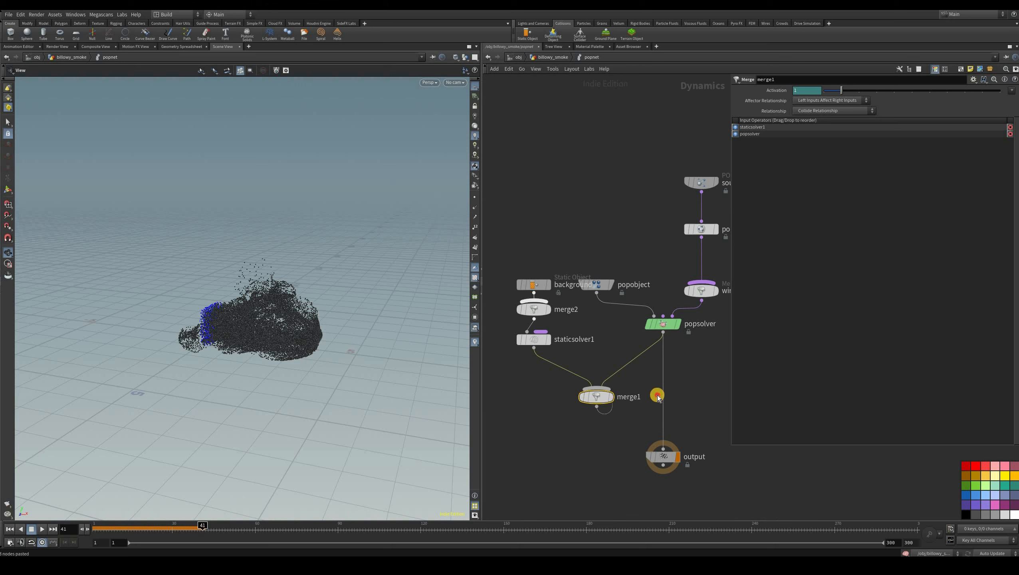
{"action": "left_click", "coordinate": [662, 390]}
{"action": "left_click_drag", "start_coordinate": [597, 396], "coordinate": [663, 389]}
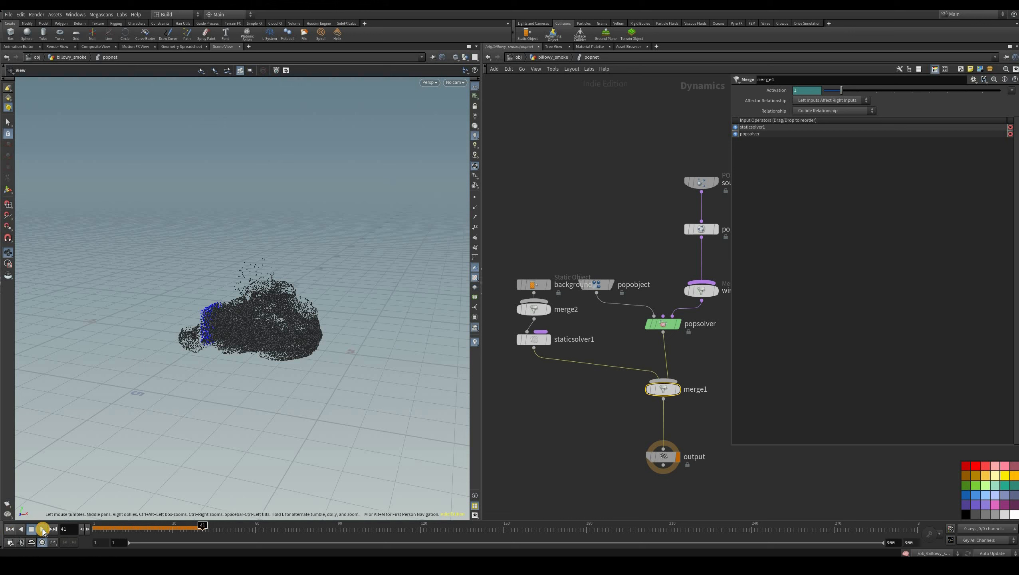
Step: Replay the simulation from the first frame and examine close up how the particles collide with the background floor
{"action": "key", "text": "ctrl+Up"}
{"action": "key", "text": "Up"}
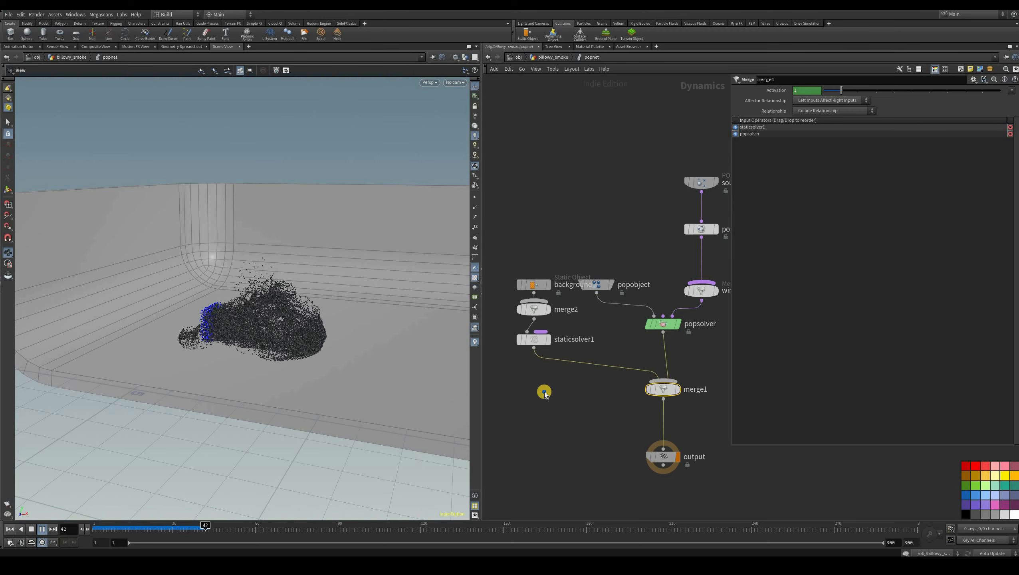
{"action": "key", "text": "Up"}
{"action": "right_click_drag", "start_coordinate": [433, 317], "coordinate": [362, 324], "text": "alt"}
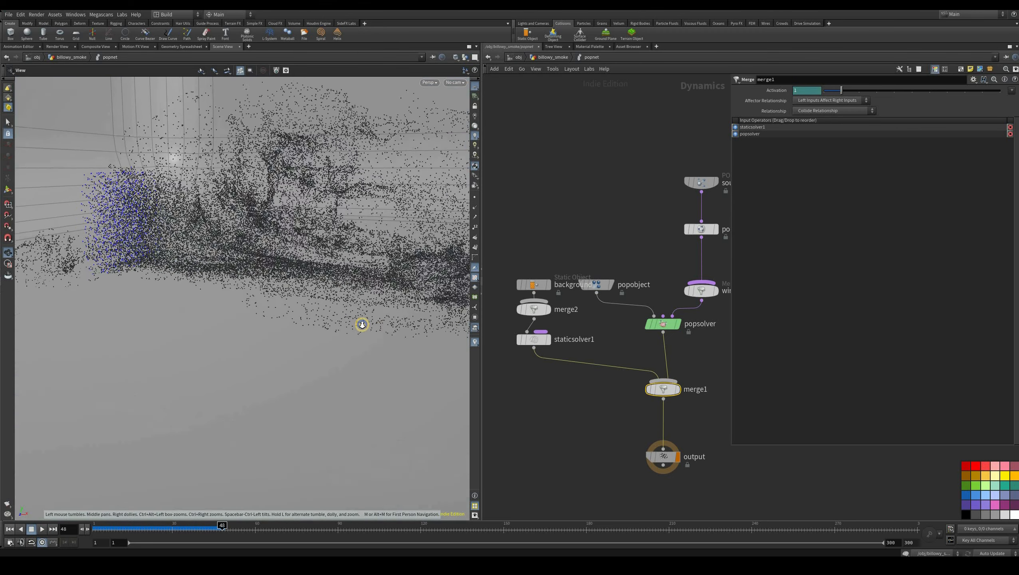
{"action": "left_click_drag", "start_coordinate": [362, 324], "coordinate": [535, 287]}
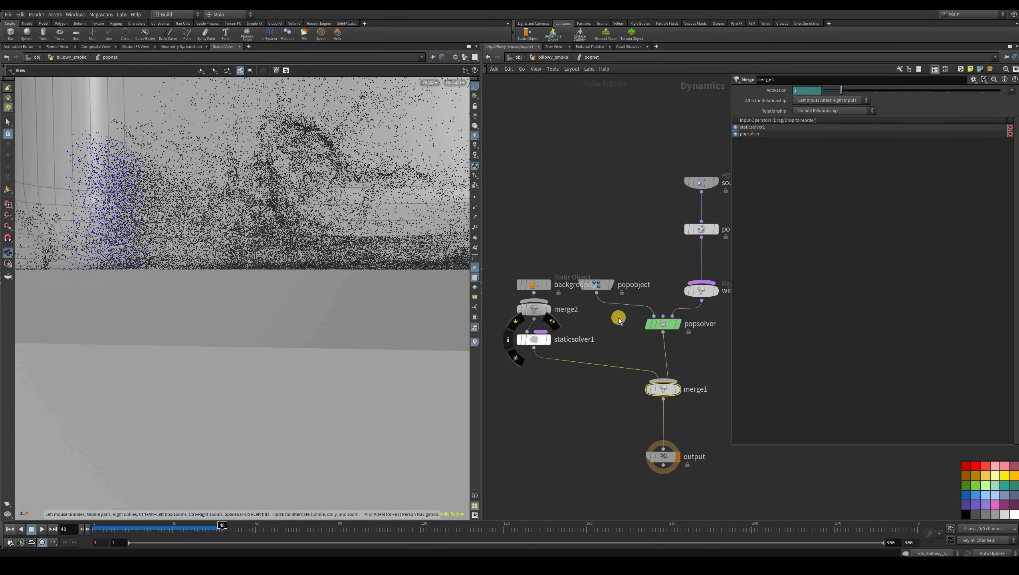
Step: Turn off Display Geometry on the background Static Object and scrub through the cached frames to examine the particles alone
{"action": "left_click", "coordinate": [523, 284]}
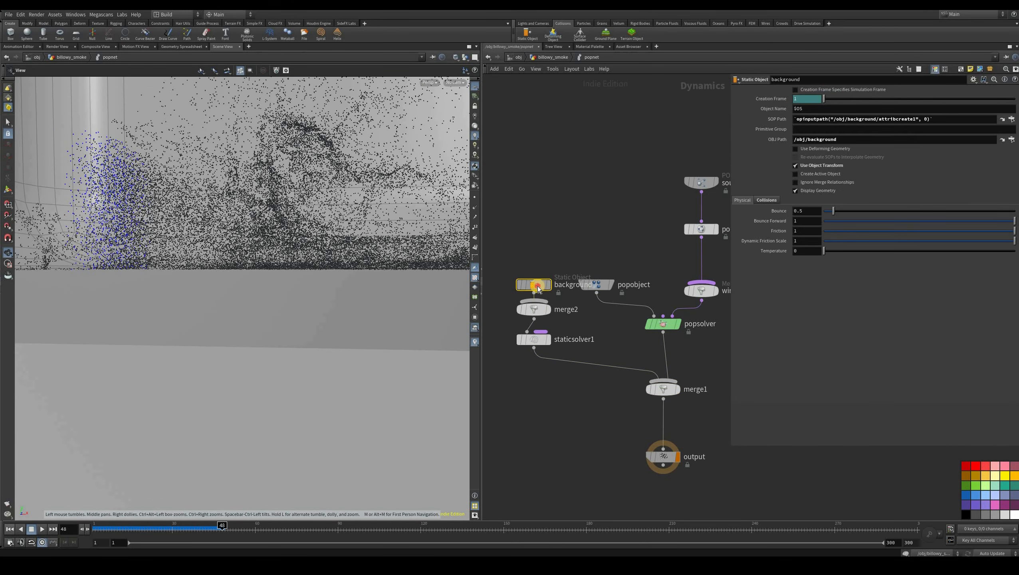
{"action": "left_click", "coordinate": [527, 339]}
{"action": "left_click", "coordinate": [534, 284]}
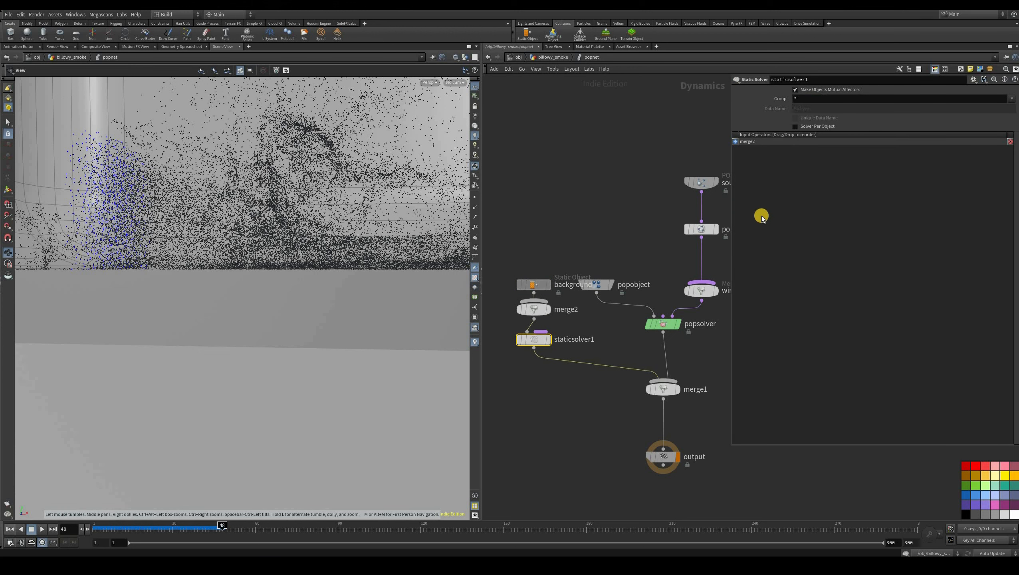
{"action": "left_click", "coordinate": [765, 201]}
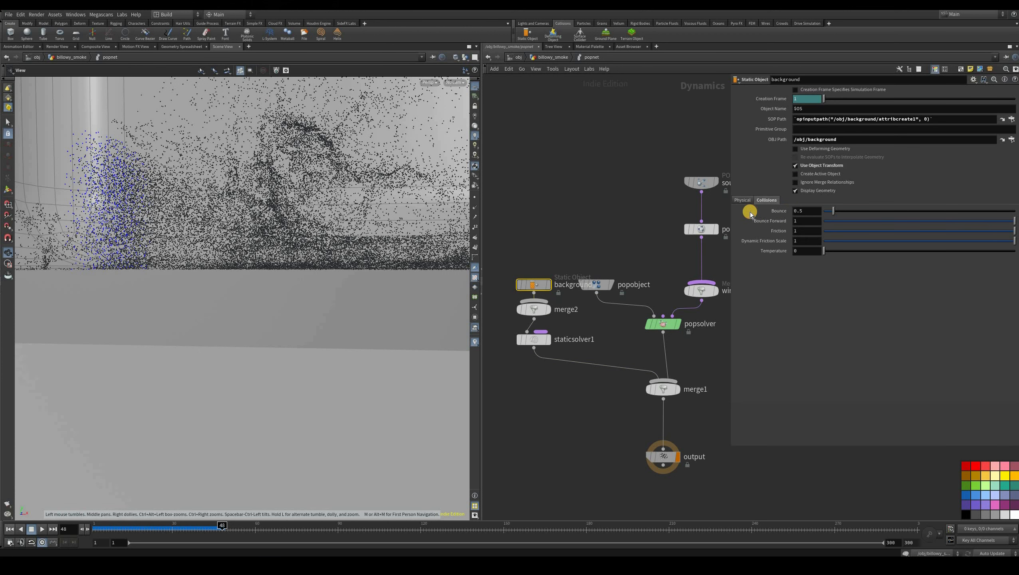
{"action": "left_click", "coordinate": [795, 191]}
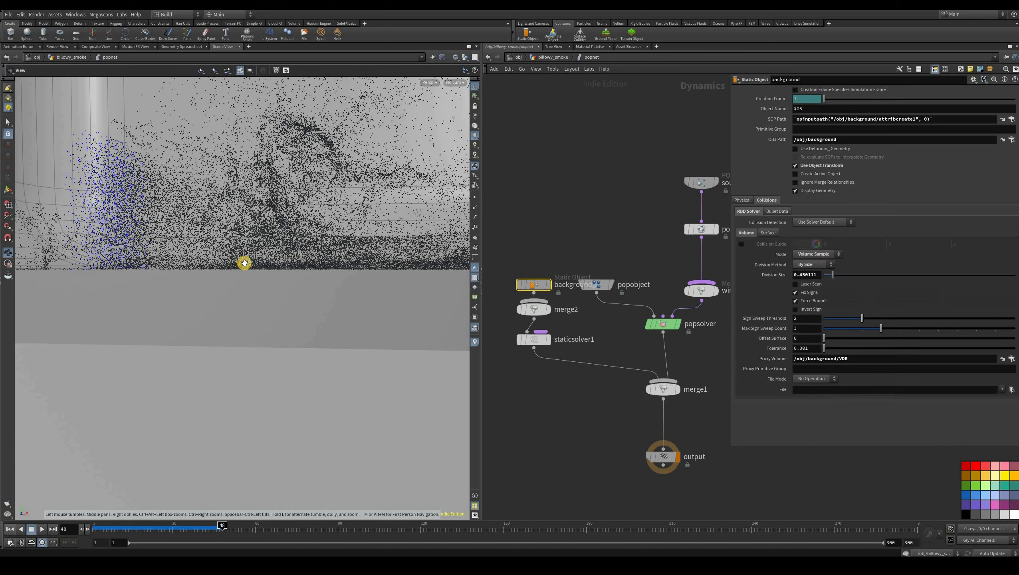
{"action": "scroll", "coordinate": [230, 293], "scroll_direction": "down", "scroll_amount": 10}
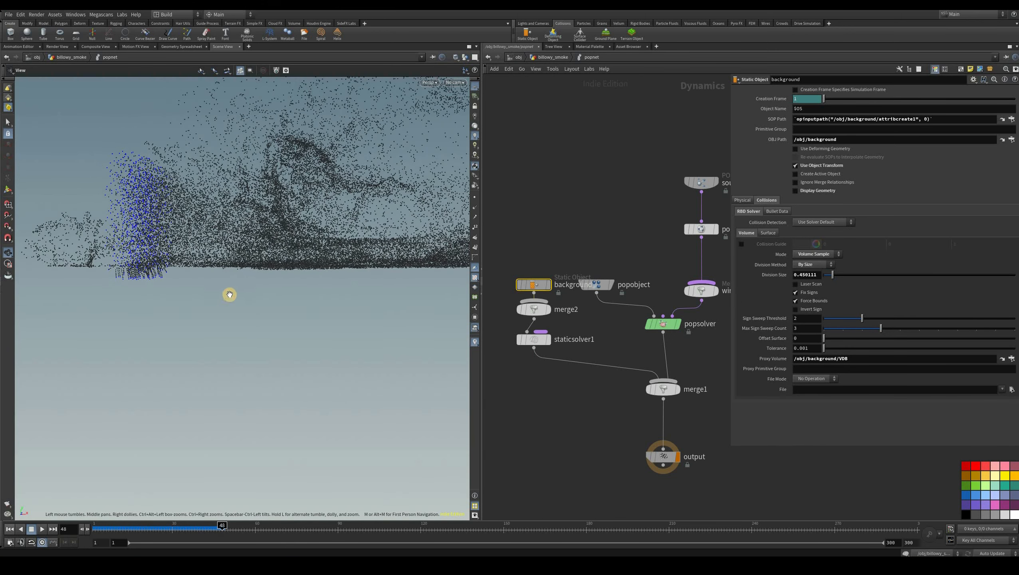
{"action": "mouse_move", "coordinate": [210, 531]}
{"action": "left_mouse_down"}
{"action": "mouse_move", "coordinate": [218, 524]}
{"action": "mouse_move", "coordinate": [204, 530]}
{"action": "left_mouse_up"}
{"action": "left_click_drag", "start_coordinate": [119, 533], "coordinate": [189, 535]}
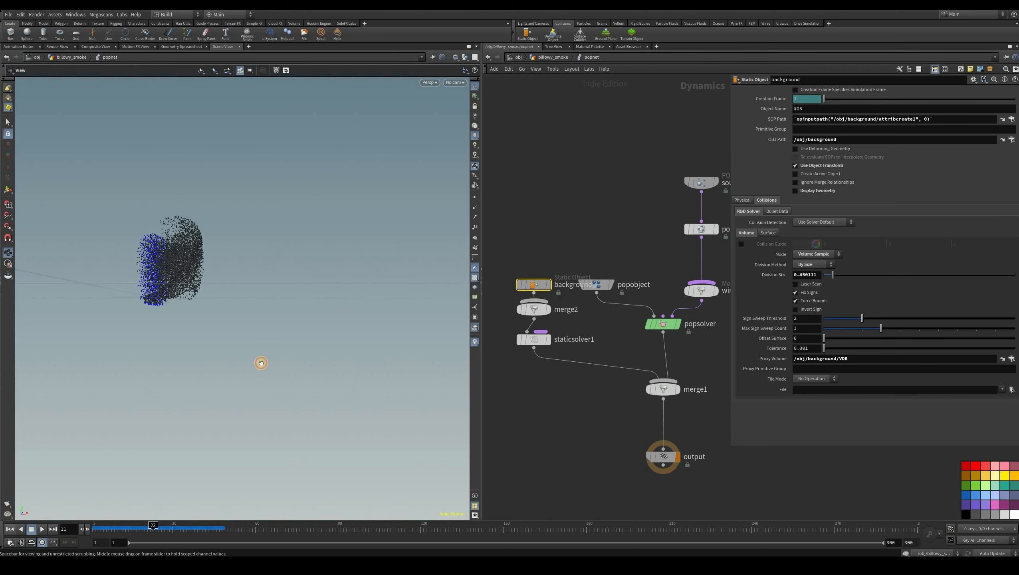
{"action": "mouse_move", "coordinate": [328, 299]}
{"action": "left_mouse_down"}
{"action": "mouse_move", "coordinate": [534, 202]}
{"action": "mouse_move", "coordinate": [308, 304]}
{"action": "left_mouse_up"}
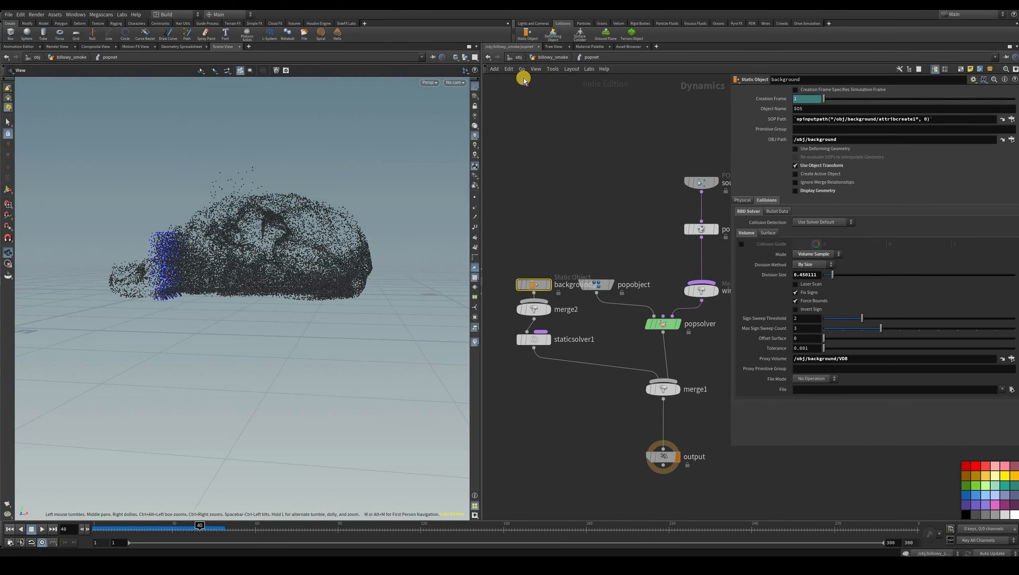
Step: Return to the billowy_smoke network, make popnet the displayed node, and replay its simulation from the first frame
{"action": "key", "text": "u"}
{"action": "left_click", "coordinate": [561, 336]}
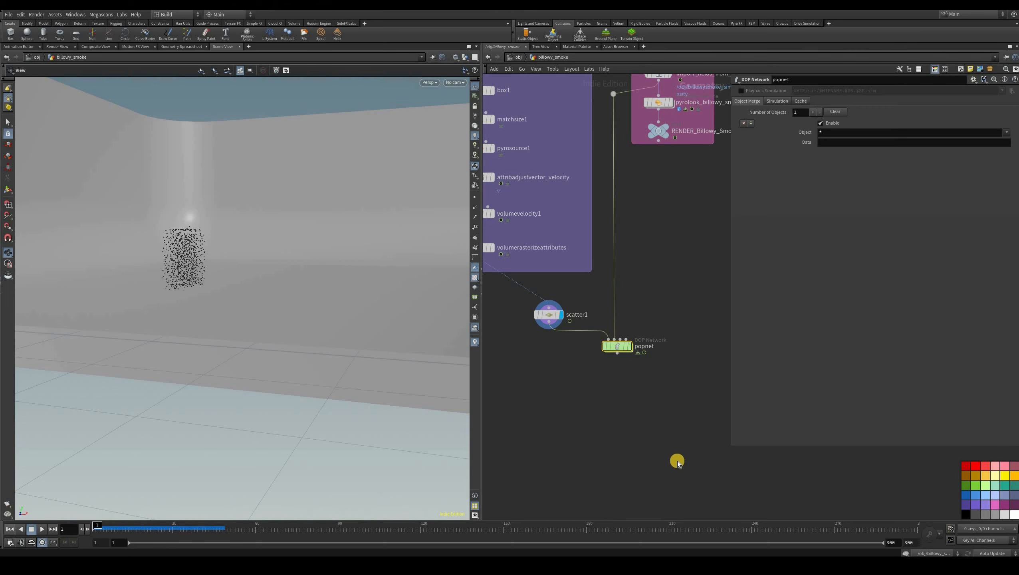
{"action": "key", "text": "i"}
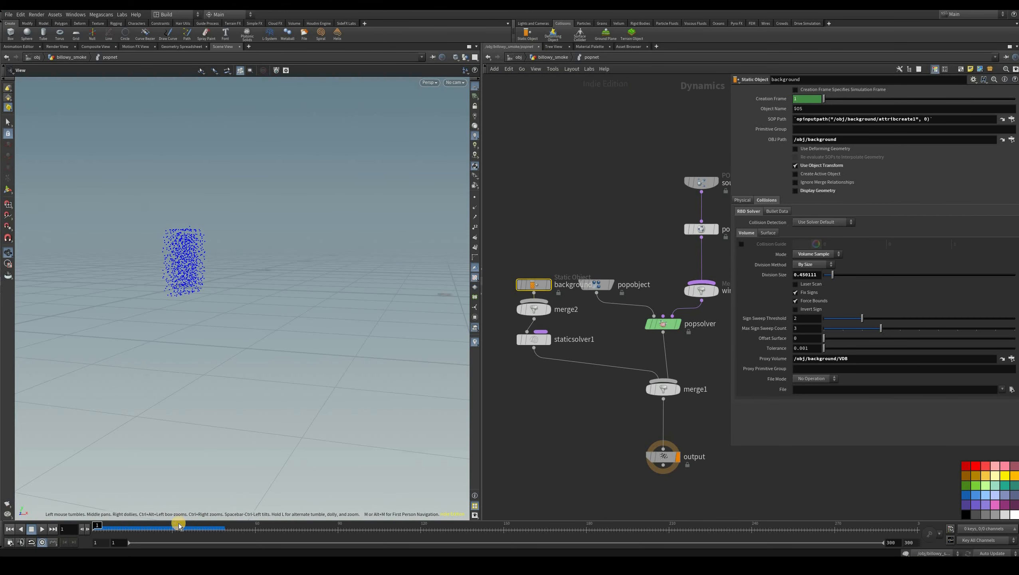
{"action": "key", "text": "u"}
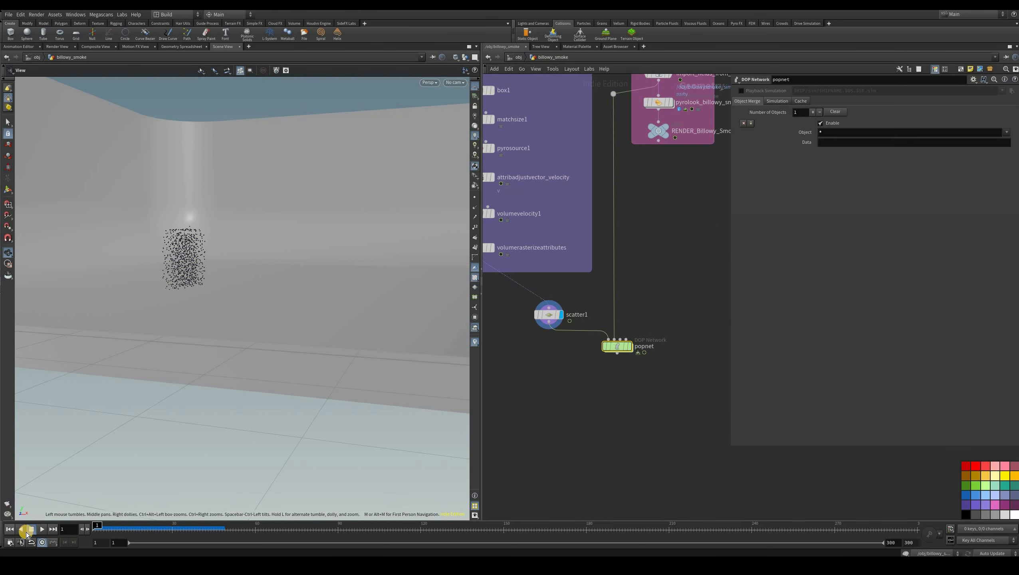
{"action": "left_click", "coordinate": [37, 530]}
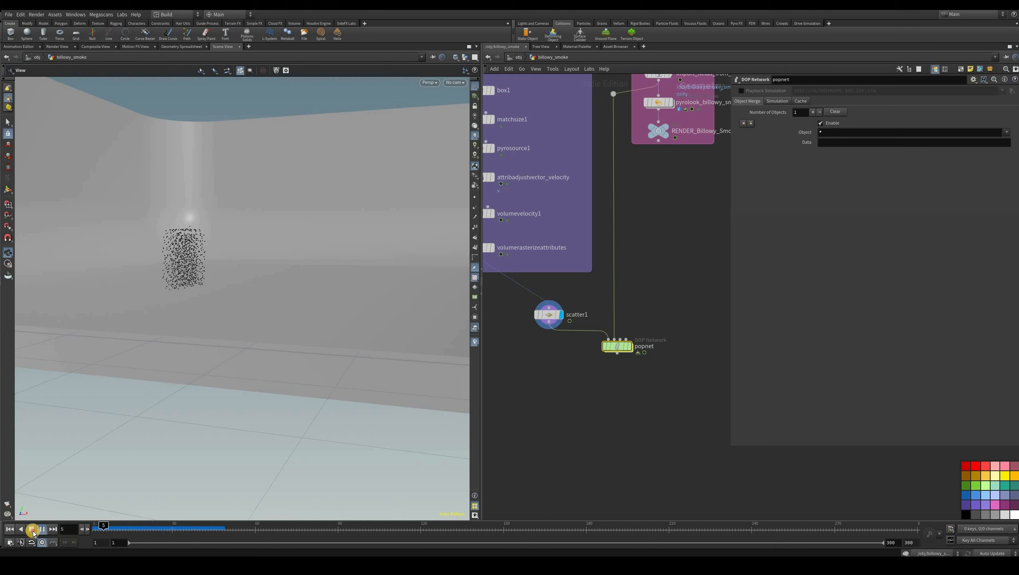
{"action": "left_click", "coordinate": [631, 349]}
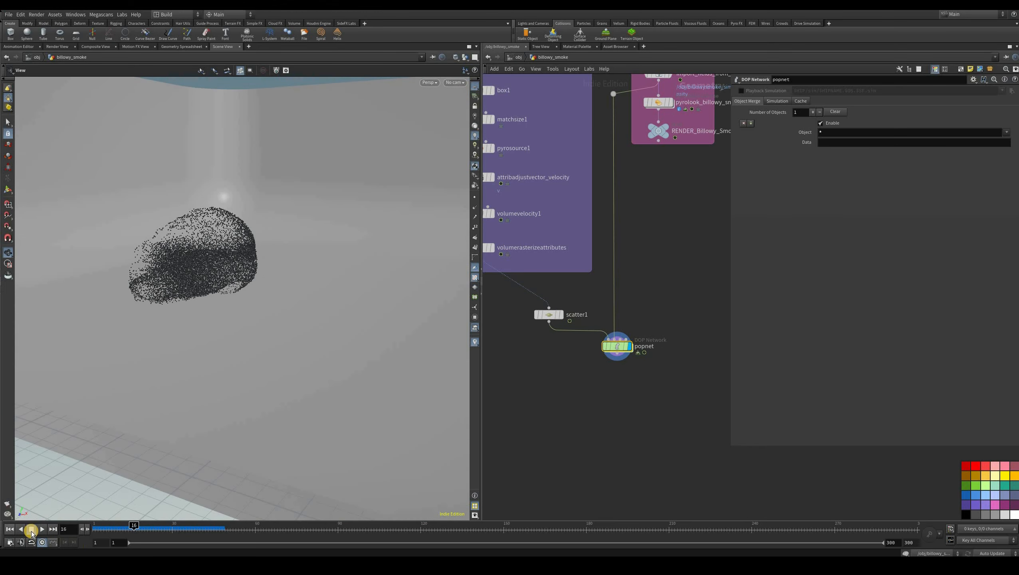
{"action": "key", "text": "Up"}
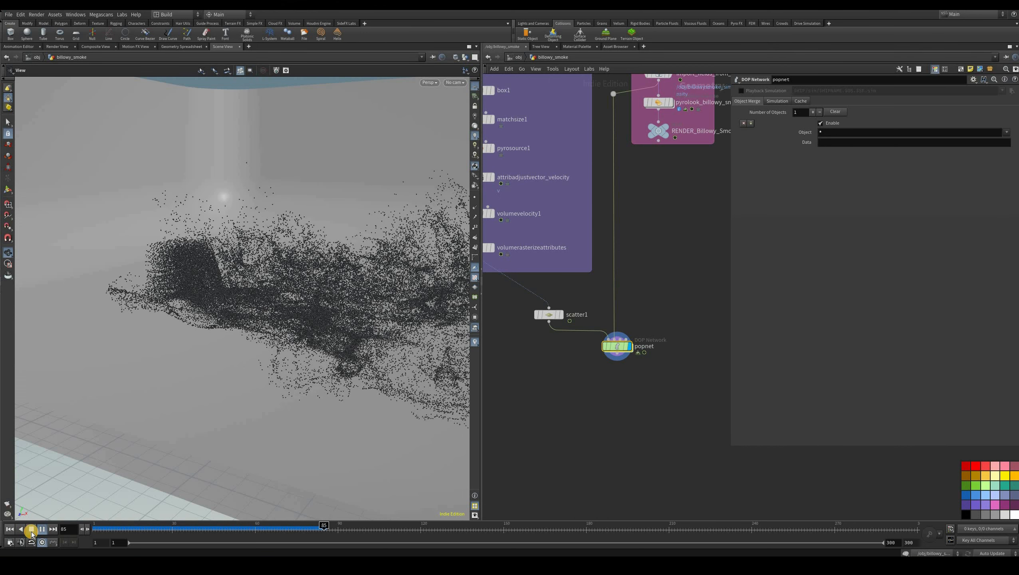
{"action": "left_click", "coordinate": [32, 529]}
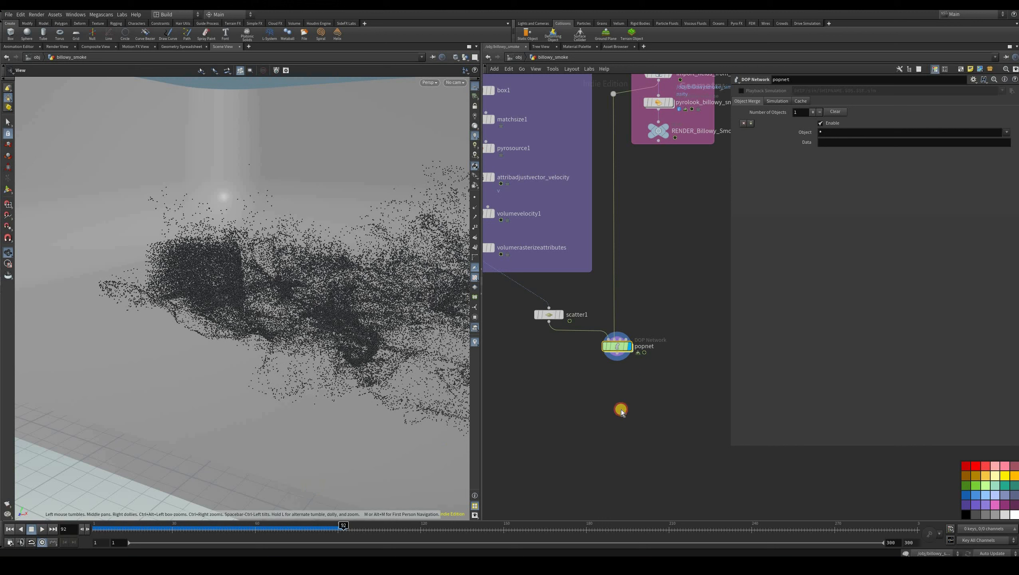
Step: Add a Null node fed by popnet's output, inspect its node information, and make it the displayed node
{"action": "key", "text": "Tab"}
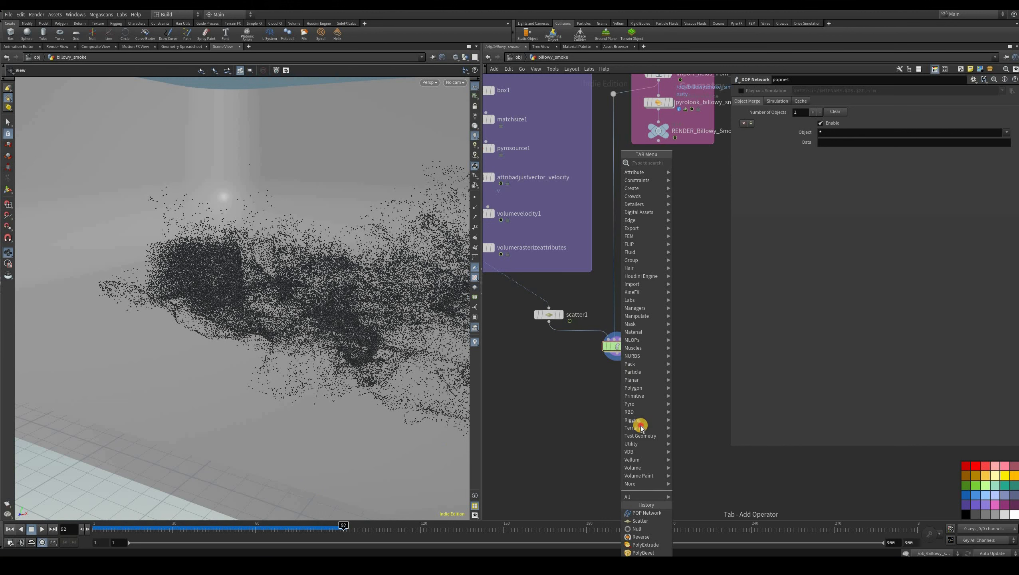
{"action": "type", "text": "null"}
{"action": "key", "text": "Return"}
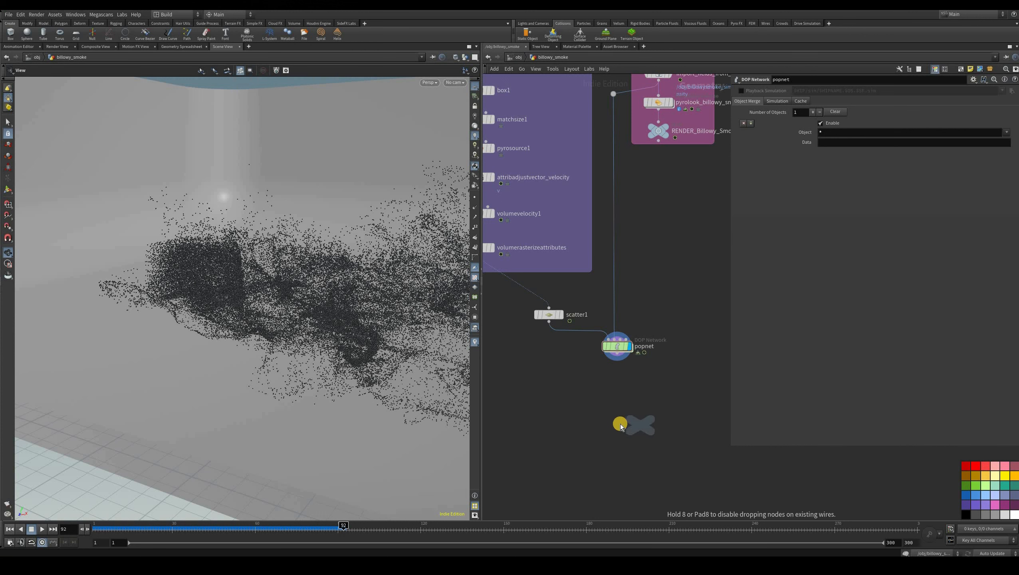
{"action": "left_click", "coordinate": [620, 425]}
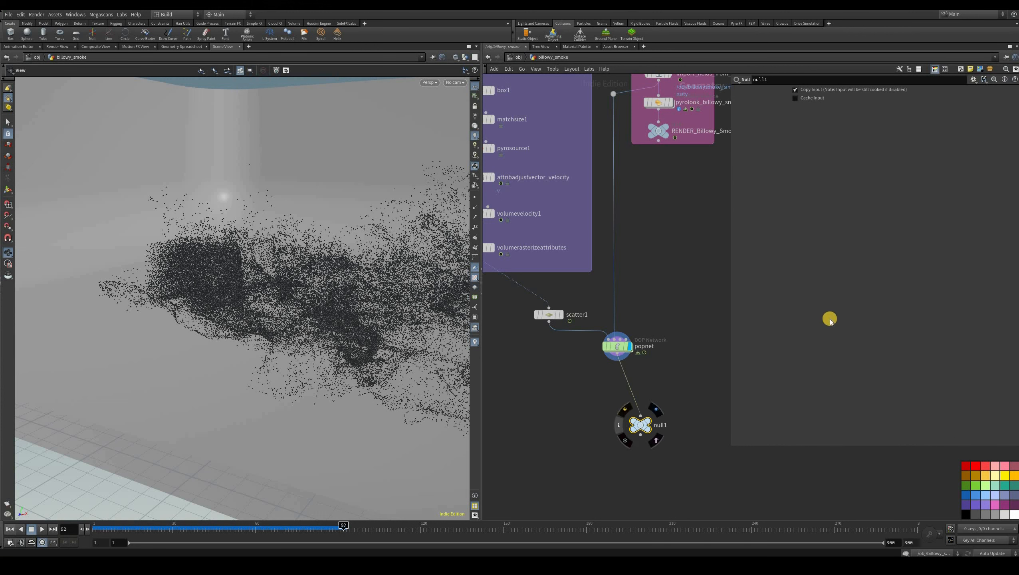
{"action": "left_click", "coordinate": [618, 425]}
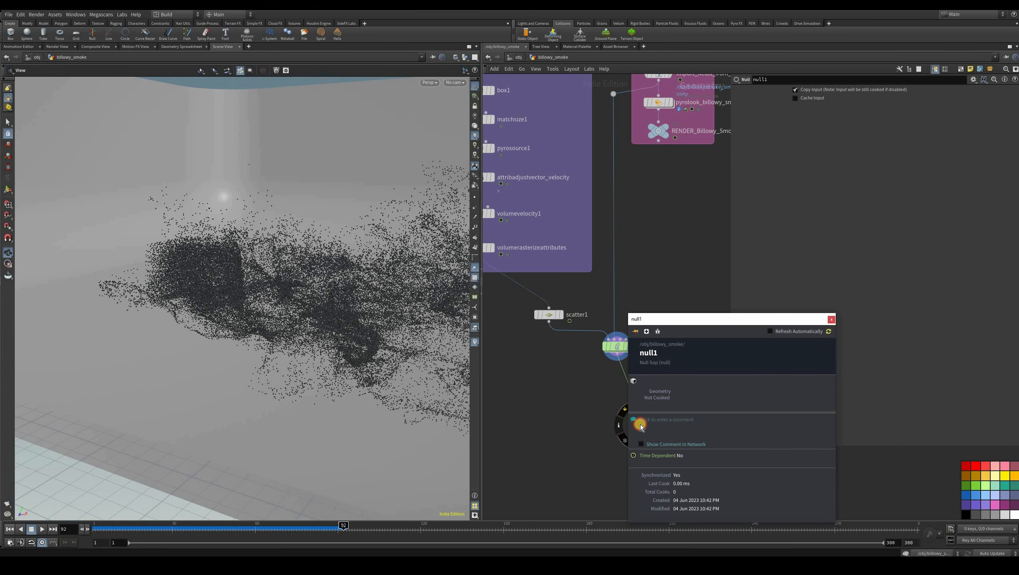
{"action": "left_click", "coordinate": [626, 428]}
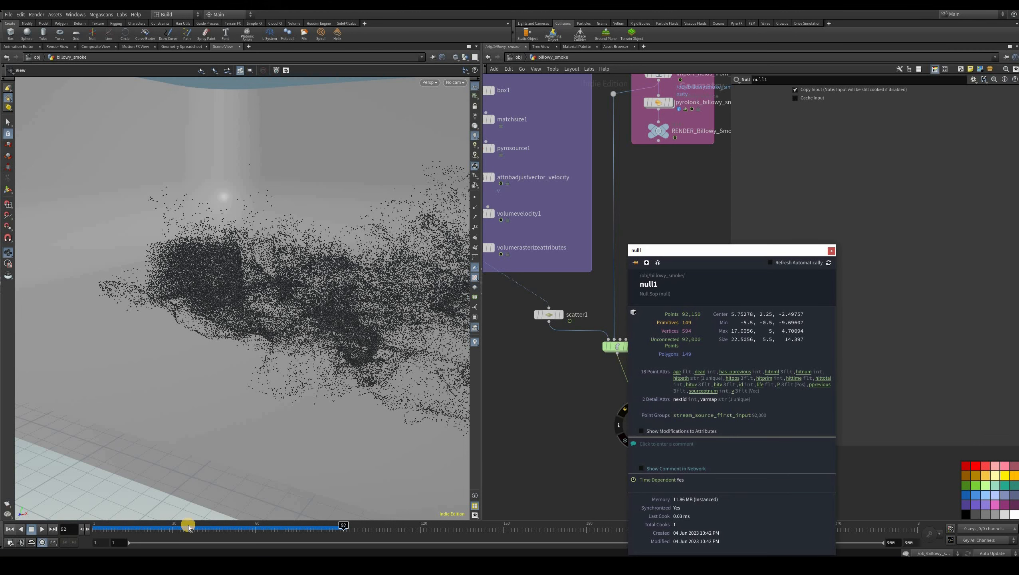
Step: Replay the simulation through the Null node below popnet, and delete that Null node
{"action": "left_click", "coordinate": [38, 531]}
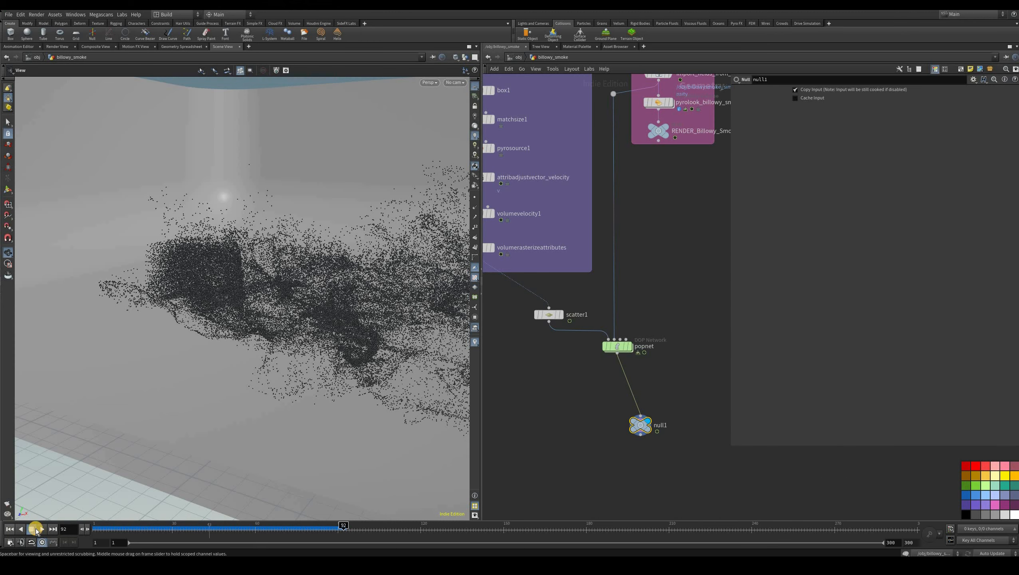
{"action": "key", "text": "ctrl+Up"}
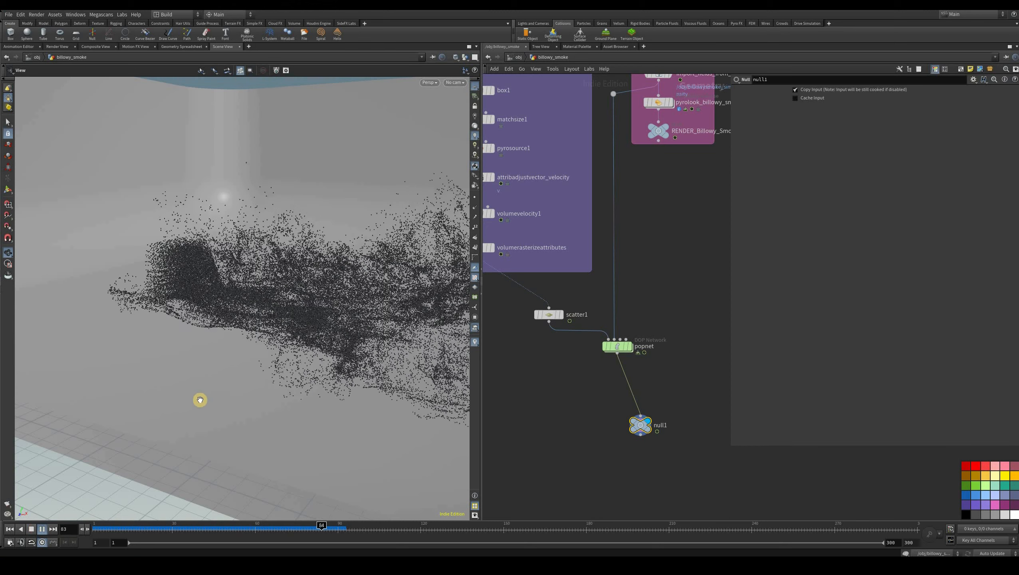
{"action": "key", "text": "Escape"}
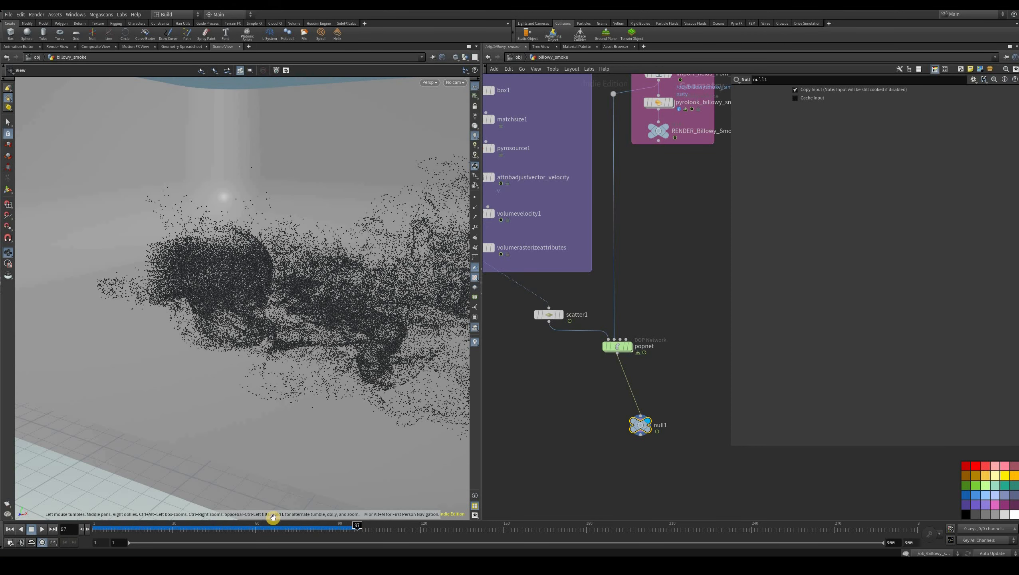
{"action": "key", "text": "Delete"}
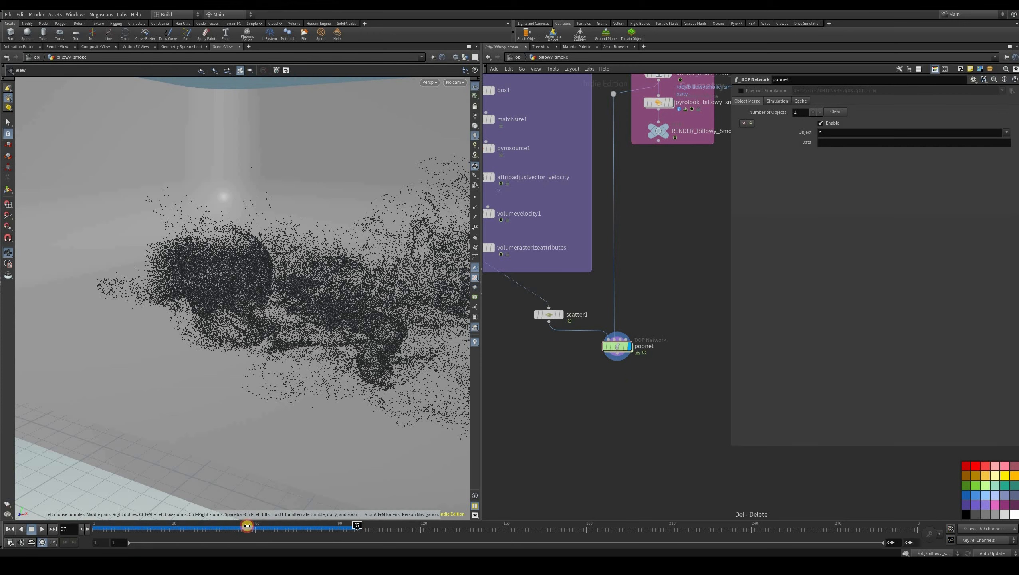
{"action": "left_click_drag", "start_coordinate": [189, 531], "coordinate": [256, 528]}
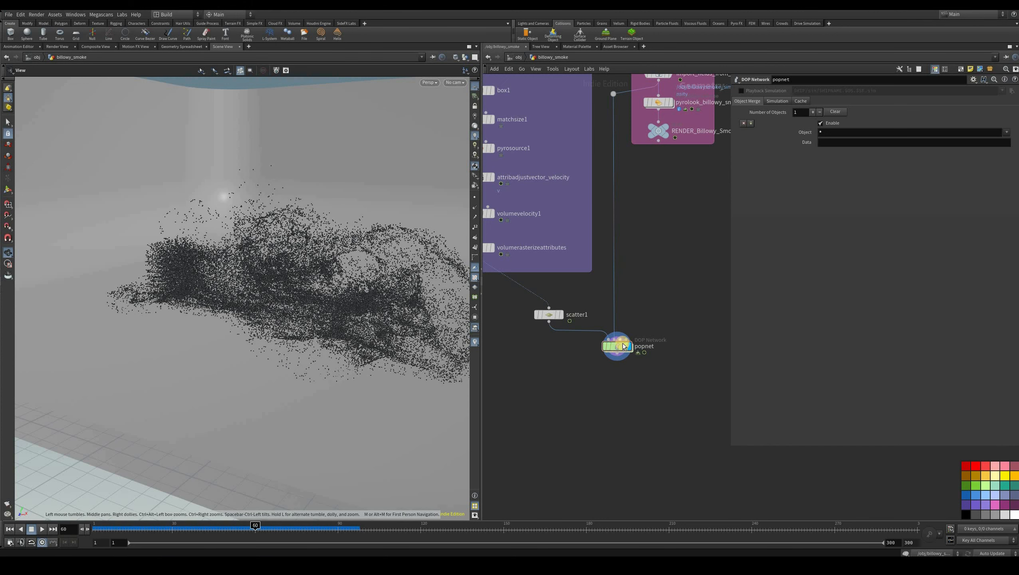
Step: Inside popnet, return to the first frame and set the Impulse Activation of source_first_input's birth settings to $FF<30
{"action": "mouse_move", "coordinate": [619, 351]}
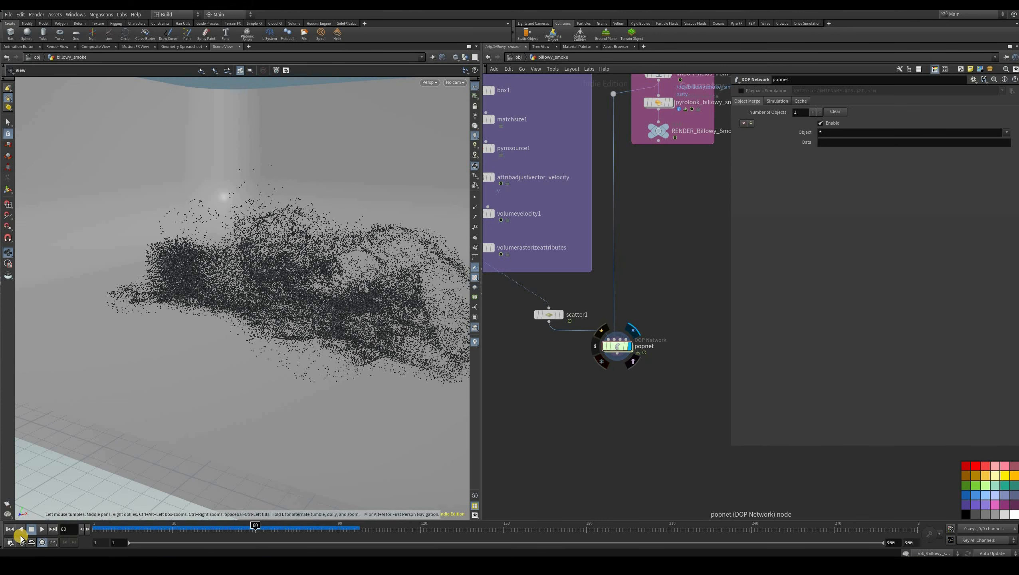
{"action": "key", "text": "i"}
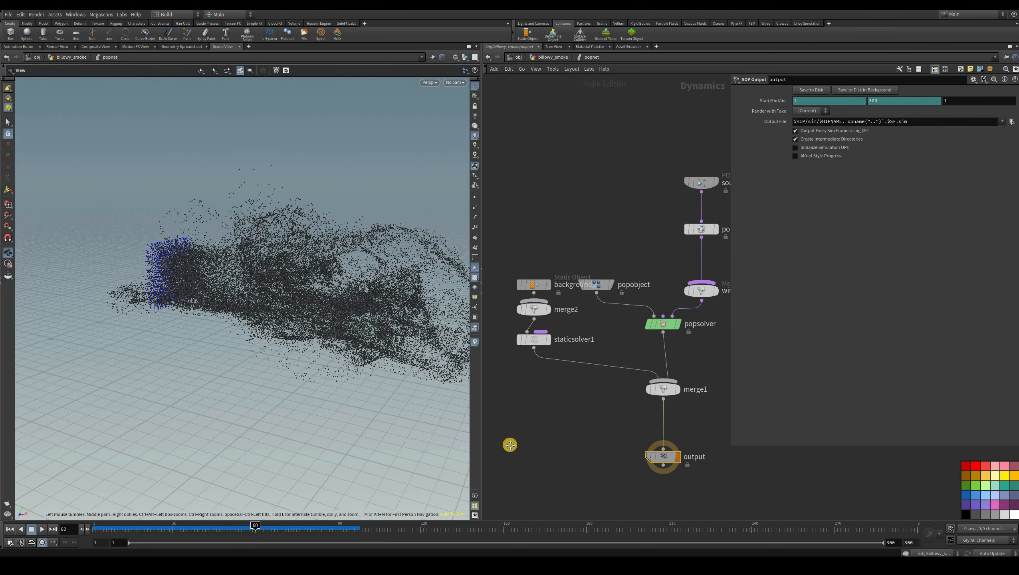
{"action": "key", "text": "ctrl+Up"}
{"action": "middle_click_drag", "start_coordinate": [648, 207], "coordinate": [563, 251]}
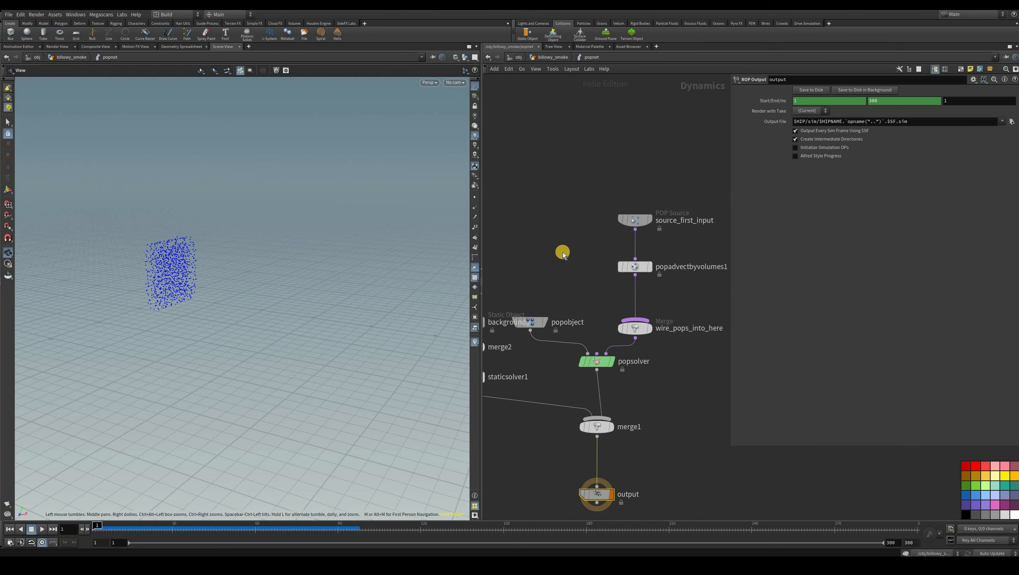
{"action": "middle_click_drag", "start_coordinate": [605, 213], "coordinate": [546, 236]}
{"action": "left_click", "coordinate": [598, 249]}
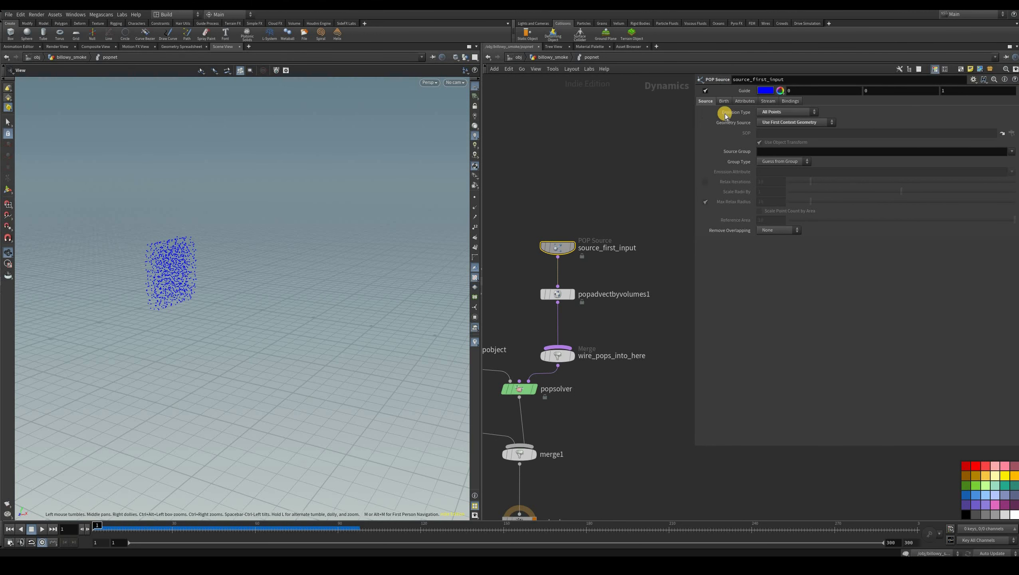
{"action": "left_click", "coordinate": [724, 101]}
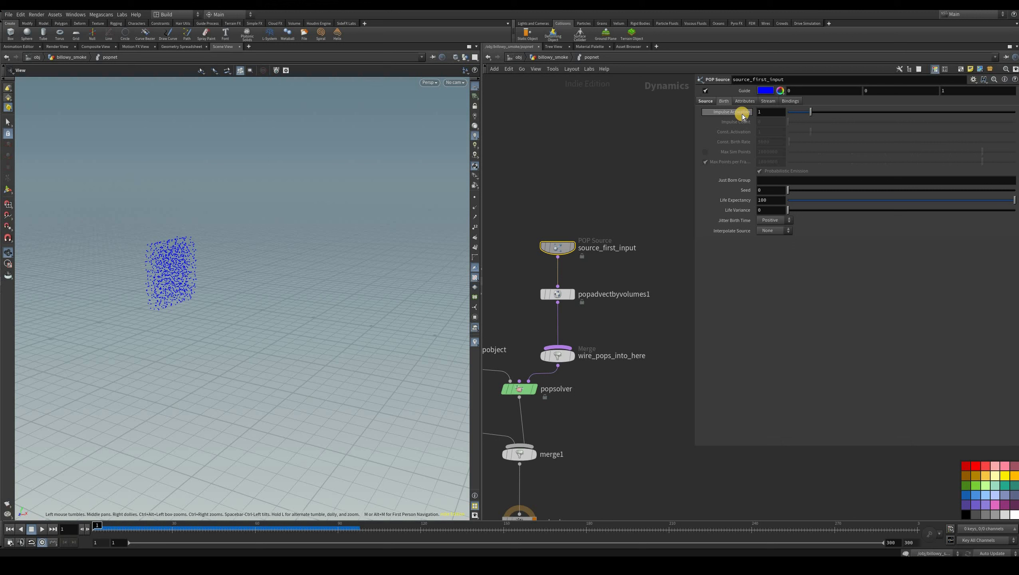
{"action": "mouse_move", "coordinate": [743, 116]}
{"action": "left_click", "coordinate": [755, 112]}
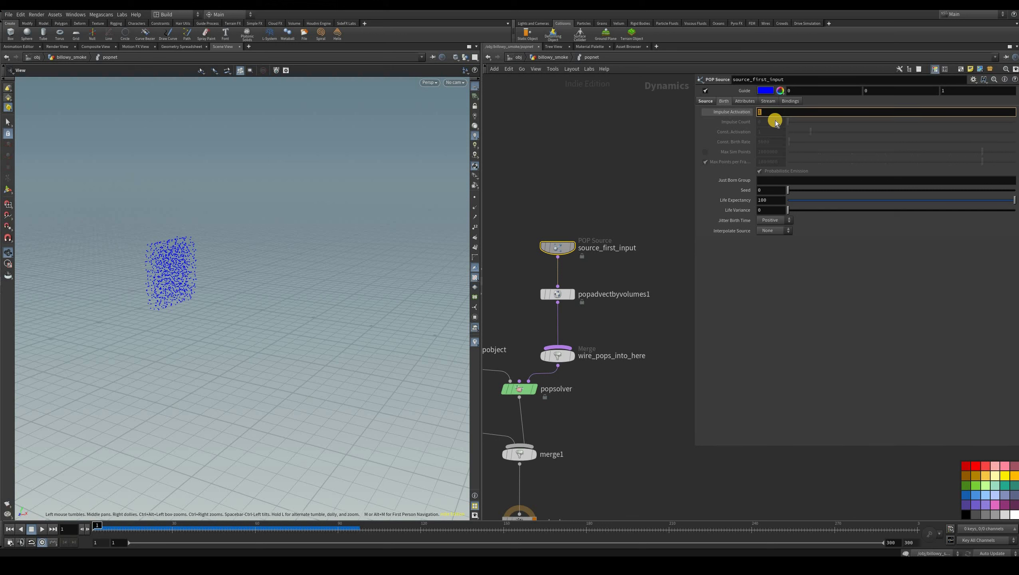
{"action": "type", "text": "$FF<30"}
{"action": "key", "text": "Return"}
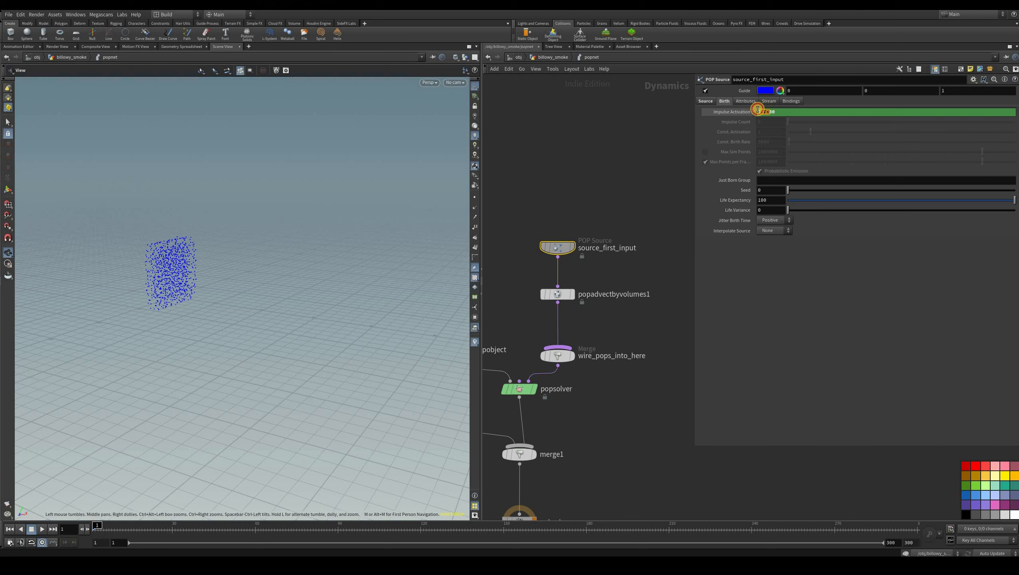
Step: Check the evaluated value of source_first_input's Impulse Activation expression while advancing the simulation to frame 28
{"action": "left_click_drag", "start_coordinate": [758, 109], "coordinate": [761, 111]}
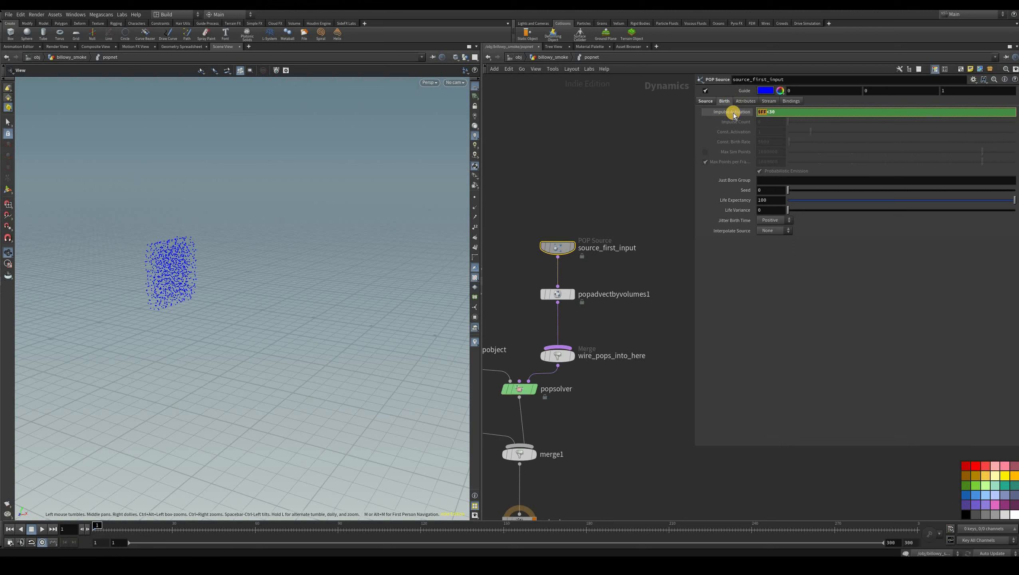
{"action": "left_click", "coordinate": [758, 116], "text": "ctrl+shift"}
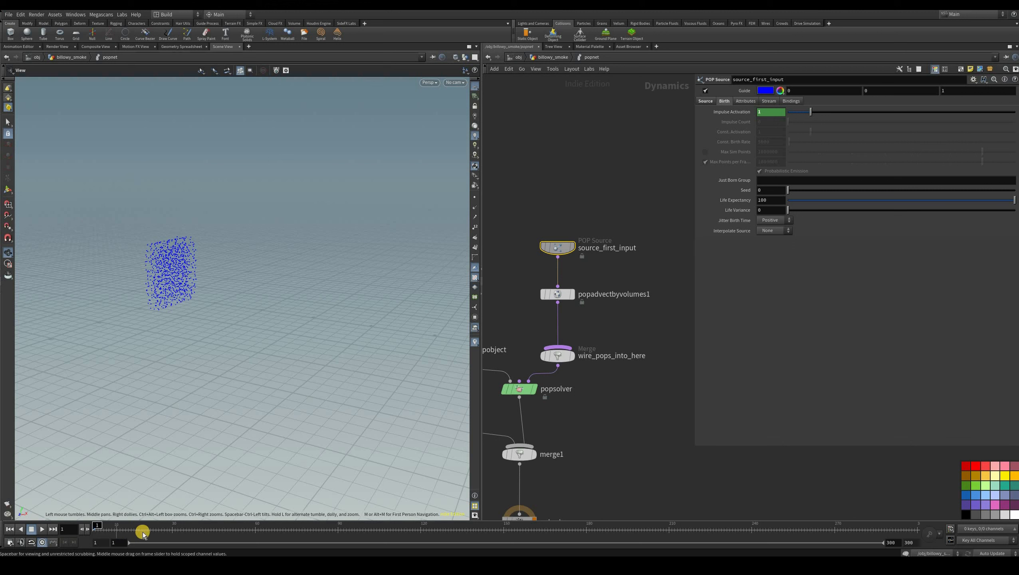
{"action": "left_click_drag", "start_coordinate": [121, 529], "coordinate": [195, 539]}
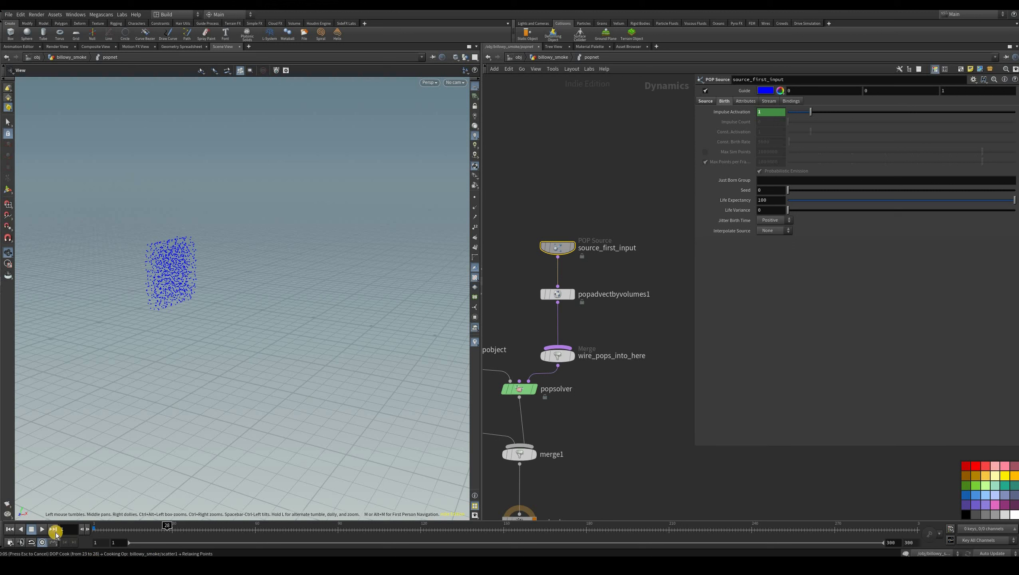
{"action": "left_click", "coordinate": [755, 115]}
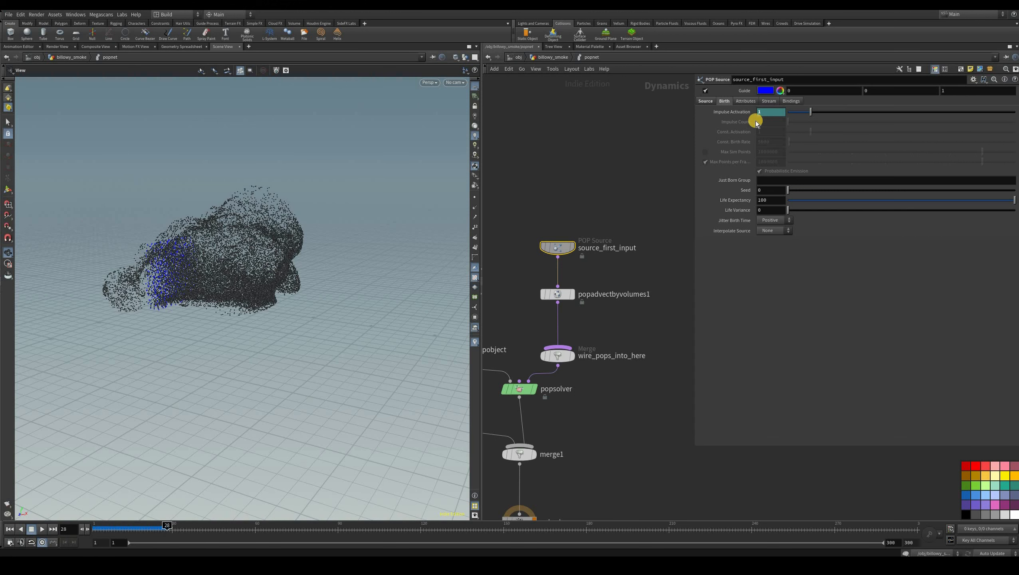
Step: Replay and scrub the popnet simulation around frame 30 to check when the particle emission stops
{"action": "key", "text": "Up"}
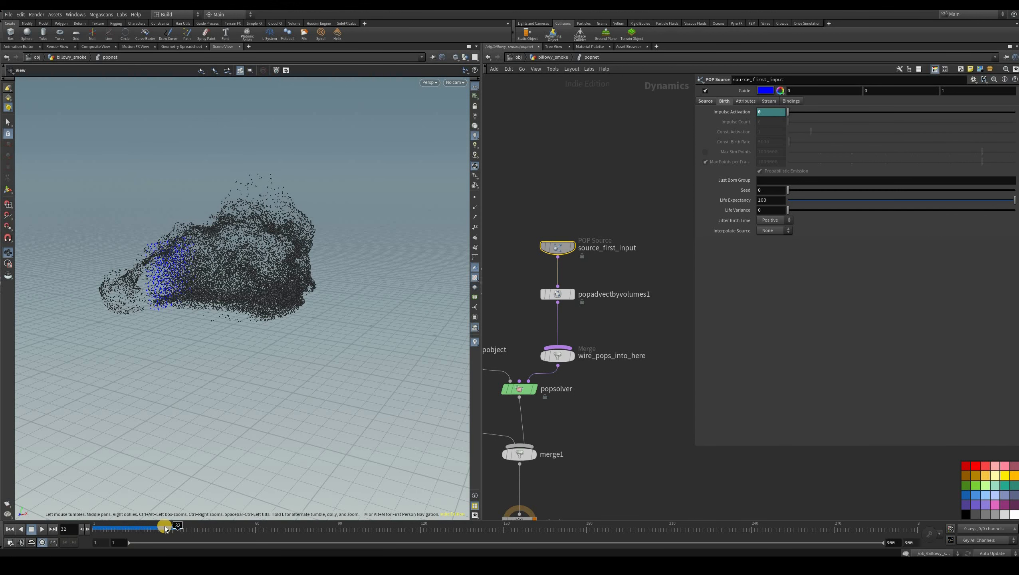
{"action": "left_click", "coordinate": [161, 525]}
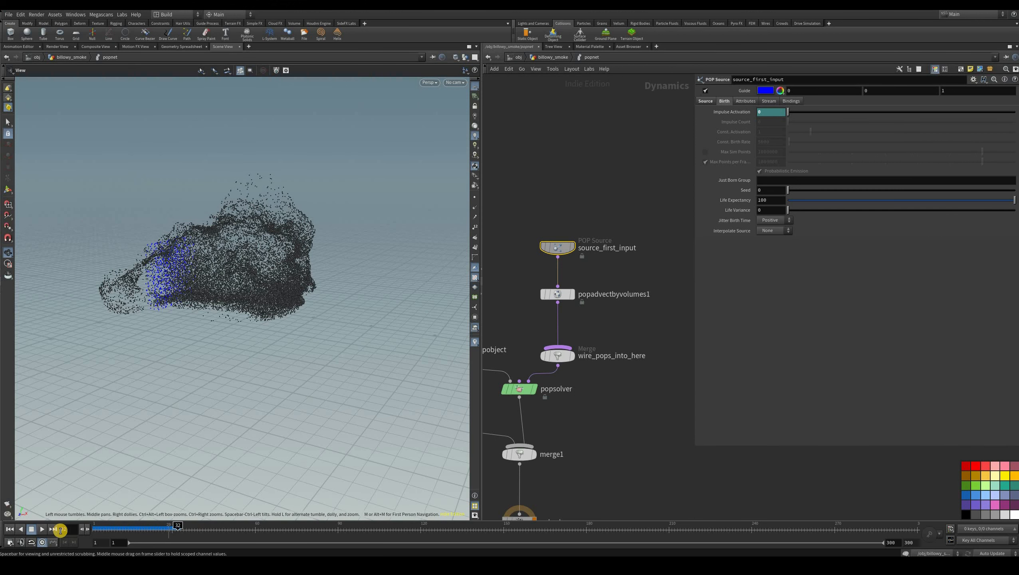
{"action": "left_click", "coordinate": [39, 529]}
{"action": "left_click", "coordinate": [32, 530]}
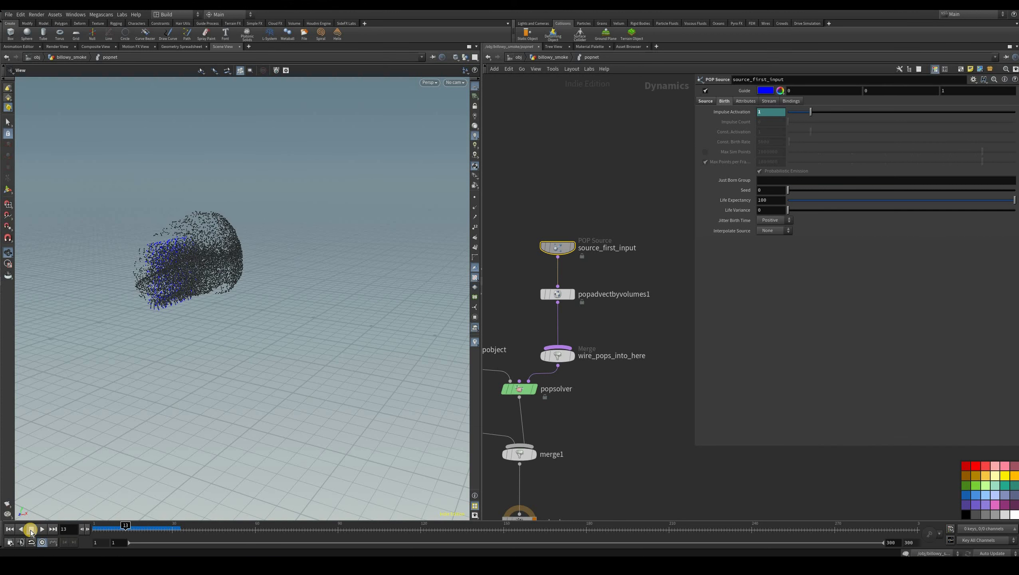
{"action": "key", "text": "Up"}
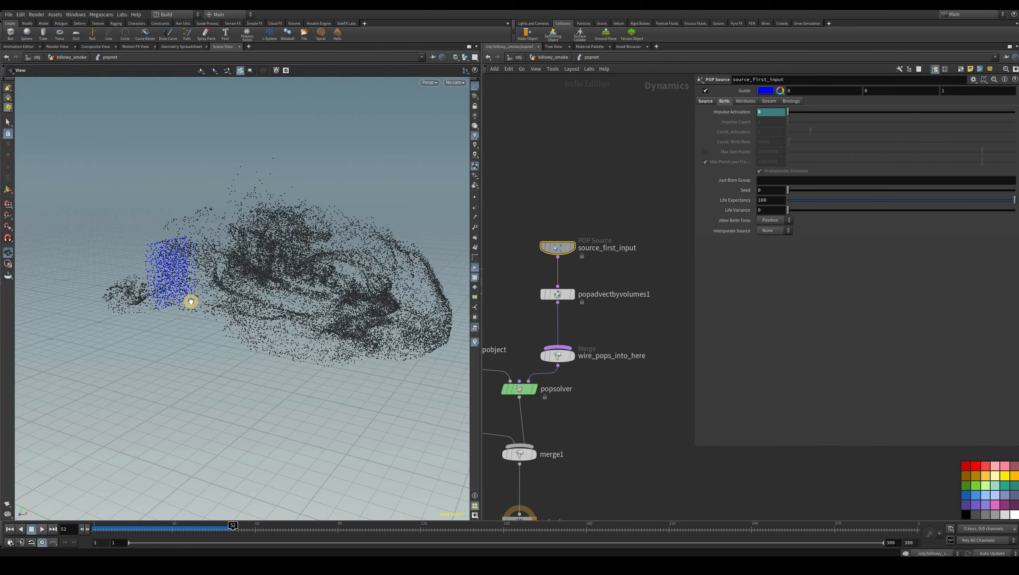
{"action": "left_click_drag", "start_coordinate": [205, 291], "coordinate": [172, 525]}
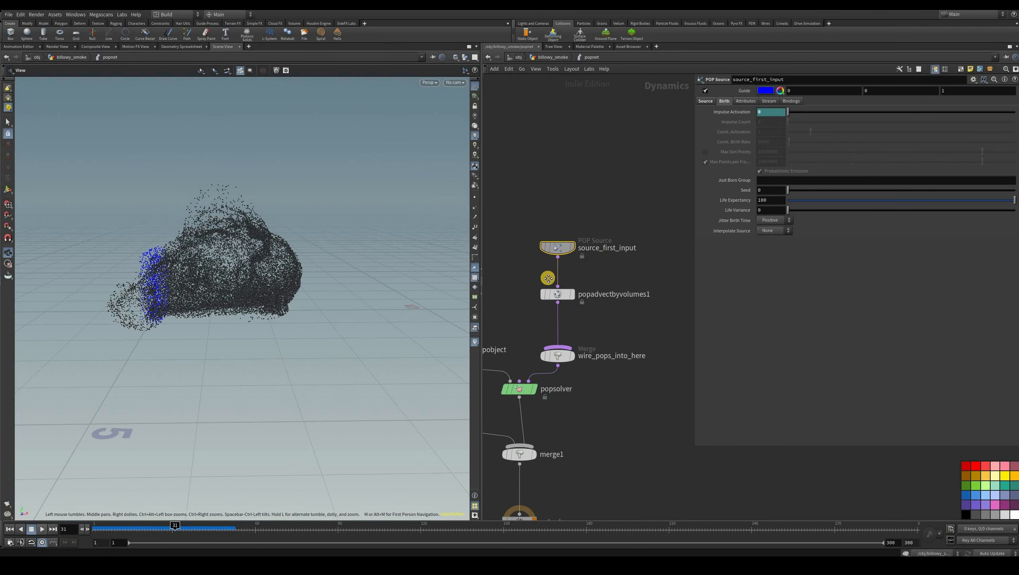
Step: Return to the first frame and examine the settings of source_volumes inside the billowysmoke_simulation network
{"action": "key", "text": "u"}
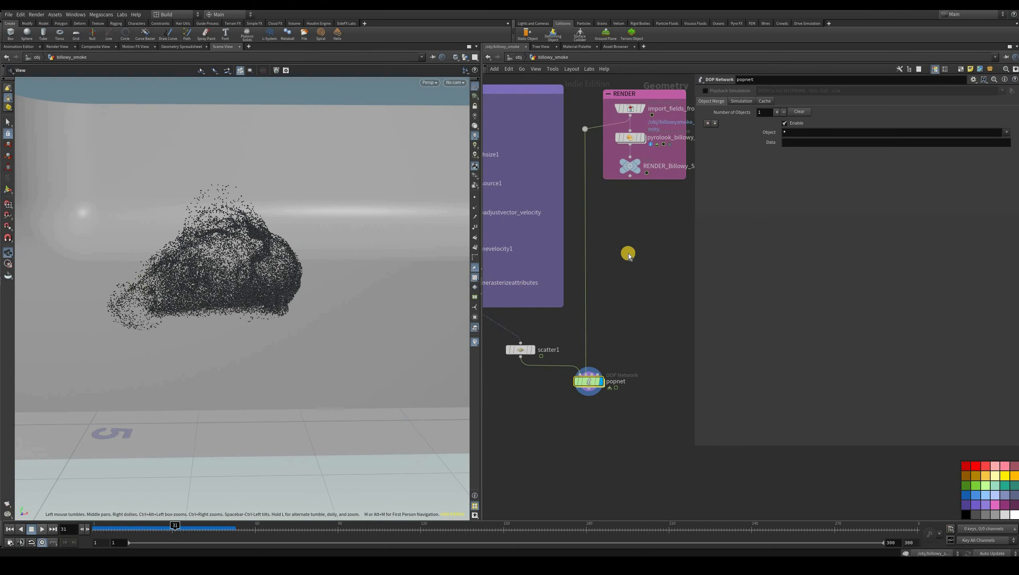
{"action": "middle_click_drag", "start_coordinate": [613, 244], "coordinate": [647, 219]}
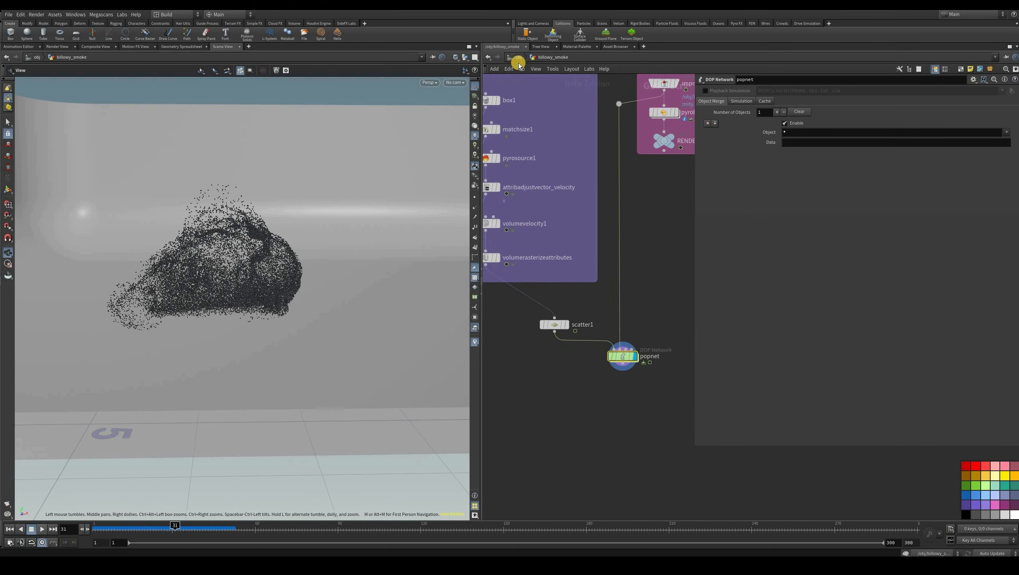
{"action": "middle_click_drag", "start_coordinate": [588, 149], "coordinate": [587, 230]}
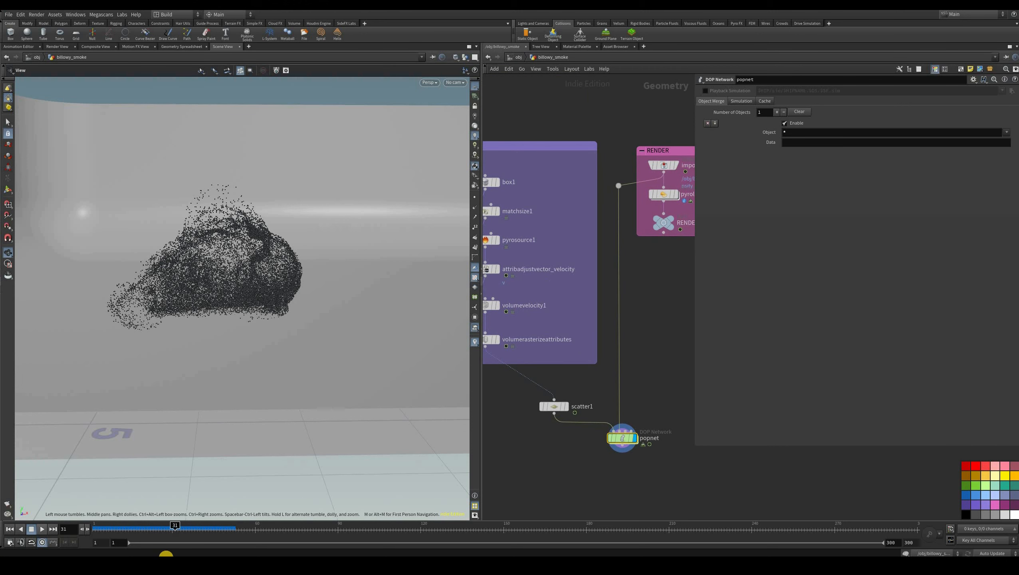
{"action": "key", "text": "u"}
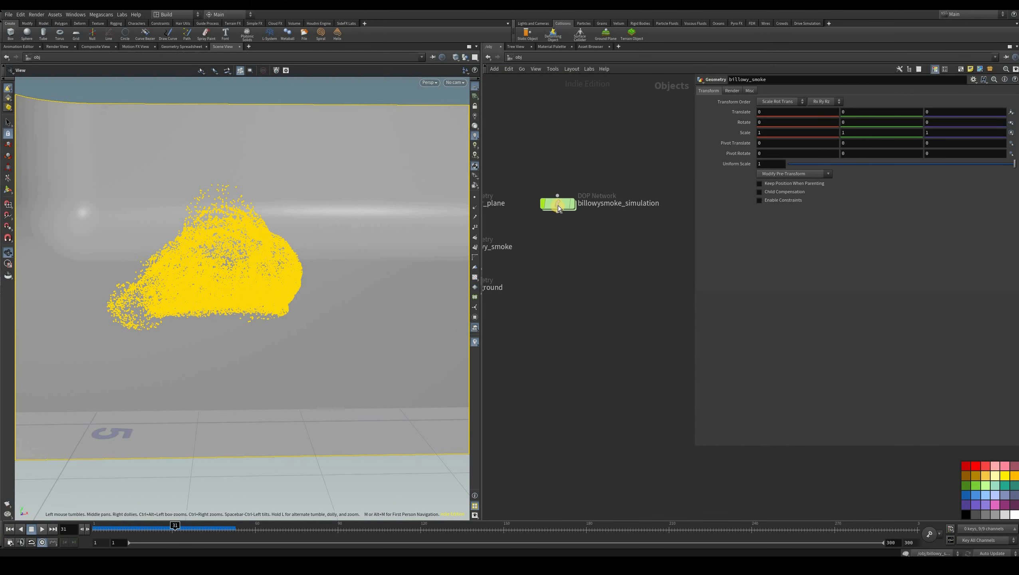
{"action": "key", "text": "ctrl+Up"}
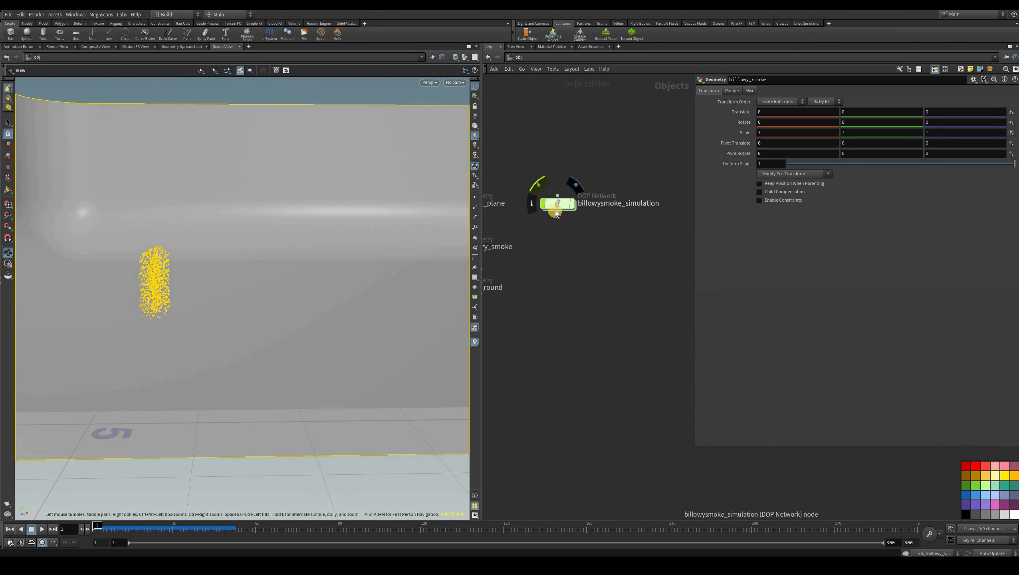
{"action": "double_click", "coordinate": [544, 202]}
{"action": "middle_click_drag", "start_coordinate": [567, 243], "coordinate": [396, 253]}
{"action": "mouse_move", "coordinate": [663, 227]}
{"action": "middle_mouse_down"}
{"action": "mouse_move", "coordinate": [635, 209]}
{"action": "mouse_move", "coordinate": [627, 228]}
{"action": "mouse_move", "coordinate": [655, 229]}
{"action": "middle_mouse_up"}
{"action": "left_click", "coordinate": [565, 241]}
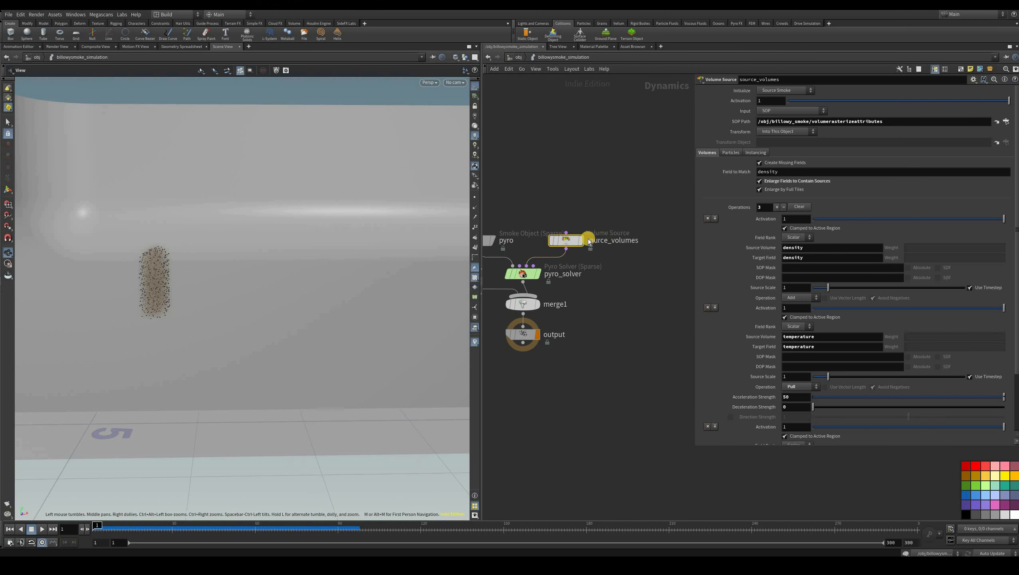
{"action": "key", "text": "u"}
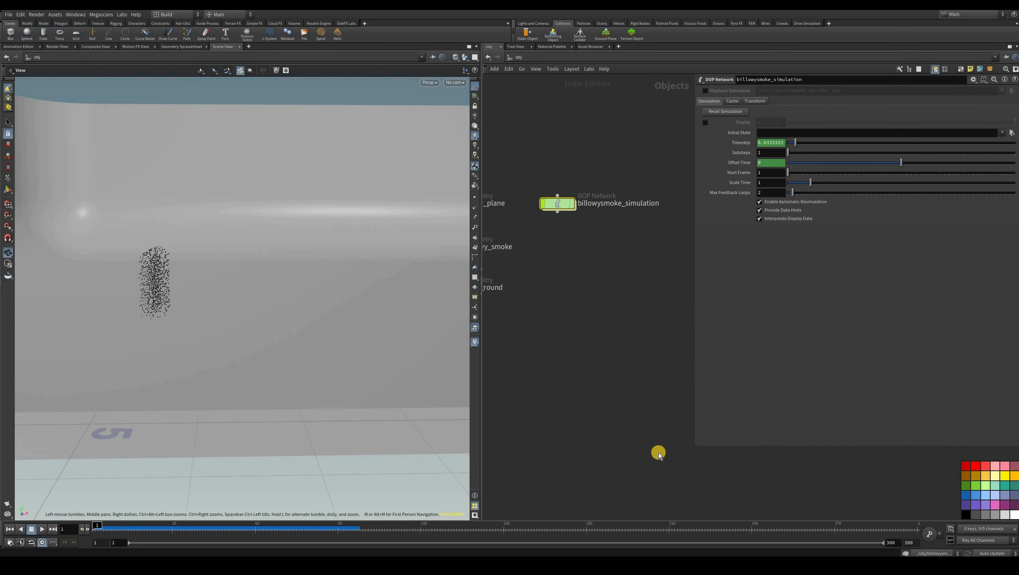
Step: Inside billowy_smoke's popnet, copy the Impulse Activation parameter of source_first_input
{"action": "double_click", "coordinate": [518, 211]}
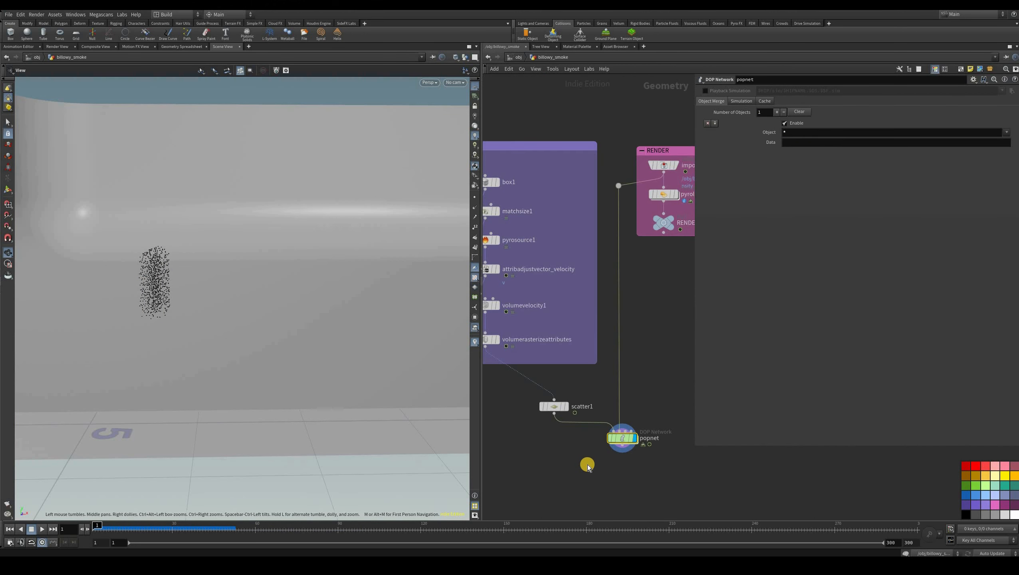
{"action": "middle_click_drag", "start_coordinate": [621, 441], "coordinate": [589, 465]}
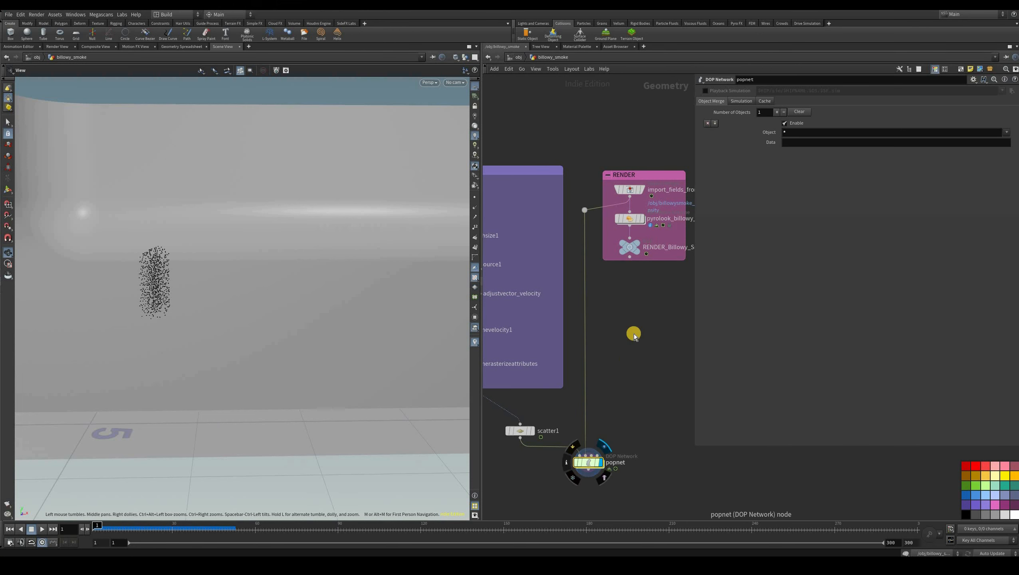
{"action": "key", "text": "i"}
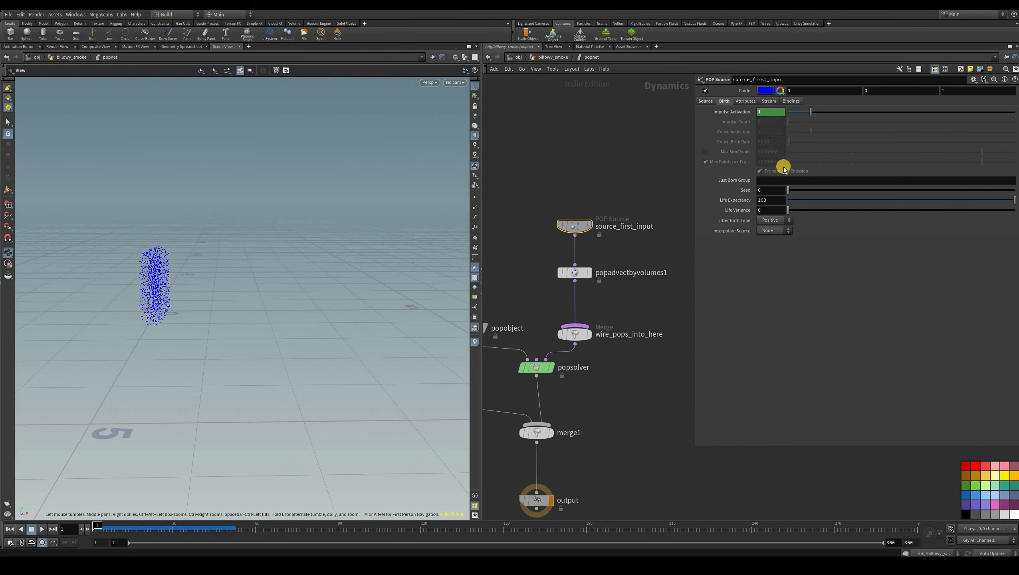
{"action": "right_click", "coordinate": [776, 167]}
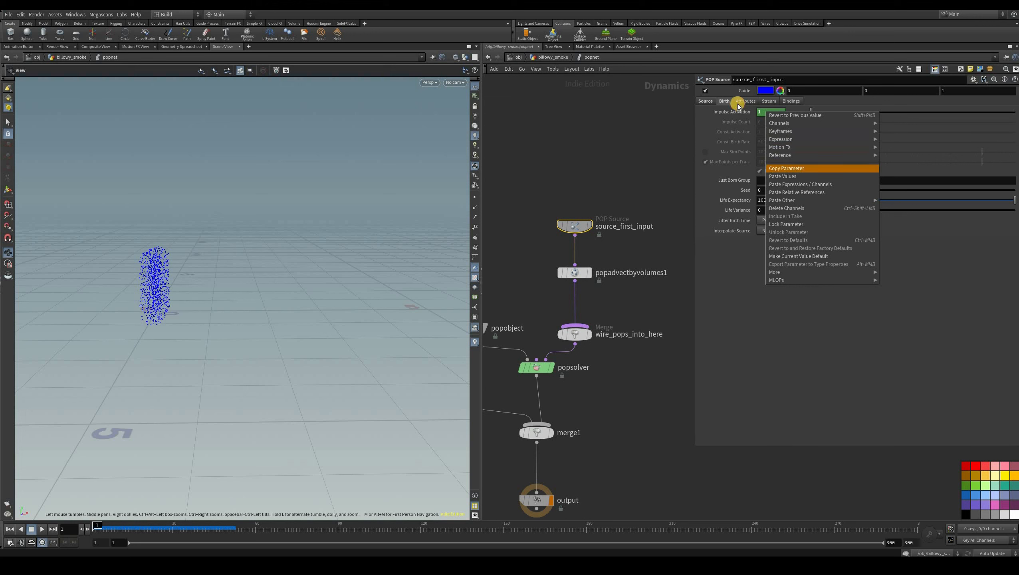
{"action": "left_click", "coordinate": [776, 169]}
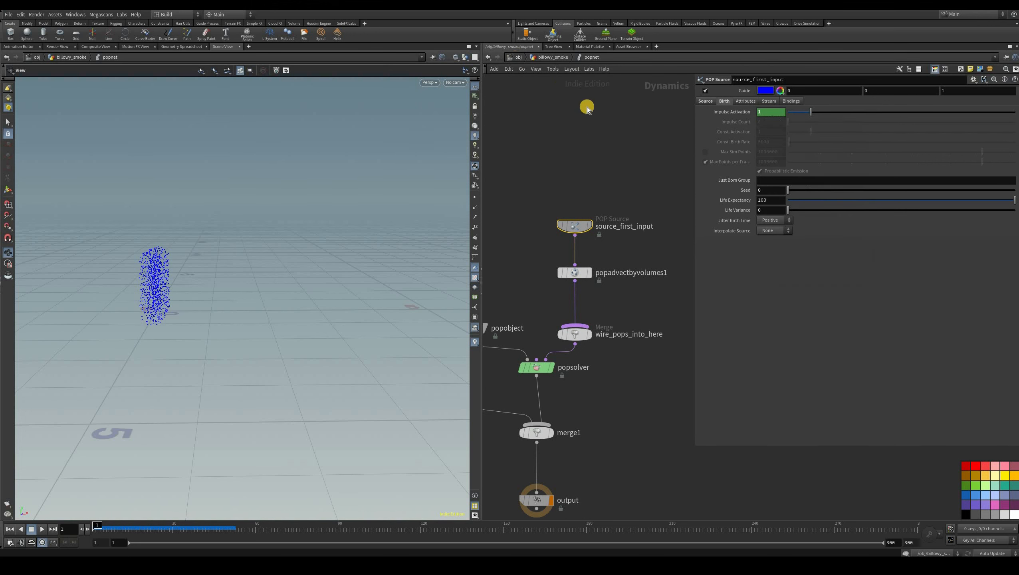
Step: In billowysmoke_simulation, paste the copied Impulse Activation as a relative reference into the Activation of source_volumes
{"action": "left_click", "coordinate": [519, 57]}
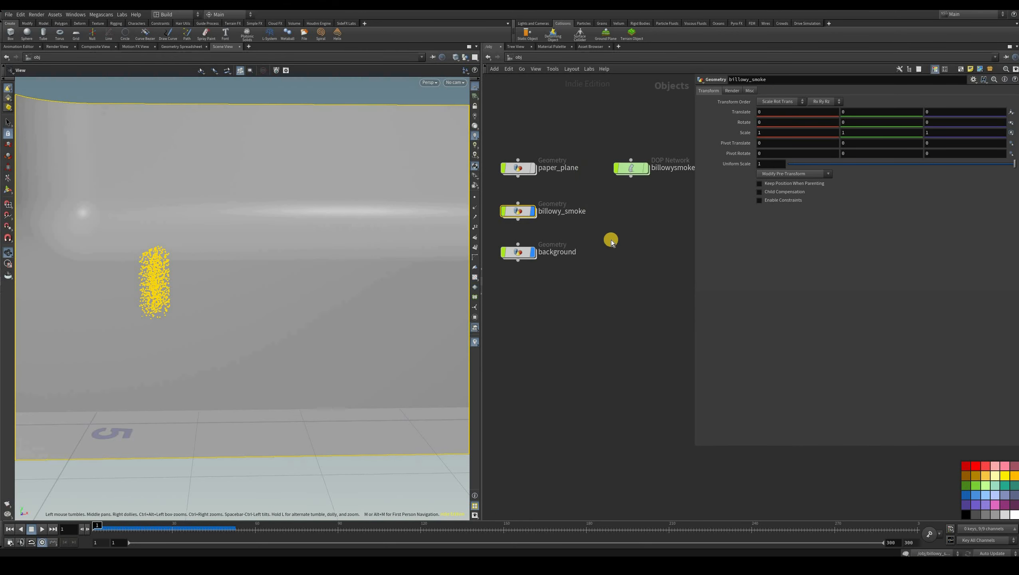
{"action": "middle_click_drag", "start_coordinate": [610, 237], "coordinate": [564, 240]}
{"action": "double_click", "coordinate": [584, 173]}
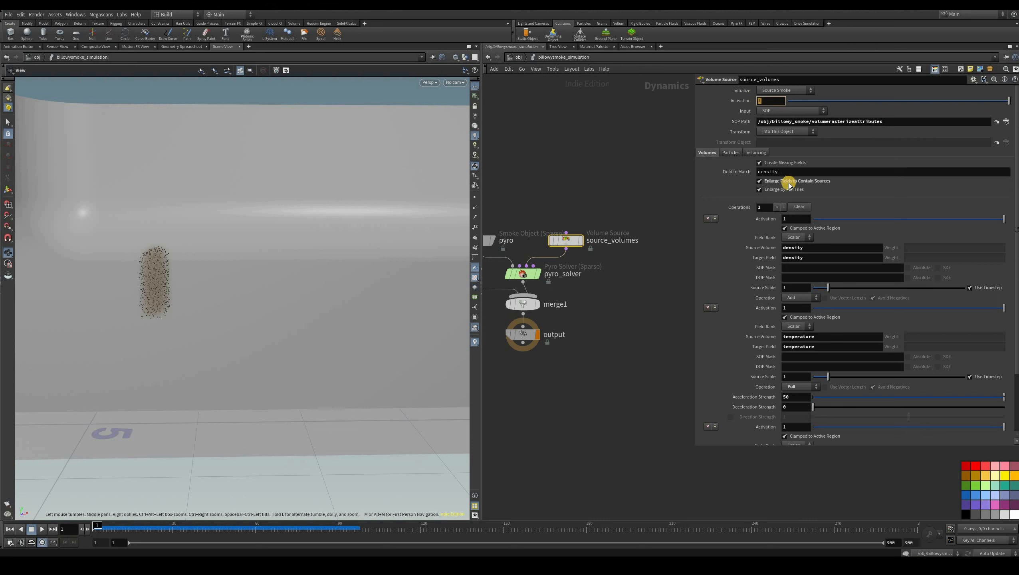
{"action": "right_click", "coordinate": [771, 100]}
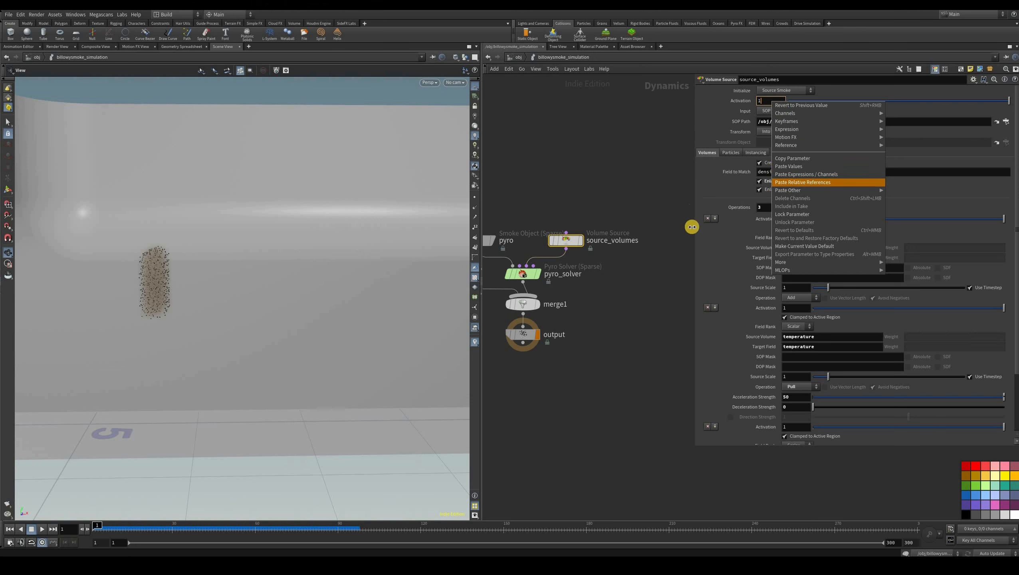
{"action": "left_click", "coordinate": [789, 182]}
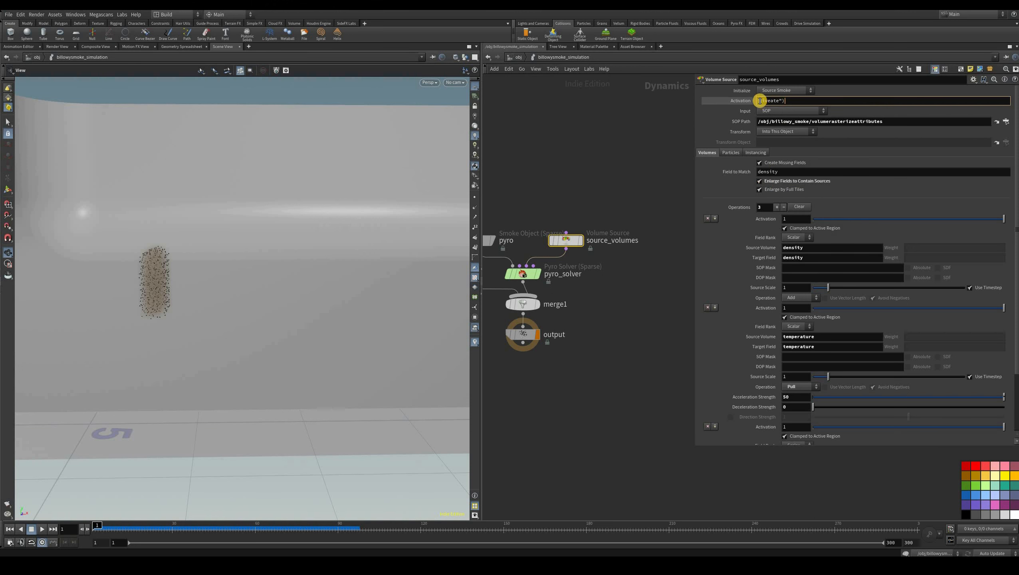
{"action": "key", "text": "Return"}
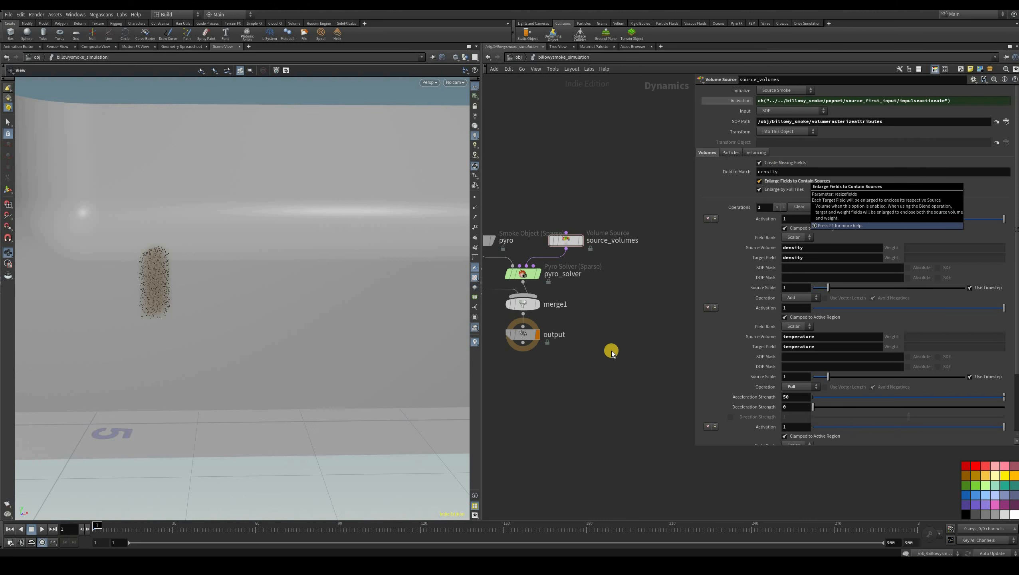
Step: Play and scrub the linked smoke and particle simulation to check how both behave once emission ends
{"action": "left_click", "coordinate": [42, 530]}
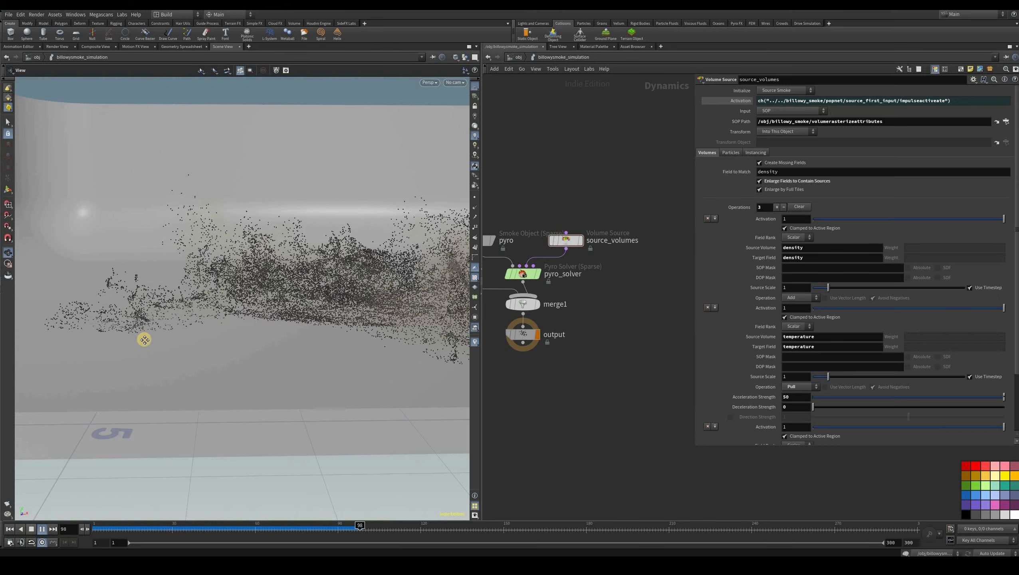
{"action": "left_click", "coordinate": [42, 529]}
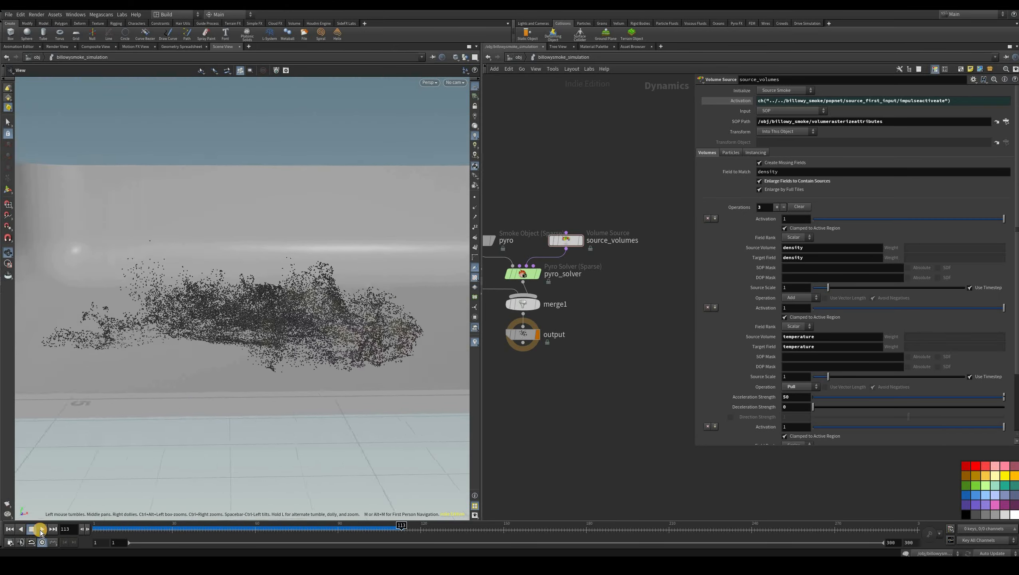
{"action": "left_click", "coordinate": [37, 530]}
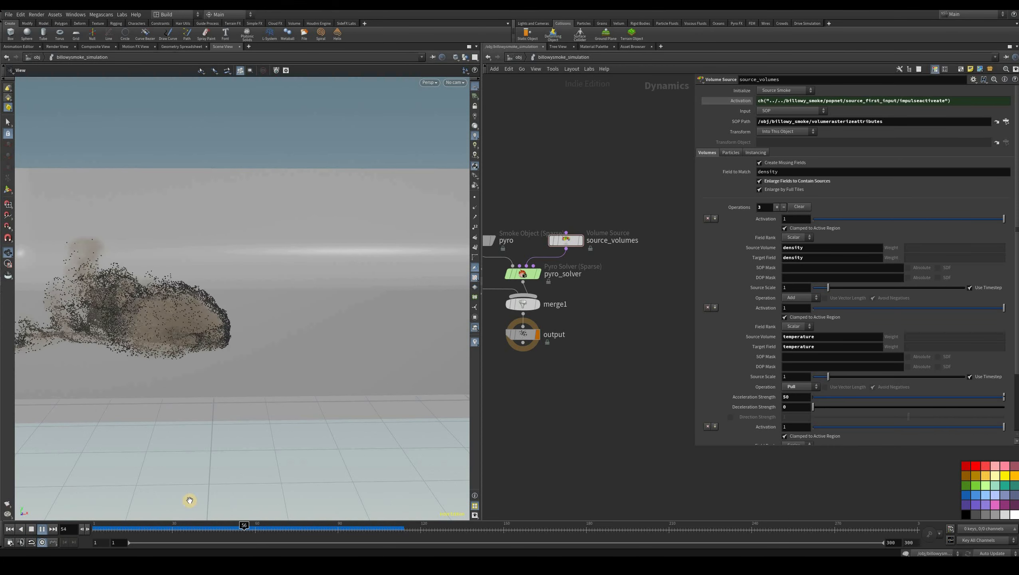
{"action": "key", "text": "Escape"}
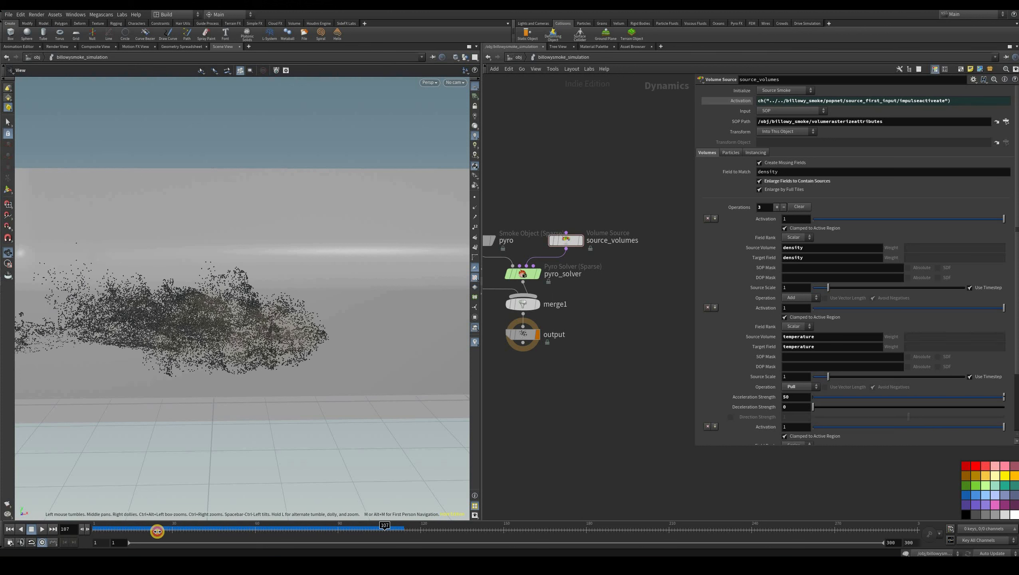
{"action": "left_click_drag", "start_coordinate": [1, 315], "coordinate": [202, 308]}
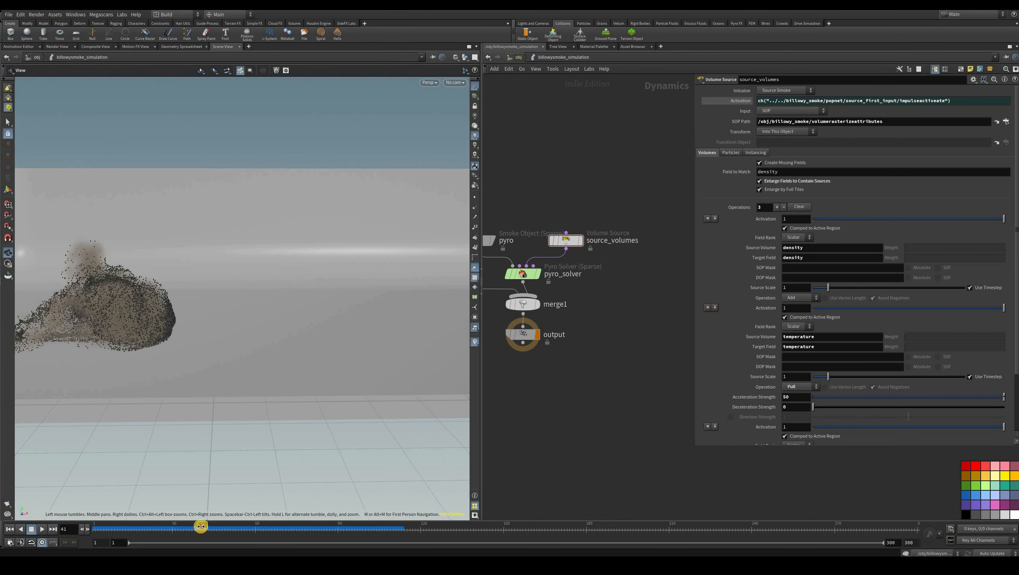
Step: Return to the first frame and add an Object Merge node below scatter1 in the billowy_smoke network
{"action": "key", "text": "u"}
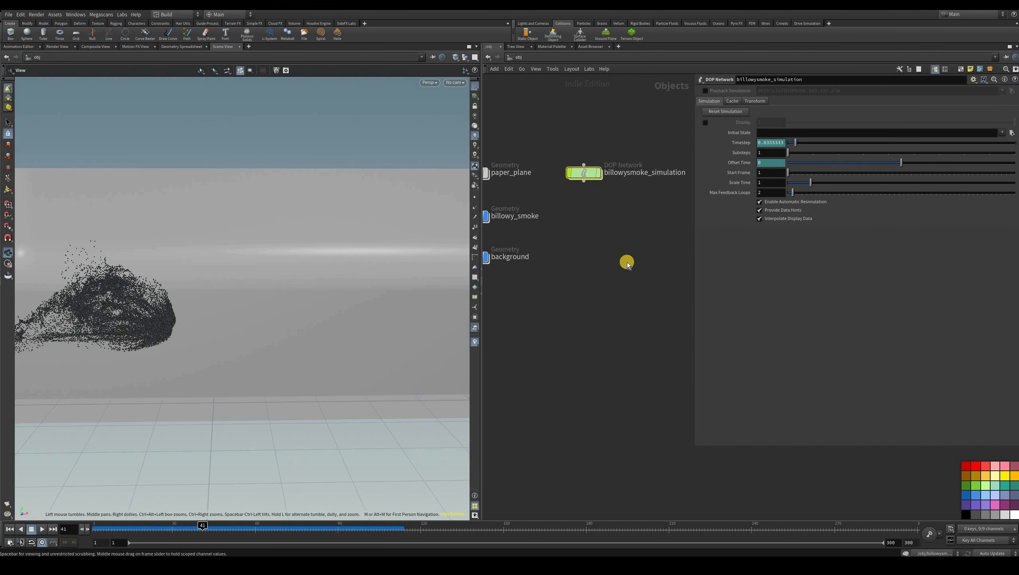
{"action": "key", "text": "ctrl+Up"}
{"action": "middle_click_drag", "start_coordinate": [527, 188], "coordinate": [585, 164]}
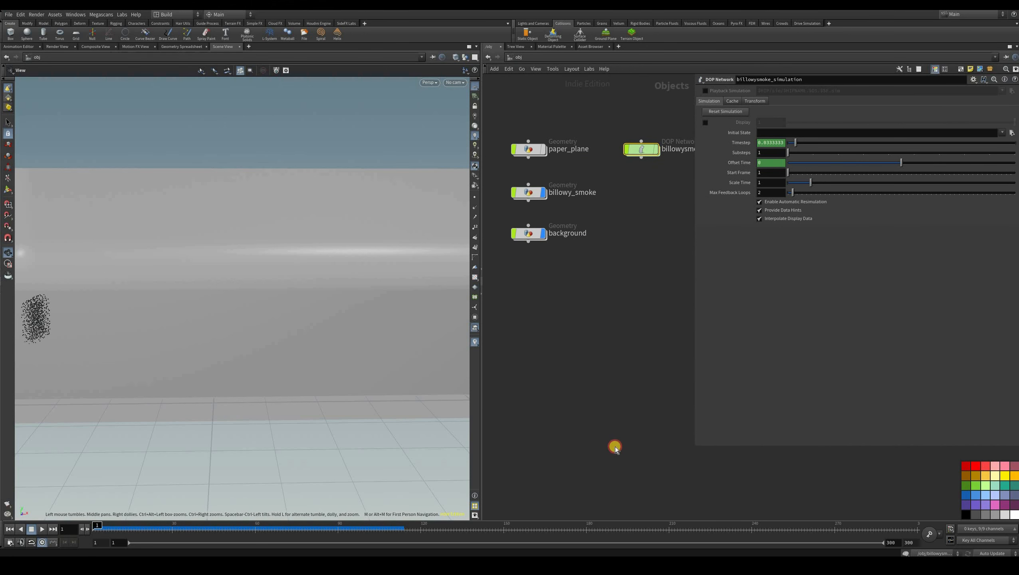
{"action": "left_click", "coordinate": [524, 151]}
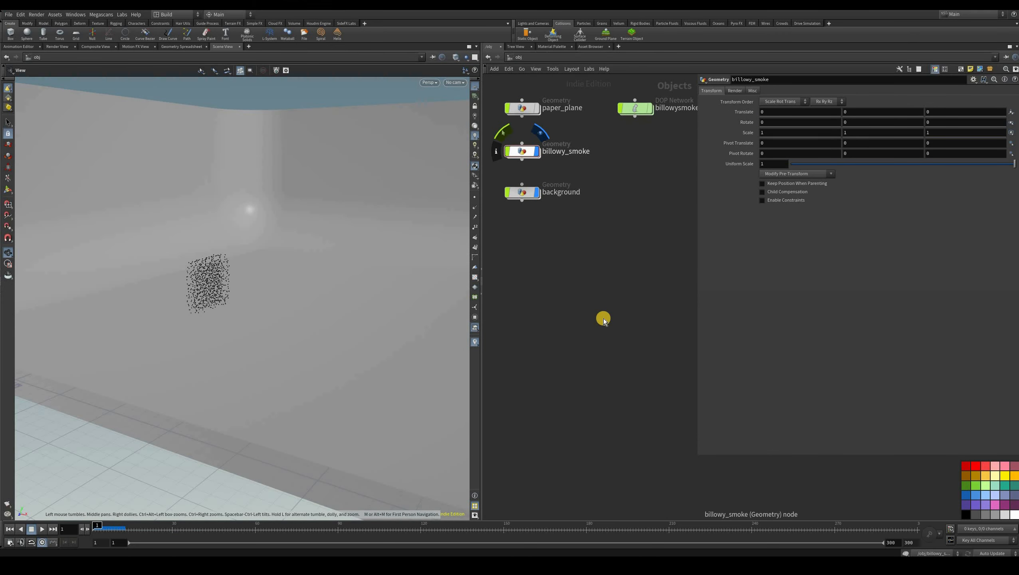
{"action": "double_click", "coordinate": [224, 300]}
{"action": "middle_click_drag", "start_coordinate": [513, 321], "coordinate": [530, 280]}
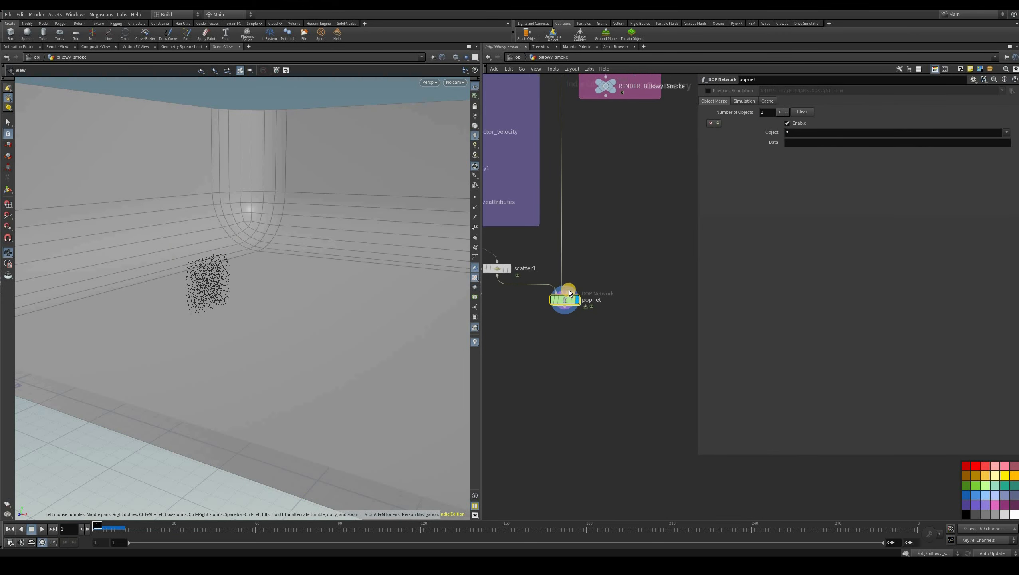
{"action": "middle_click_drag", "start_coordinate": [492, 190], "coordinate": [525, 135]}
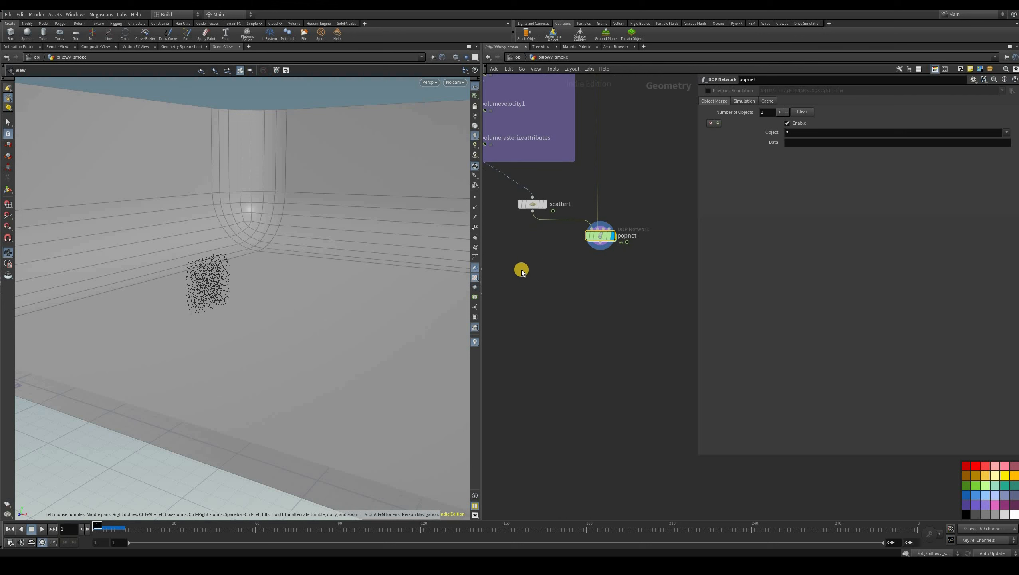
{"action": "key", "text": "Tab"}
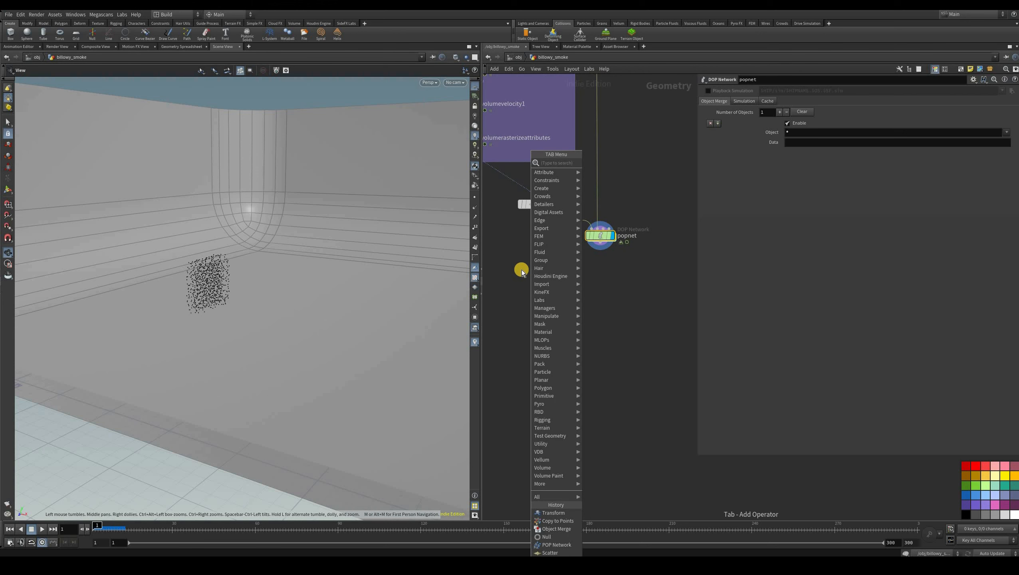
{"action": "type", "text": "obj"}
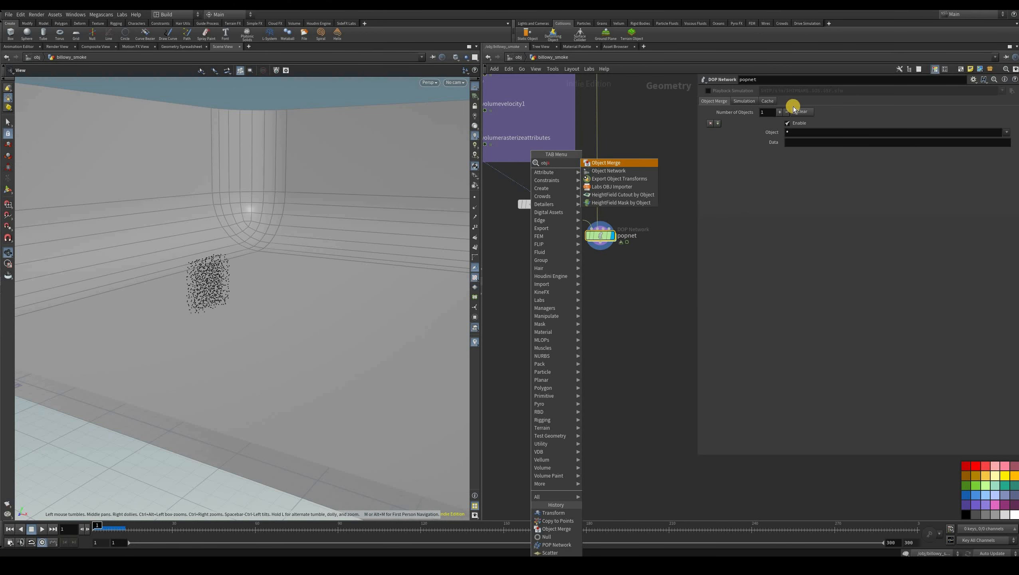
{"action": "key", "text": "Return"}
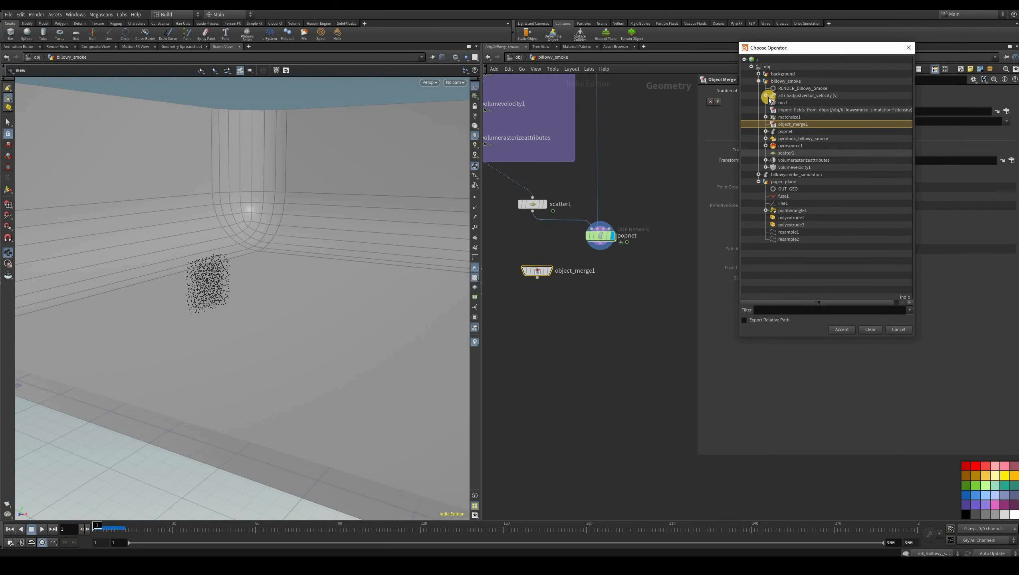
Step: Set Object 1 of object_merge1 to /obj/paper_plane/OUT_GEO and display the node
{"action": "key", "text": "Left"}
{"action": "key", "text": "Left"}
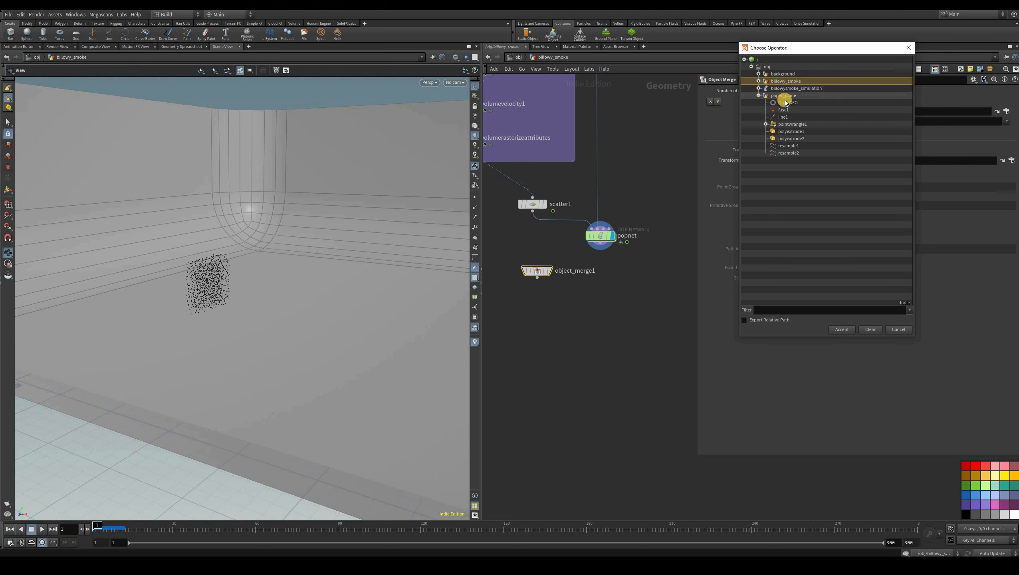
{"action": "left_click", "coordinate": [831, 330]}
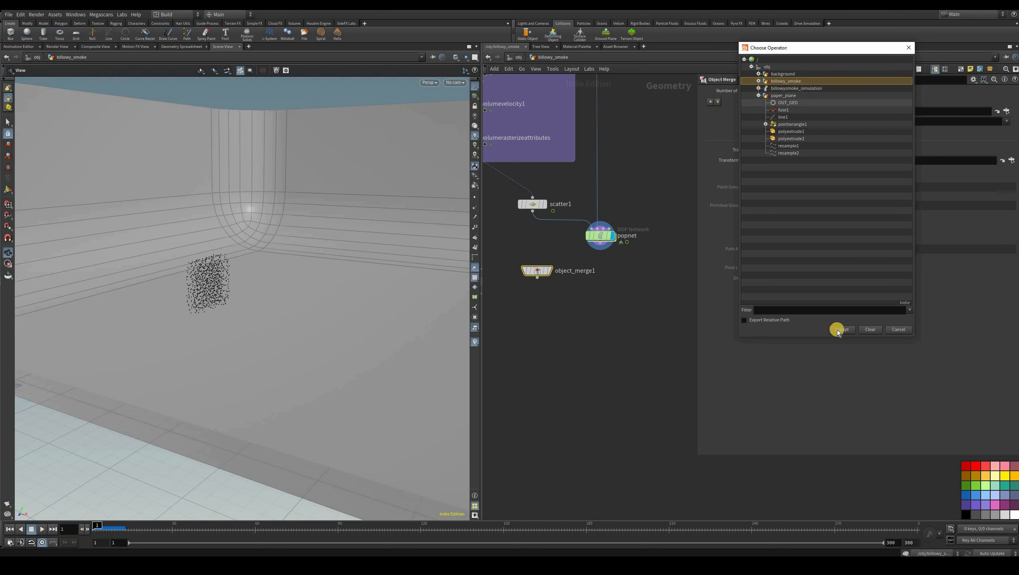
{"action": "key", "text": "Down"}
{"action": "key", "text": "Down"}
{"action": "key", "text": "Down"}
{"action": "left_click", "coordinate": [552, 272]}
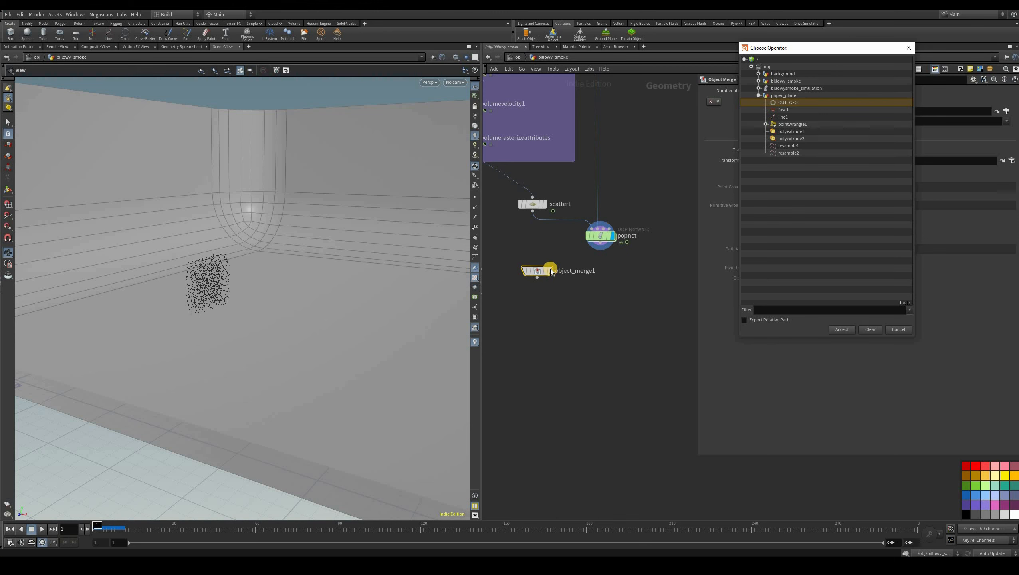
{"action": "key", "text": "Return"}
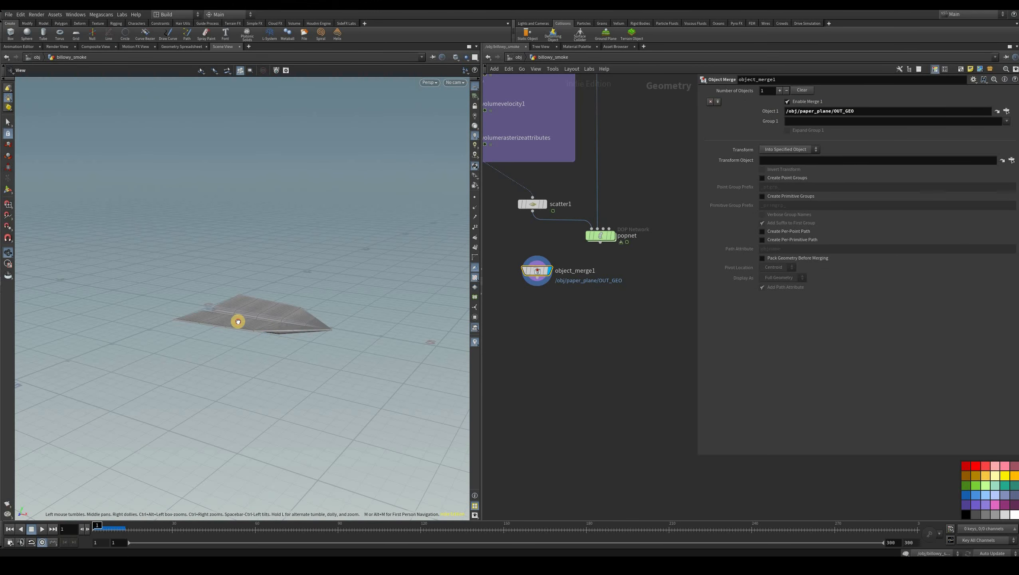
Step: Inspect the merged paper plane geometry from several angles and switch the display back to popnet
{"action": "left_click_drag", "start_coordinate": [238, 321], "coordinate": [297, 321]}
{"action": "scroll", "coordinate": [280, 319], "scroll_direction": "up", "scroll_amount": 5}
{"action": "scroll", "coordinate": [297, 322], "scroll_direction": "down", "scroll_amount": 4}
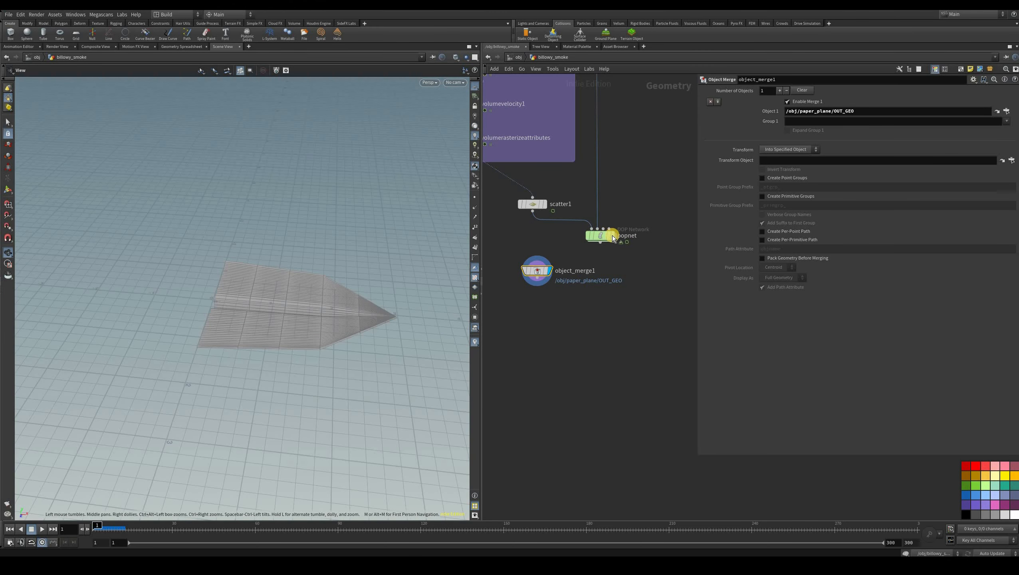
{"action": "left_click", "coordinate": [551, 272]}
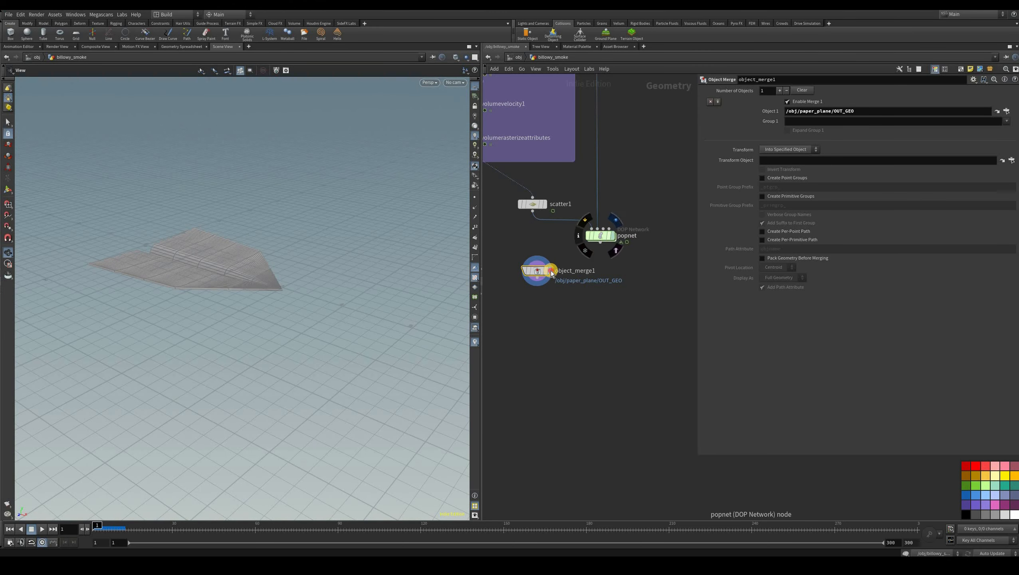
{"action": "left_click", "coordinate": [613, 236]}
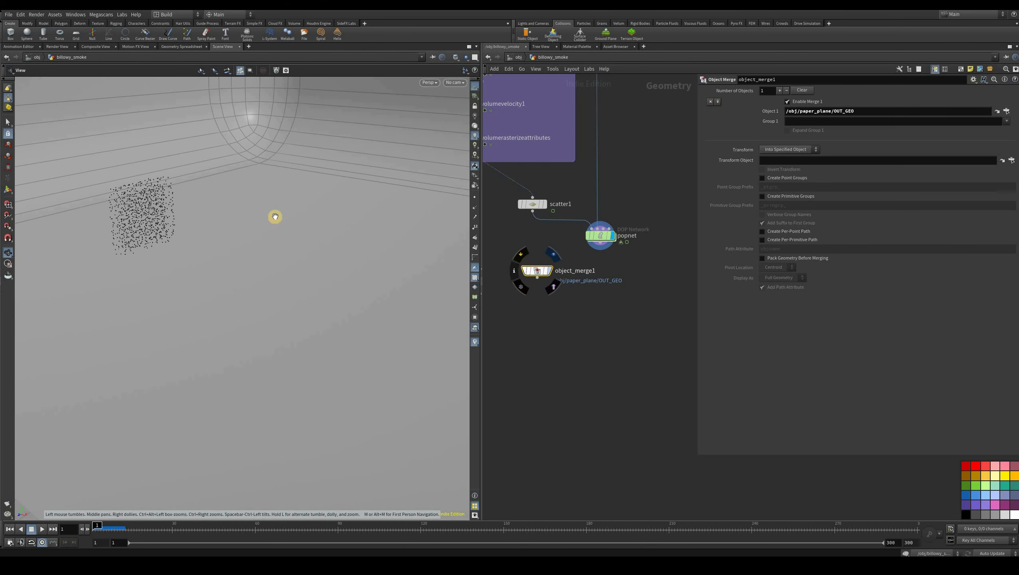
Step: Add a Copy to Points node below object_merge1 and move object_merge1 to make room in the network
{"action": "left_click", "coordinate": [535, 260]}
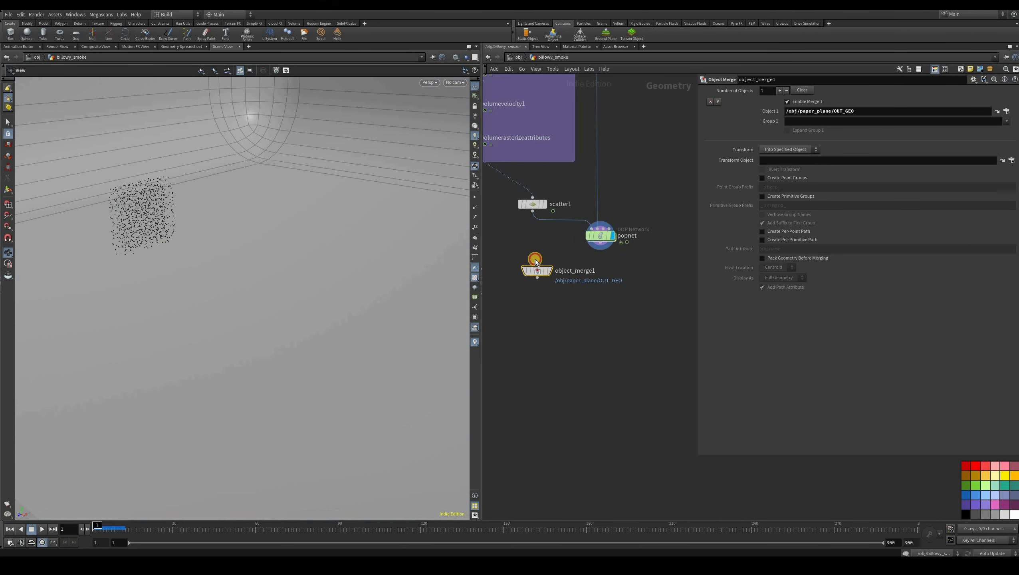
{"action": "left_click", "coordinate": [533, 277]}
{"action": "mouse_move", "coordinate": [537, 270]}
{"action": "left_mouse_down"}
{"action": "mouse_move", "coordinate": [532, 259]}
{"action": "mouse_move", "coordinate": [529, 274]}
{"action": "left_mouse_up"}
{"action": "key", "text": "Tab"}
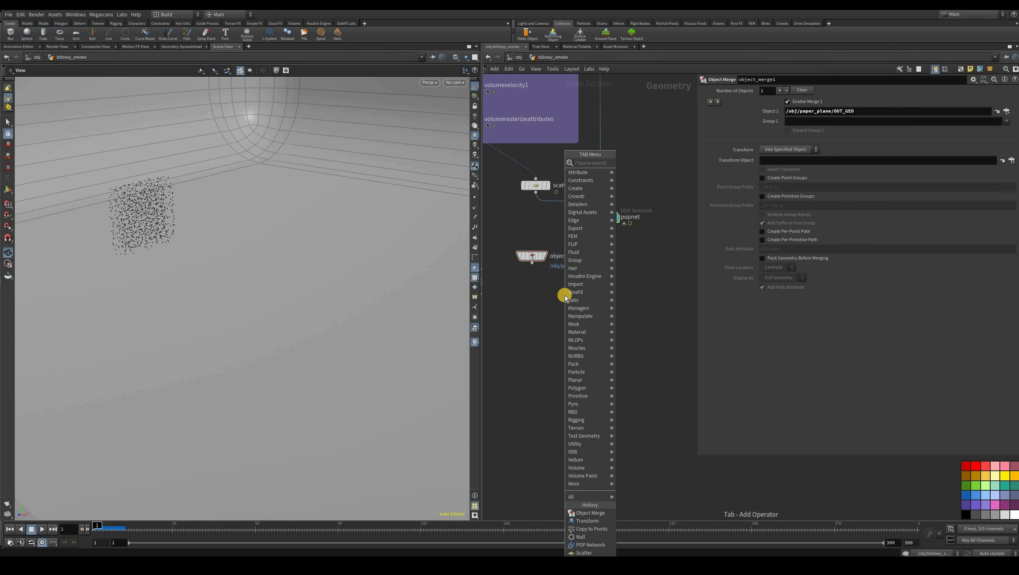
{"action": "type", "text": "copy"}
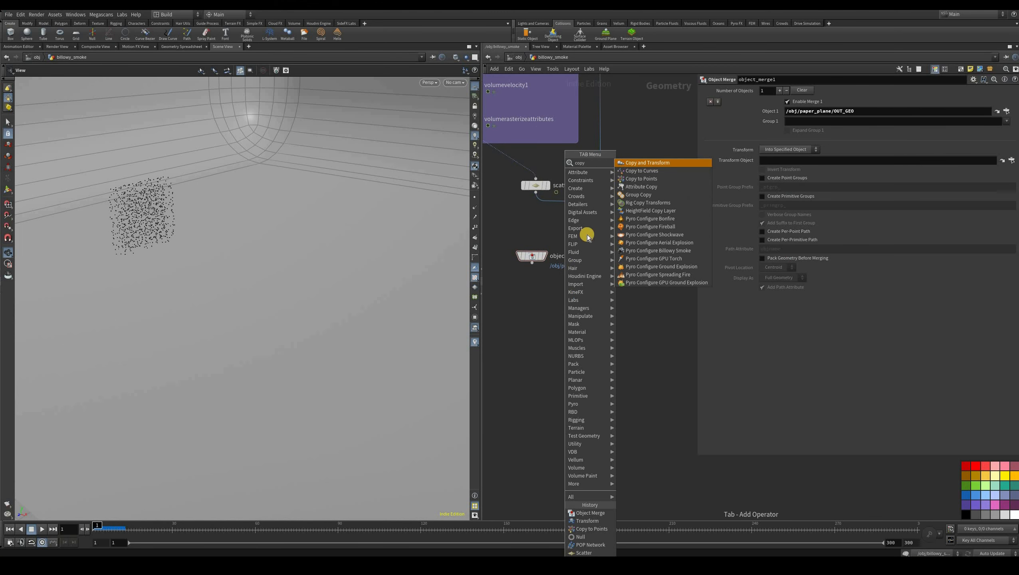
{"action": "type", "text": " to p"}
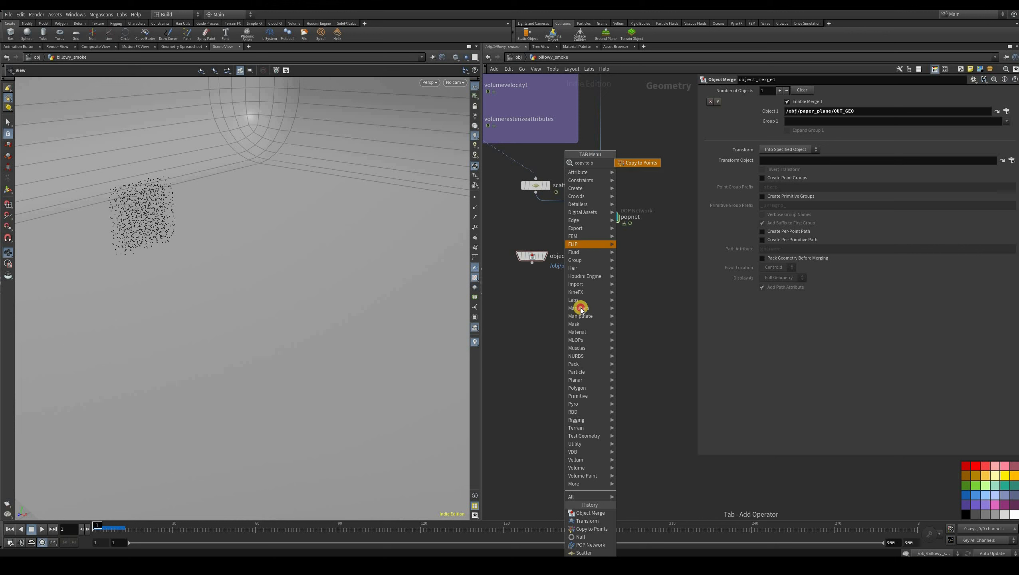
{"action": "key", "text": "Return"}
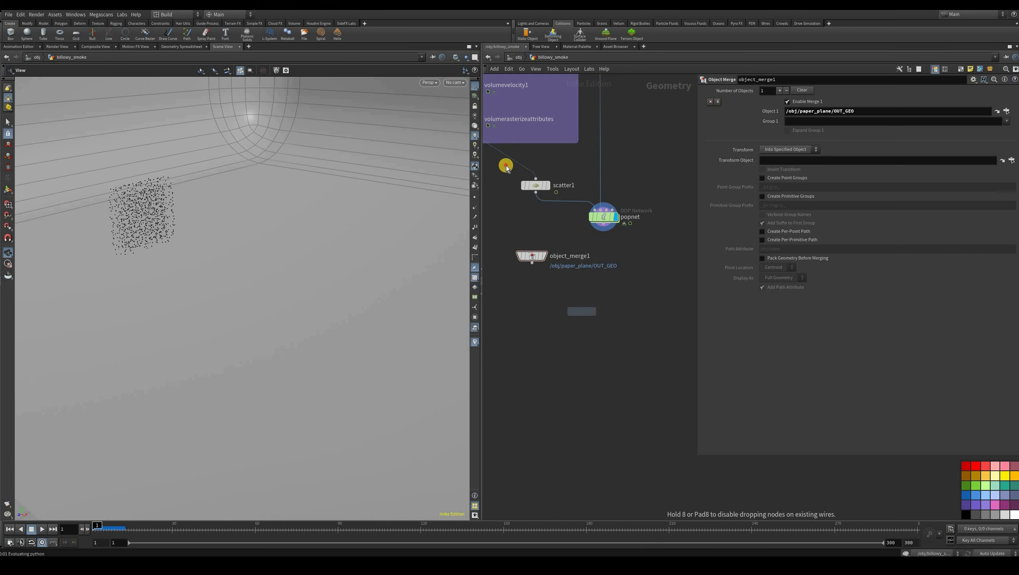
{"action": "left_click_drag", "start_coordinate": [527, 262], "coordinate": [521, 278]}
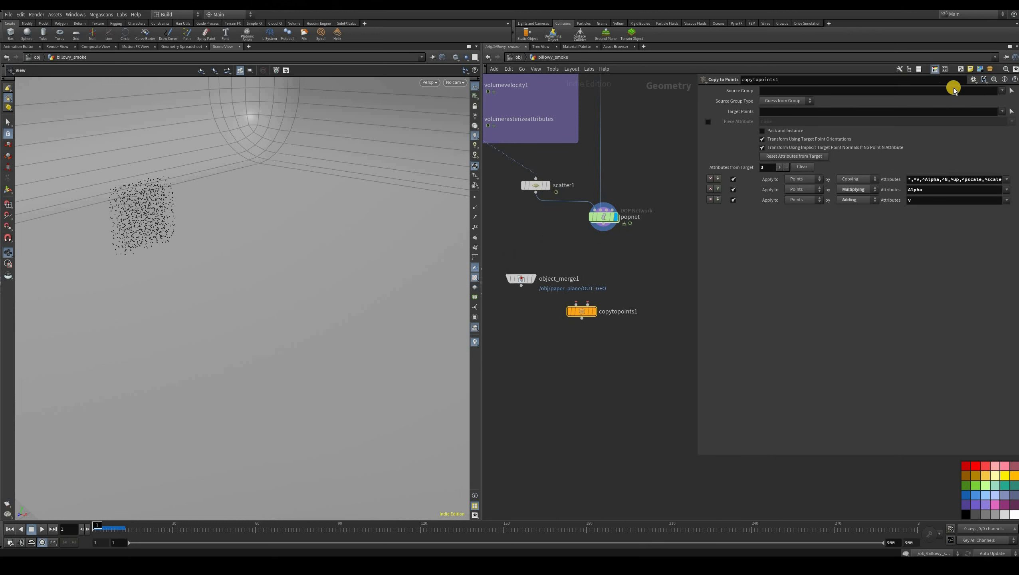
Step: Enclose scatter1 and popnet in a green network box titled PARTICLES
{"action": "left_click_drag", "start_coordinate": [504, 164], "coordinate": [648, 251]}
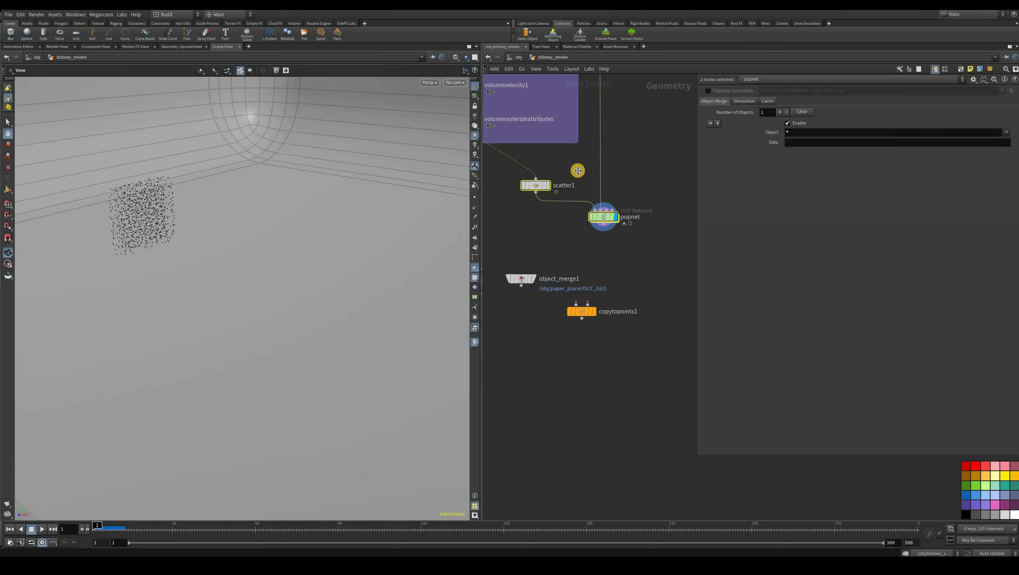
{"action": "key", "text": "shift+o"}
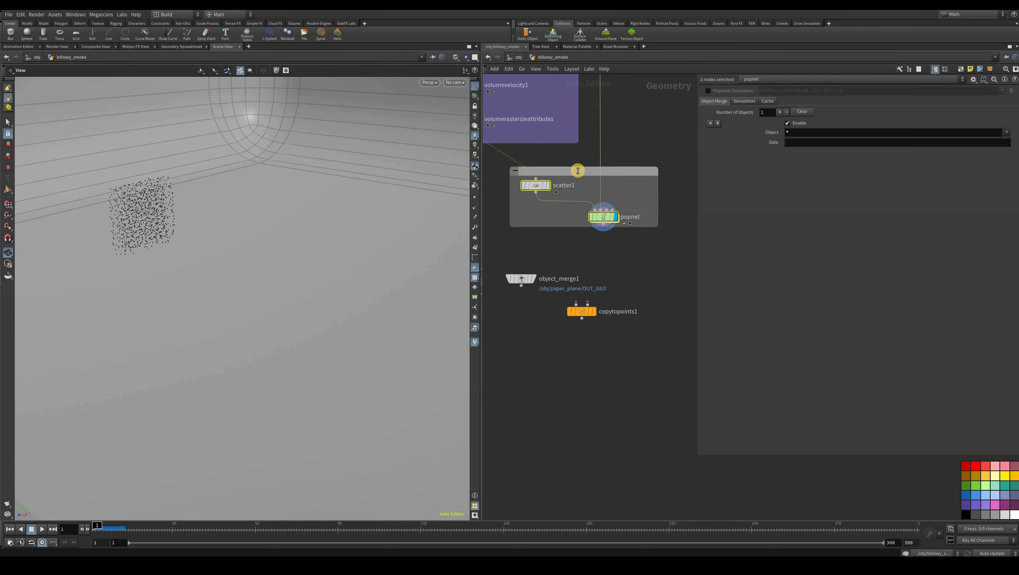
{"action": "double_click", "coordinate": [578, 171]}
{"action": "type", "text": "PARTIC"}
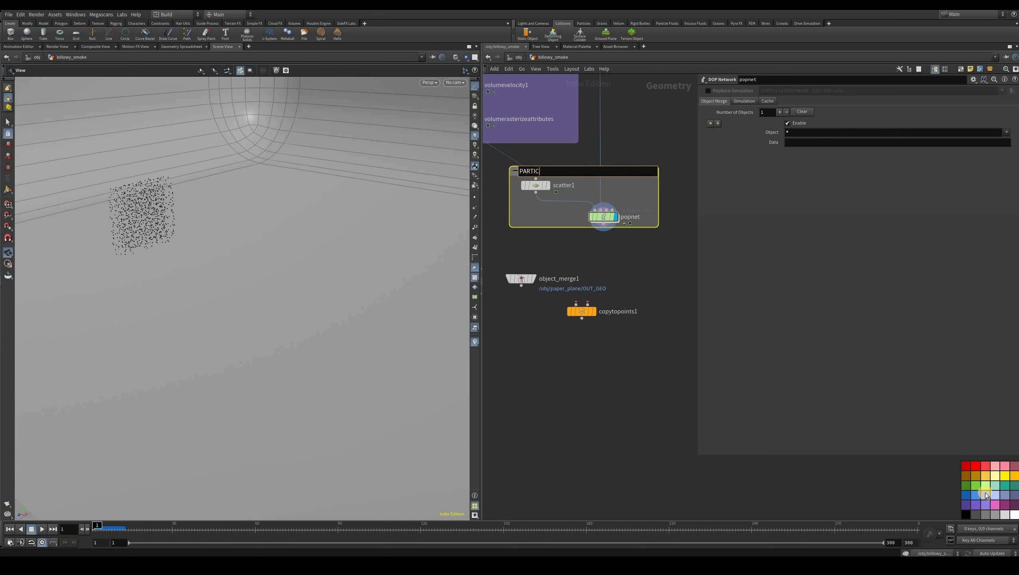
{"action": "type", "text": "LES"}
{"action": "key", "text": "Return"}
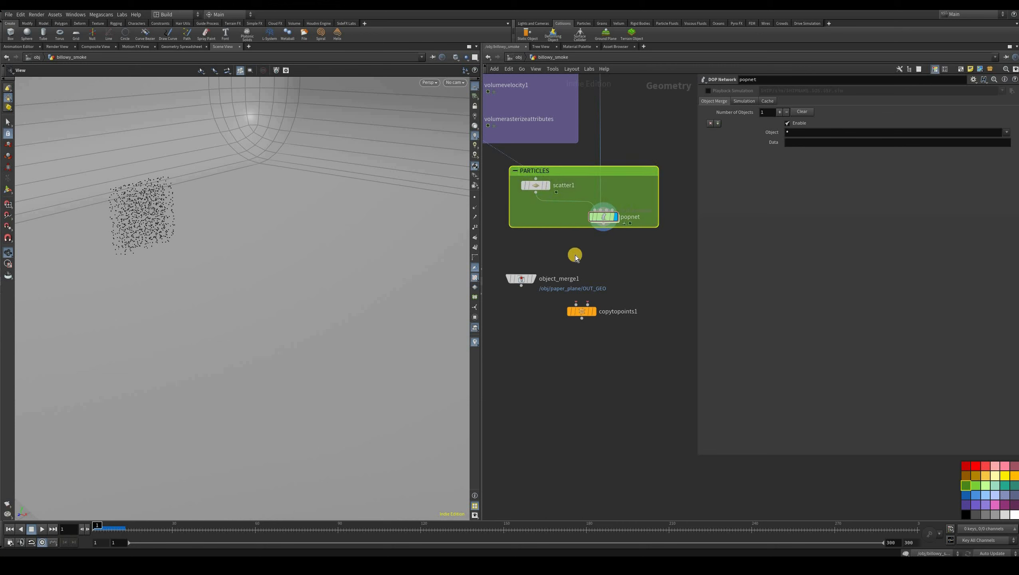
{"action": "left_click", "coordinate": [631, 288]}
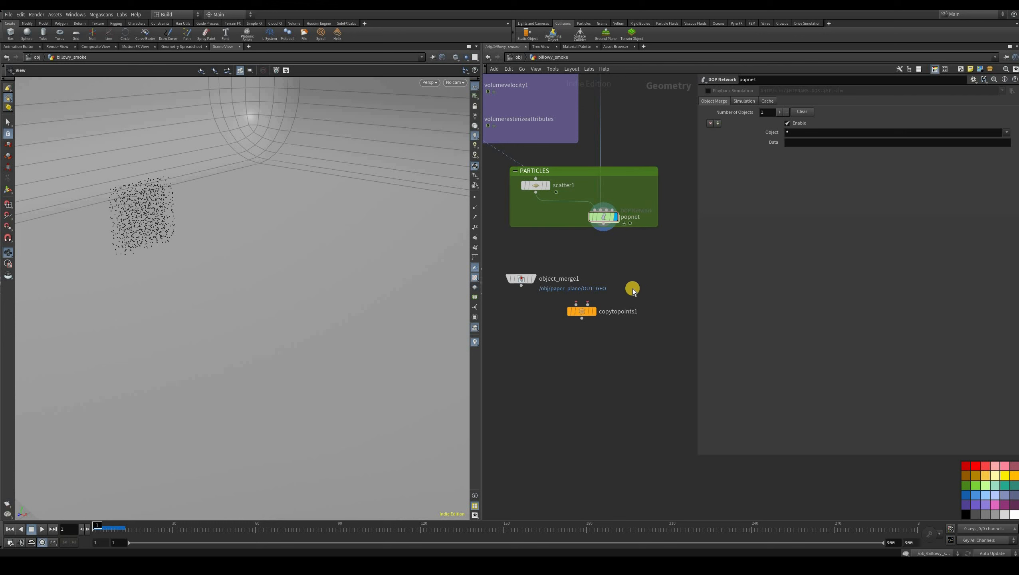
Step: Wire object_merge1 into the first input and popnet into the second input of copytopoints1, and display the copied planes
{"action": "middle_click_drag", "start_coordinate": [582, 354], "coordinate": [576, 339]}
{"action": "scroll", "coordinate": [613, 275], "scroll_direction": "up", "scroll_amount": 2}
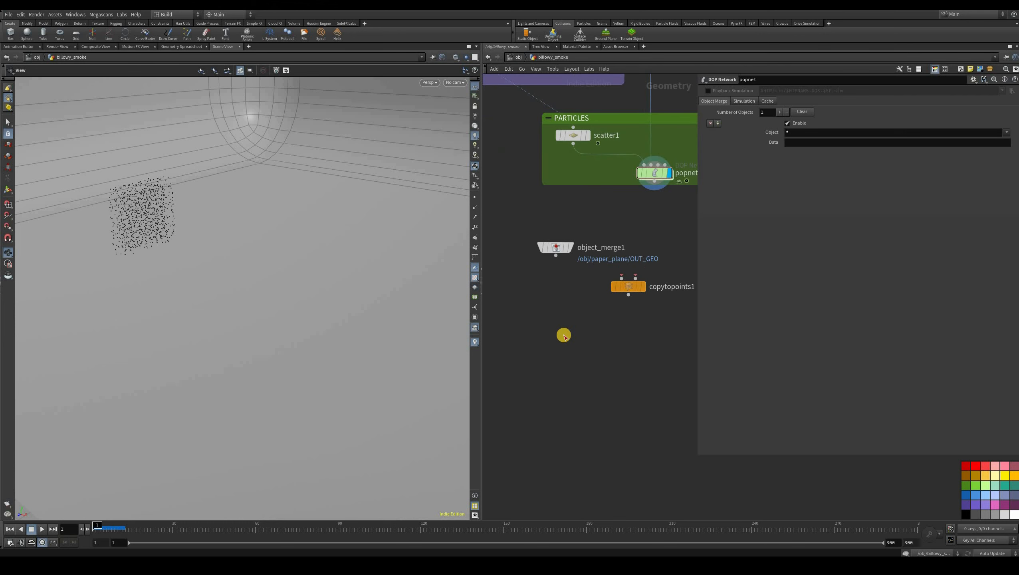
{"action": "left_click_drag", "start_coordinate": [620, 282], "coordinate": [565, 336]}
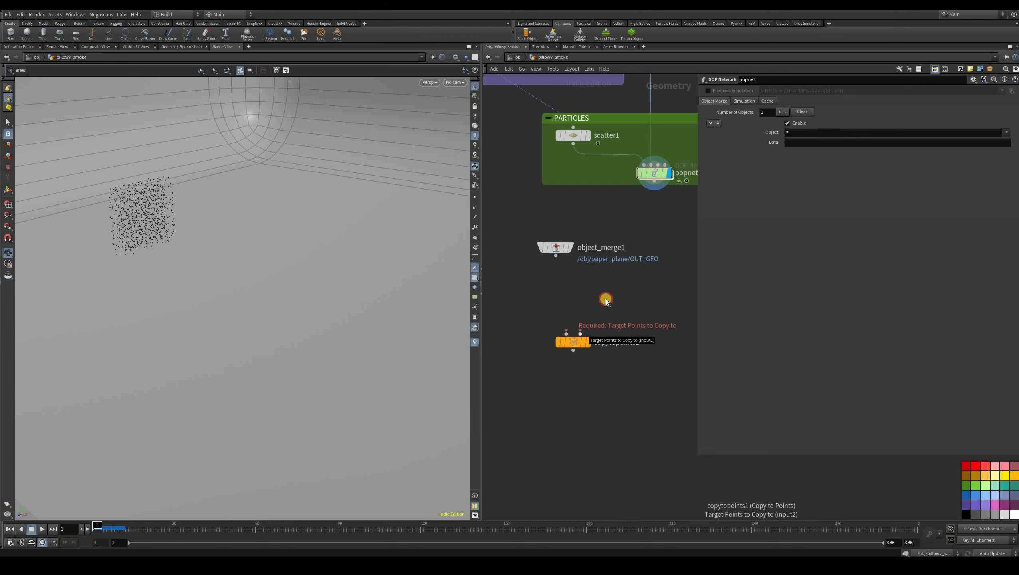
{"action": "mouse_move", "coordinate": [573, 342]}
{"action": "left_mouse_down"}
{"action": "mouse_move", "coordinate": [607, 295]}
{"action": "mouse_move", "coordinate": [632, 191]}
{"action": "mouse_move", "coordinate": [653, 176]}
{"action": "mouse_move", "coordinate": [632, 202]}
{"action": "left_mouse_up"}
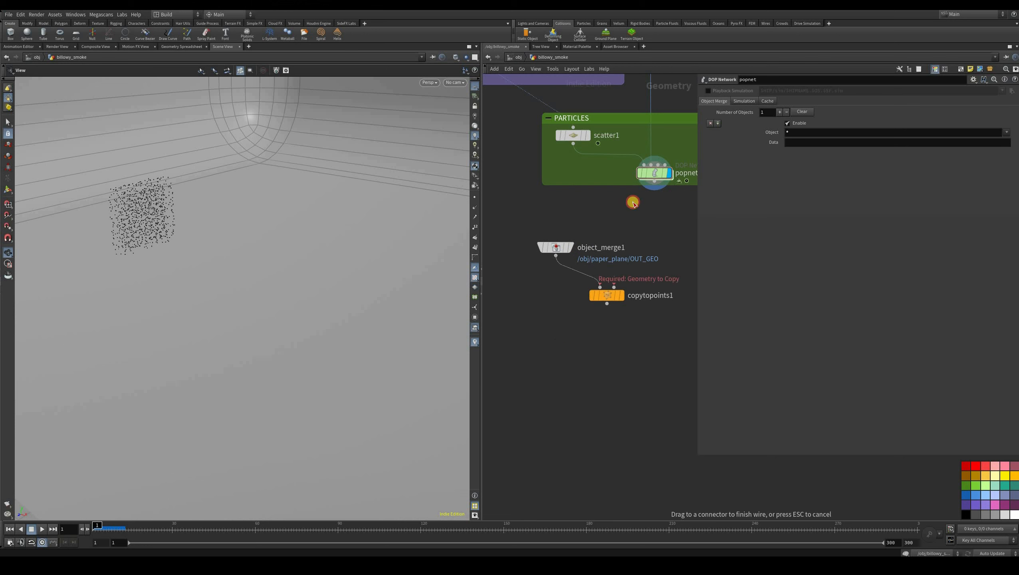
{"action": "left_click", "coordinate": [613, 285]}
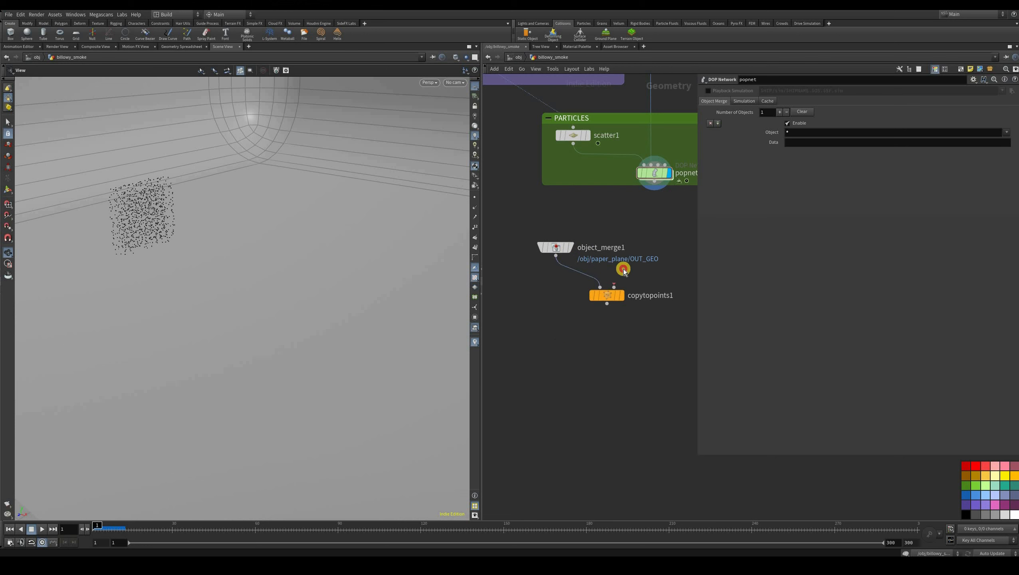
{"action": "left_click", "coordinate": [622, 297]}
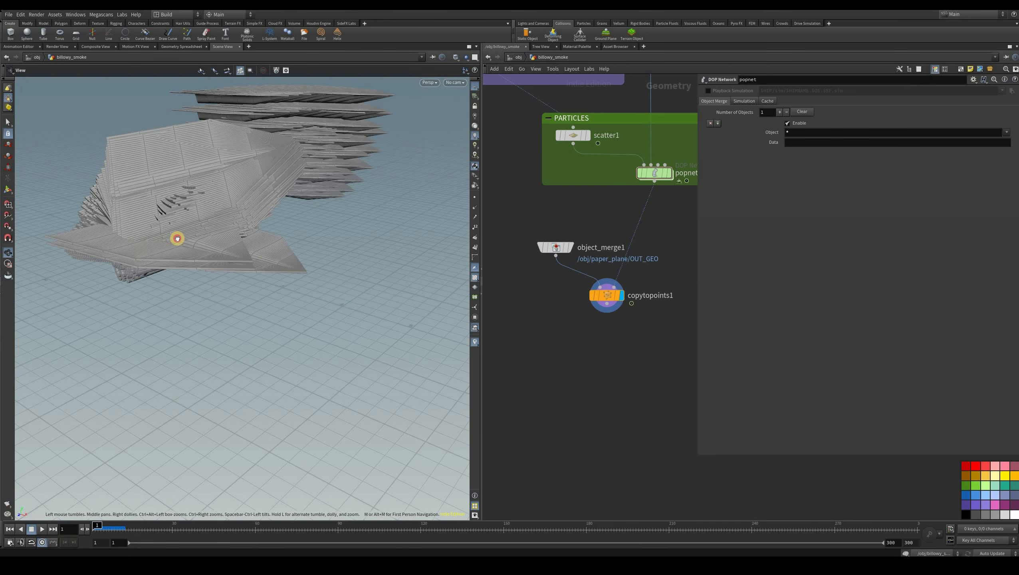
{"action": "left_click_drag", "start_coordinate": [177, 239], "coordinate": [365, 119]}
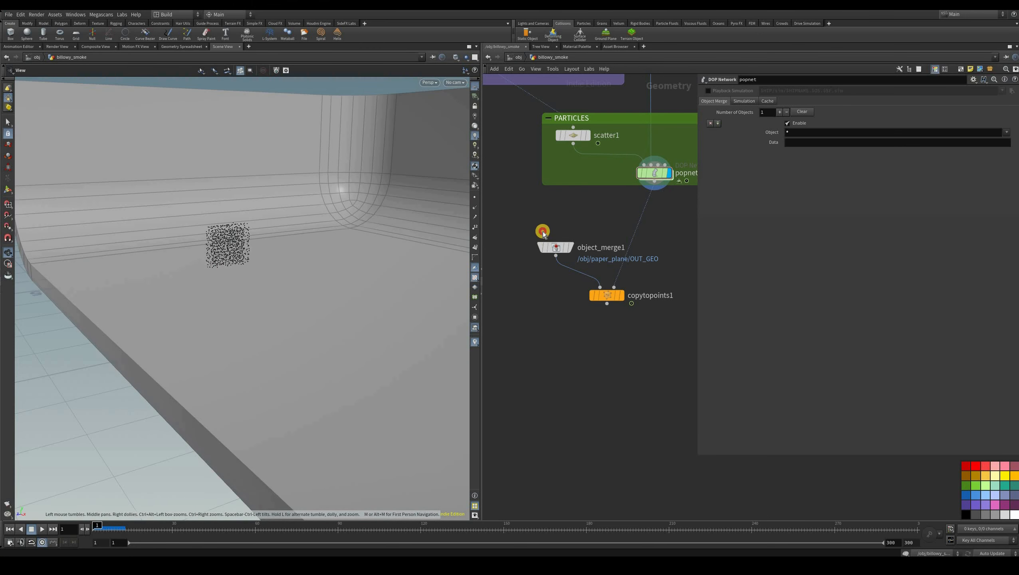
Step: Space the nodes apart and insert a Transform node between object_merge1 and copytopoints1
{"action": "left_click_drag", "start_coordinate": [553, 245], "coordinate": [534, 231]}
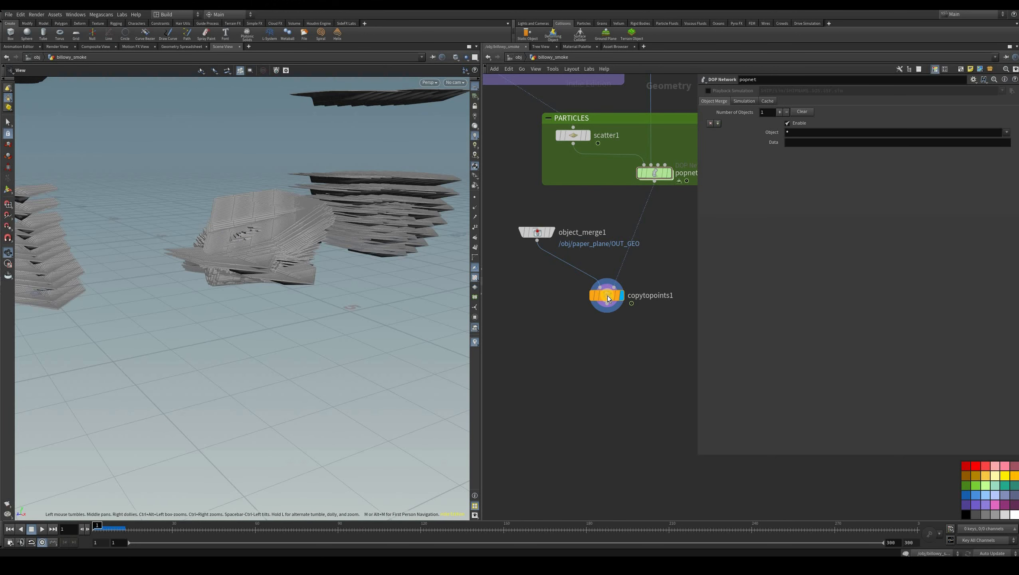
{"action": "mouse_move", "coordinate": [552, 307]}
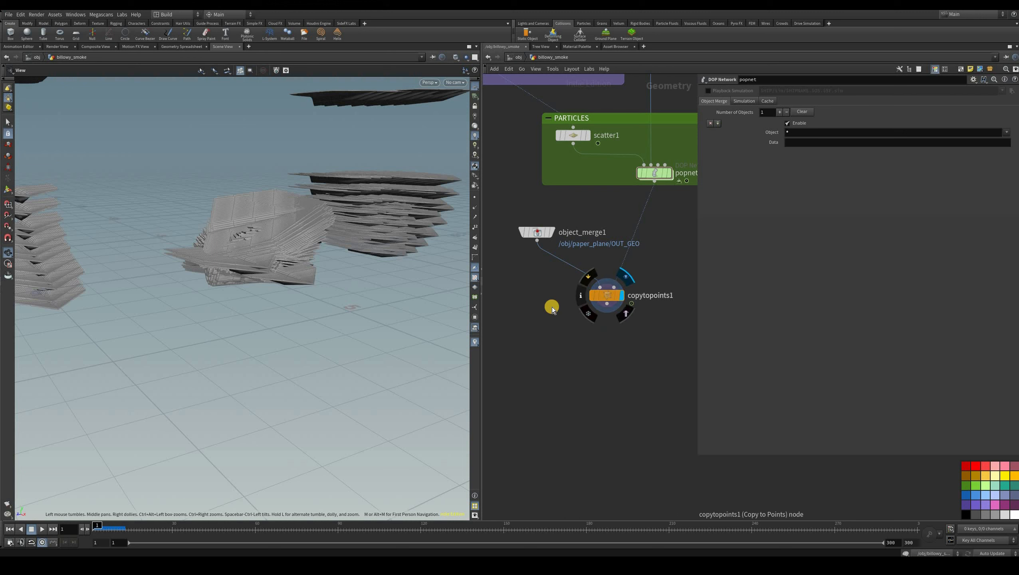
{"action": "left_click_drag", "start_coordinate": [607, 295], "coordinate": [626, 345]}
{"action": "key", "text": "Tab"}
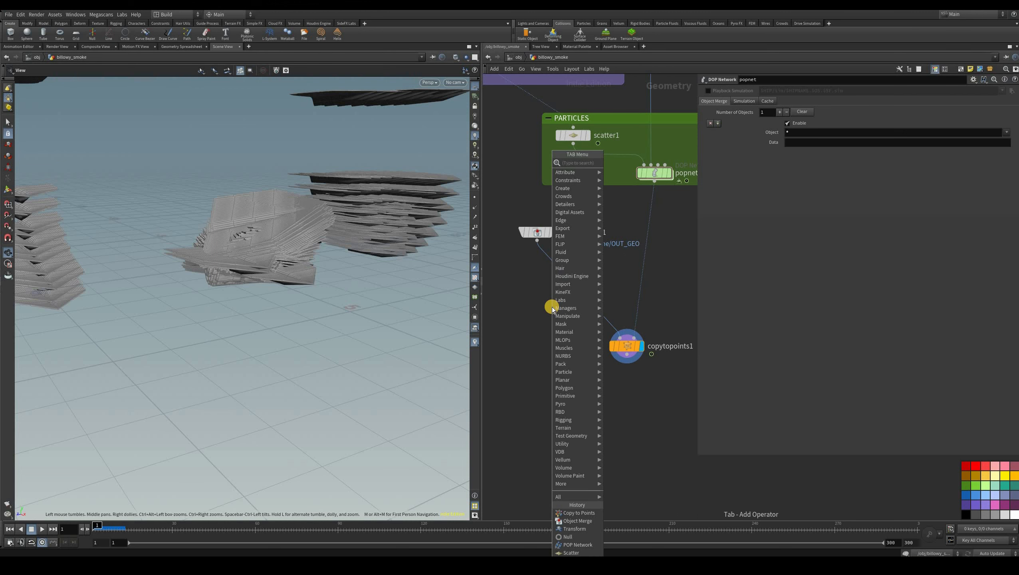
{"action": "type", "text": "tran"}
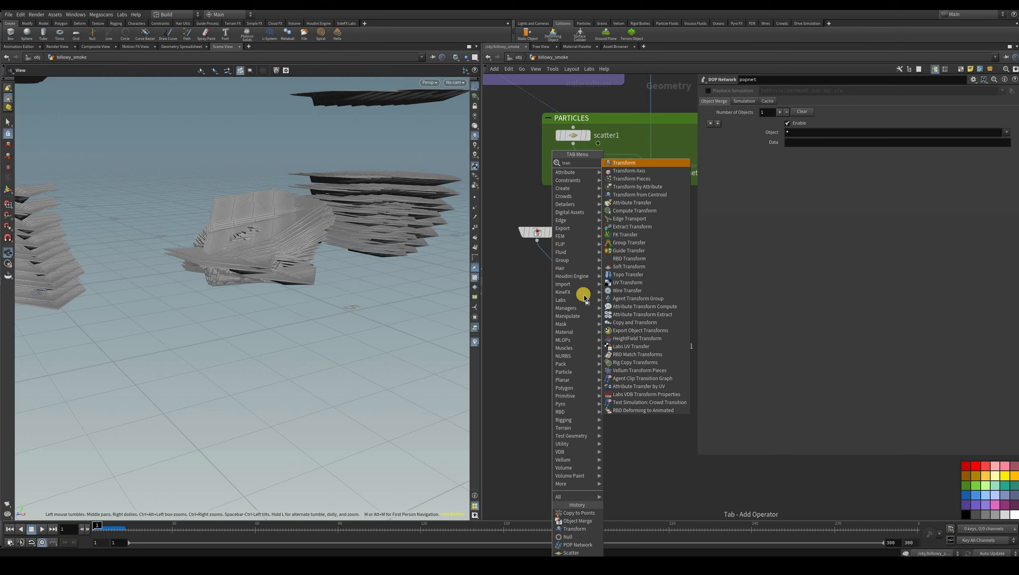
{"action": "key", "text": "Return"}
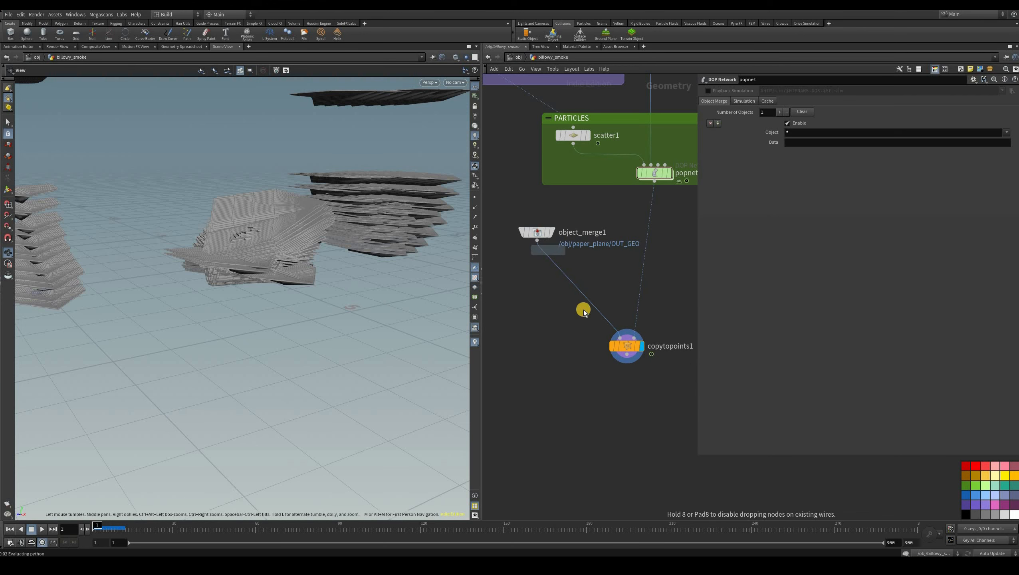
{"action": "left_click", "coordinate": [572, 282]}
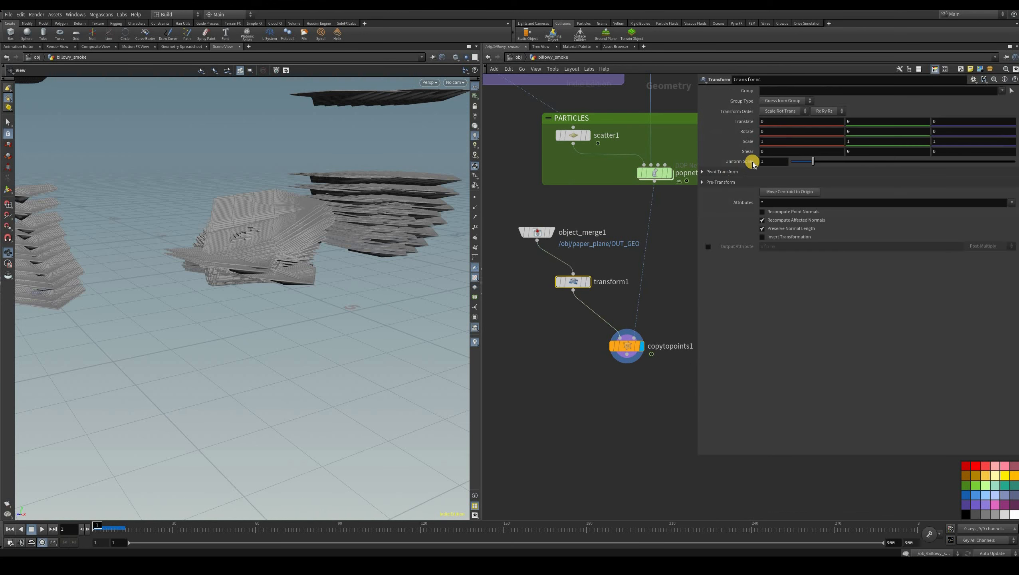
Step: Try a Uniform Scale of 0.1 on transform1, reduce it to 0.025, and inspect the size of the copied planes
{"action": "left_click", "coordinate": [715, 165]}
{"action": "type", "text": "0.1"}
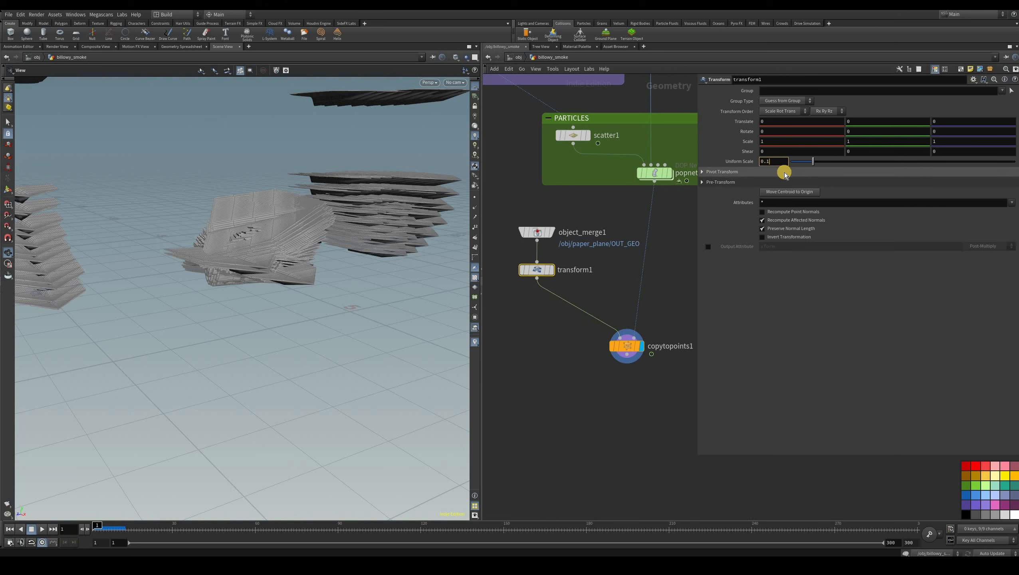
{"action": "key", "text": "Return"}
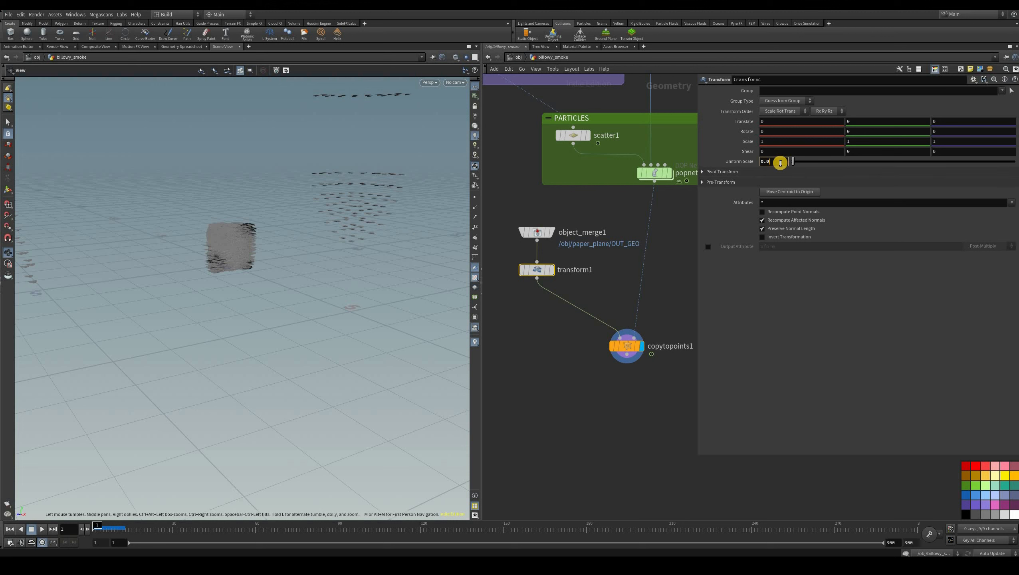
{"action": "type", "text": "25"}
{"action": "key", "text": "Return"}
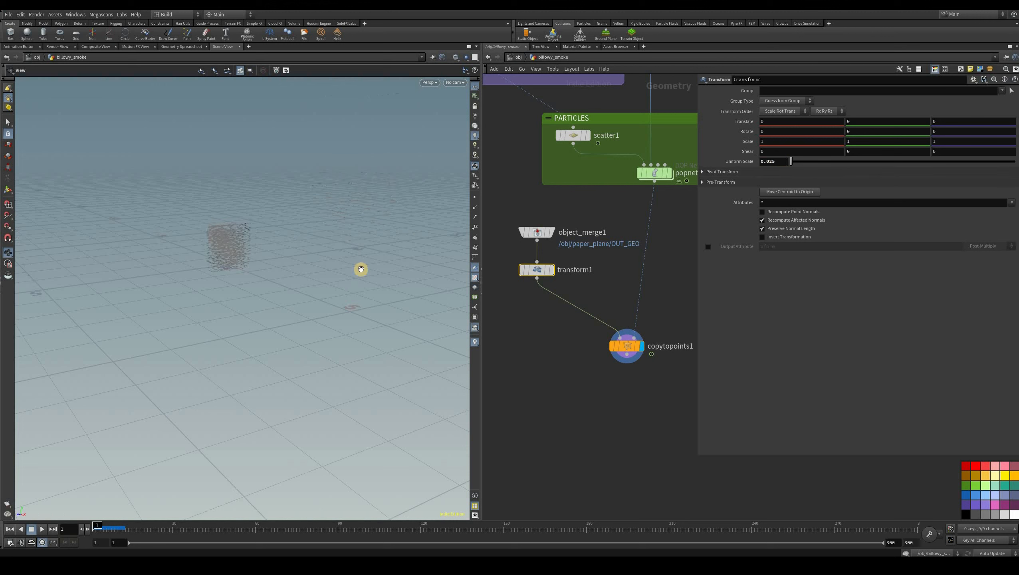
{"action": "right_click_drag", "start_coordinate": [362, 317], "coordinate": [286, 336]}
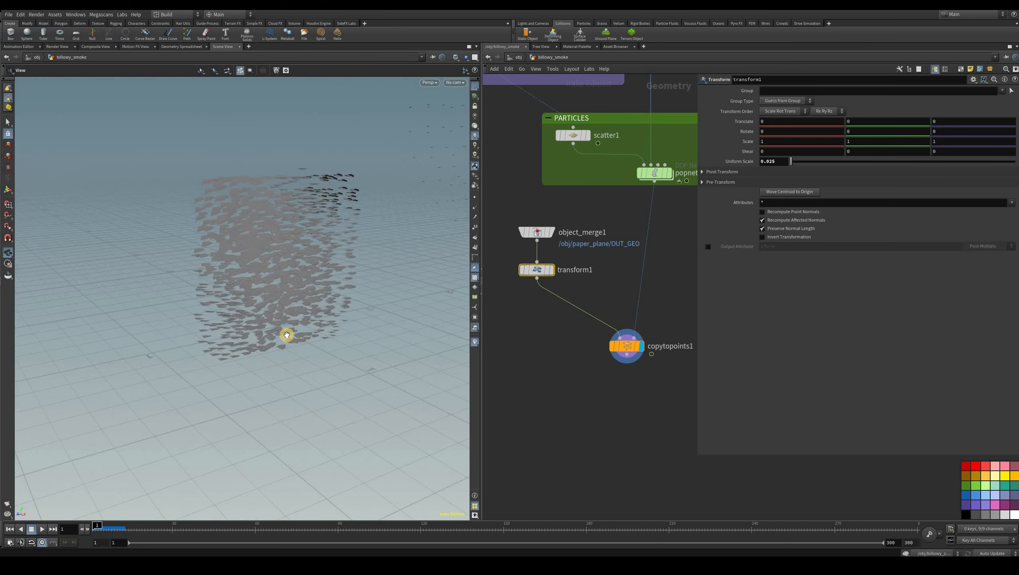
{"action": "left_click_drag", "start_coordinate": [287, 336], "coordinate": [321, 325]}
{"action": "right_click_drag", "start_coordinate": [321, 325], "coordinate": [264, 342]}
{"action": "left_click_drag", "start_coordinate": [282, 339], "coordinate": [275, 345]}
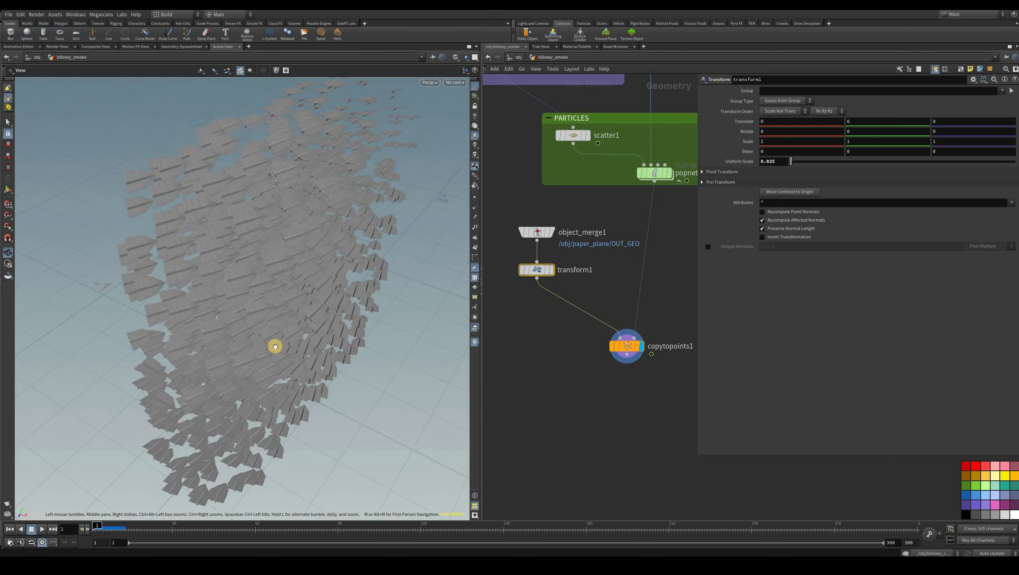
Step: Play the first frames and examine from several angles which way the copied paper planes face along their motion
{"action": "mouse_move", "coordinate": [276, 346]}
{"action": "right_mouse_down"}
{"action": "mouse_move", "coordinate": [269, 337]}
{"action": "mouse_move", "coordinate": [289, 333]}
{"action": "right_mouse_up"}
{"action": "left_click_drag", "start_coordinate": [289, 333], "coordinate": [172, 517]}
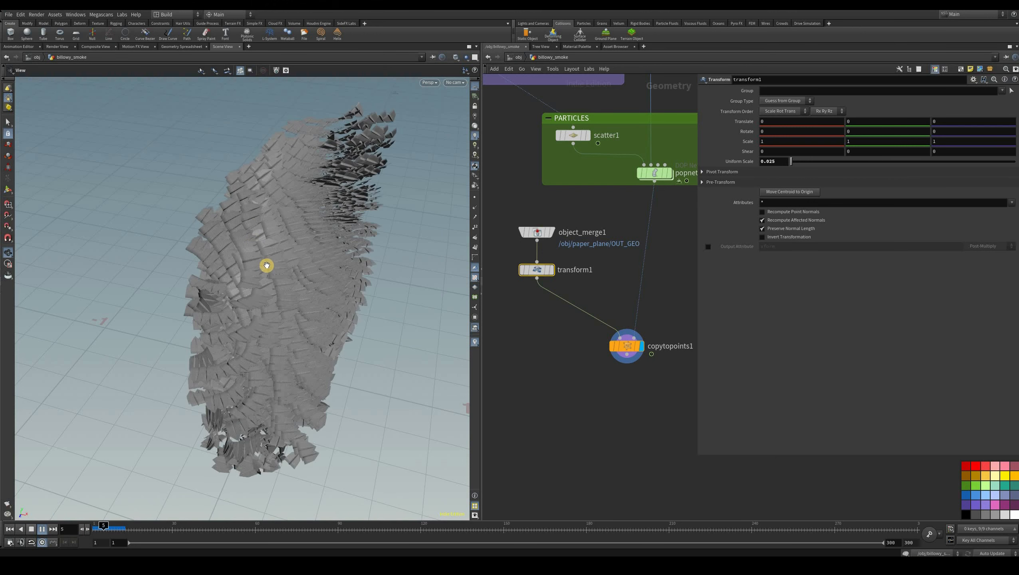
{"action": "key", "text": "Up"}
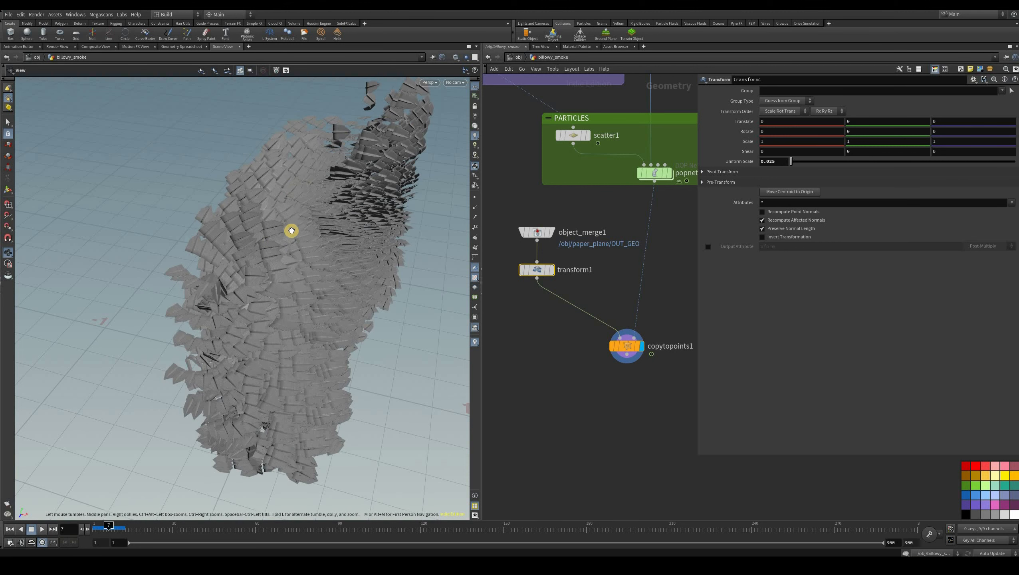
{"action": "left_click_drag", "start_coordinate": [291, 230], "coordinate": [4, 534]}
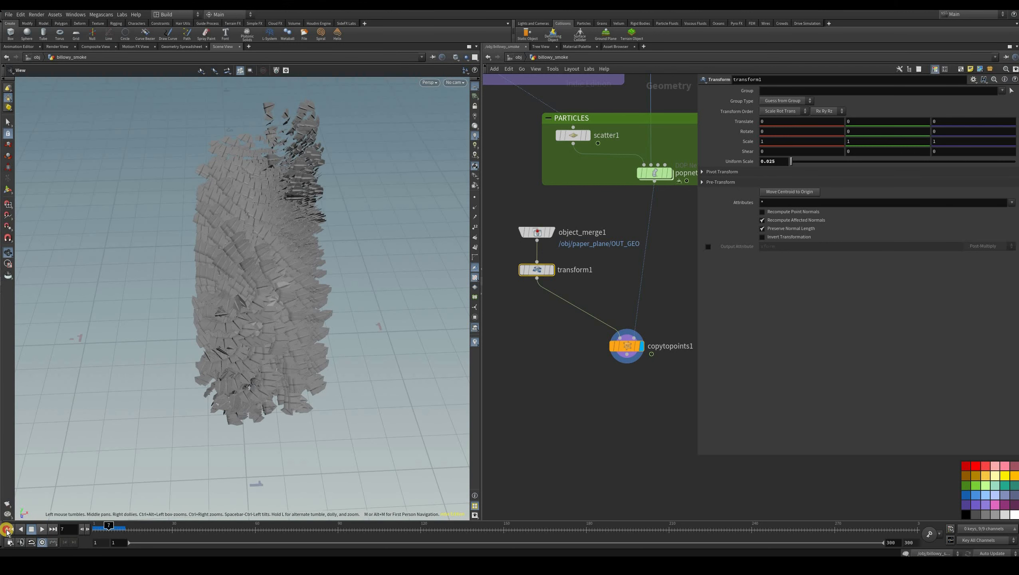
{"action": "left_click_drag", "start_coordinate": [222, 297], "coordinate": [261, 251]}
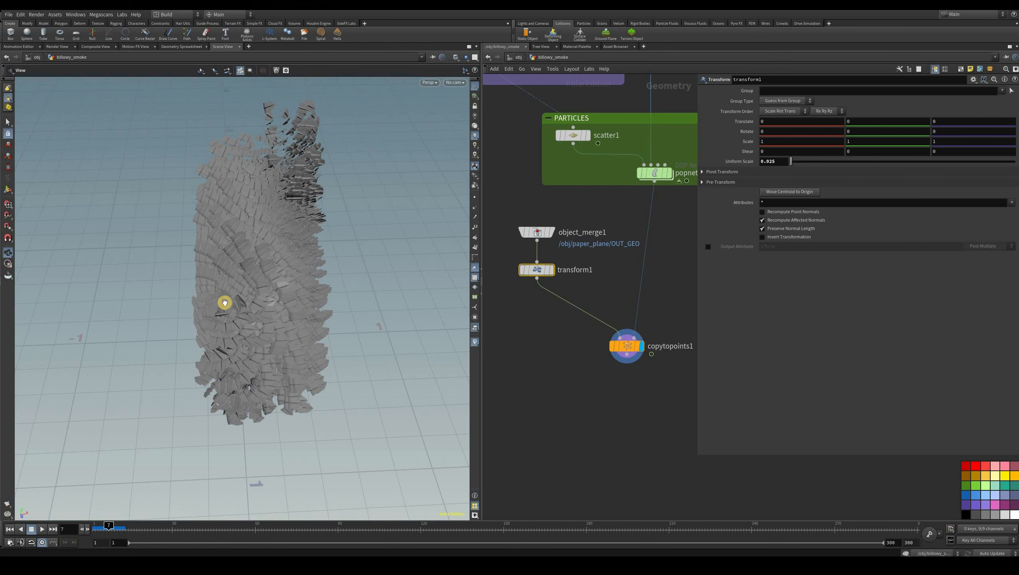
{"action": "key", "text": "ctrl+Up"}
Step: Set transform1's Y rotation to -90 and play the first frames to check the planes' heading
{"action": "mouse_move", "coordinate": [254, 165]}
{"action": "left_mouse_down"}
{"action": "mouse_move", "coordinate": [42, 157]}
{"action": "mouse_move", "coordinate": [569, 194]}
{"action": "mouse_move", "coordinate": [522, 279]}
{"action": "left_mouse_up"}
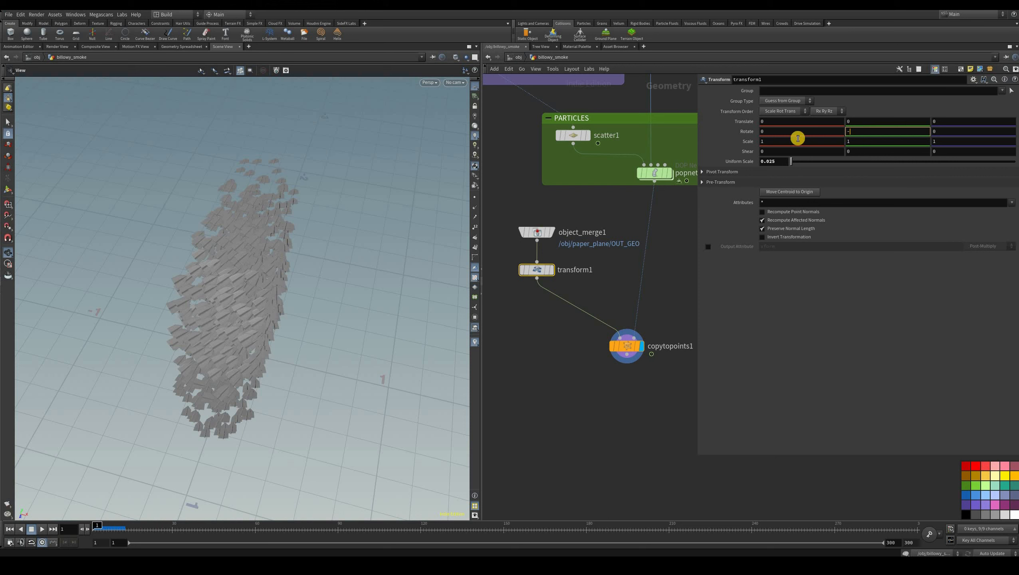
{"action": "left_click", "coordinate": [250, 329]}
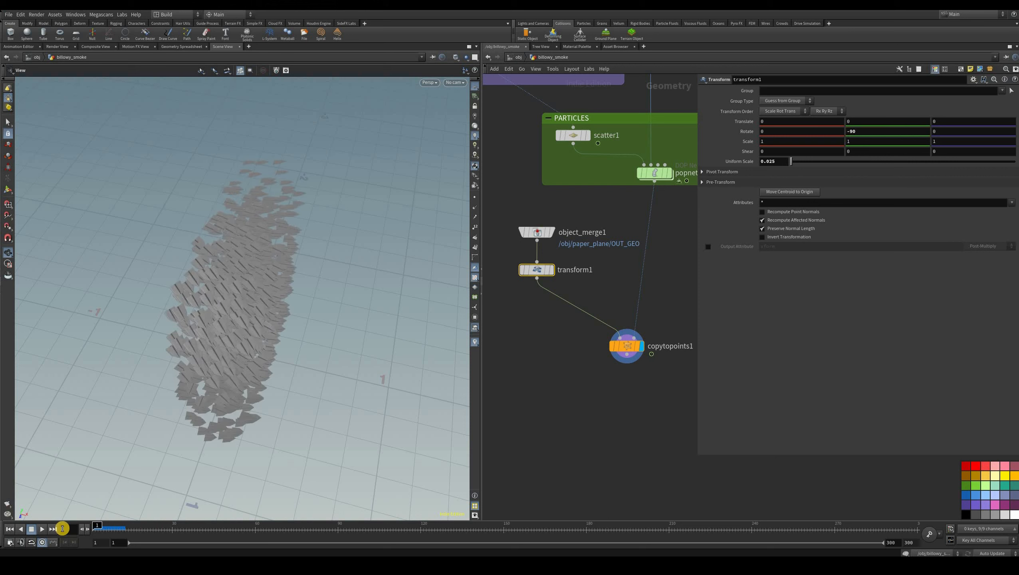
{"action": "left_click", "coordinate": [43, 529]}
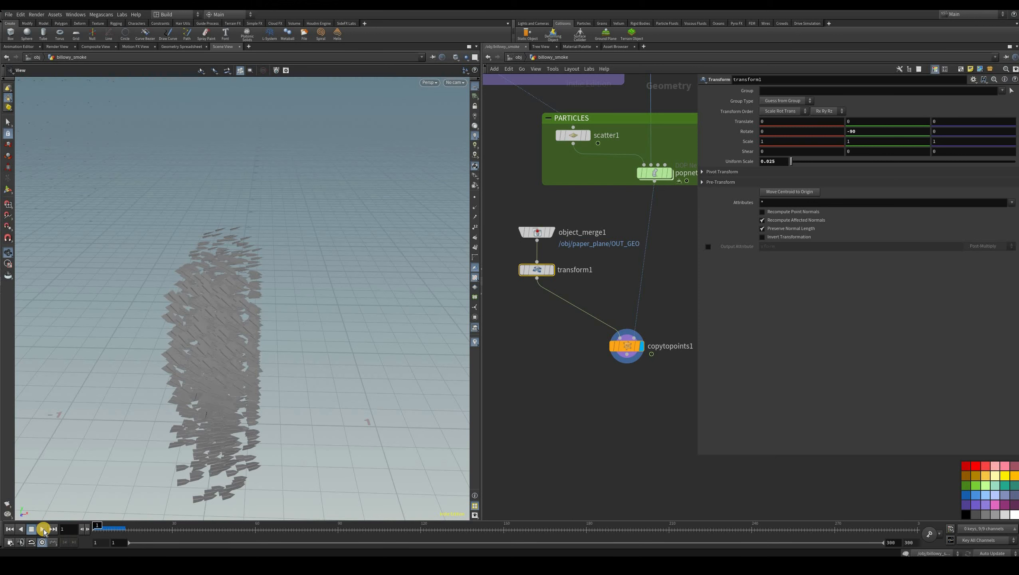
{"action": "left_click", "coordinate": [31, 529]}
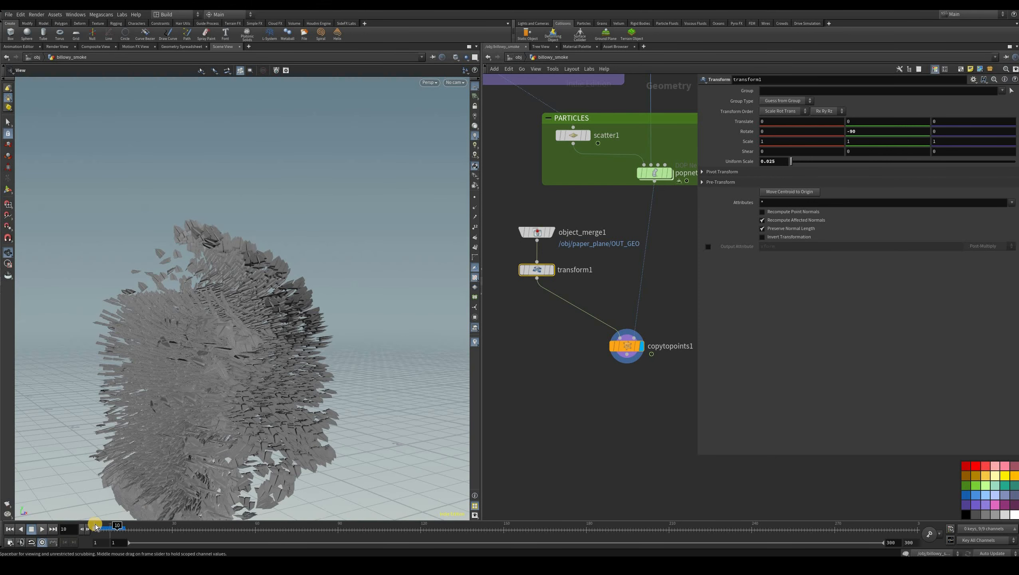
{"action": "left_click_drag", "start_coordinate": [181, 408], "coordinate": [117, 490]}
{"action": "left_click_drag", "start_coordinate": [18, 533], "coordinate": [417, 250]}
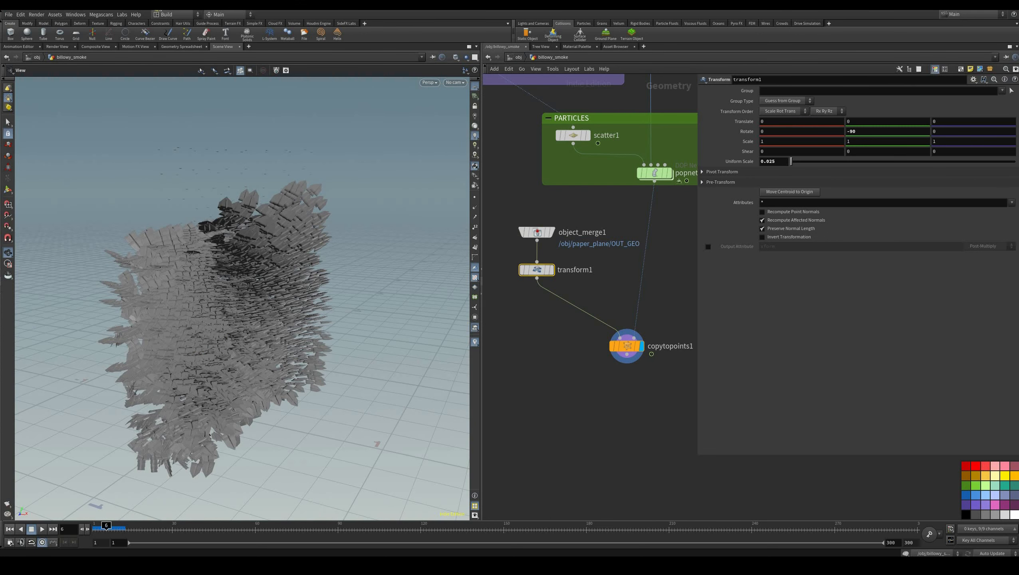
{"action": "key", "text": "ctrl+Up"}
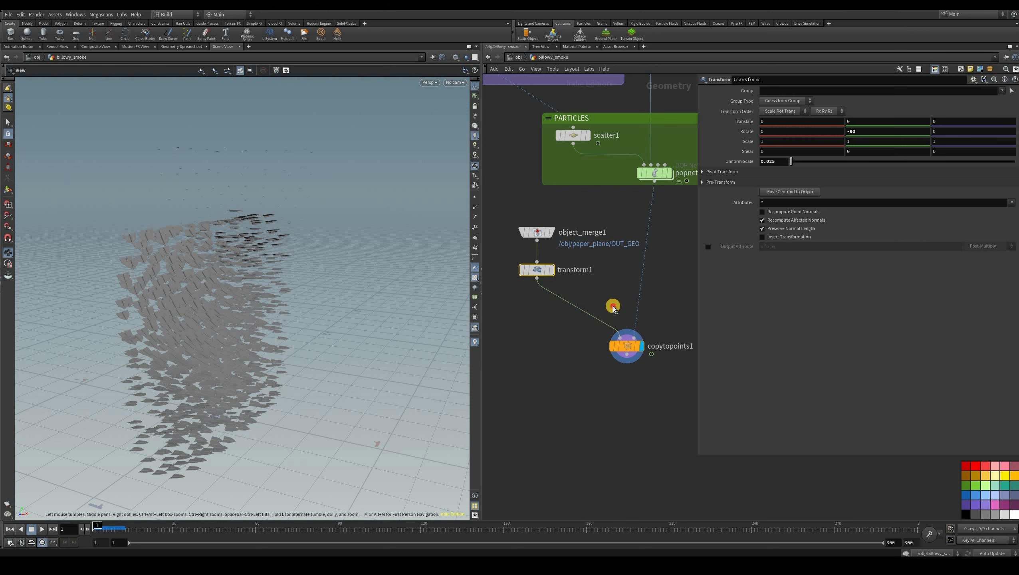
Step: Try a Uniform Scale of 0.1 on transform1 and inspect the stray planes around the main cluster
{"action": "middle_click_drag", "start_coordinate": [613, 306], "coordinate": [602, 295]}
{"action": "left_click_drag", "start_coordinate": [616, 335], "coordinate": [620, 304]}
{"action": "left_click_drag", "start_coordinate": [265, 209], "coordinate": [319, 251]}
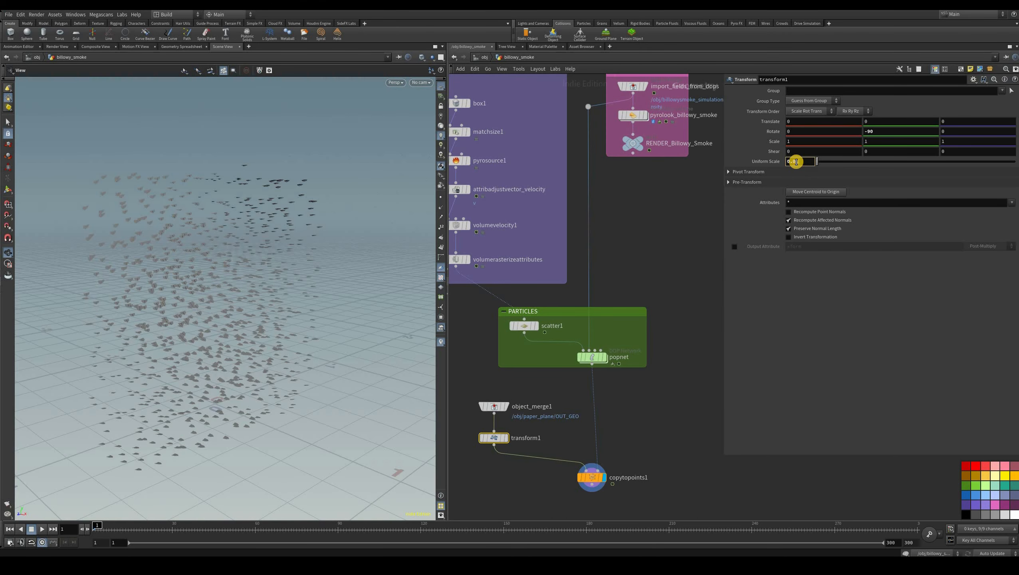
{"action": "key", "text": "BackSpace"}
{"action": "key", "text": "Return"}
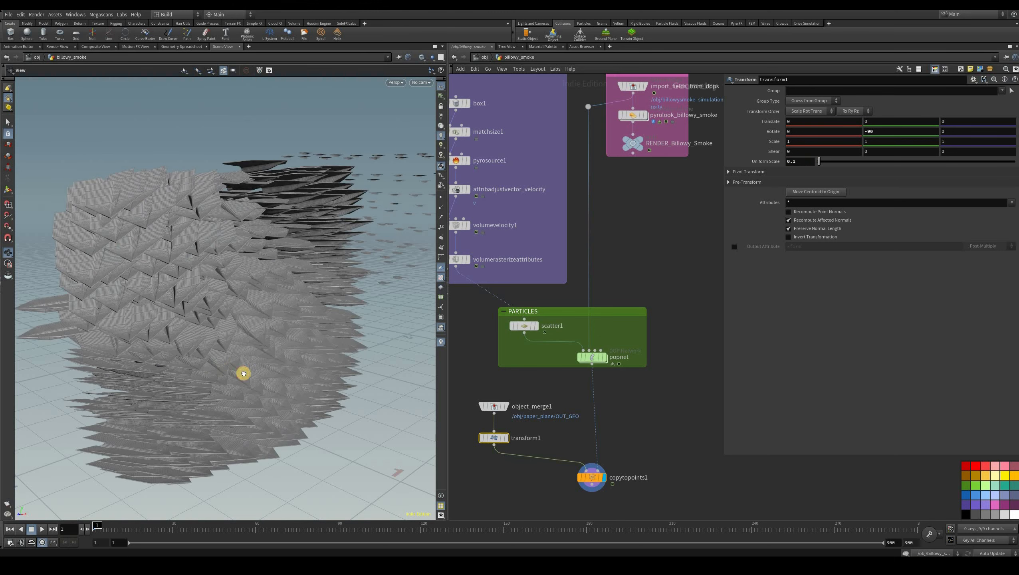
{"action": "left_click_drag", "start_coordinate": [231, 369], "coordinate": [180, 217]}
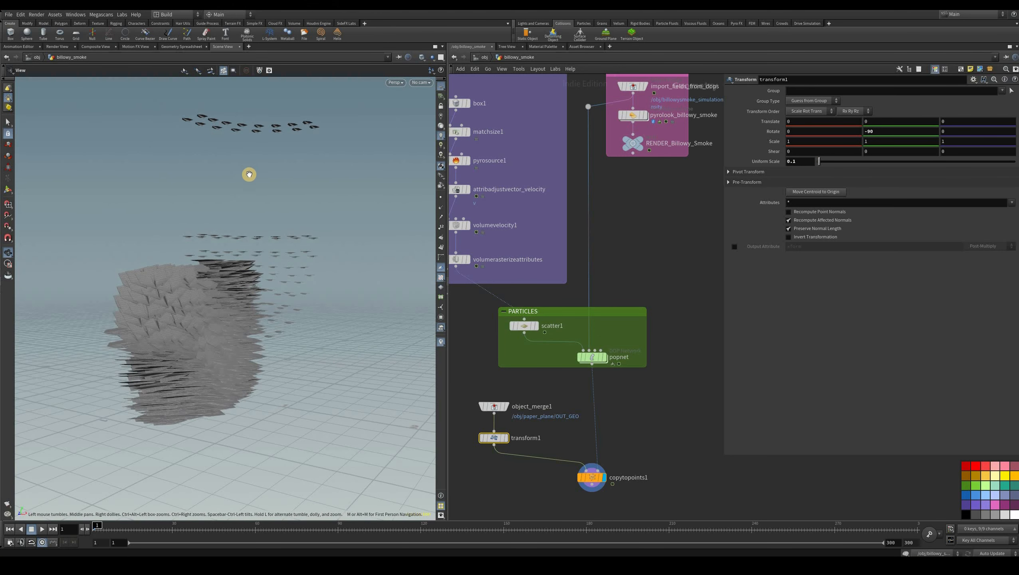
{"action": "left_click_drag", "start_coordinate": [248, 174], "coordinate": [371, 298]}
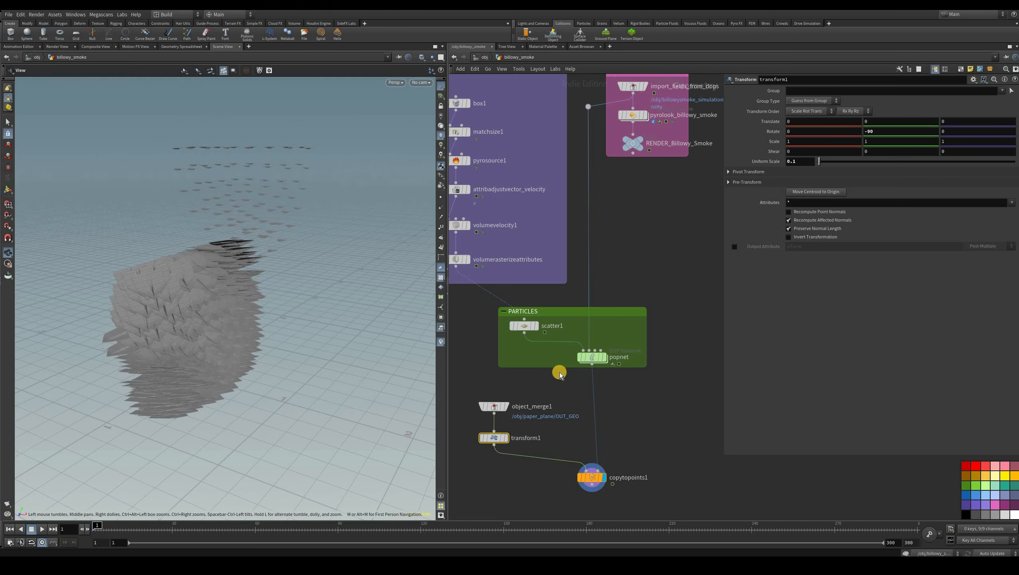
Step: Display popnet and restrict its merged Object to popobject
{"action": "scroll", "coordinate": [595, 298], "scroll_direction": "down", "scroll_amount": 3}
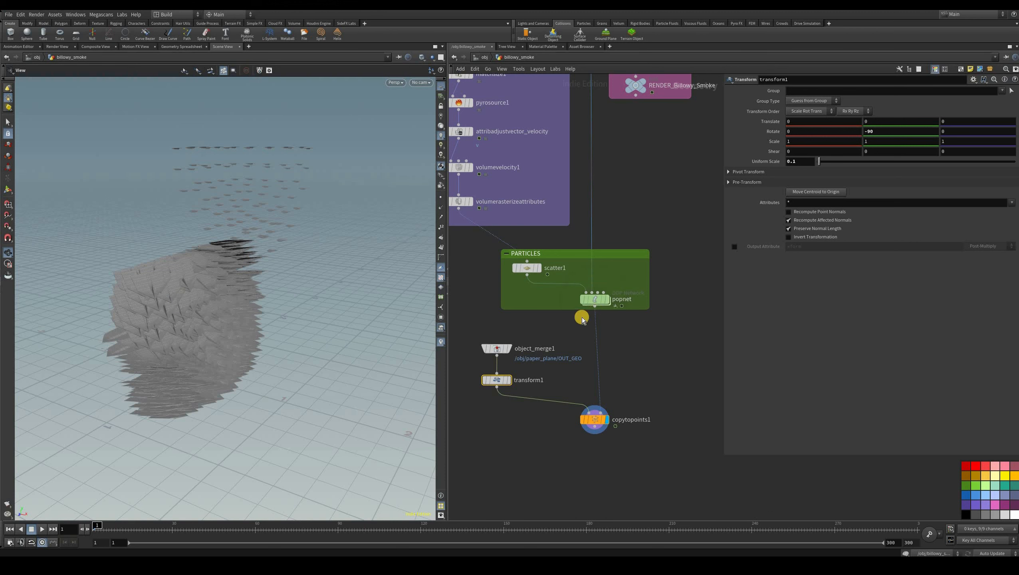
{"action": "left_click", "coordinate": [593, 300]}
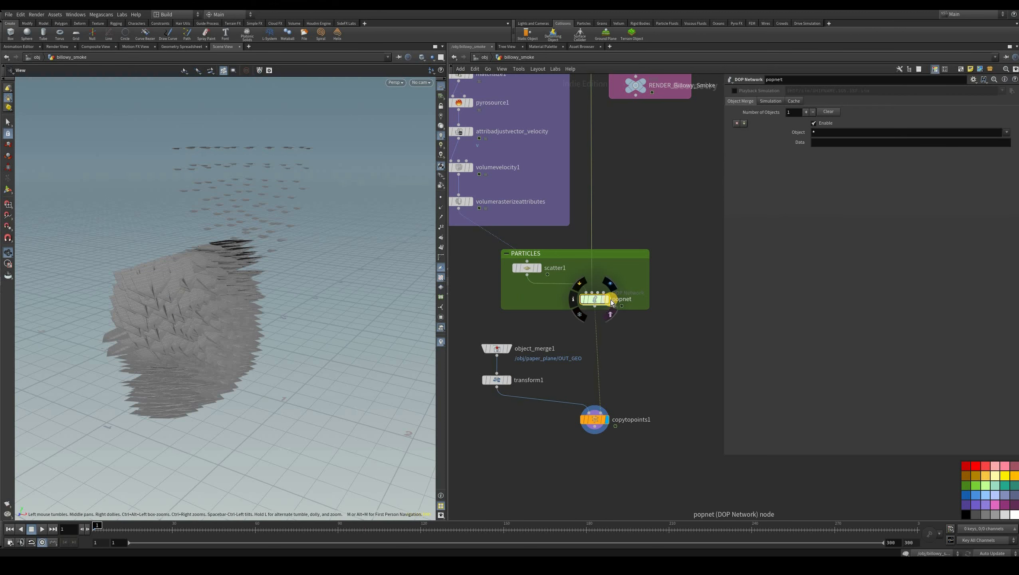
{"action": "scroll", "coordinate": [610, 301], "scroll_direction": "up", "scroll_amount": 2}
{"action": "left_click", "coordinate": [613, 277]}
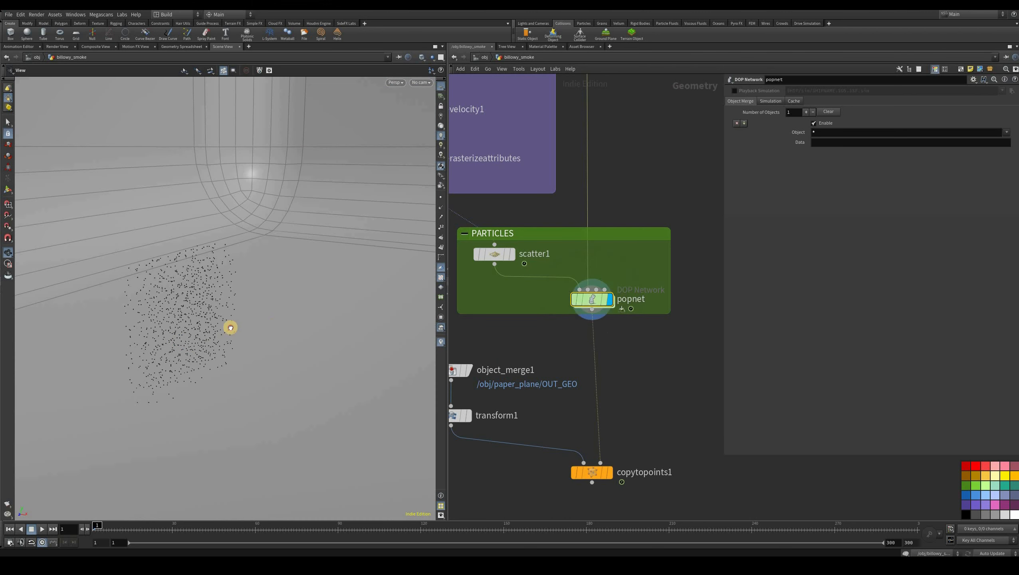
{"action": "left_click_drag", "start_coordinate": [212, 296], "coordinate": [157, 304]}
{"action": "left_click_drag", "start_coordinate": [229, 307], "coordinate": [173, 350]}
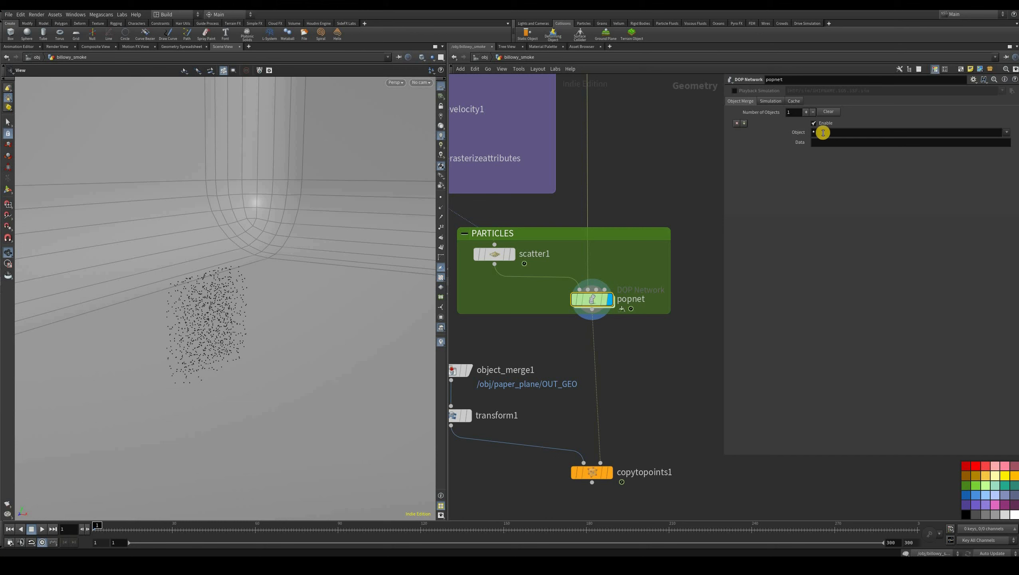
{"action": "left_click", "coordinate": [815, 132]}
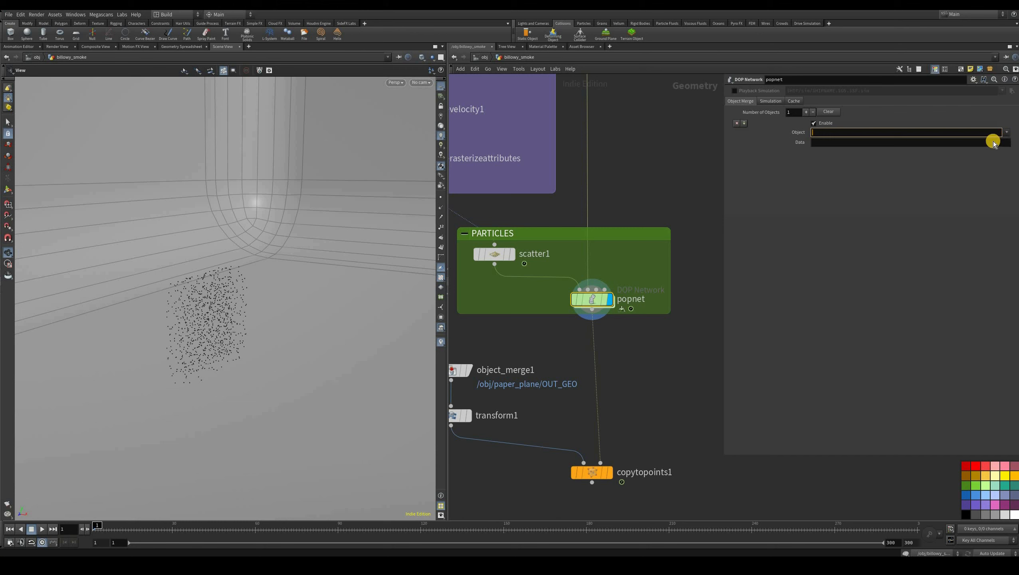
{"action": "left_click", "coordinate": [1006, 132]}
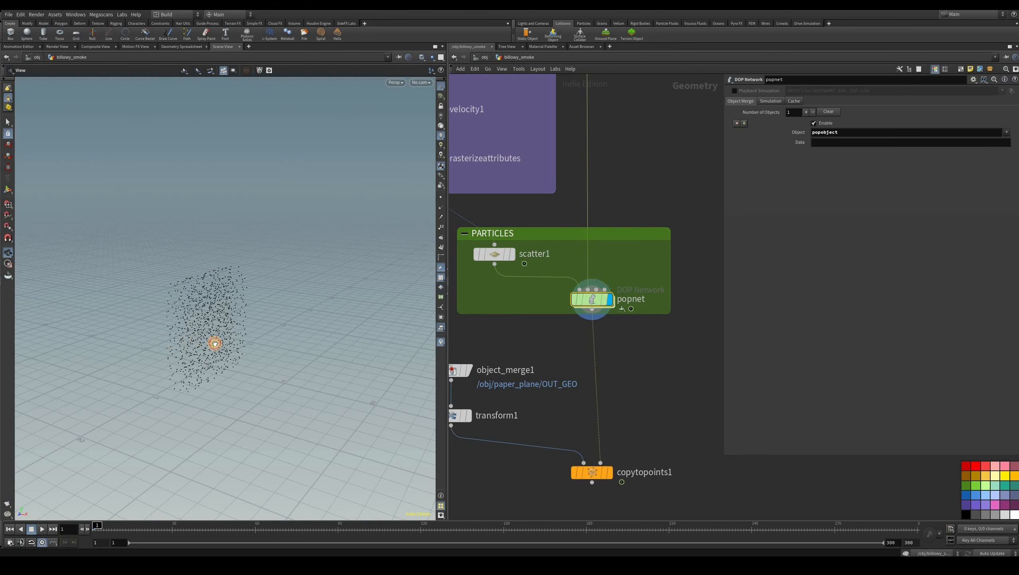
Step: Display copytopoints1 again and play the first frames of the copied planes
{"action": "left_click_drag", "start_coordinate": [601, 469], "coordinate": [610, 473]}
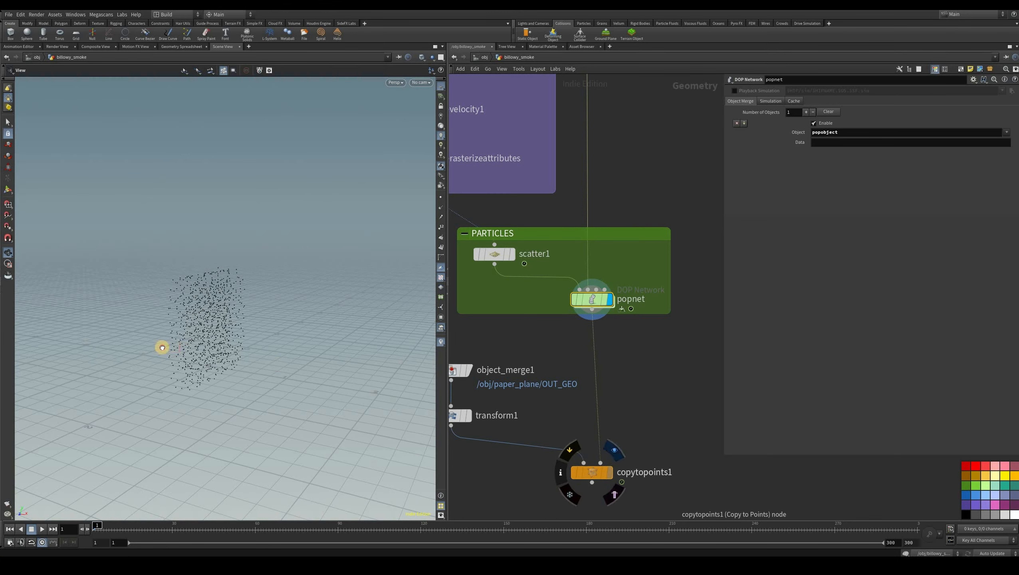
{"action": "left_click_drag", "start_coordinate": [154, 362], "coordinate": [439, 341]}
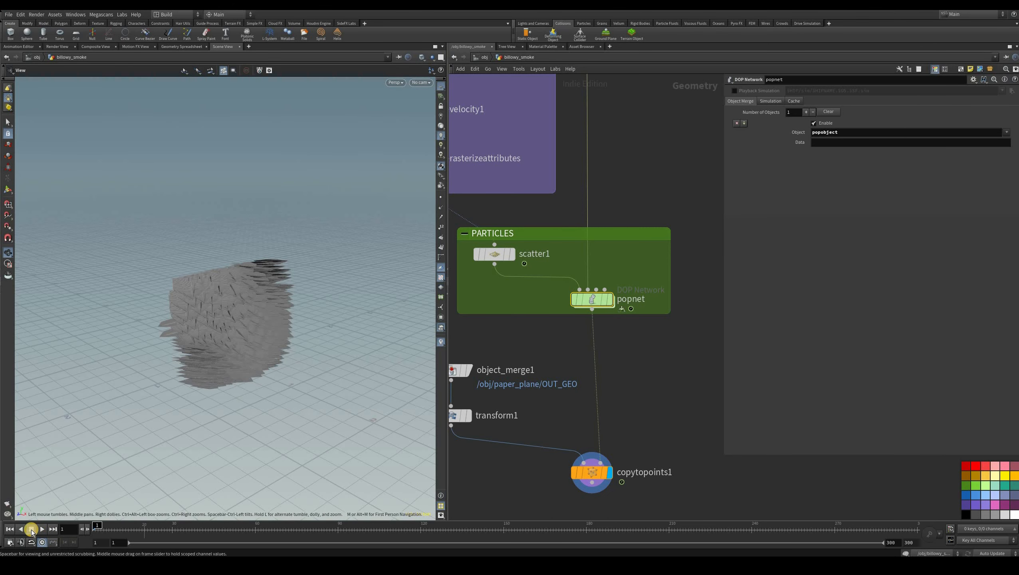
{"action": "key", "text": "Up"}
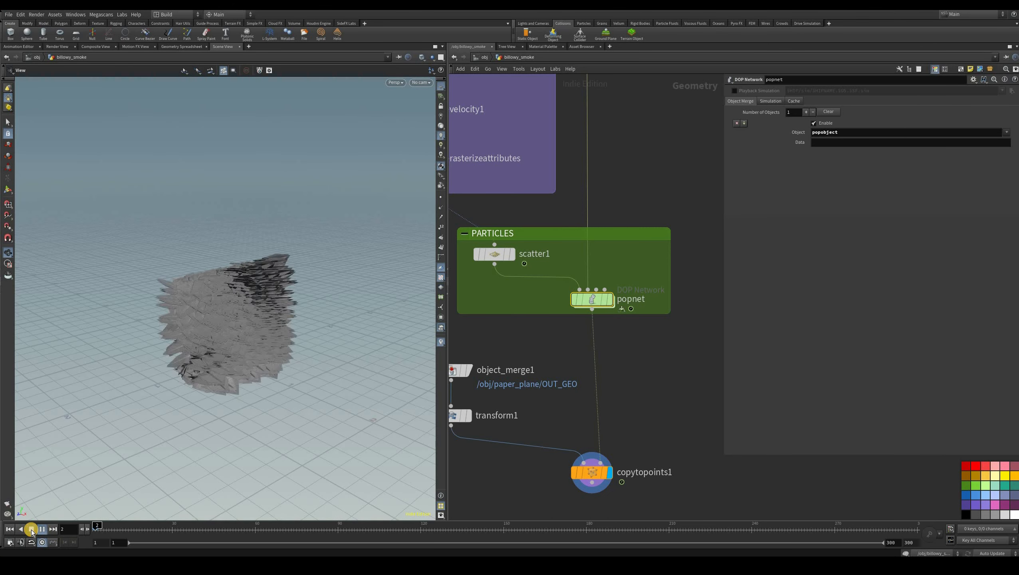
{"action": "left_click", "coordinate": [31, 529]}
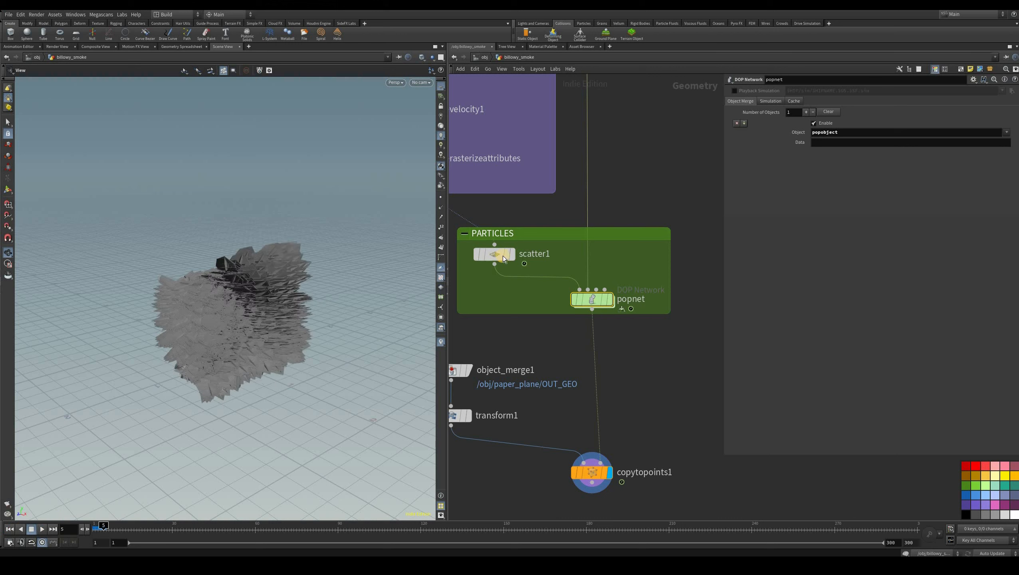
Step: Set scatter1's Force Total Count to 100
{"action": "left_click", "coordinate": [494, 254]}
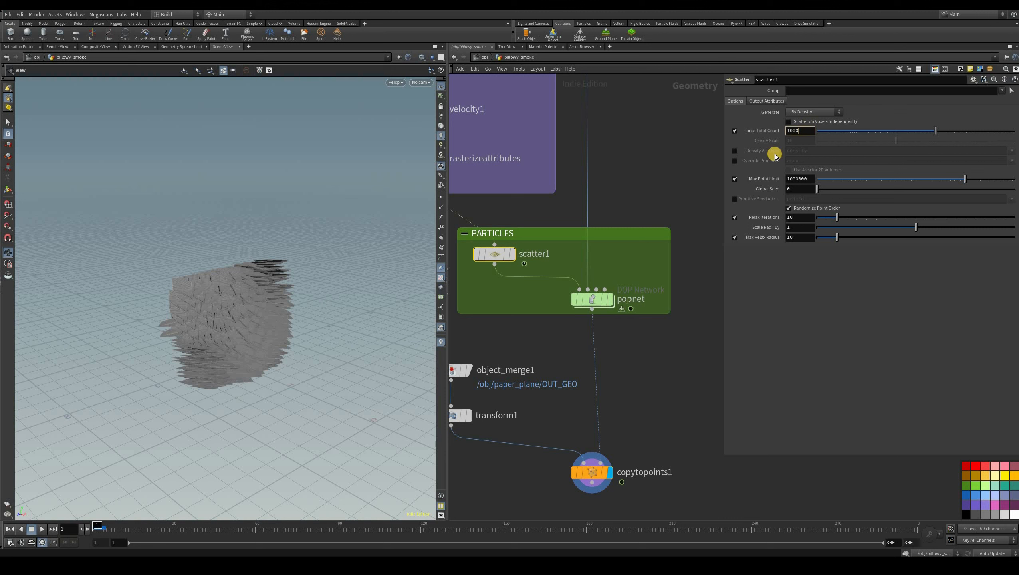
{"action": "key", "text": "BackSpace"}
{"action": "key", "text": "Return"}
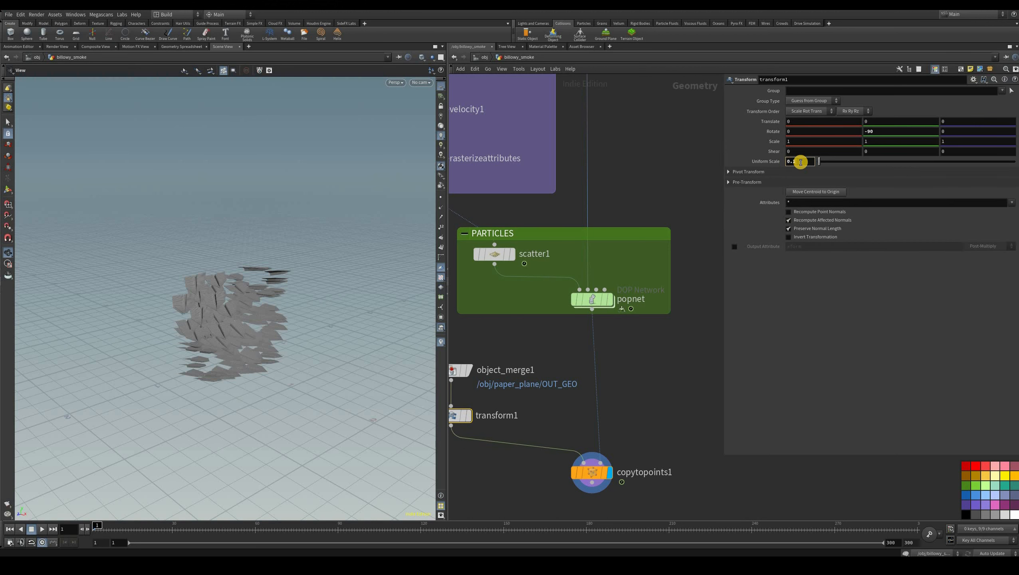
Step: Set transform1's Uniform Scale to 0.05
{"action": "key", "text": "BackSpace"}
{"action": "type", "text": "05"}
{"action": "key", "text": "Return"}
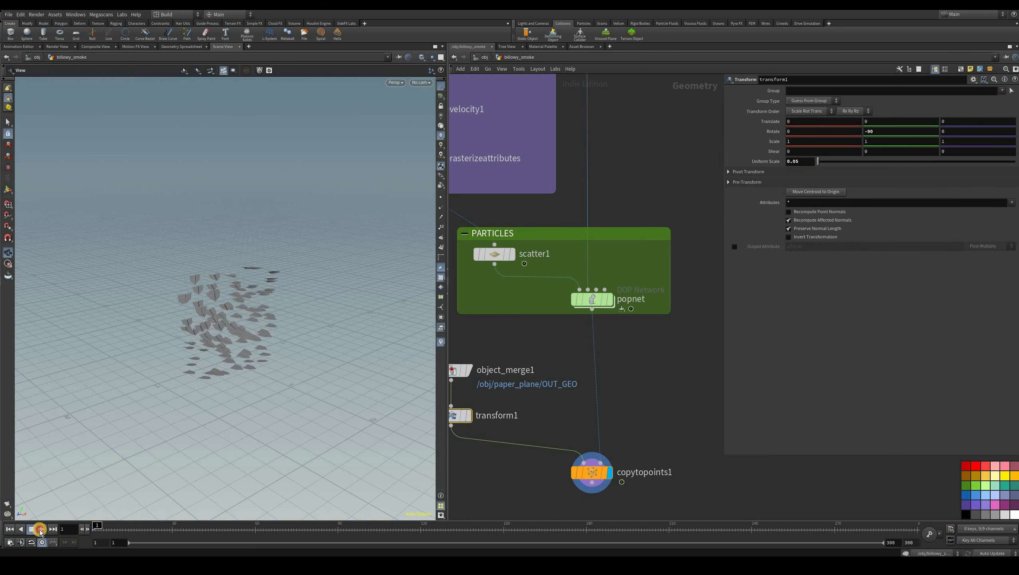
Step: Play the simulation past frame 40, replay it, and examine the spacing, size and flow of the paper planes
{"action": "left_click", "coordinate": [35, 534]}
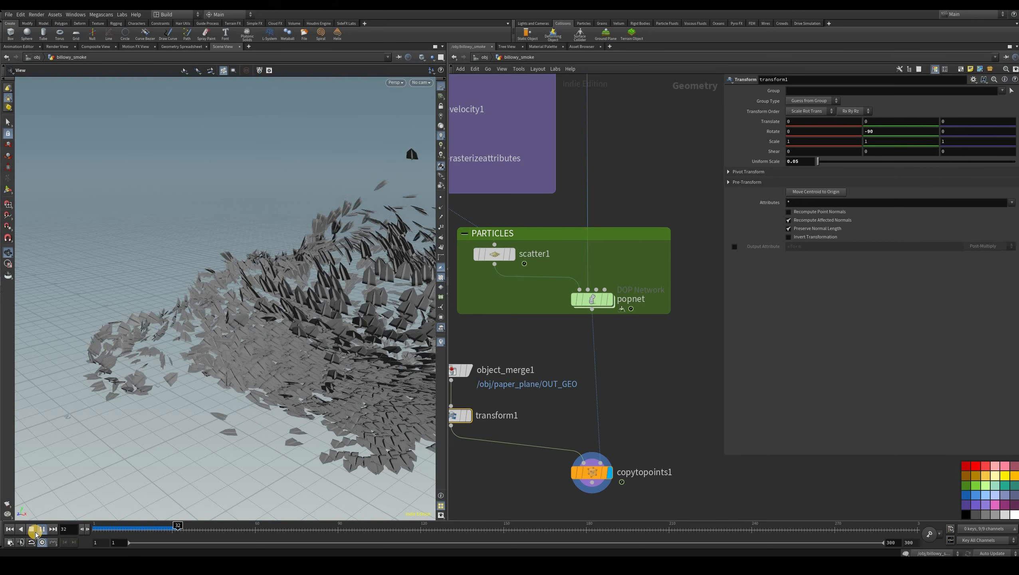
{"action": "left_click", "coordinate": [208, 447]}
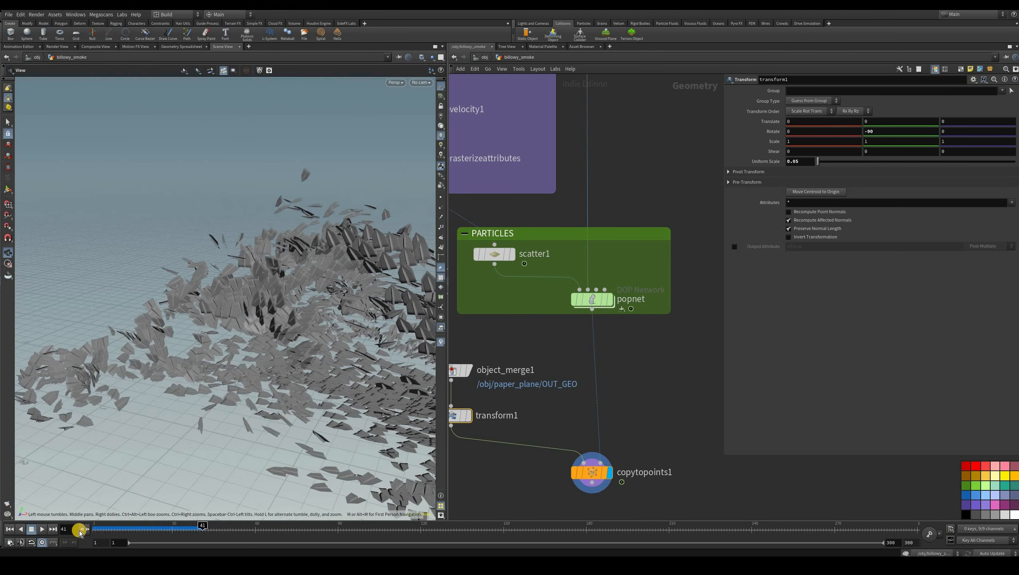
{"action": "left_click", "coordinate": [36, 532]}
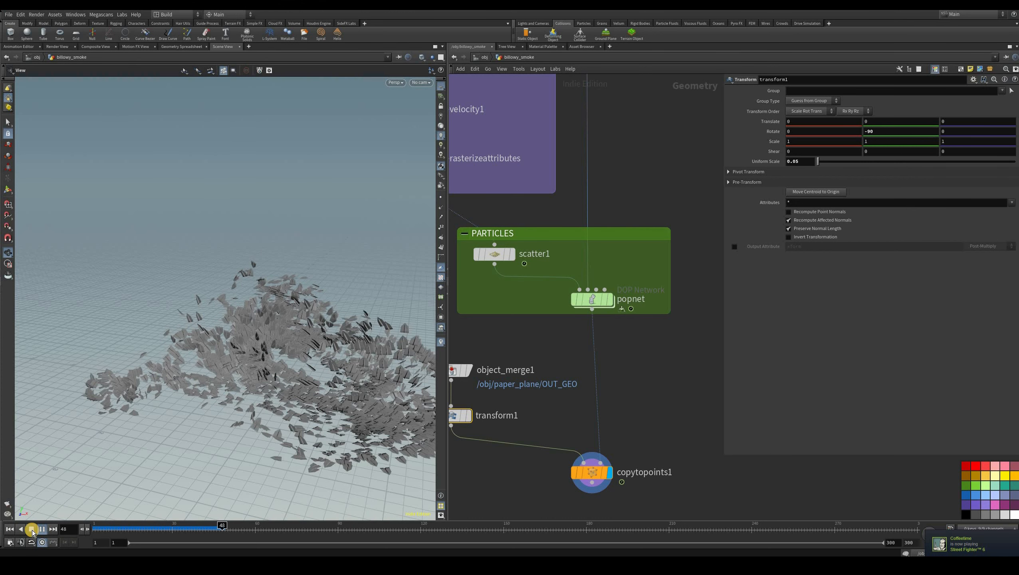
{"action": "left_click", "coordinate": [32, 531]}
{"action": "left_click", "coordinate": [41, 529]}
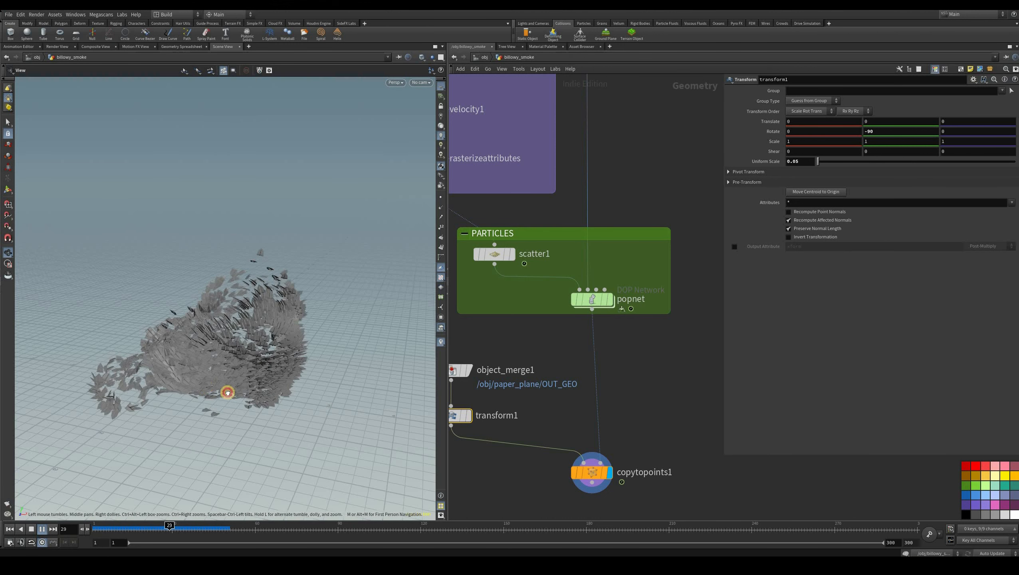
{"action": "mouse_move", "coordinate": [227, 392]}
{"action": "left_mouse_down"}
{"action": "mouse_move", "coordinate": [288, 406]}
{"action": "mouse_move", "coordinate": [228, 385]}
{"action": "left_mouse_up"}
{"action": "key", "text": "Up"}
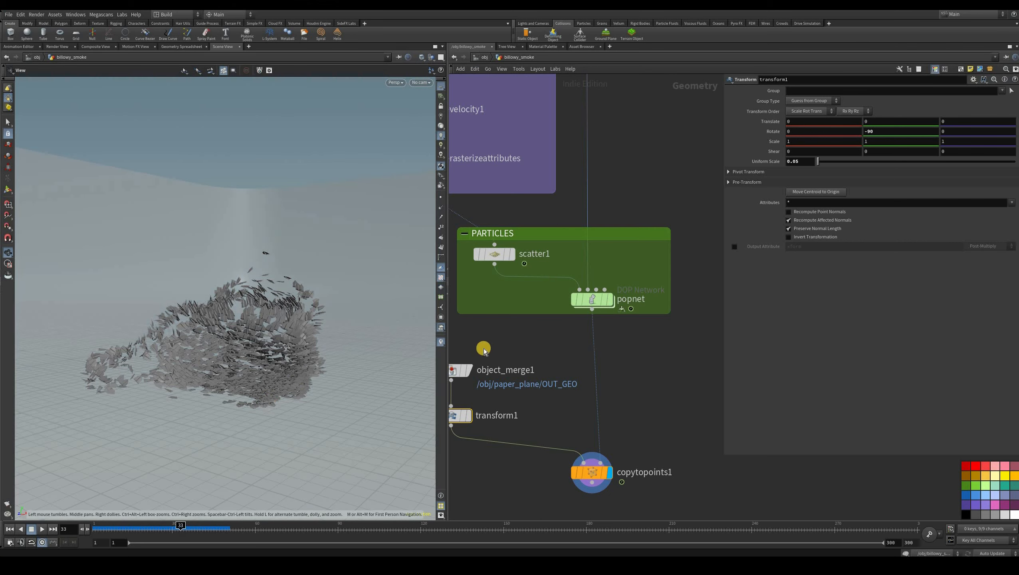
{"action": "middle_click_drag", "start_coordinate": [339, 317], "coordinate": [340, 295]}
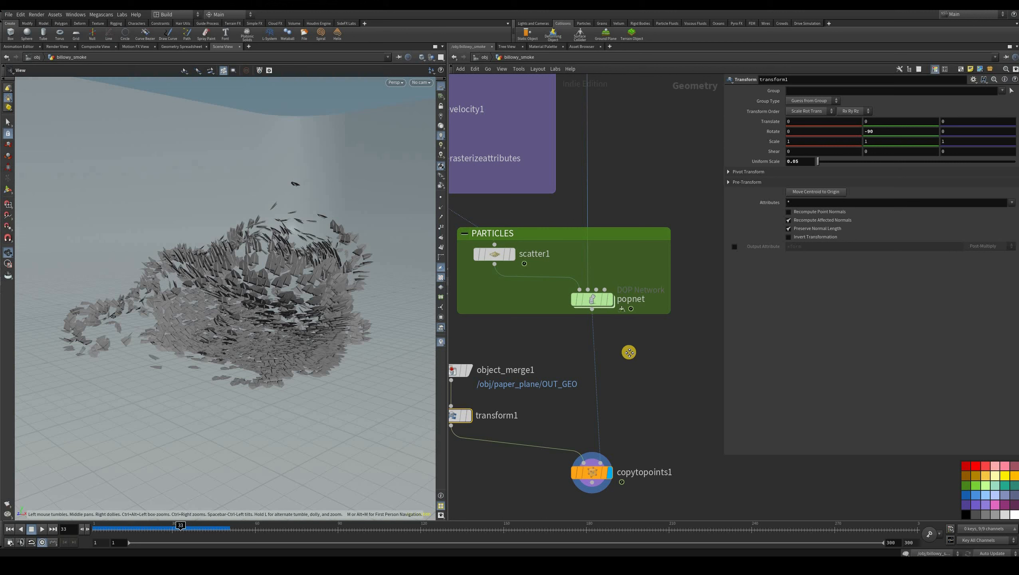
{"action": "middle_click_drag", "start_coordinate": [648, 349], "coordinate": [630, 301]}
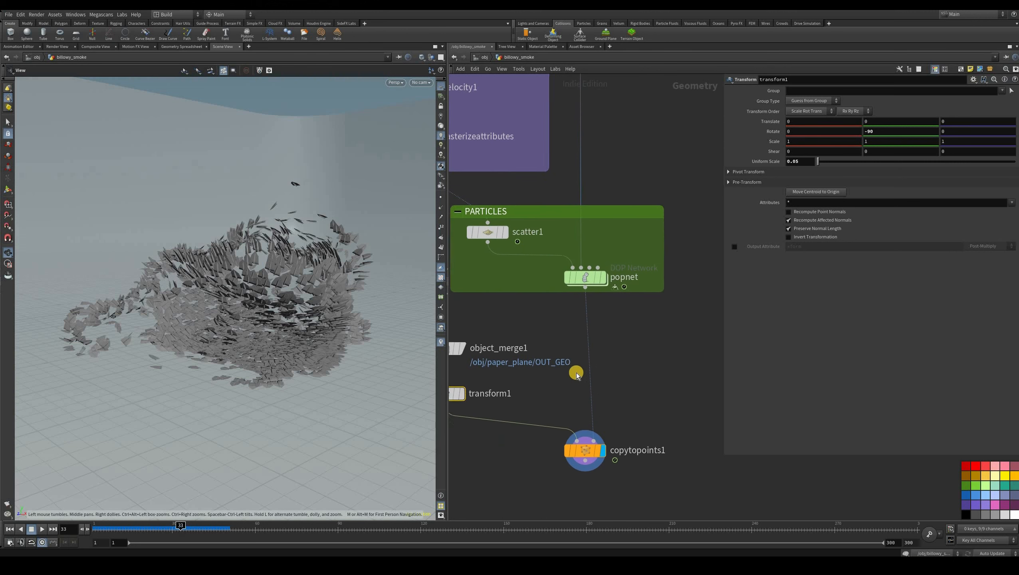
{"action": "middle_click_drag", "start_coordinate": [615, 392], "coordinate": [611, 344]}
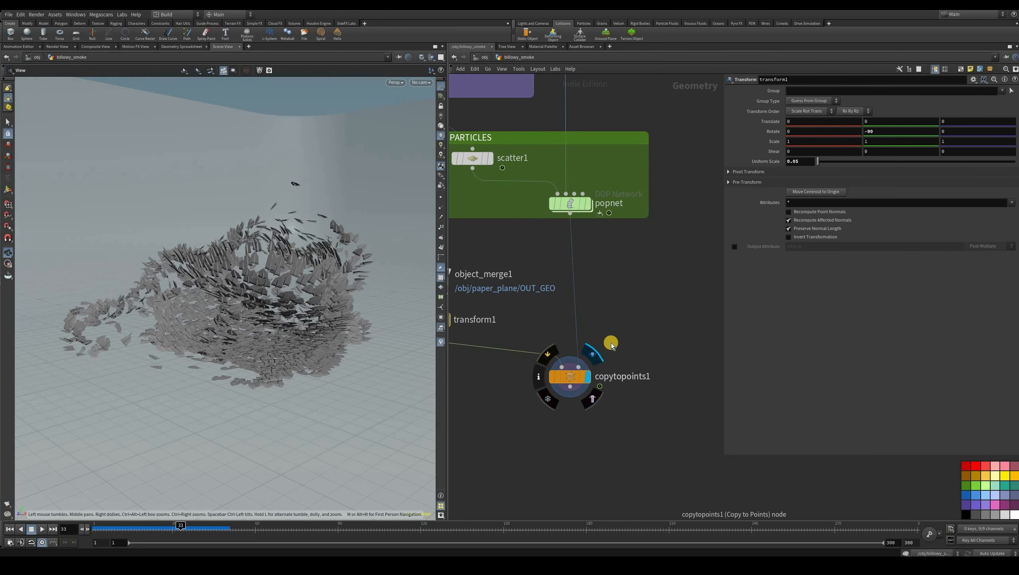
Step: Add an Attribute Randomize node for Cd and insert it between popnet and copytopoints1
{"action": "left_click", "coordinate": [573, 377]}
{"action": "middle_click", "coordinate": [575, 378]}
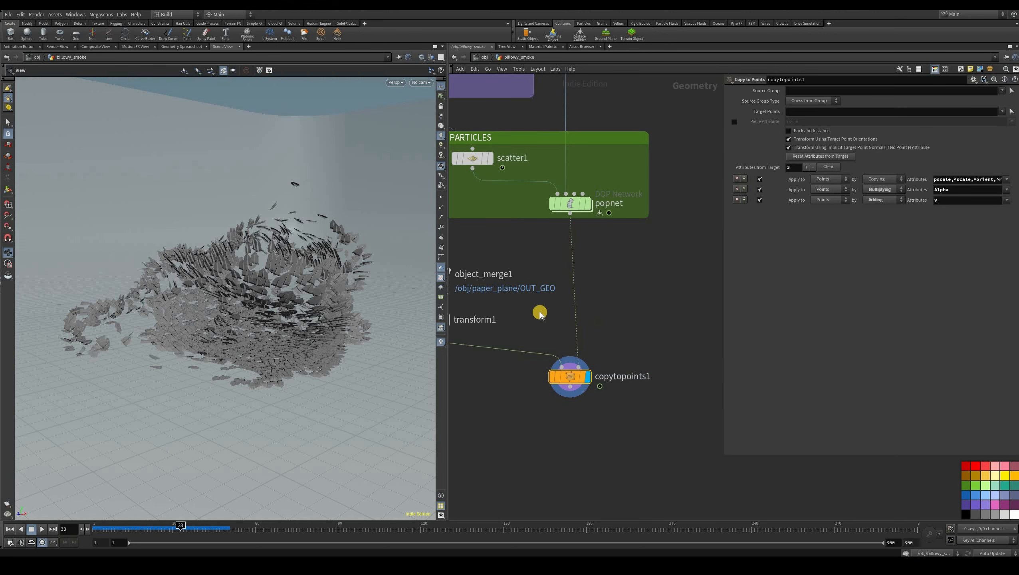
{"action": "key", "text": "h"}
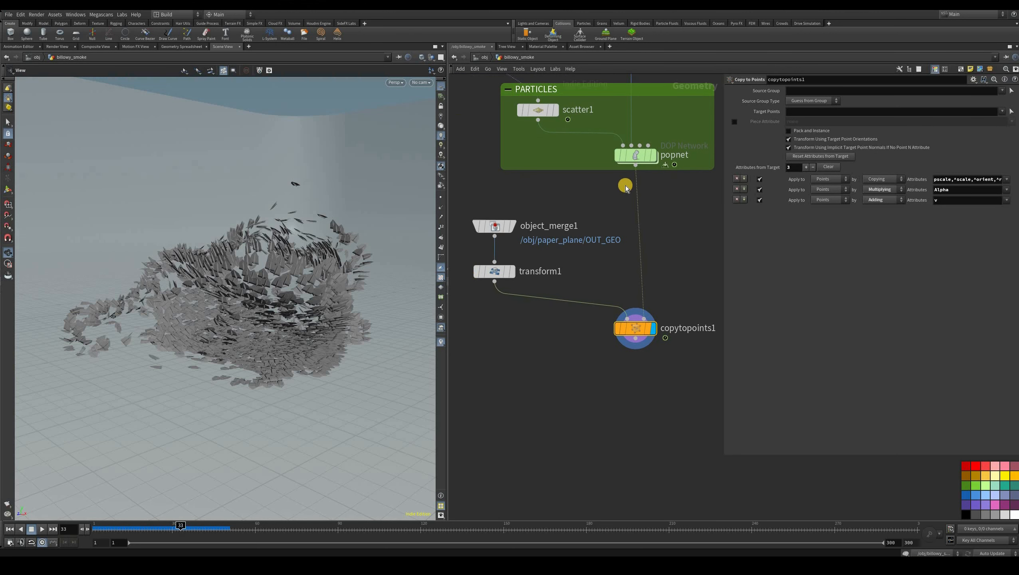
{"action": "middle_click_drag", "start_coordinate": [652, 161], "coordinate": [613, 186]}
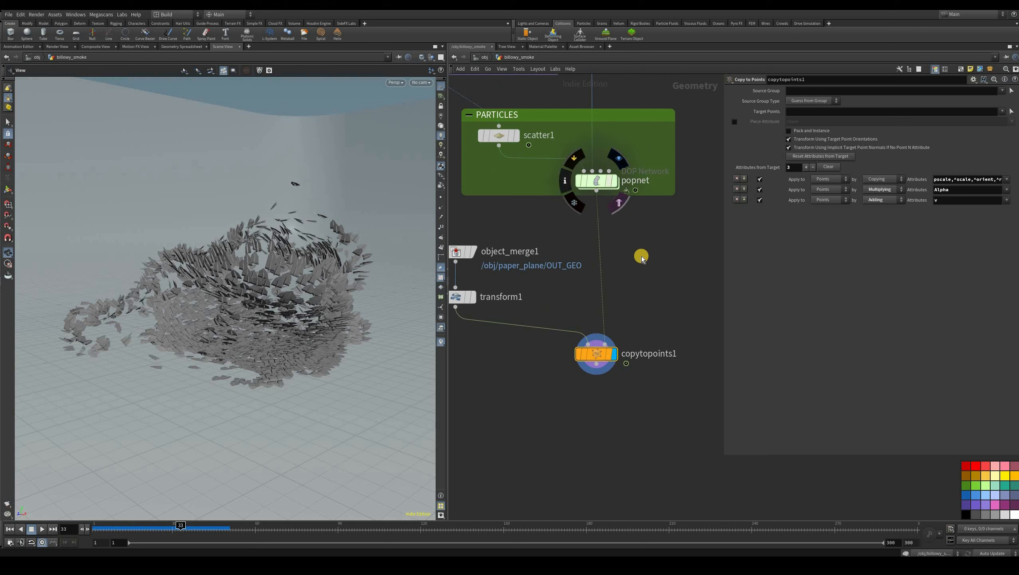
{"action": "key", "text": "Tab"}
{"action": "type", "text": "a"}
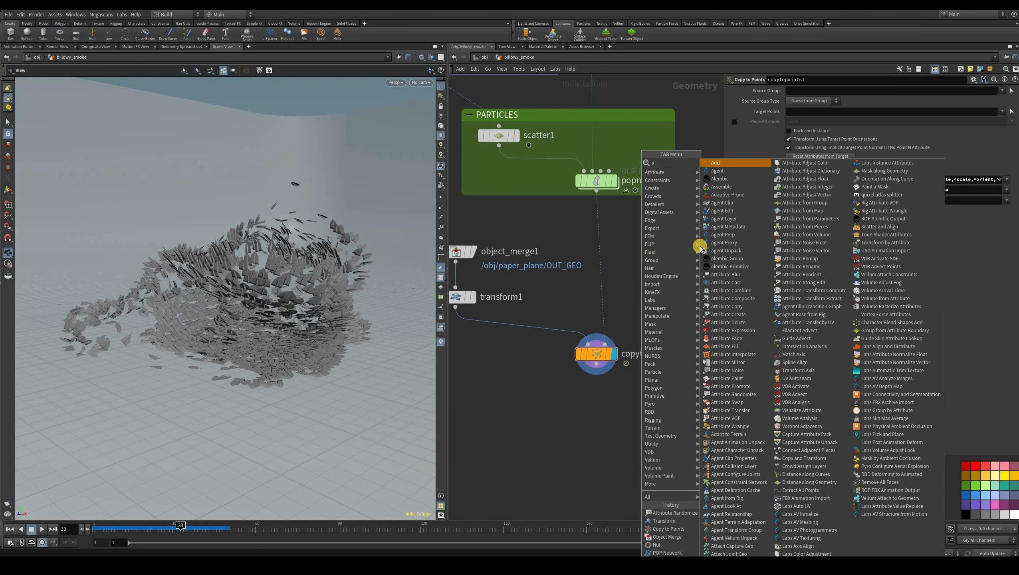
{"action": "type", "text": "tt ra"}
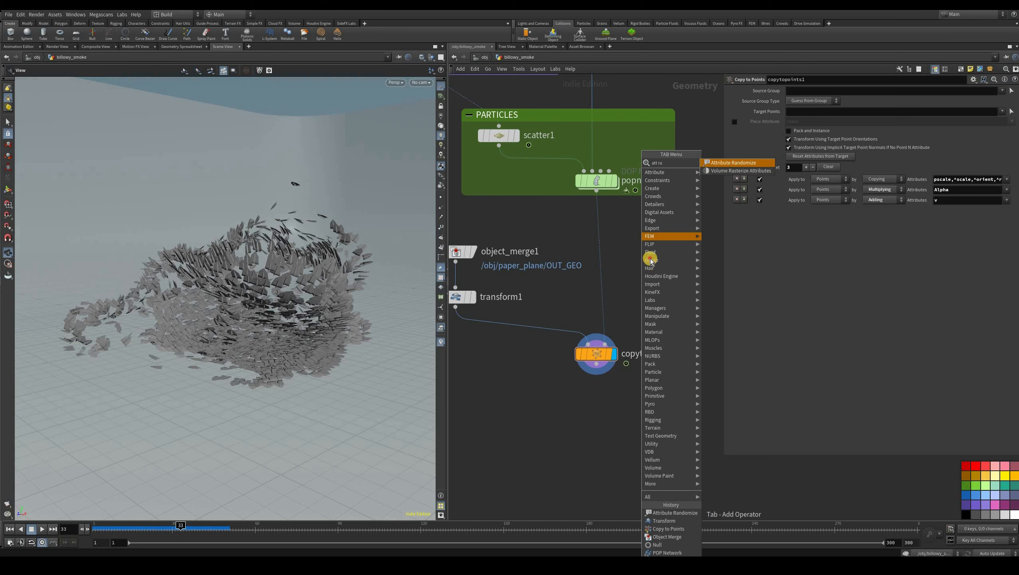
{"action": "key", "text": "Return"}
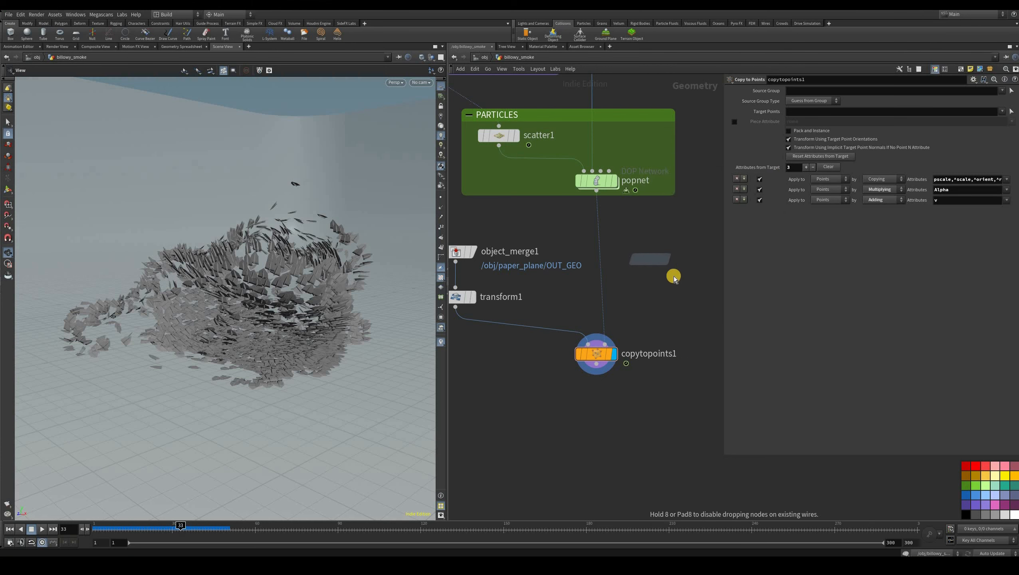
{"action": "left_click", "coordinate": [676, 275]}
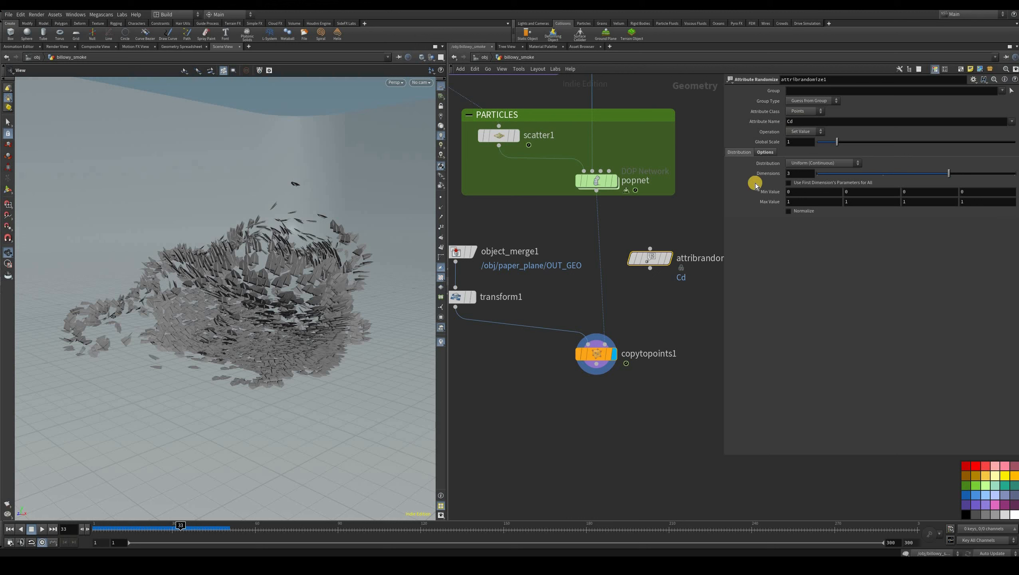
{"action": "double_click", "coordinate": [789, 123]}
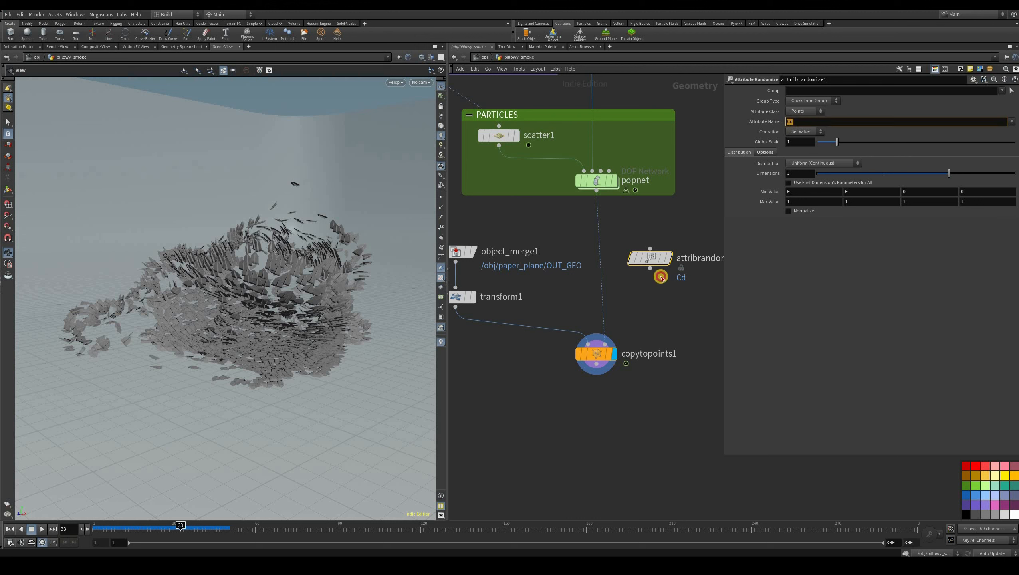
{"action": "left_click", "coordinate": [654, 260]}
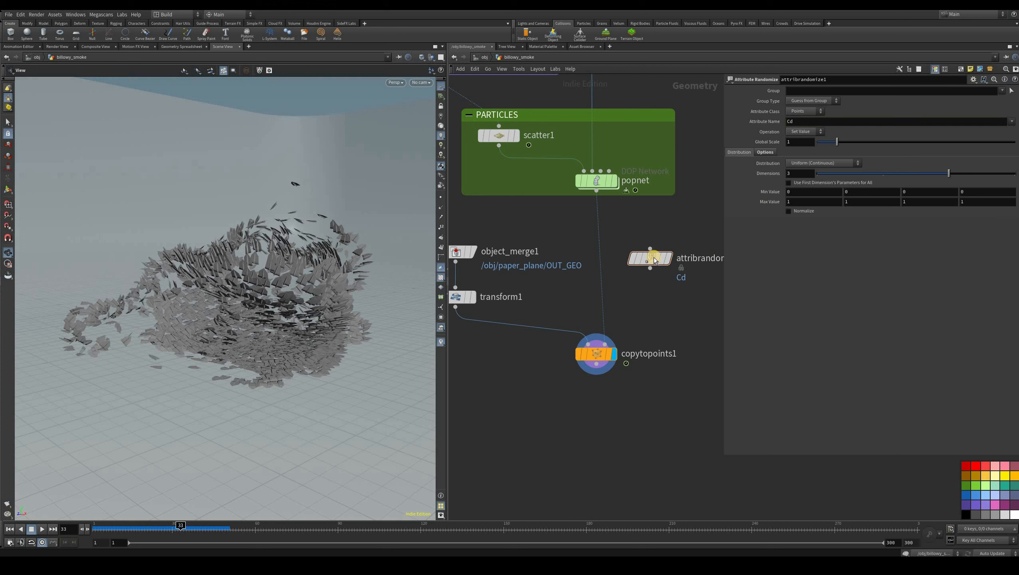
{"action": "left_click", "coordinate": [598, 229]}
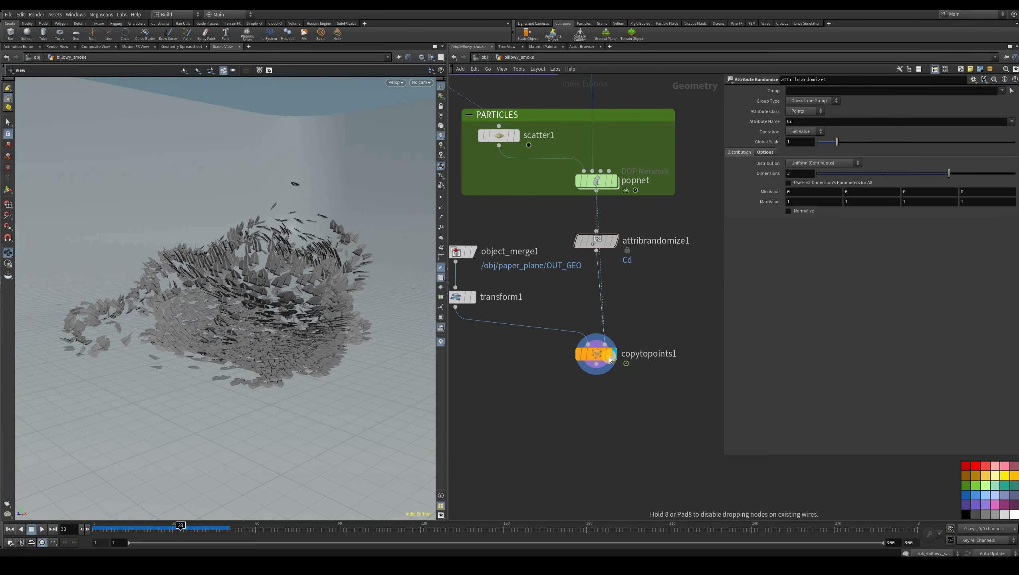
Step: Replay the simulation from the start and examine the colours of the paper planes up close
{"action": "left_click", "coordinate": [265, 345]}
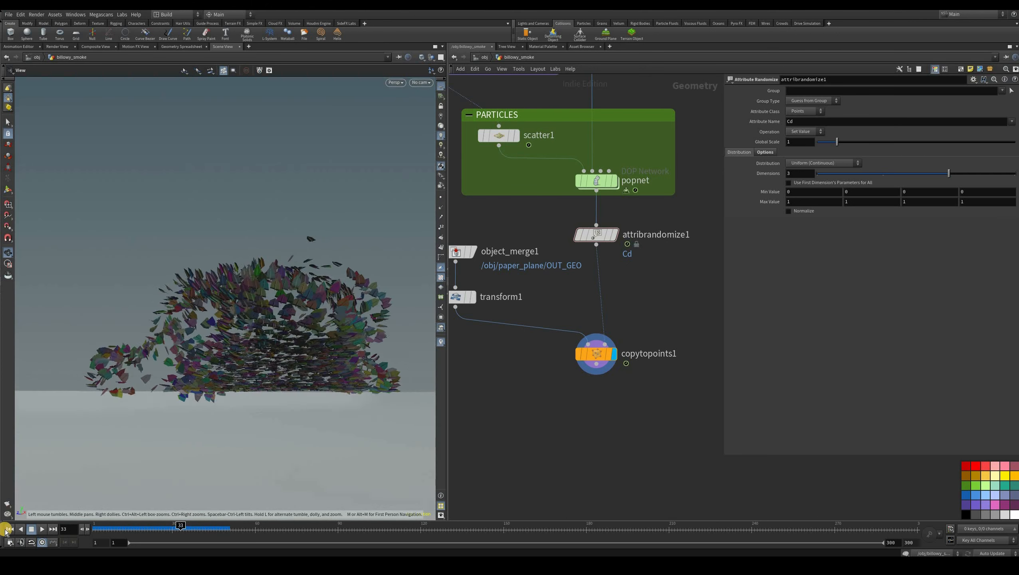
{"action": "left_click", "coordinate": [32, 529]}
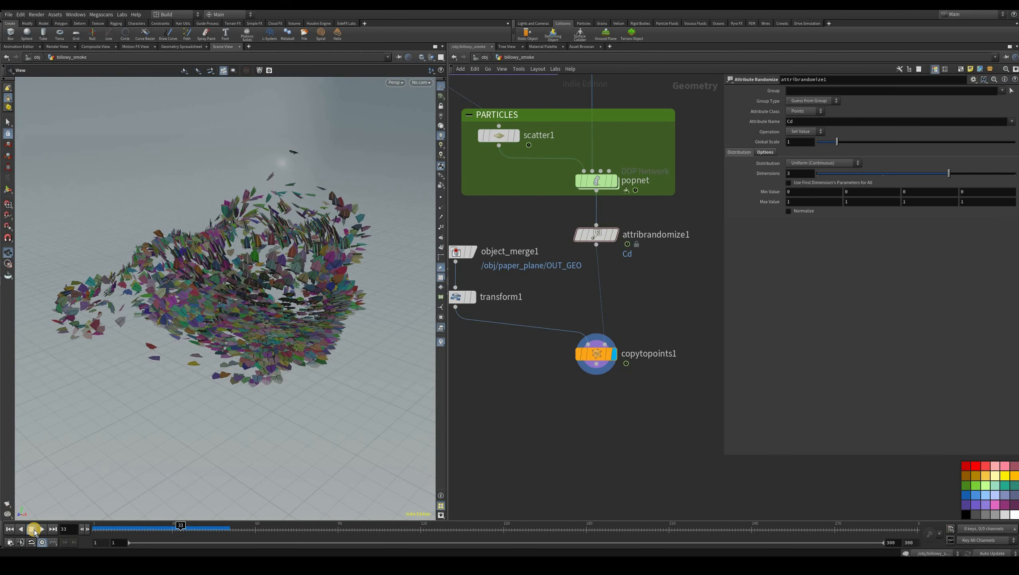
{"action": "left_click", "coordinate": [34, 529]}
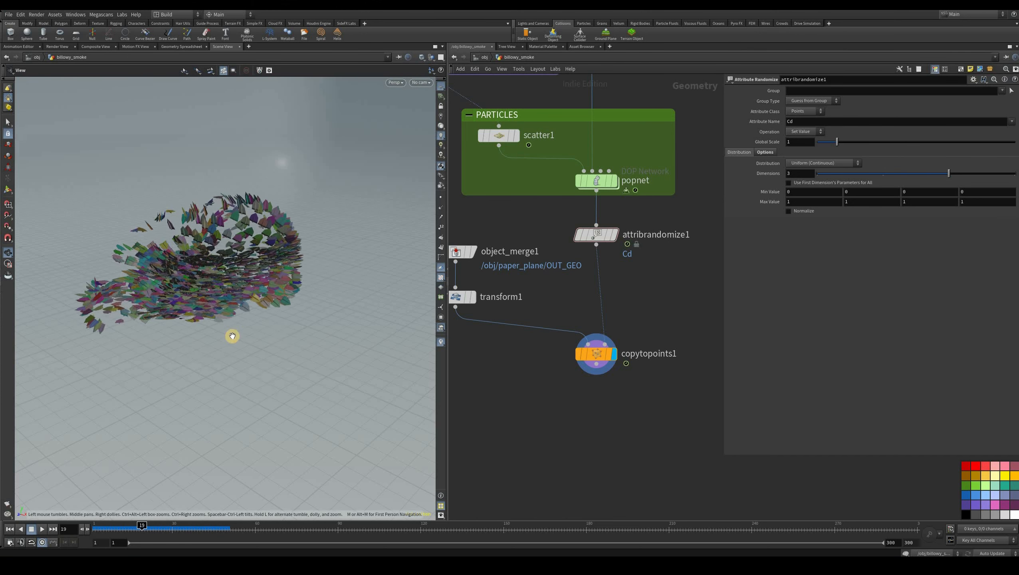
{"action": "left_click_drag", "start_coordinate": [230, 336], "coordinate": [178, 318]}
{"action": "mouse_move", "coordinate": [198, 317]}
{"action": "right_mouse_down"}
{"action": "mouse_move", "coordinate": [153, 325]}
{"action": "mouse_move", "coordinate": [197, 317]}
{"action": "right_mouse_up"}
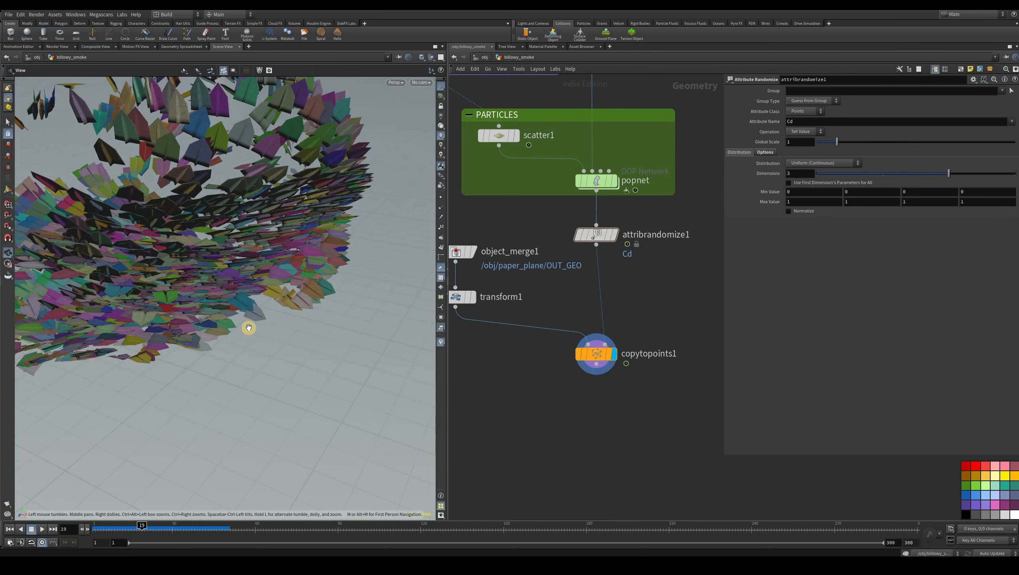
{"action": "left_click_drag", "start_coordinate": [249, 327], "coordinate": [462, 340]}
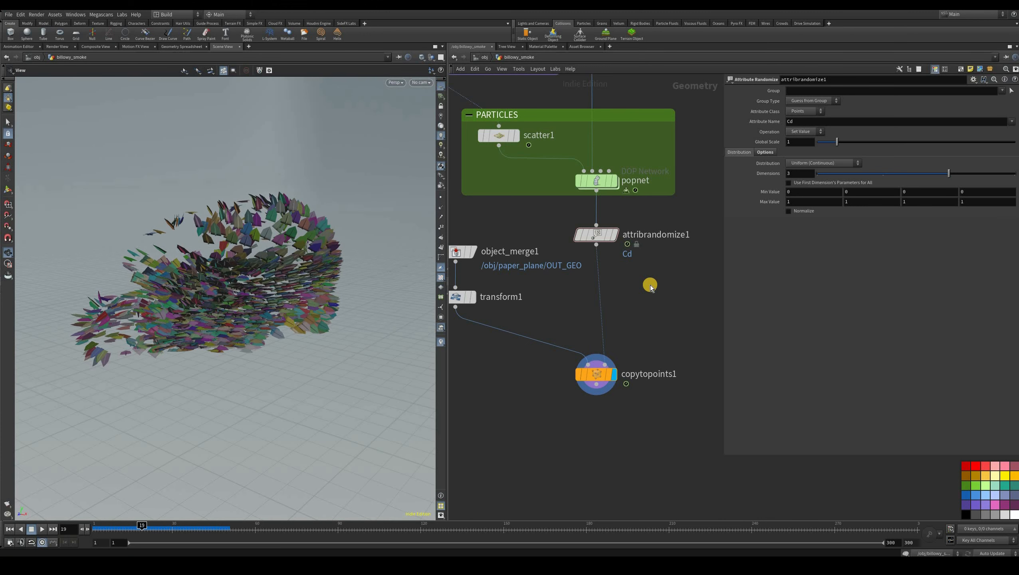
Step: Add a second Attribute Randomize node and set its Attribute Name to pscale
{"action": "key", "text": "Tab"}
{"action": "type", "text": "att"}
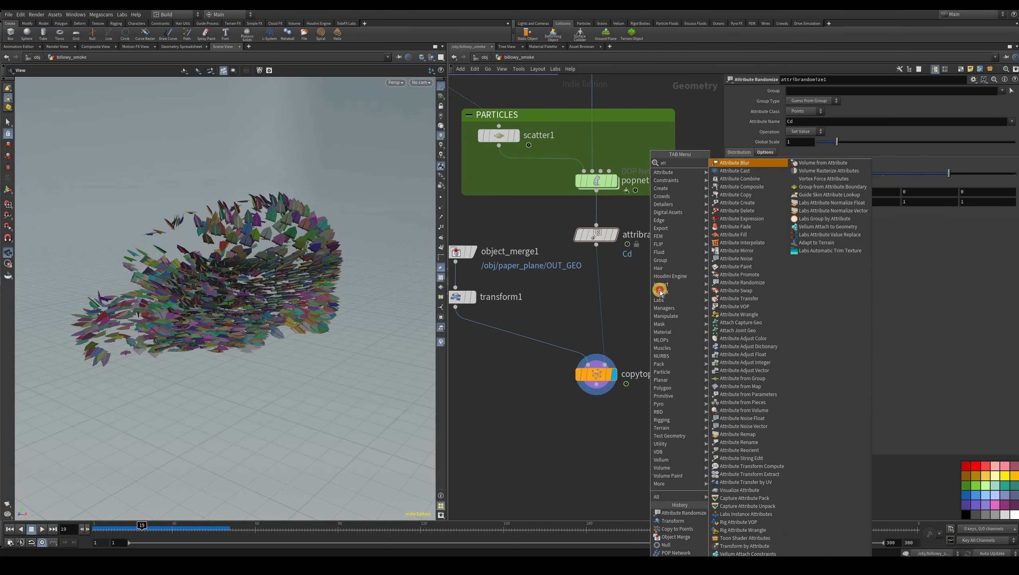
{"action": "type", "text": "ex"}
{"action": "key", "text": "Down"}
{"action": "key", "text": "Up"}
{"action": "key", "text": "Return"}
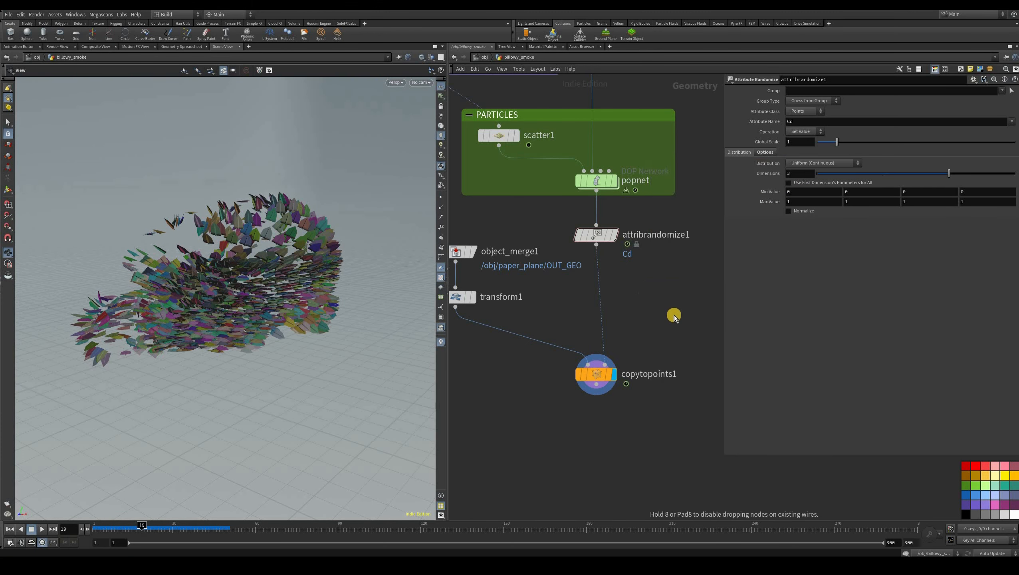
{"action": "left_click", "coordinate": [674, 317]}
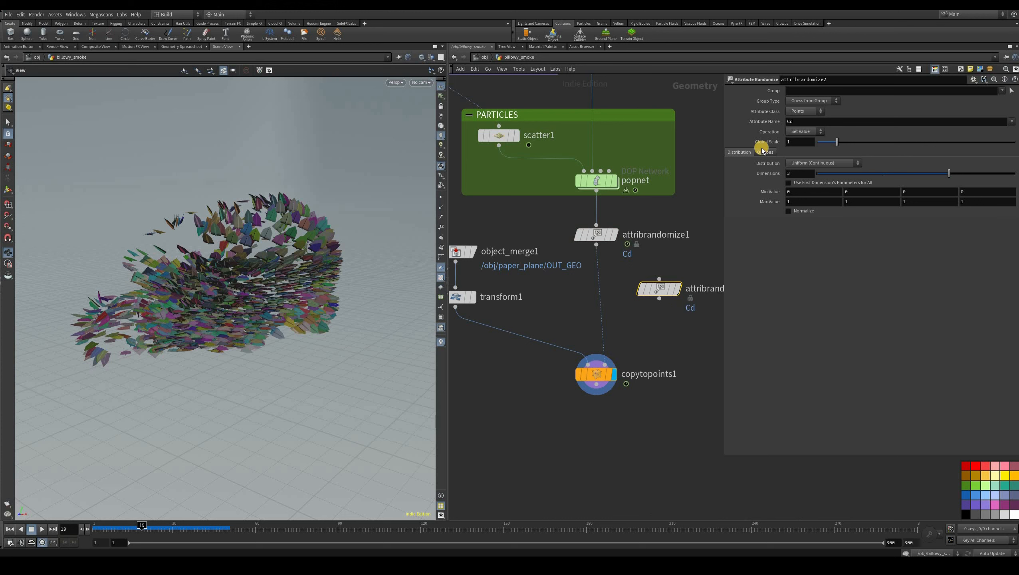
{"action": "key", "text": "Tab"}
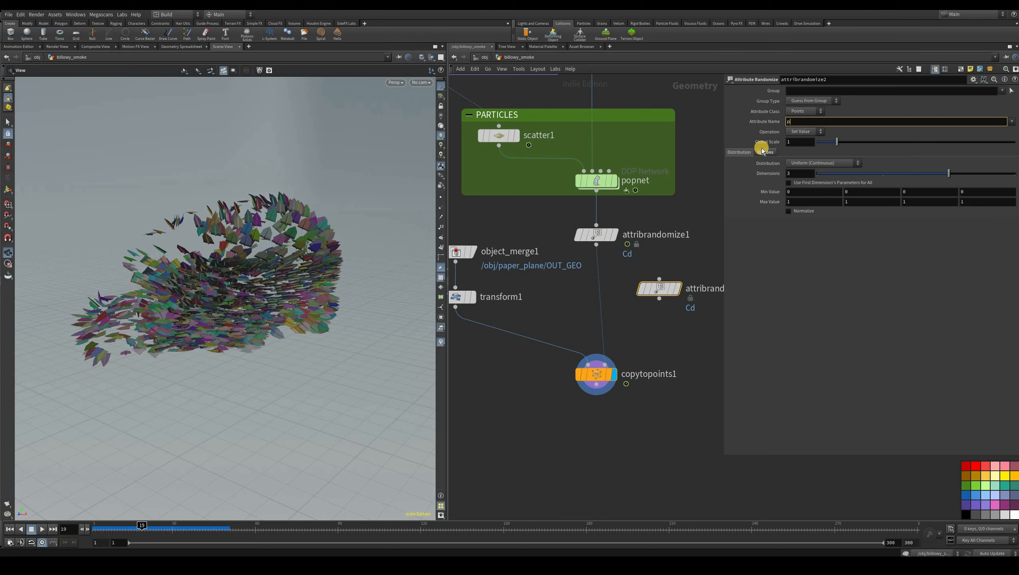
{"action": "type", "text": "pscale"}
{"action": "key", "text": "Return"}
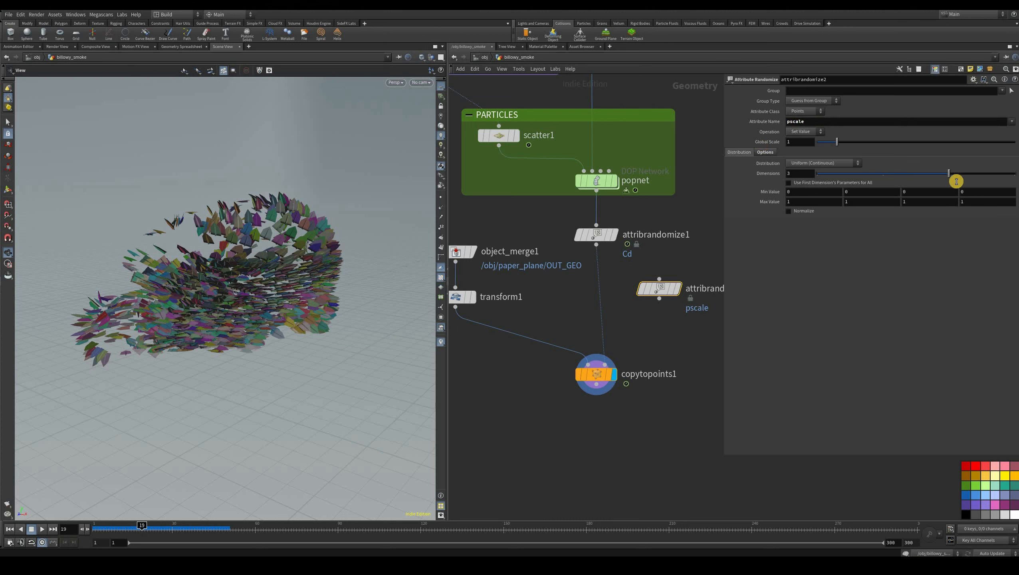
Step: Inspect copytopoints1's list of attributes copied from the target points, checking how pscale is handled
{"action": "left_click", "coordinate": [931, 182]}
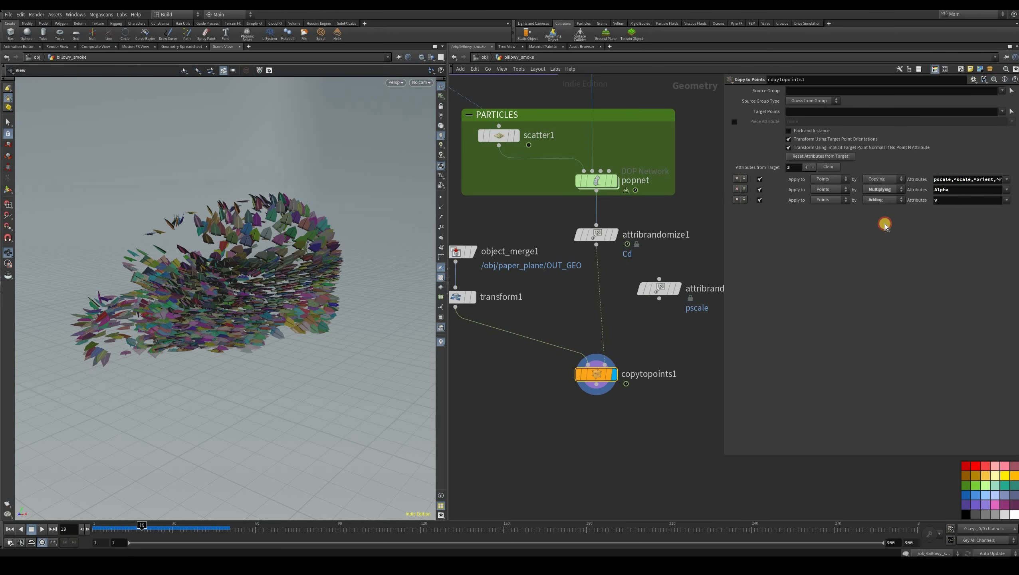
{"action": "left_click", "coordinate": [955, 181]}
{"action": "key", "text": "shift+Left"}
{"action": "key", "text": "shift+Left"}
{"action": "key", "text": "shift+Left"}
{"action": "key", "text": "shift+Left"}
{"action": "key", "text": "shift+Left"}
{"action": "key", "text": "shift+Left"}
{"action": "key", "text": "shift+Left"}
{"action": "key", "text": "shift+Left"}
{"action": "key", "text": "shift+Left"}
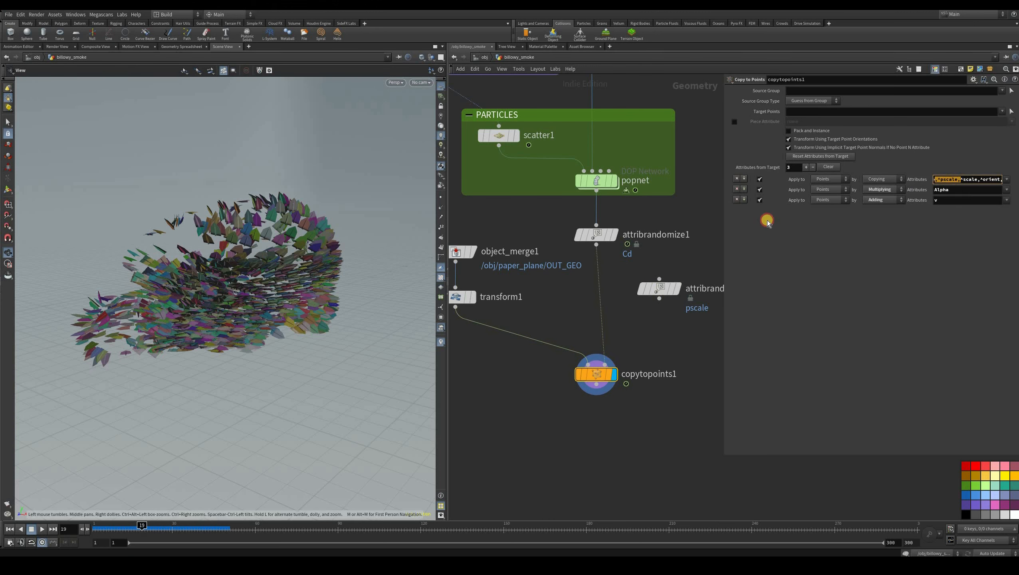
Step: Set the pscale randomizer's Dimensions to 1 and insert it between attribrandomize1 and copytopoints1, inspecting the resized planes
{"action": "left_click", "coordinate": [659, 287]}
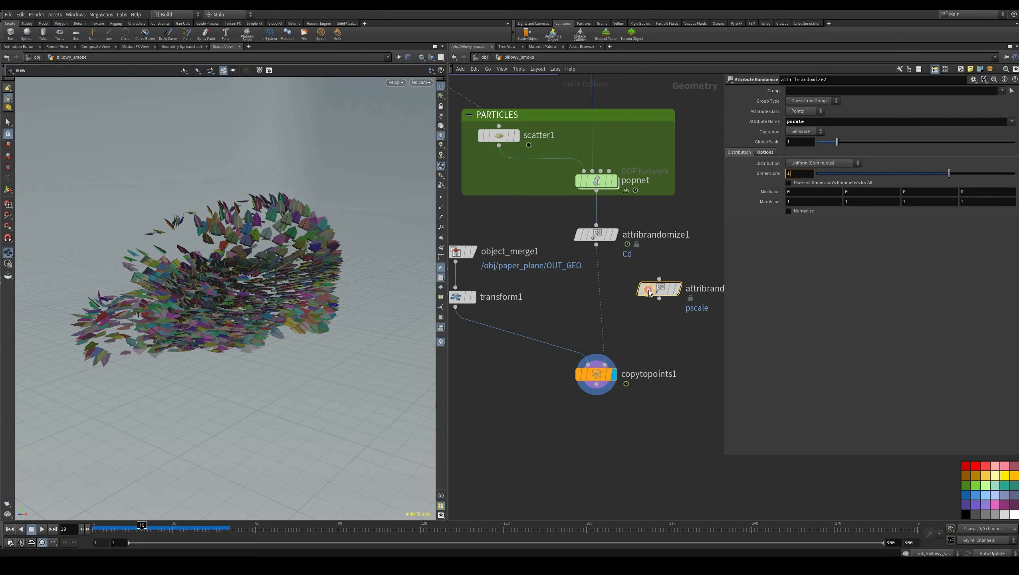
{"action": "left_click", "coordinate": [592, 289]}
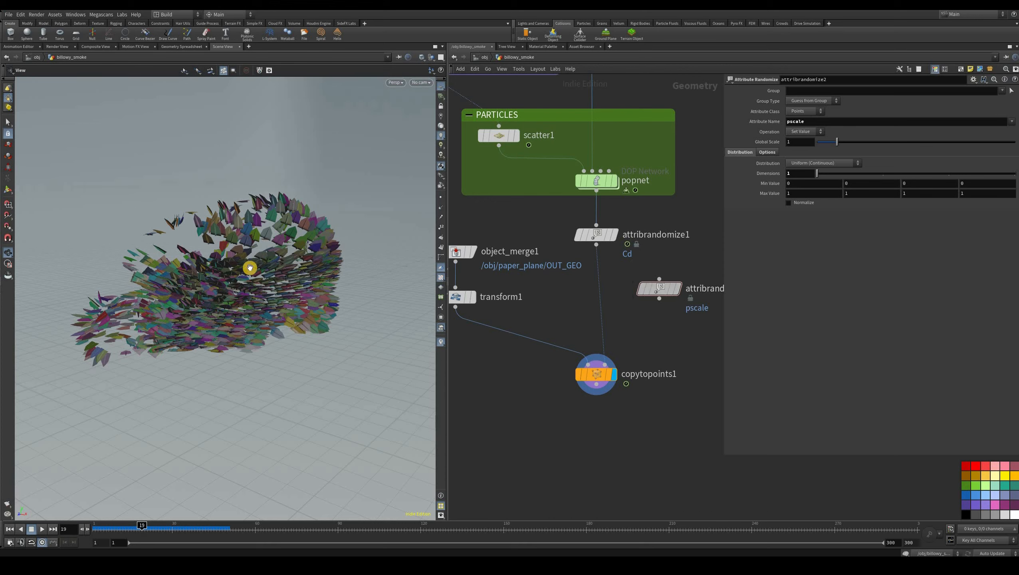
{"action": "left_click_drag", "start_coordinate": [659, 288], "coordinate": [596, 297]}
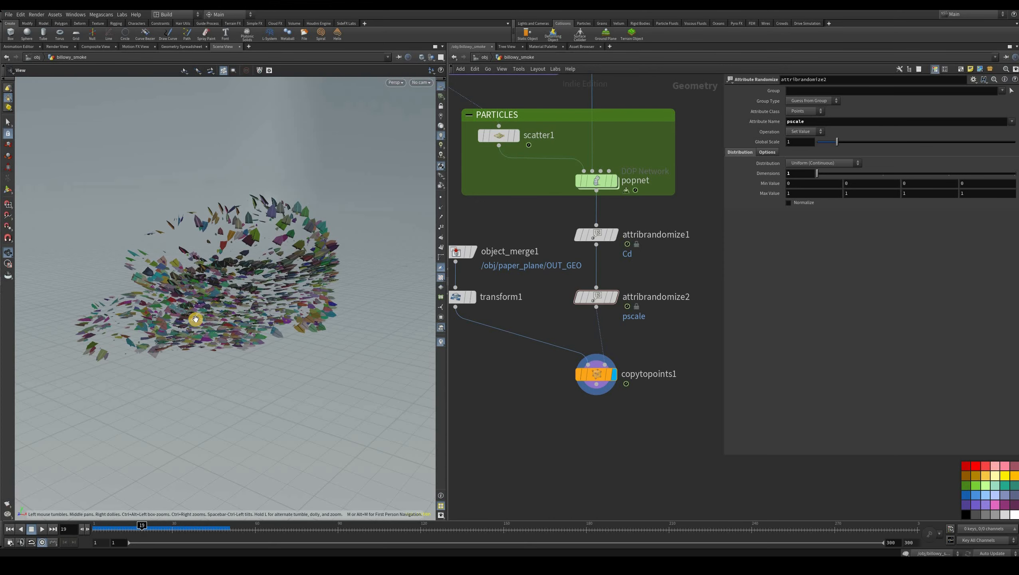
{"action": "left_click_drag", "start_coordinate": [196, 319], "coordinate": [291, 378]}
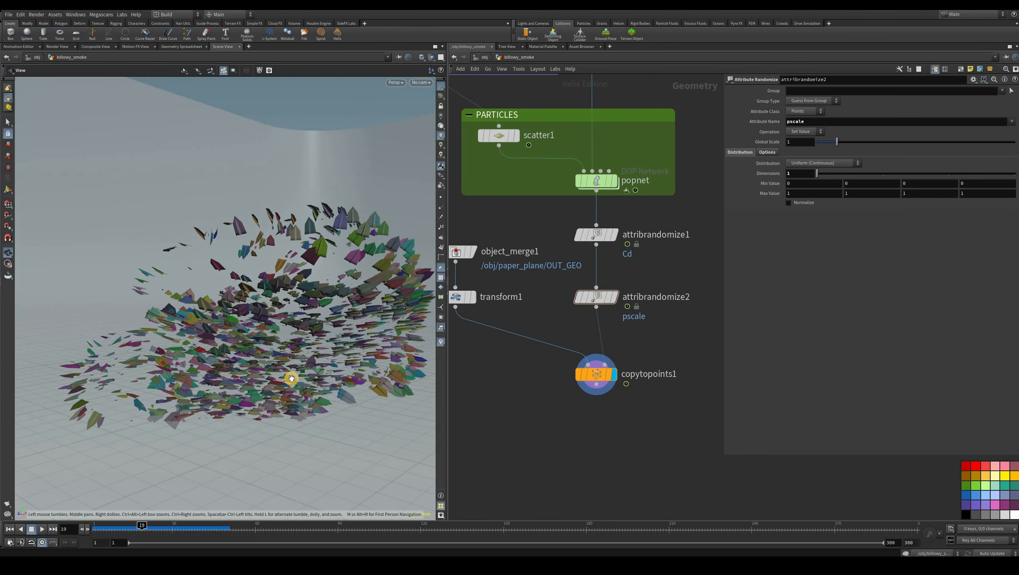
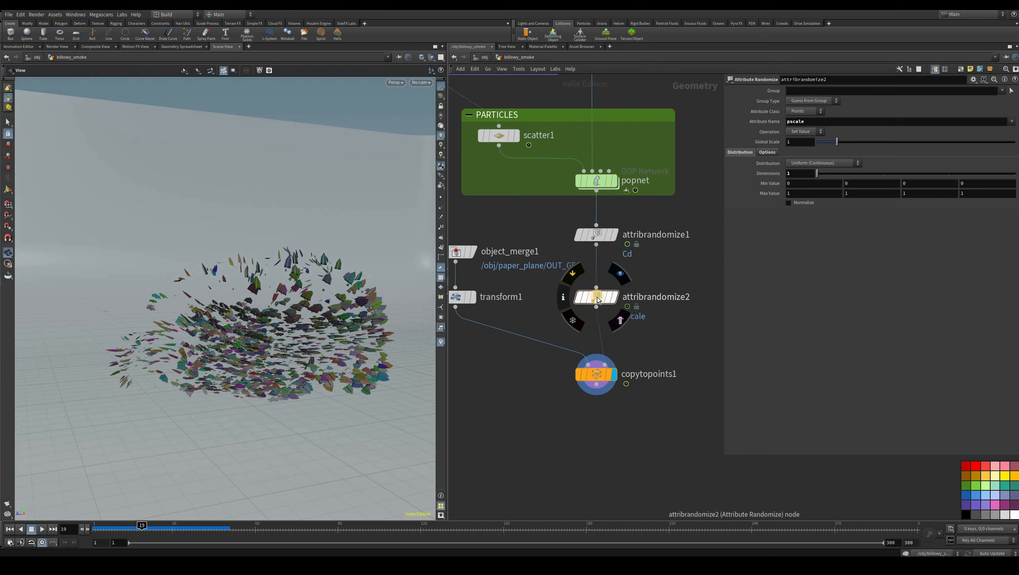
Step: Delete the attribrandomize2 node that randomizes pscale
{"action": "left_click", "coordinate": [601, 303]}
{"action": "key", "text": "Delete"}
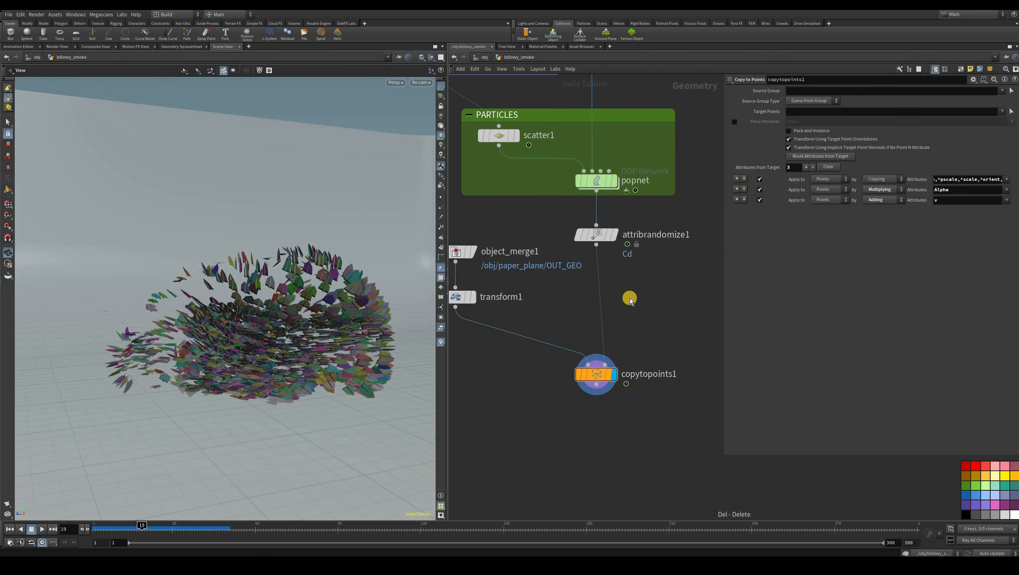
Step: Inside the popnet network, insert a POP Attribute from Volume node between popadvectbyvolumes1 and wire_pops_into_here
{"action": "middle_click_drag", "start_coordinate": [537, 253], "coordinate": [527, 283]}
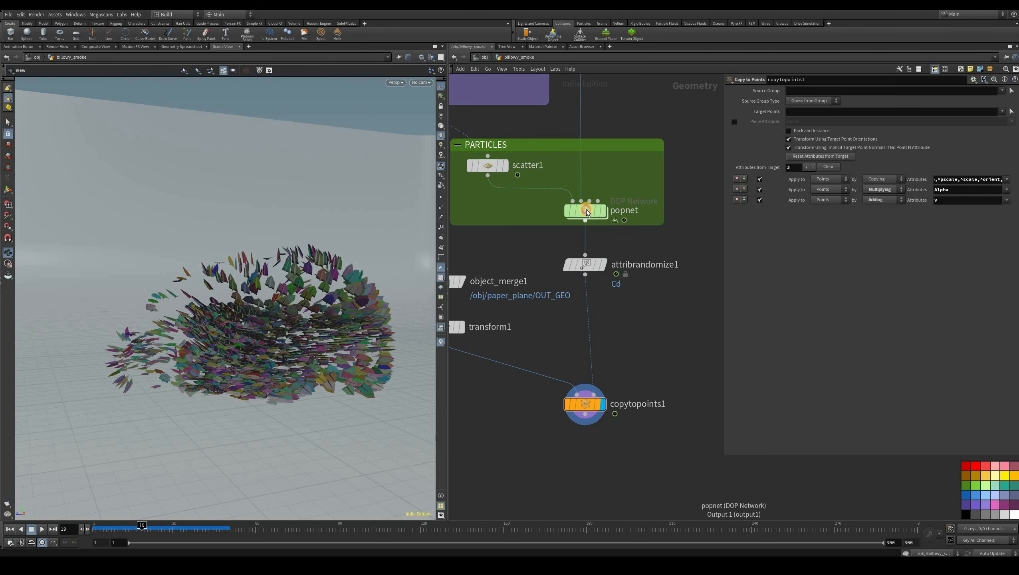
{"action": "double_click", "coordinate": [603, 214]}
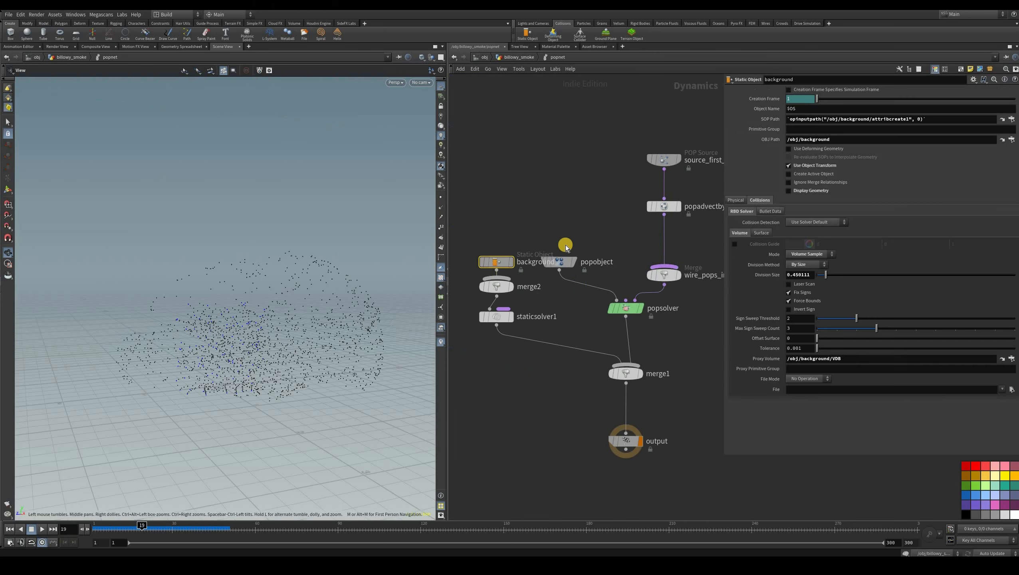
{"action": "middle_click_drag", "start_coordinate": [631, 210], "coordinate": [537, 244]}
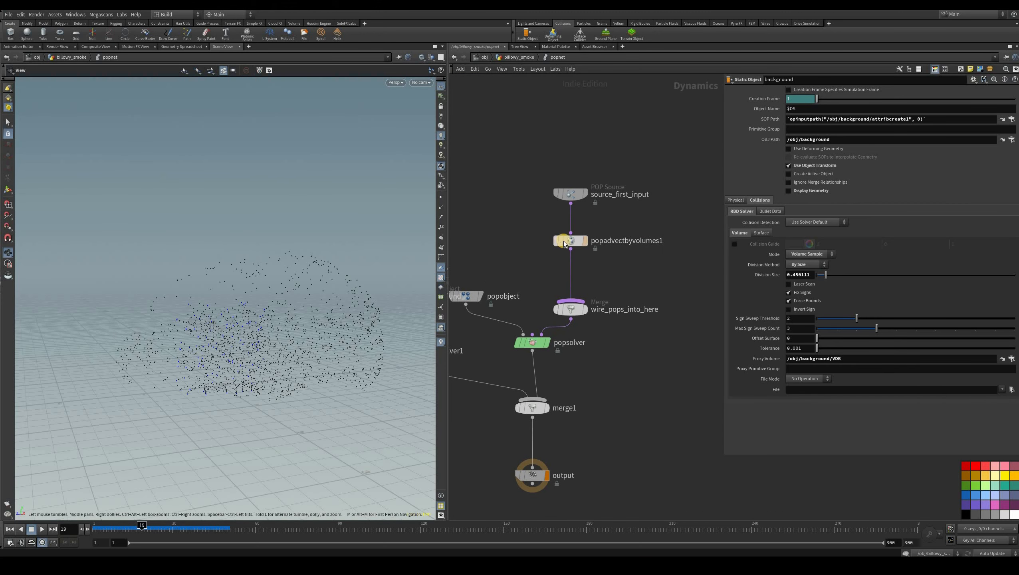
{"action": "left_click", "coordinate": [564, 244]}
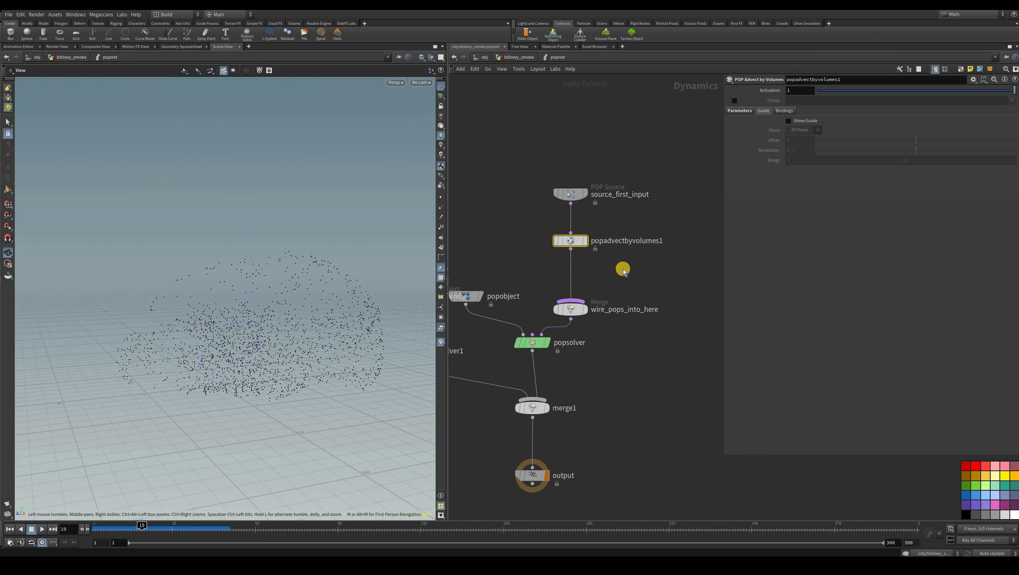
{"action": "key", "text": "Tab"}
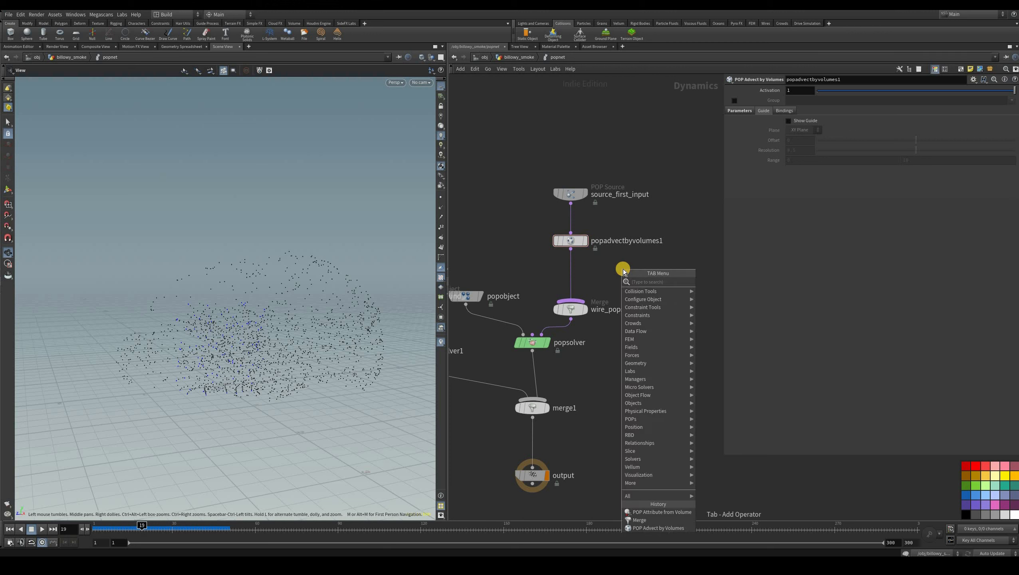
{"action": "type", "text": "attr"}
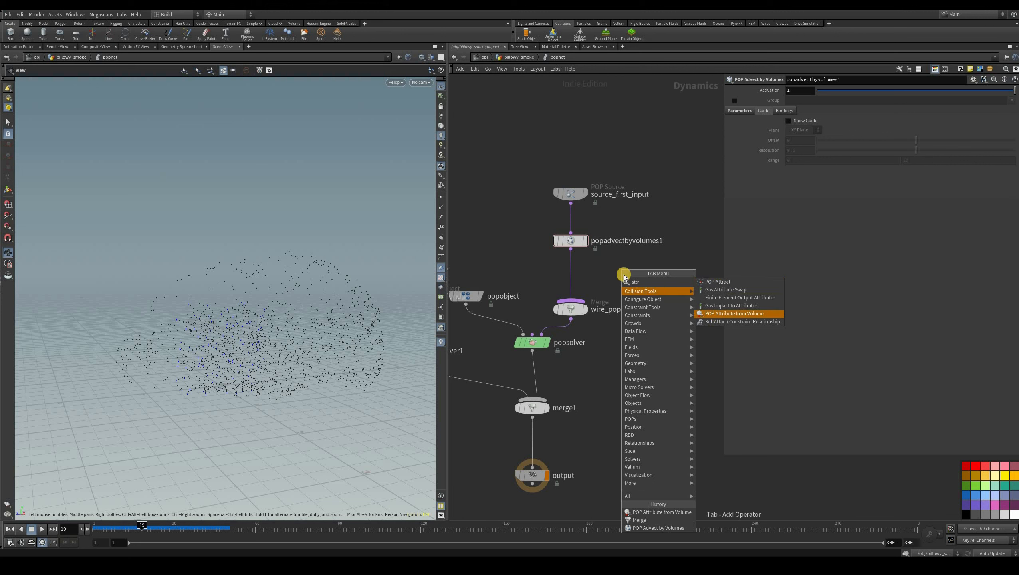
{"action": "key", "text": "Return"}
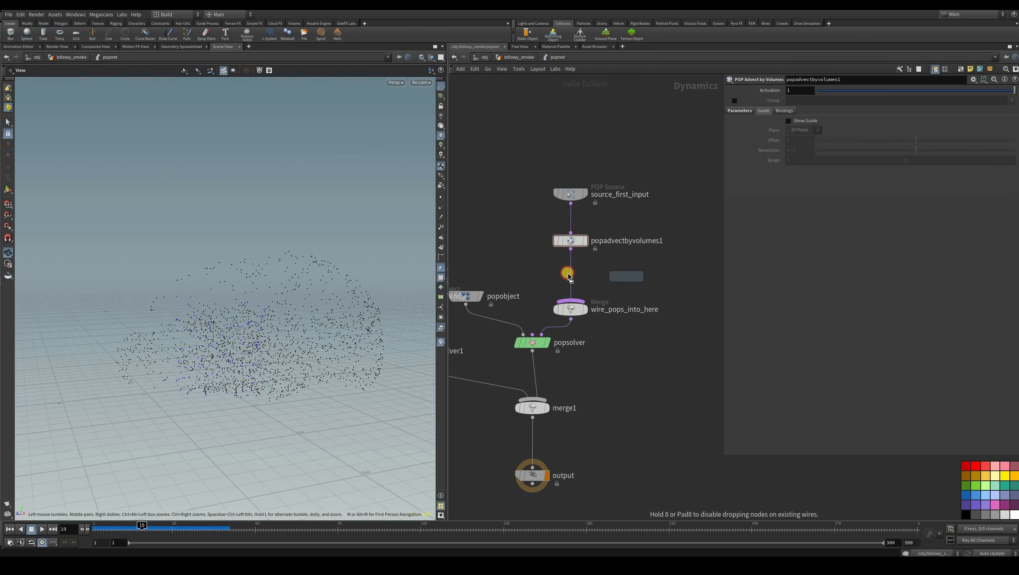
{"action": "left_click", "coordinate": [570, 271]}
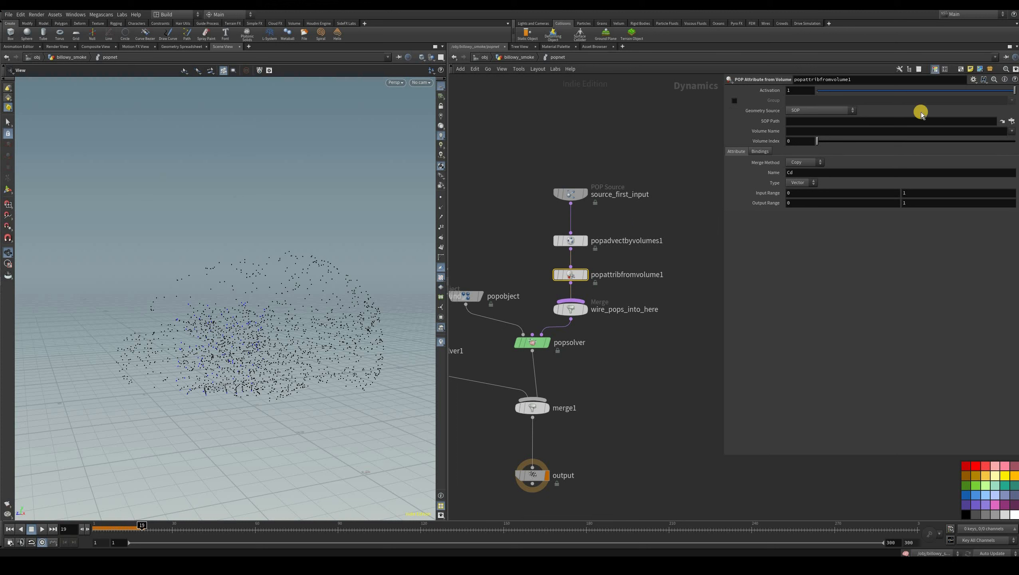
Step: Set popattribfromvolume1's Geometry Source to Second Context Geometry, matching popadvectbyvolumes1's velocity source, and its Volume Name to density
{"action": "left_click", "coordinate": [809, 111]}
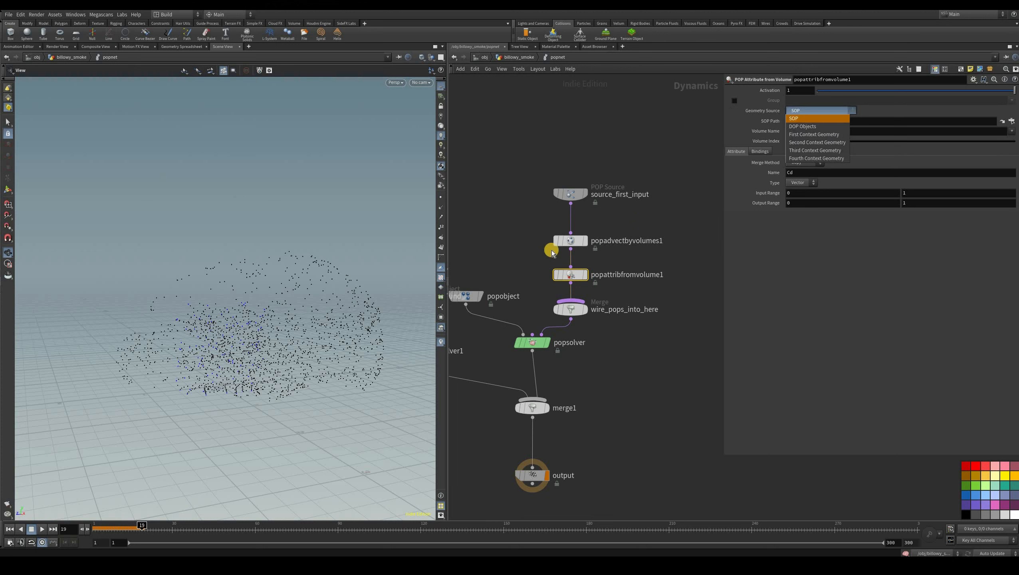
{"action": "left_click", "coordinate": [742, 108]}
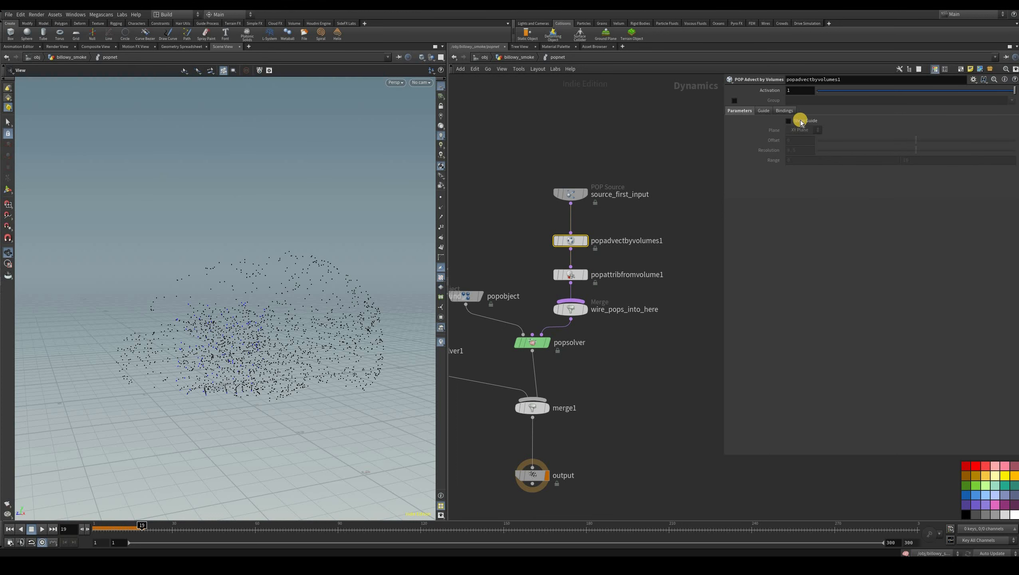
{"action": "left_click", "coordinate": [740, 111]}
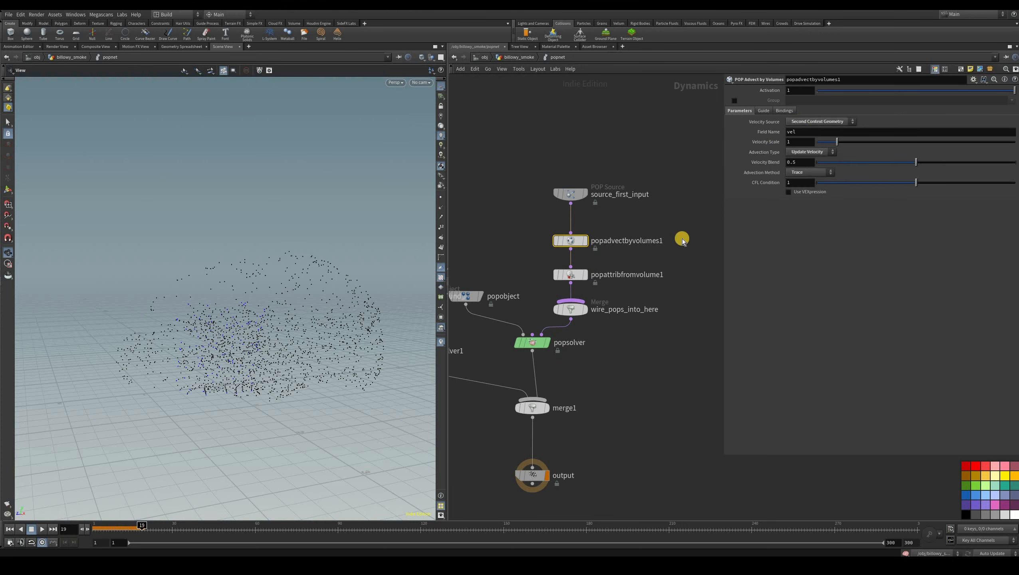
{"action": "left_click", "coordinate": [570, 274]}
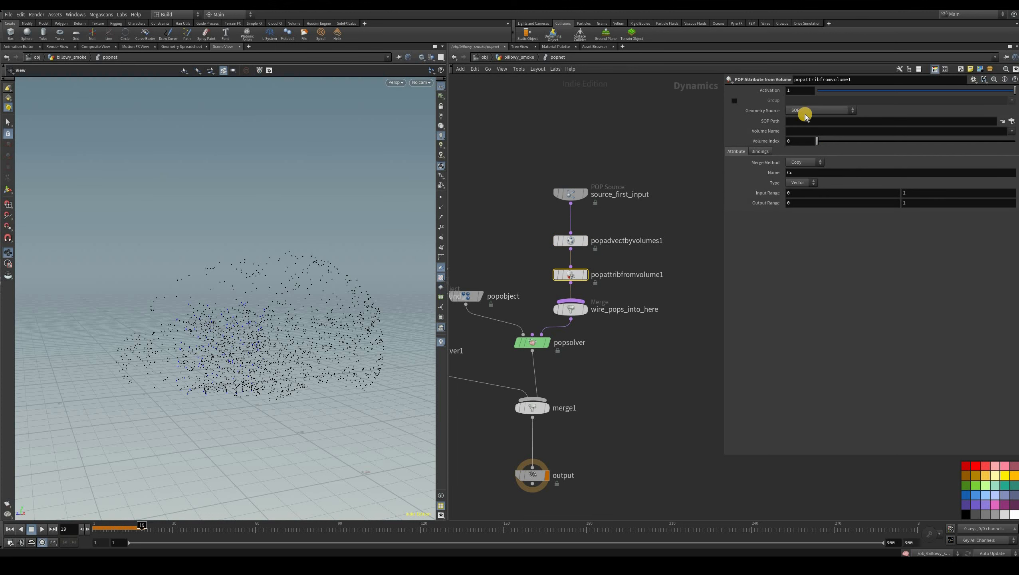
{"action": "left_click", "coordinate": [804, 113]}
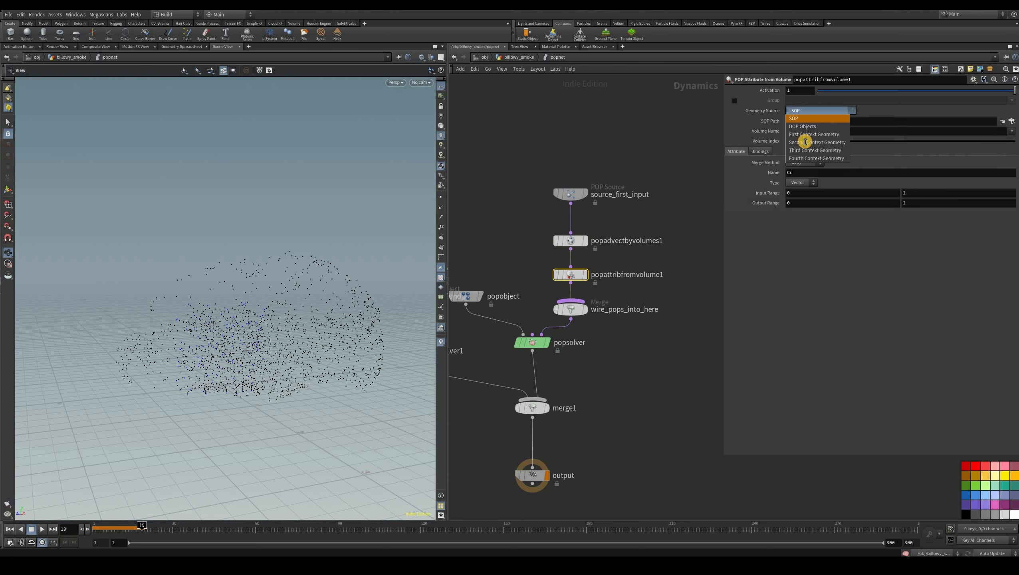
{"action": "left_click", "coordinate": [817, 143]}
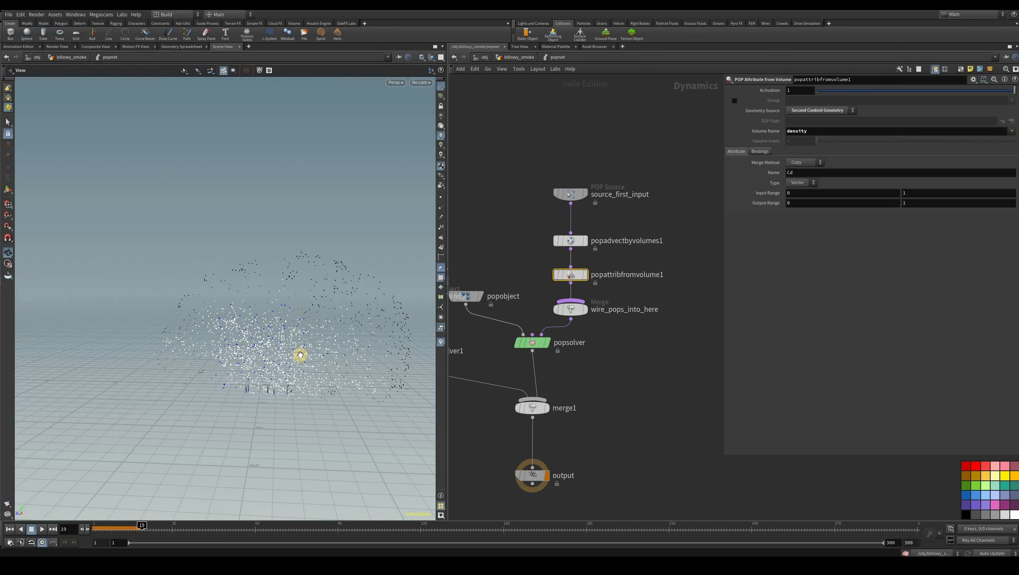
{"action": "left_click_drag", "start_coordinate": [303, 346], "coordinate": [337, 360]}
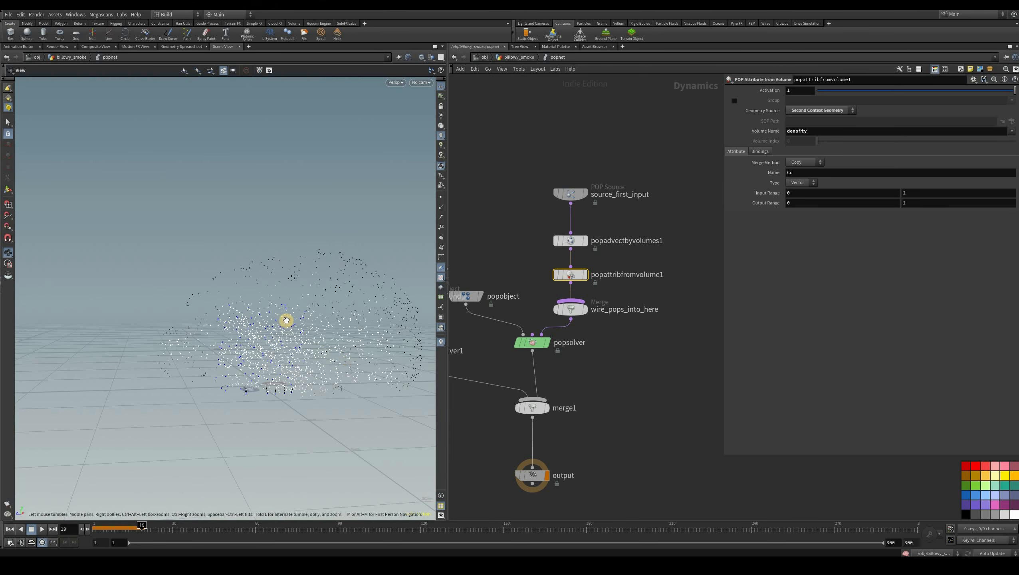
{"action": "left_click_drag", "start_coordinate": [320, 315], "coordinate": [279, 342]}
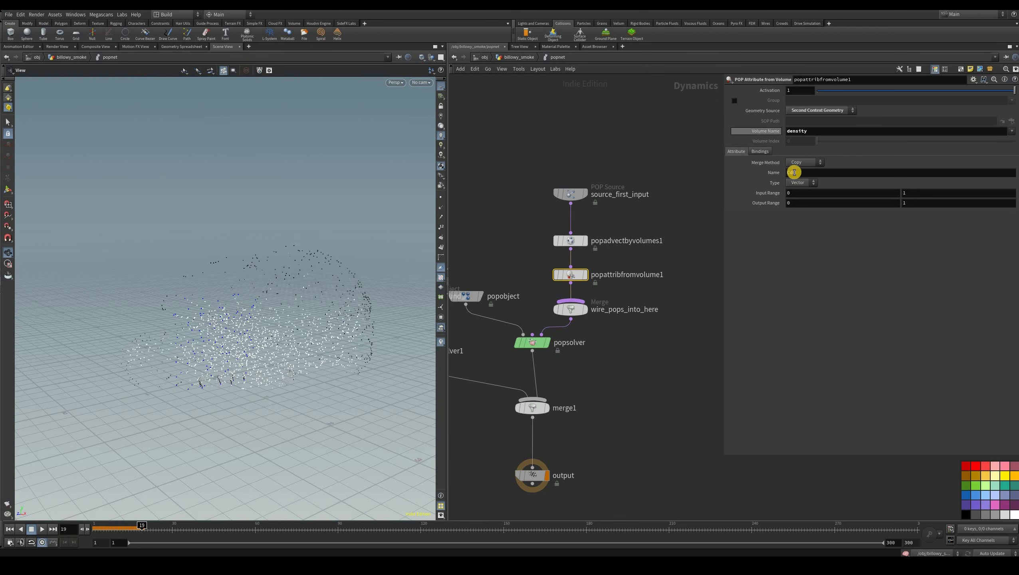
Step: Set popattribfromvolume1's target attribute Name to density and its Type to Float
{"action": "left_click", "coordinate": [834, 267]}
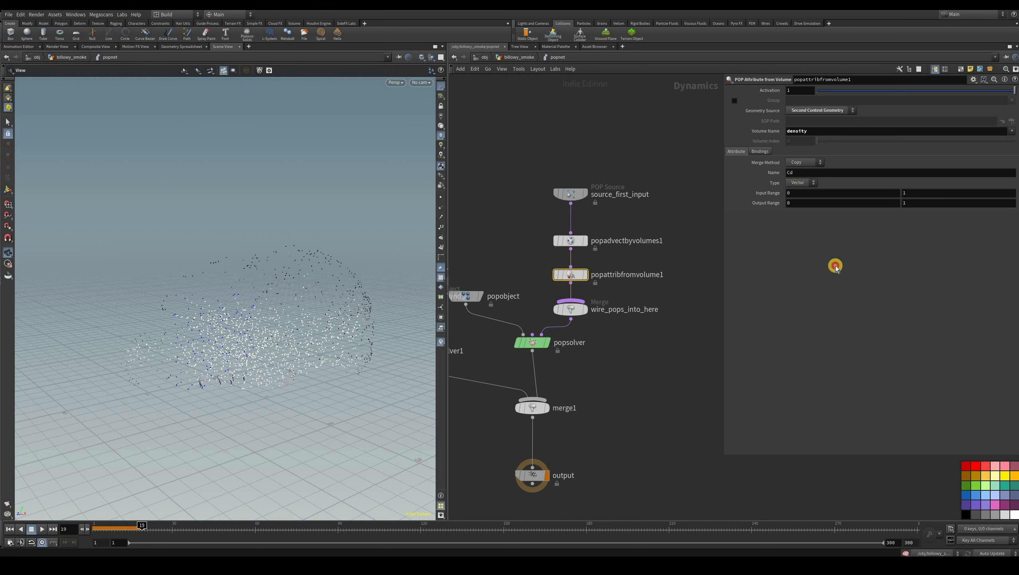
{"action": "key", "text": "Tab"}
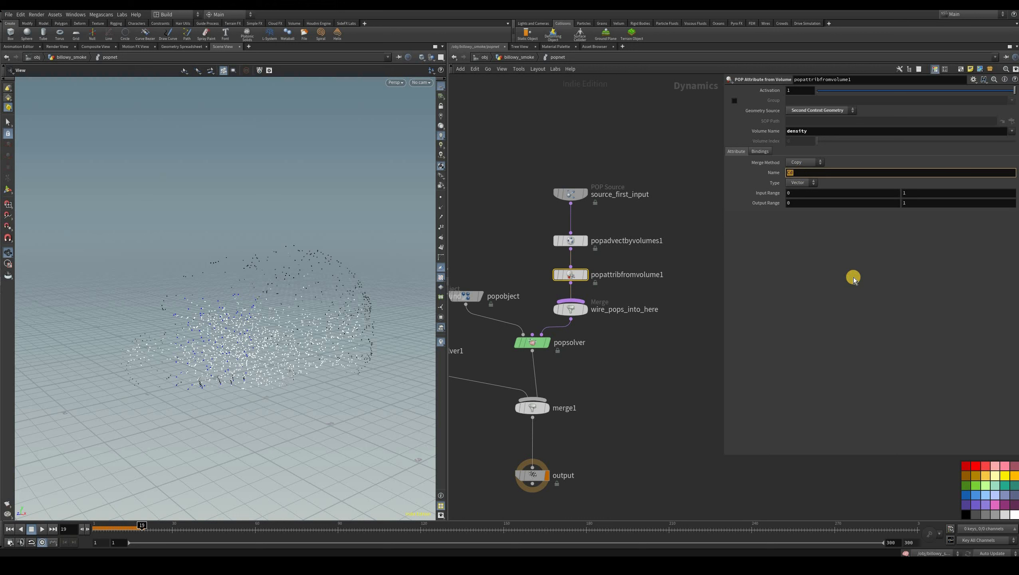
{"action": "type", "text": "density"}
{"action": "left_click", "coordinate": [800, 183]}
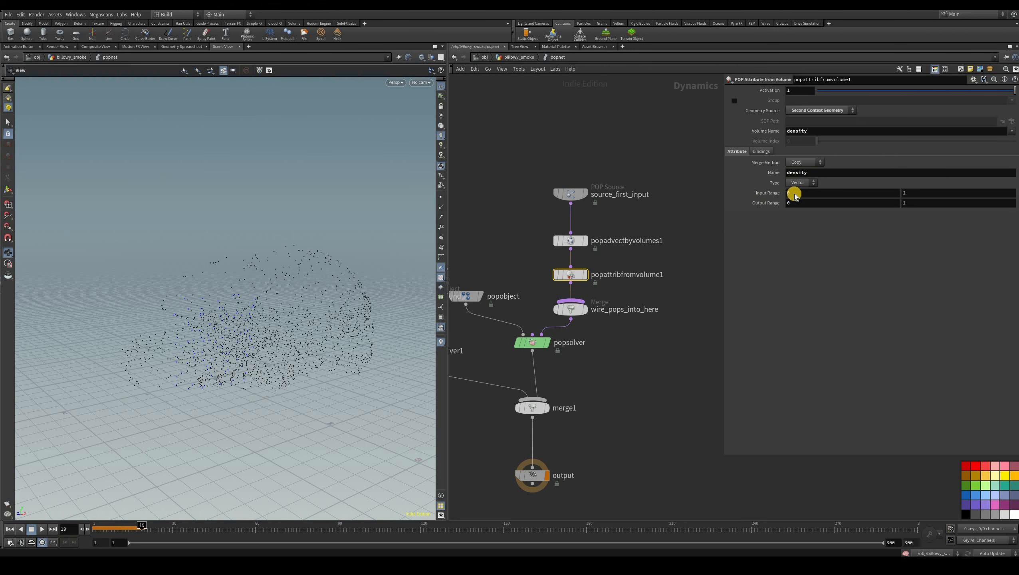
{"action": "left_click", "coordinate": [798, 183]}
Step: Go back to the first frame and up to the billowy_smoke network, and inspect attribrandomize1's node info for the density attribute
{"action": "key", "text": "ctrl+Up"}
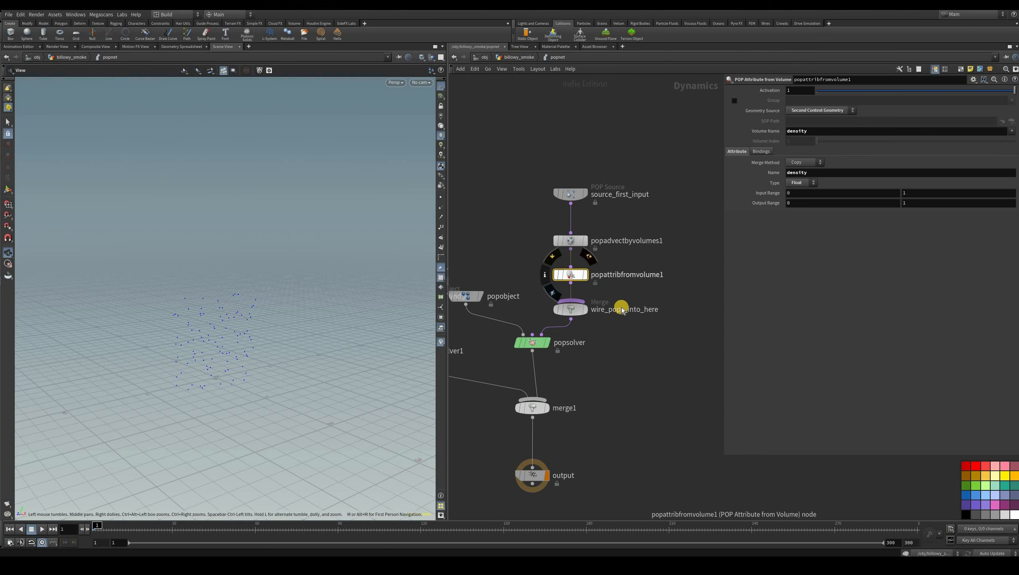
{"action": "key", "text": "u"}
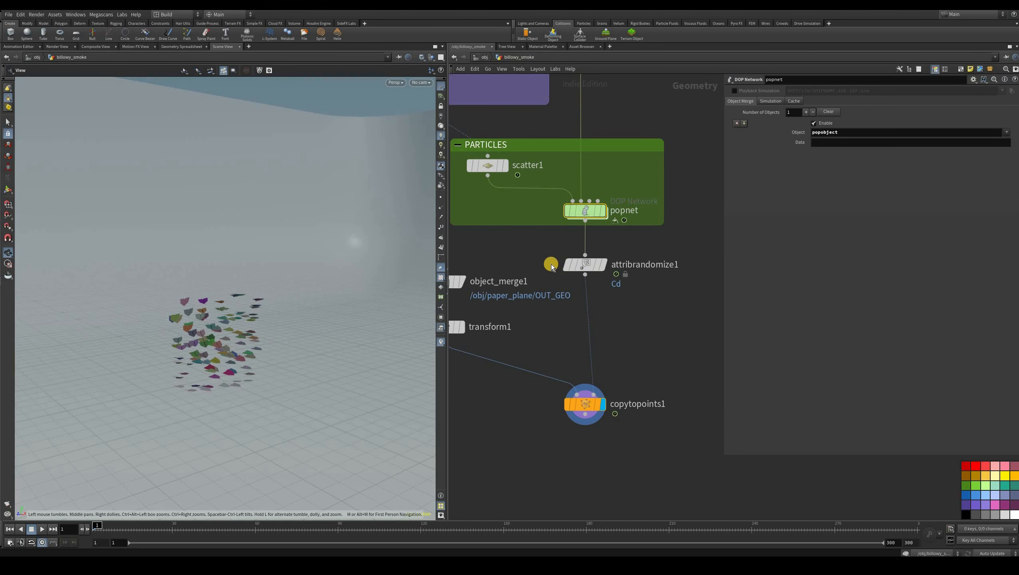
{"action": "left_click", "coordinate": [566, 264]}
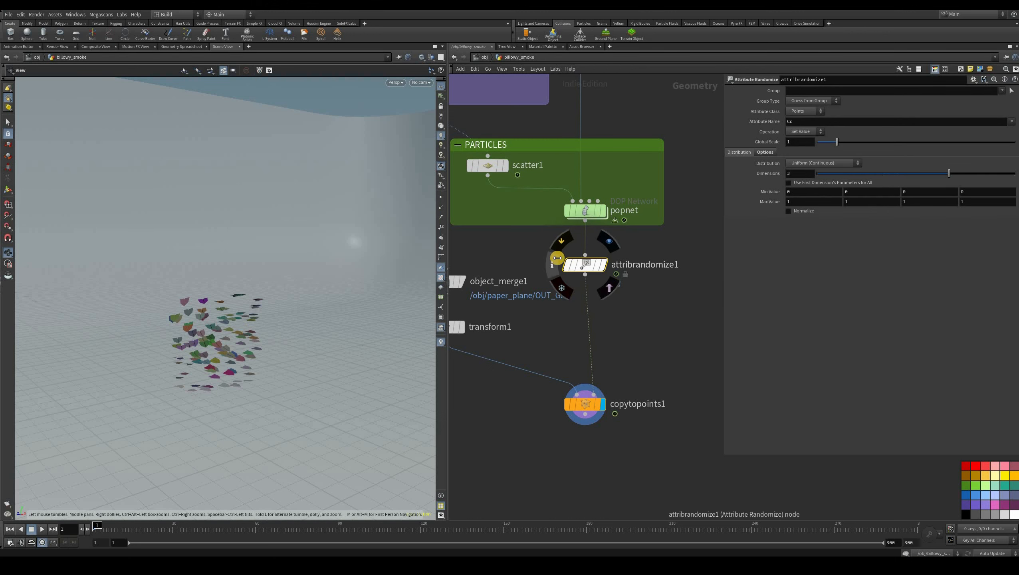
{"action": "left_click", "coordinate": [552, 265]}
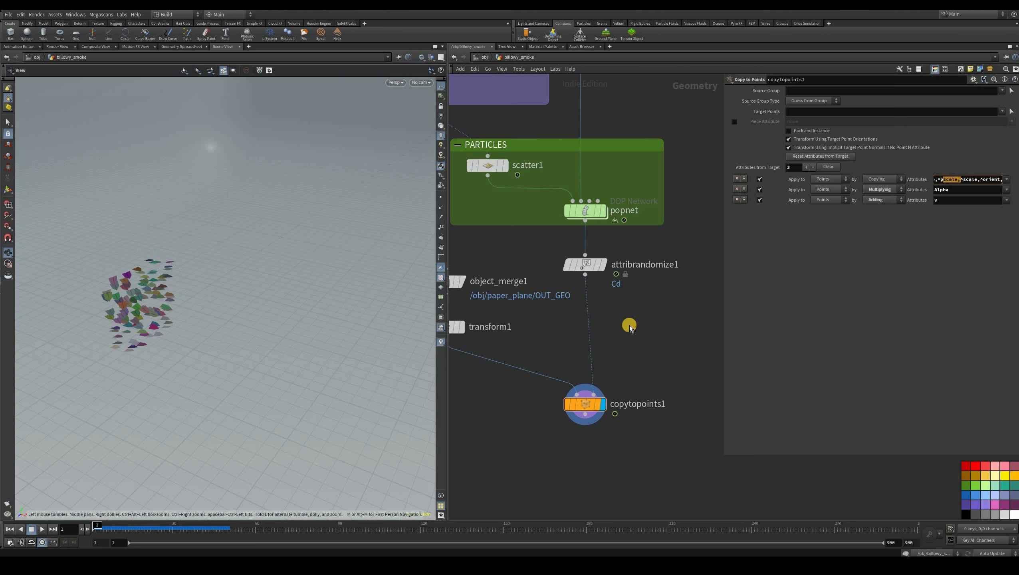
Step: Insert an Attribute Remap node between attribrandomize1 and copytopoints1
{"action": "key", "text": "Tab"}
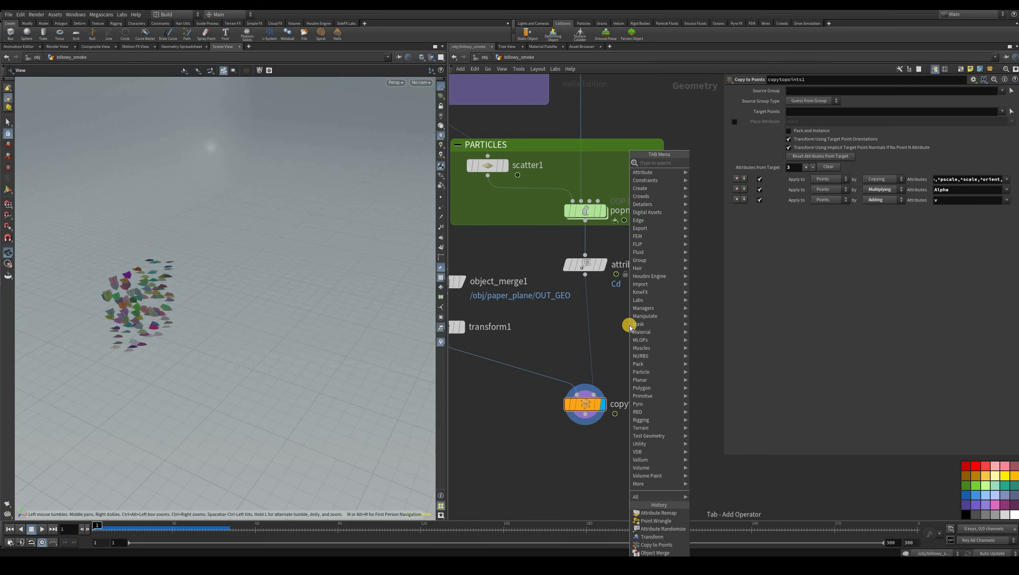
{"action": "type", "text": "rema"}
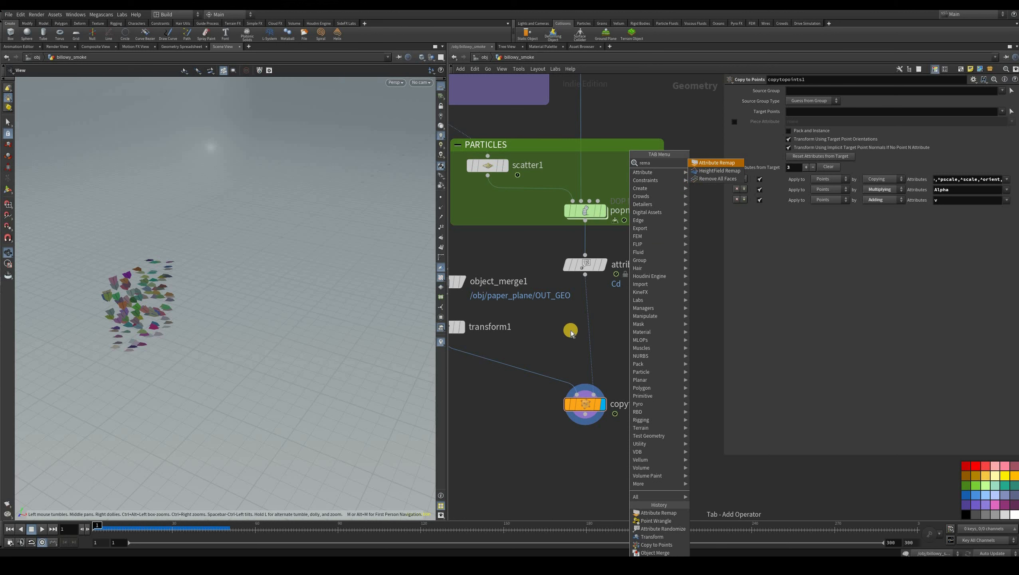
{"action": "key", "text": "Return"}
{"action": "left_click", "coordinate": [588, 327]}
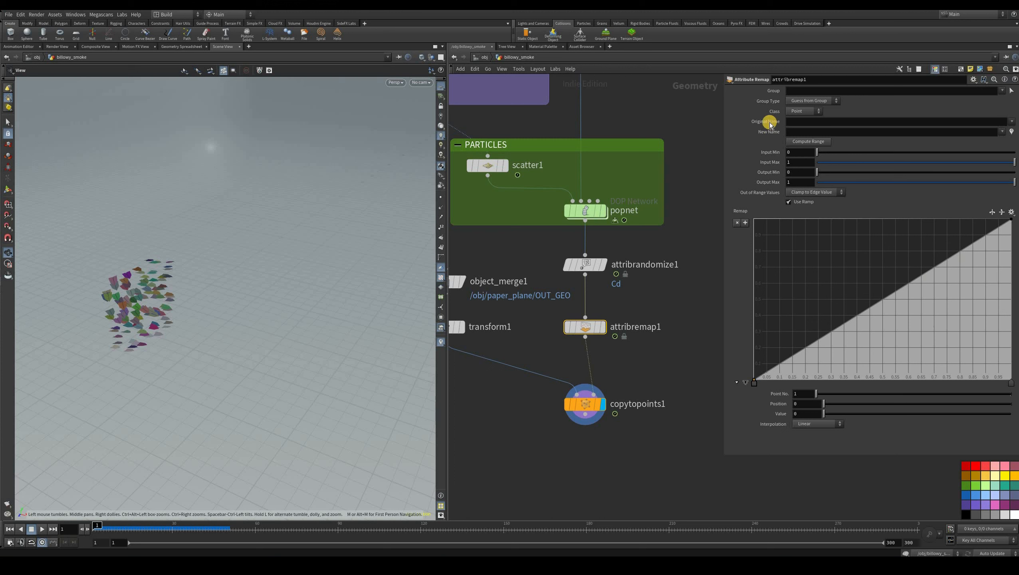
Step: Set attribremap1's Original Name to density and its New Name to pscale
{"action": "left_click", "coordinate": [1011, 121]}
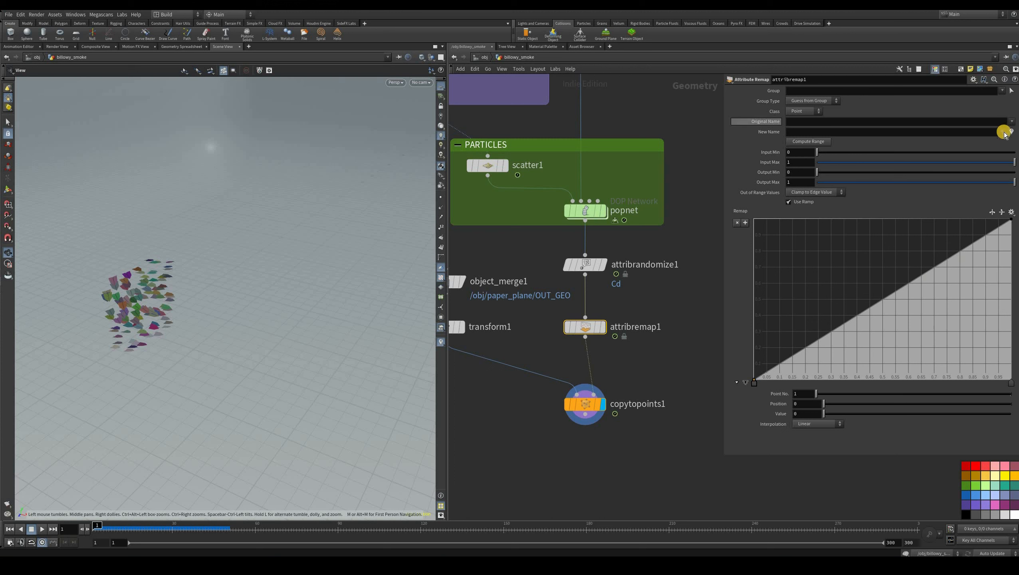
{"action": "left_click", "coordinate": [802, 133]}
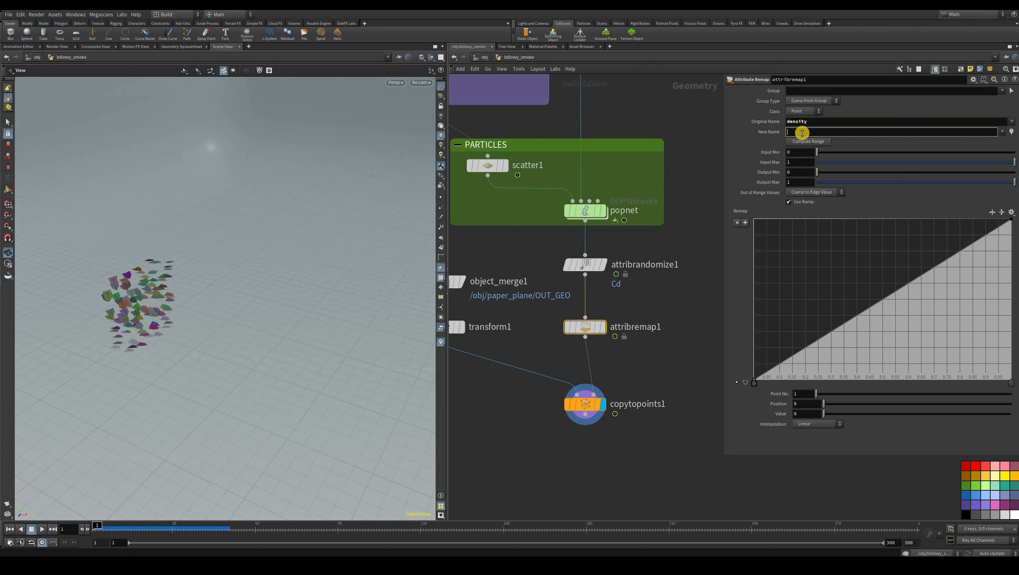
{"action": "type", "text": "pscale"}
{"action": "key", "text": "Return"}
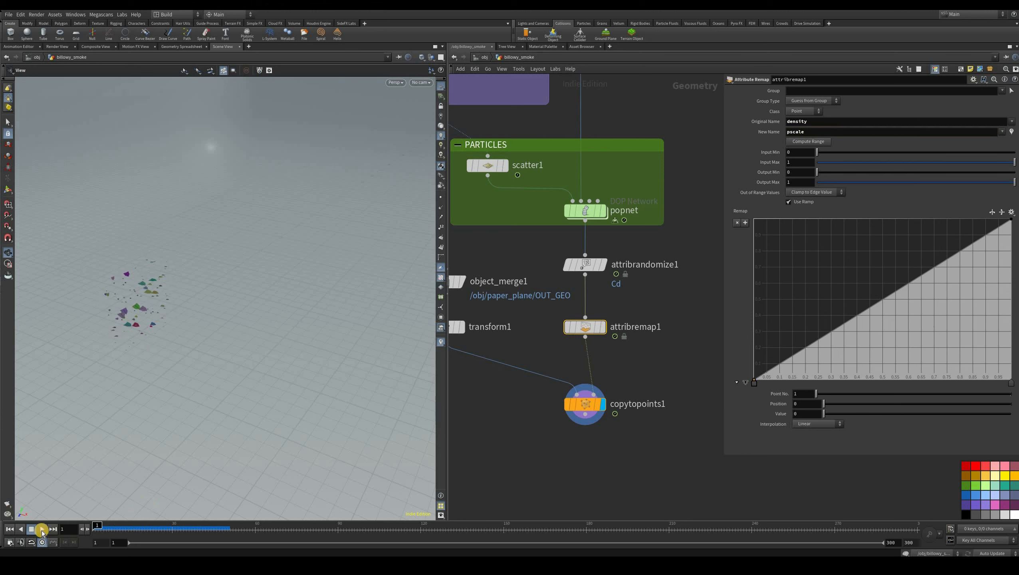
Step: Play the simulation to about frame 48 and examine how the paper planes scale with the smoke density
{"action": "left_click", "coordinate": [42, 527]}
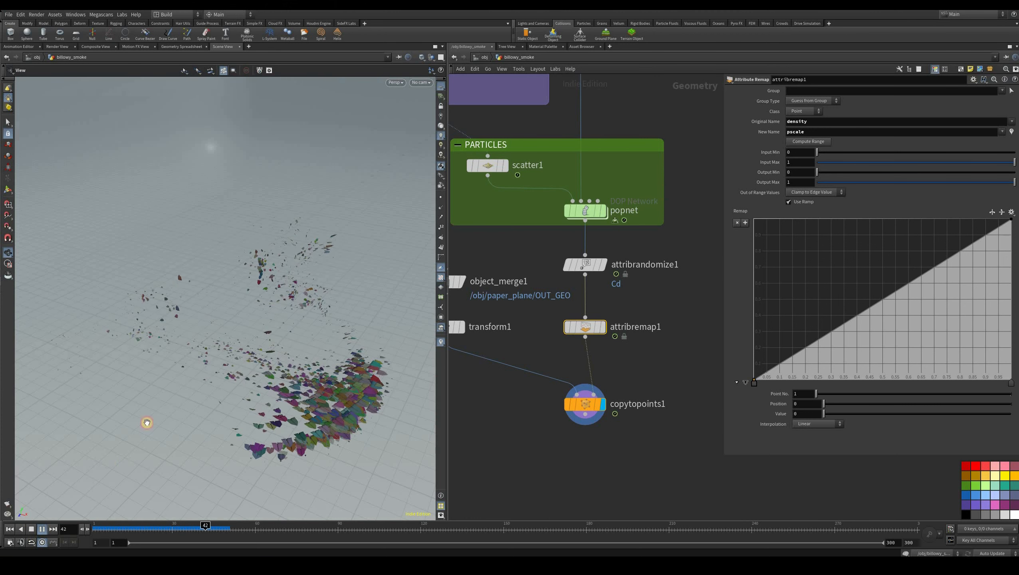
{"action": "key", "text": "Up"}
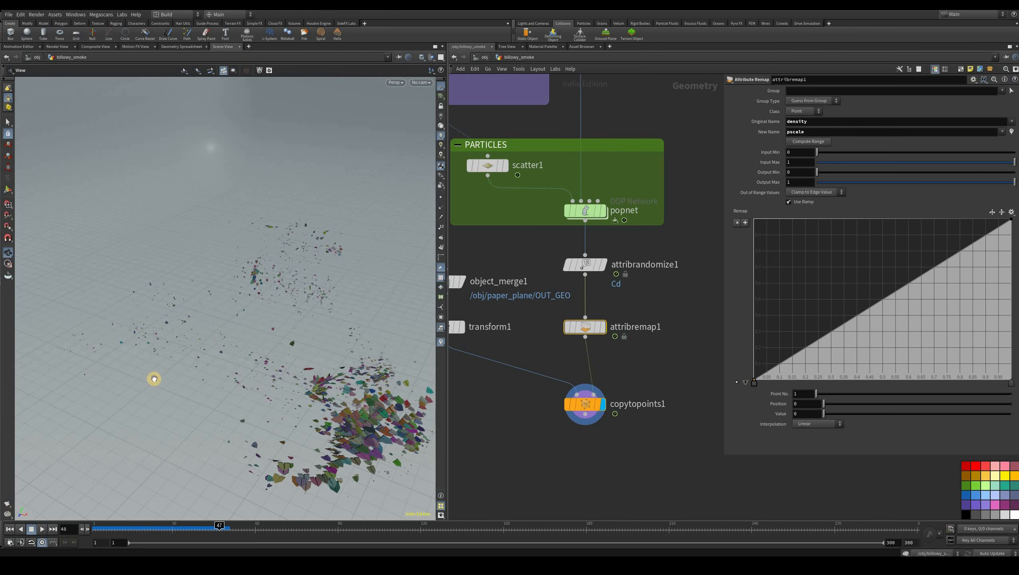
{"action": "left_click_drag", "start_coordinate": [222, 327], "coordinate": [241, 298]}
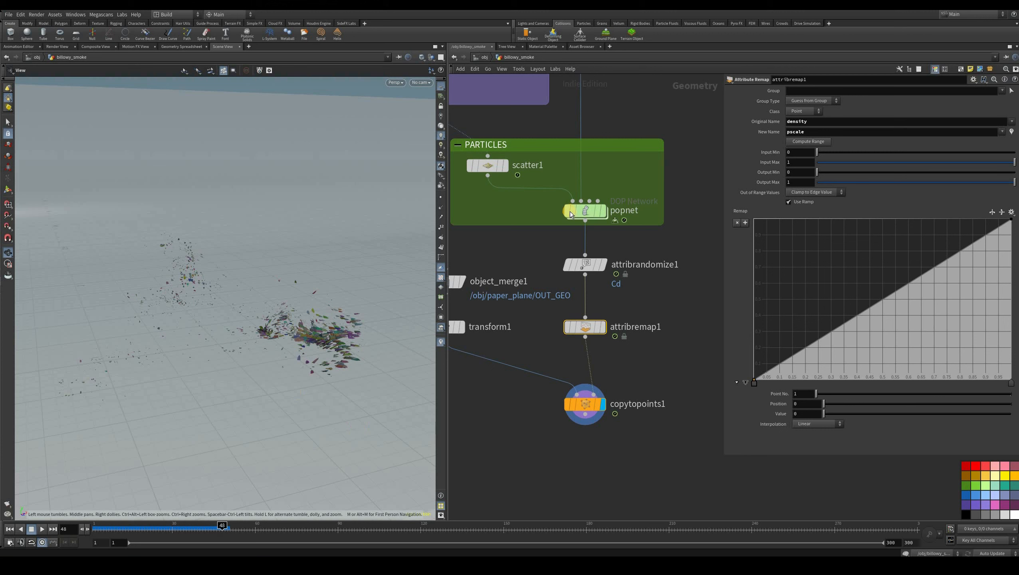
Step: Steepen attribremap1's remap ramp with added points at about position 0.03, value 0.76 and position 0.08, value 0.92, levelling off at 1
{"action": "left_click", "coordinate": [585, 211]}
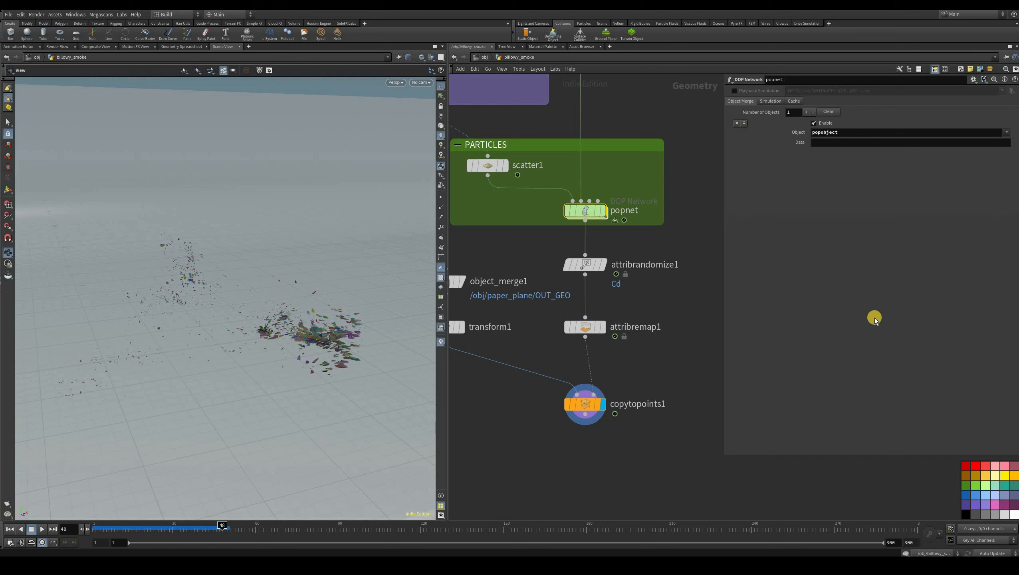
{"action": "left_click", "coordinate": [833, 238]}
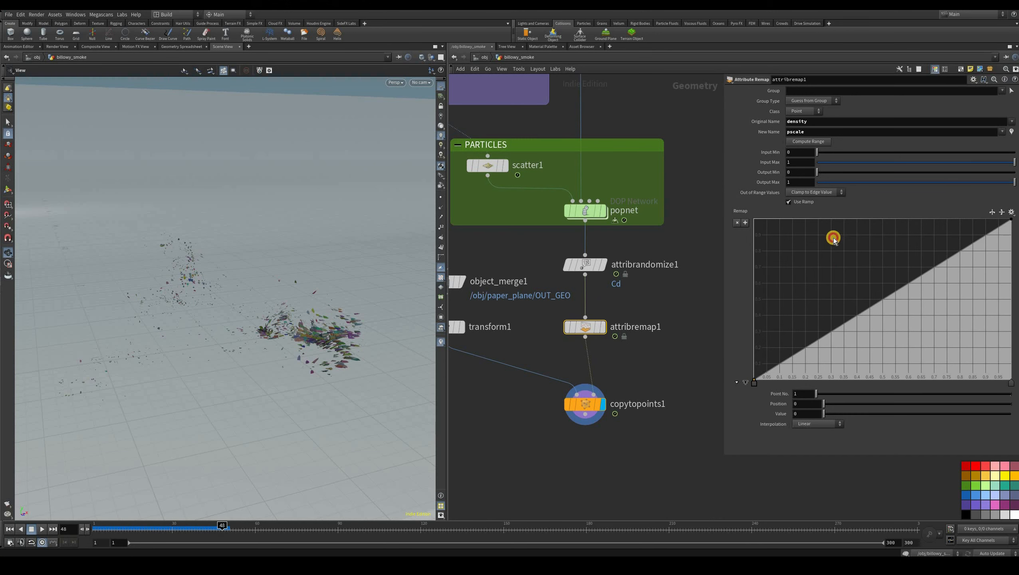
{"action": "left_click", "coordinate": [826, 223]}
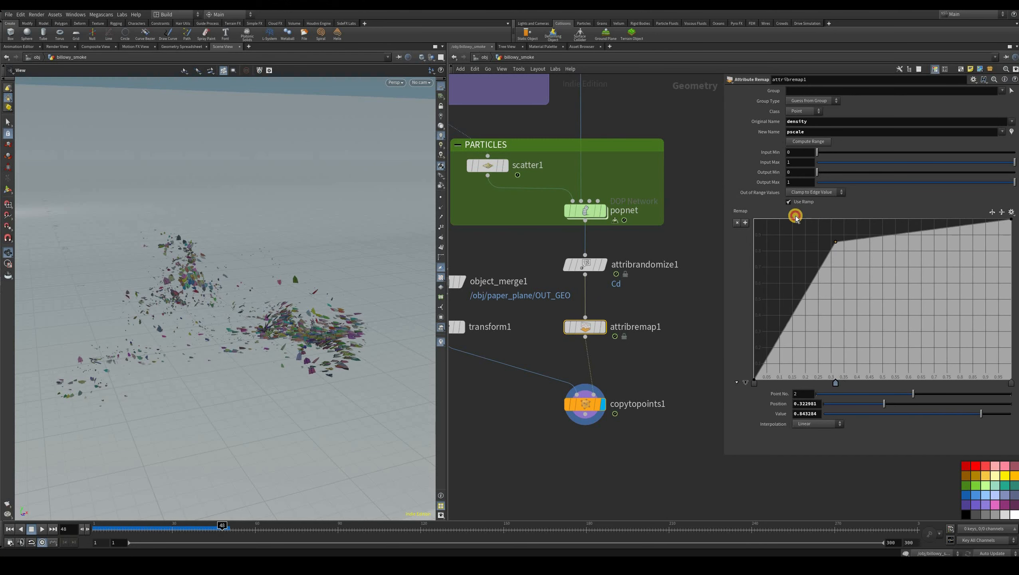
{"action": "left_click_drag", "start_coordinate": [788, 217], "coordinate": [764, 262]}
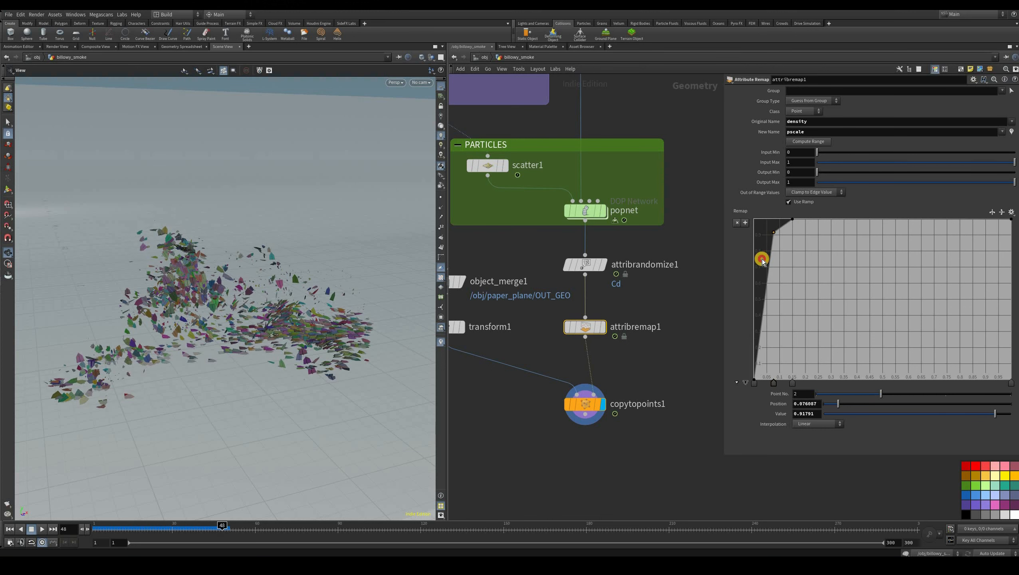
{"action": "left_click", "coordinate": [762, 259]}
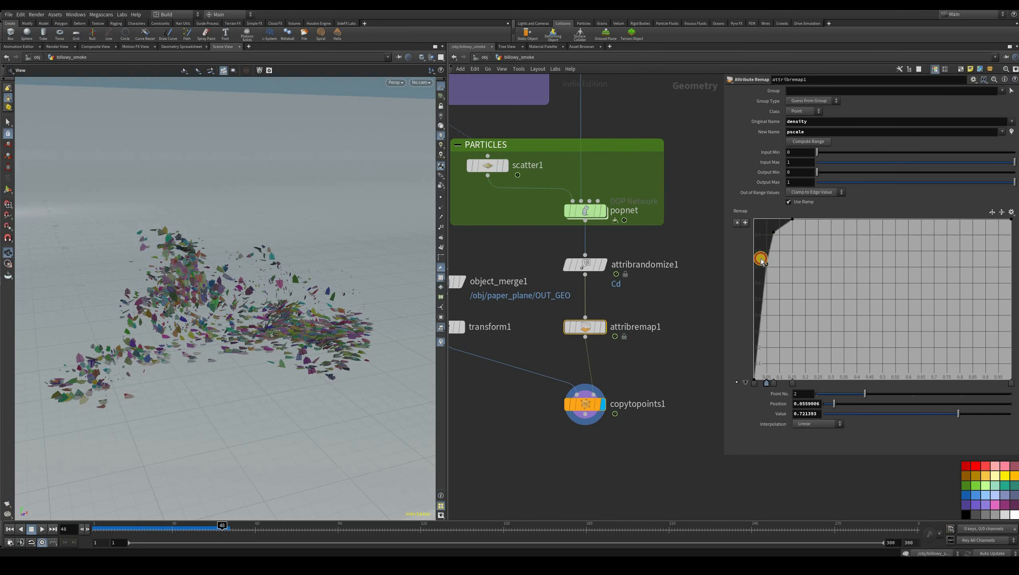
Step: Smooth the start of attribremap1's ramp with B-Spline interpolation and move point 4 to about position 0.188, value 1
{"action": "left_click", "coordinate": [804, 423]}
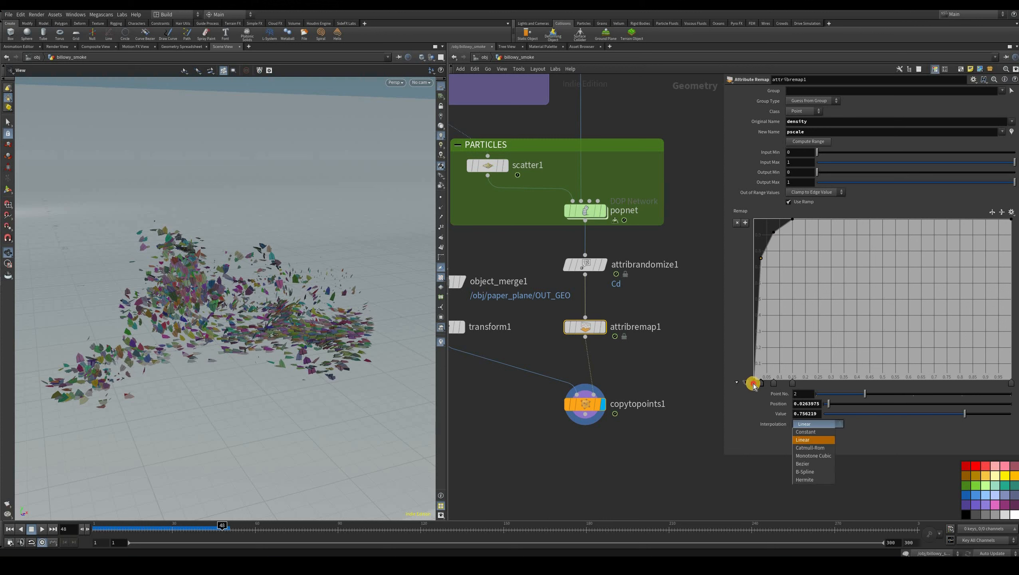
{"action": "left_click", "coordinate": [808, 472]}
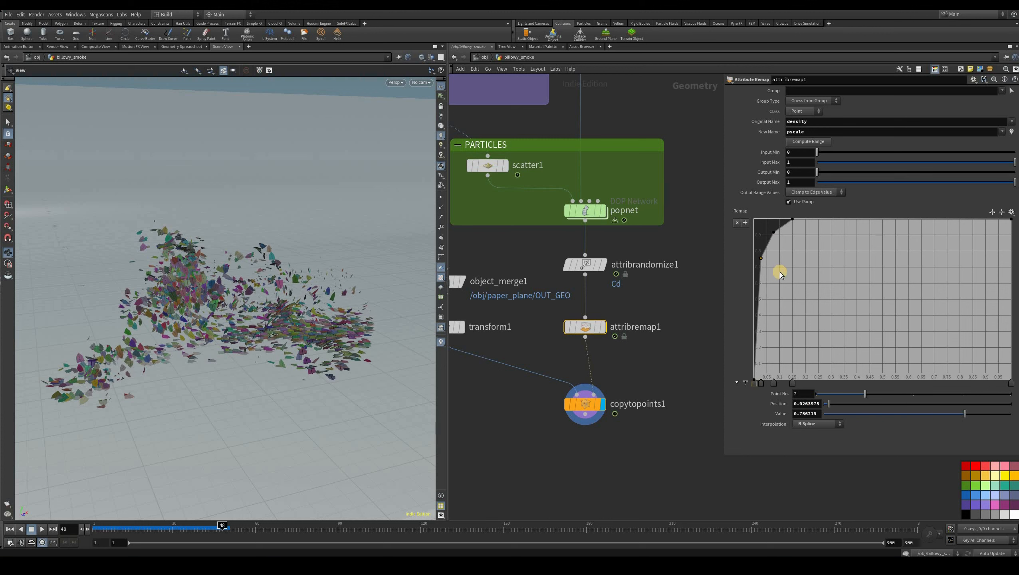
{"action": "left_click", "coordinate": [792, 220]}
{"action": "left_click", "coordinate": [775, 232]}
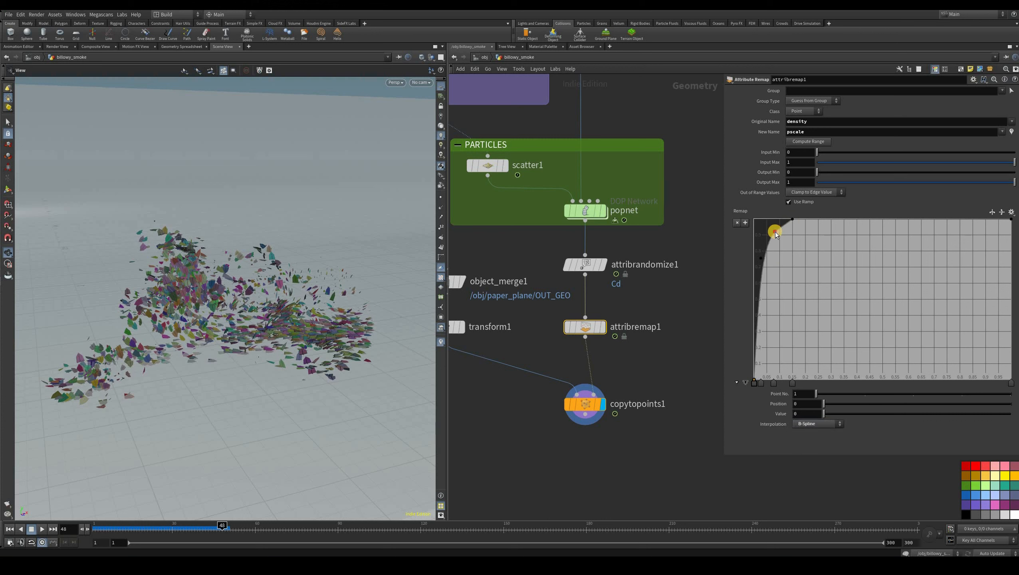
{"action": "left_click", "coordinate": [792, 220]}
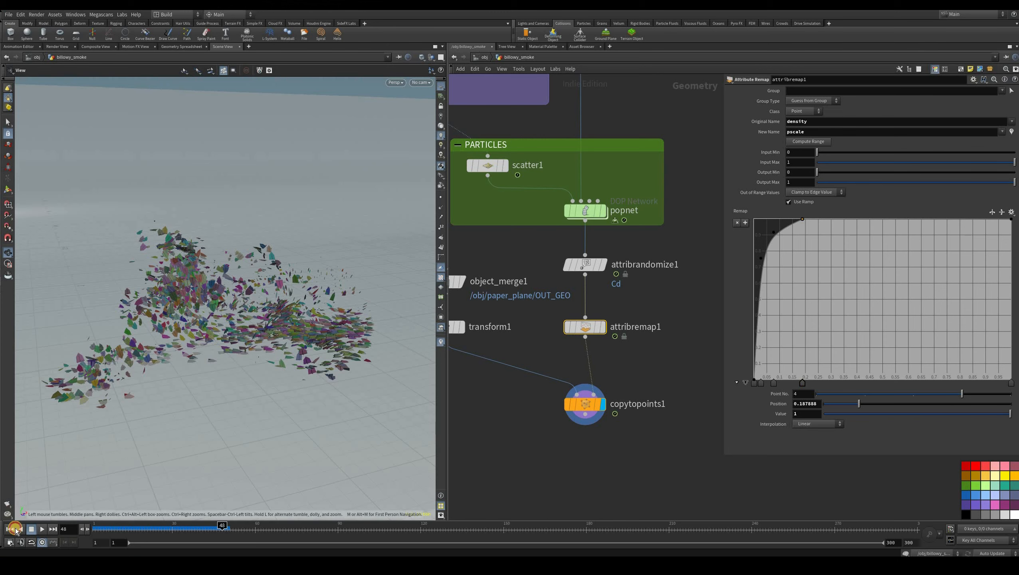
Step: Replay the simulation to about frame 69, scrub back through it, and examine the remapped paper plane sizes from several angles
{"action": "left_click", "coordinate": [42, 530]}
{"action": "left_click", "coordinate": [35, 530]}
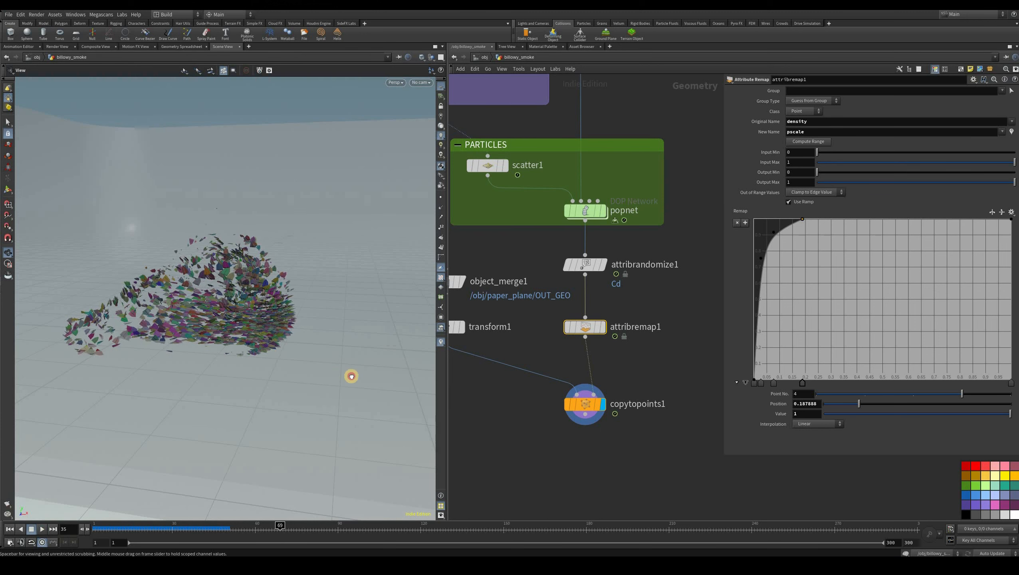
{"action": "left_click_drag", "start_coordinate": [259, 536], "coordinate": [208, 528]}
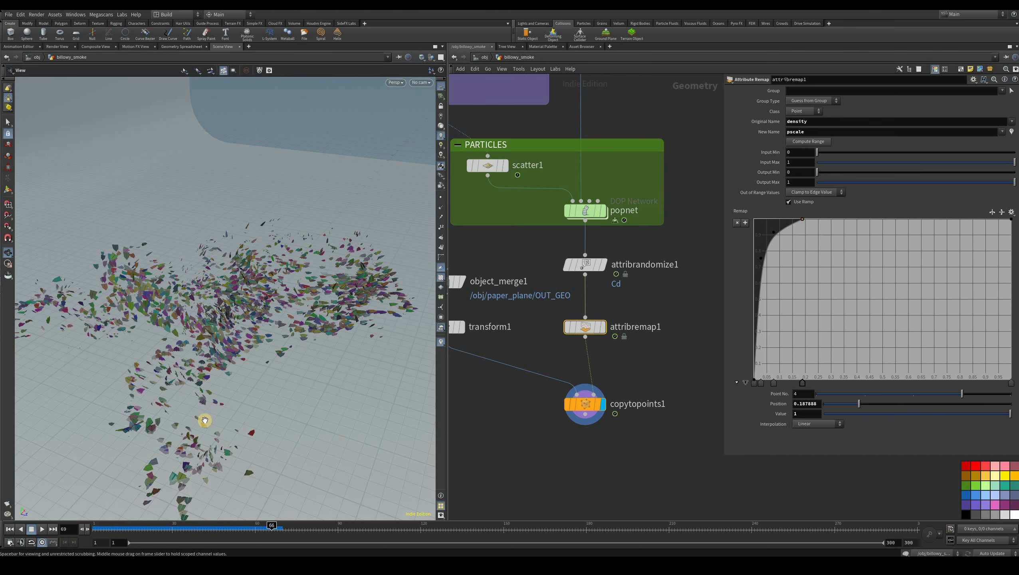
{"action": "left_click_drag", "start_coordinate": [126, 342], "coordinate": [107, 327]}
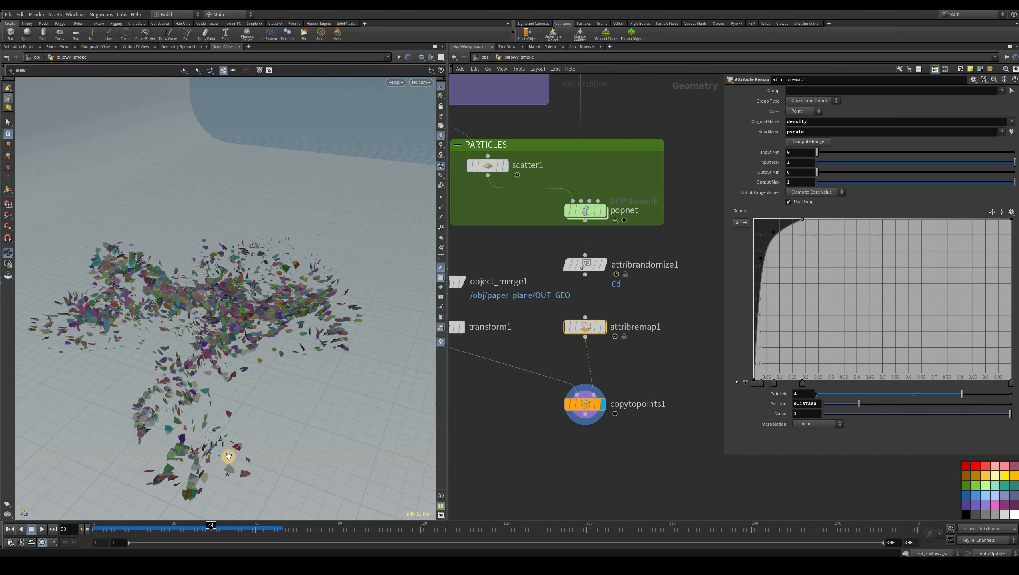
{"action": "left_click_drag", "start_coordinate": [228, 455], "coordinate": [227, 455]}
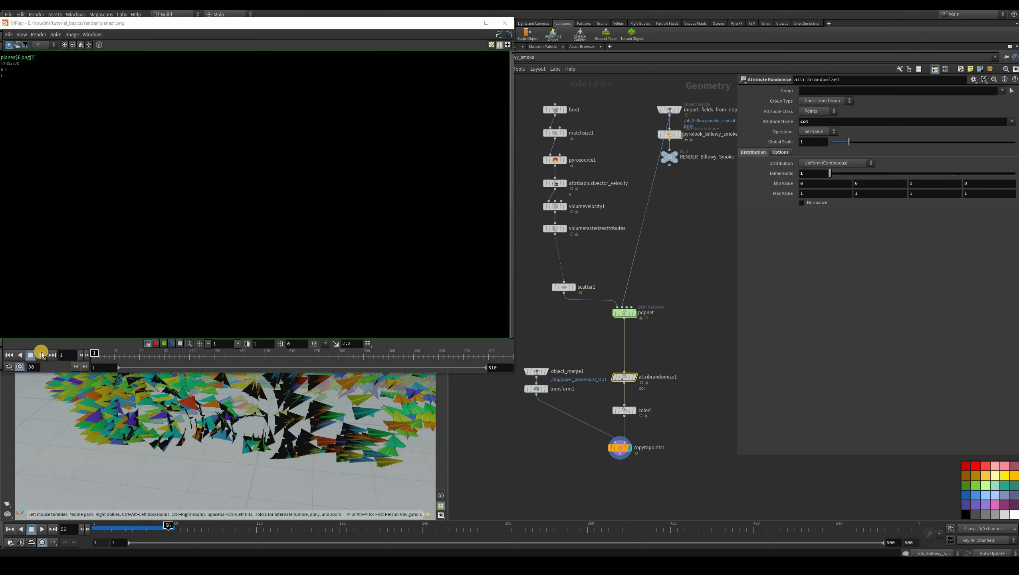
Step: Play the rendered planes image sequence in MPlay, scrub through its frames, and close the viewer
{"action": "left_click", "coordinate": [42, 354]}
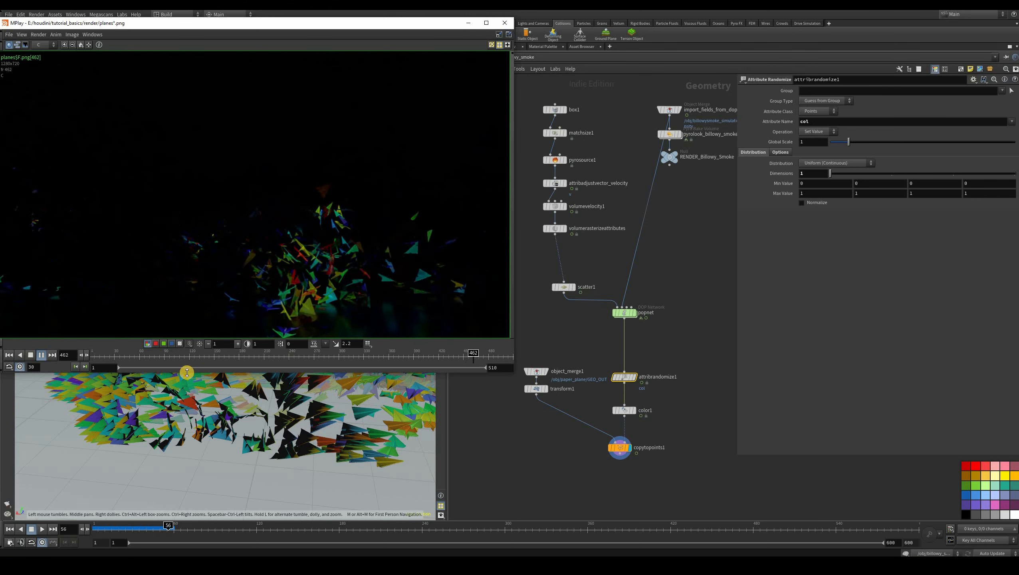
{"action": "left_click", "coordinate": [32, 355]}
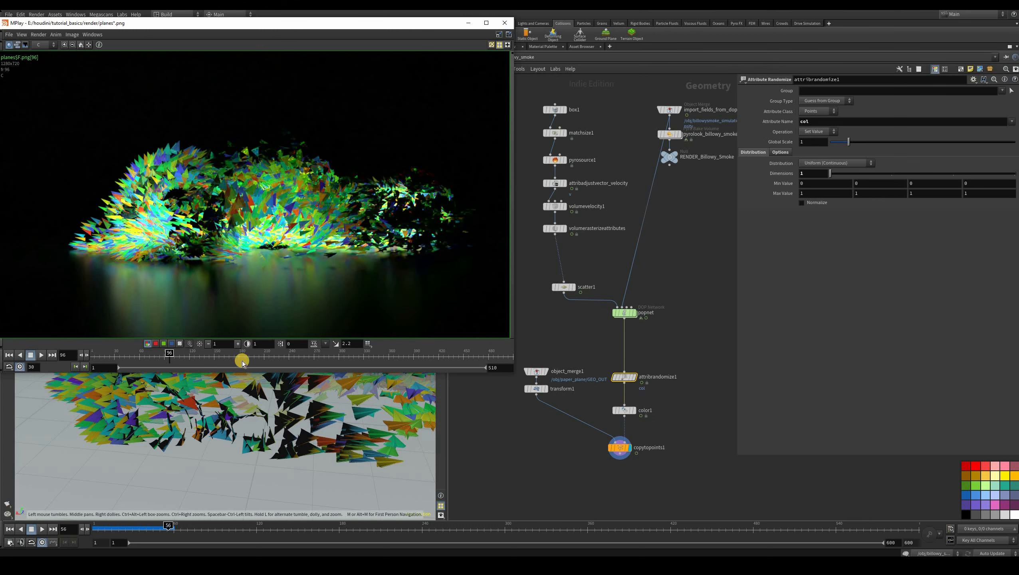
{"action": "left_click", "coordinate": [259, 356]}
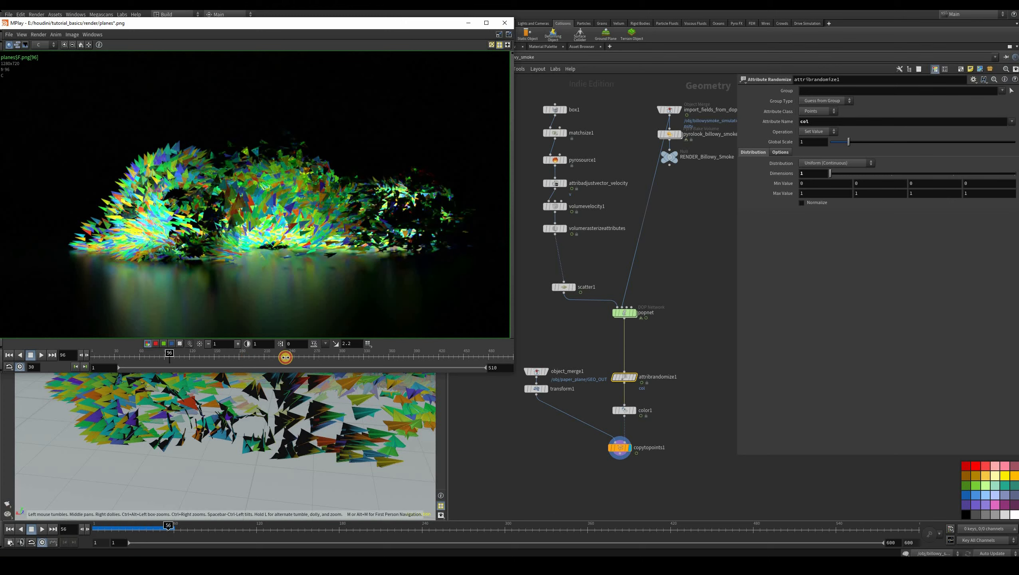
{"action": "left_click", "coordinate": [318, 357]}
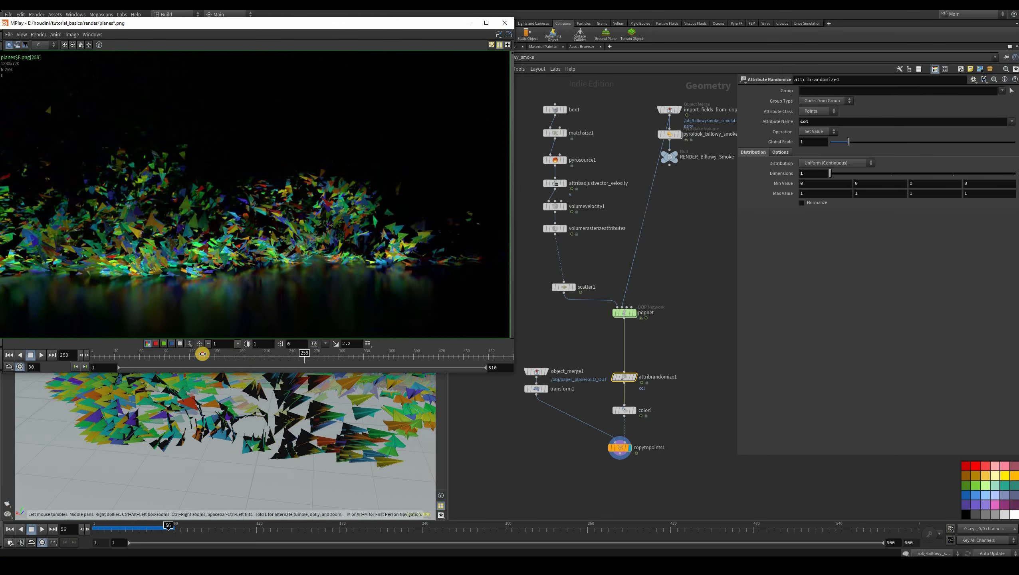
{"action": "left_click_drag", "start_coordinate": [166, 353], "coordinate": [196, 353]}
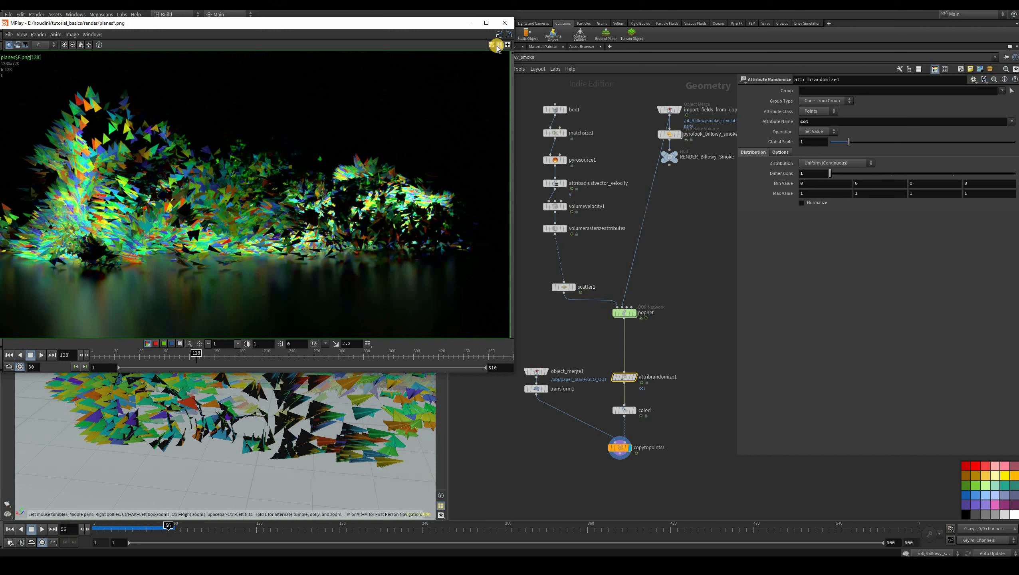
{"action": "left_click", "coordinate": [505, 26]}
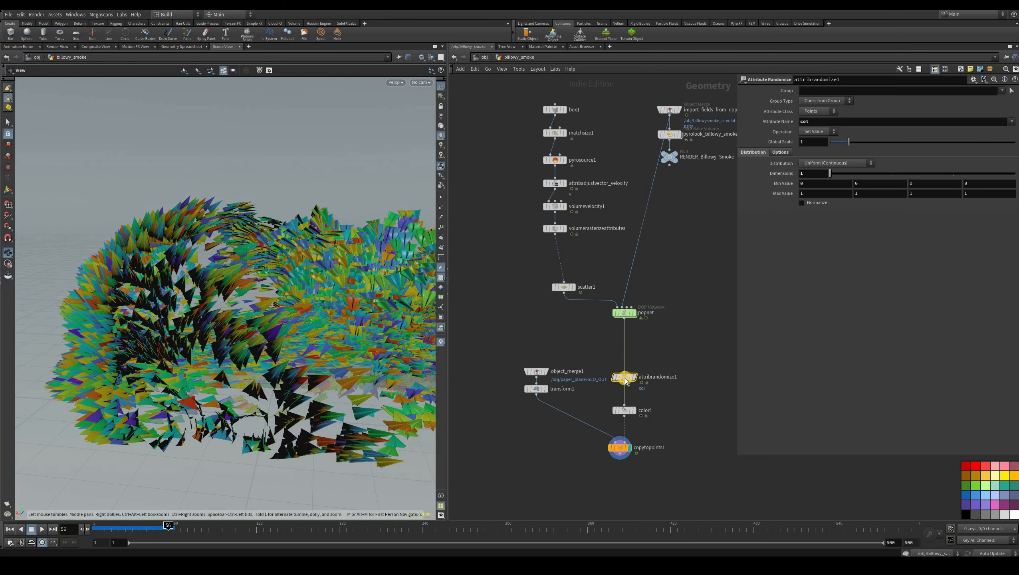
Step: Examine attribrandomize1's col attribute with its dimensions and value range, and the attribute driving color1's ramp
{"action": "mouse_move", "coordinate": [625, 378]}
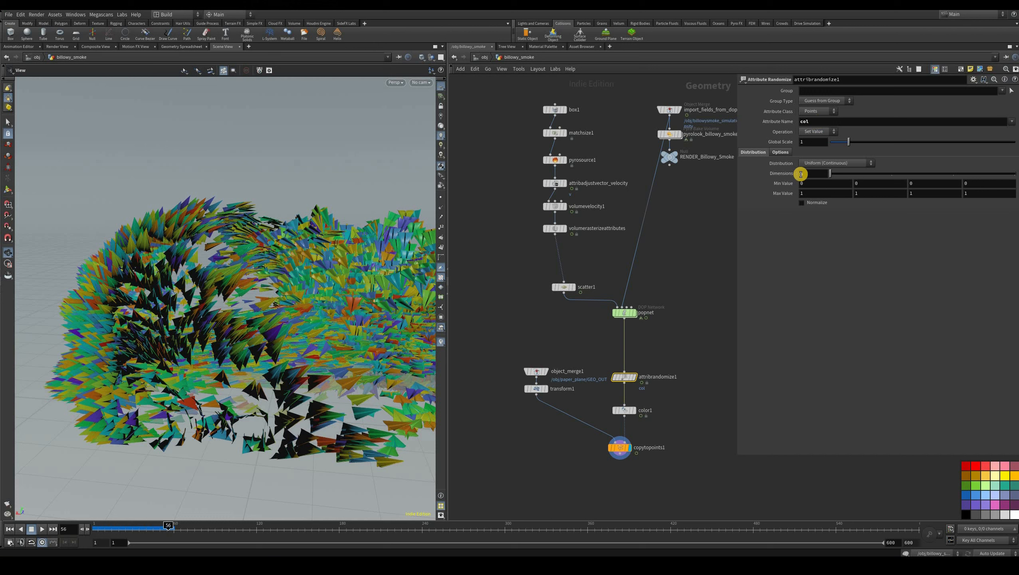
{"action": "key", "text": "Tab"}
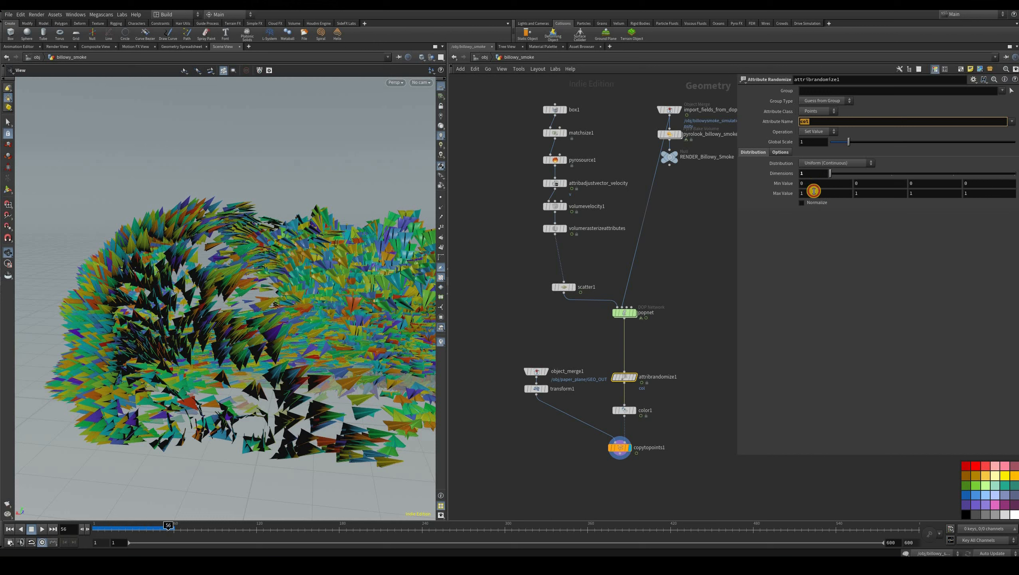
{"action": "left_click", "coordinate": [805, 183]}
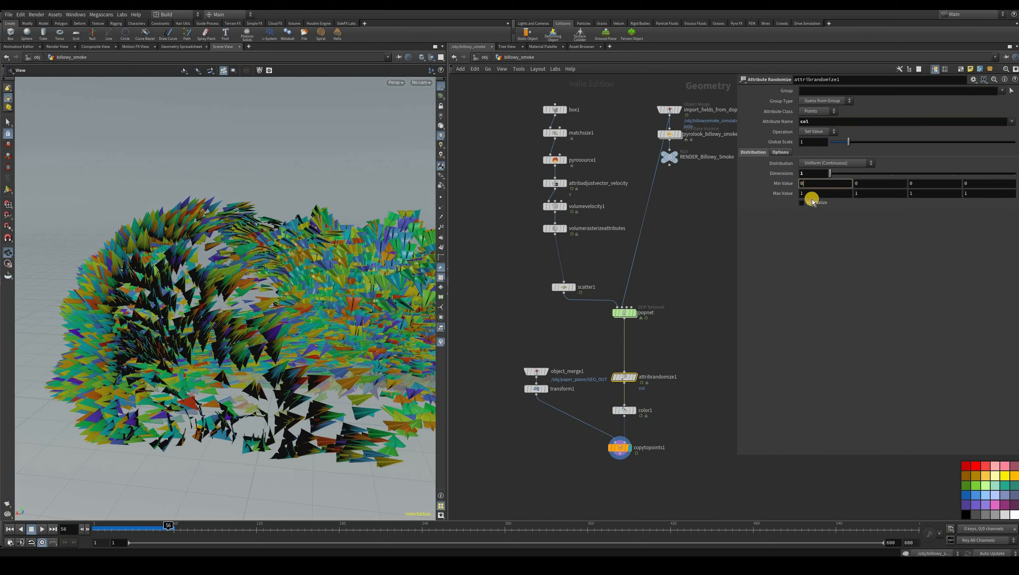
{"action": "left_click", "coordinate": [811, 193]}
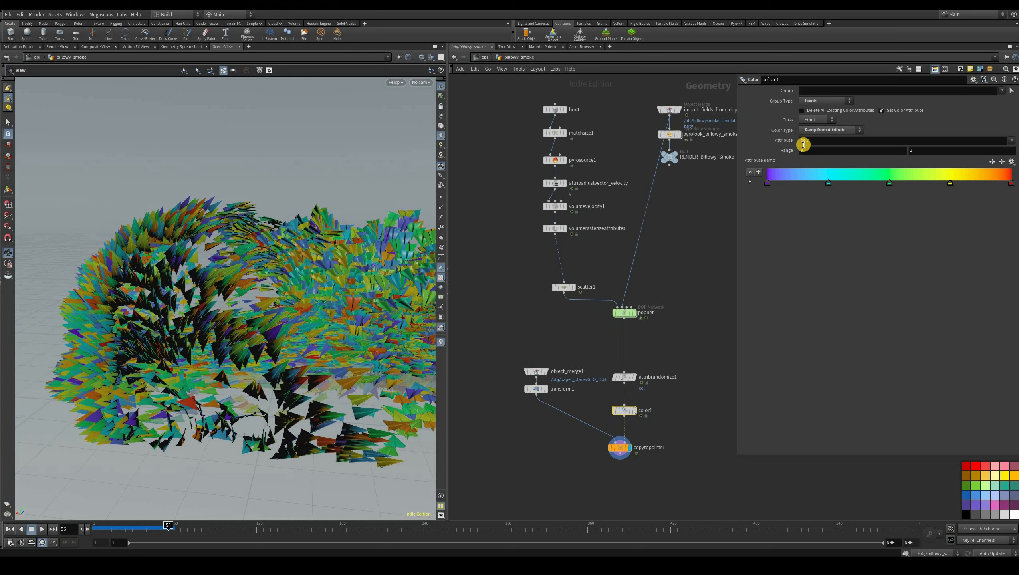
{"action": "double_click", "coordinate": [803, 141]}
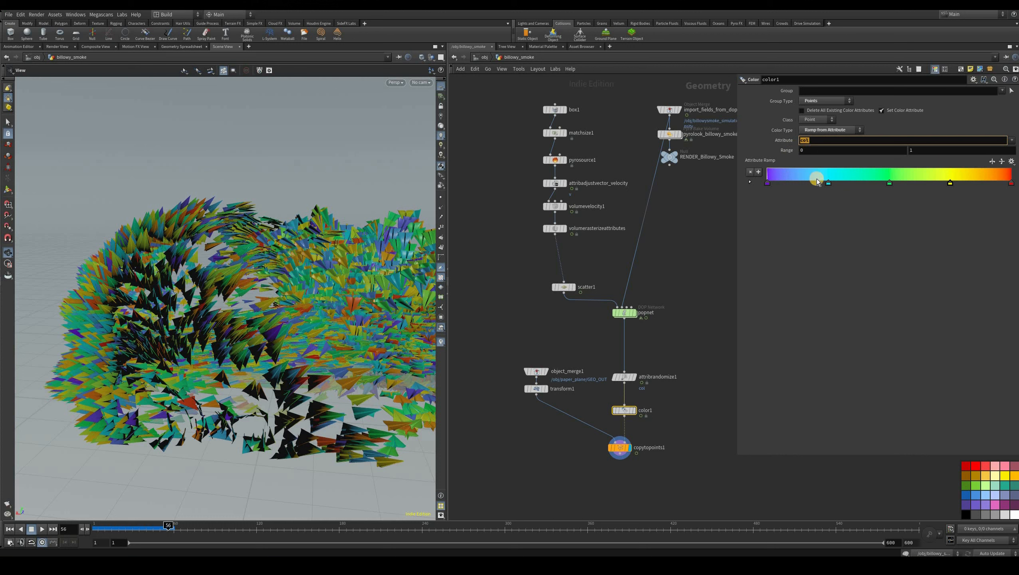
Step: Remove the yellow and red points from color1's attribute ramp and move the cyan and green points further along it
{"action": "left_click", "coordinate": [767, 184]}
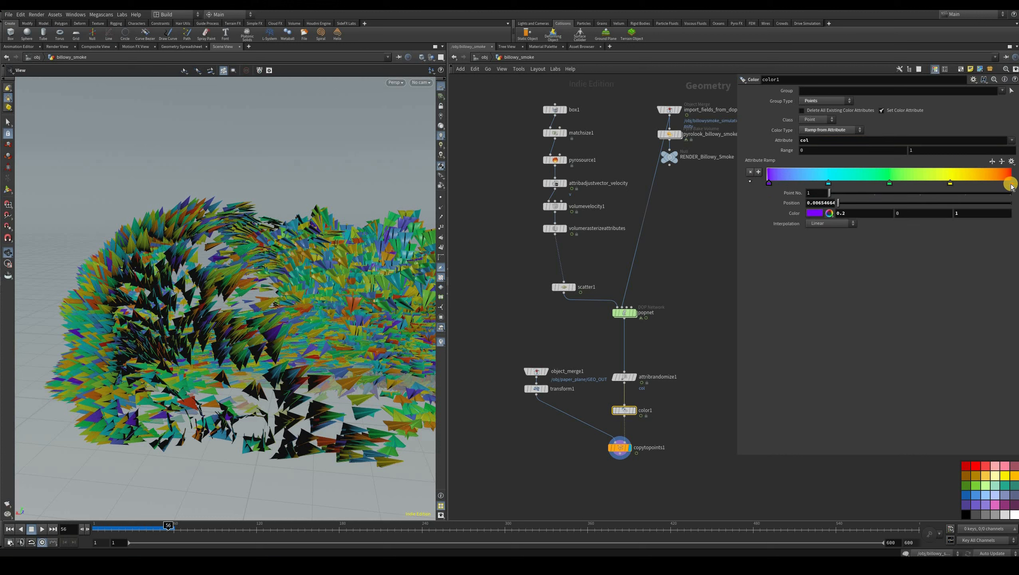
{"action": "left_click_drag", "start_coordinate": [888, 184], "coordinate": [1016, 185]}
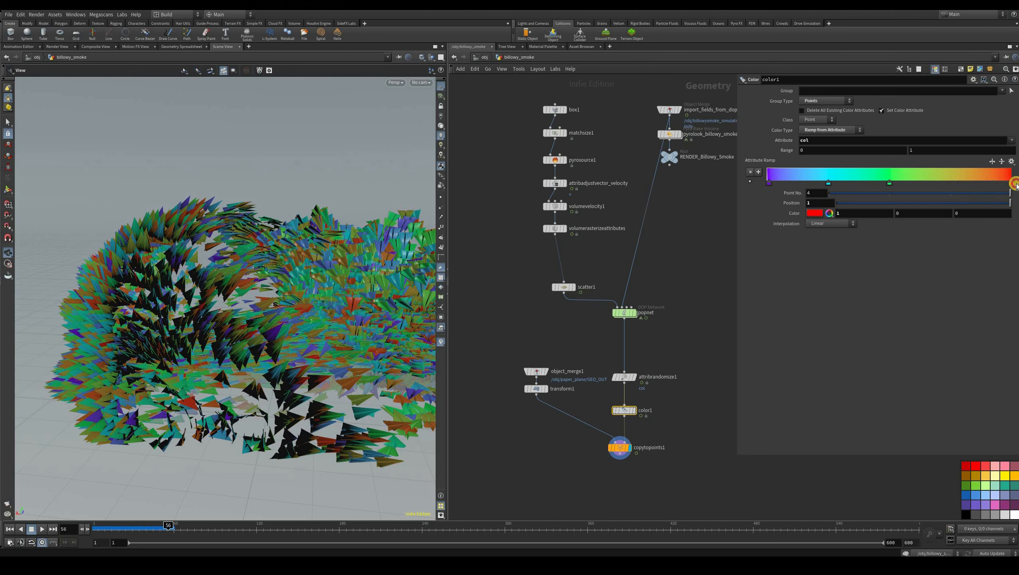
{"action": "key", "text": "Delete"}
{"action": "mouse_move", "coordinate": [872, 186]}
{"action": "left_mouse_down"}
{"action": "mouse_move", "coordinate": [889, 187]}
{"action": "mouse_move", "coordinate": [869, 185]}
{"action": "left_mouse_up"}
{"action": "left_click_drag", "start_coordinate": [1010, 184], "coordinate": [926, 207]}
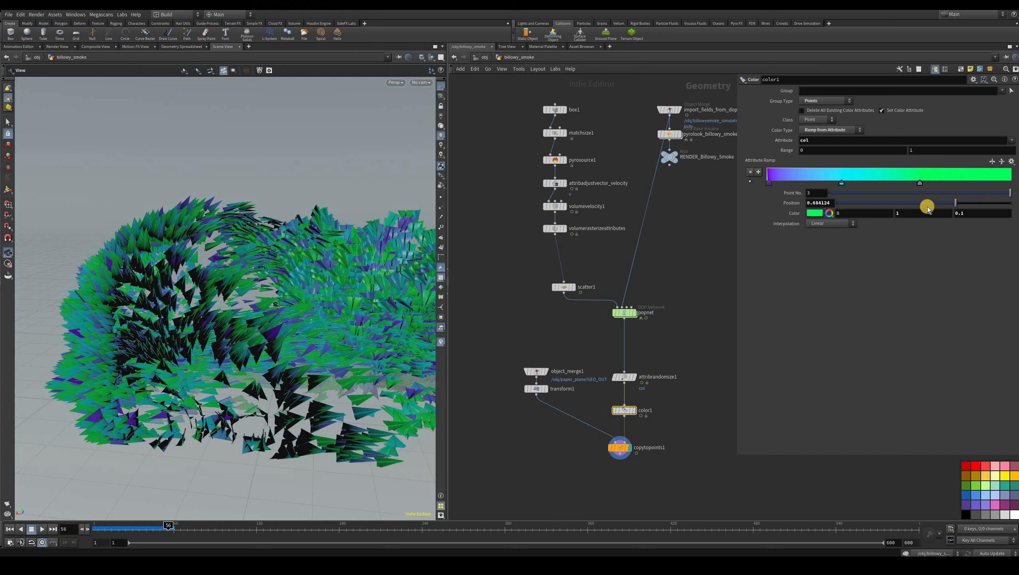
Step: Colour the point at the far end of color1's ramp pink, with red 1, green 0.208 and blue 1
{"action": "left_click", "coordinate": [815, 214]}
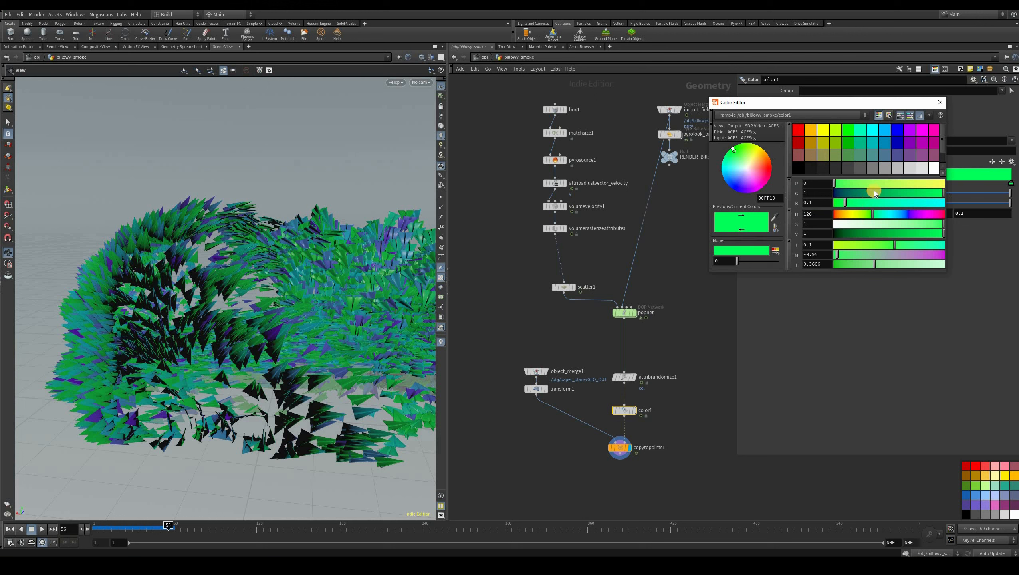
{"action": "left_click_drag", "start_coordinate": [889, 193], "coordinate": [856, 190]}
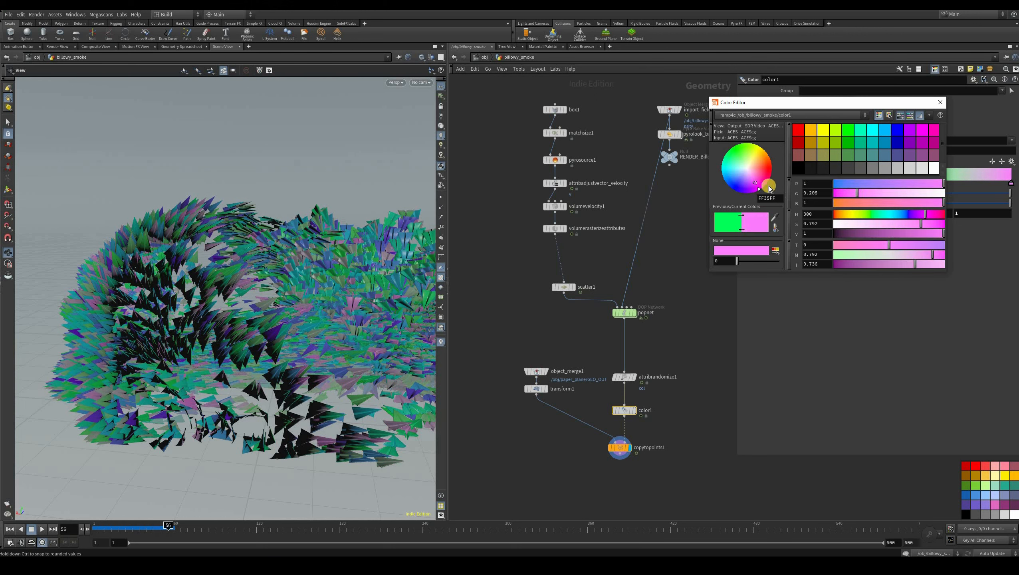
{"action": "key", "text": "Escape"}
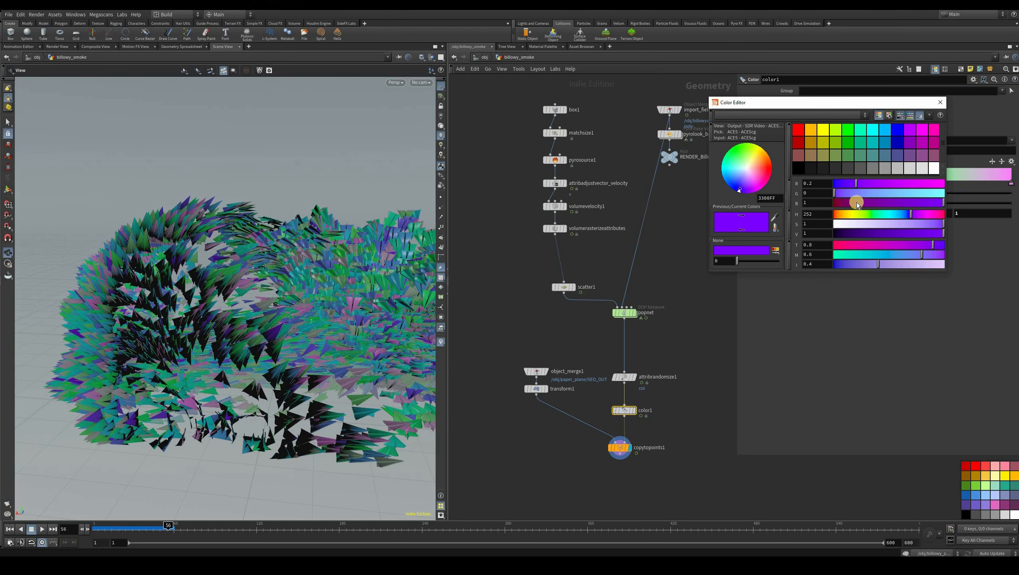
Step: Recolour the ramp's first point to orange, about 0.916, 0.416, -0.029, and inspect the planes from several angles
{"action": "left_click_drag", "start_coordinate": [857, 202], "coordinate": [840, 202]}
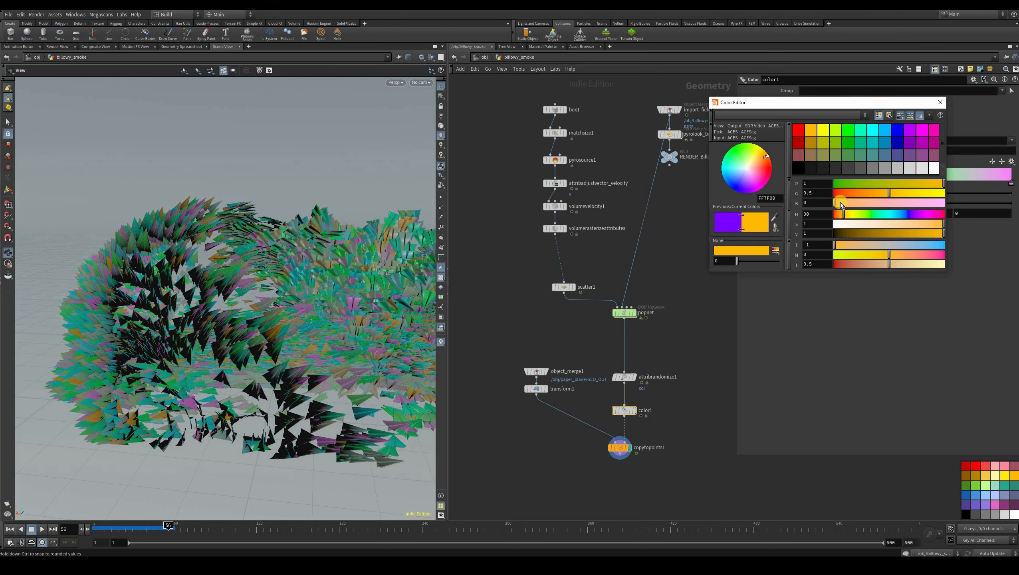
{"action": "left_click", "coordinate": [894, 269]}
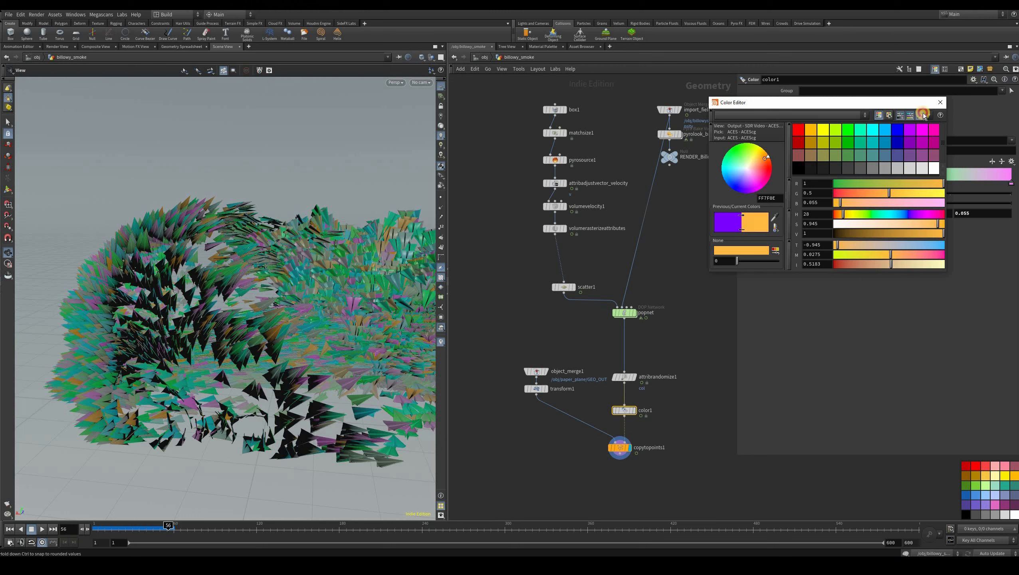
{"action": "left_click_drag", "start_coordinate": [923, 115], "coordinate": [313, 344]}
{"action": "scroll", "coordinate": [203, 399], "scroll_direction": "down", "scroll_amount": 10}
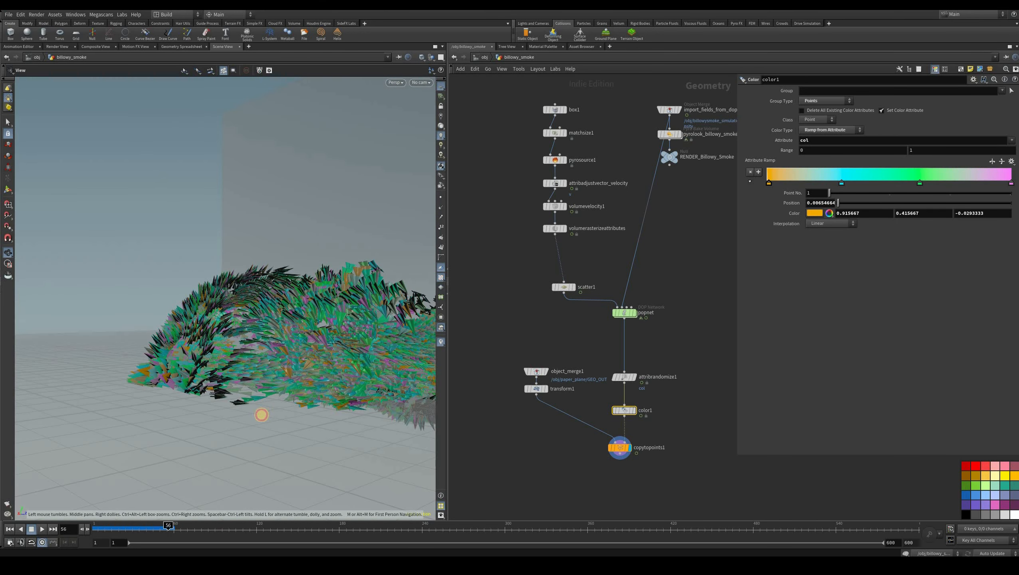
{"action": "left_click_drag", "start_coordinate": [262, 416], "coordinate": [259, 417]}
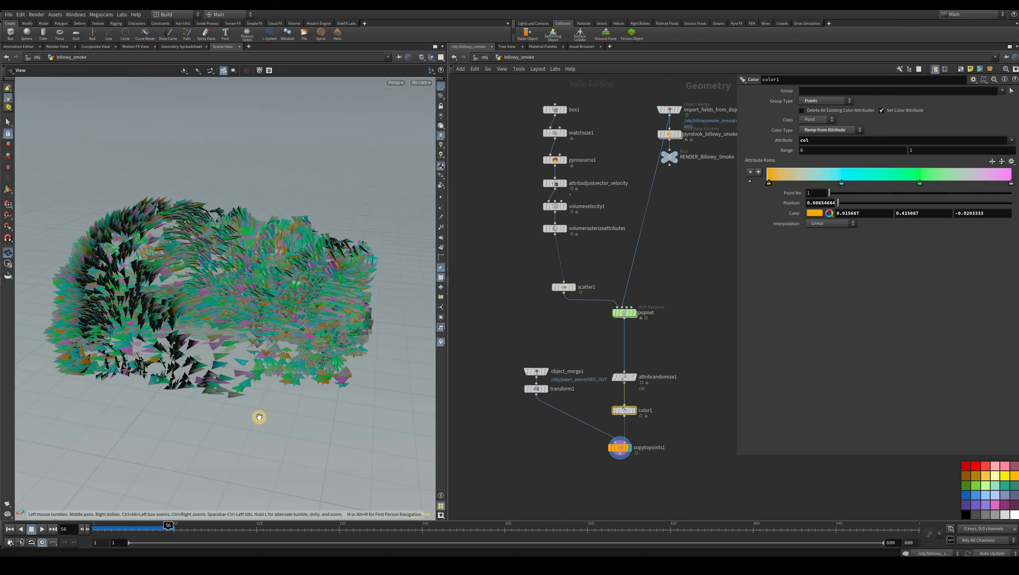